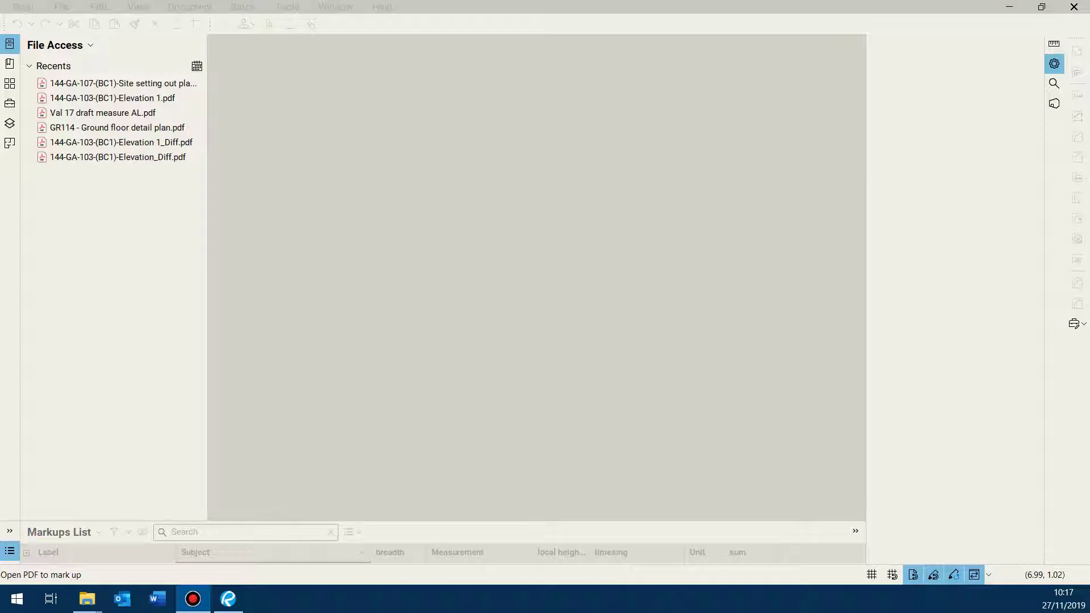
- Open the PDF drawings 144-GA-103-(BC1)-Elevation 1 and 144-GA-107-(BC1)-Site setting out plan 1 from the test house folder
click(62, 8)
click(63, 8)
click(91, 48)
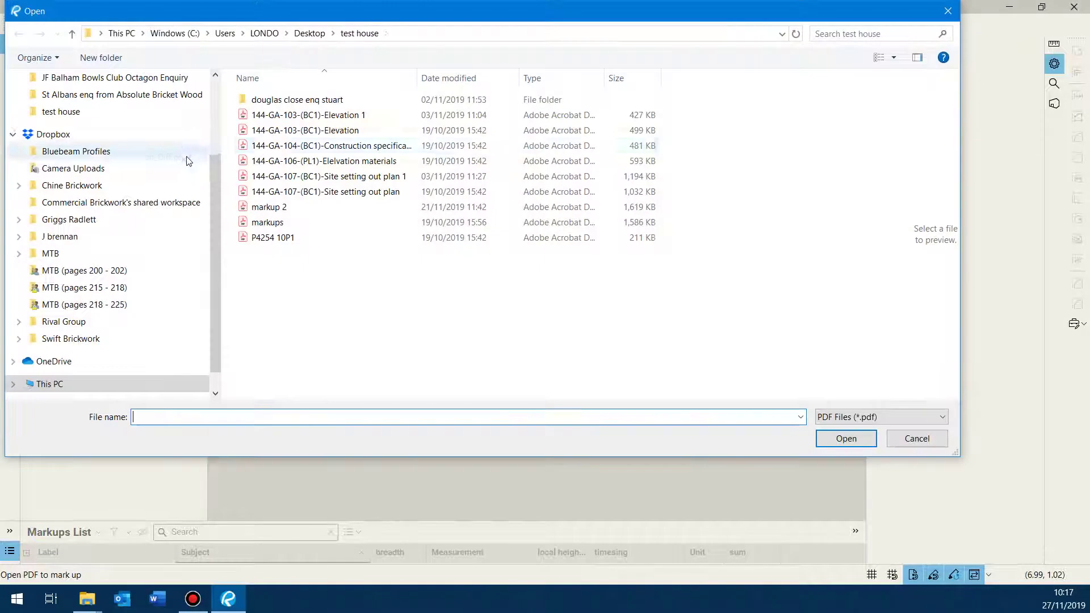
double_click(337, 117)
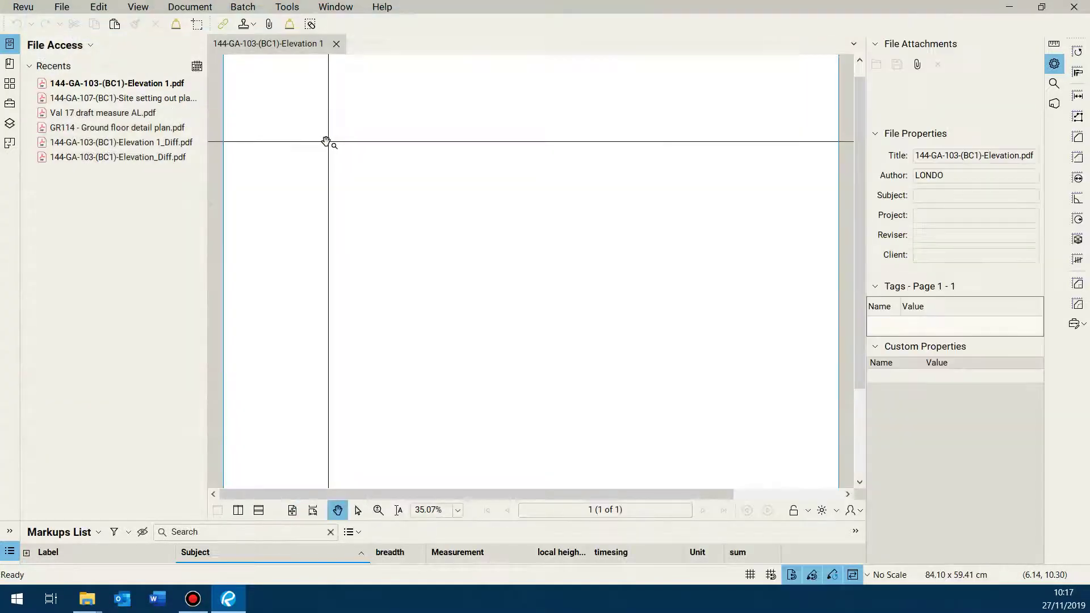
click(61, 7)
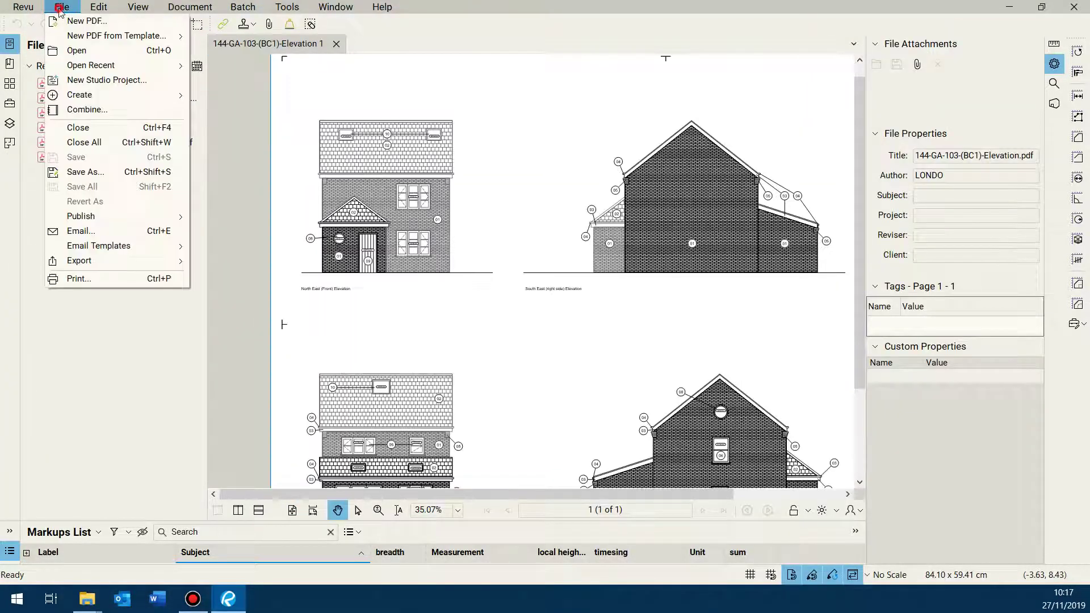
click(91, 50)
double_click(359, 177)
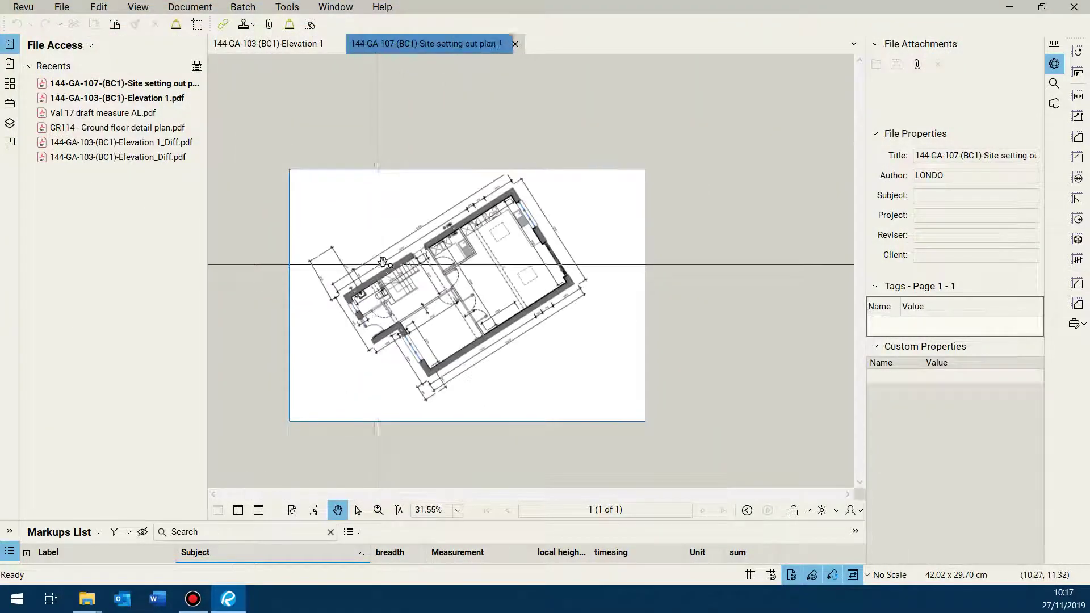
- Check the title block of the Elevation 1 drawing and store the scale 1 cm = 0.5 m in its page
click(287, 47)
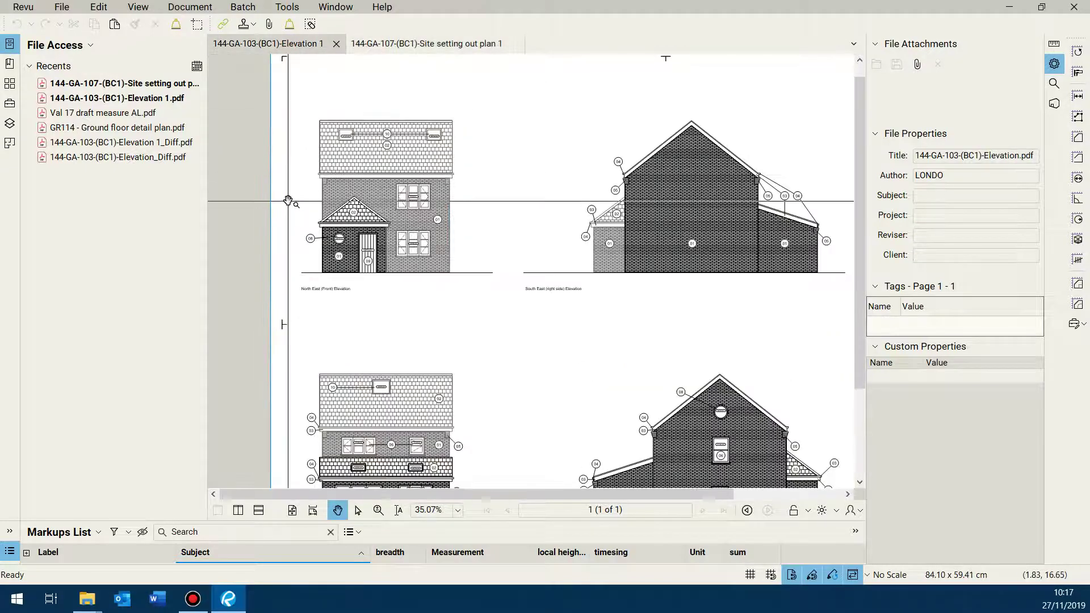
scroll(399, 306, up, 3)
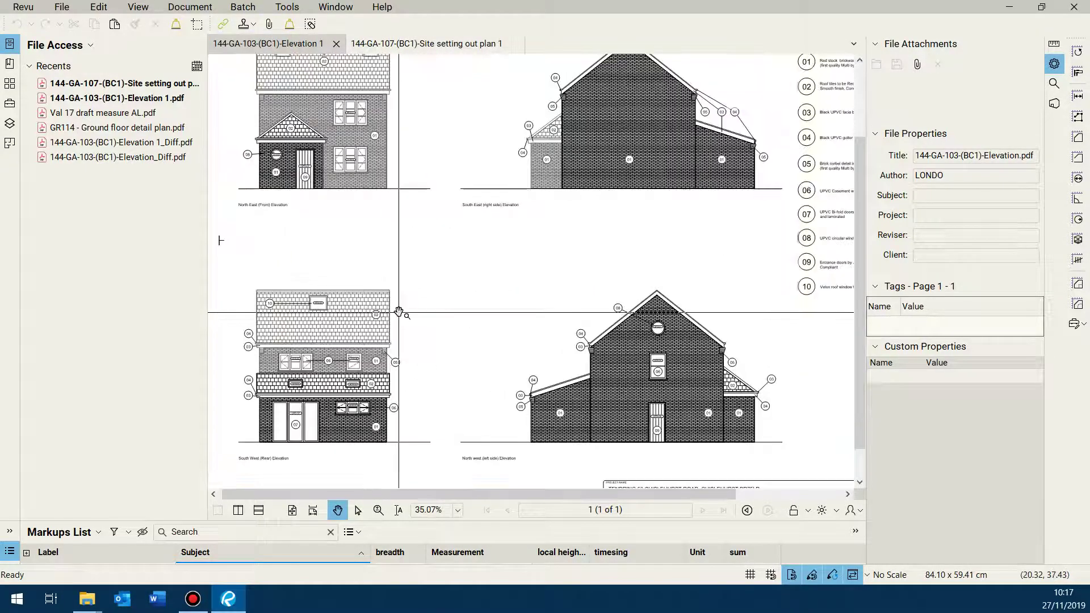
scroll(421, 303, down, 5)
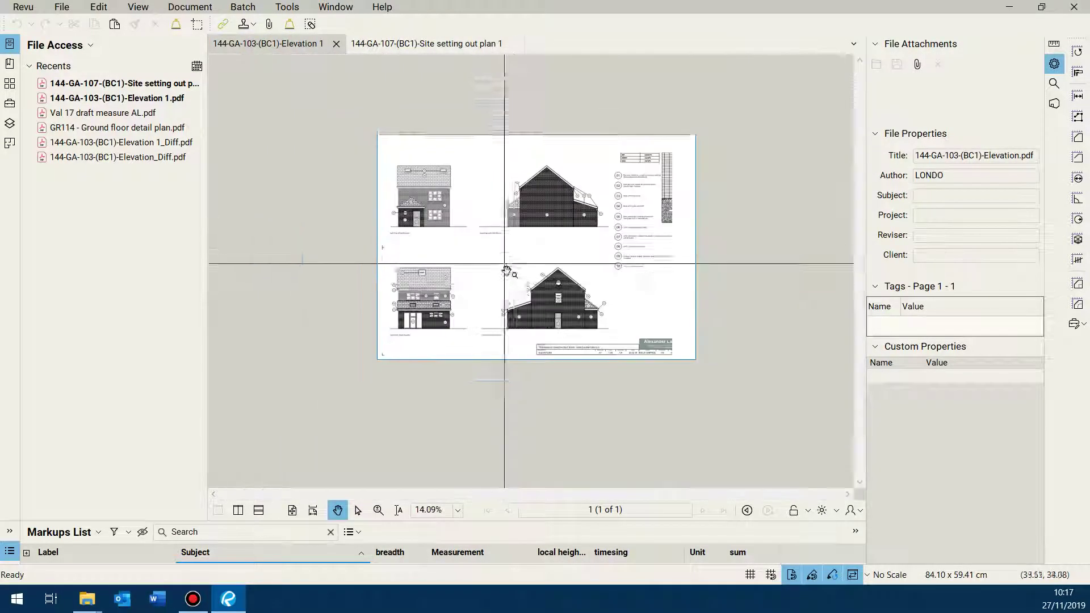
scroll(517, 298, up, 5)
scroll(518, 297, down, 1)
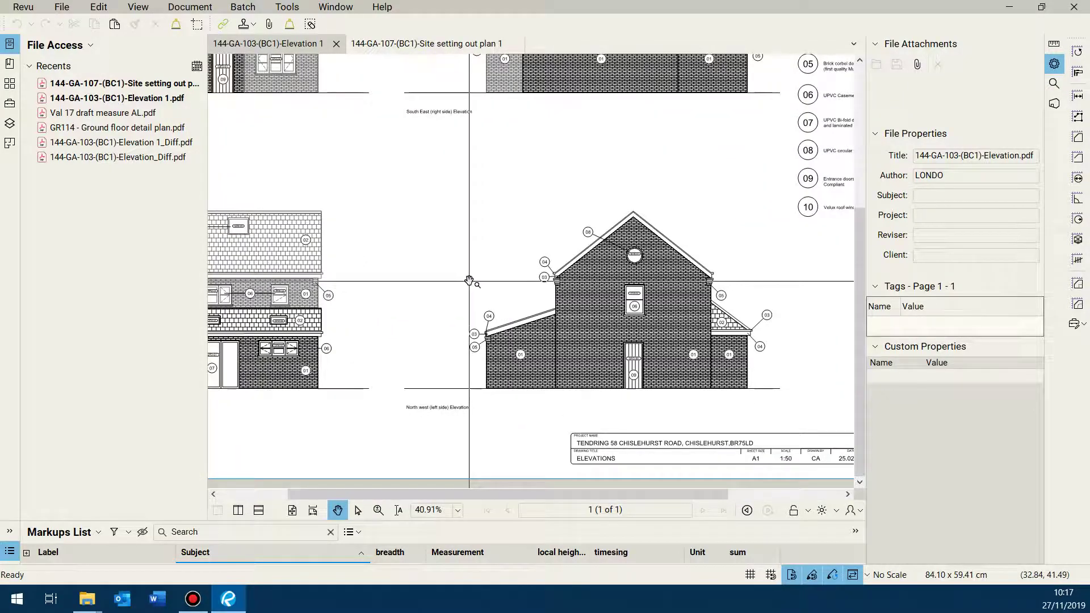
scroll(463, 278, up, 2)
scroll(469, 280, down, 4)
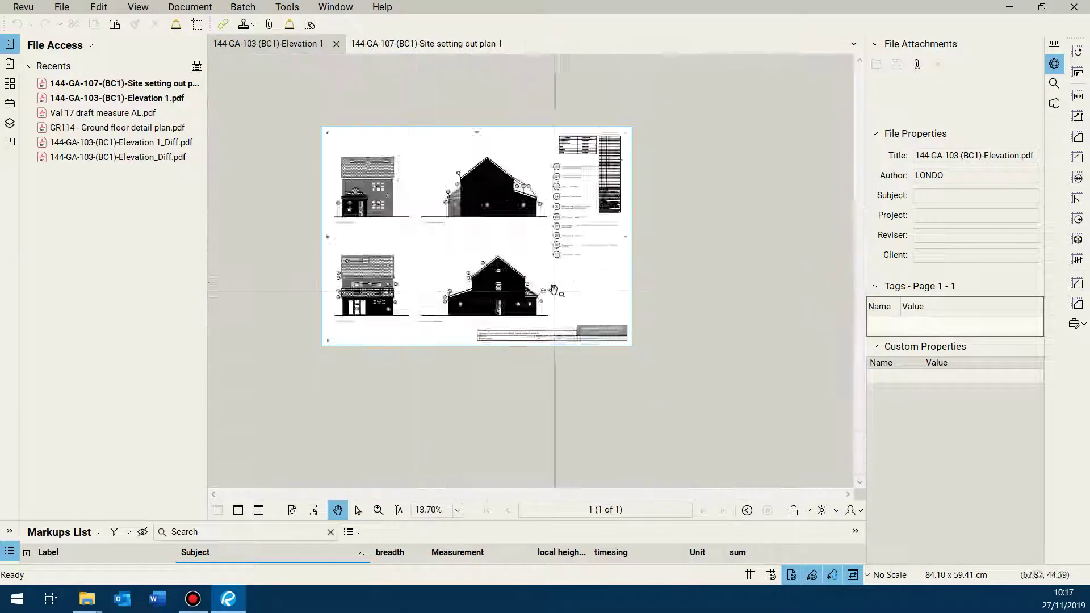
scroll(515, 299, up, 5)
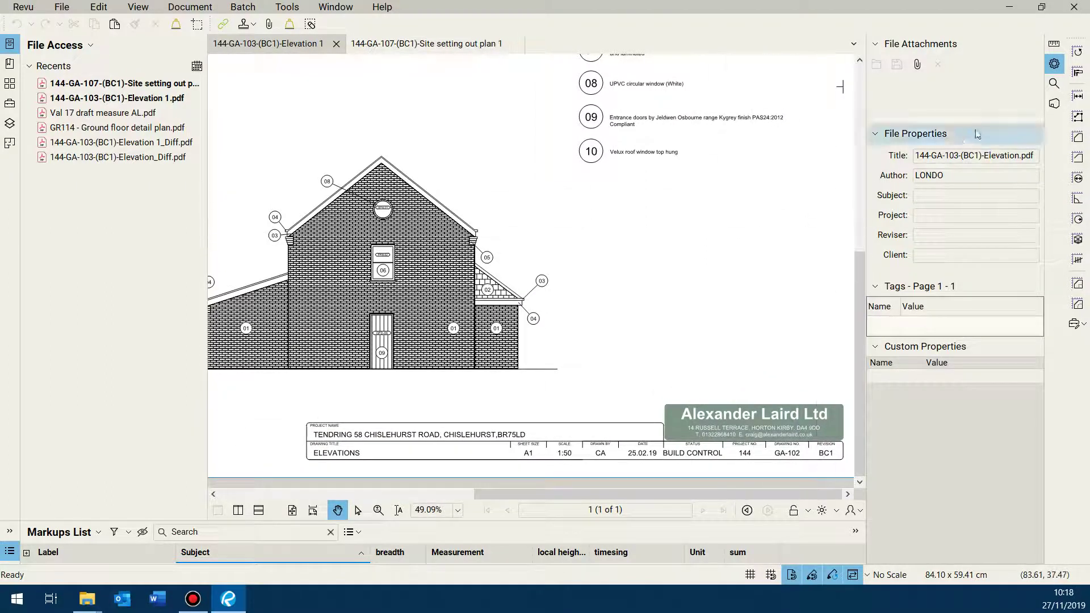
click(1053, 44)
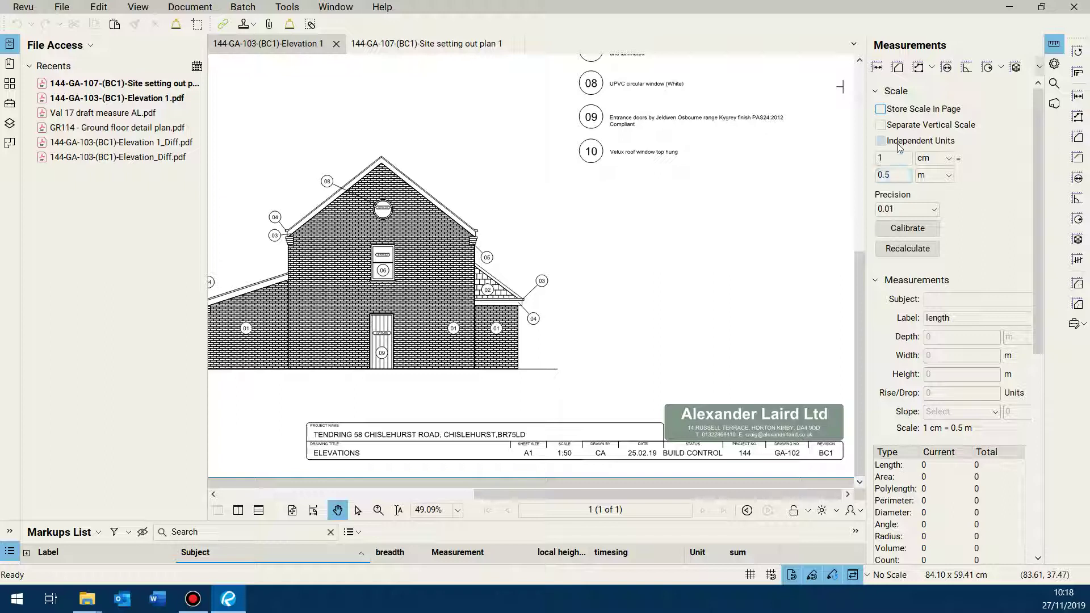
click(880, 110)
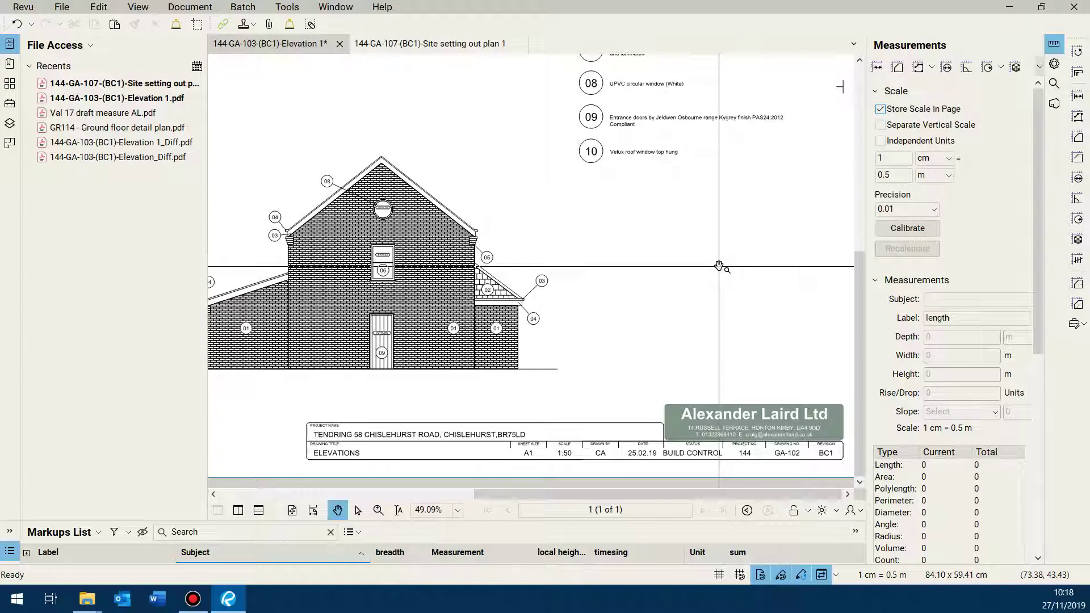
- Look over the four elevations and the numbered material notes on the elevation sheet
scroll(702, 259, down, 2)
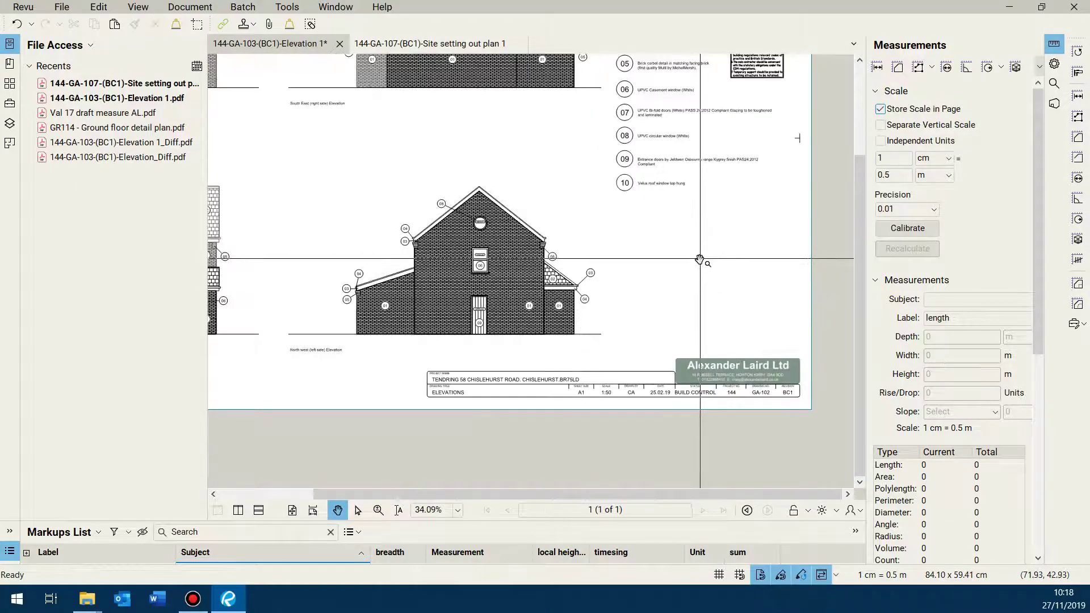
scroll(699, 259, down, 4)
scroll(532, 176, up, 3)
scroll(515, 253, down, 2)
scroll(513, 255, down, 1)
scroll(601, 187, up, 5)
scroll(599, 218, down, 1)
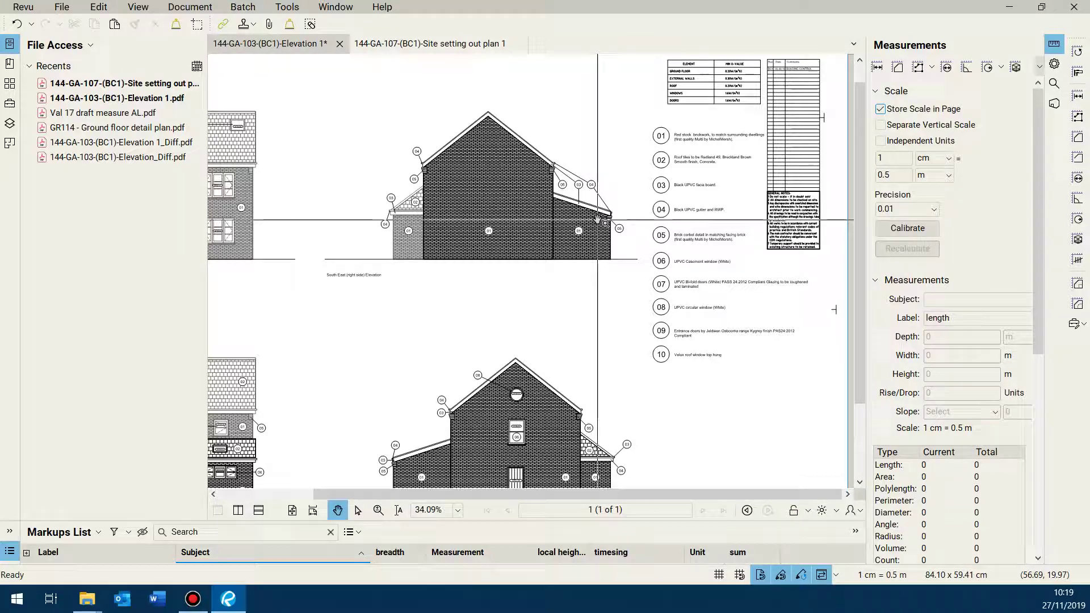
scroll(597, 218, down, 3)
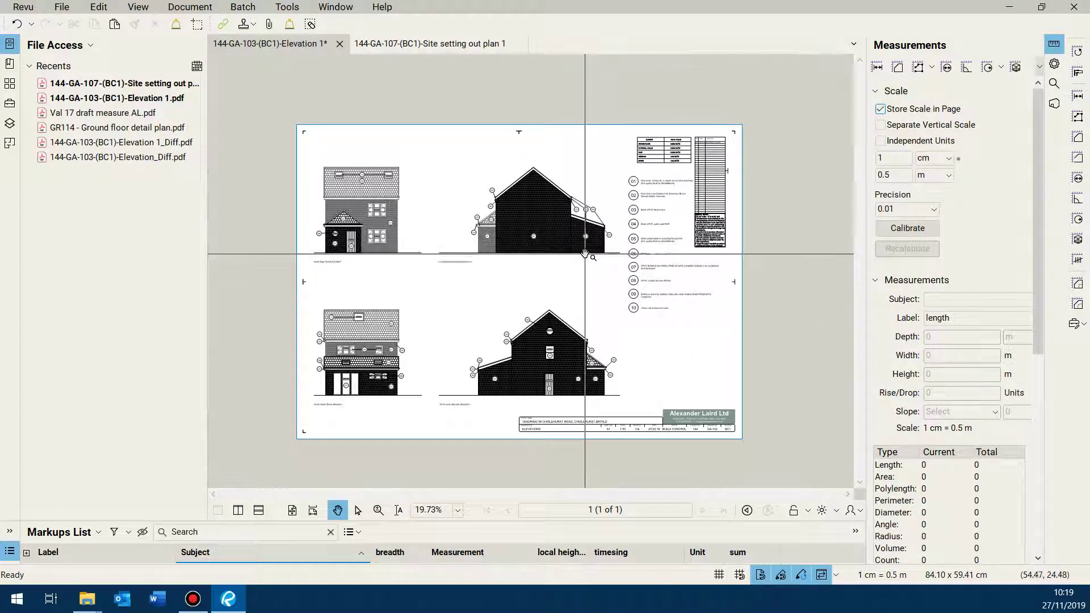
scroll(593, 208, up, 1)
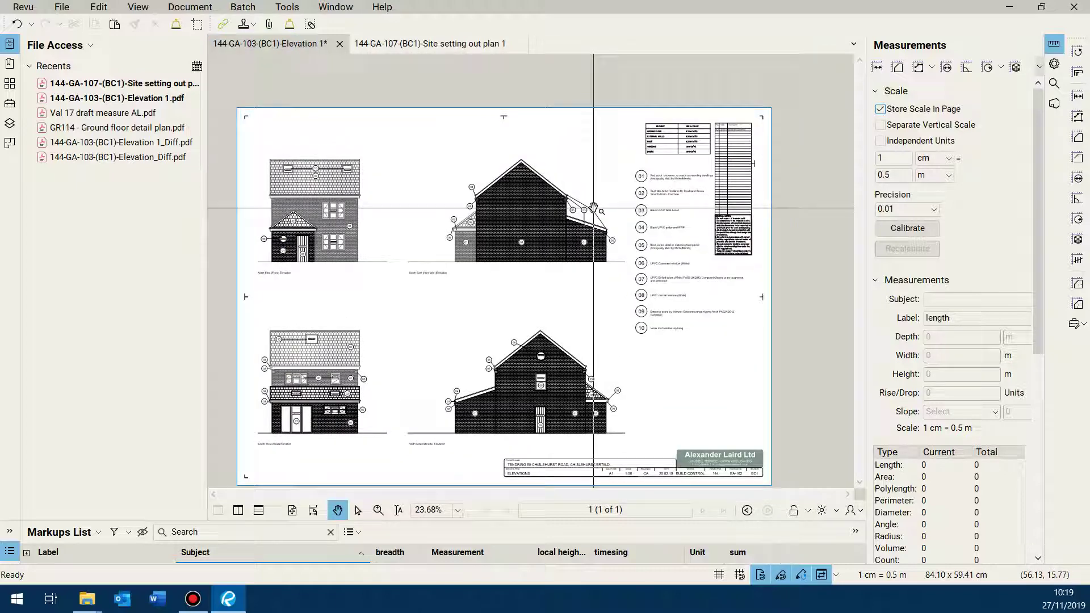
- Calibrate the site setting out plan by picking both ends of the 7050 dimension line beside the Overgrown Grass area
click(454, 43)
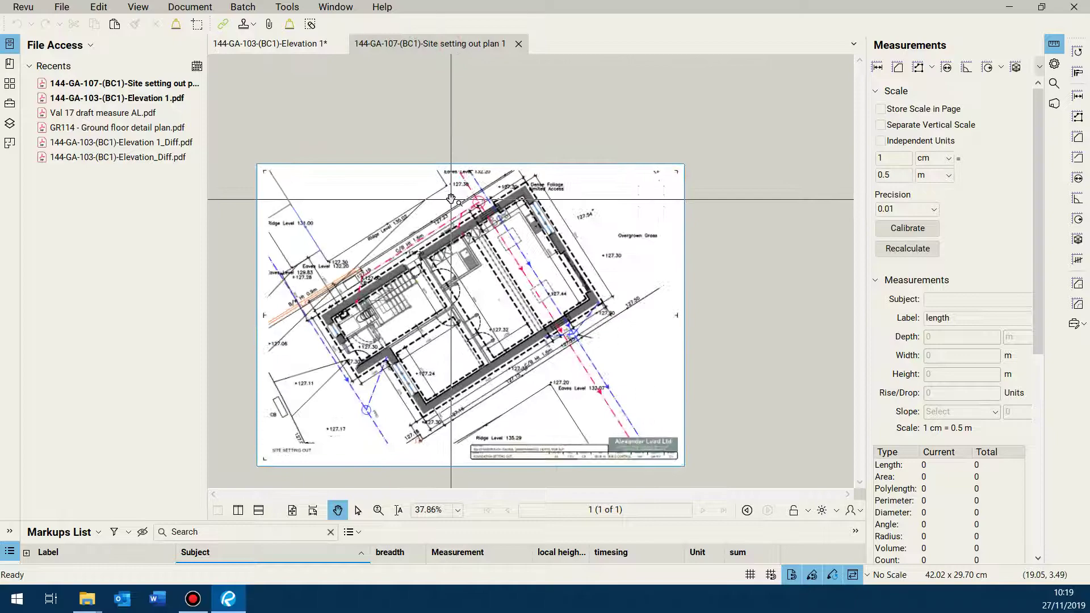
scroll(455, 165, up, 5)
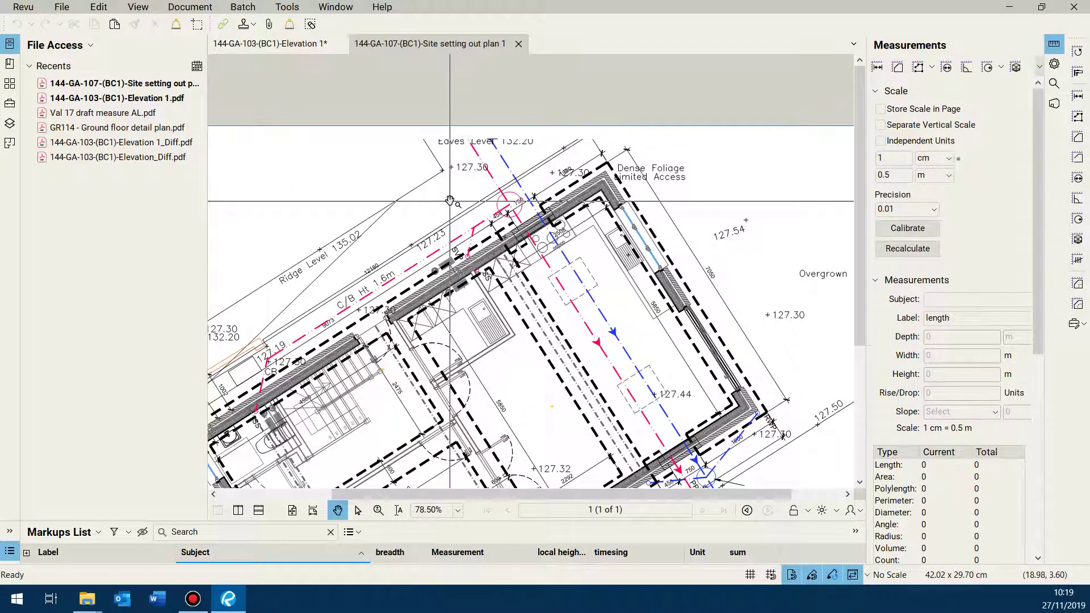
scroll(449, 200, down, 3)
scroll(502, 207, up, 3)
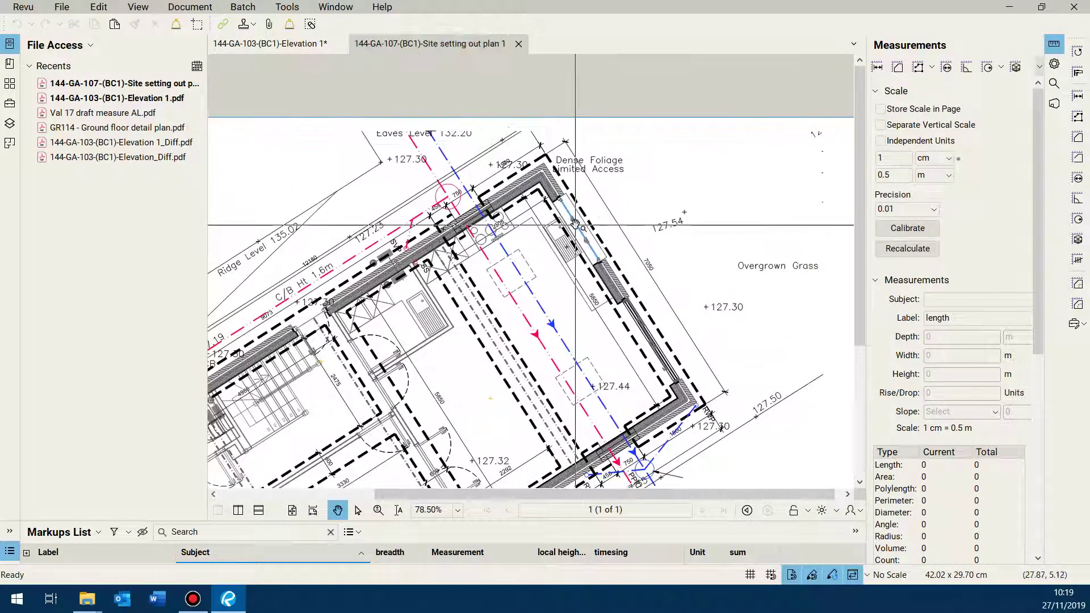
click(288, 7)
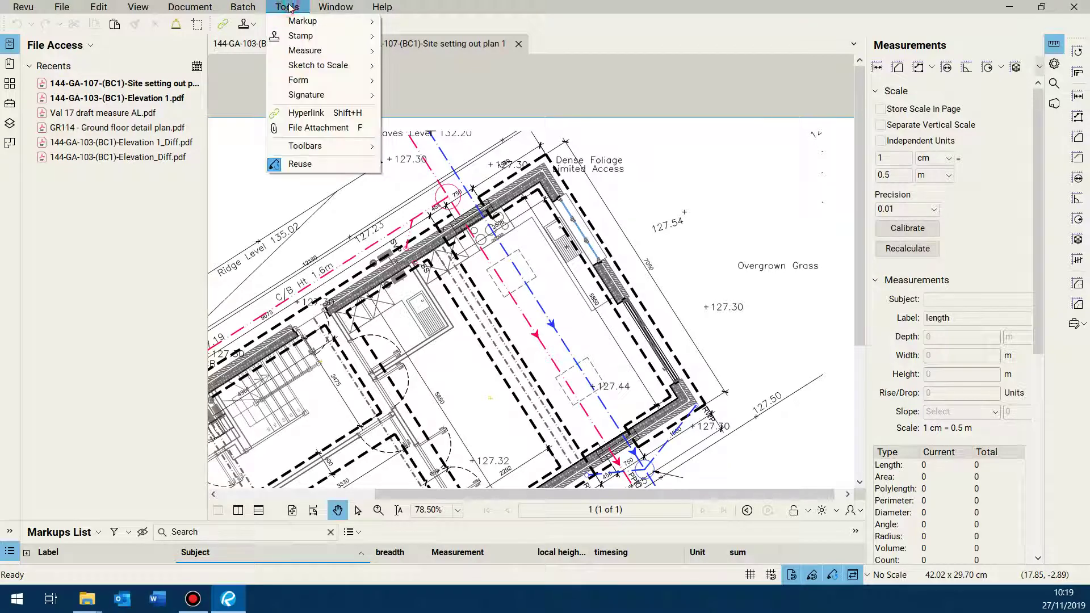
mouse_move(312, 50)
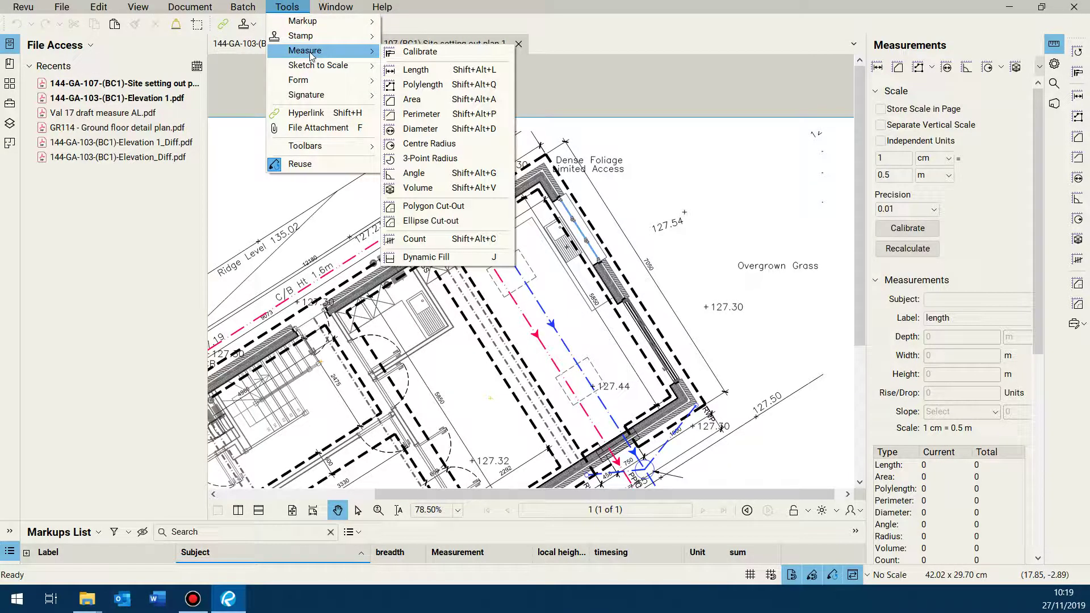
click(434, 54)
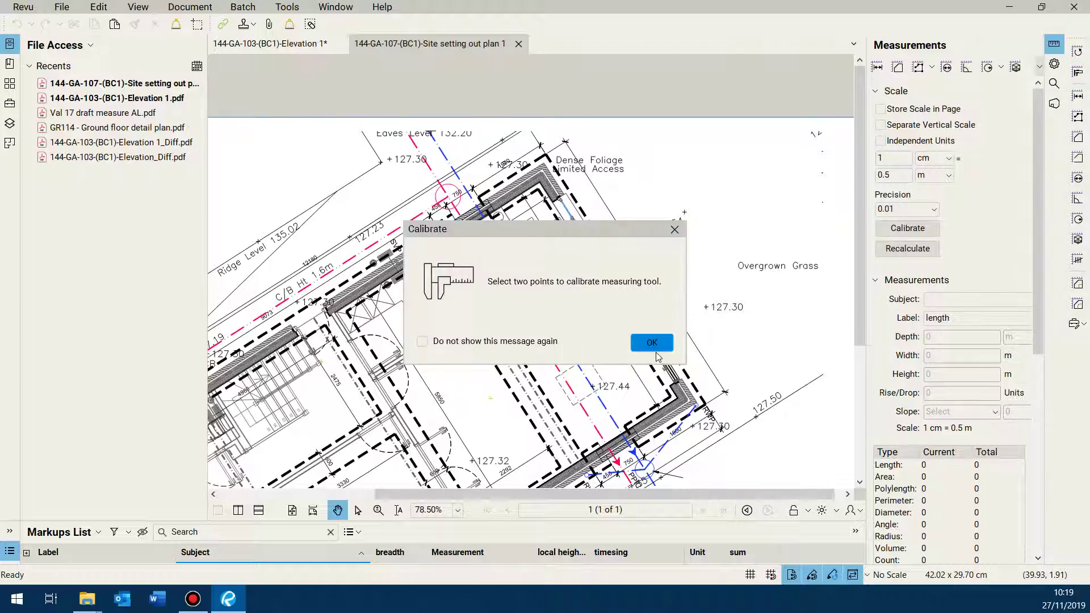
click(652, 342)
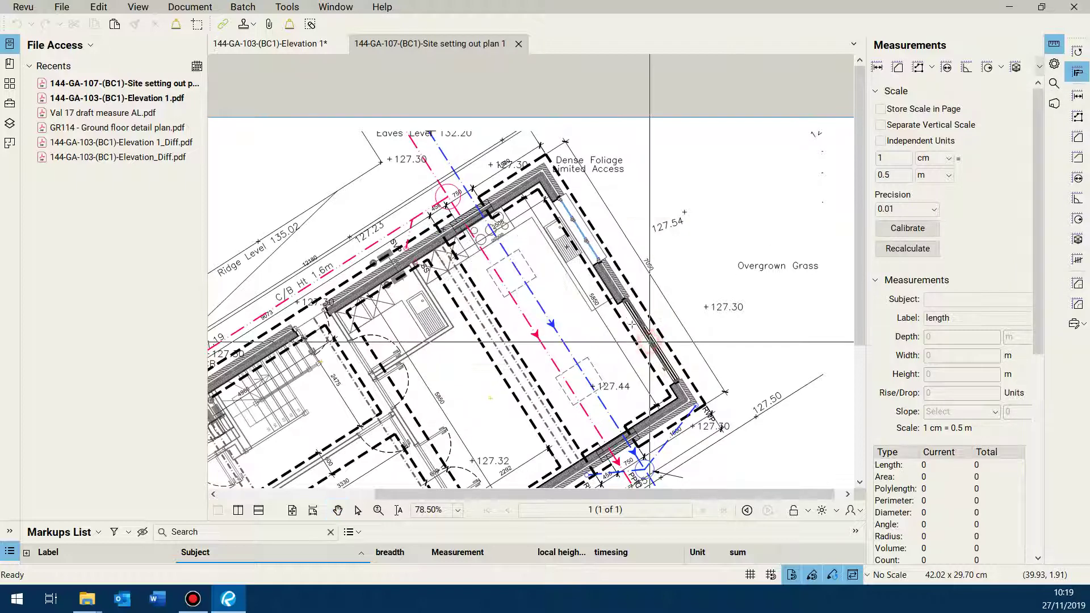
scroll(555, 135, up, 2)
scroll(555, 136, up, 6)
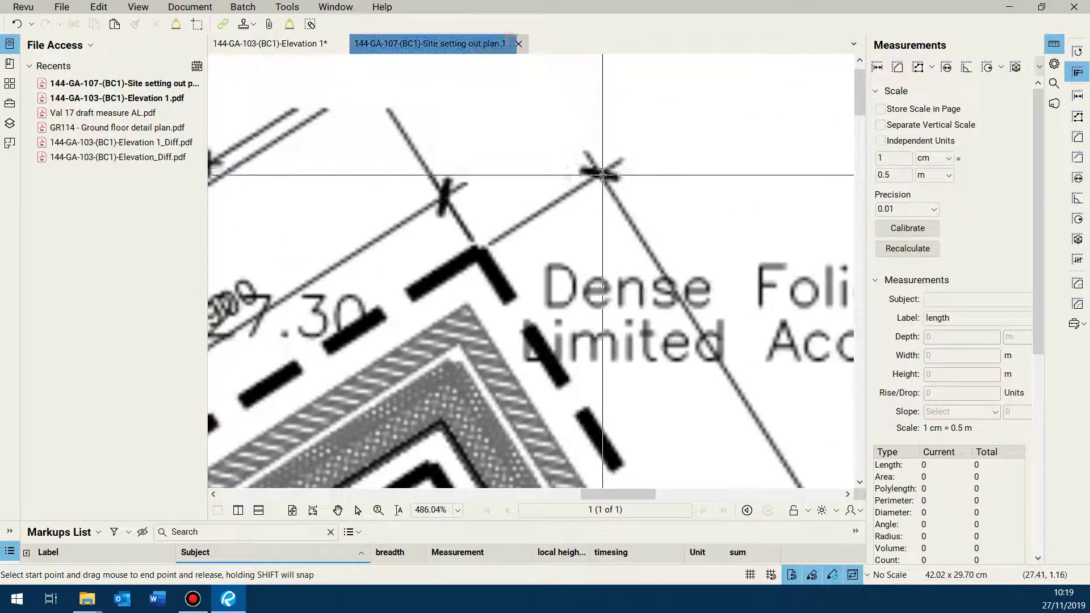
scroll(592, 245, down, 6)
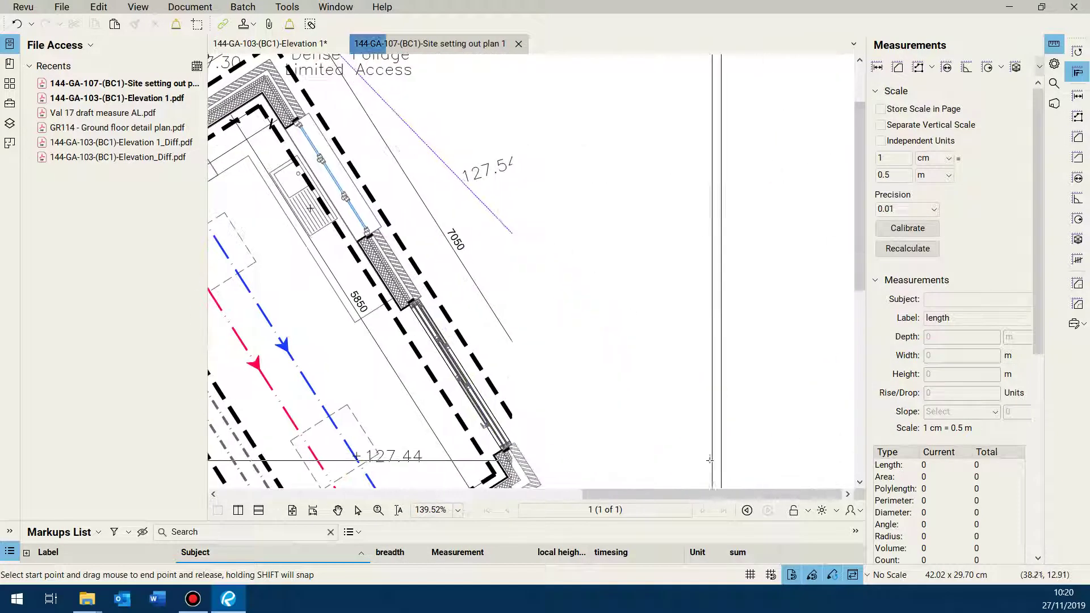
scroll(615, 469, down, 1)
scroll(615, 469, up, 4)
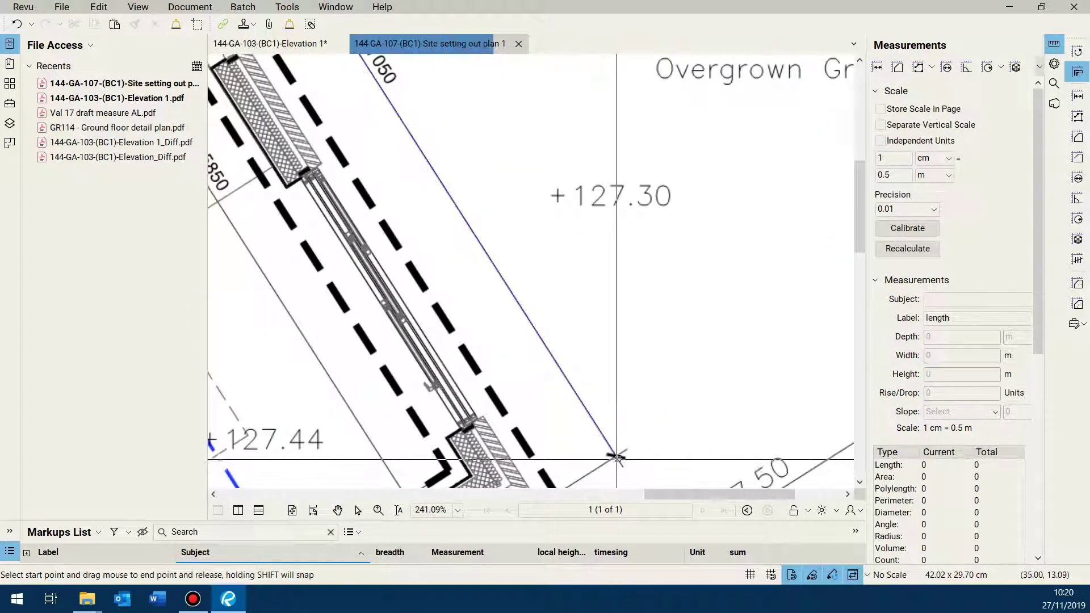
click(617, 456)
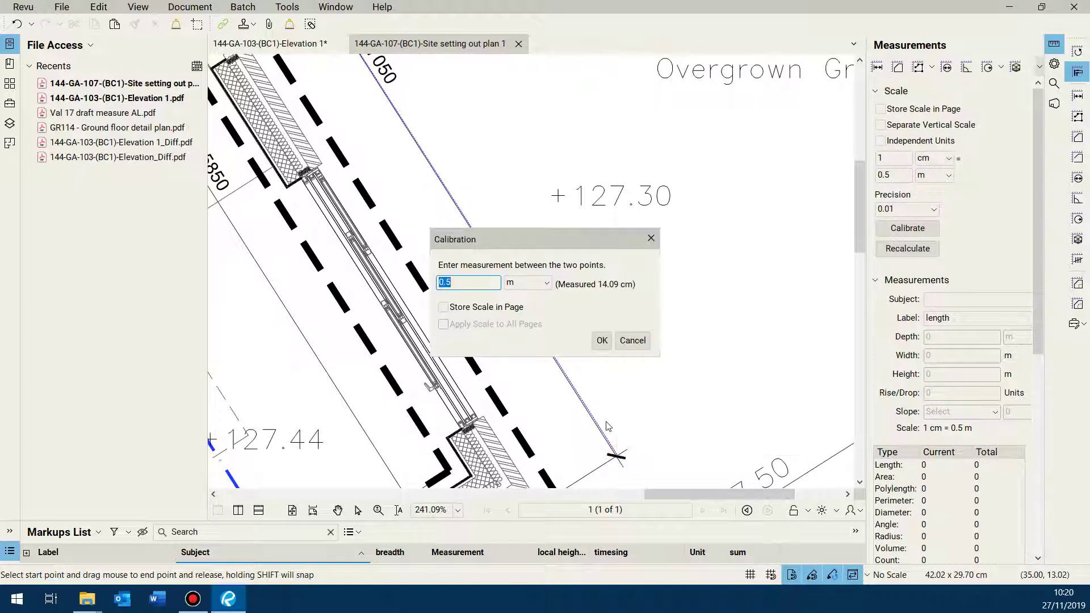
- Set the calibration distance between the two points to 7.05 m and store the scale in the page
text(7.05)
click(443, 308)
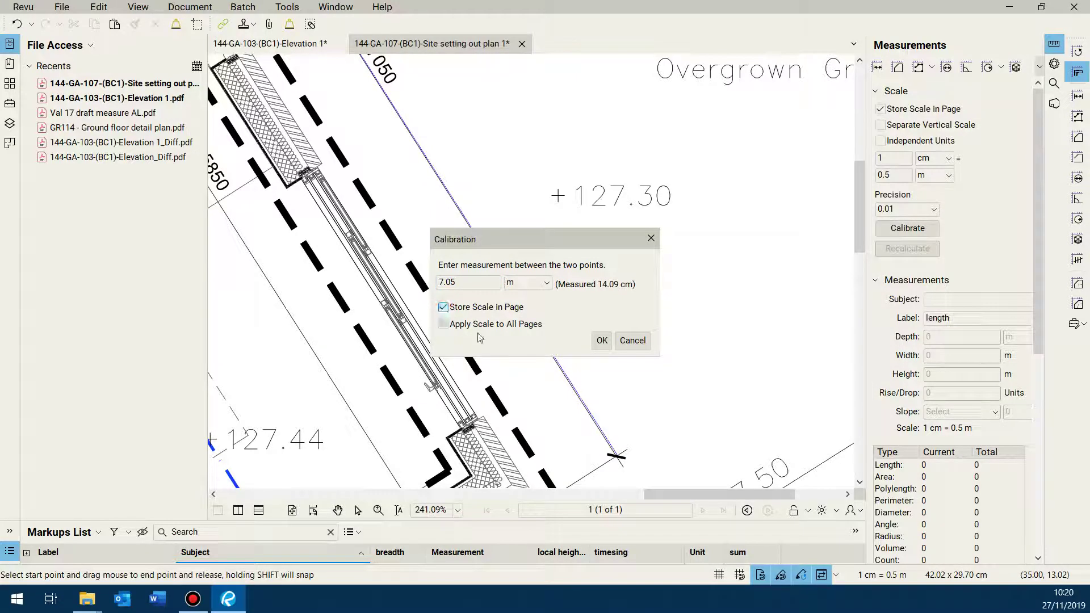
click(602, 341)
- Start a perimeter at dpc level (girth) measurement from the Wall Types (girth) tools at the outer wall corner beside the WC
scroll(674, 332, down, 5)
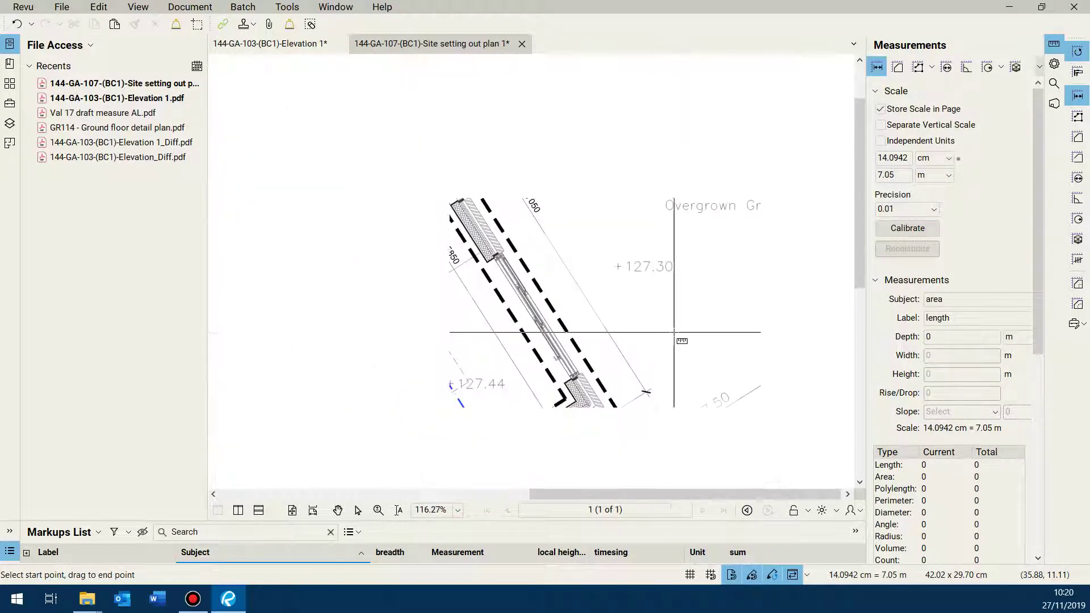
scroll(674, 332, down, 3)
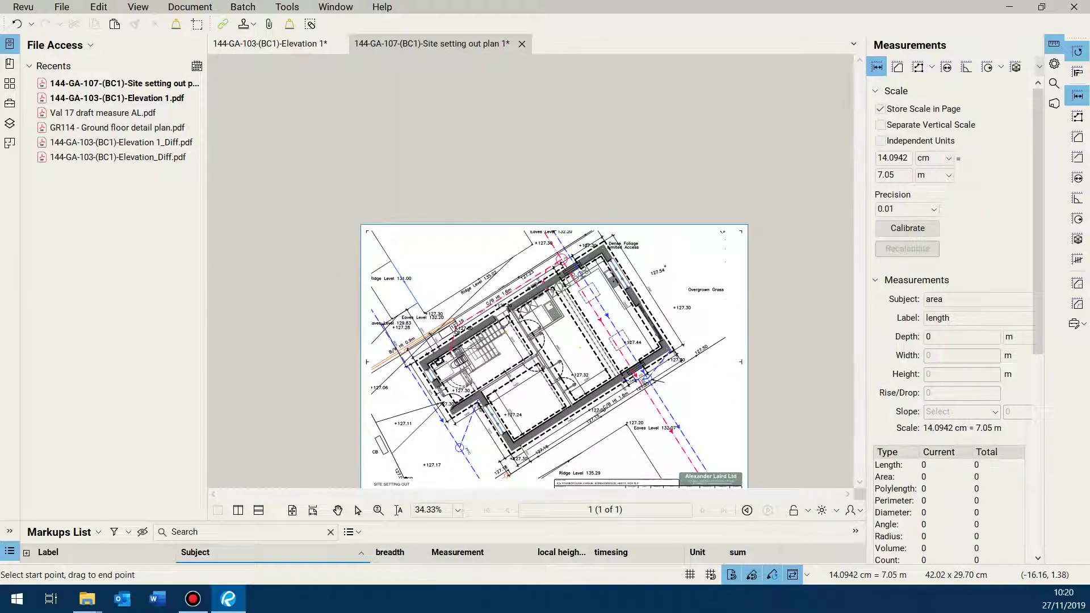
scroll(566, 446, up, 3)
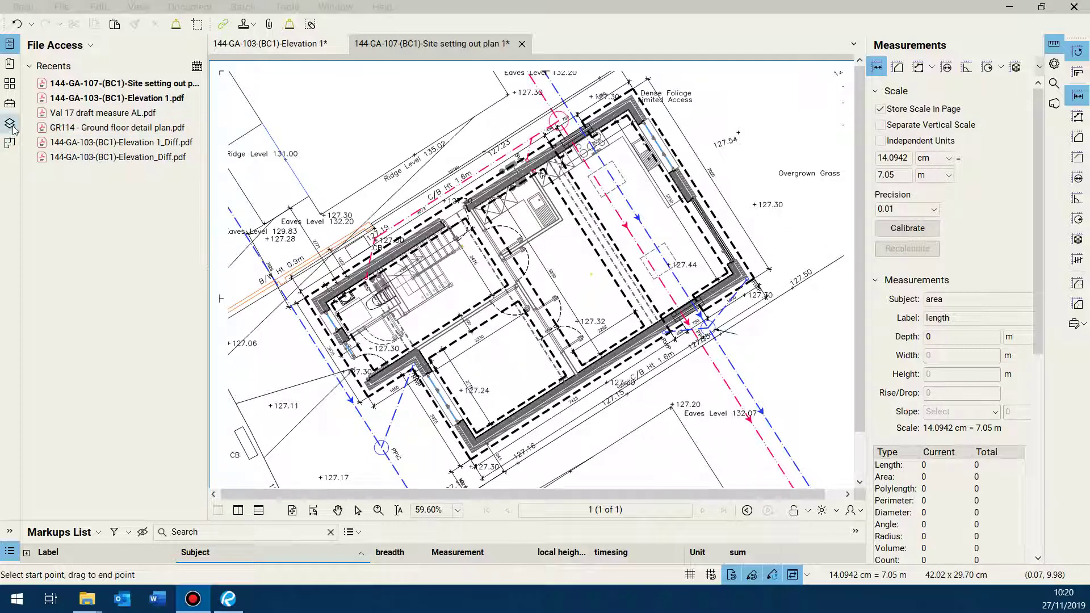
click(11, 107)
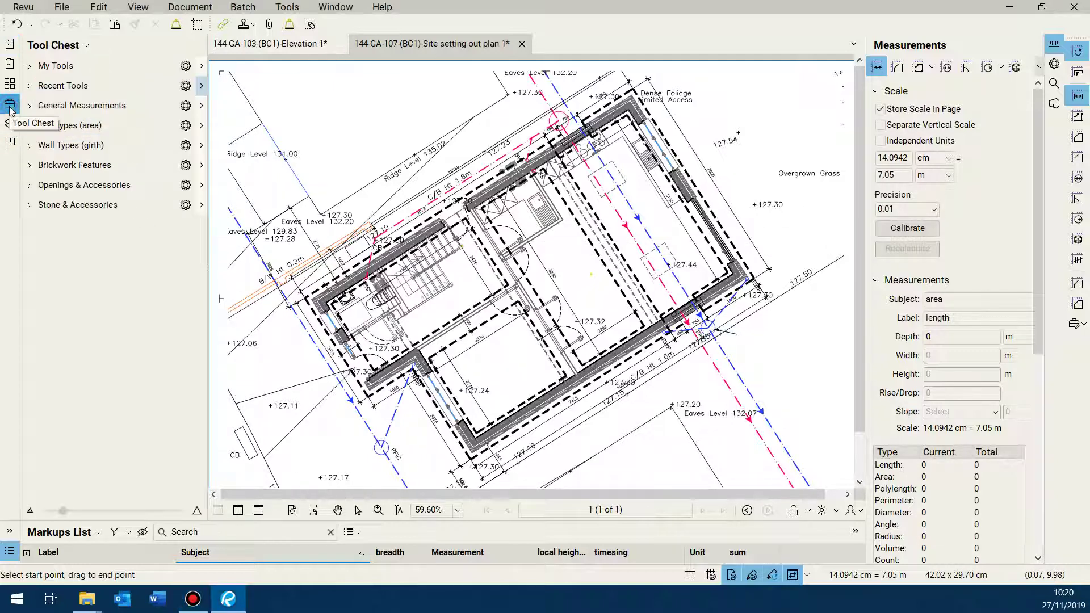
click(35, 147)
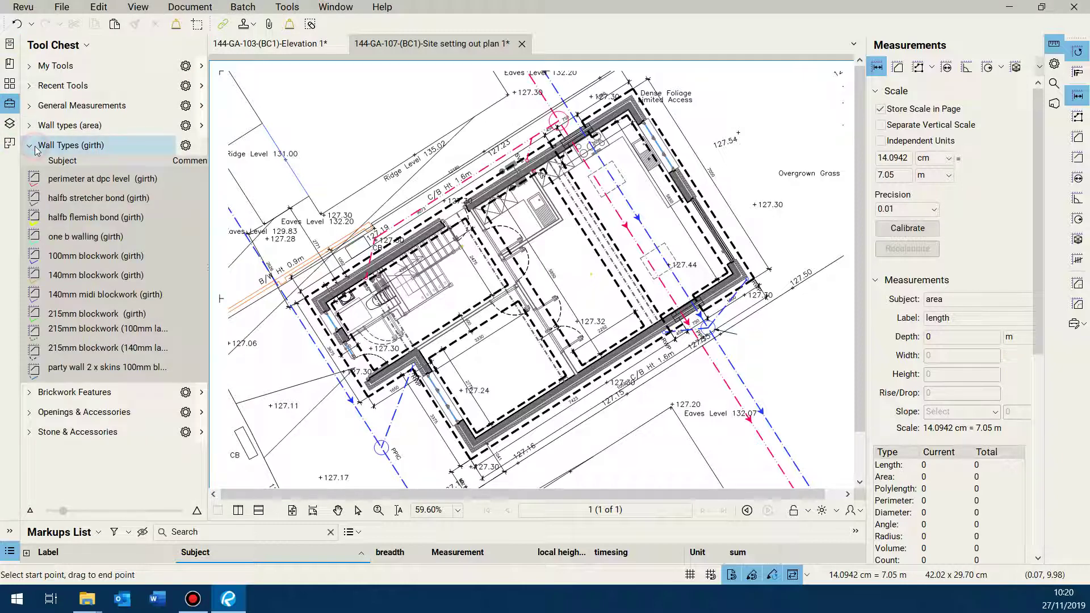
click(63, 180)
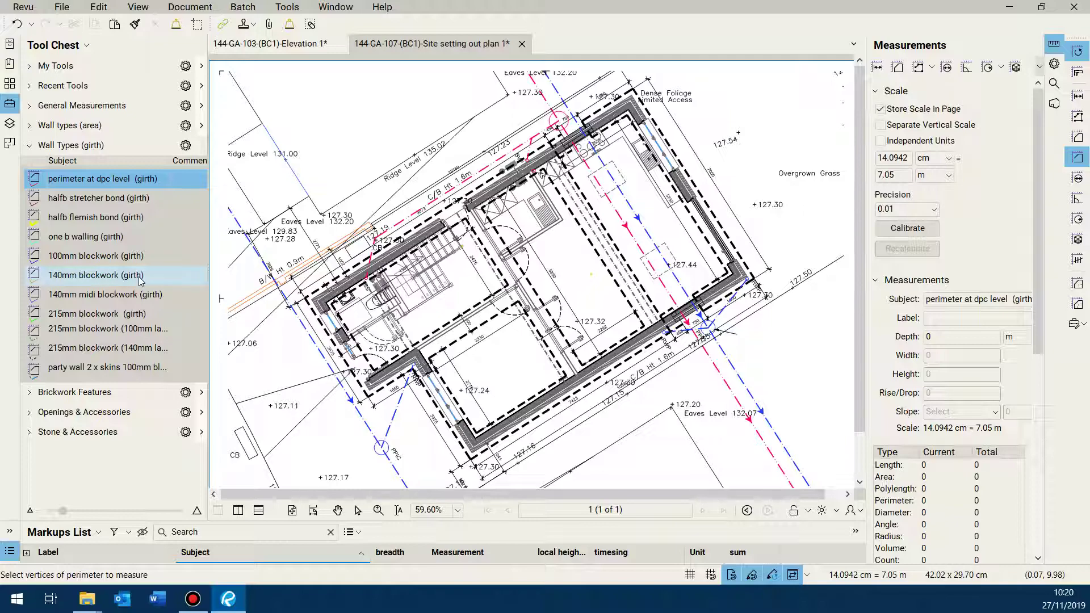
scroll(296, 288, up, 6)
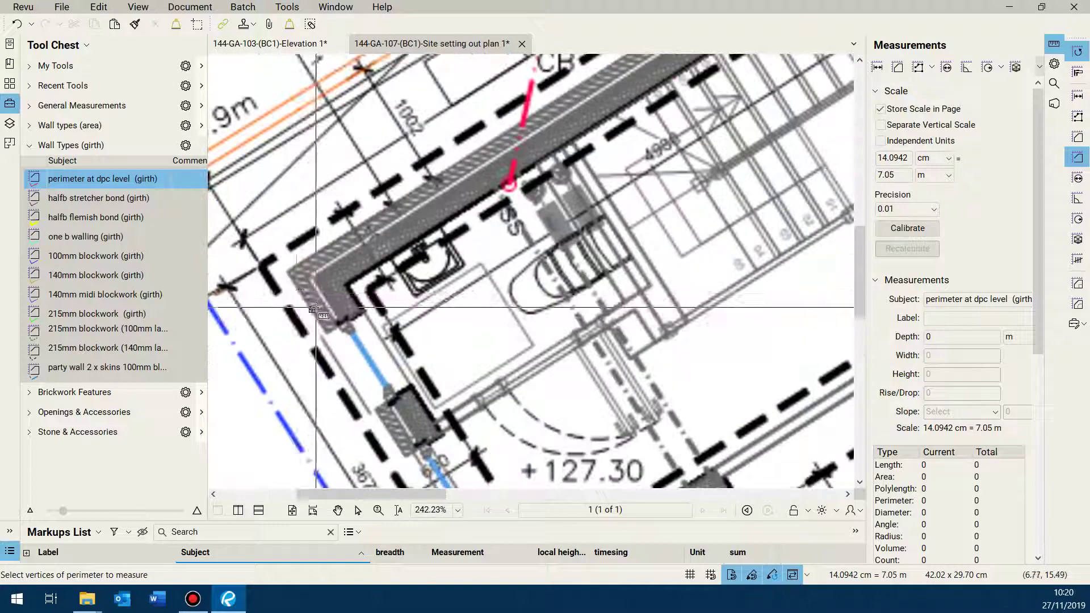
click(296, 289)
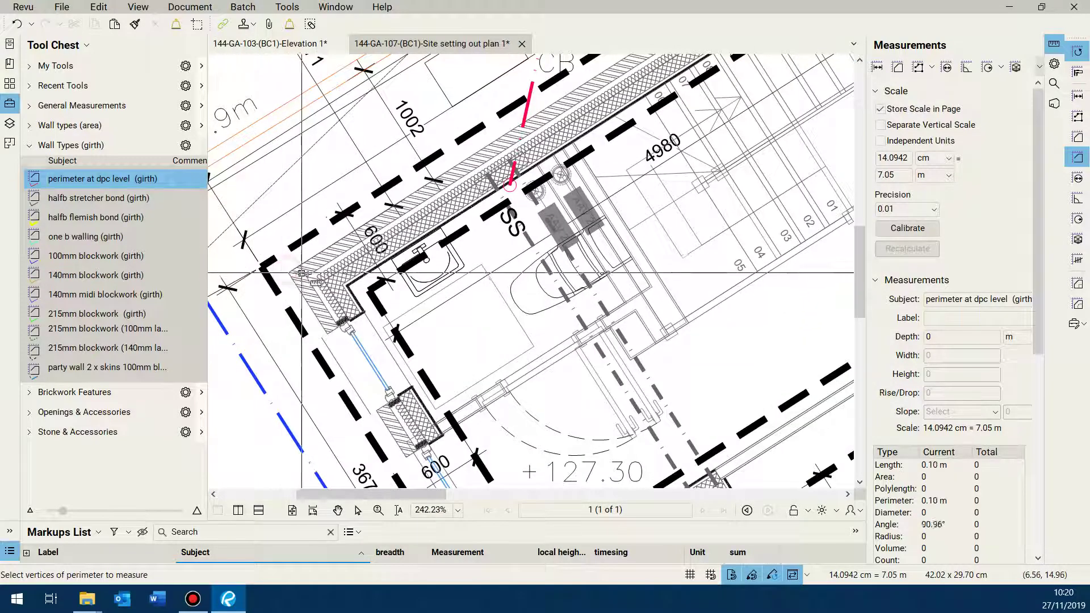
- Trace the dpc perimeter along the outer face of the 12180 wall and the 7050 wall to the corner beside the RWP
scroll(451, 215, down, 5)
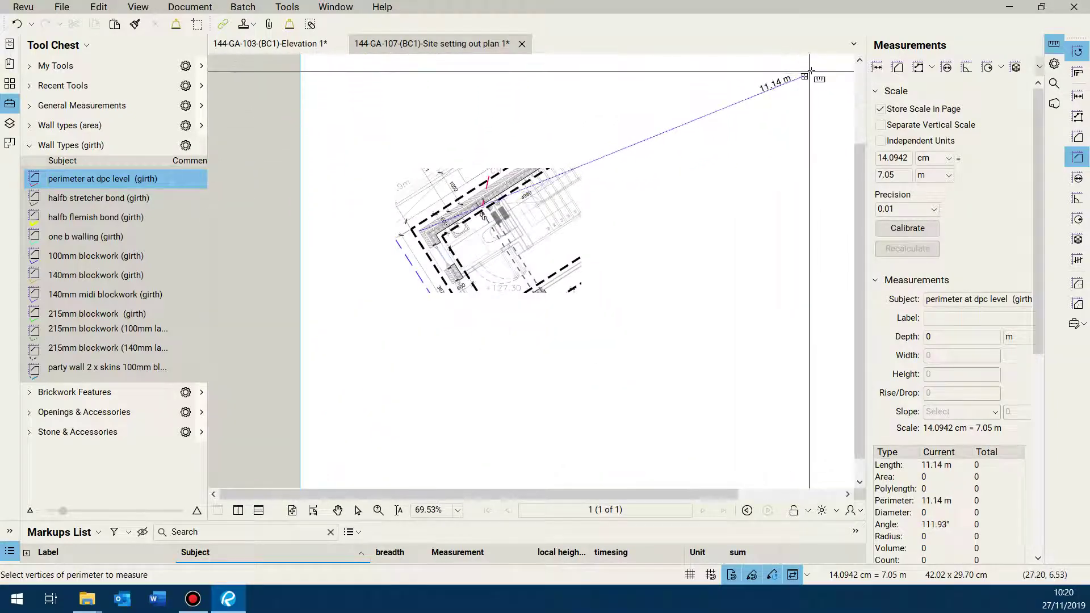
scroll(788, 93, up, 4)
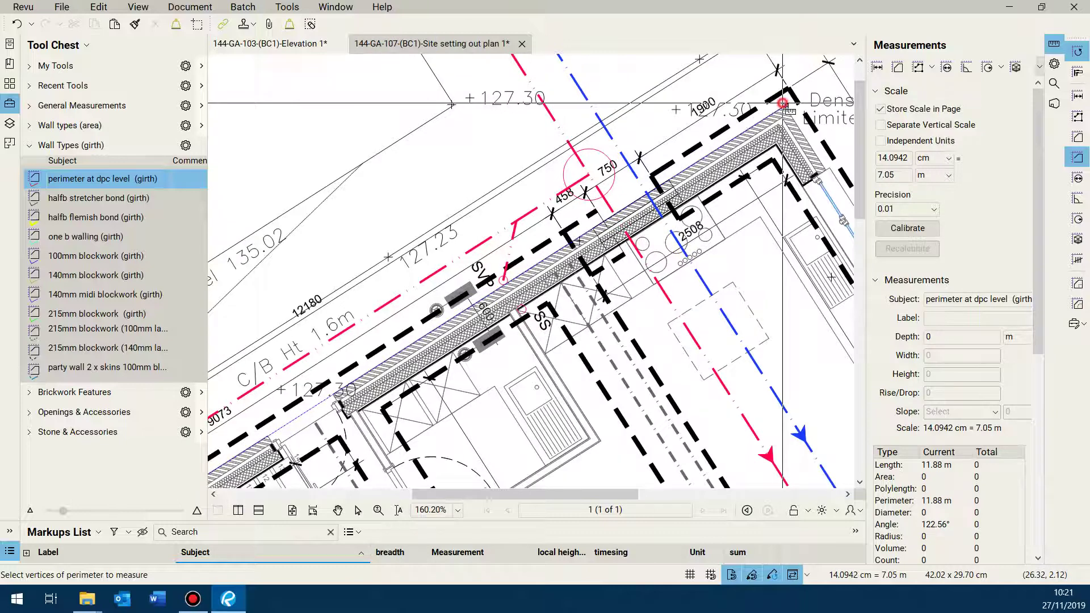
click(844, 223)
scroll(777, 386, down, 5)
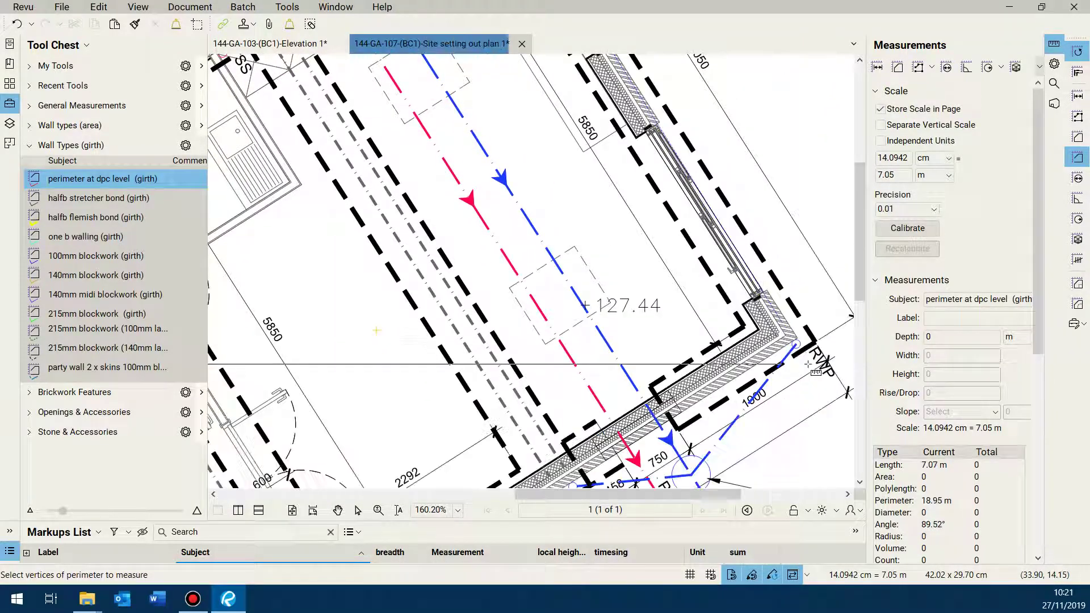
click(798, 340)
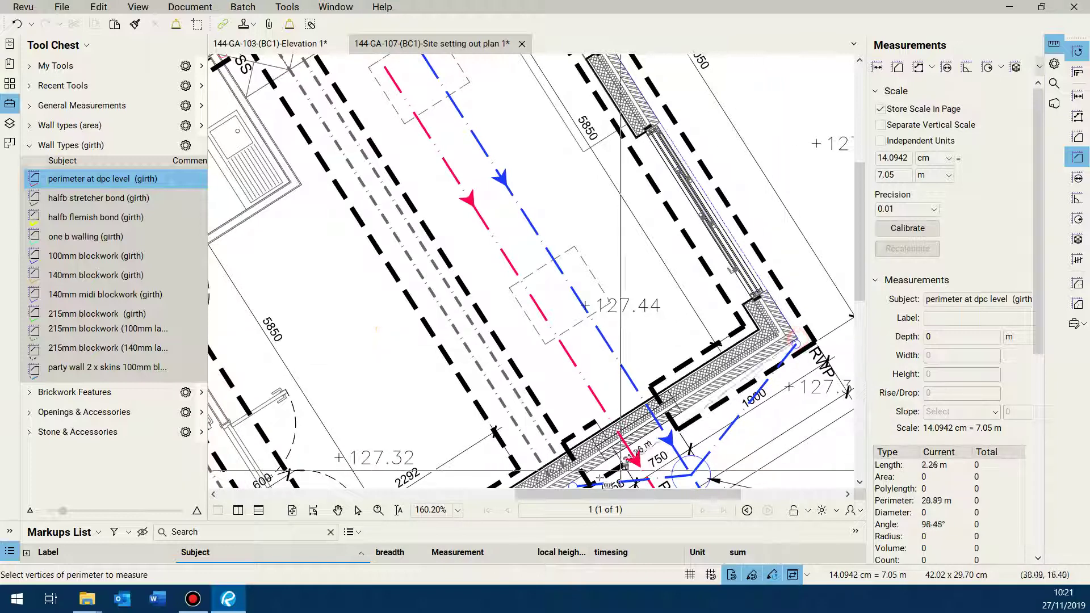
- Continue the dpc perimeter along the 10530 wall, around the 3375 and 1650 front return, and close it at the starting corner
scroll(336, 363, down, 5)
scroll(245, 372, down, 4)
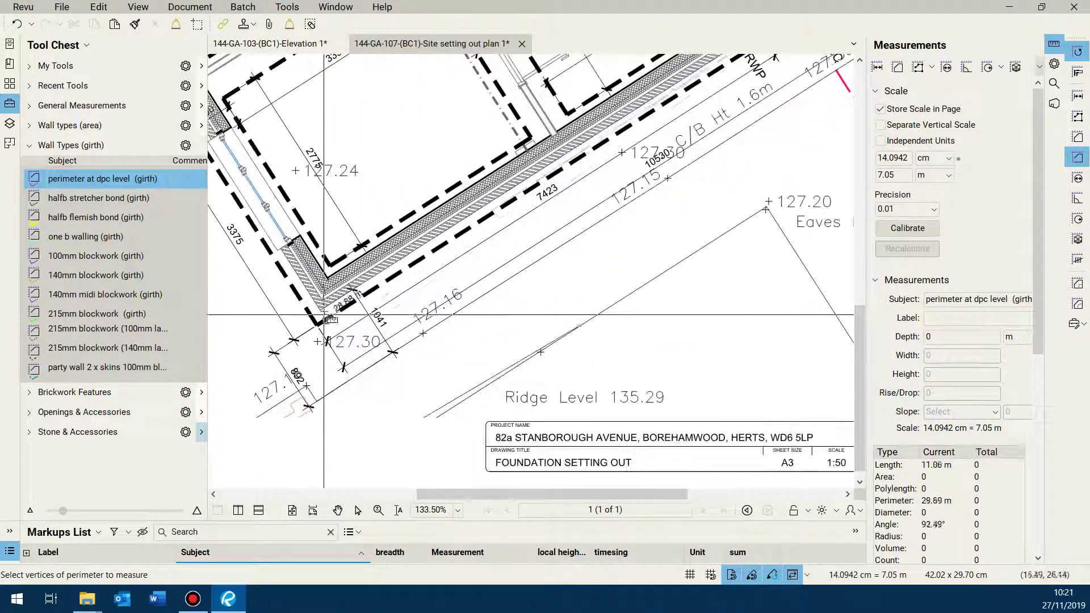
click(320, 309)
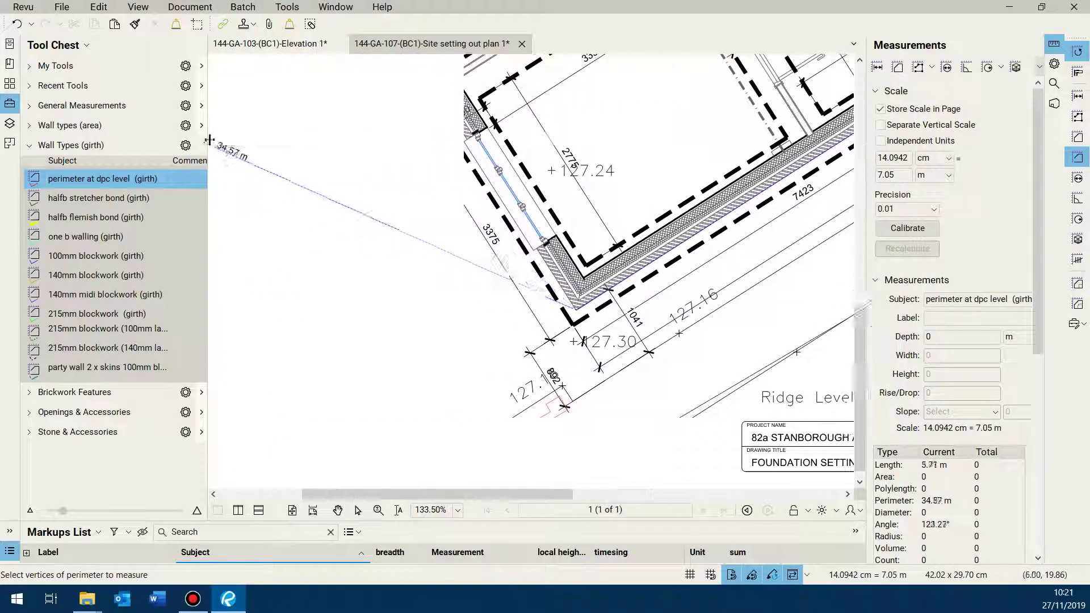
click(478, 104)
click(370, 168)
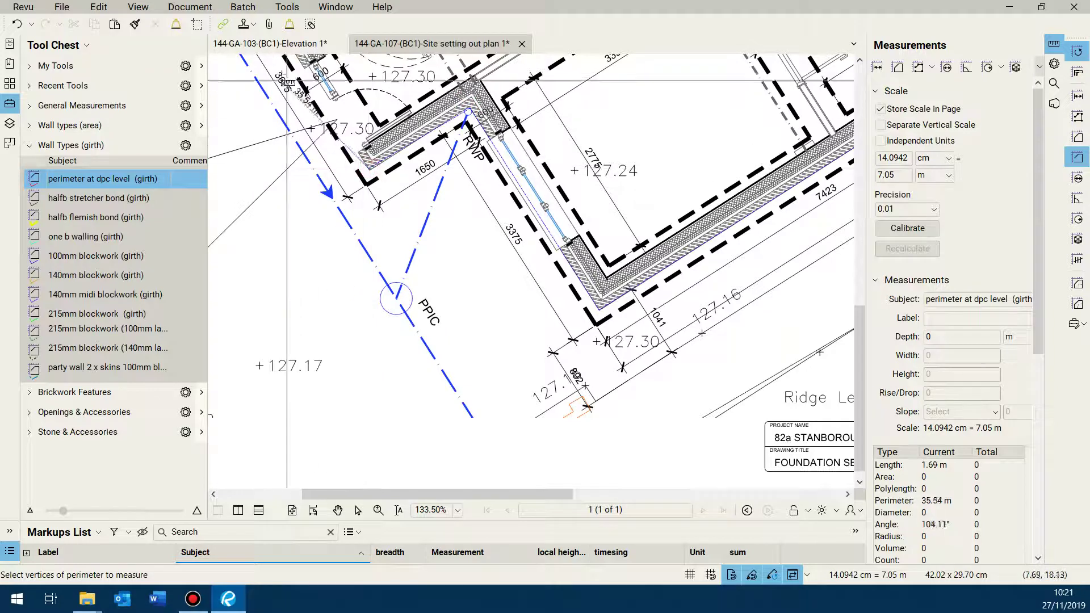
scroll(259, 238, up, 5)
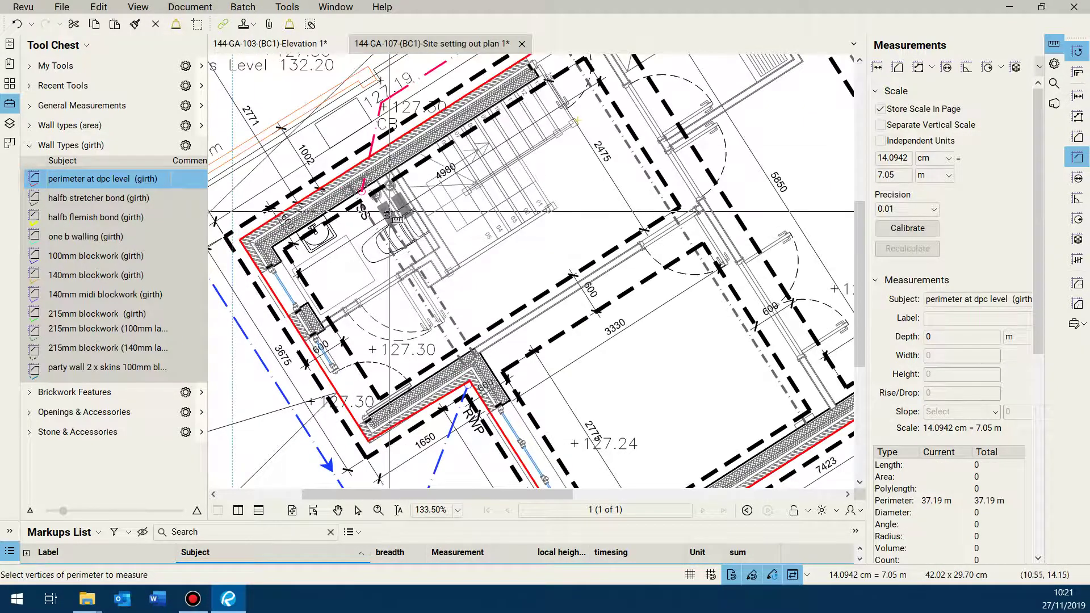
- Review the entry for the perimeter at dpc level in the Markups List
scroll(369, 215, down, 2)
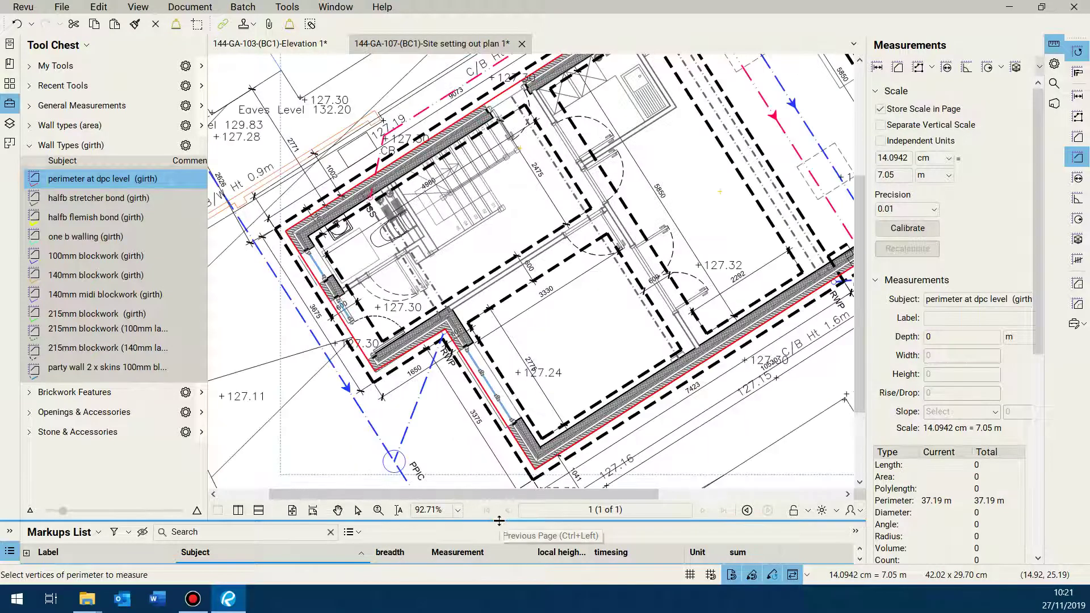
drag(499, 520, 499, 345)
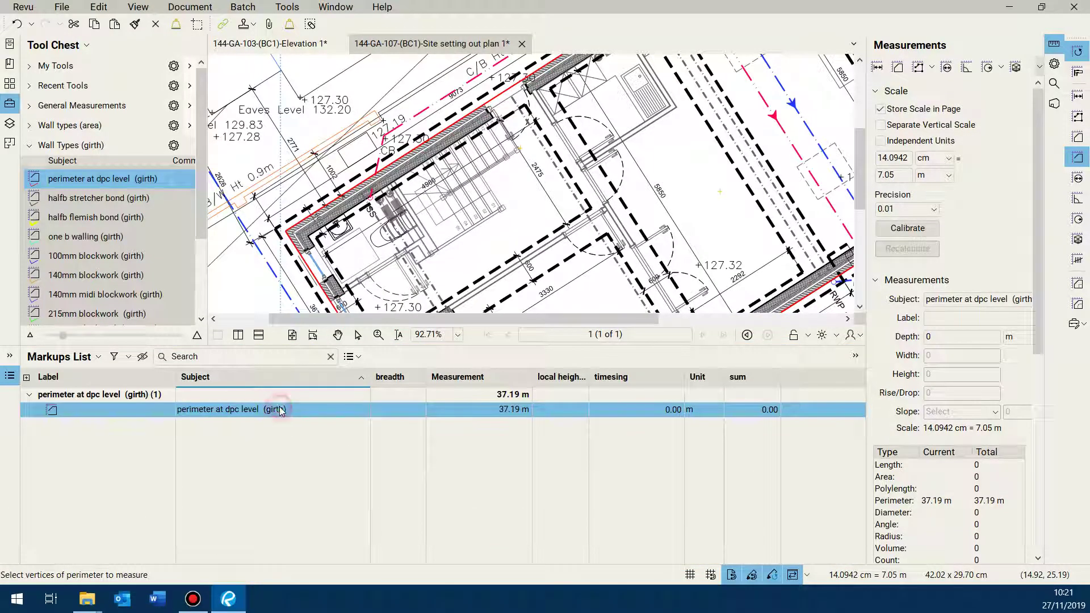
drag(494, 345, 494, 534)
- Examine the traced dpc perimeter around all outer walls of the site setting out plan
scroll(484, 279, down, 2)
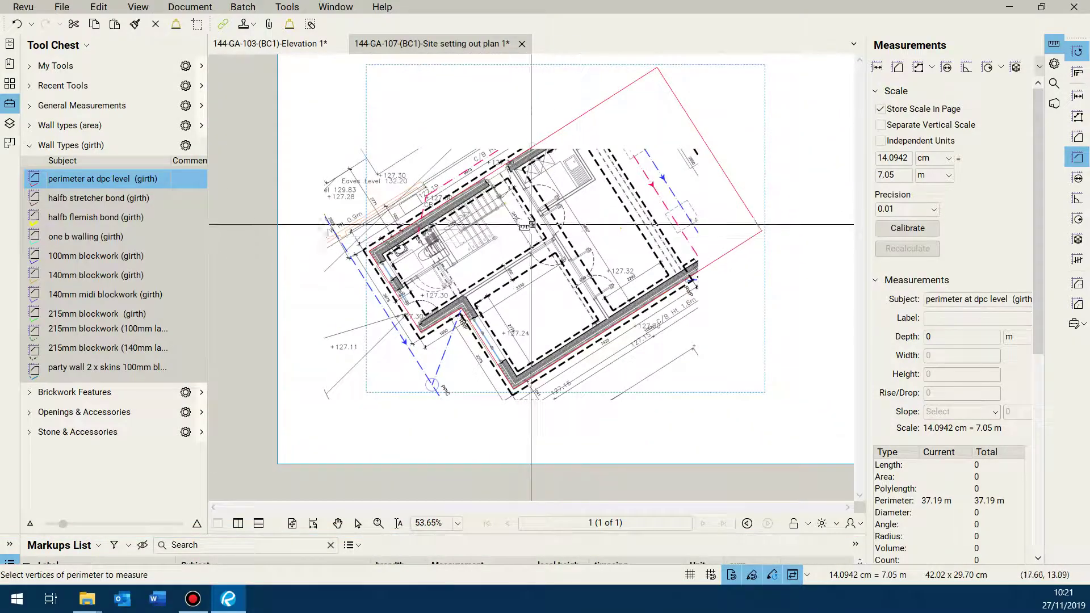
scroll(540, 237, up, 3)
scroll(507, 282, down, 3)
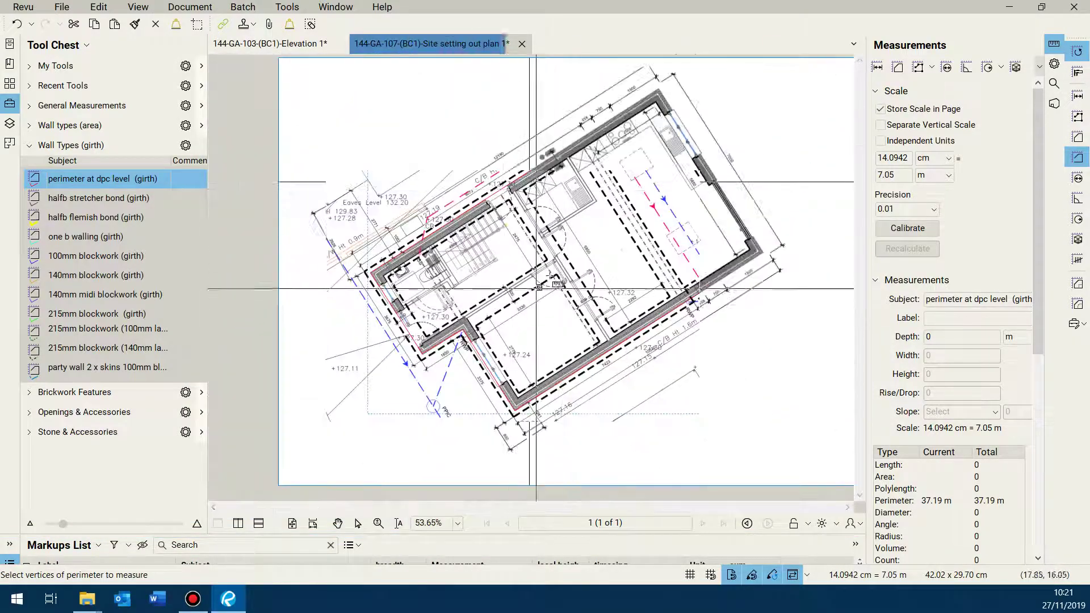
scroll(497, 291, up, 2)
scroll(496, 282, down, 2)
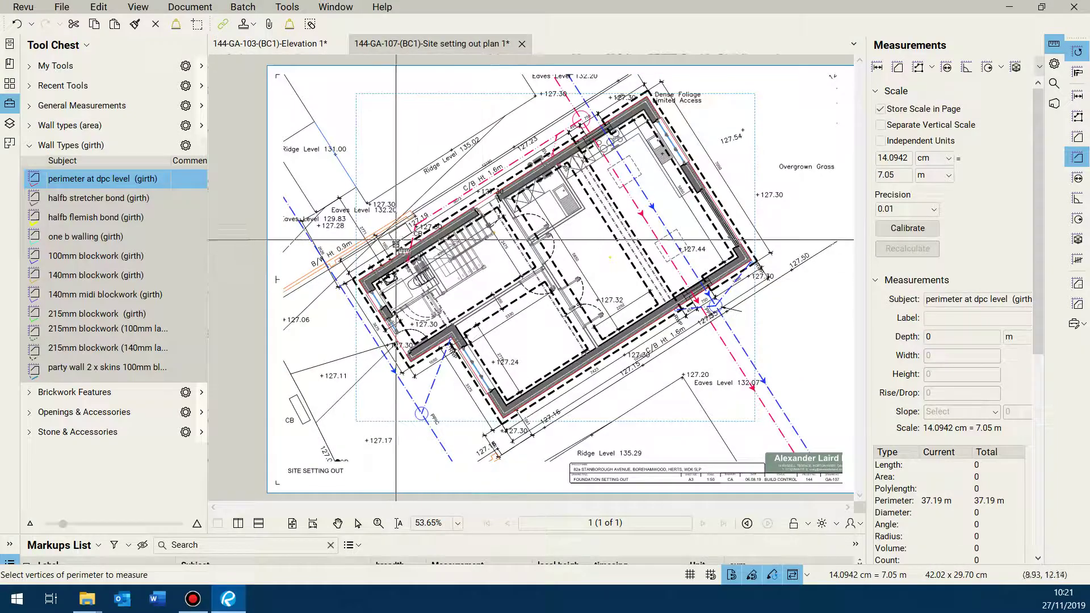
scroll(369, 278, up, 4)
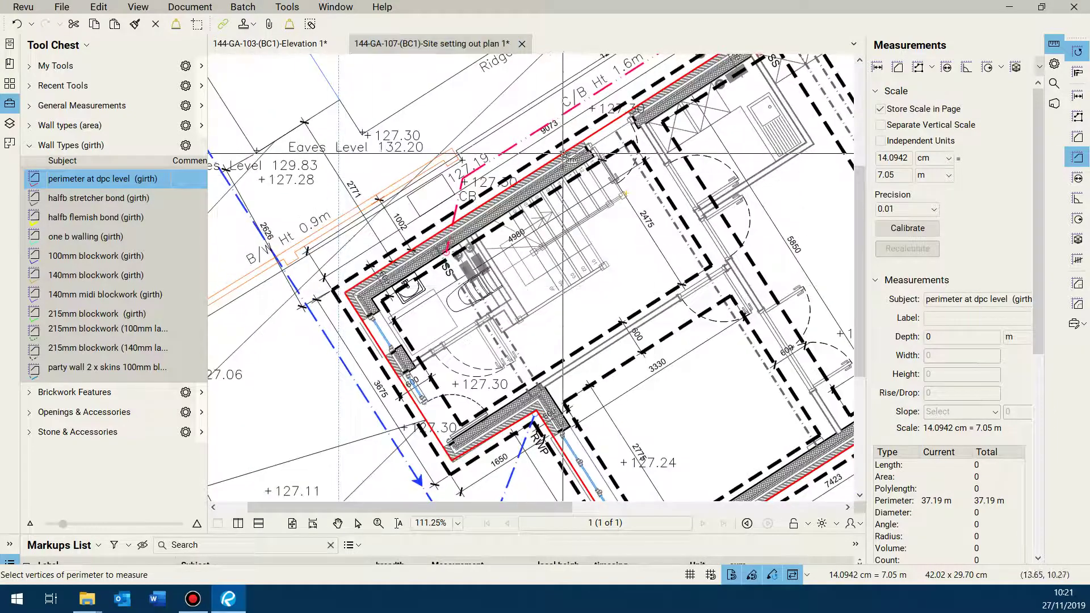
scroll(314, 325, down, 3)
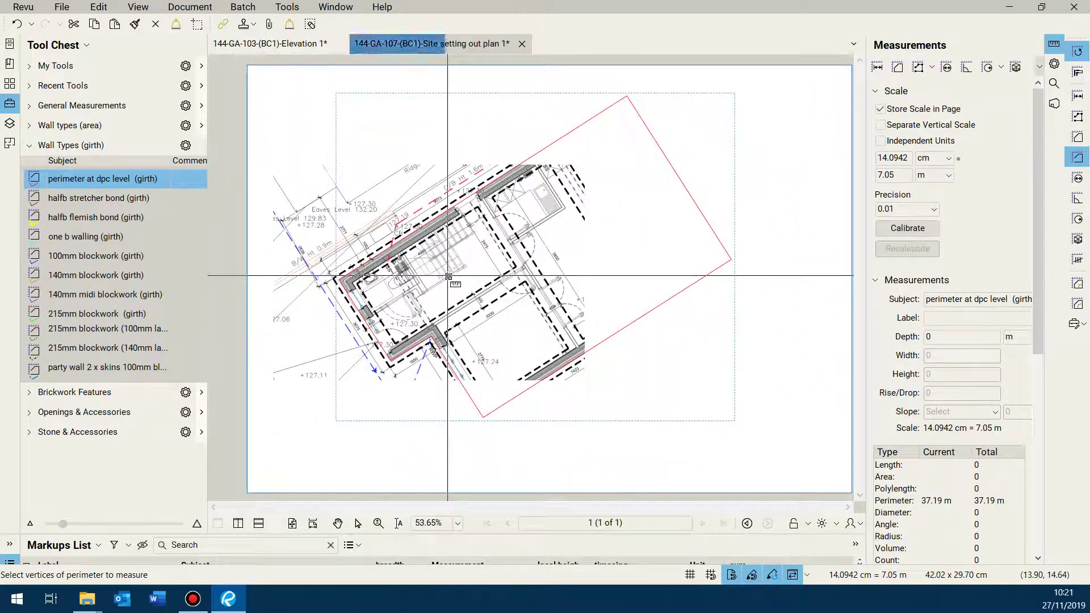
scroll(623, 113, up, 3)
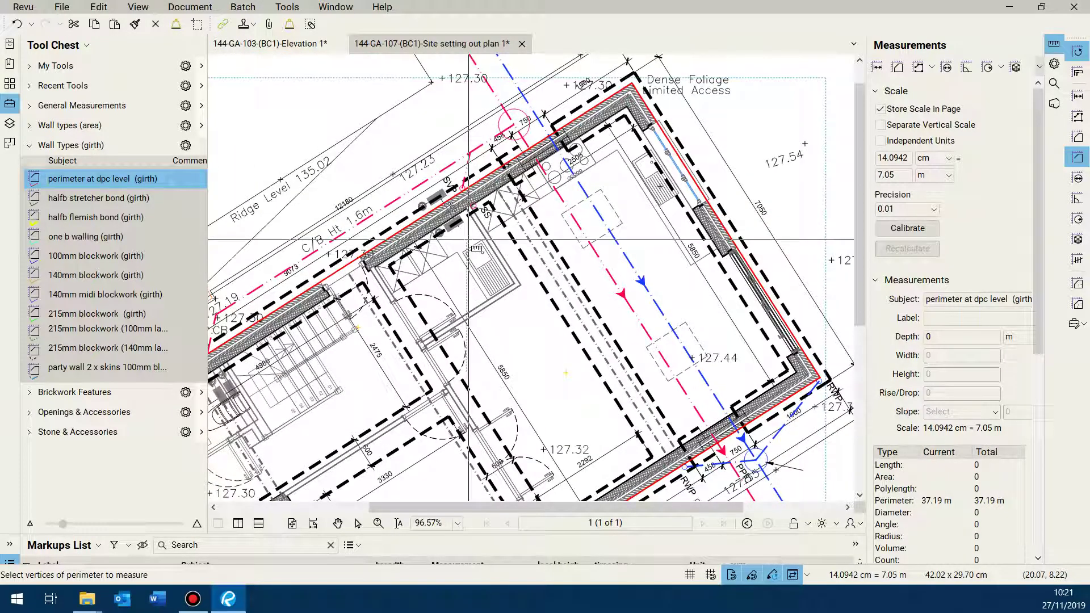
scroll(509, 210, down, 4)
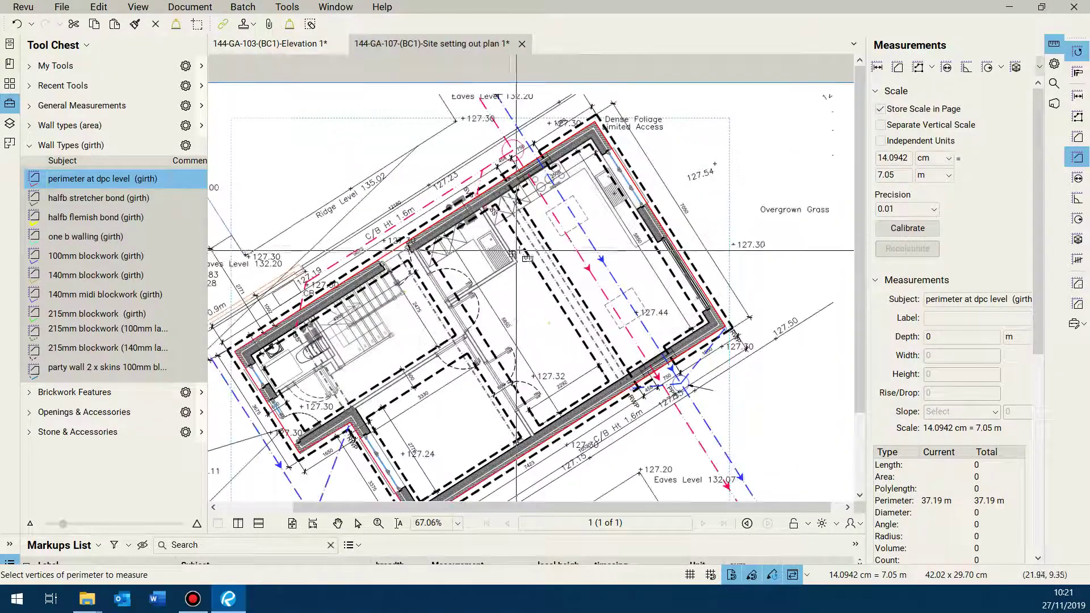
scroll(551, 250, up, 2)
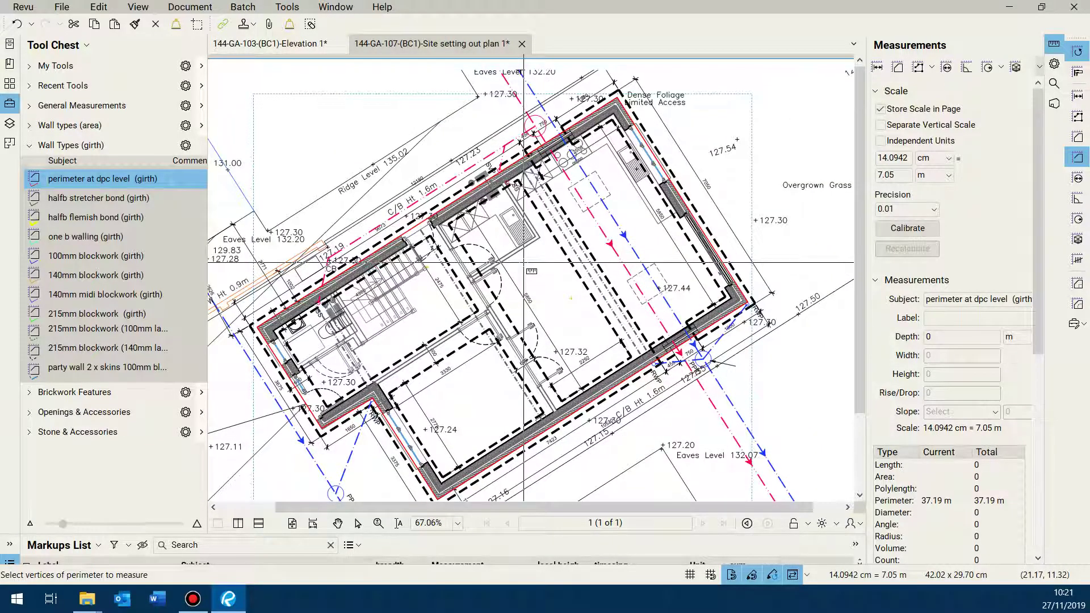
- Measure the height of front door GFD-01 on the North East (Front) Elevation with the Length tool and review its entry in the Markups List
click(282, 46)
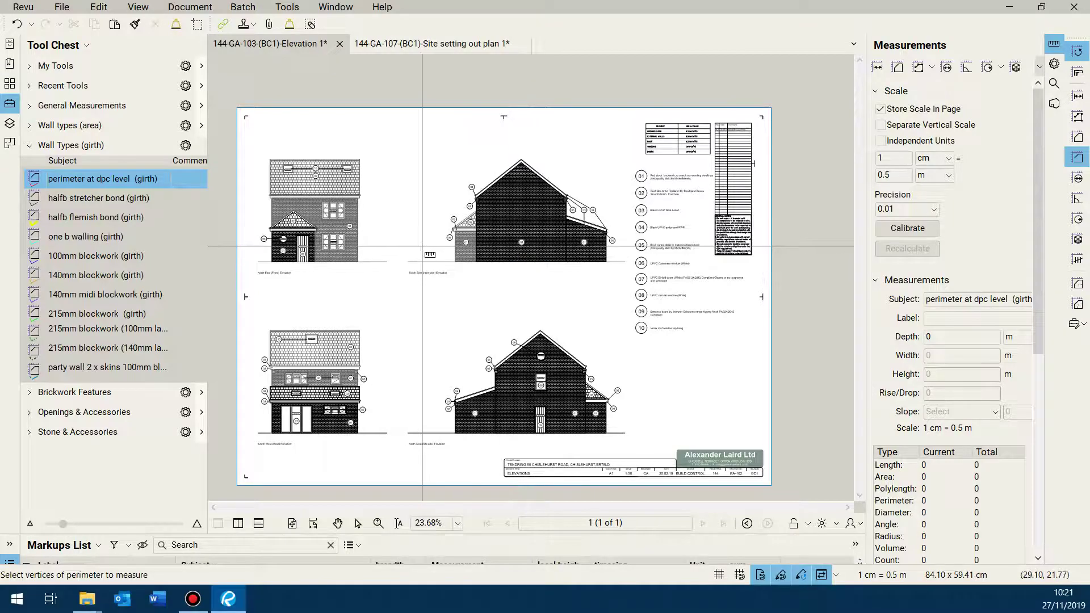
scroll(402, 255, up, 3)
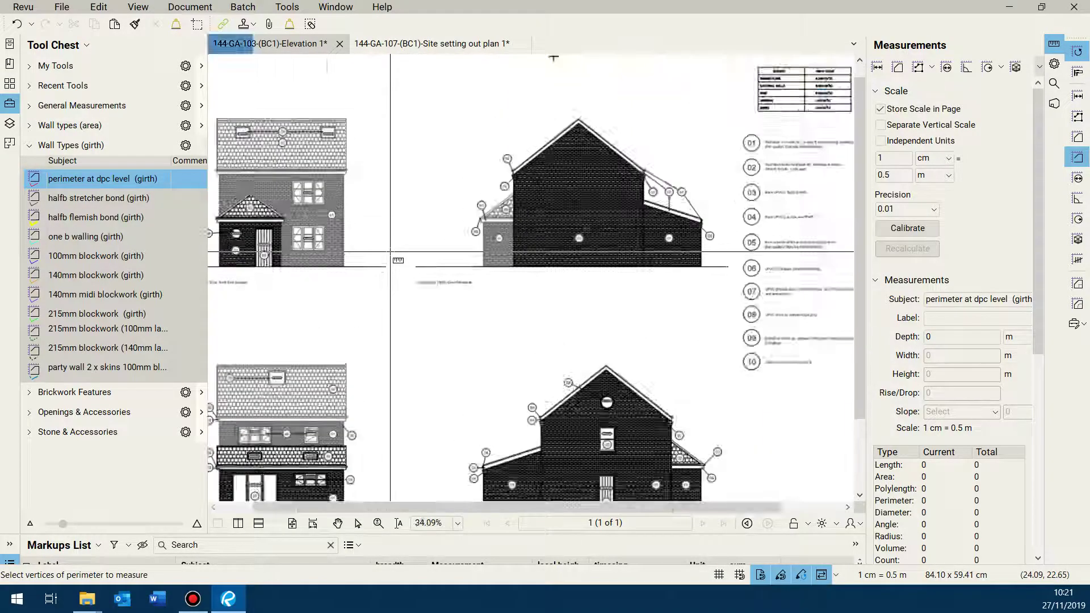
scroll(540, 245, up, 2)
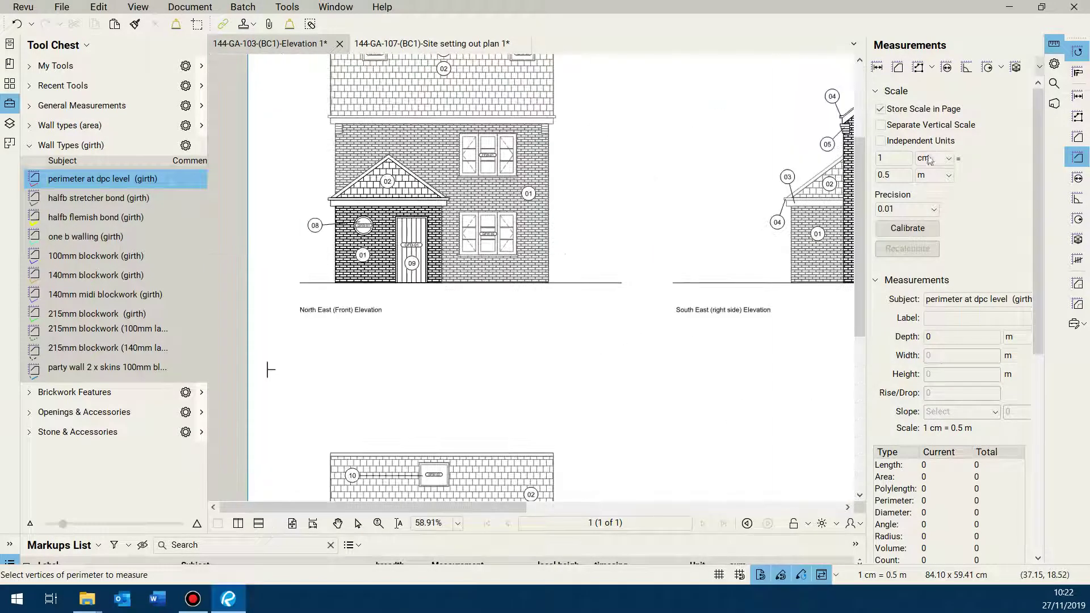
click(1078, 97)
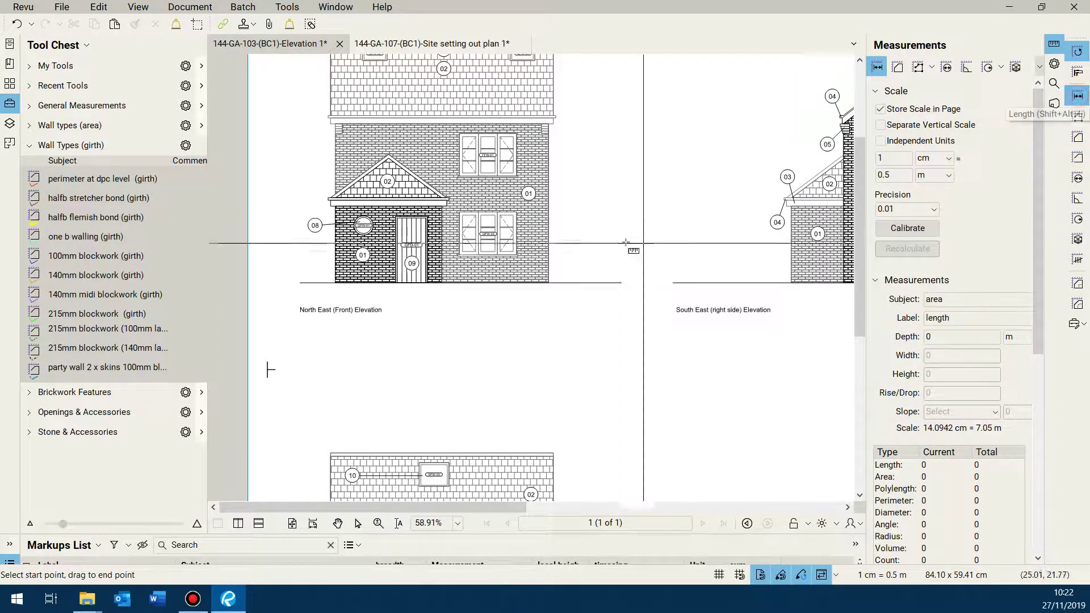
scroll(363, 170, up, 8)
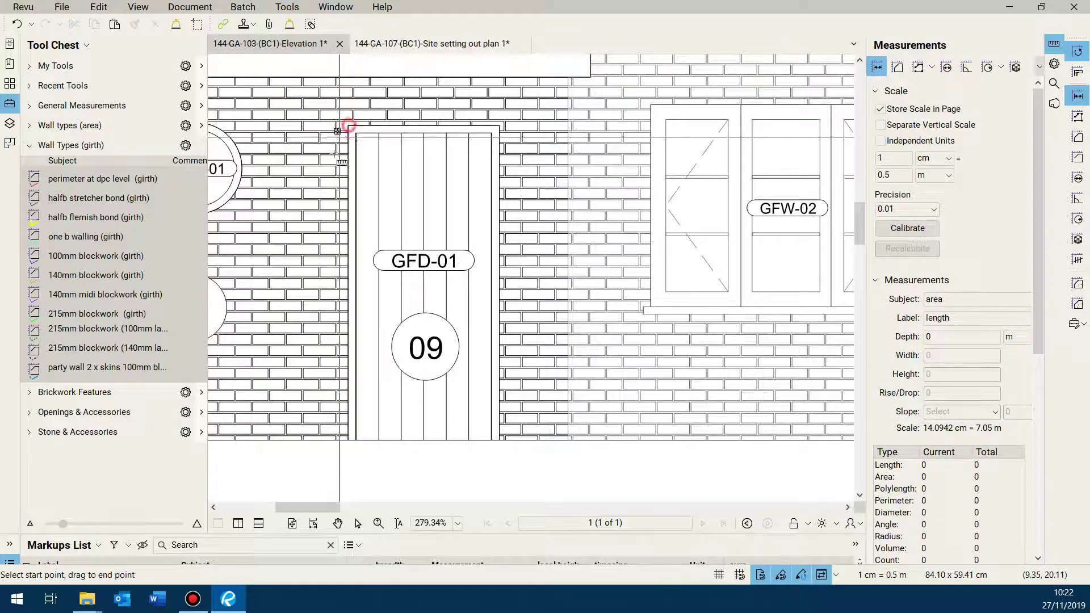
drag(308, 418, 350, 437)
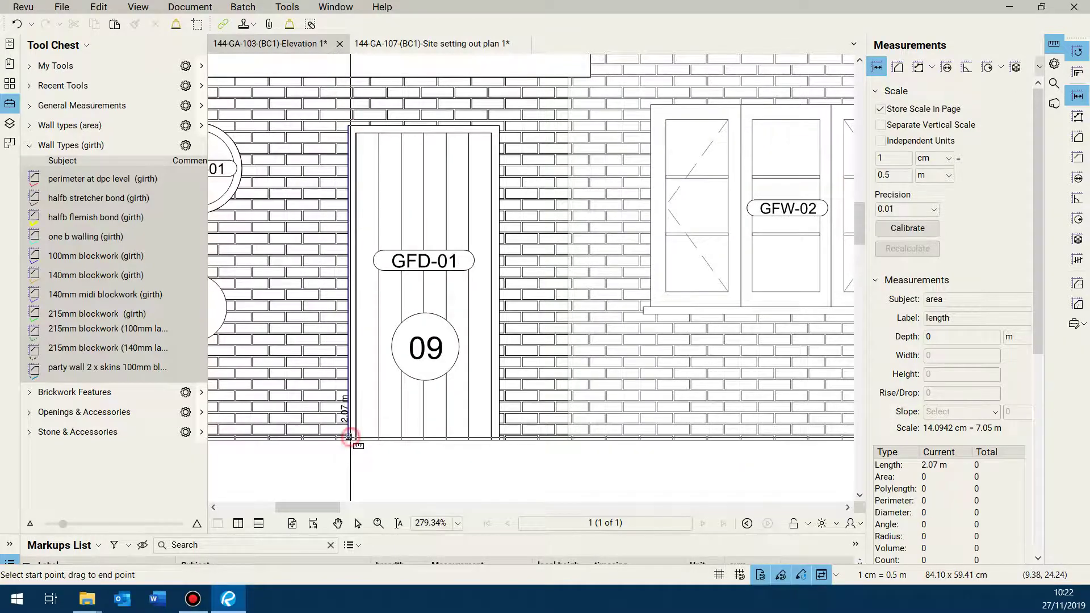
scroll(349, 437, down, 4)
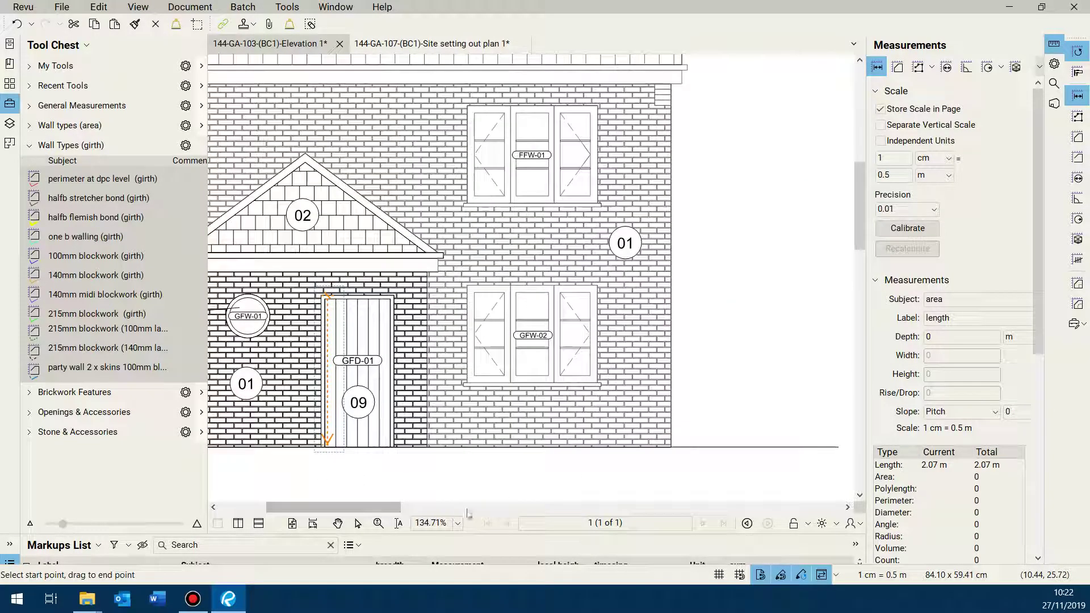
drag(479, 534, 480, 368)
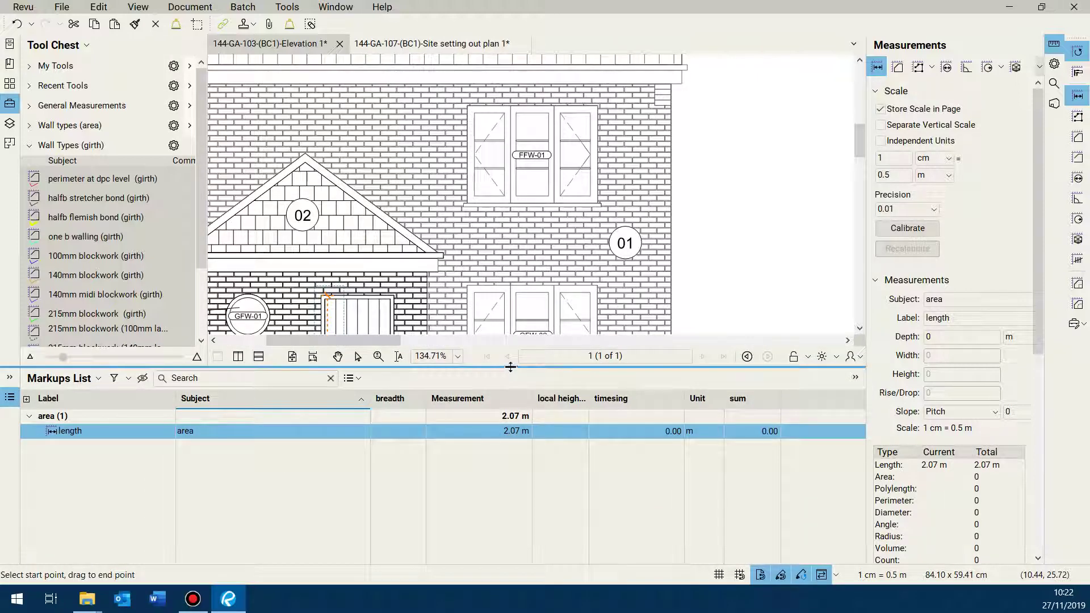
drag(510, 367, 511, 473)
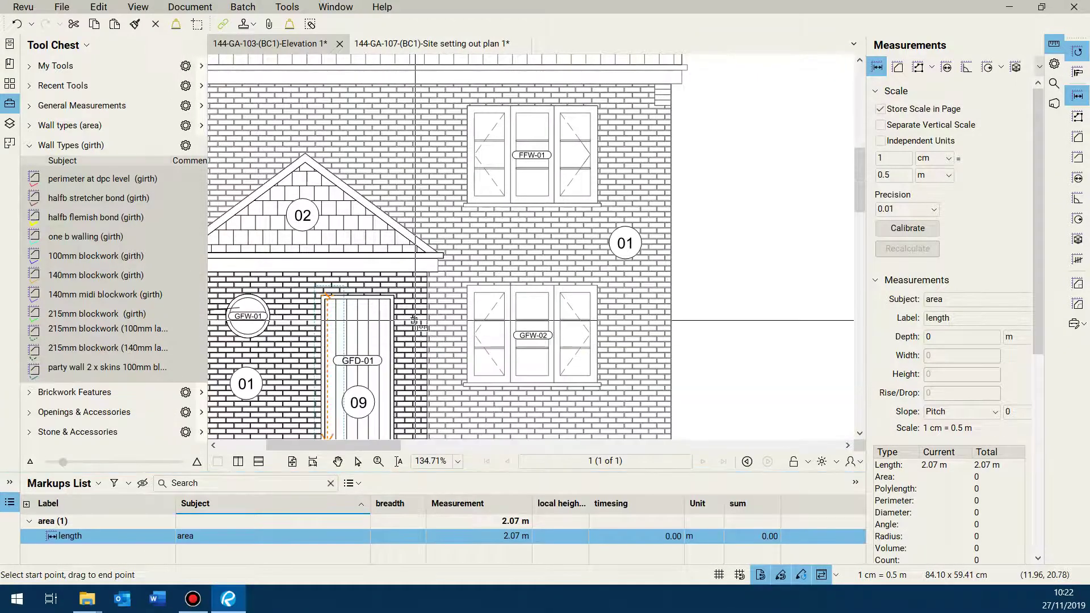
- Extend the lower end of the GFD-01 door height measurement down to the ground line at the door's foot
scroll(382, 291, down, 5)
scroll(410, 327, up, 10)
scroll(411, 328, up, 5)
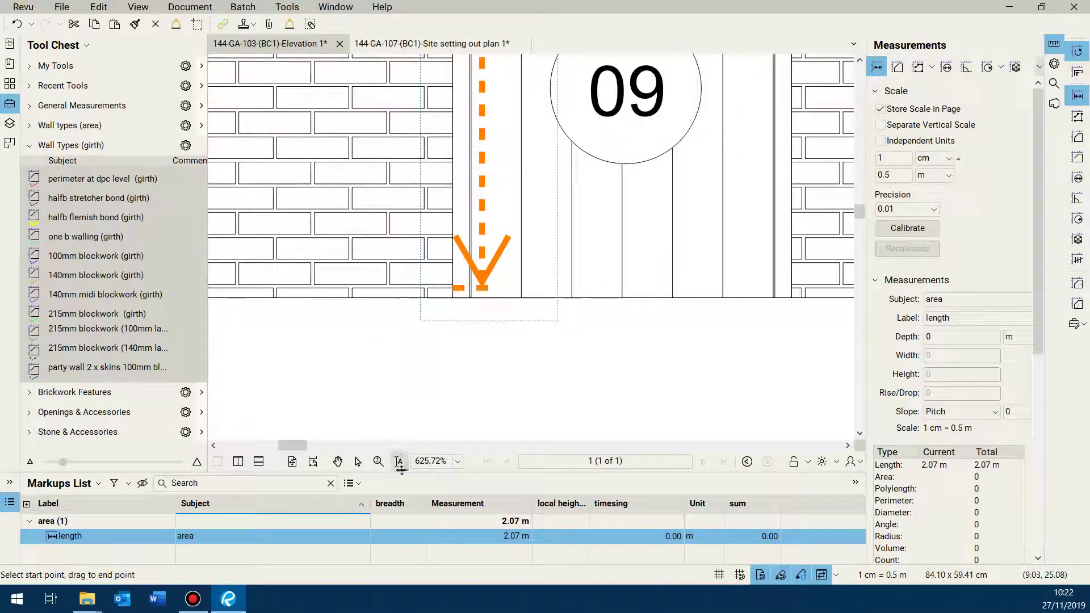
click(358, 463)
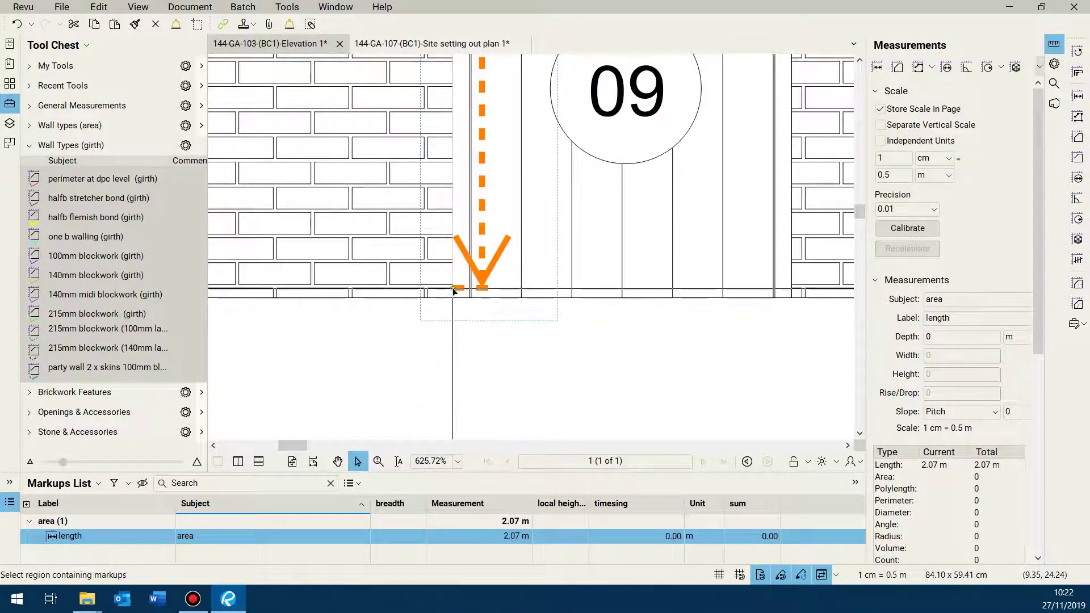
drag(453, 298, 454, 350)
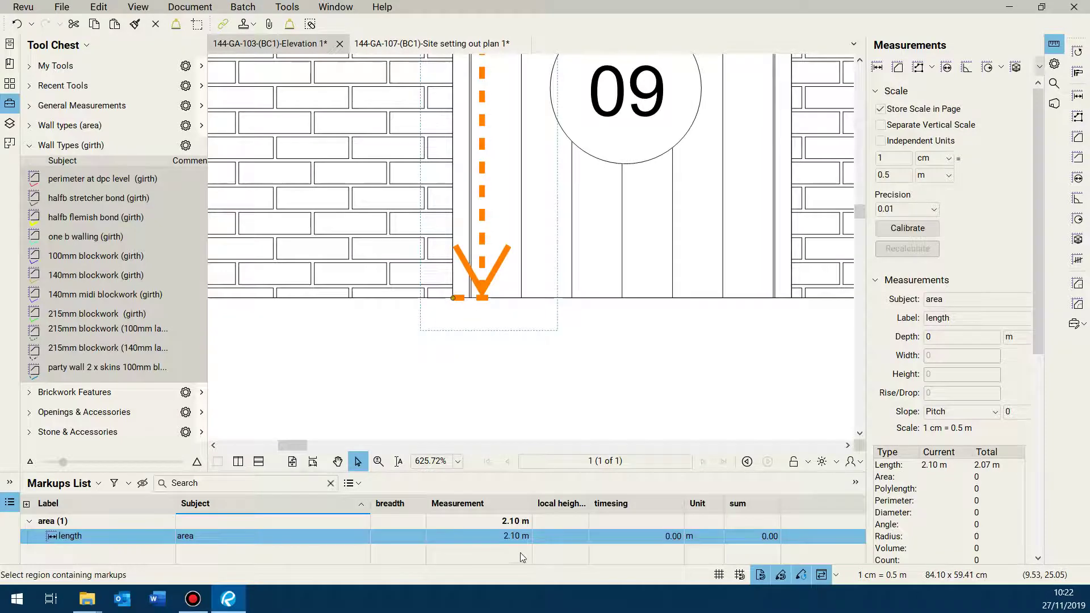
- Measure the full brick face of the North East (Front) Elevation using the half b wall stretcher bond tool from Wall types (area)
scroll(451, 294, down, 11)
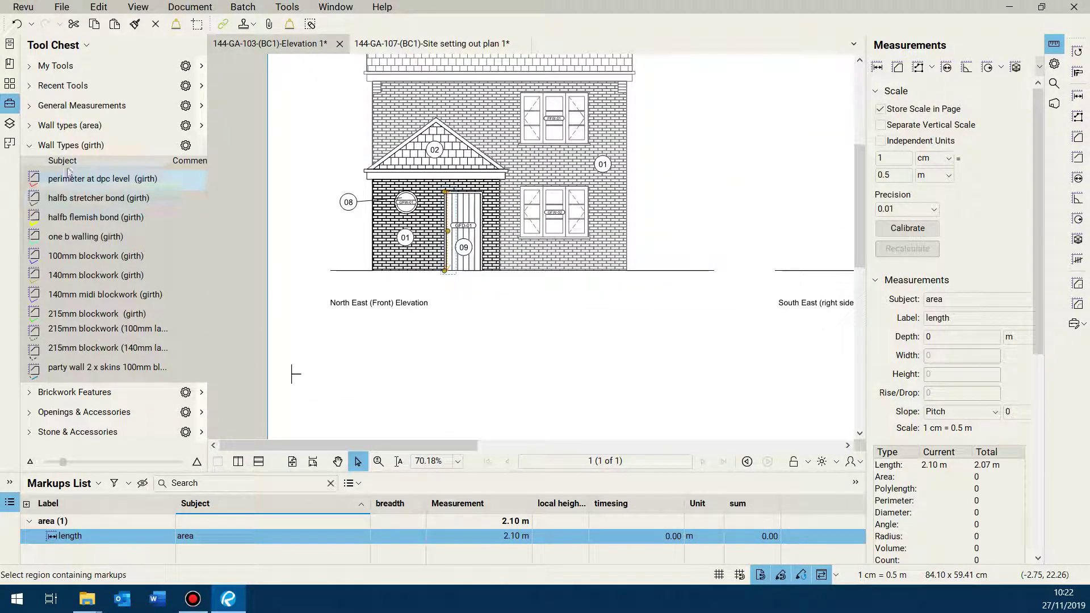
click(30, 147)
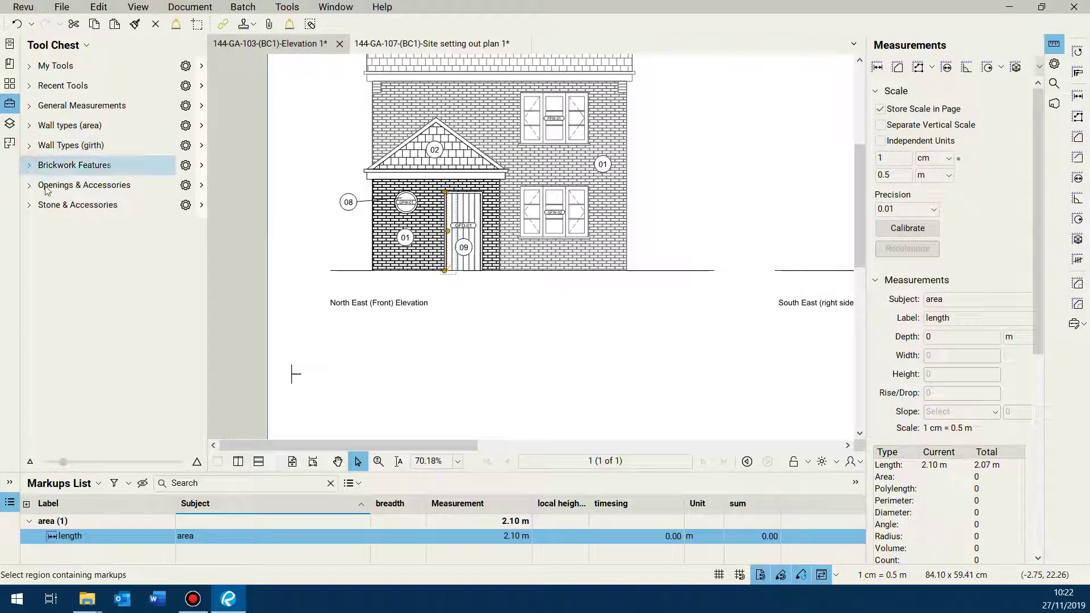
click(28, 147)
click(28, 126)
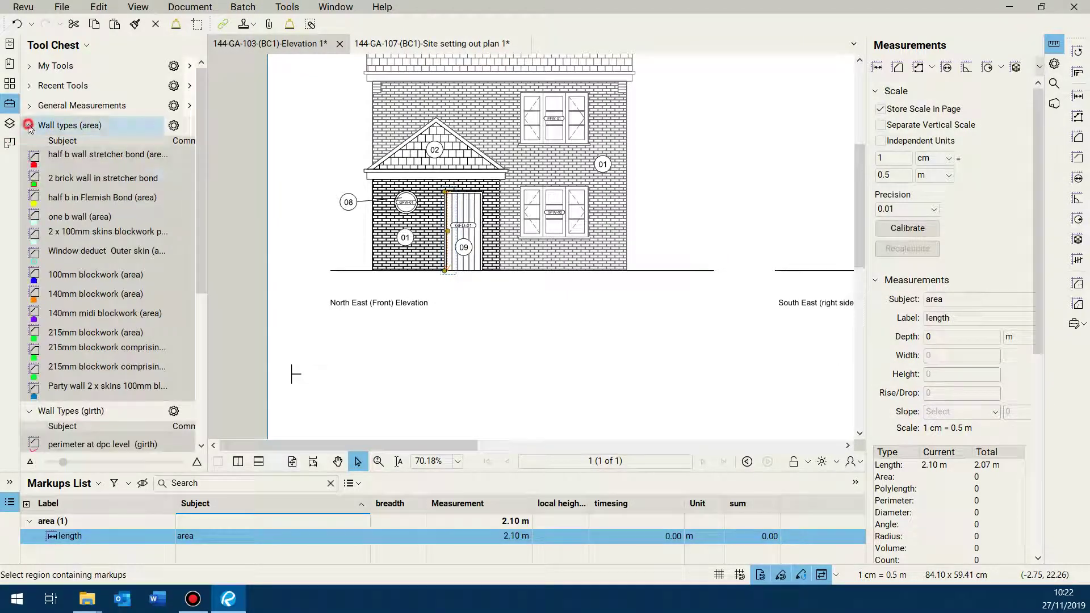
scroll(230, 289, down, 4)
scroll(411, 238, up, 3)
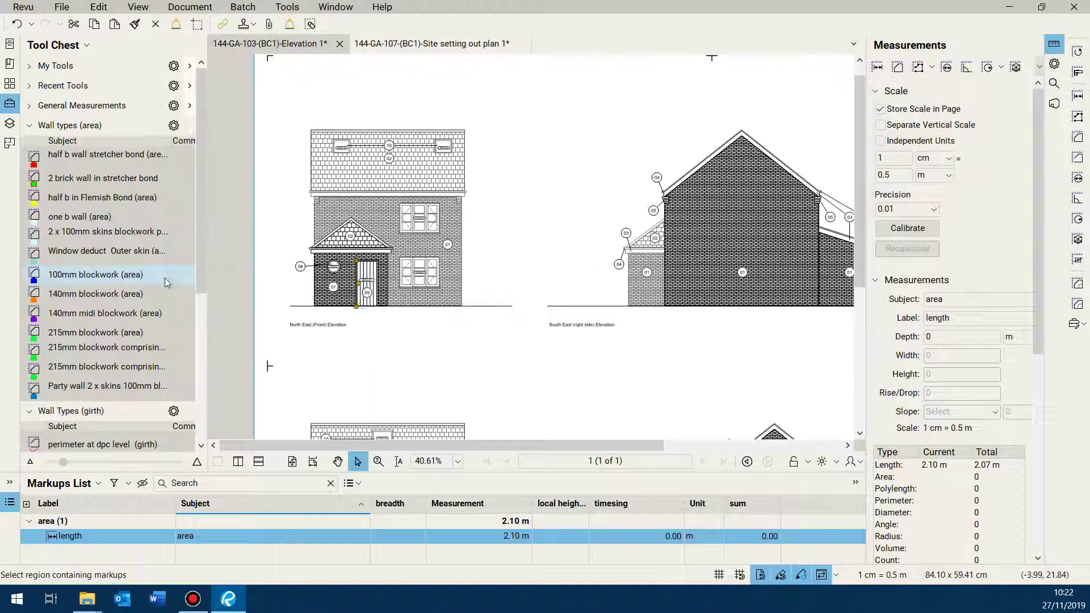
click(77, 159)
scroll(302, 203, up, 5)
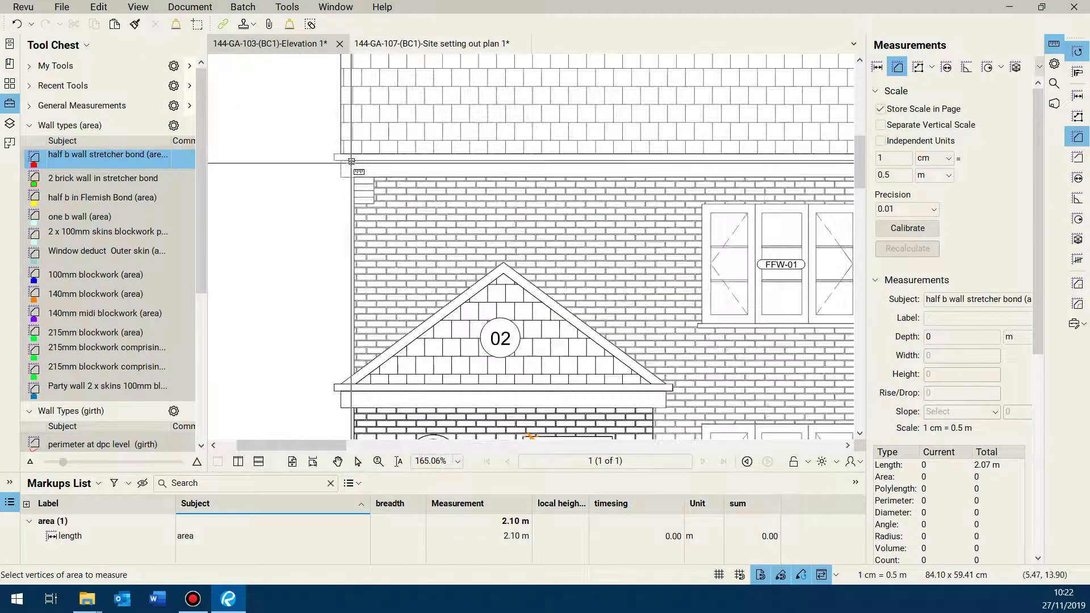
mouse_move(353, 162)
mouse_down()
mouse_move(511, 321)
mouse_move(576, 363)
mouse_move(849, 413)
mouse_move(806, 431)
mouse_move(740, 344)
mouse_move(747, 371)
mouse_up()
scroll(747, 371, down, 6)
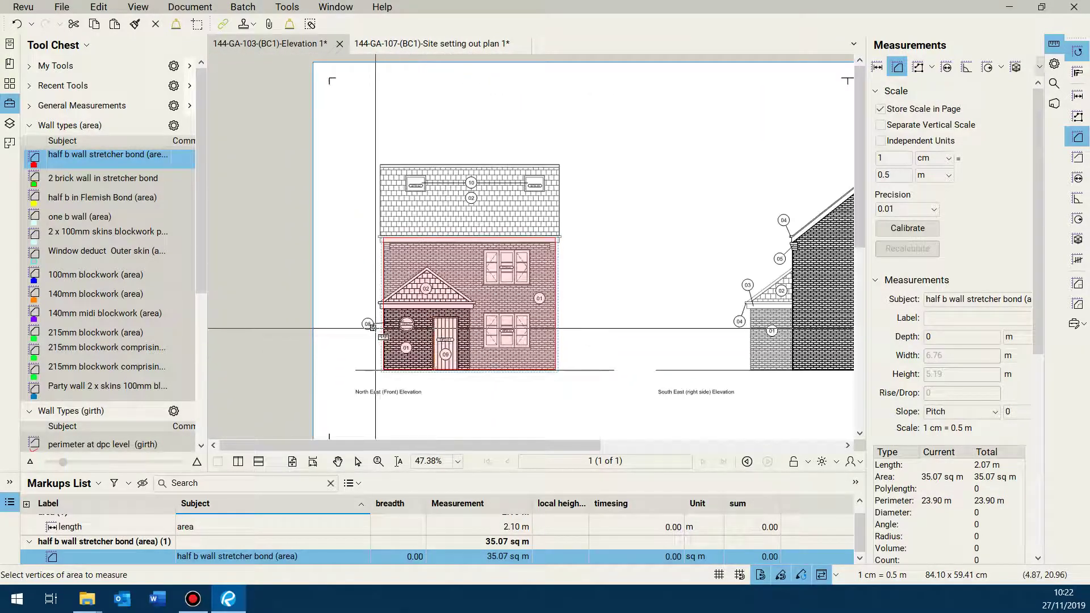
- Start a half b wall stretcher bond area on the South East (right side) Elevation, tracing the gable over its ridge to the rear eaves
scroll(401, 244, down, 2)
scroll(506, 256, up, 10)
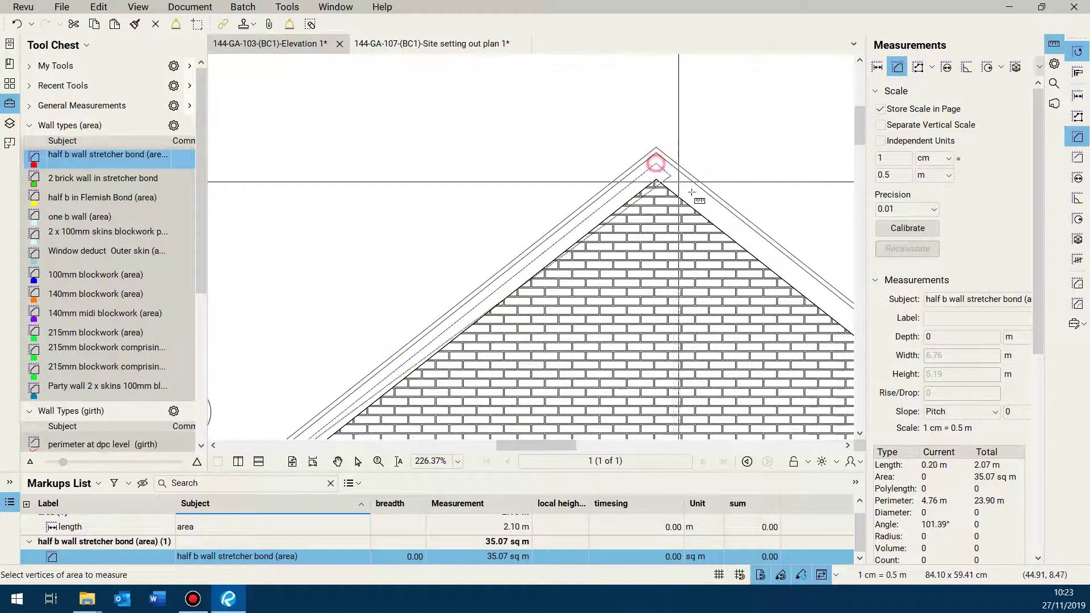
scroll(805, 409, down, 3)
scroll(675, 309, up, 5)
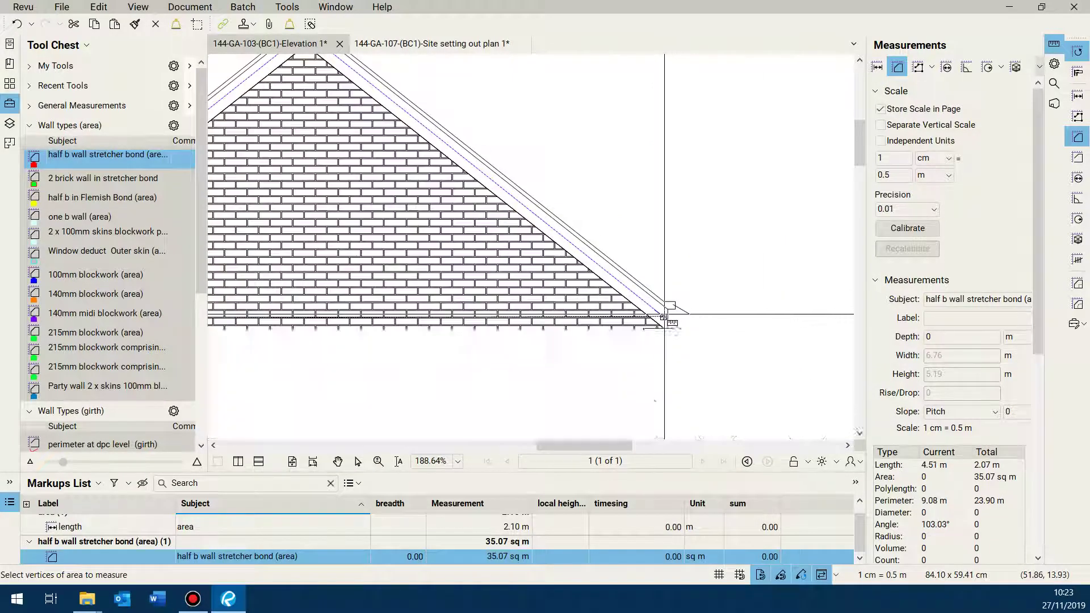
click(669, 315)
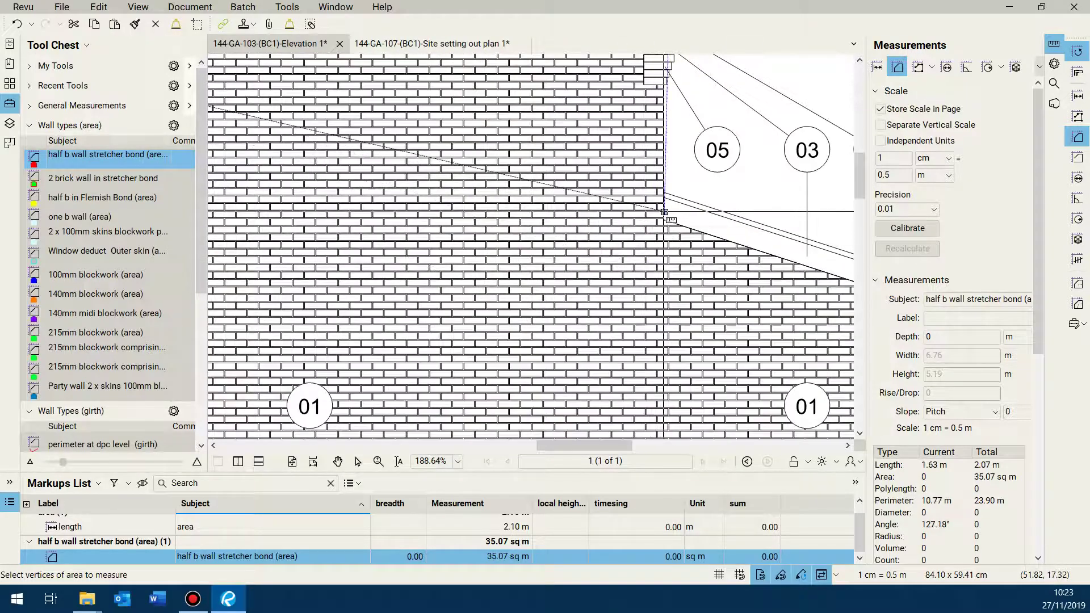
- Continue the South East wall area down to the lean-to roof, around the lean-to, and along the ground to the main wall's front corner
click(663, 211)
scroll(663, 211, down, 5)
scroll(717, 291, up, 5)
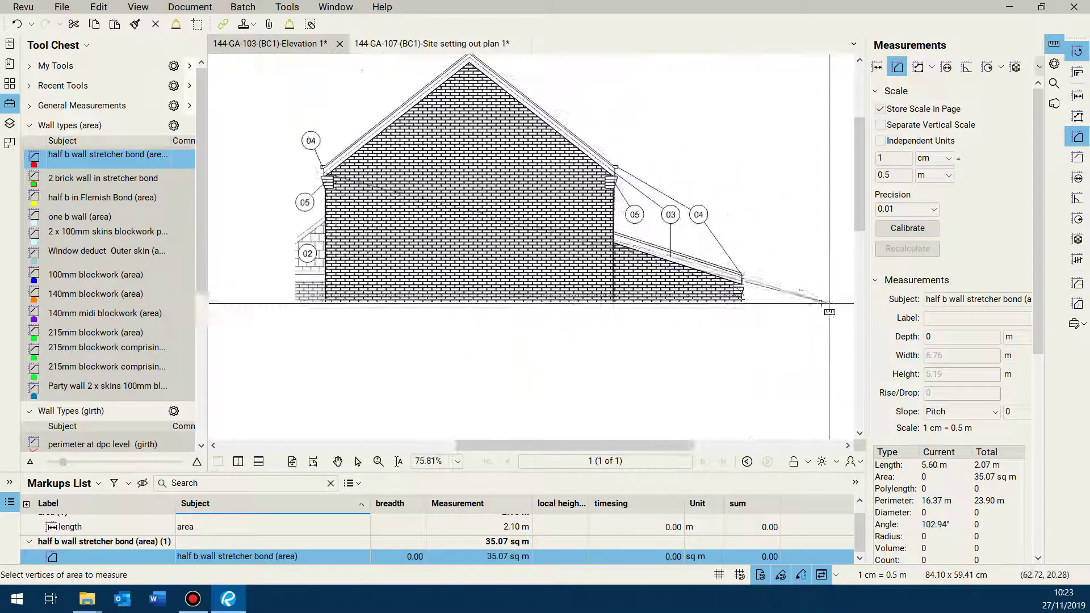
scroll(717, 291, up, 1)
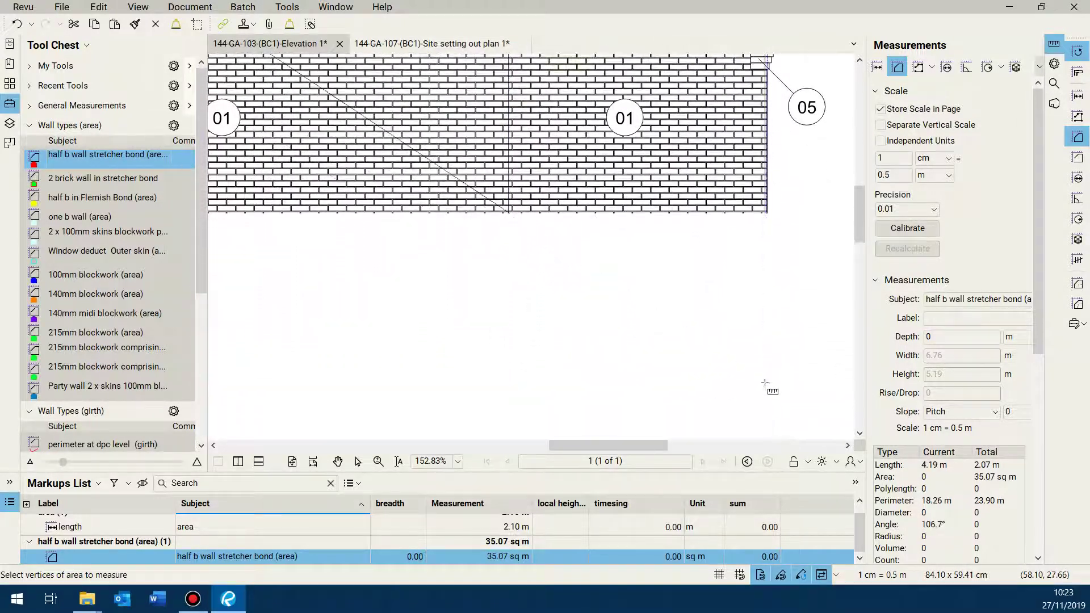
scroll(750, 267, down, 4)
scroll(333, 262, up, 4)
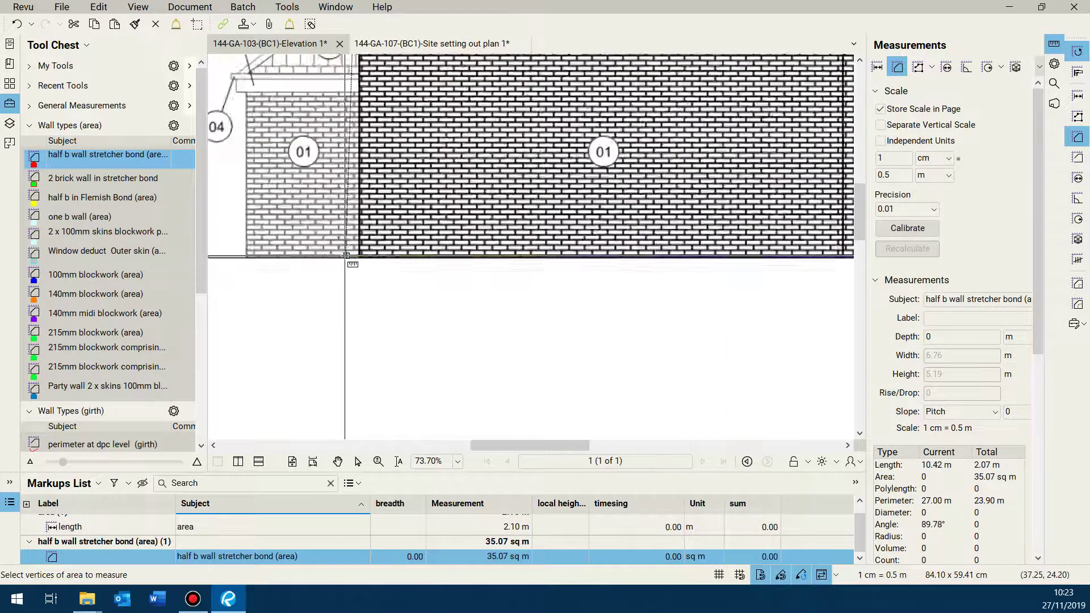
click(362, 255)
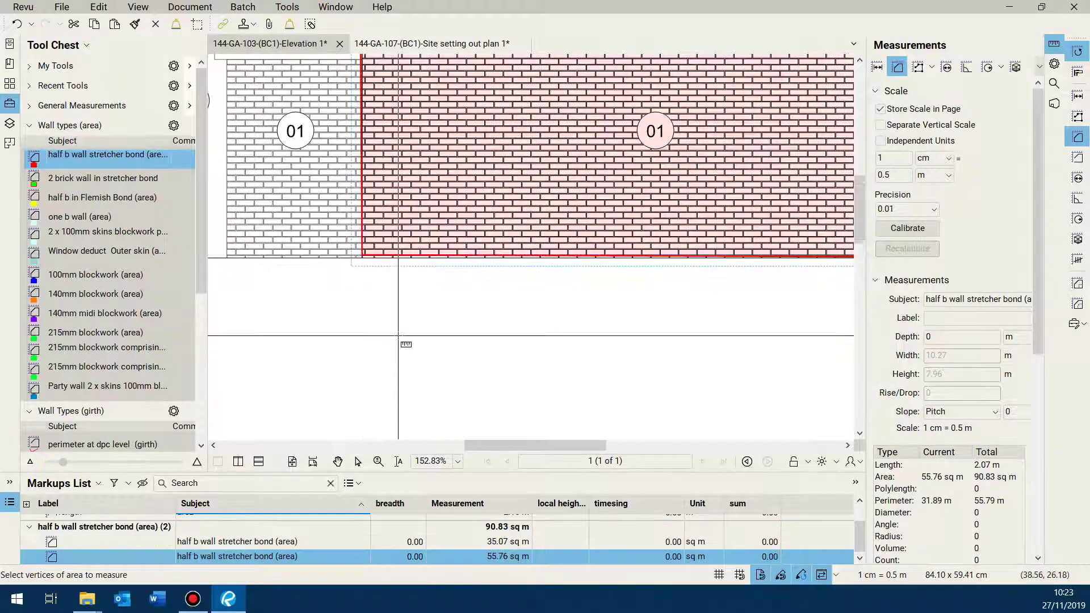
- Measure the porch side wall of the South East (right side) Elevation as a half b wall stretcher bond area
scroll(335, 202, down, 4)
scroll(335, 202, up, 3)
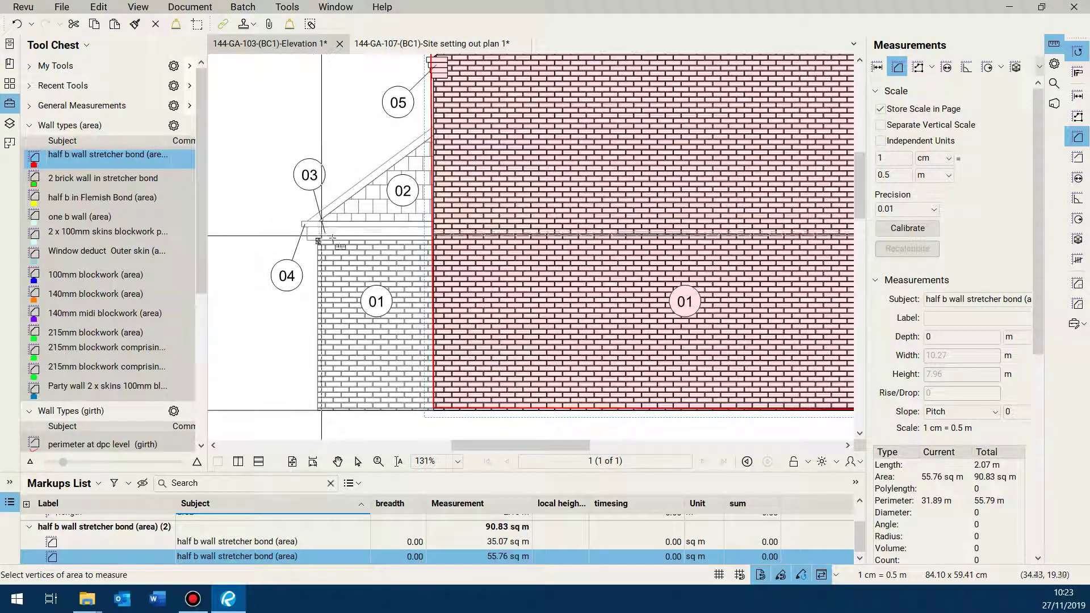
scroll(324, 243, up, 4)
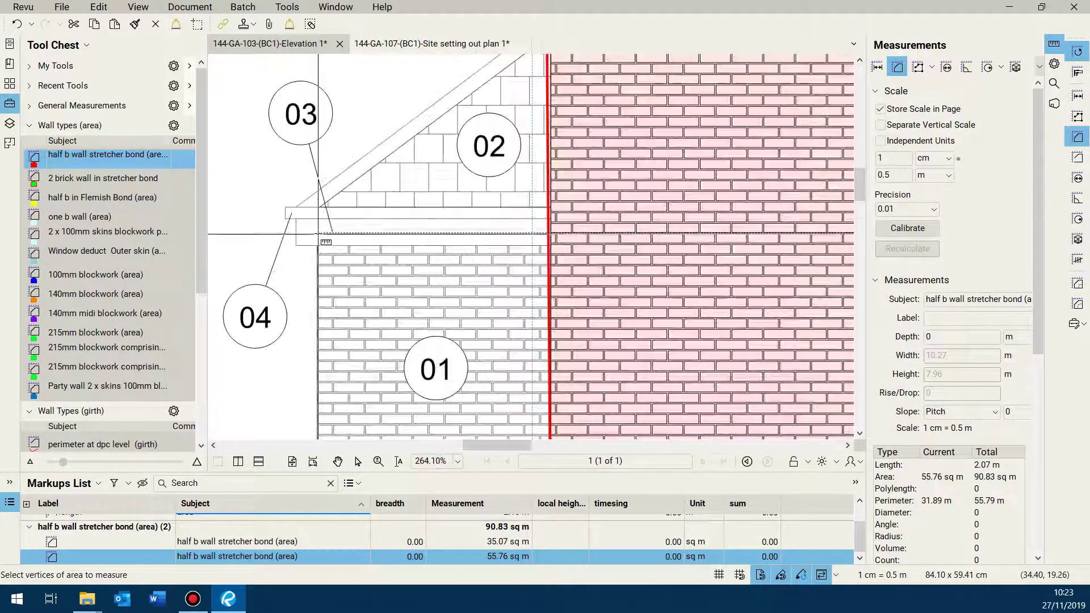
scroll(454, 341, down, 5)
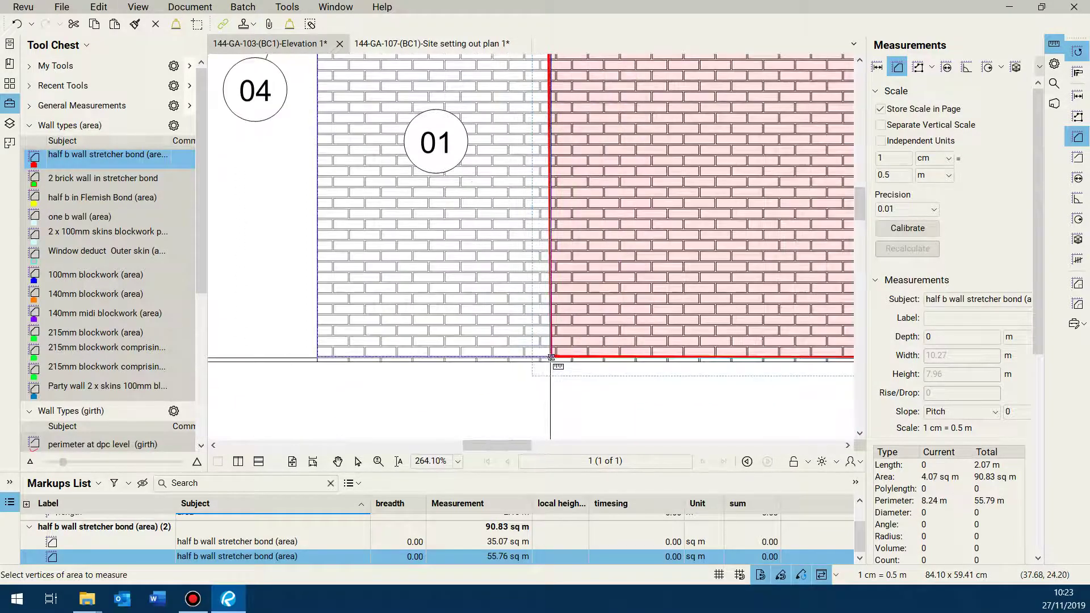
double_click(549, 359)
- Measure the first-floor brickwork of the South West (Rear) Elevation, extending the half b wall stretcher bond area down into the lean-to roof
scroll(444, 284, down, 7)
scroll(445, 285, down, 5)
scroll(433, 292, up, 3)
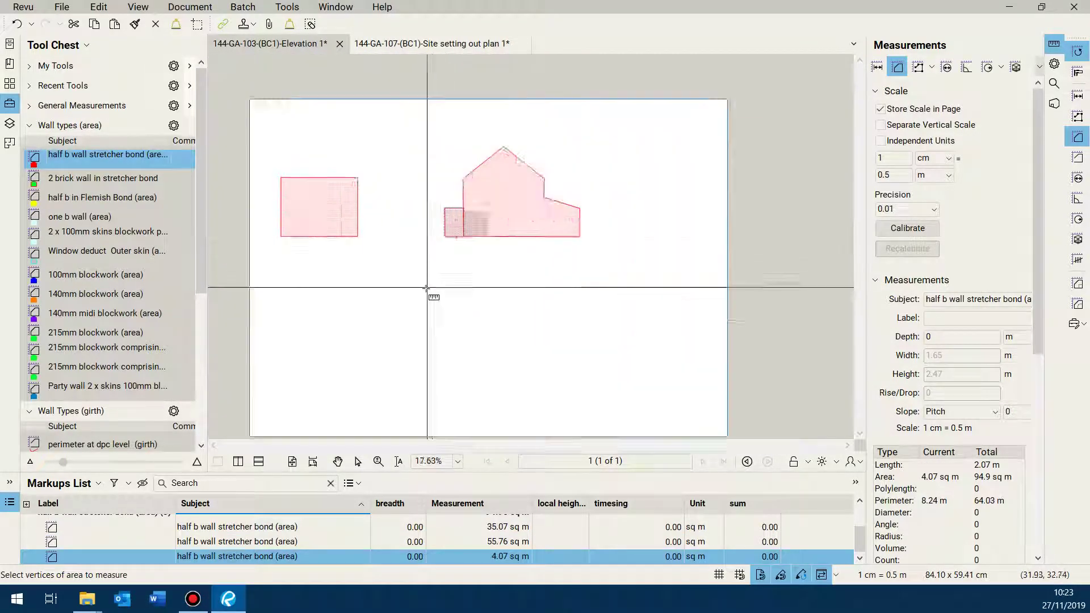
scroll(253, 370, up, 10)
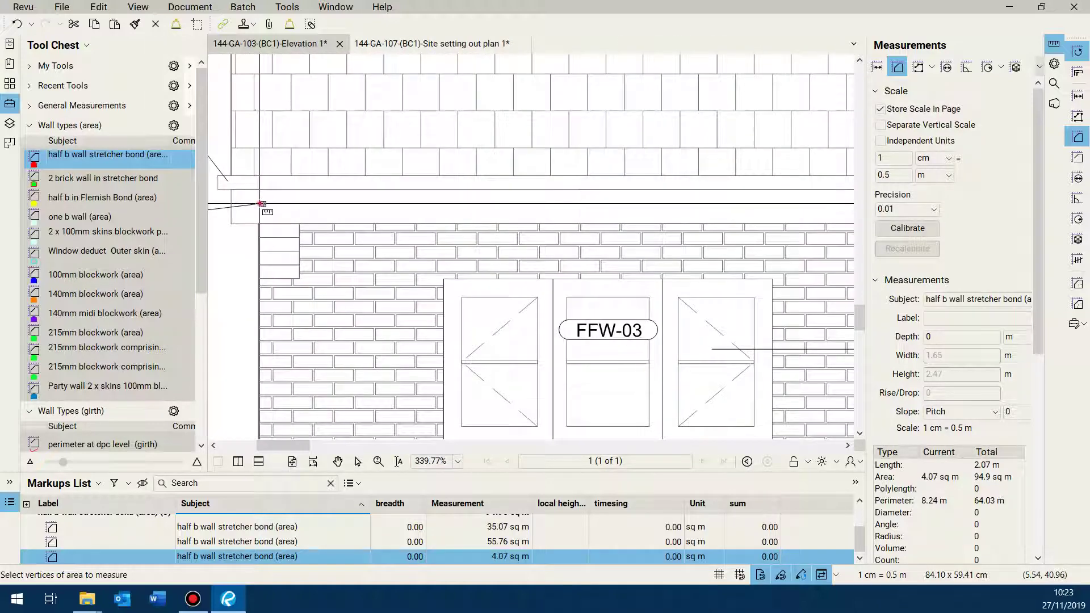
mouse_move(259, 203)
mouse_down()
mouse_move(423, 370)
mouse_move(862, 431)
mouse_move(693, 424)
mouse_move(806, 366)
mouse_move(796, 404)
mouse_up()
scroll(694, 424, down, 5)
scroll(693, 424, up, 3)
scroll(795, 393, down, 4)
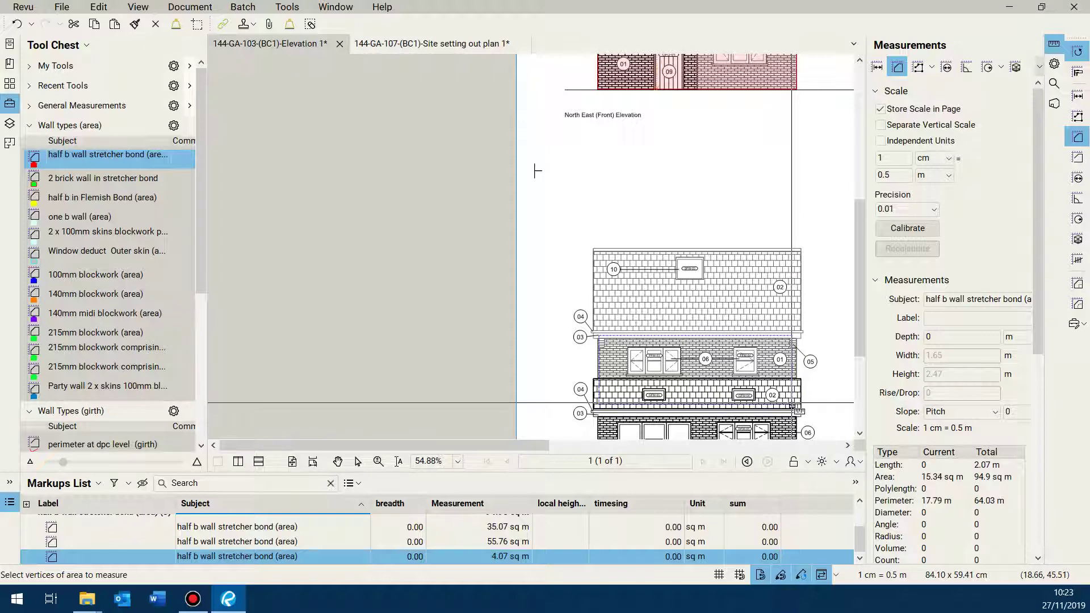
scroll(796, 394, up, 3)
drag(796, 394, 791, 390)
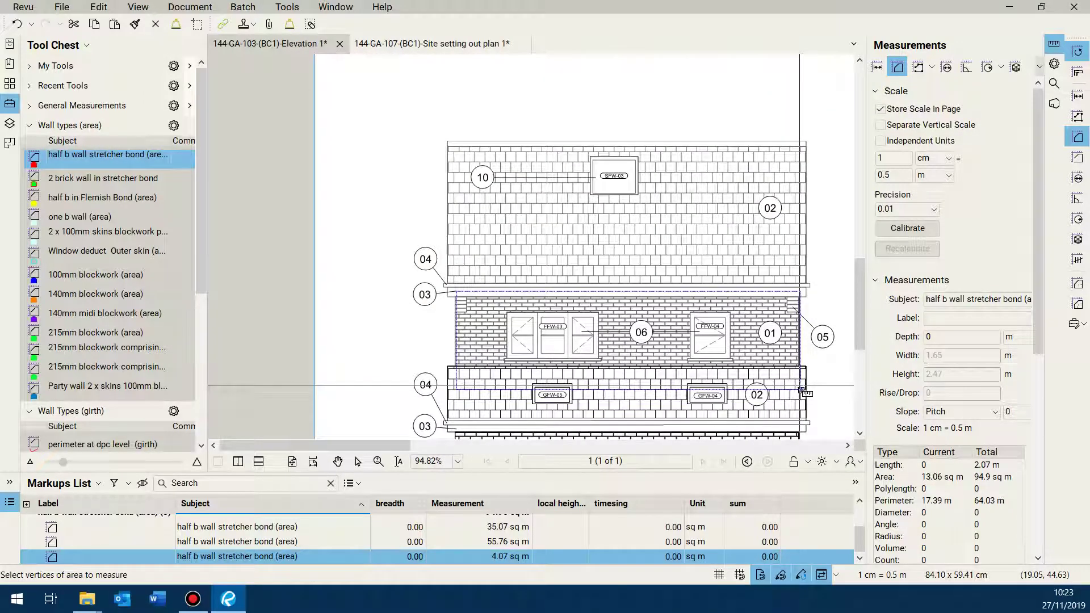
drag(800, 389, 799, 389)
- Measure the ground-floor brickwork below the lean-to roof on the South West (Rear) Elevation as a half b wall stretcher bond area
scroll(566, 378, up, 3)
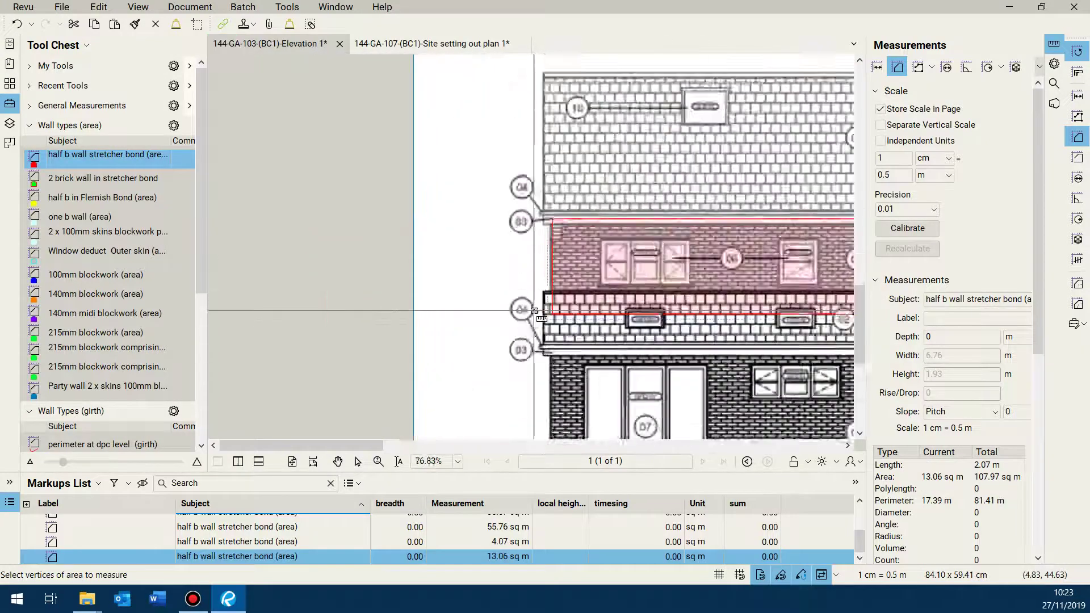
click(564, 378)
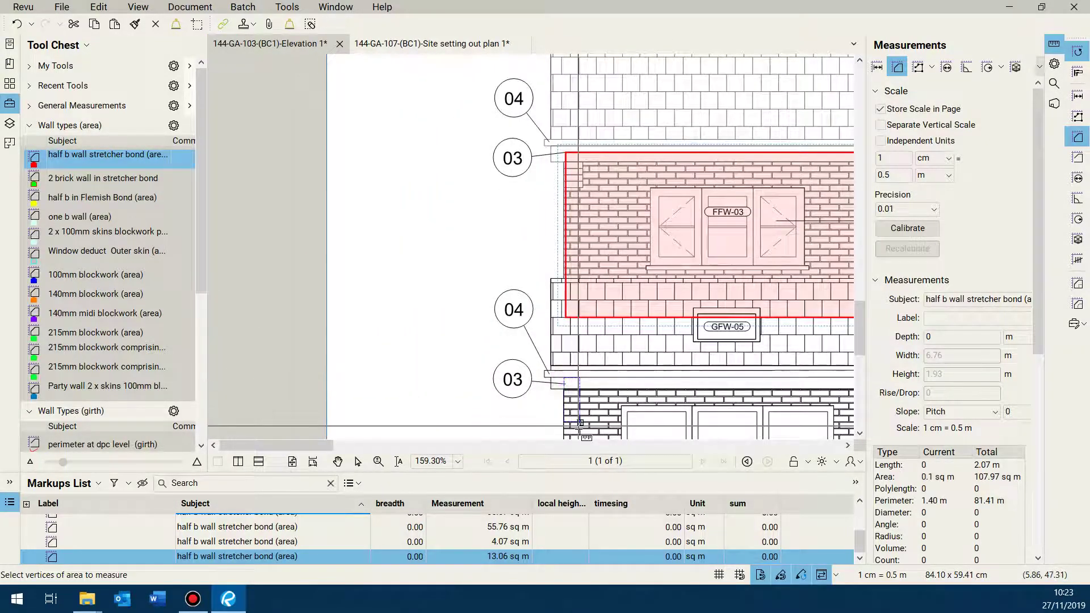
scroll(624, 397, down, 3)
mouse_move(674, 409)
mouse_down()
mouse_move(845, 427)
mouse_move(828, 436)
mouse_move(806, 352)
mouse_move(776, 312)
mouse_up()
scroll(446, 348, down, 6)
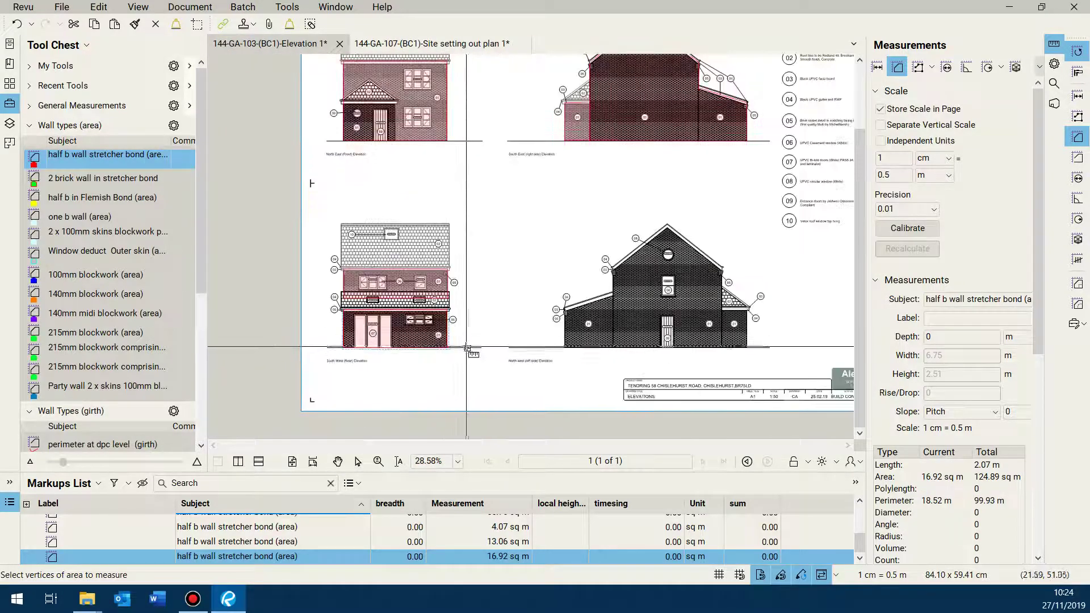
scroll(468, 348, up, 1)
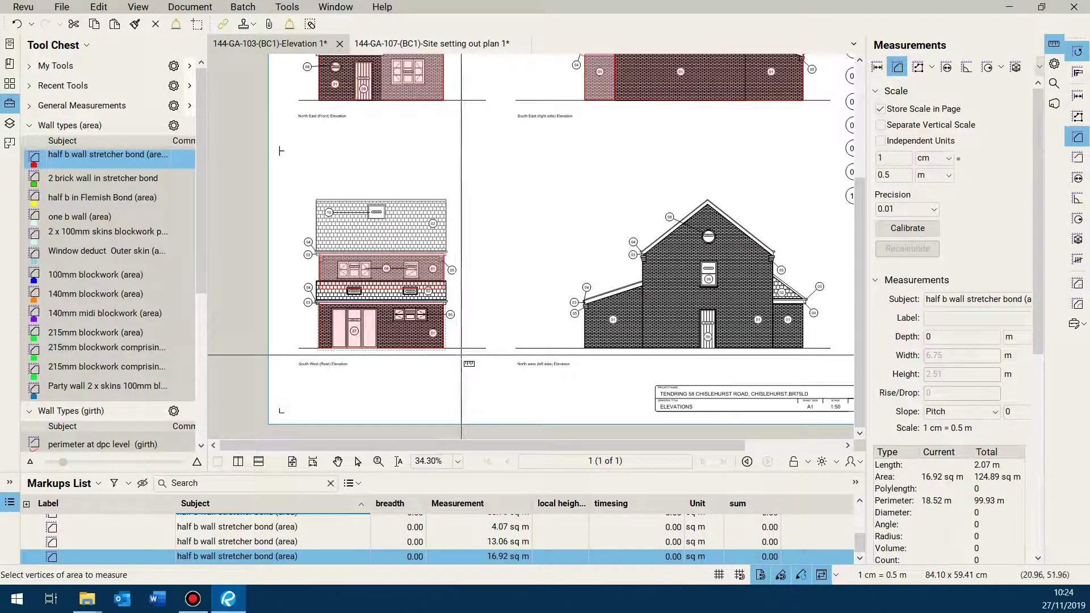
scroll(612, 299, up, 9)
scroll(681, 250, down, 5)
scroll(596, 261, up, 5)
scroll(470, 279, down, 9)
scroll(471, 279, down, 4)
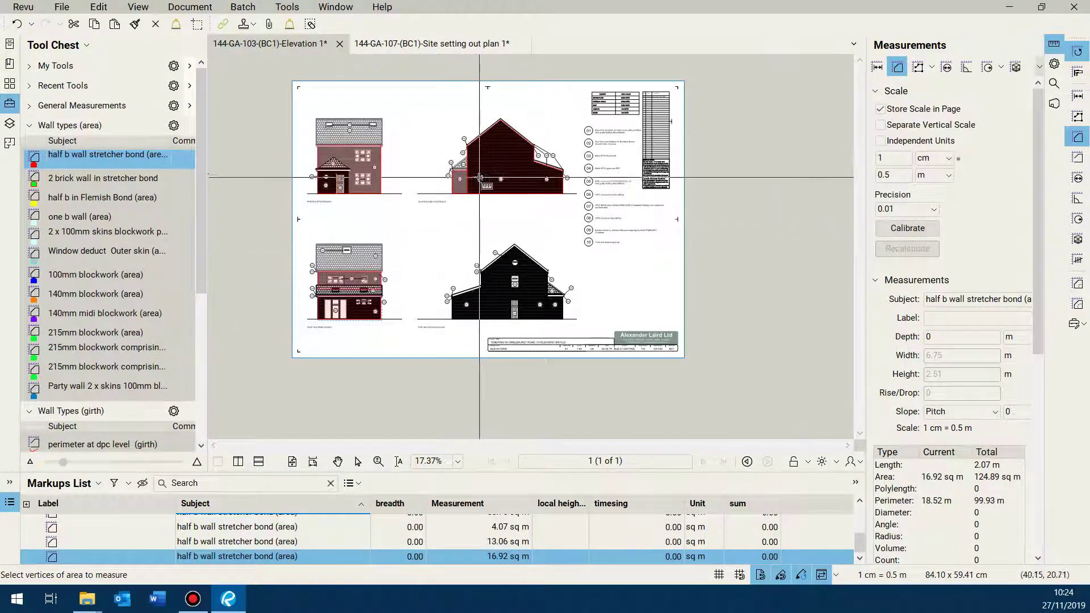
- Copy the main wall area from the South East (right side) Elevation and paste it onto the North West (left side) Elevation
scroll(475, 132, up, 5)
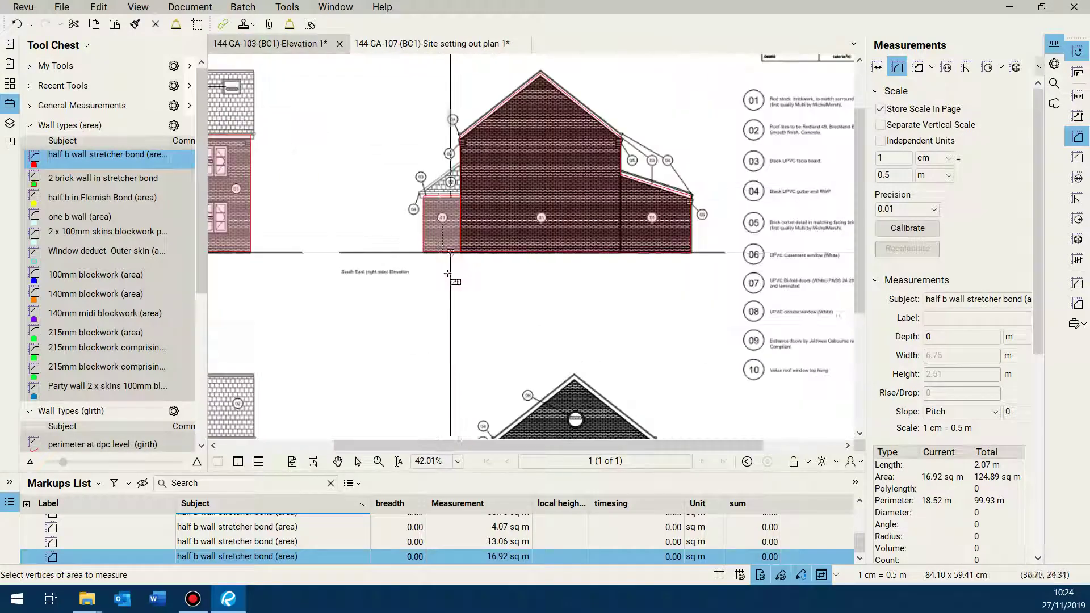
click(357, 462)
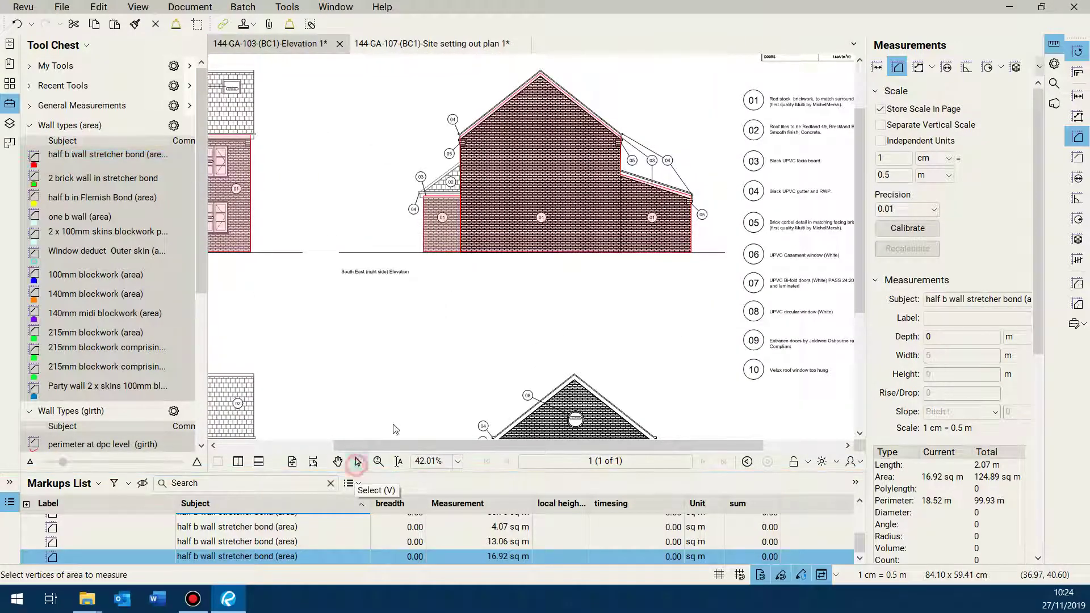
click(517, 233)
right_click(517, 232)
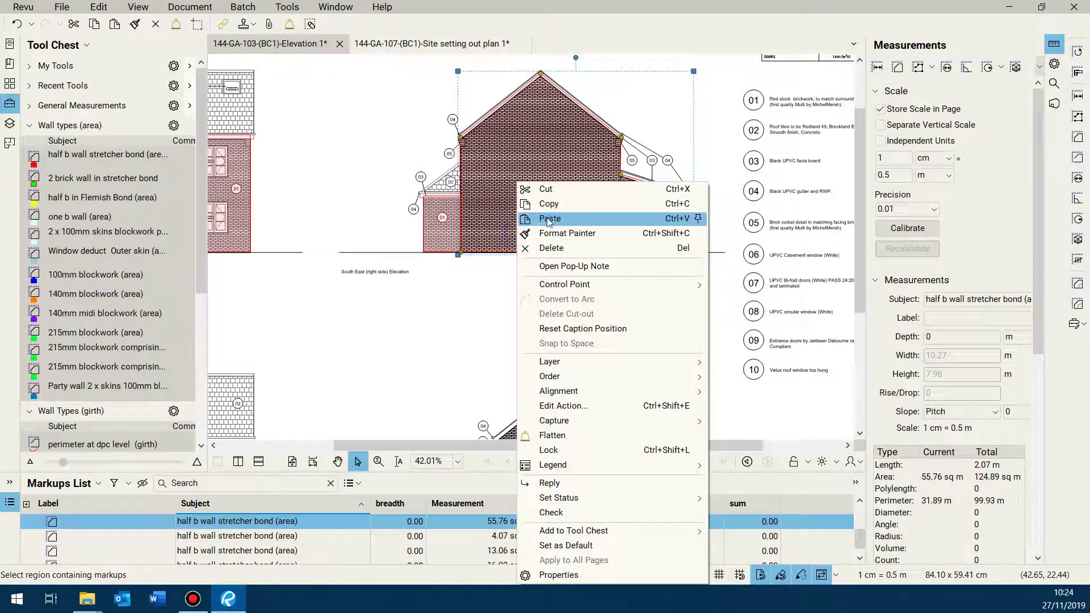
click(557, 205)
scroll(519, 238, down, 5)
scroll(519, 238, up, 4)
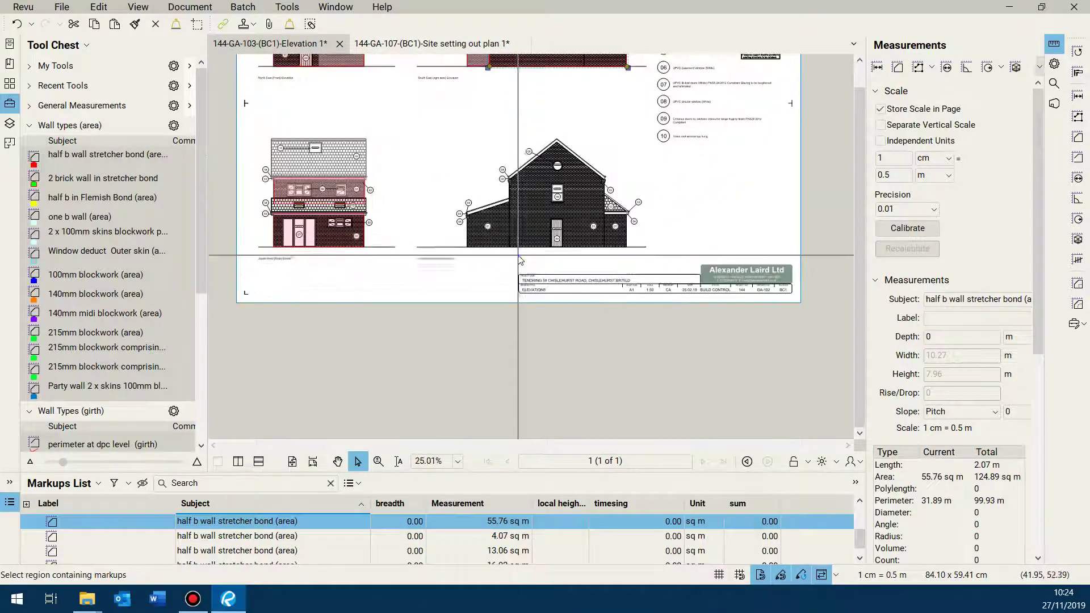
right_click(517, 253)
click(566, 242)
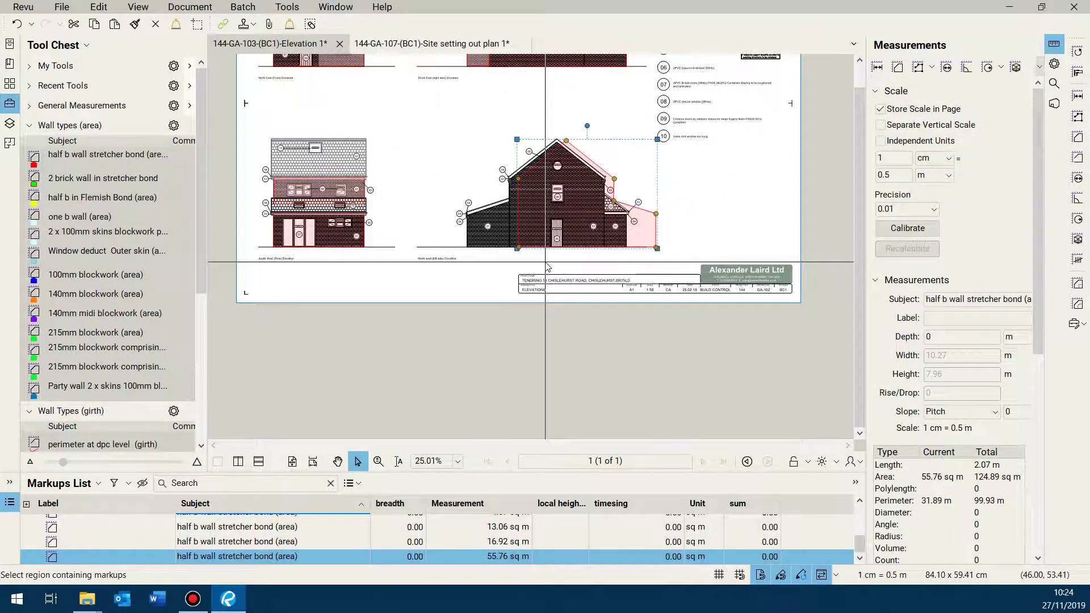
- Flip the pasted half b wall stretcher bond area horizontally on the North West (left side) Elevation
scroll(565, 243, up, 4)
right_click(565, 243)
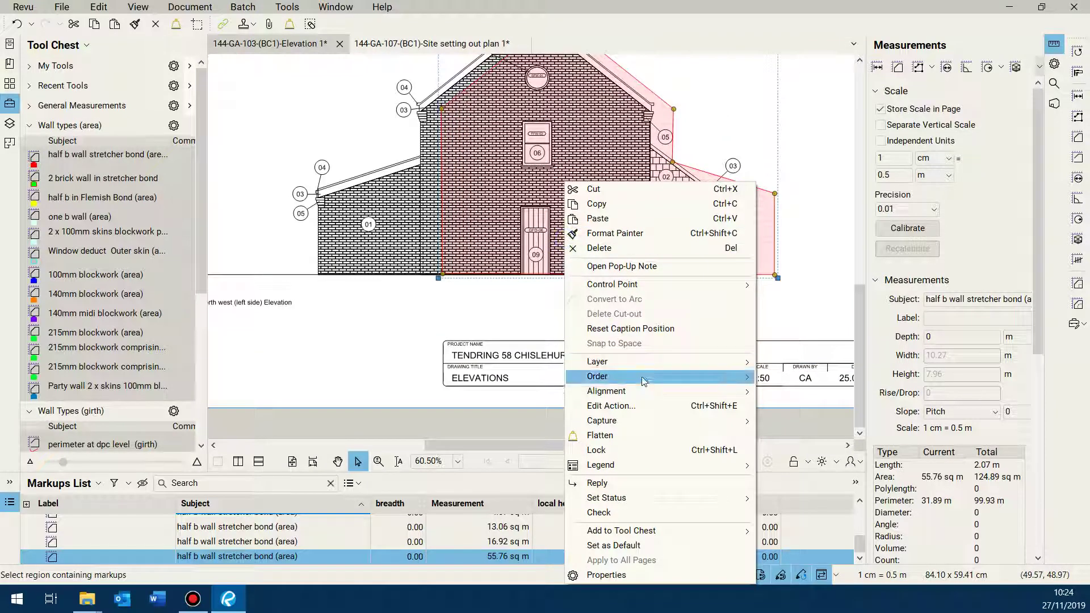
mouse_move(651, 399)
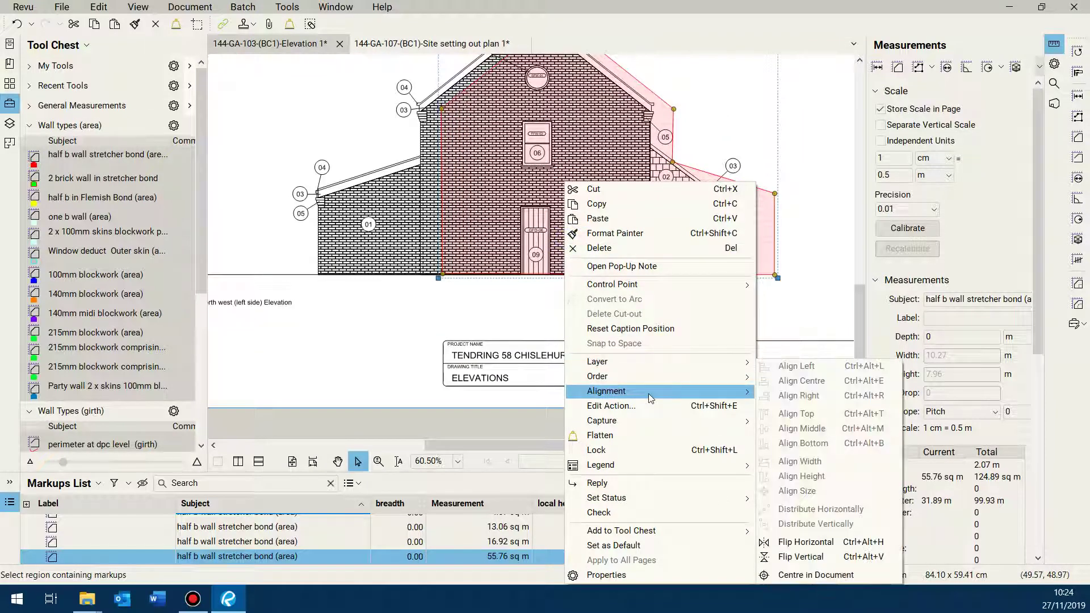
click(828, 543)
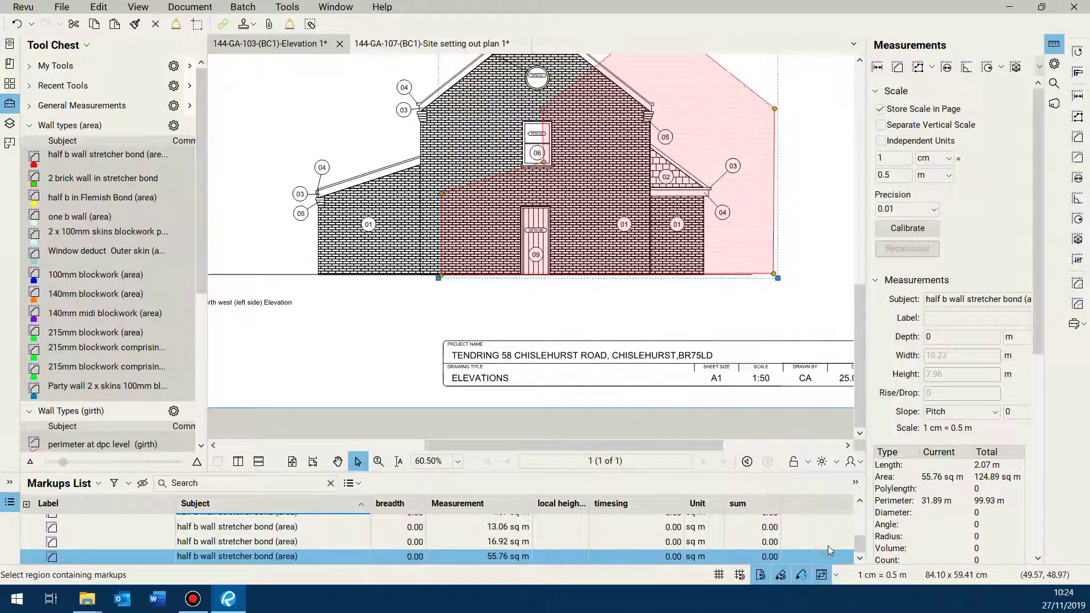
- Move the flipped area onto the main gable and lean-to brickwork of the North West (left side) Elevation, aligning it with the wall outline
drag(615, 261, 491, 257)
scroll(363, 339, down, 4)
scroll(441, 139, up, 5)
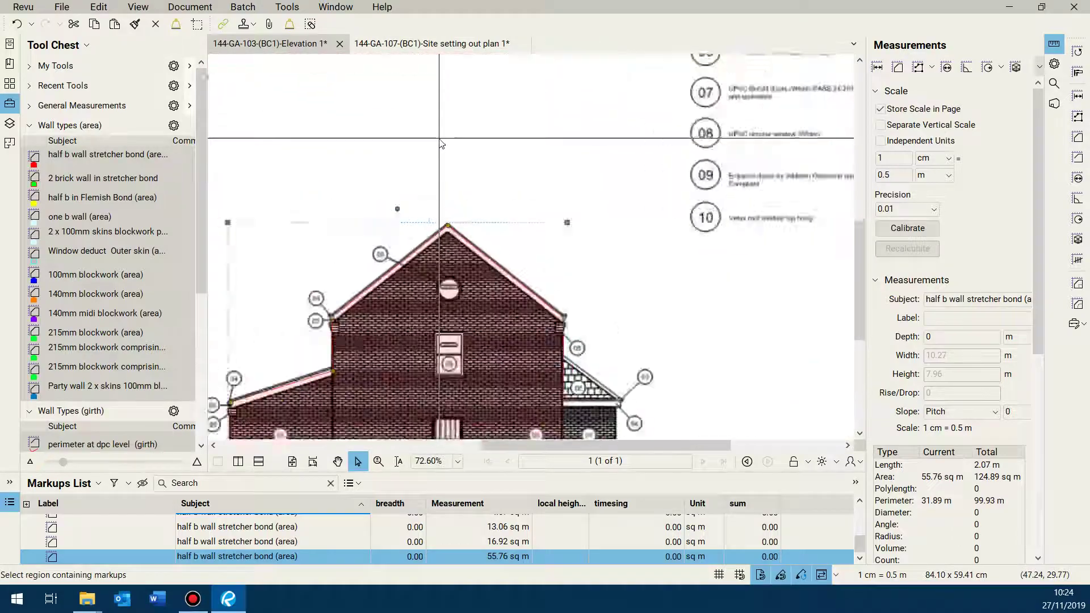
scroll(458, 134, down, 6)
scroll(454, 281, up, 7)
drag(461, 316, 462, 320)
scroll(510, 243, down, 6)
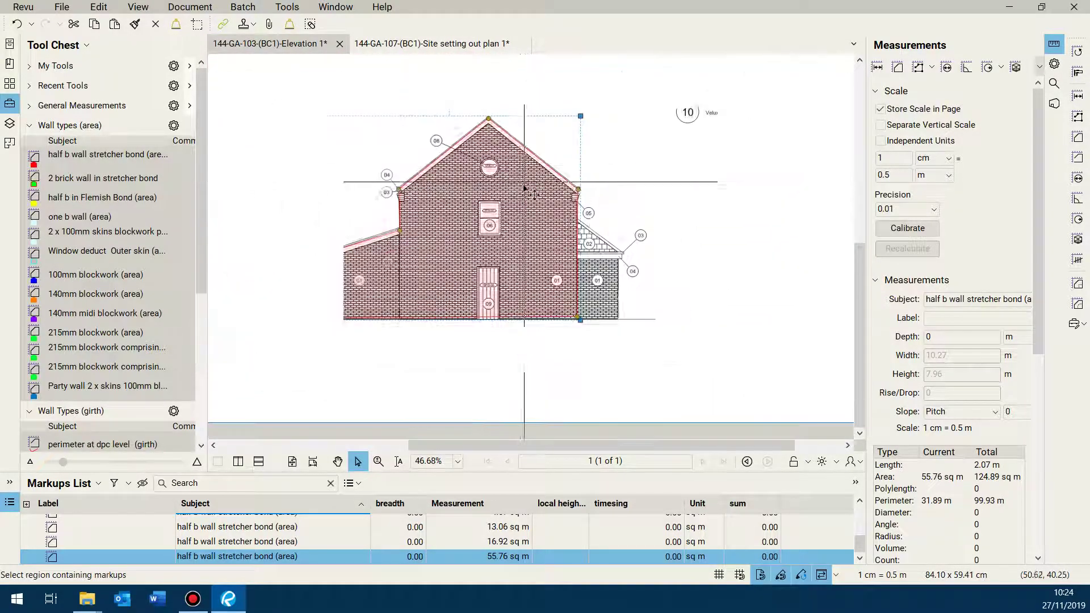
- Measure the porch side wall of the North West (left side) Elevation as a half b wall stretcher bond area
scroll(510, 243, up, 3)
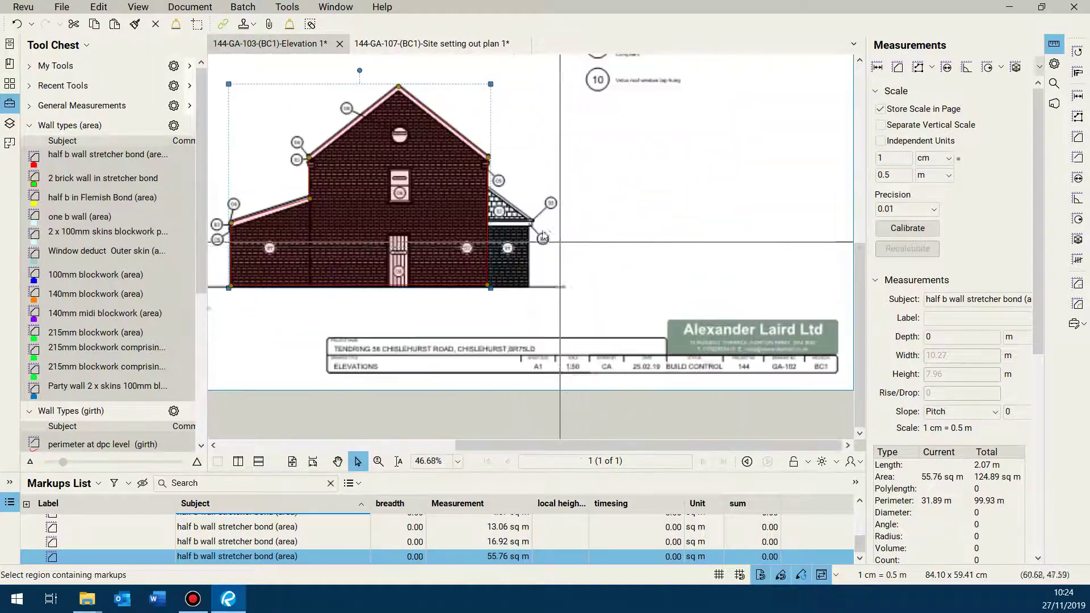
click(70, 156)
scroll(531, 238, up, 6)
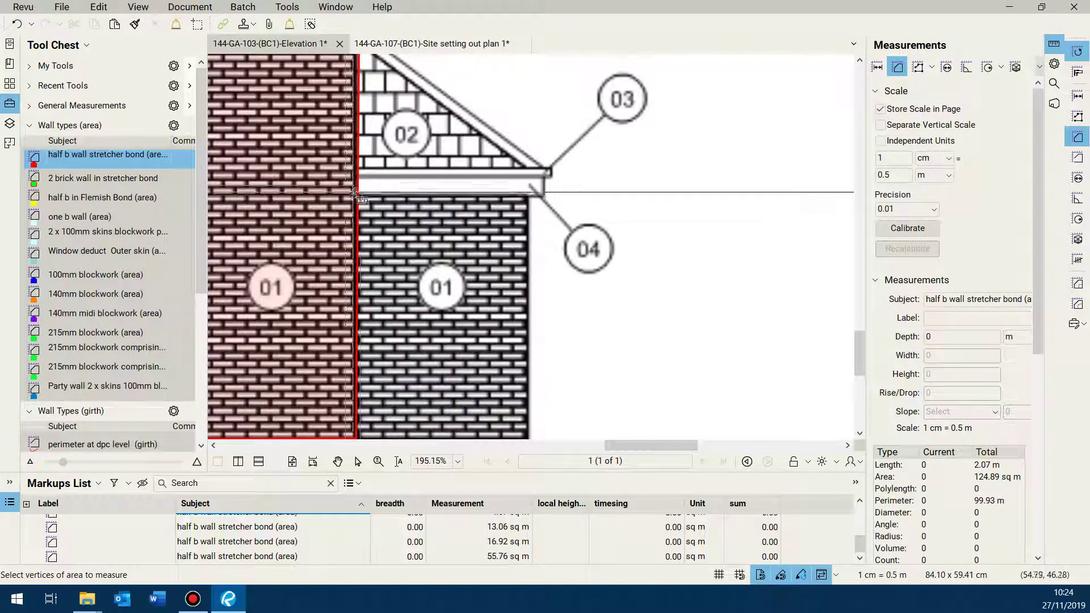
drag(358, 186, 529, 302)
scroll(486, 370, down, 8)
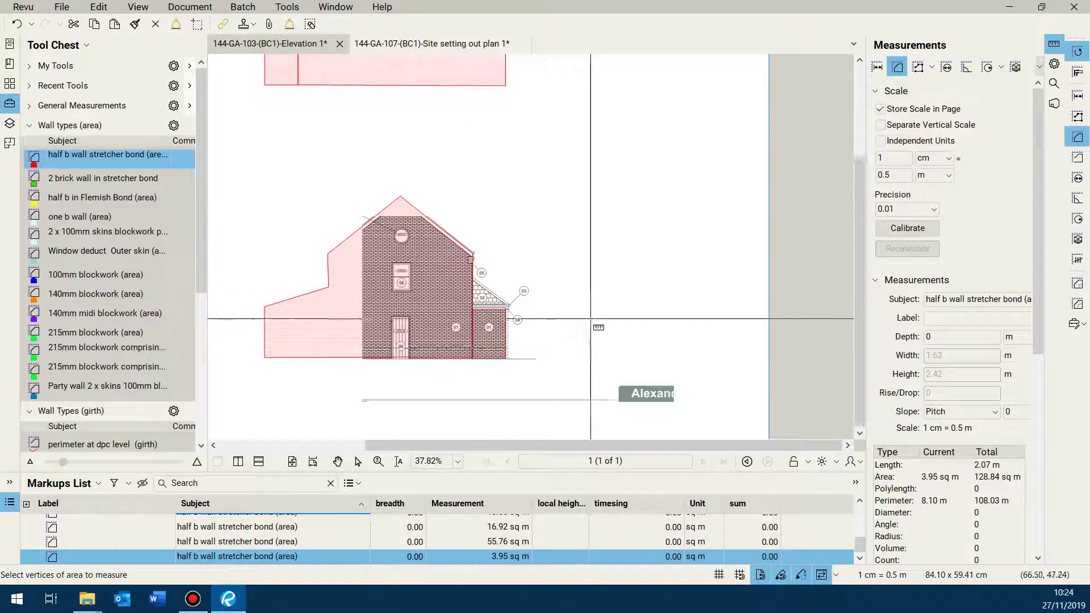
- Measure the wall strip behind the lean-to roof on the South West (Rear) Elevation as a 100mm blockwork area
scroll(593, 315, up, 2)
scroll(591, 370, down, 2)
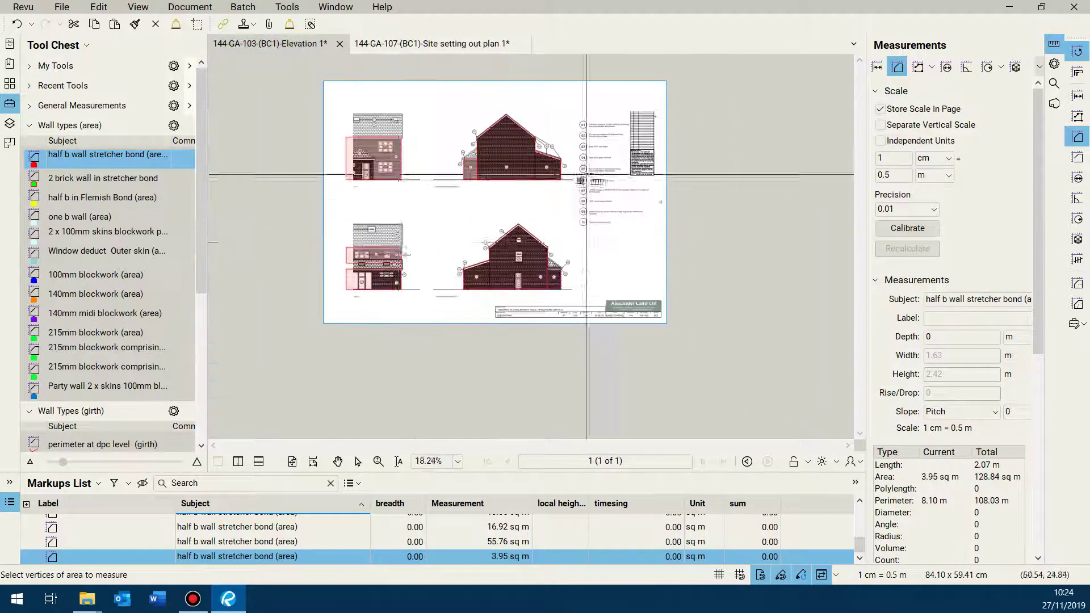
scroll(373, 261, up, 2)
scroll(373, 261, up, 2)
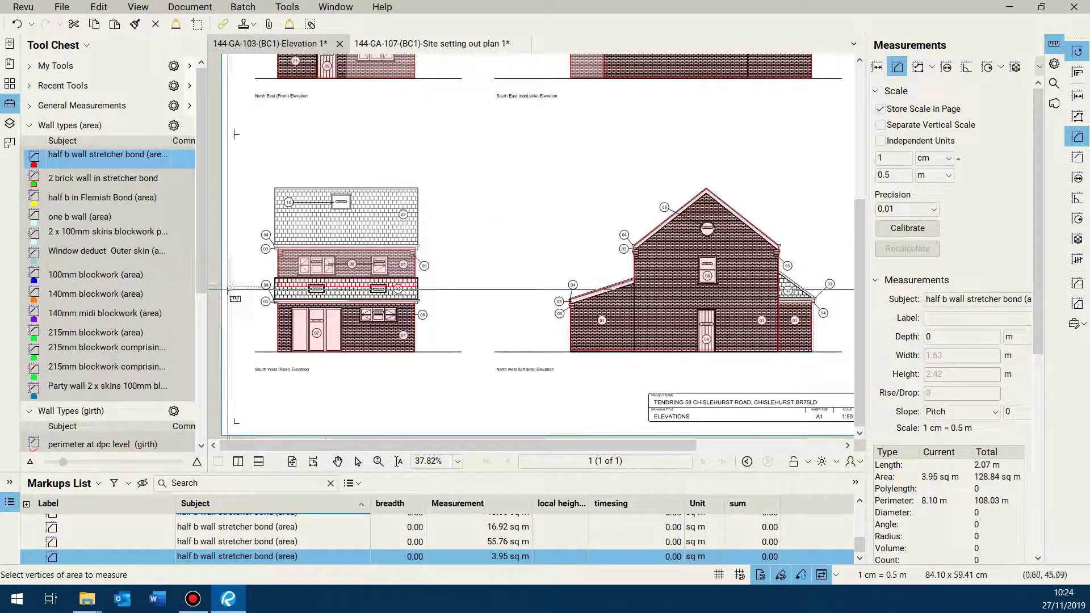
click(78, 275)
scroll(347, 286, up, 6)
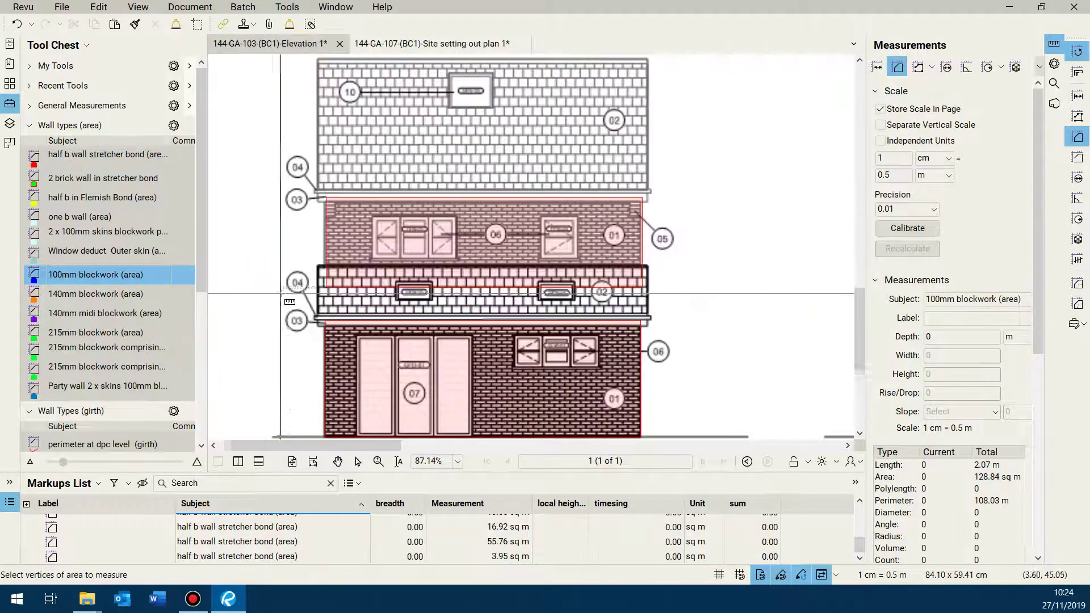
click(347, 287)
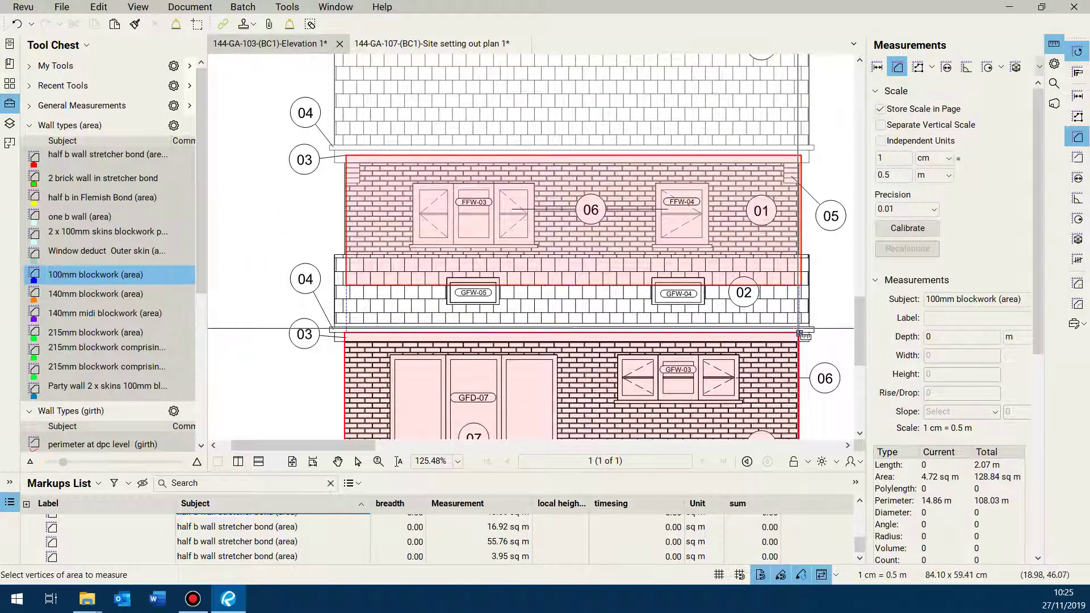
click(799, 329)
scroll(351, 417, down, 3)
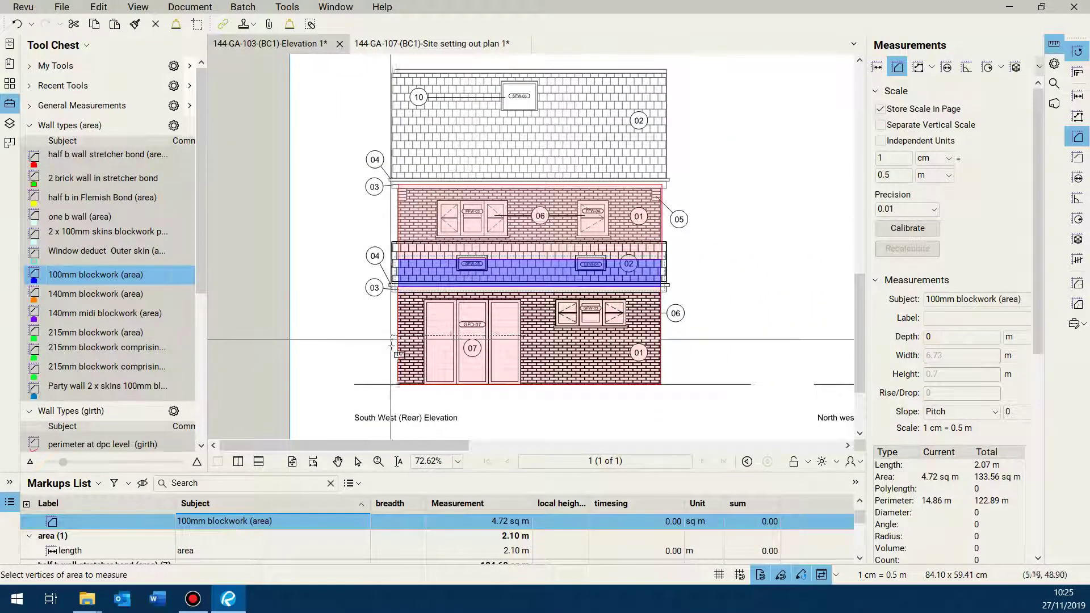
- Label the 100mm blockwork area "behind pitched roof (cavity wall)"
click(358, 460)
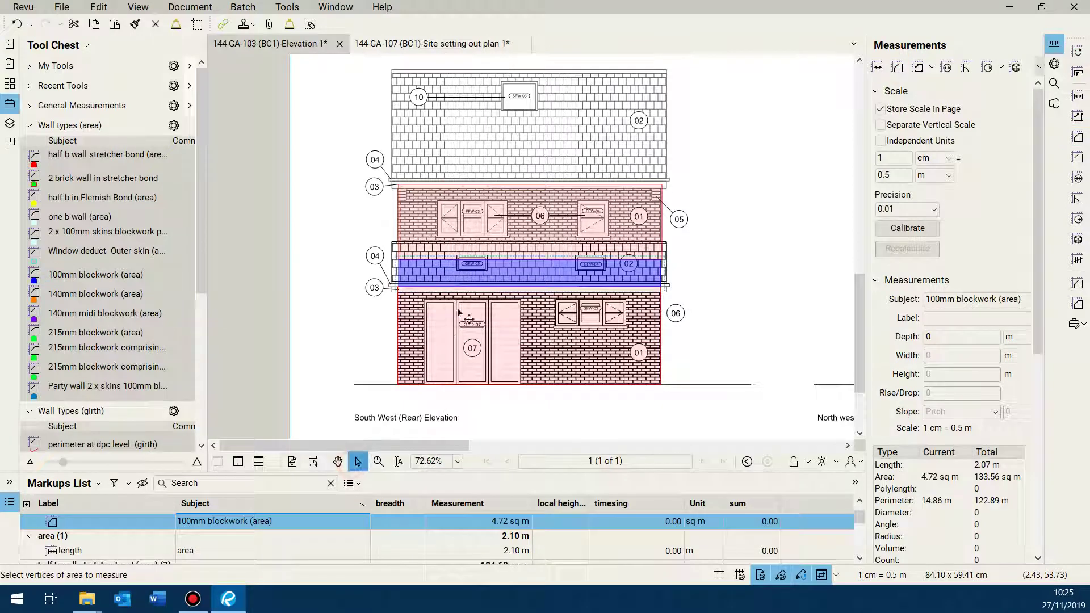
click(443, 274)
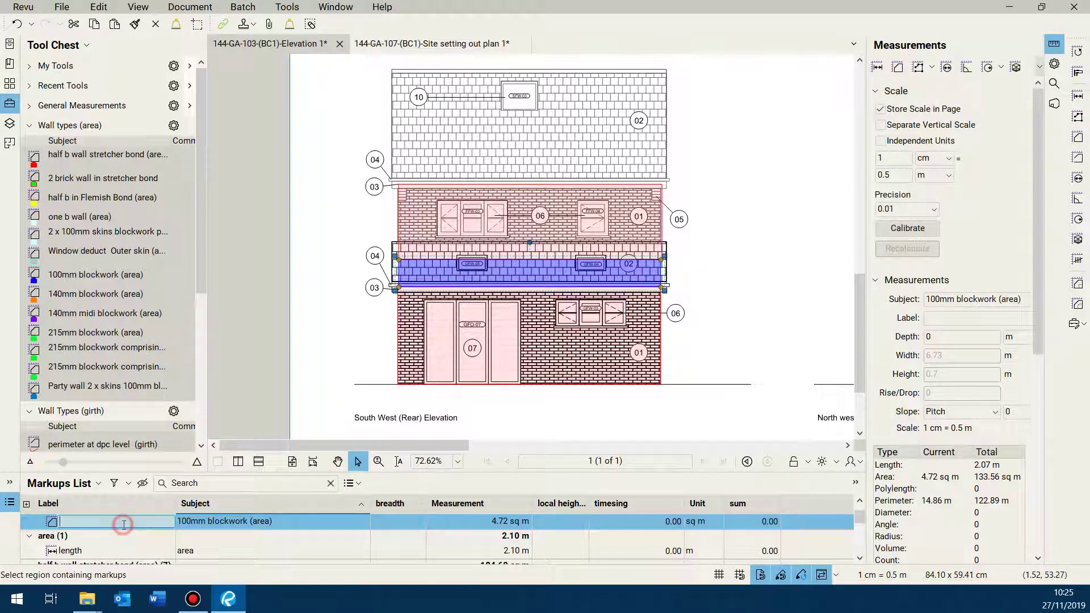
text(beh)
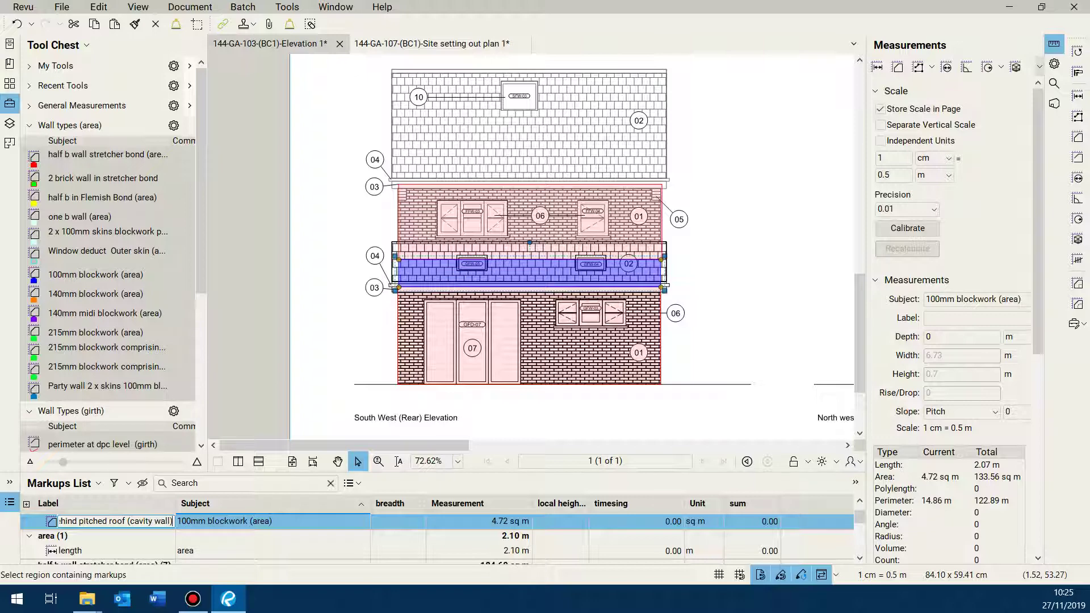
scroll(170, 431, down, 3)
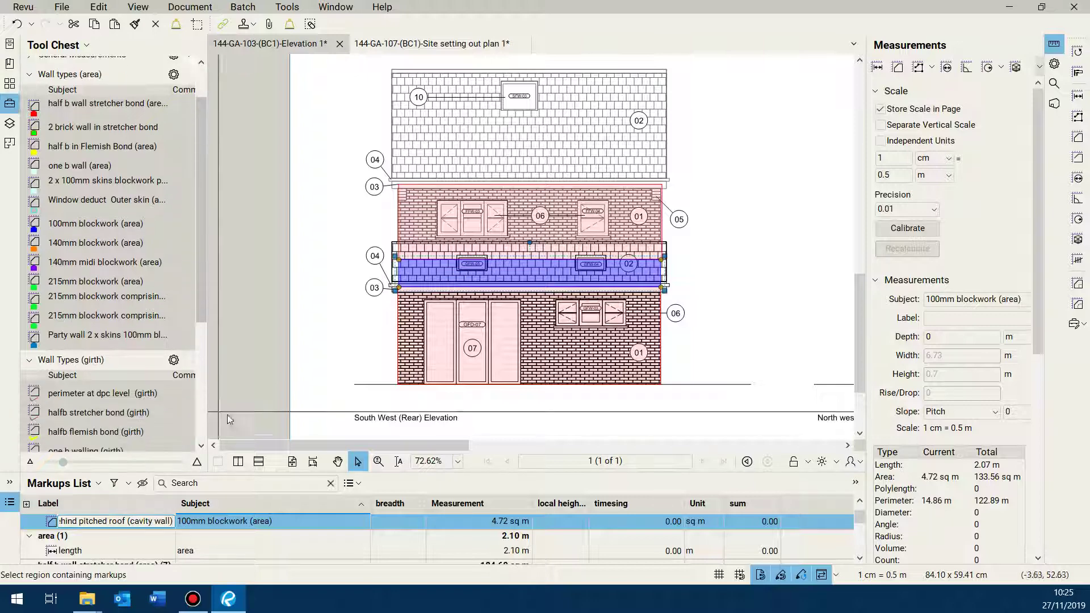
key(Return)
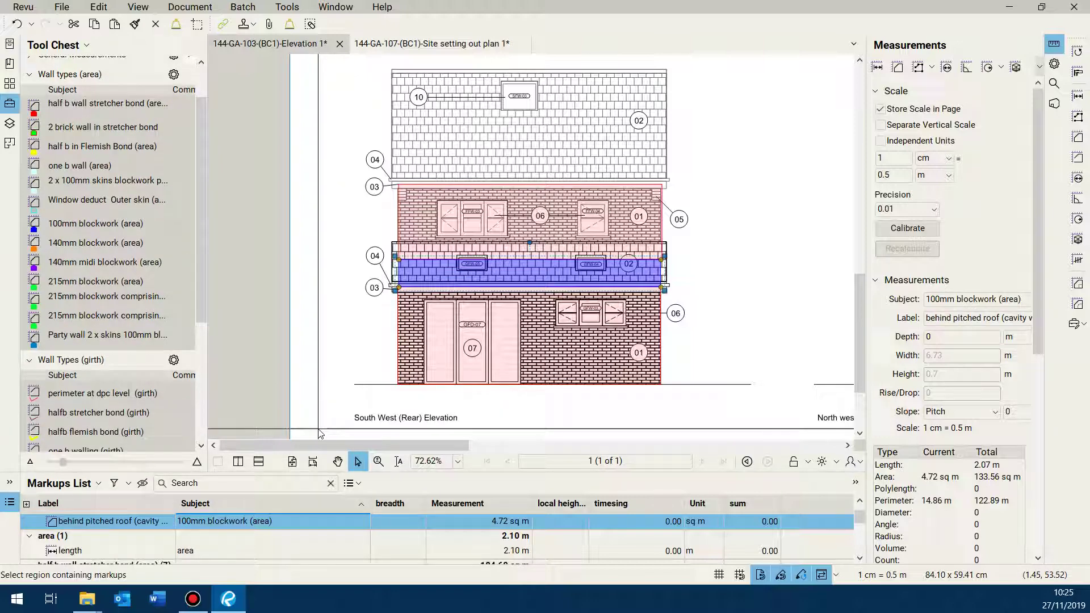
- Look through the wall area and wall girth tools and check the measured brickwork across the elevations
scroll(316, 355, down, 5)
scroll(368, 329, up, 2)
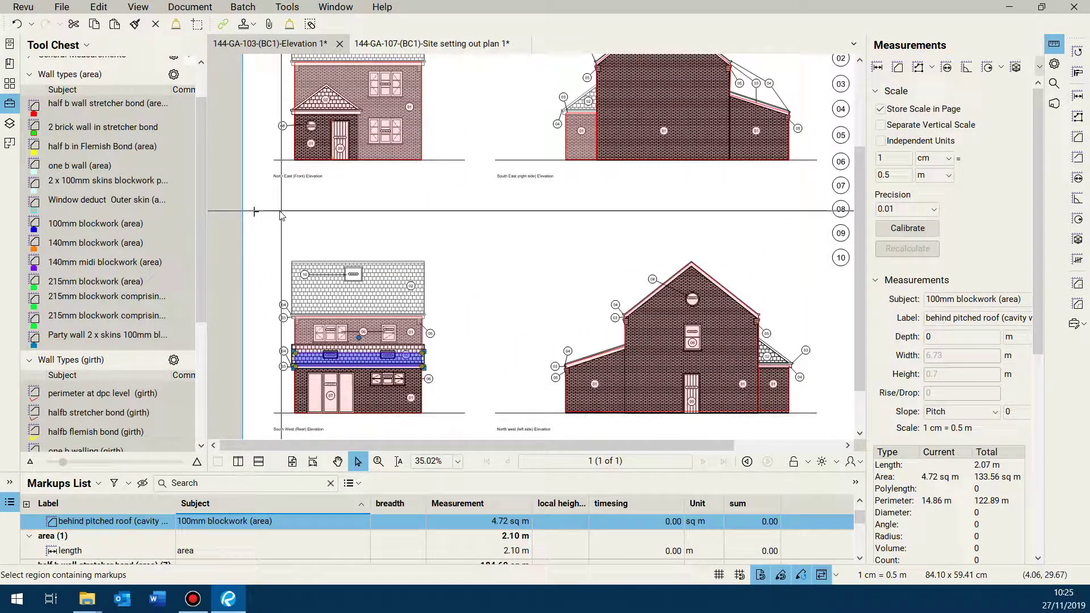
scroll(147, 314, down, 3)
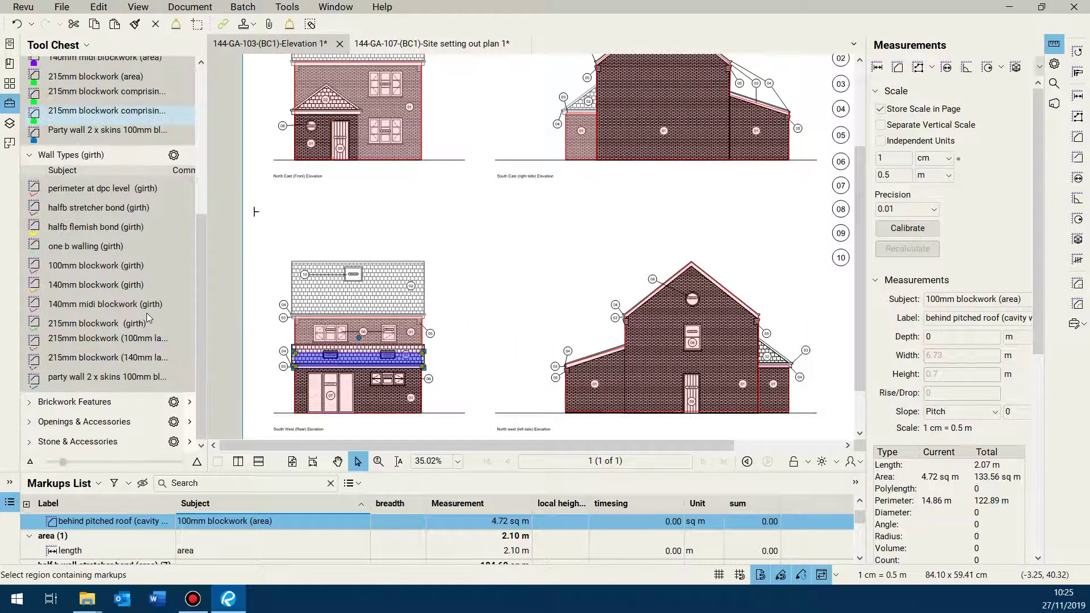
scroll(148, 314, up, 2)
scroll(147, 312, up, 3)
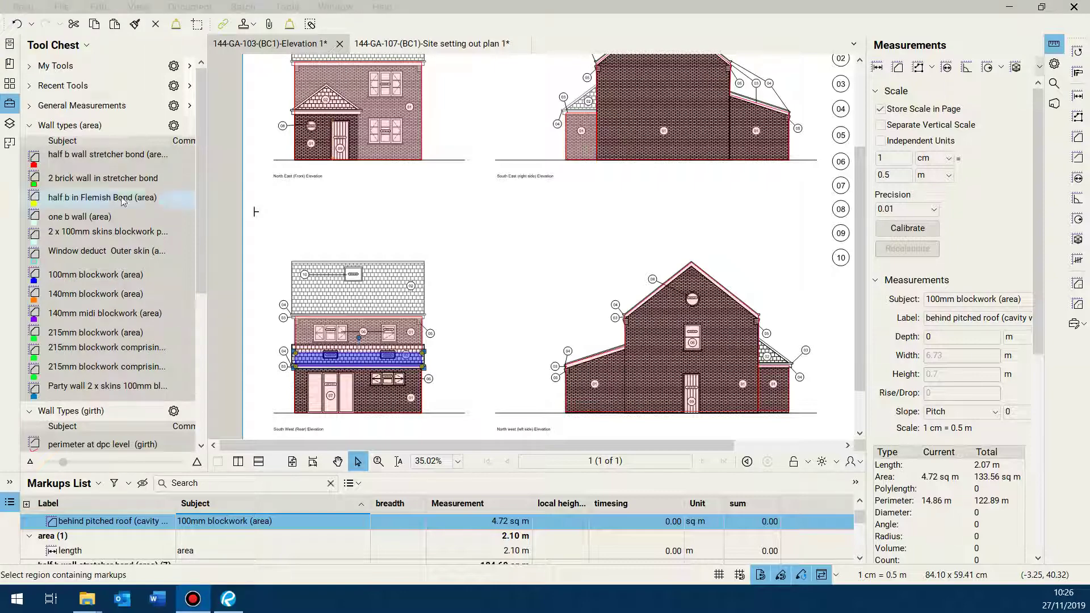
scroll(122, 202, down, 5)
scroll(476, 296, down, 3)
scroll(485, 222, up, 4)
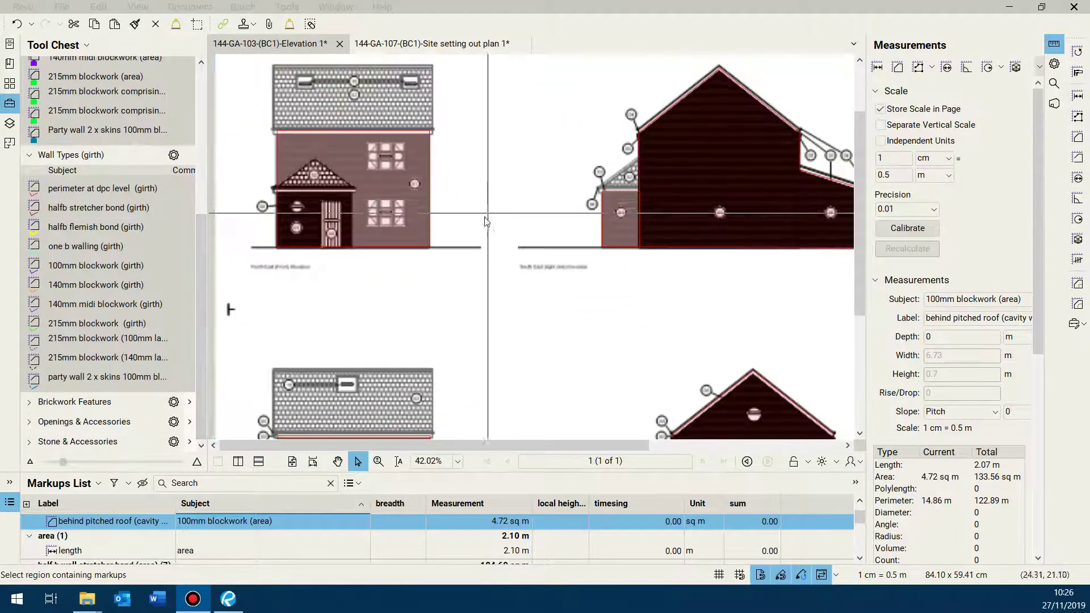
scroll(438, 255, up, 1)
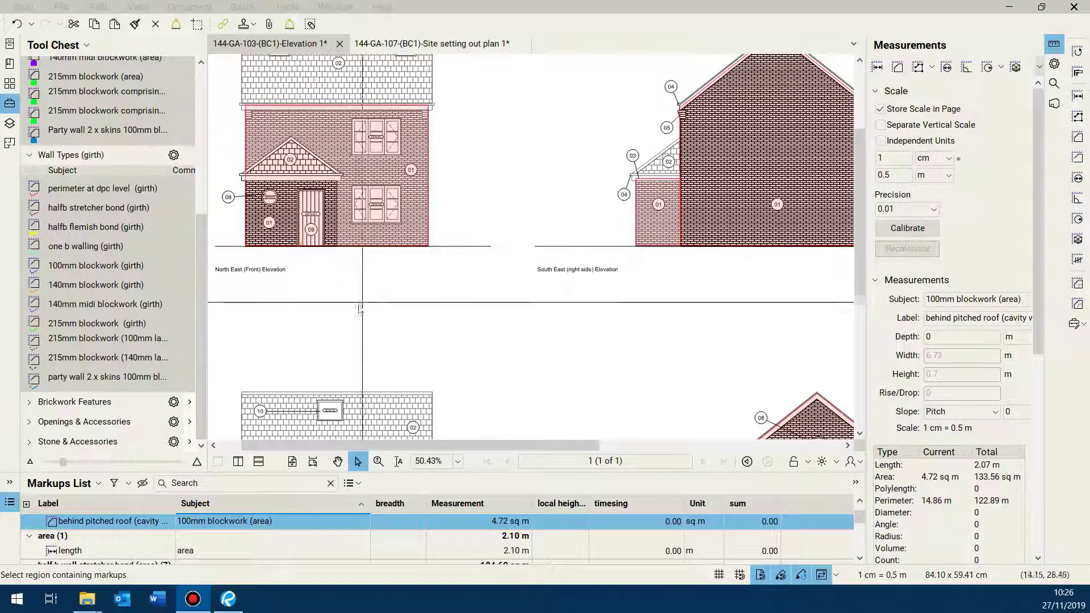
scroll(359, 309, down, 2)
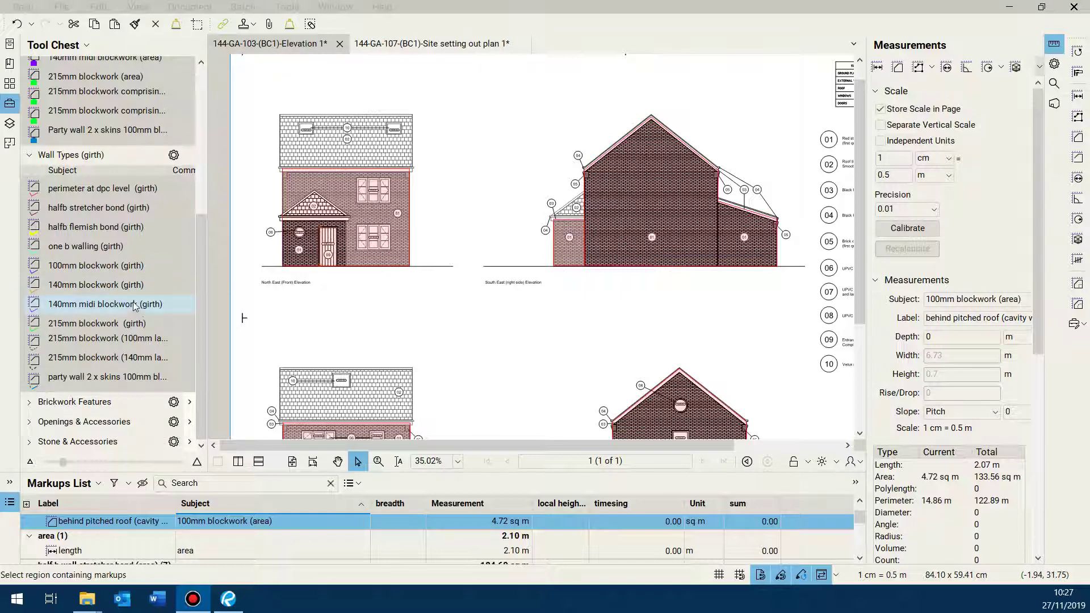
- Expand the Brickwork Features and Openings & Accessories tool sets and find the window deduction tools
click(30, 402)
scroll(111, 364, down, 5)
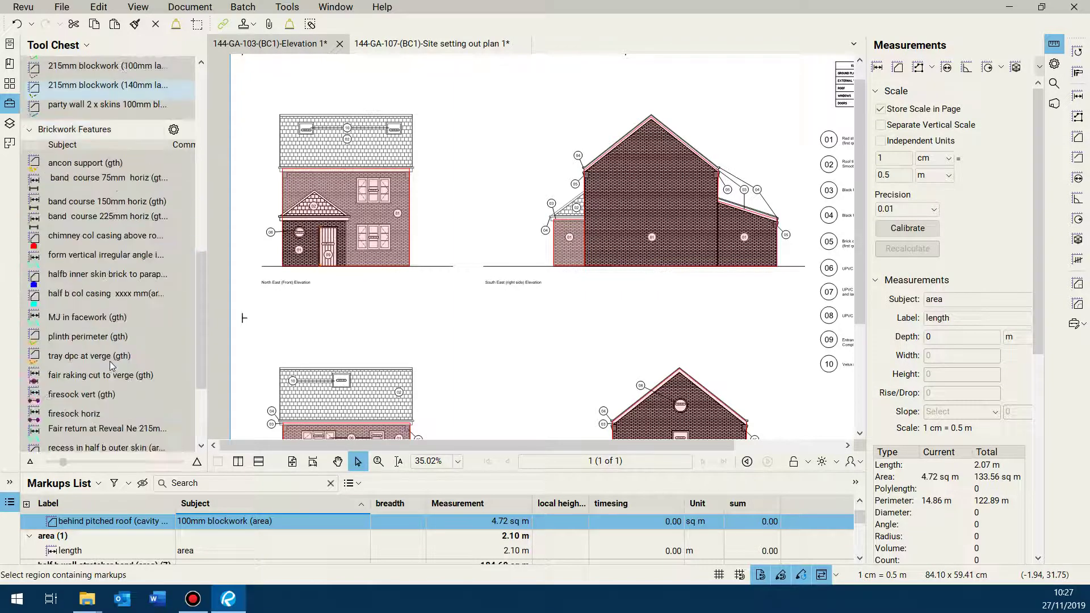
scroll(112, 363, down, 5)
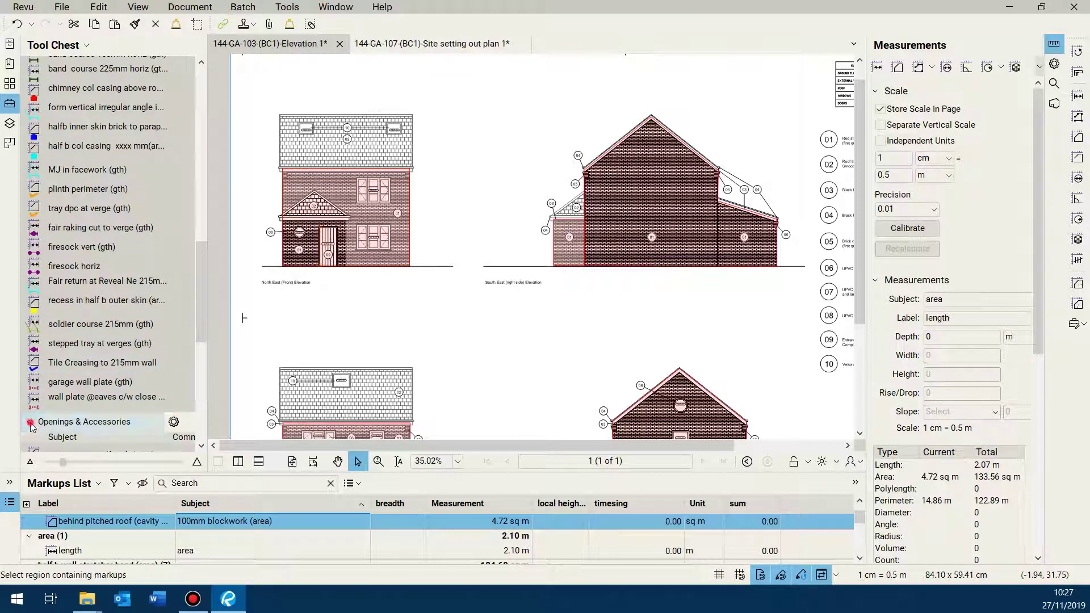
scroll(112, 375, down, 5)
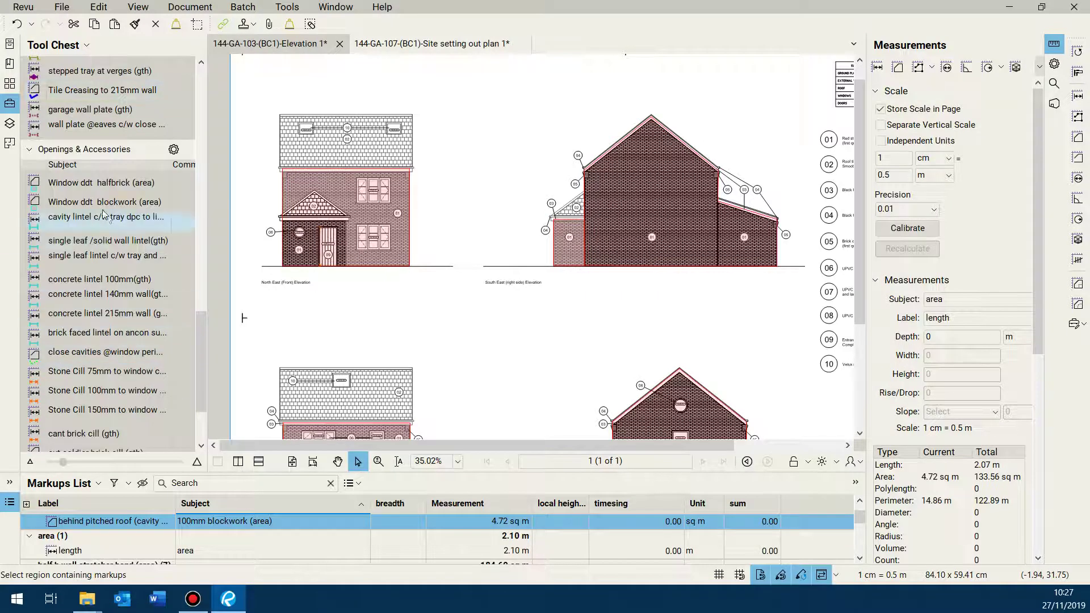
- Measure window FFW-01 on the North East (Front) Elevation as a Window ddt halfbrick area
click(74, 183)
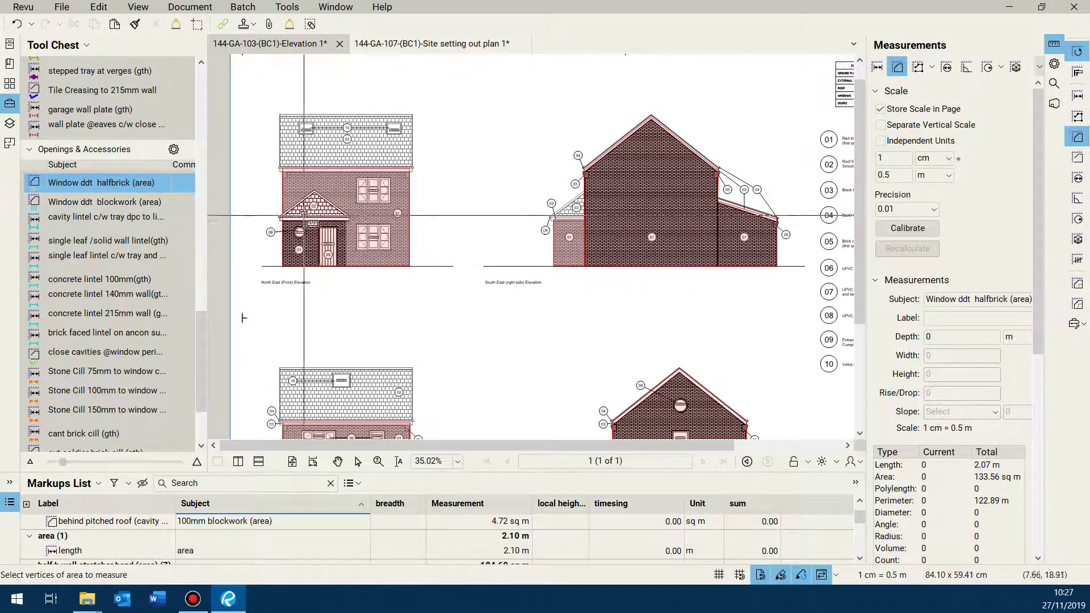
scroll(411, 172, up, 4)
scroll(410, 169, up, 6)
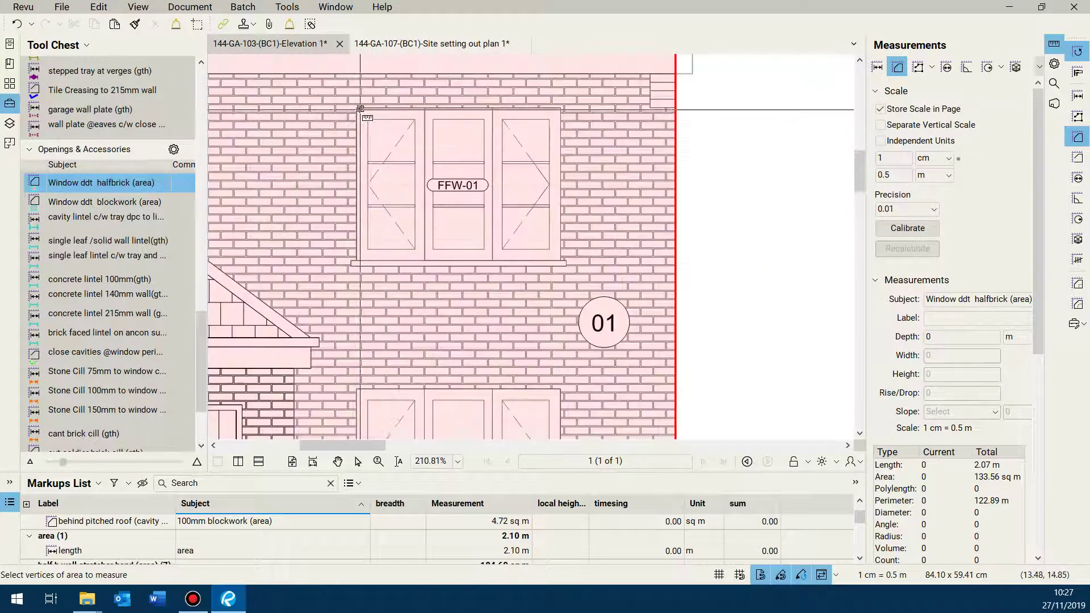
drag(358, 110, 561, 258)
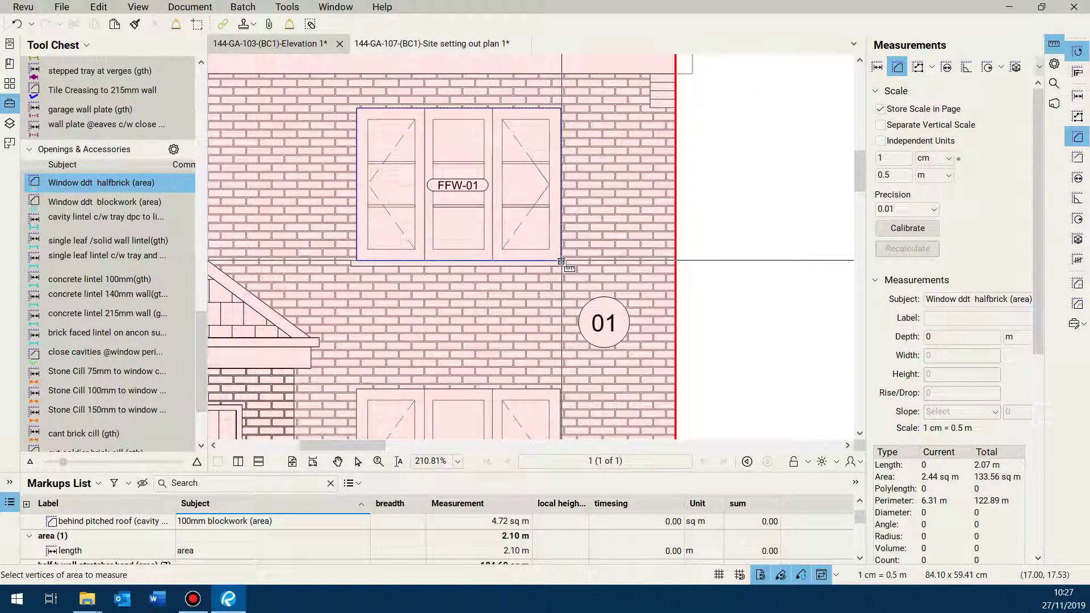
drag(555, 257, 561, 258)
- Measure window GFW-02 on the North East (Front) Elevation as a Window ddt halfbrick area
scroll(445, 249, down, 5)
scroll(451, 216, up, 7)
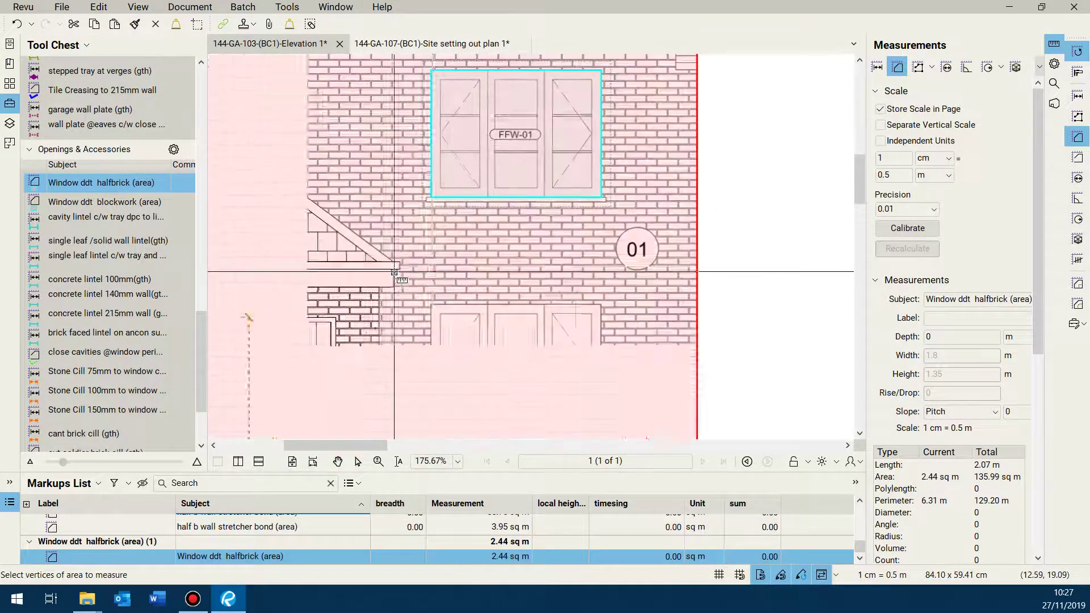
scroll(451, 205, down, 5)
scroll(438, 280, up, 6)
mouse_move(449, 230)
mouse_down()
mouse_move(627, 419)
mouse_move(755, 434)
mouse_move(777, 303)
mouse_up()
scroll(615, 297, down, 4)
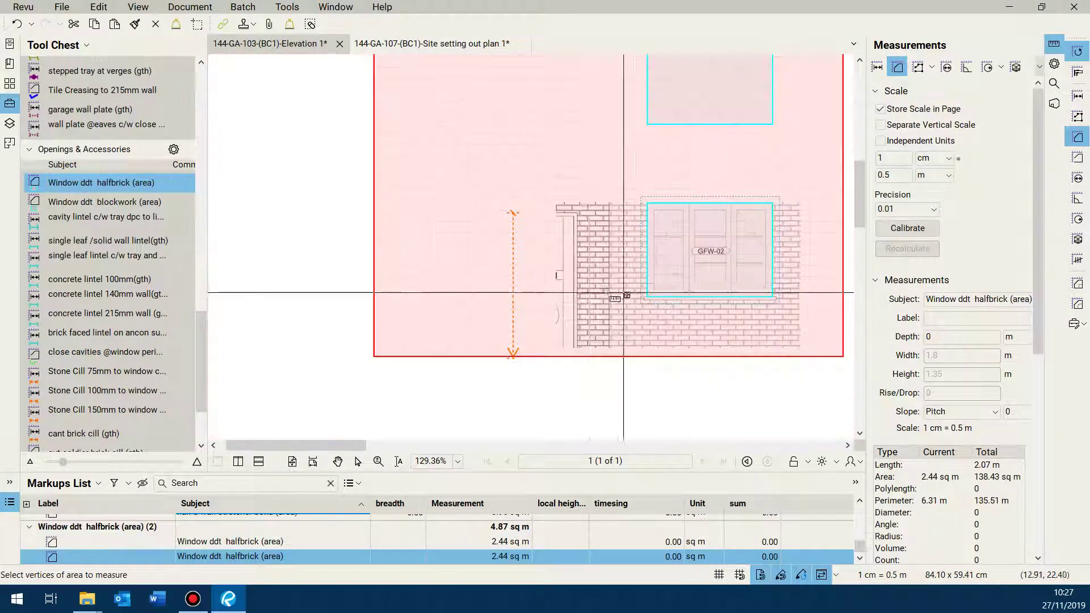
- Measure the front door and the South West (Rear) and North West (left side) Elevations' windows and doors as Window ddt halfbrick areas
scroll(535, 312, up, 5)
scroll(499, 160, down, 1)
drag(487, 161, 626, 380)
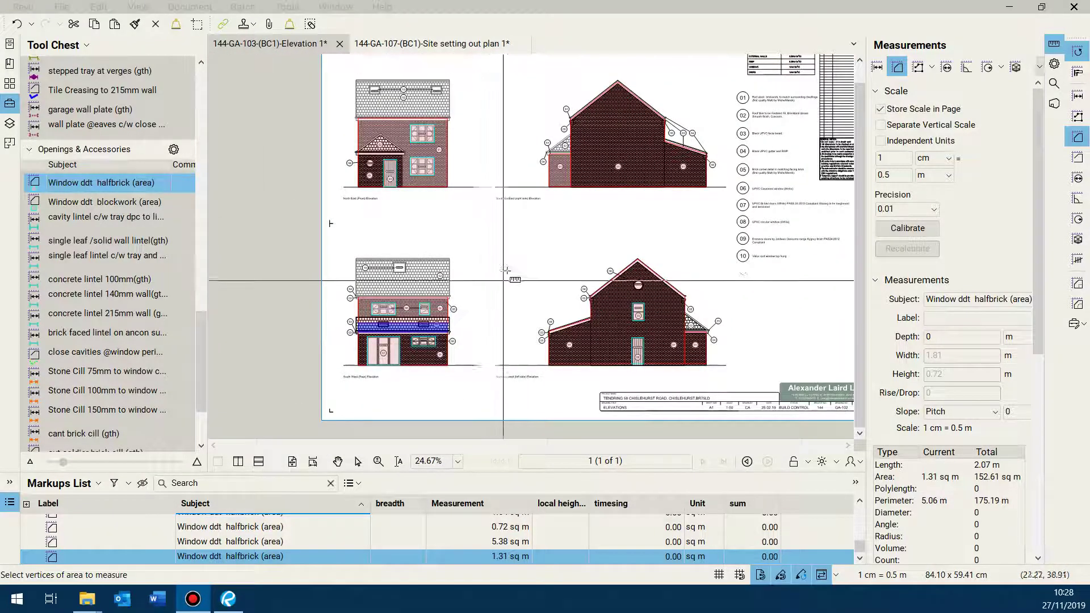
scroll(500, 211, up, 1)
scroll(500, 213, up, 1)
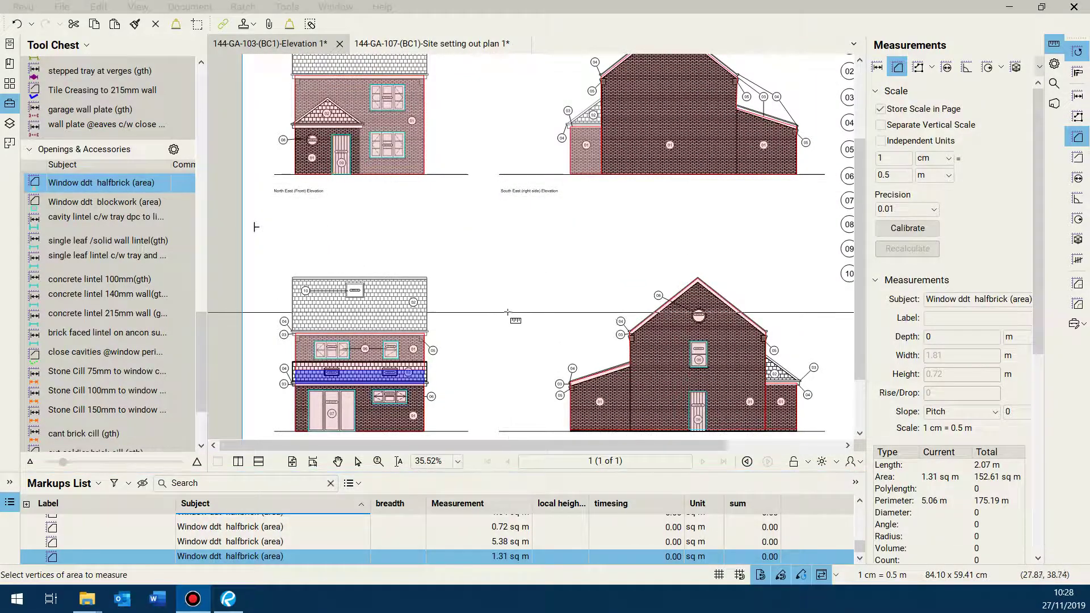
scroll(504, 326, down, 3)
scroll(505, 326, up, 3)
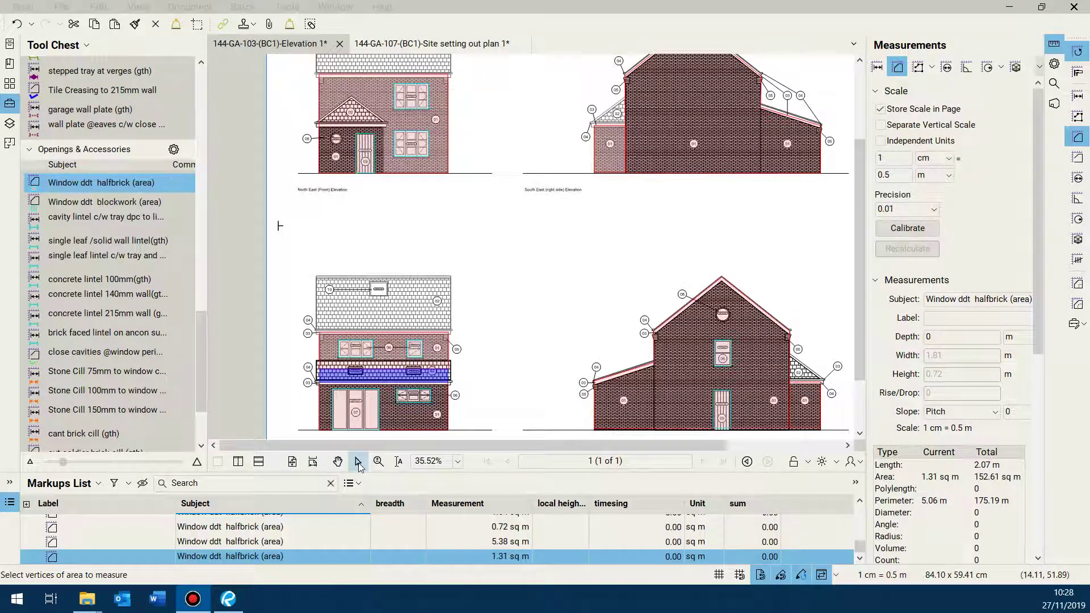
- Label the ground-floor window and door deductions on the front, rear and left side elevations together as "ground floor openings"
click(358, 463)
scroll(499, 353, down, 1)
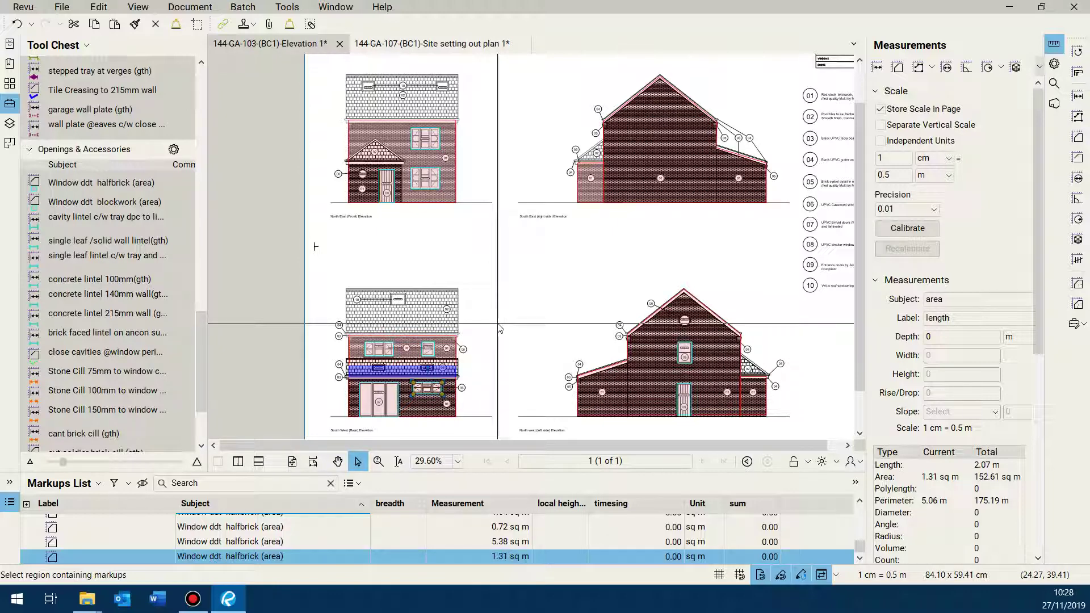
scroll(500, 328, up, 3)
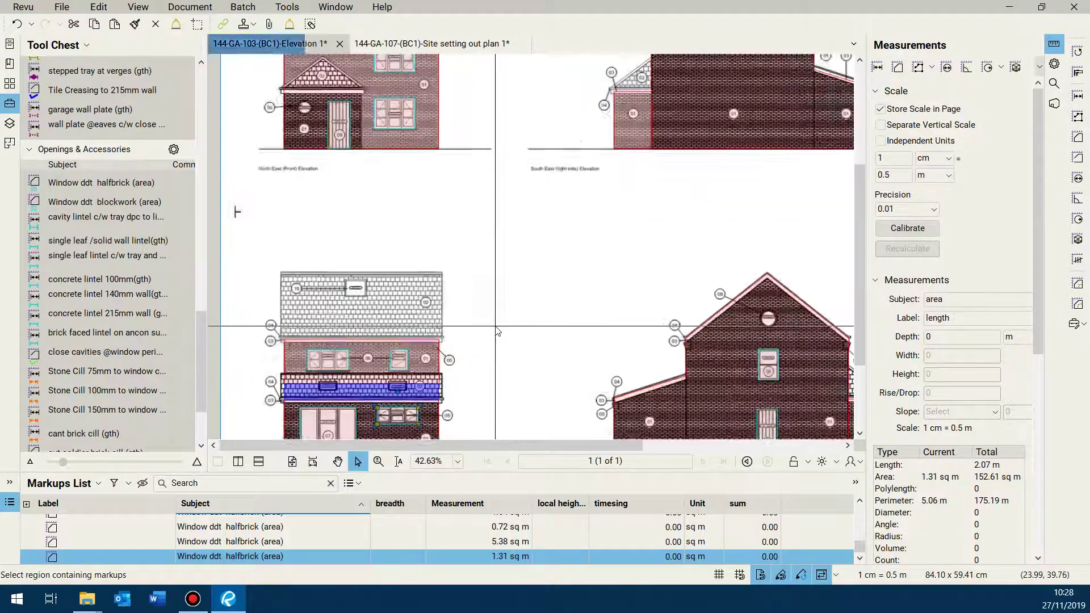
scroll(500, 332, up, 3)
scroll(482, 341, down, 3)
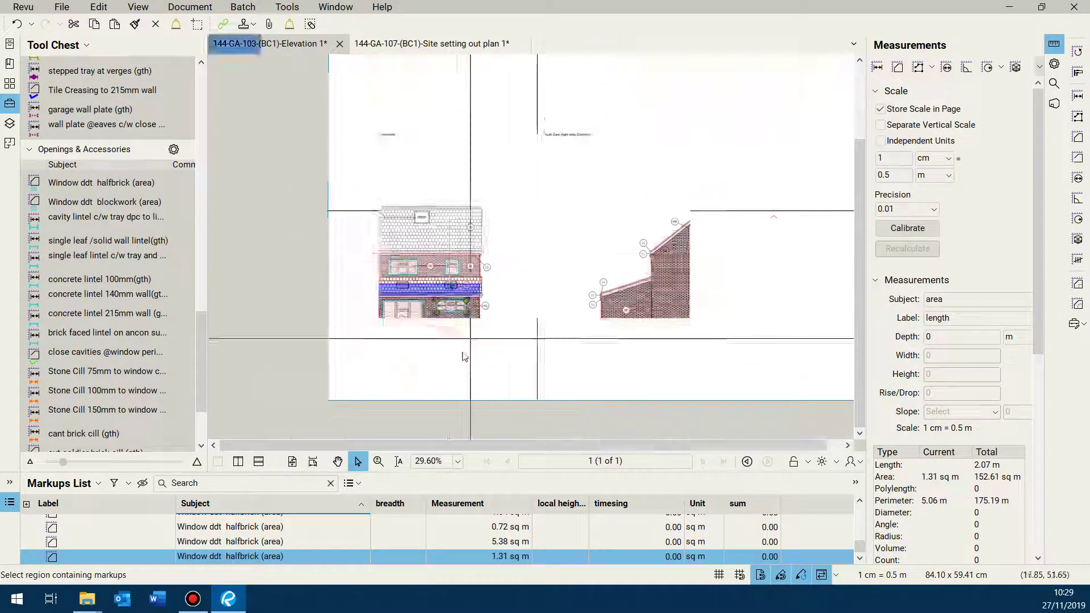
scroll(454, 352, up, 3)
scroll(458, 350, down, 1)
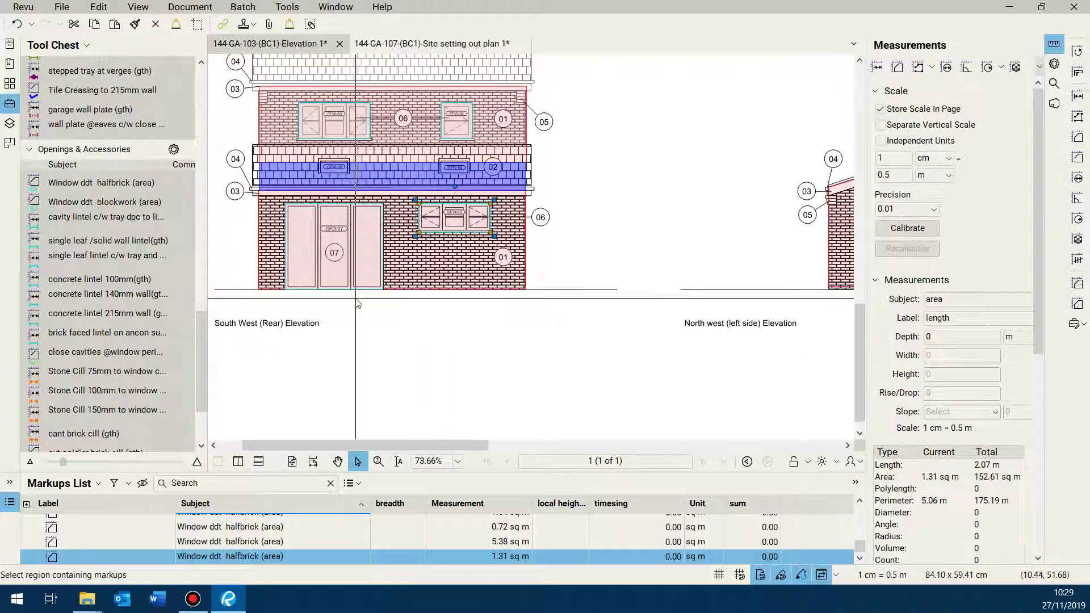
scroll(377, 323, up, 1)
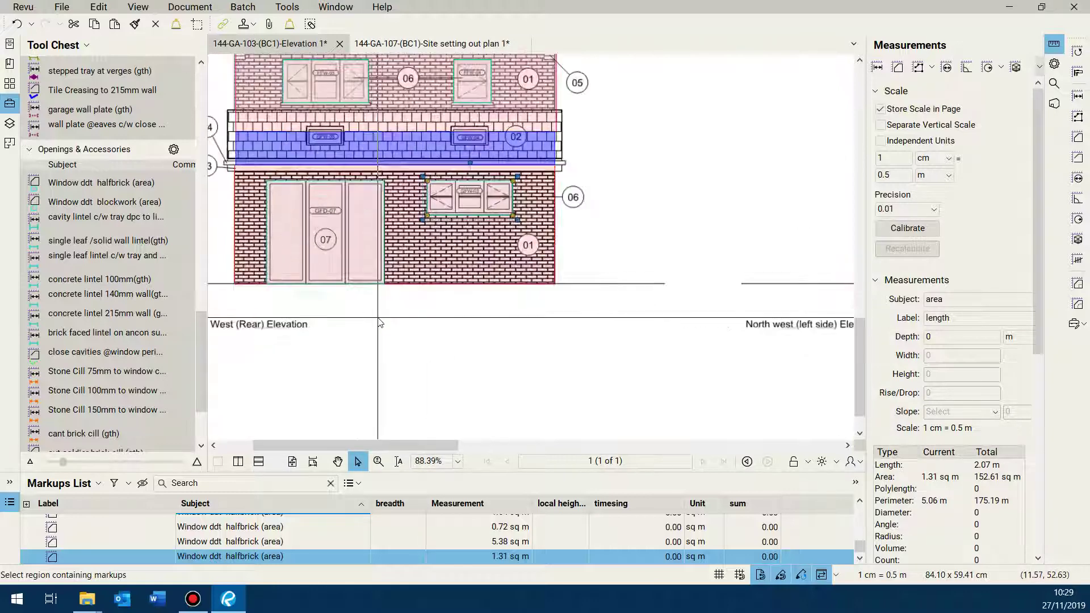
shift+click(345, 287)
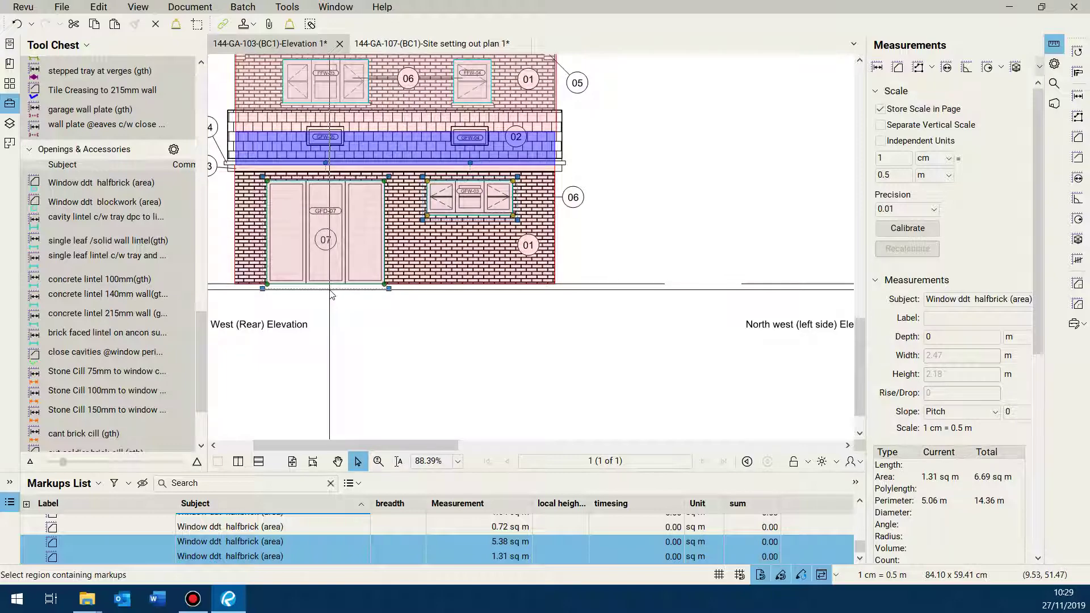
scroll(325, 301, down, 3)
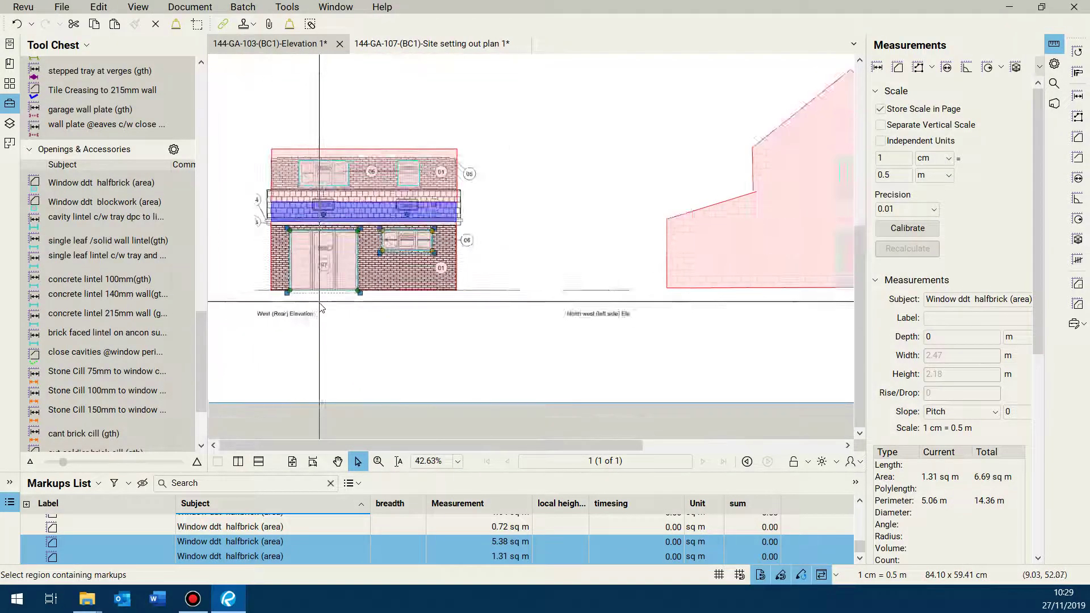
scroll(655, 321, up, 5)
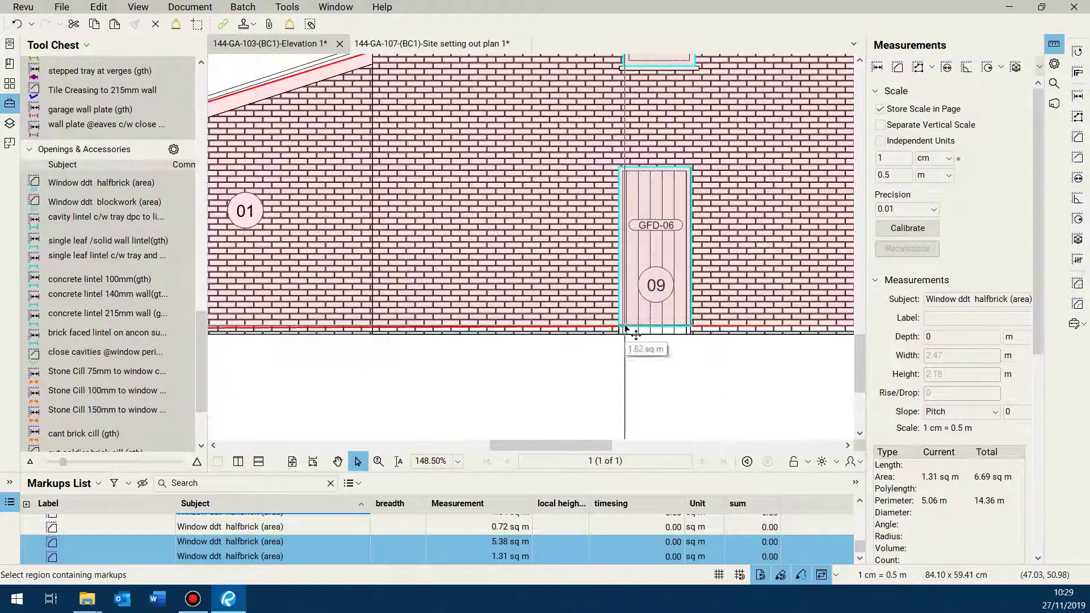
scroll(537, 385, down, 5)
scroll(538, 385, down, 4)
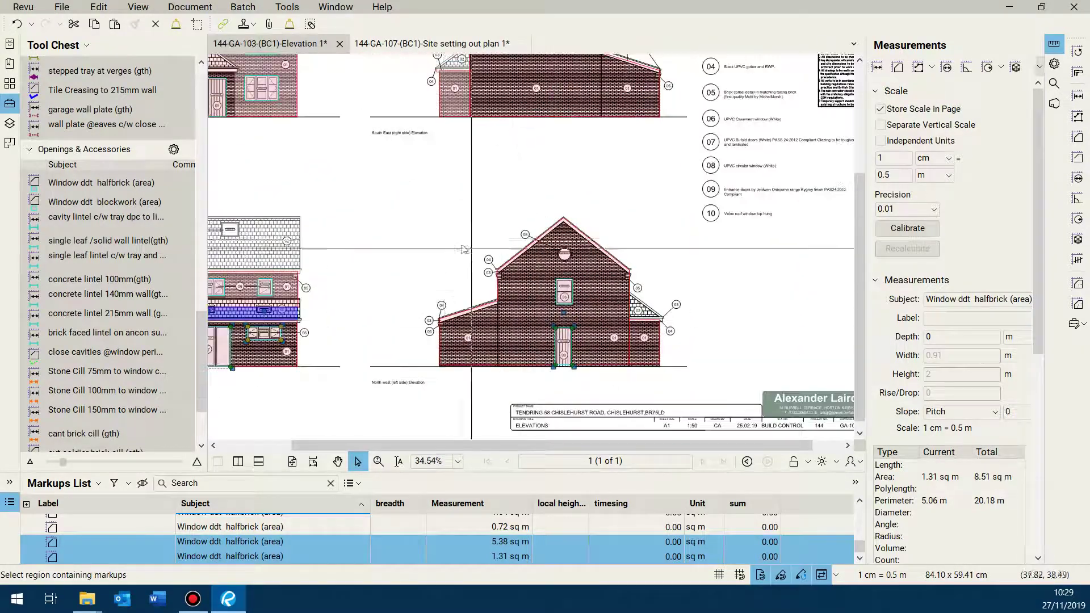
scroll(347, 186, up, 5)
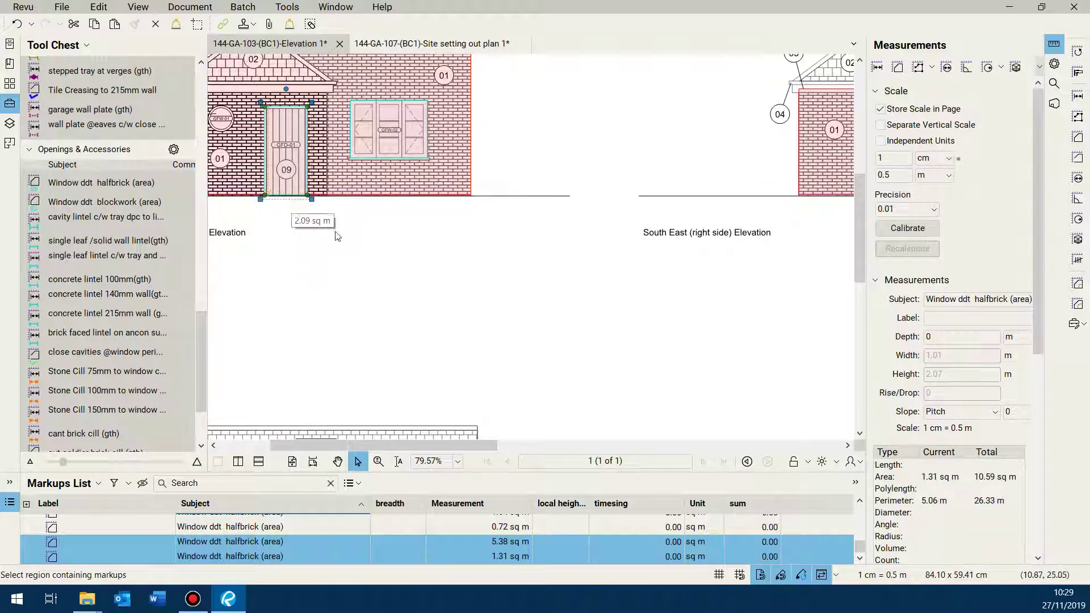
shift+click(386, 160)
scroll(496, 194, down, 8)
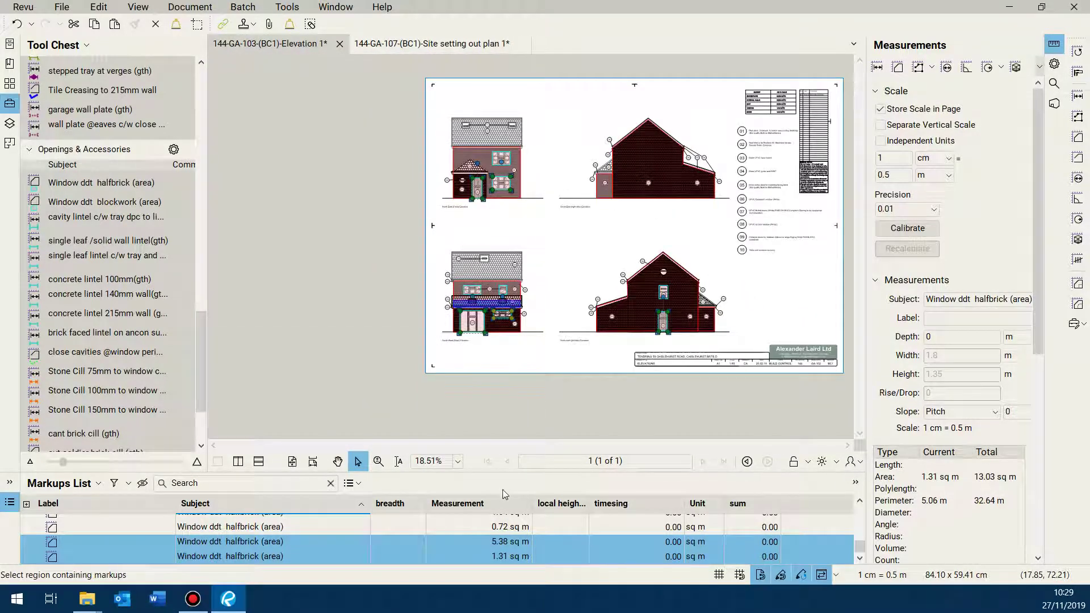
drag(463, 298, 463, 276)
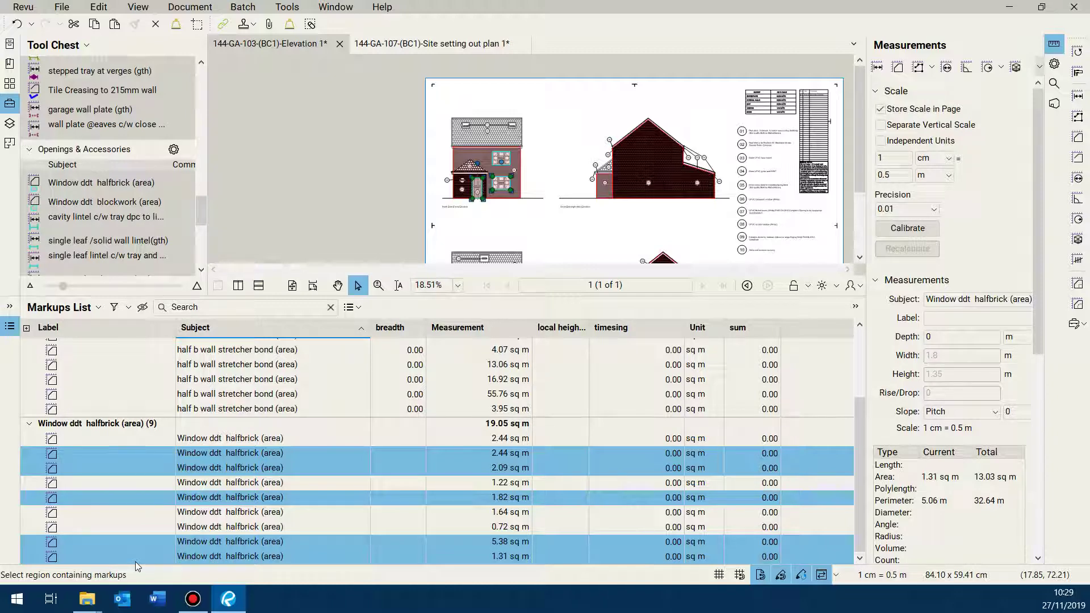
click(1054, 66)
click(964, 120)
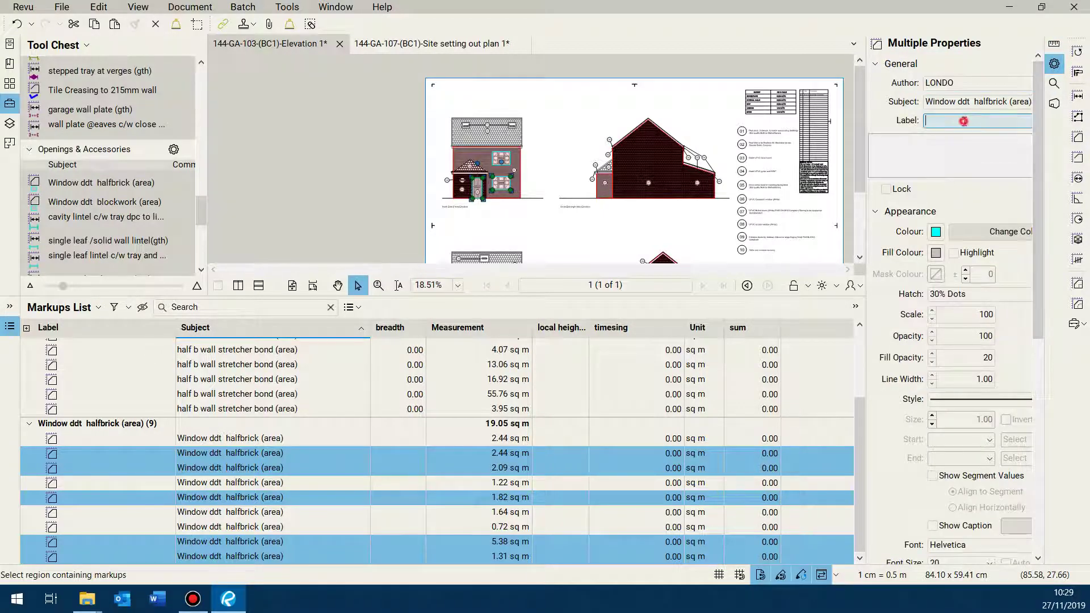
text(g)
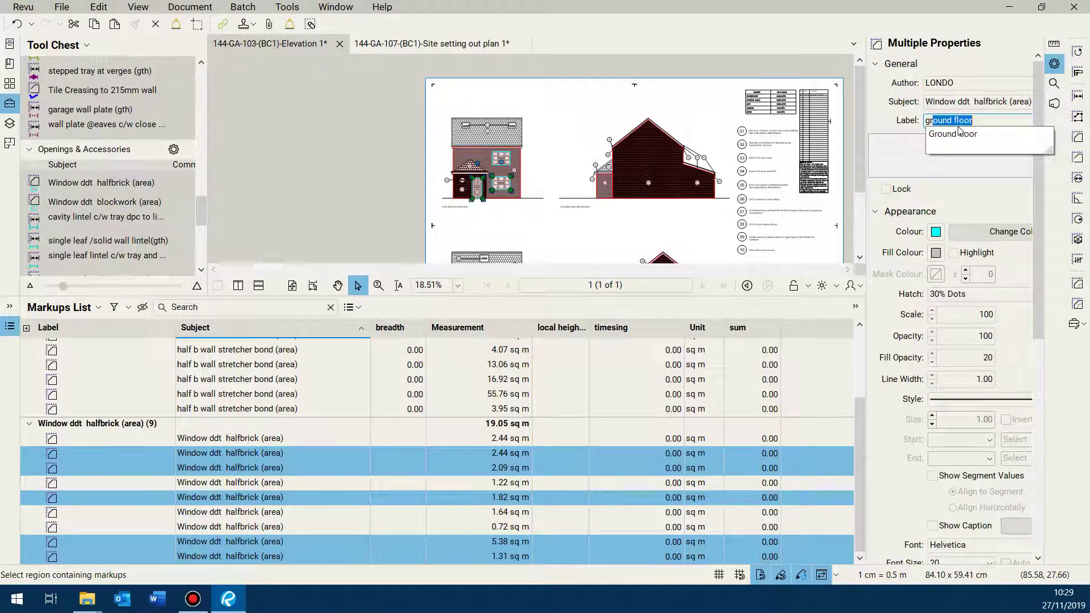
text(round floor openings)
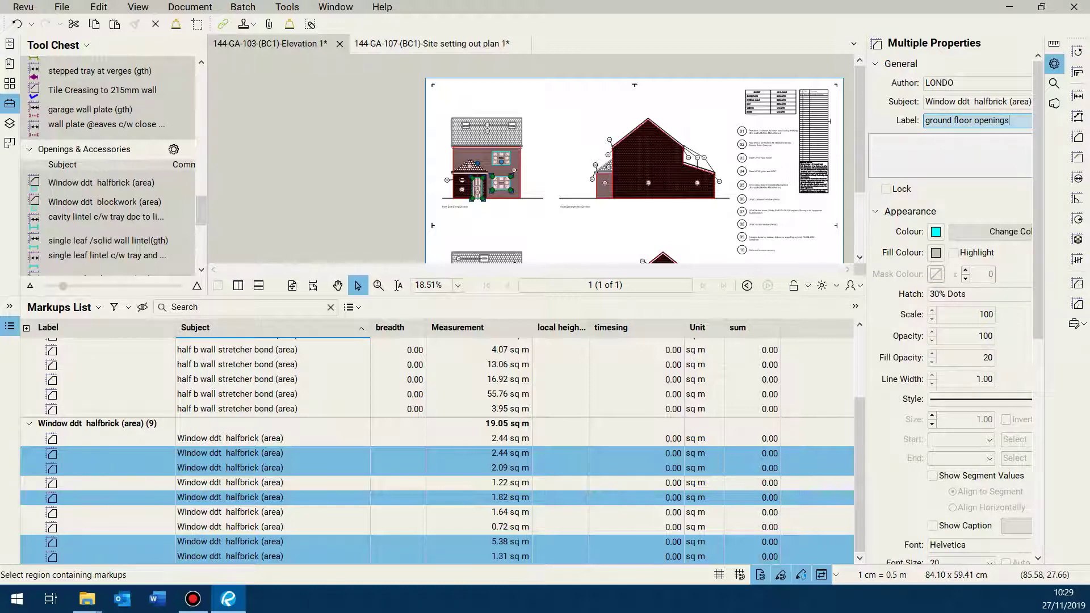
key(Return)
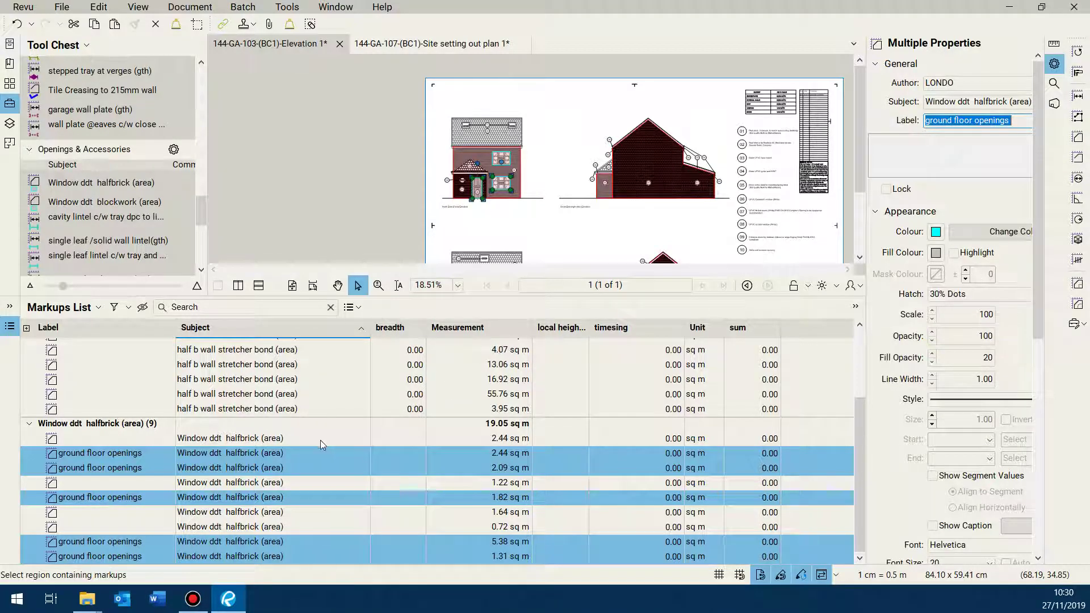
- Label the four unlabelled Window ddt halfbrick deductions in the markups list as "first floor openings"
click(255, 440)
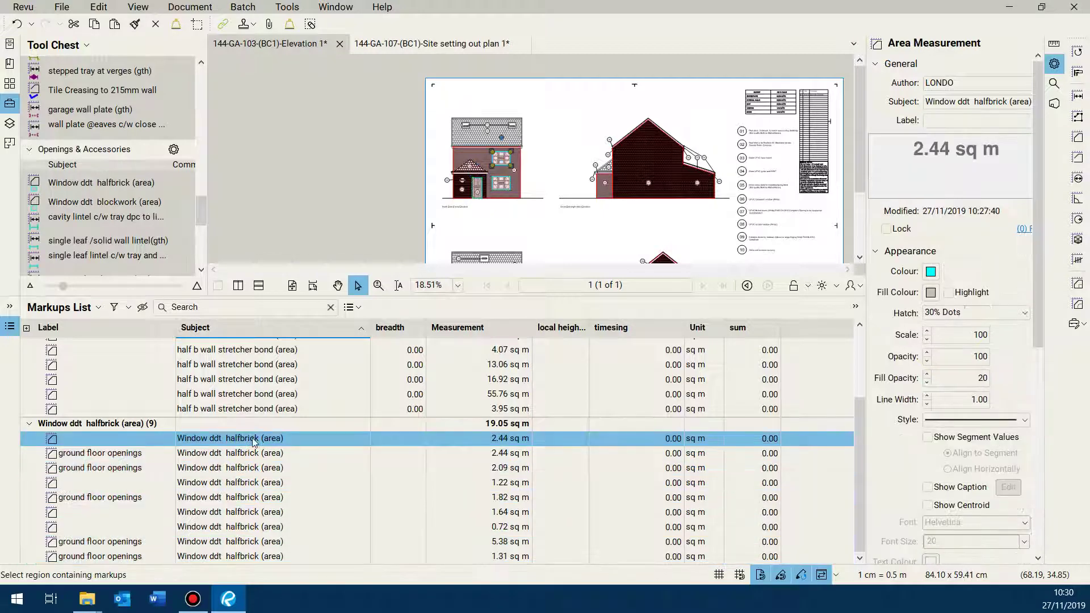
shift+click(246, 483)
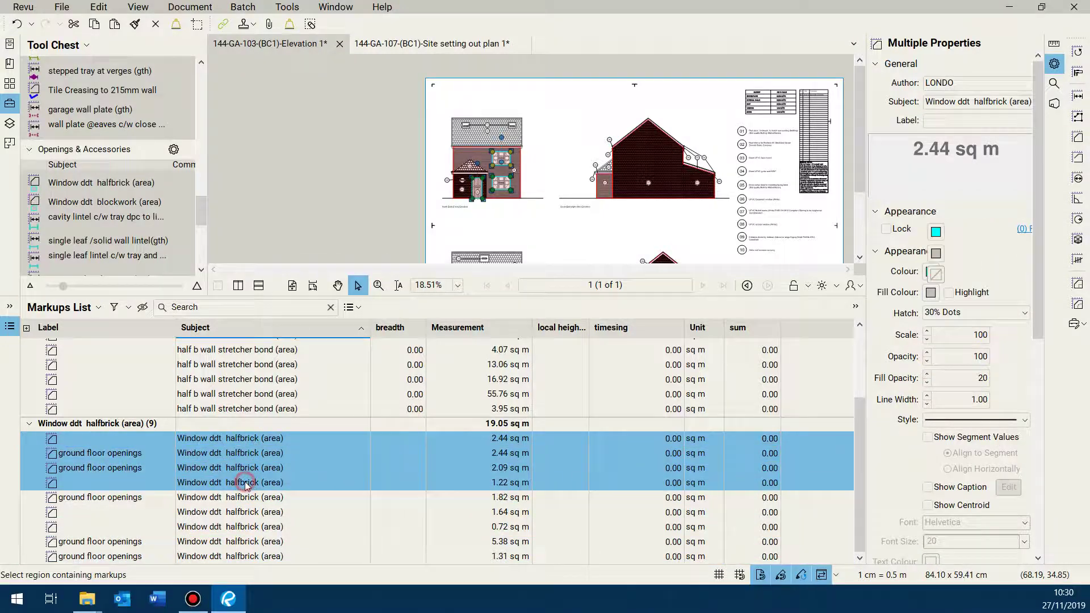
click(237, 440)
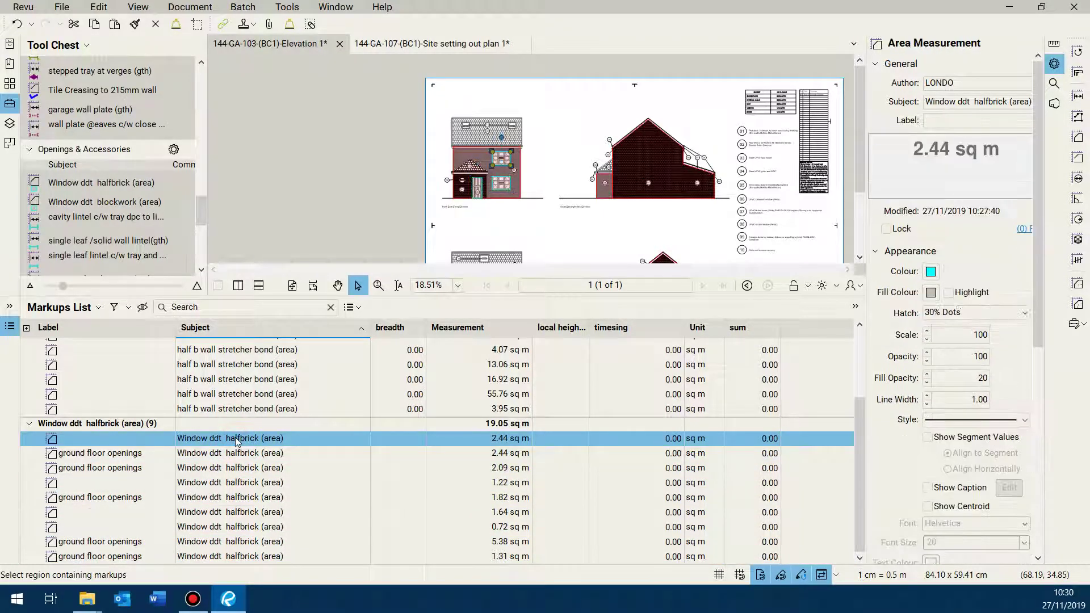
ctrl+click(222, 482)
ctrl+click(221, 513)
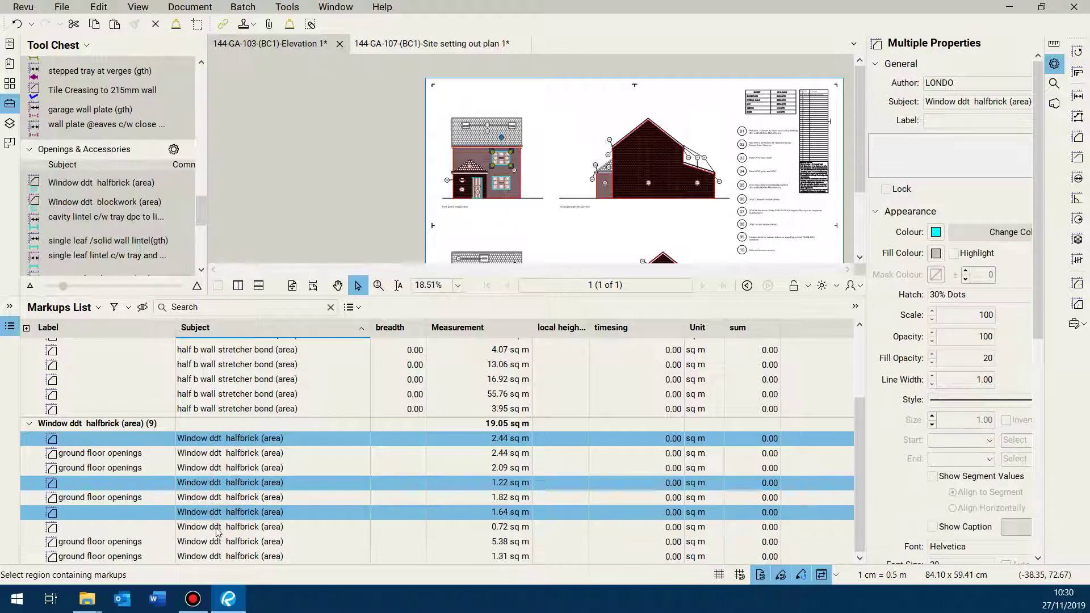
ctrl+click(217, 528)
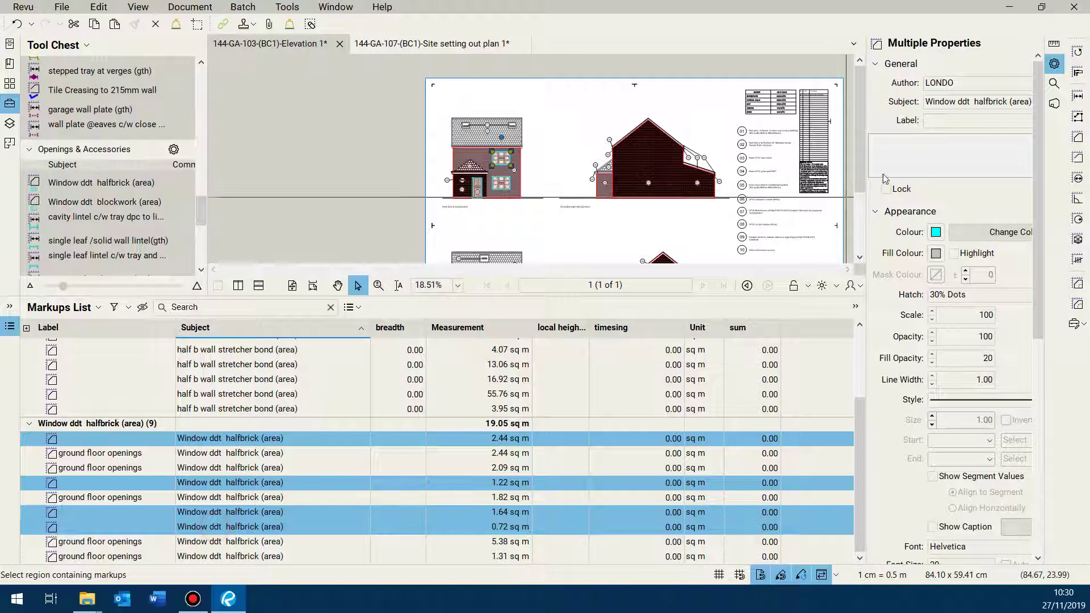
text(firs)
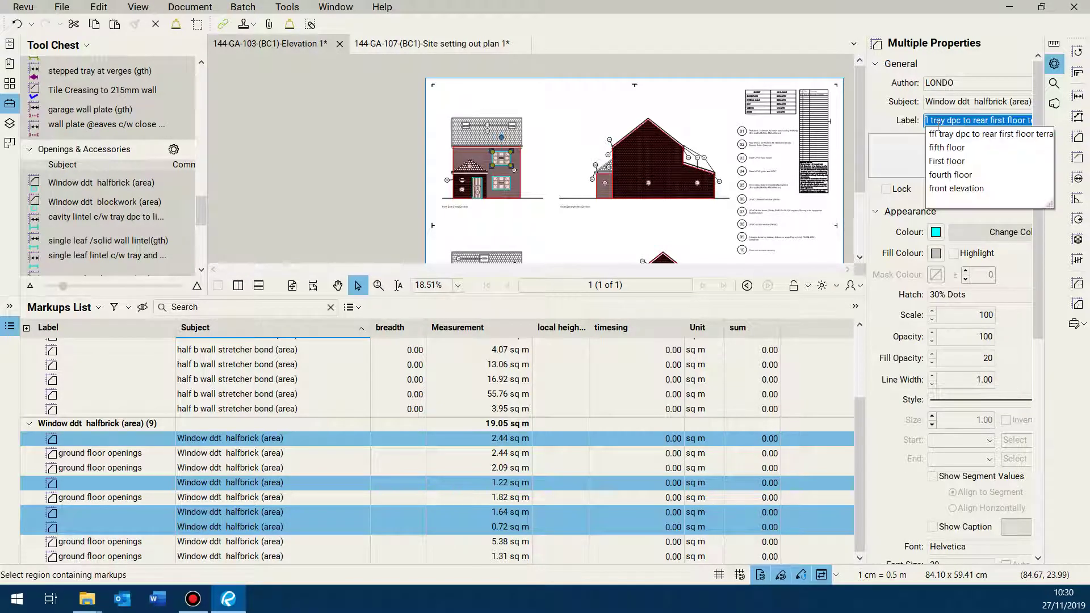
text(t floor openings)
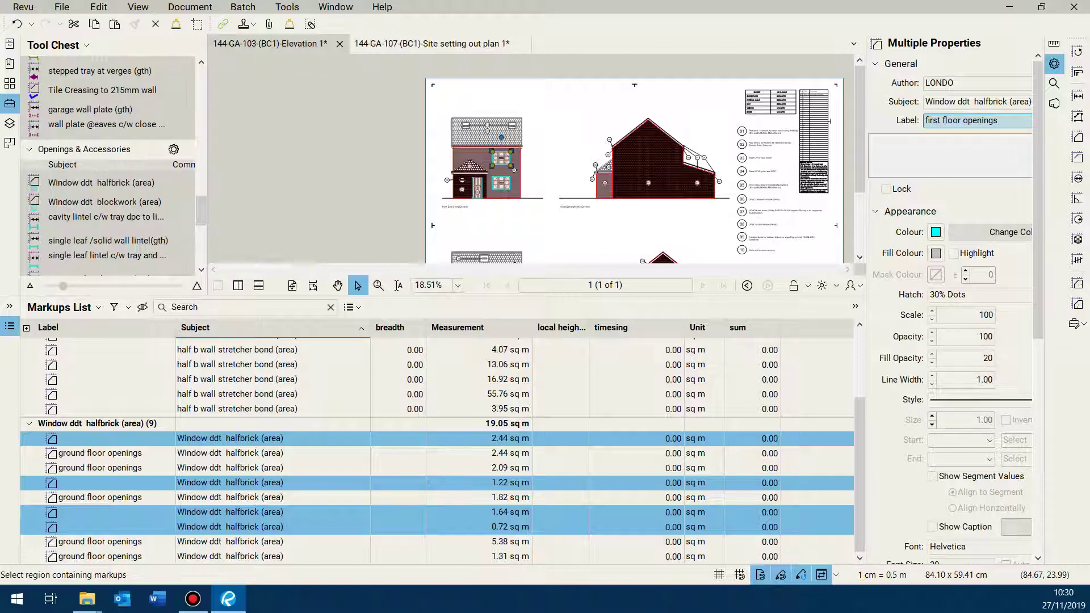
key(Return)
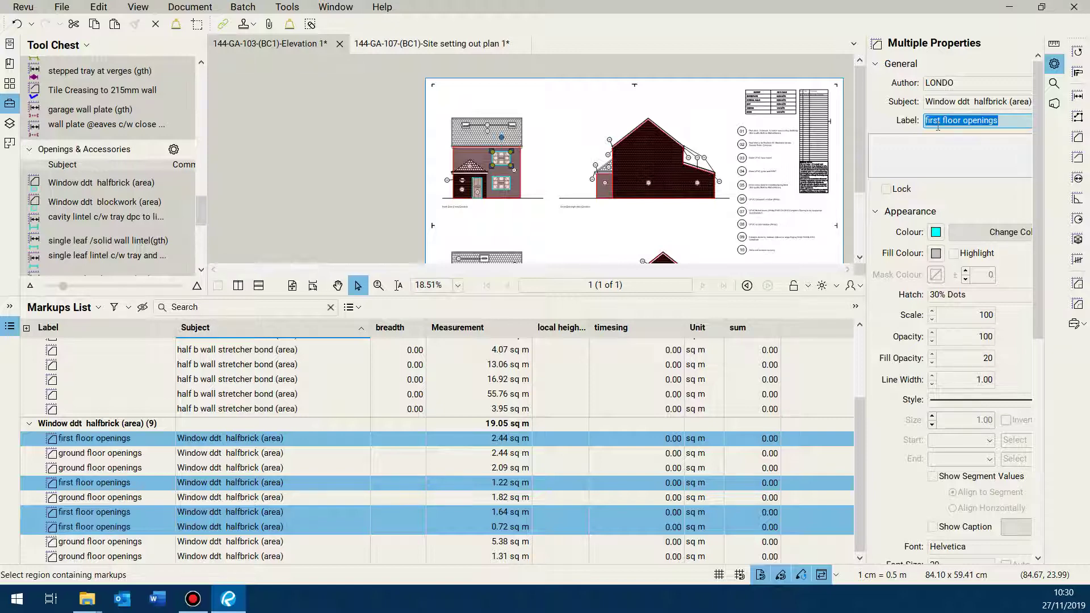
click(349, 498)
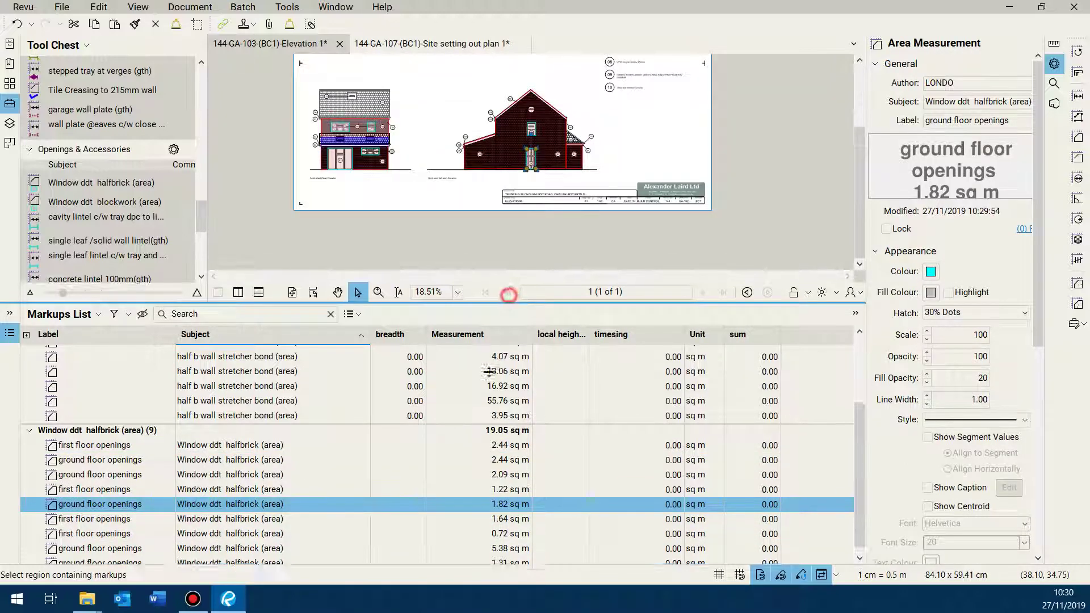
- Measure the circular window SFW-01 on the North West (left side) Elevation as a four-point Window ddt halfbrick area
drag(511, 296, 474, 440)
scroll(544, 216, down, 2)
scroll(543, 215, up, 7)
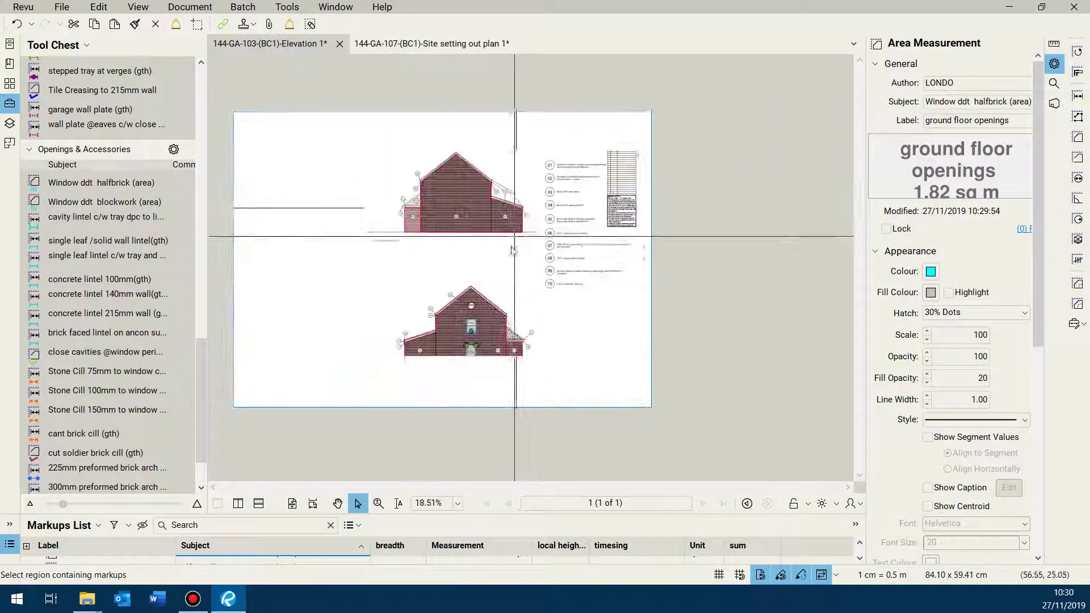
scroll(481, 312, down, 1)
scroll(462, 275, up, 2)
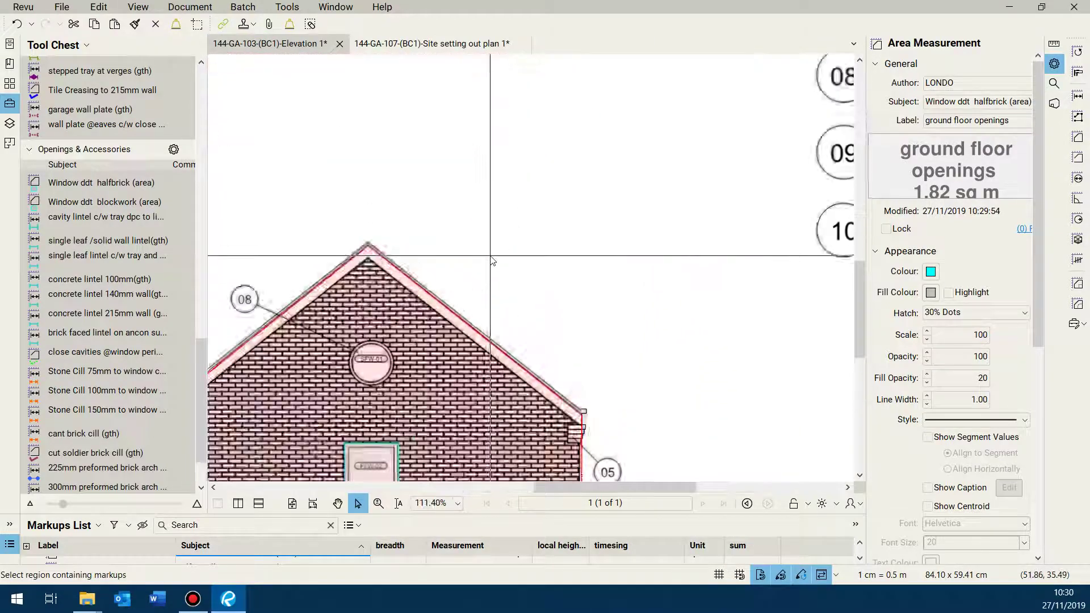
scroll(401, 353, up, 2)
scroll(670, 203, down, 1)
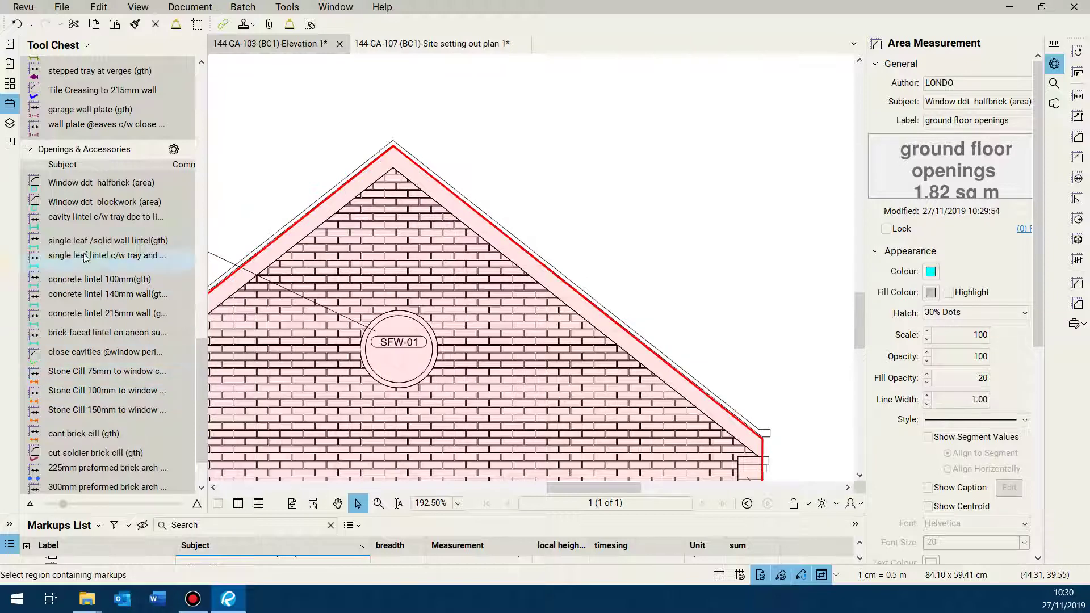
click(66, 187)
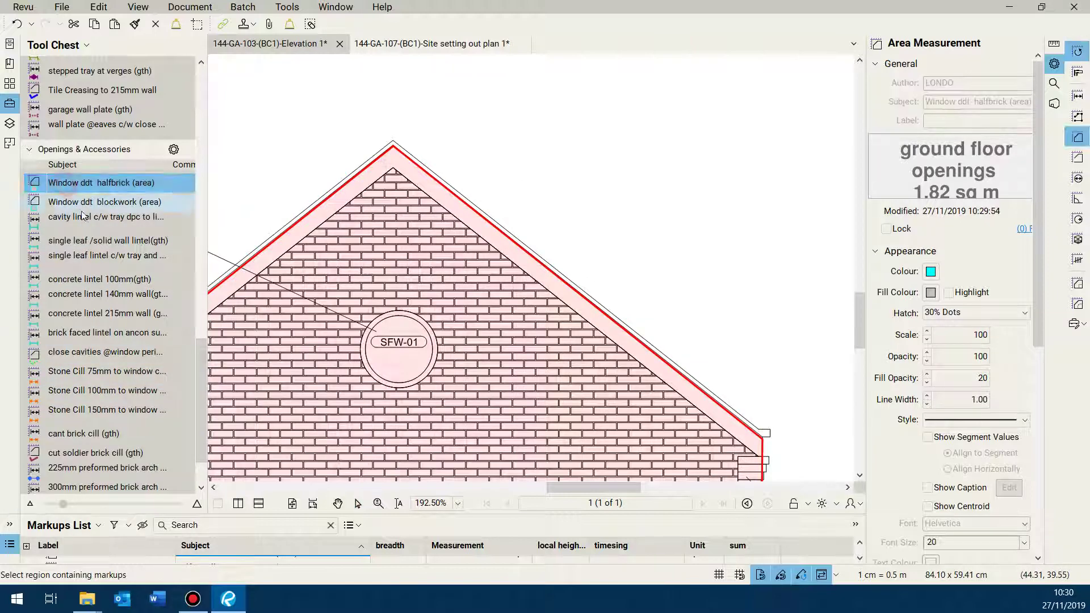
scroll(362, 349, up, 3)
click(358, 352)
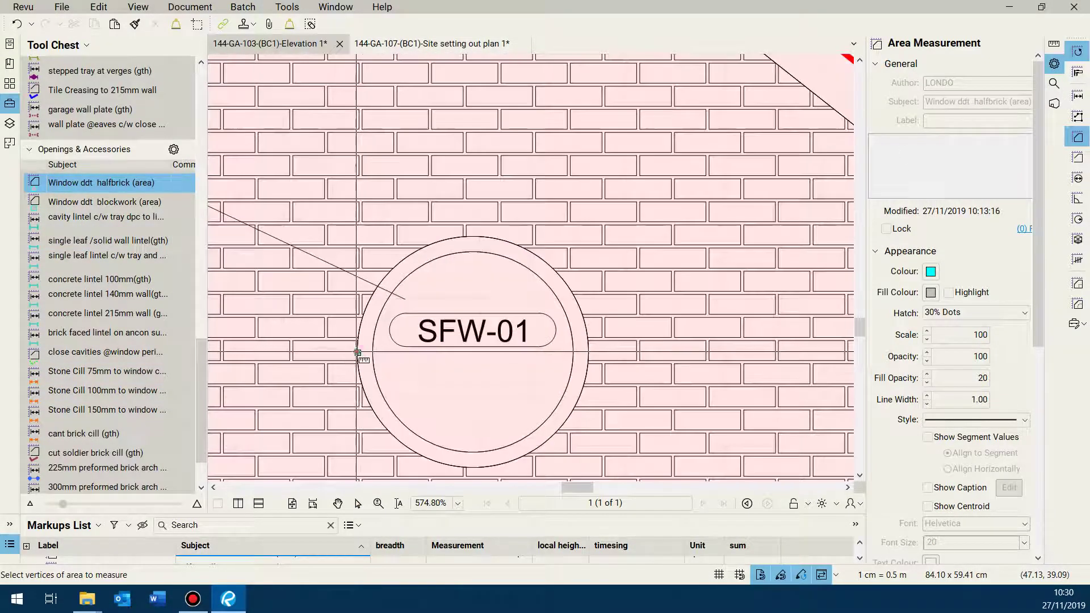
click(474, 237)
click(588, 344)
scroll(479, 462, down, 1)
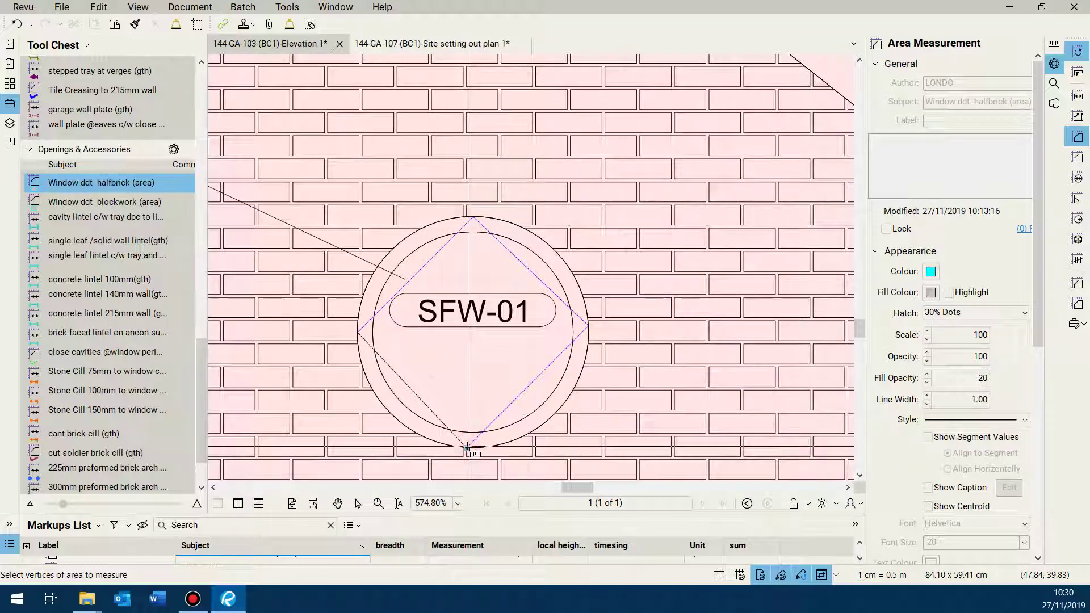
double_click(466, 448)
scroll(473, 375, down, 2)
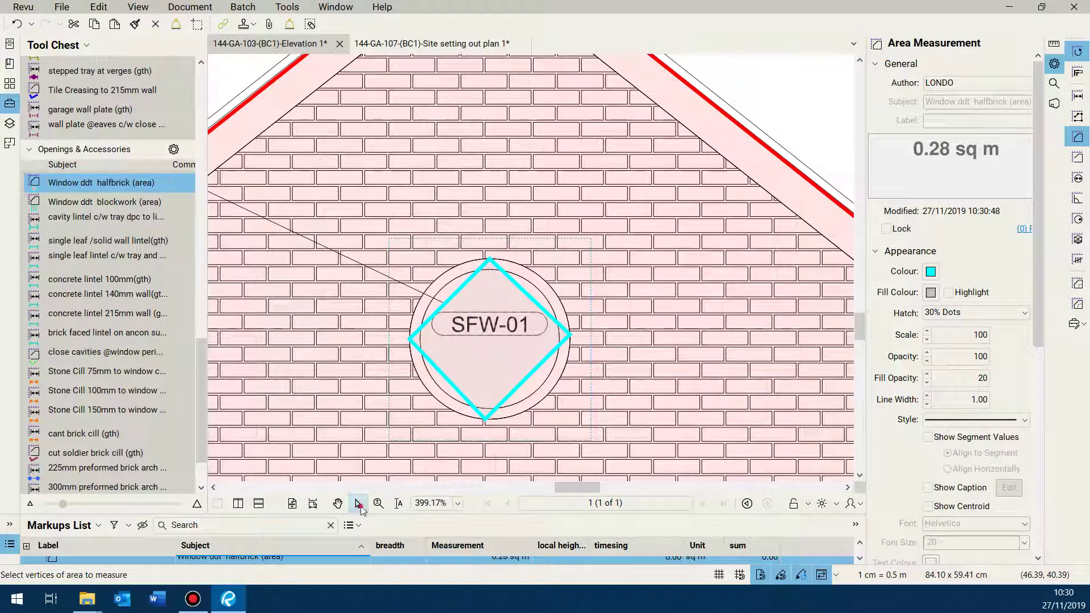
click(359, 504)
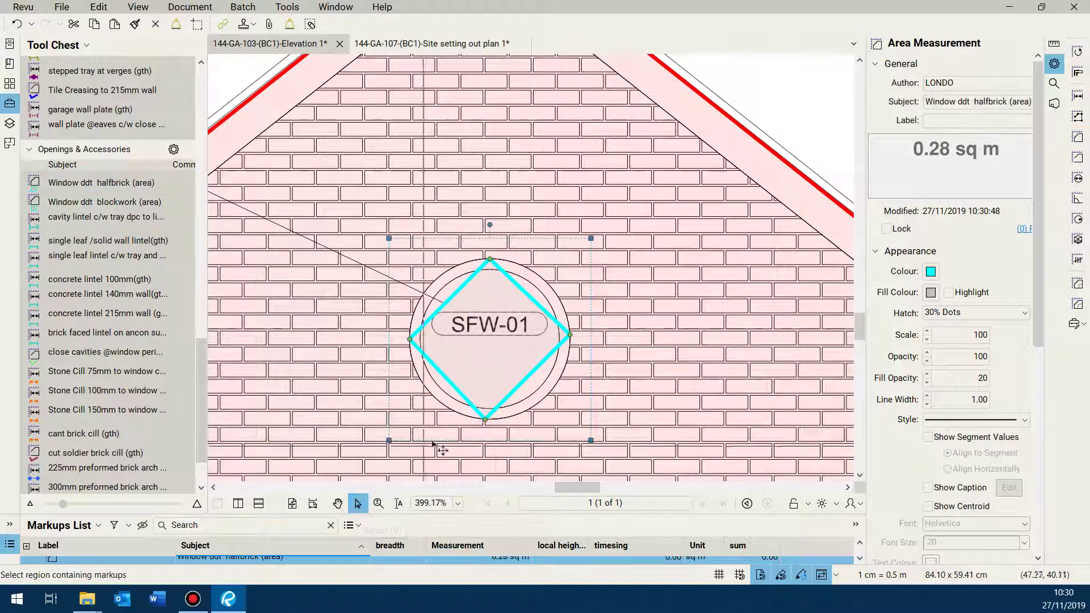
- Convert all four sides of the SFW-01 Window ddt halfbrick area to arcs to follow the circular window's outline
right_click(522, 296)
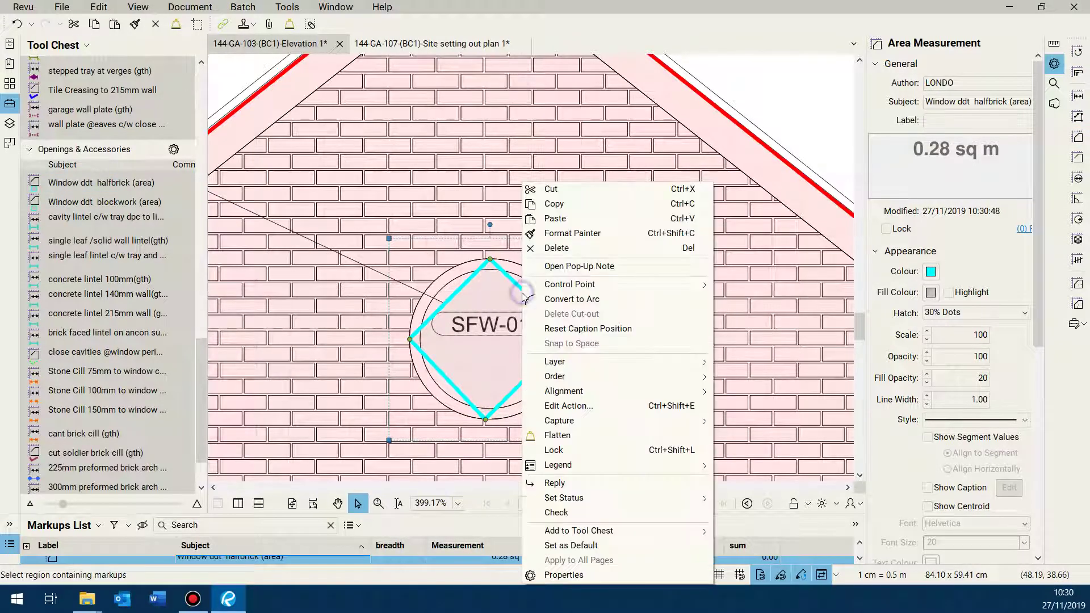
click(567, 301)
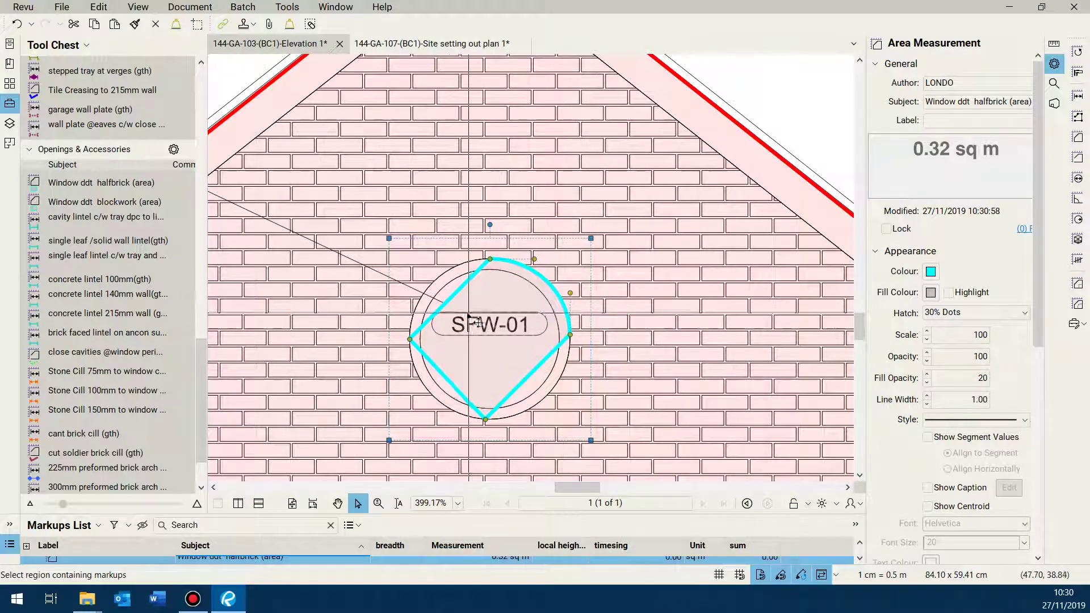
right_click(446, 302)
click(509, 303)
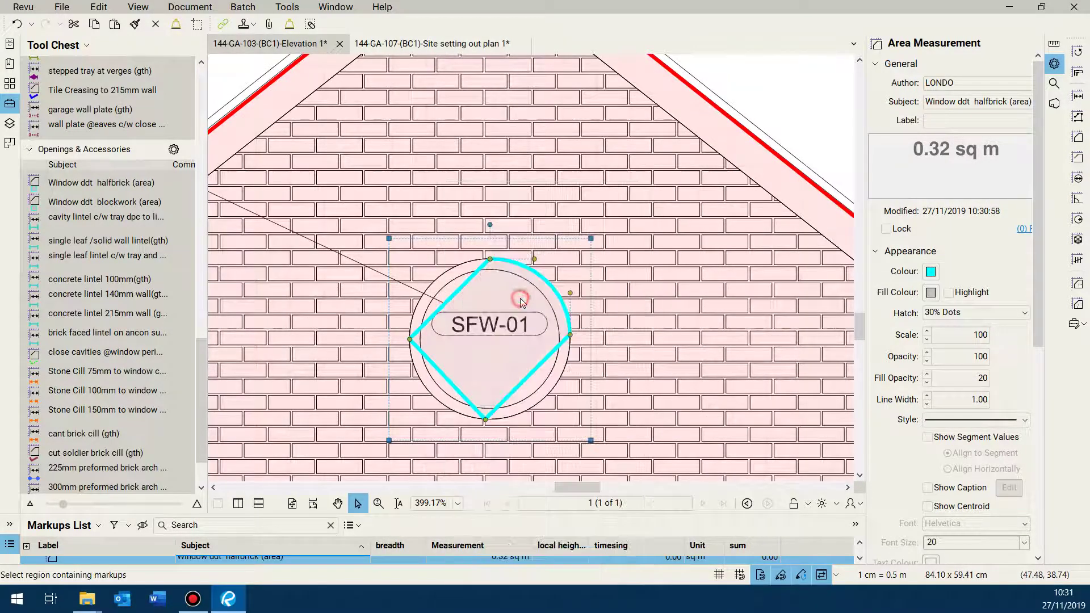
right_click(444, 376)
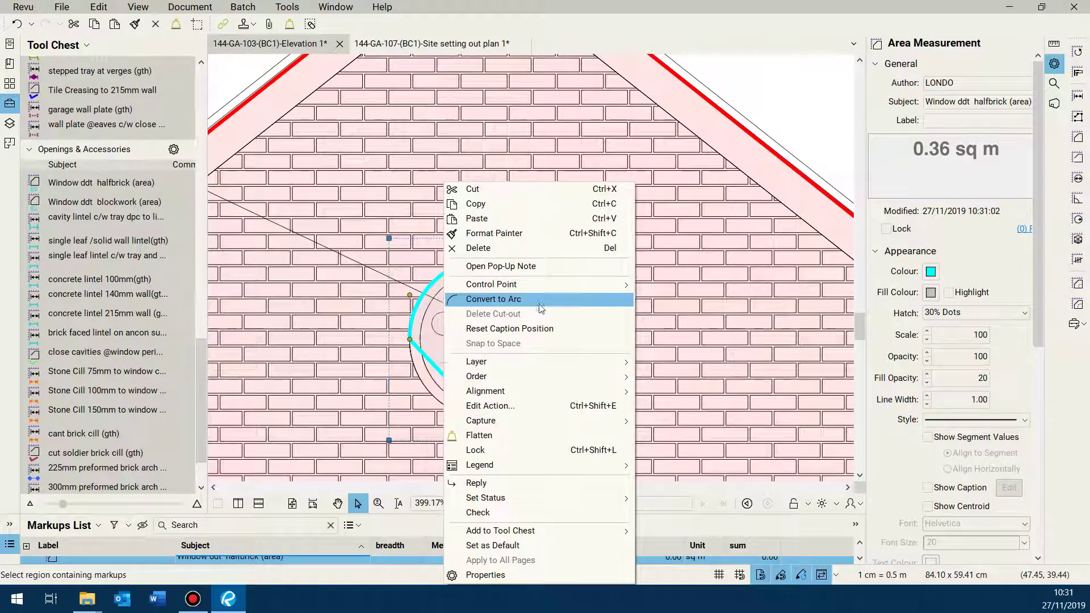
click(509, 300)
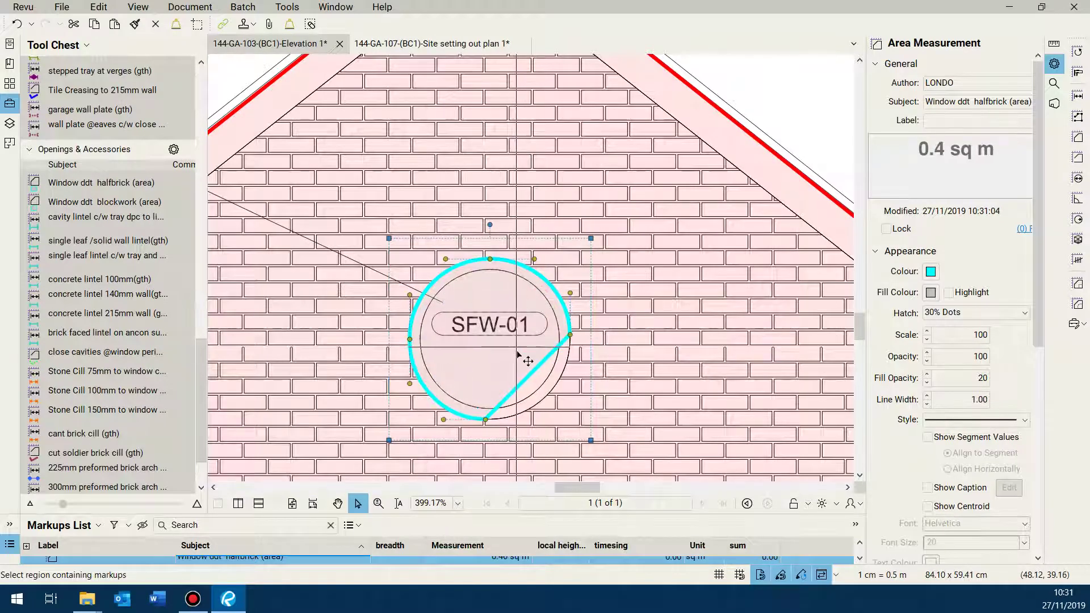
right_click(526, 378)
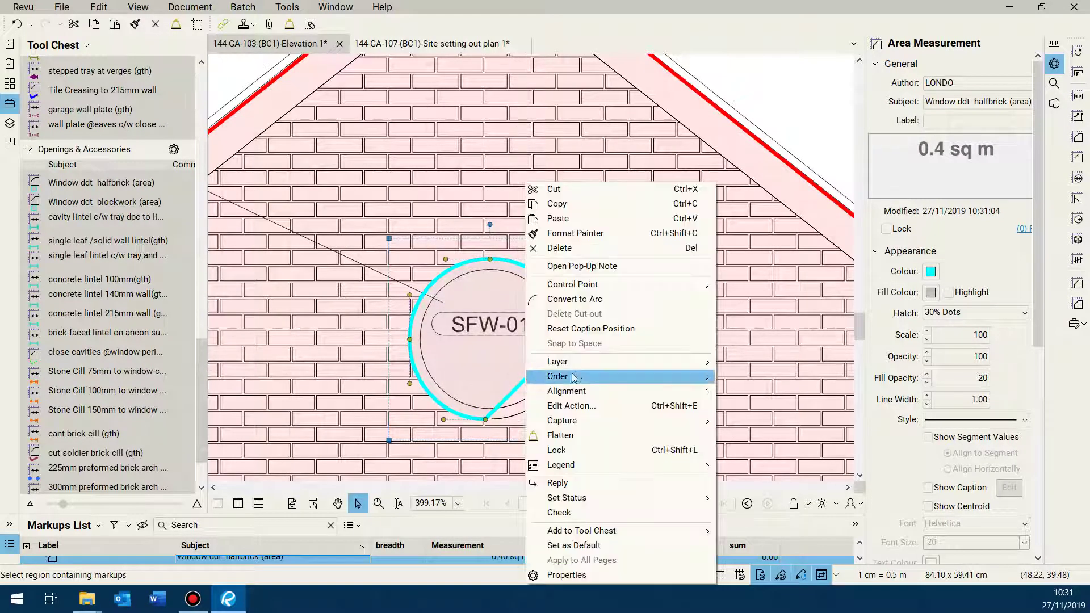
click(618, 299)
- Adjust the arc control point at the upper right of the SFW-01 area to fit the circular window's outline
scroll(452, 304, up, 4)
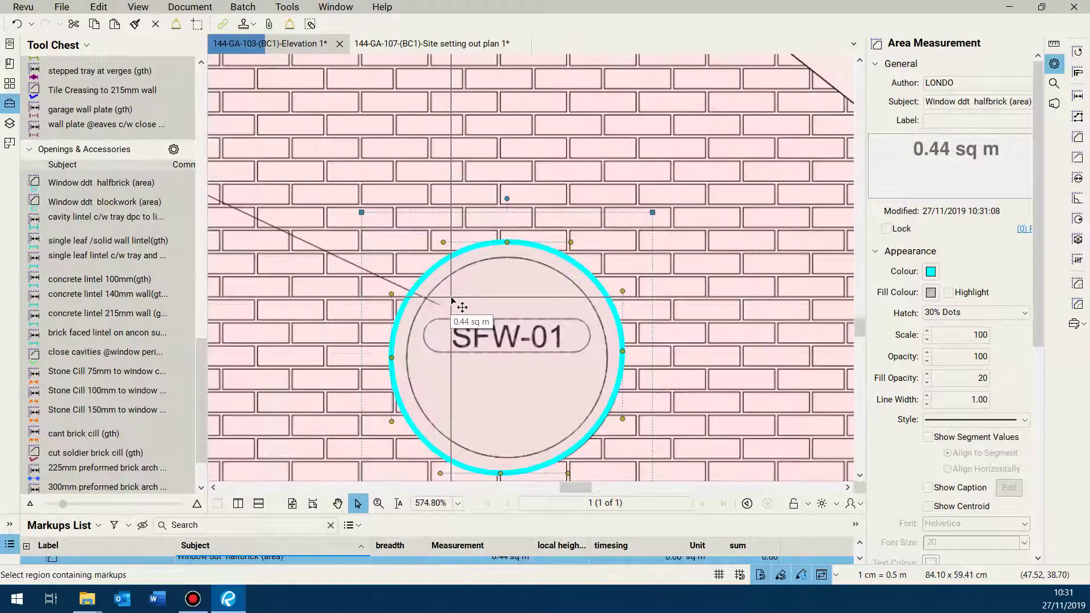
scroll(453, 301, down, 2)
scroll(499, 302, up, 5)
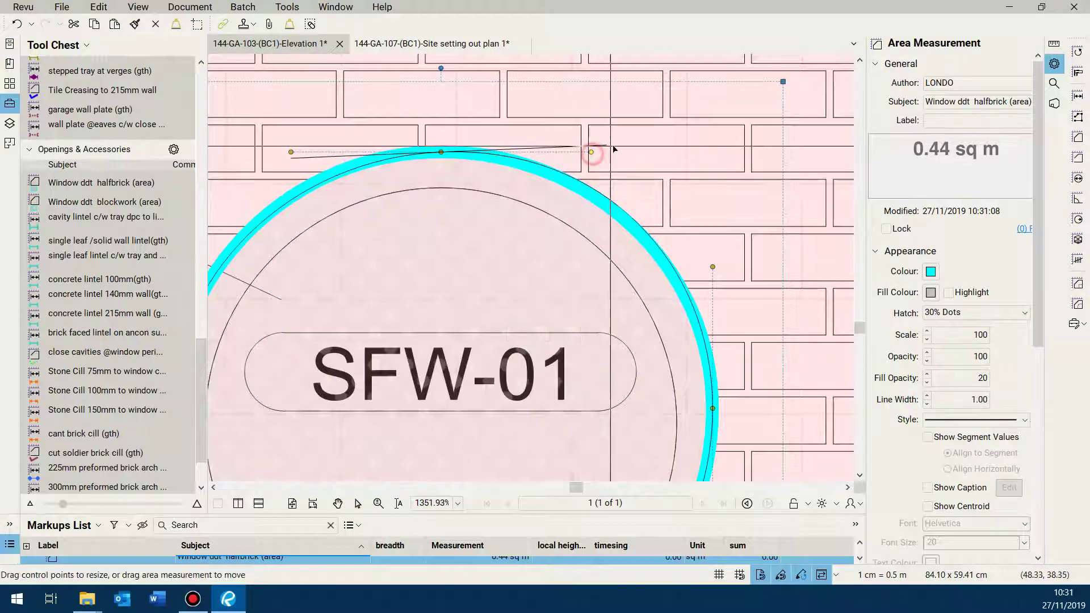
drag(660, 138, 622, 159)
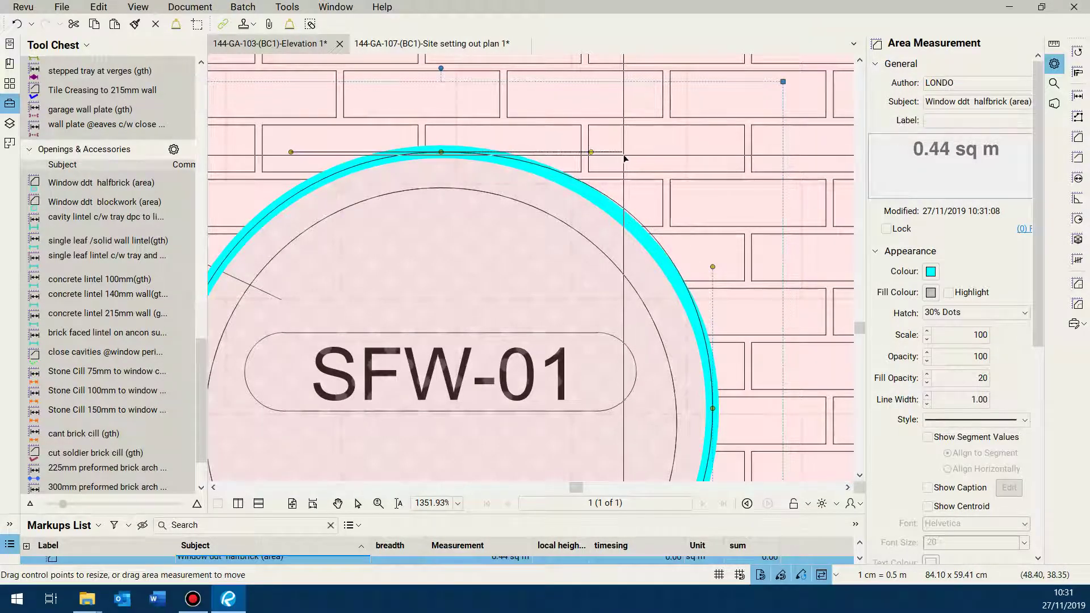
scroll(623, 193, down, 5)
scroll(622, 193, down, 2)
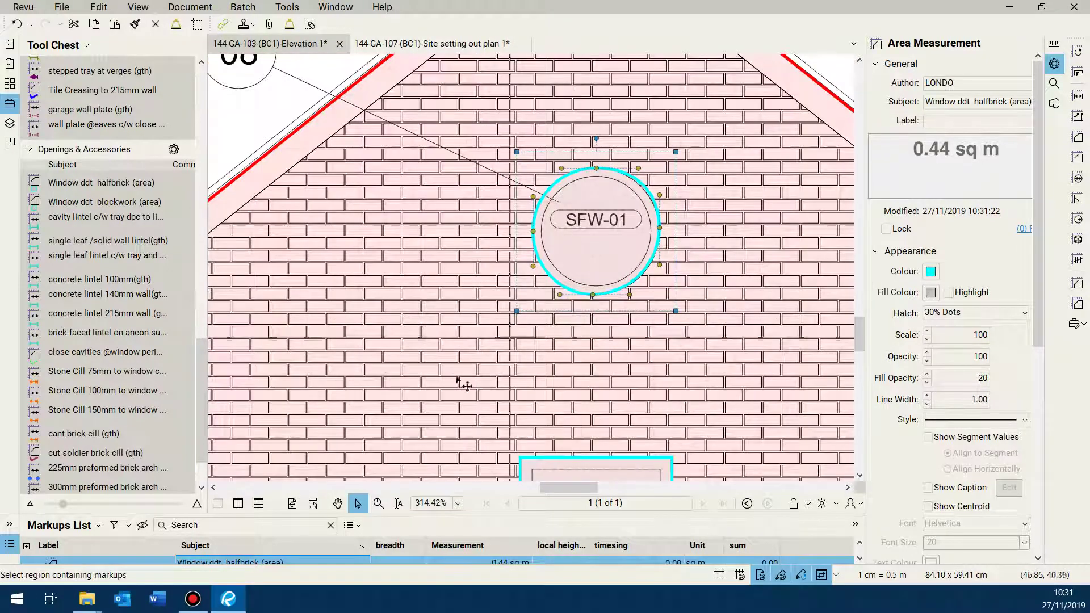
- Label the SFW-01 deduction in the markups list as "circular opening first floor"
drag(485, 514, 386, 378)
click(104, 562)
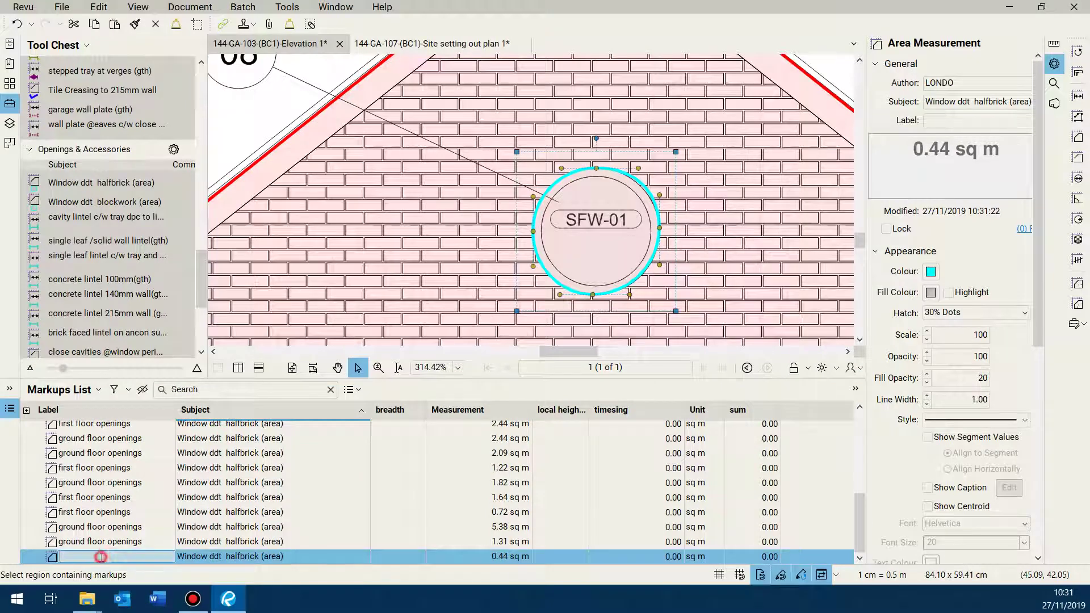
text(circul)
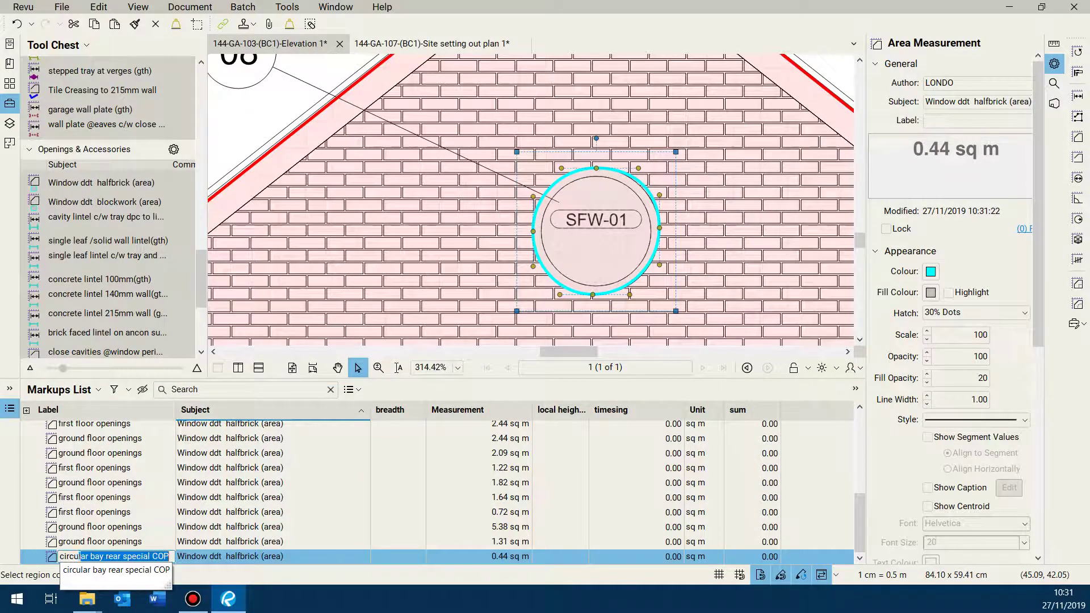
text(ar opening first floor)
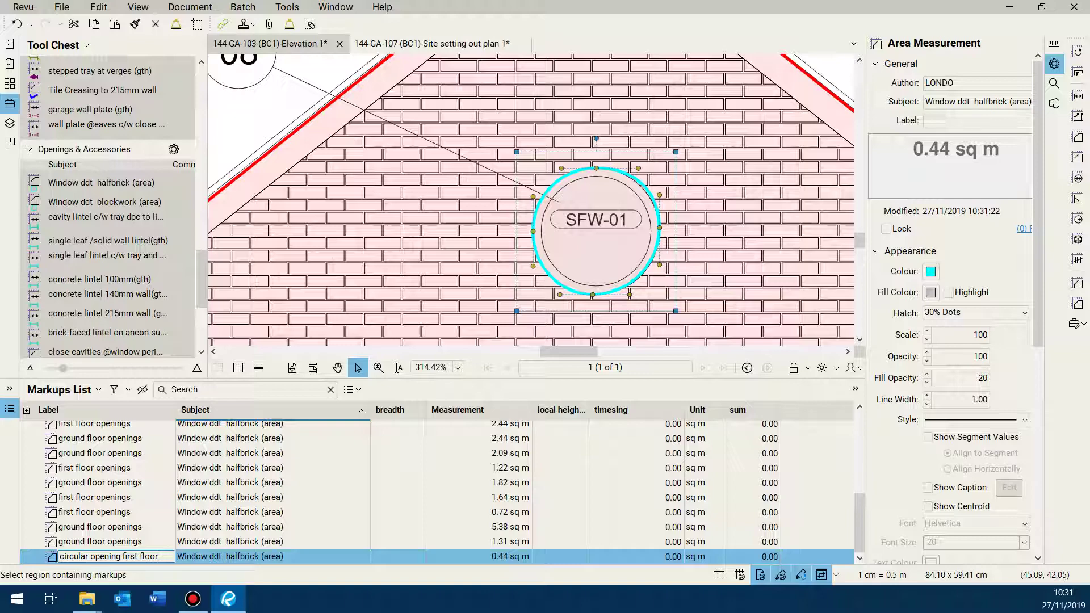
key(Return)
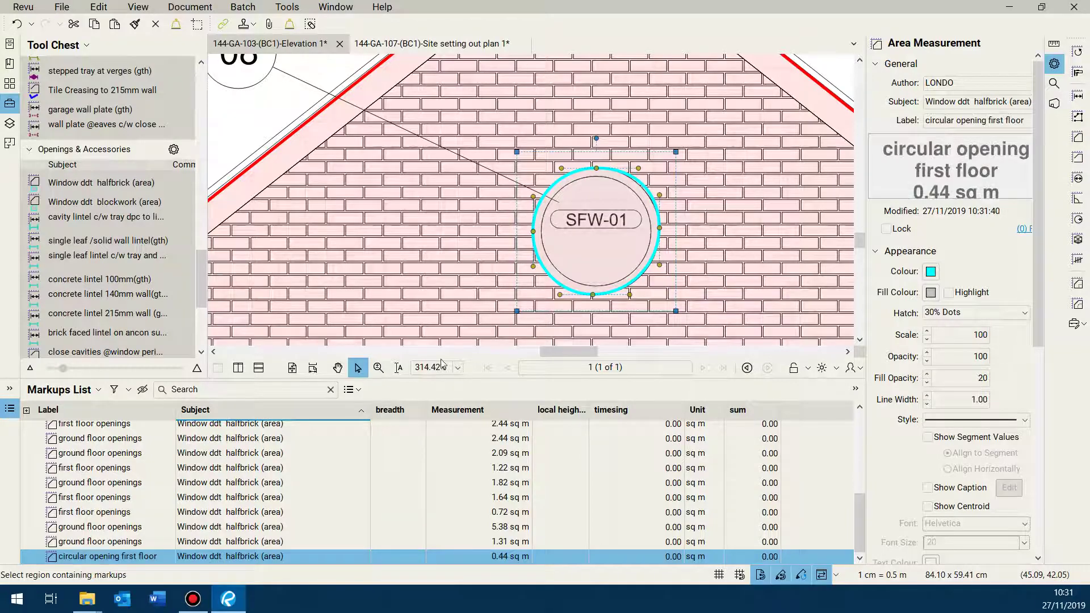
drag(443, 379, 460, 522)
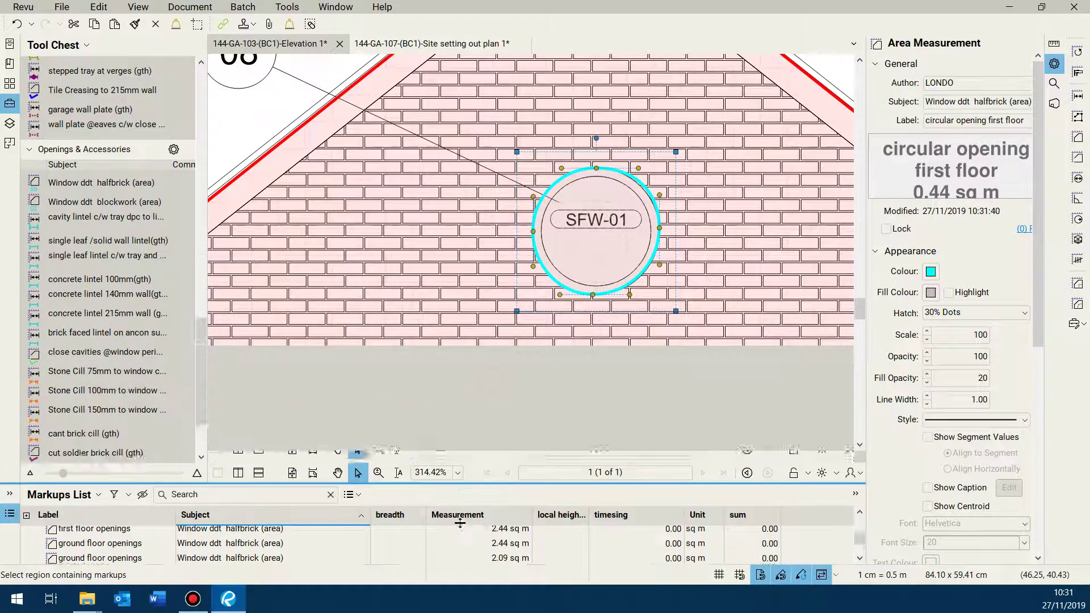
- Review the window and door deductions across the elevations, looking closely at front elevation windows FFW-01 and GFW-02
scroll(480, 339, down, 5)
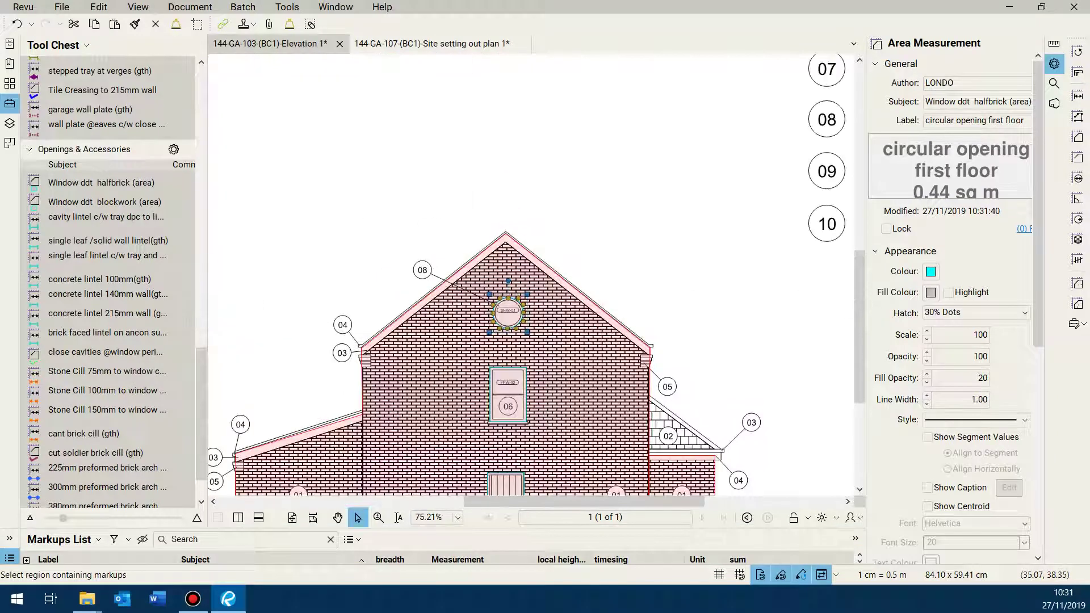
scroll(480, 338, down, 3)
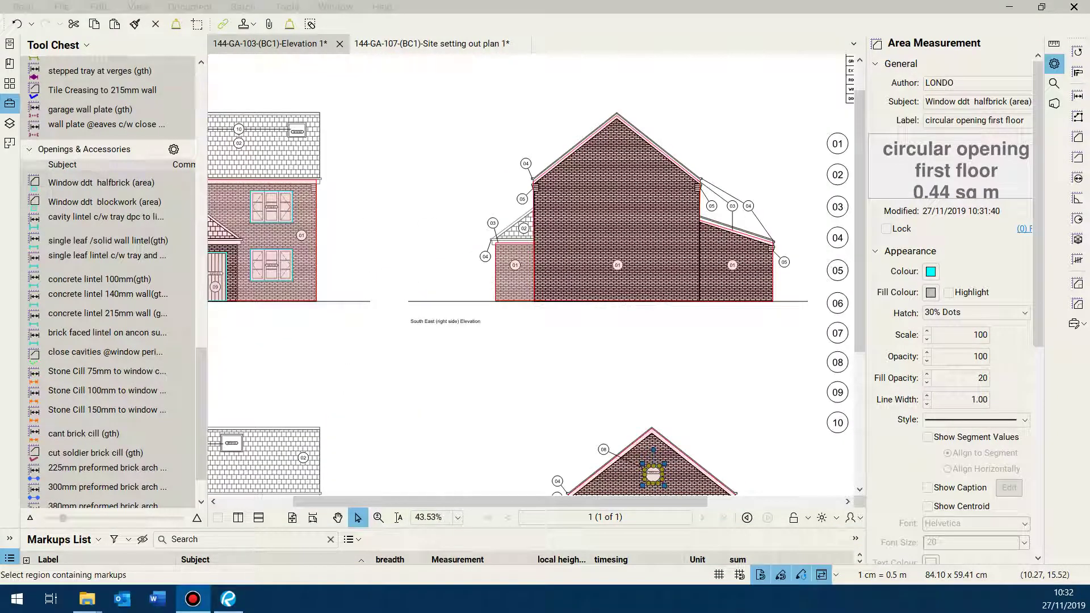
scroll(374, 195, down, 1)
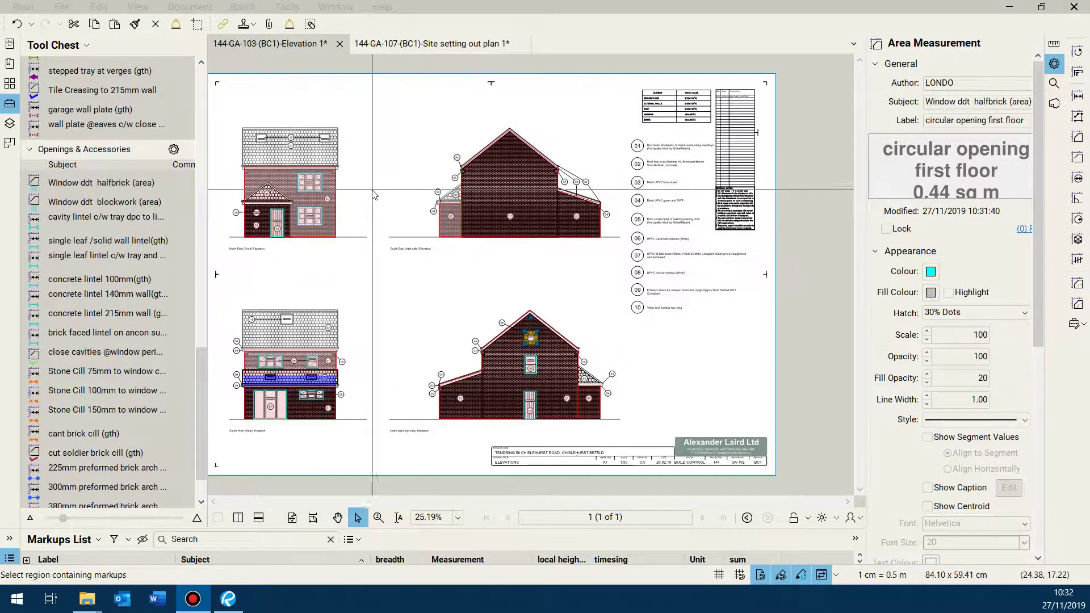
scroll(266, 205, up, 4)
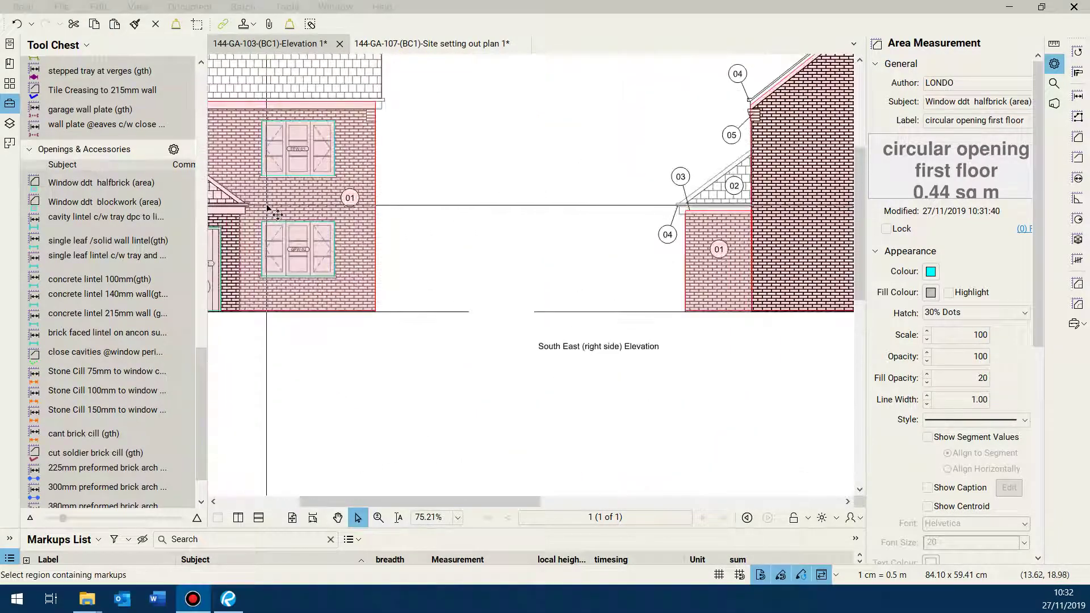
scroll(266, 208, up, 3)
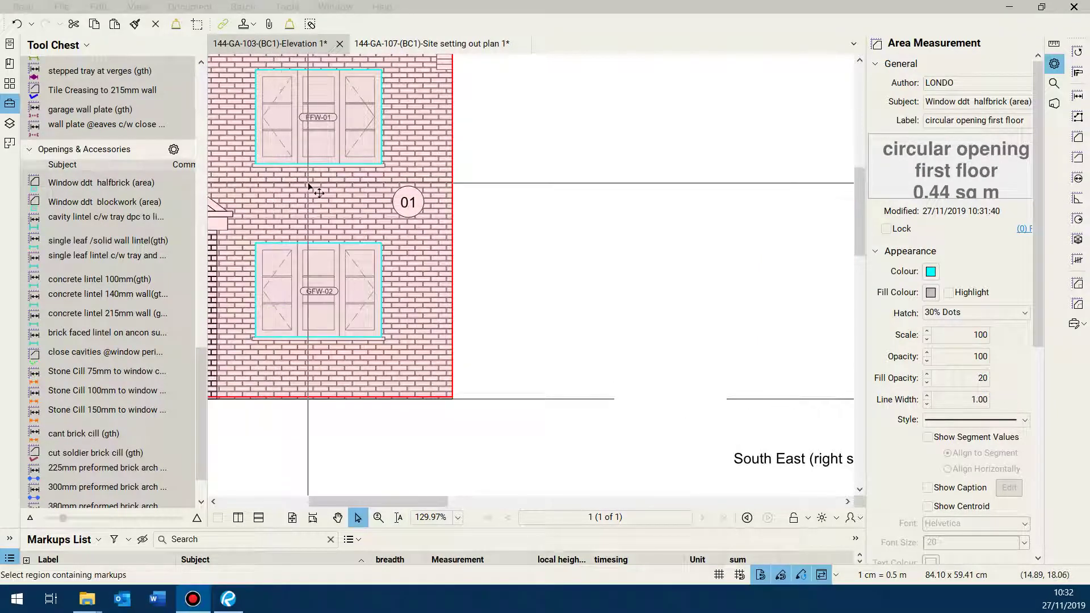
scroll(308, 187, down, 5)
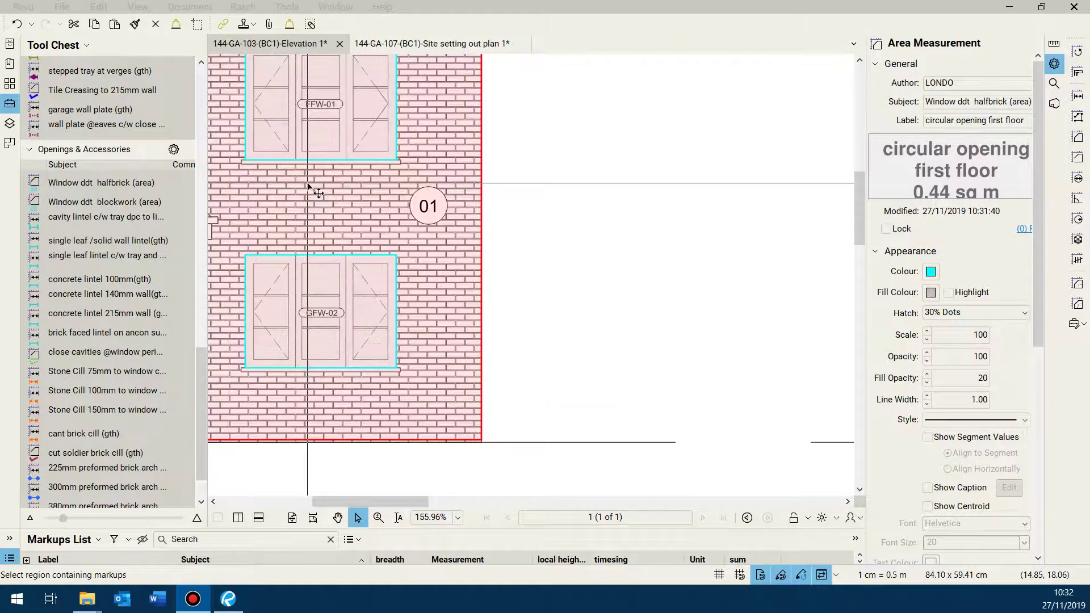
scroll(439, 172, down, 3)
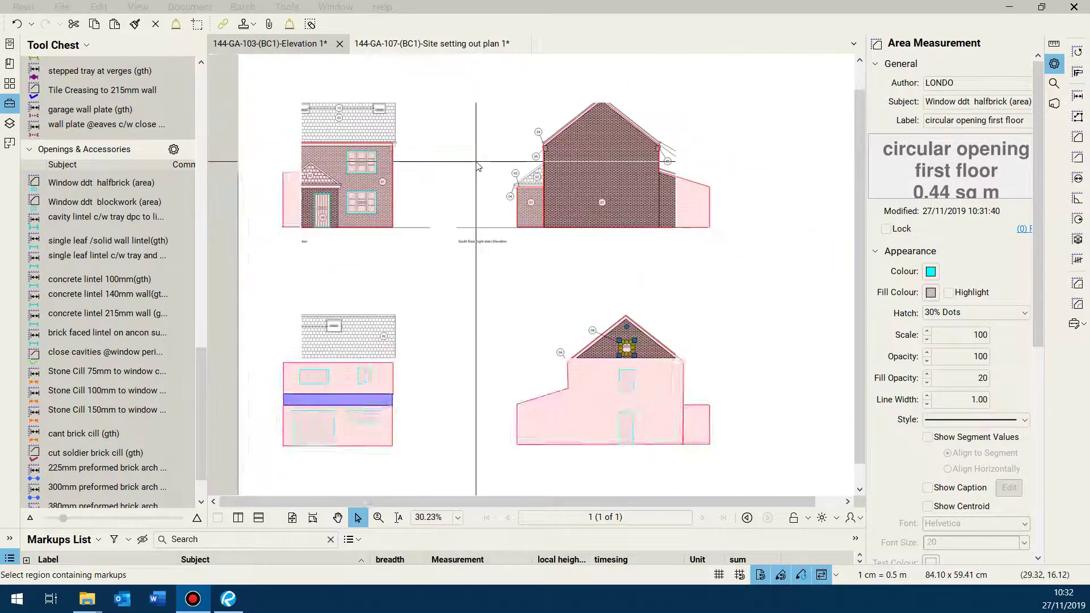
scroll(468, 164, up, 2)
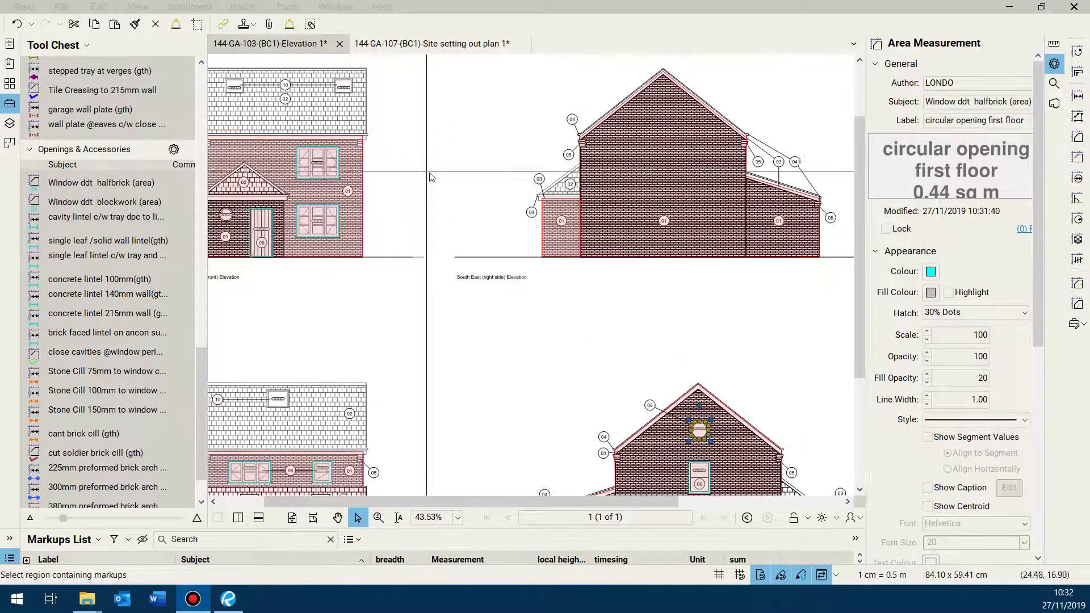
scroll(420, 175, up, 2)
scroll(404, 182, up, 2)
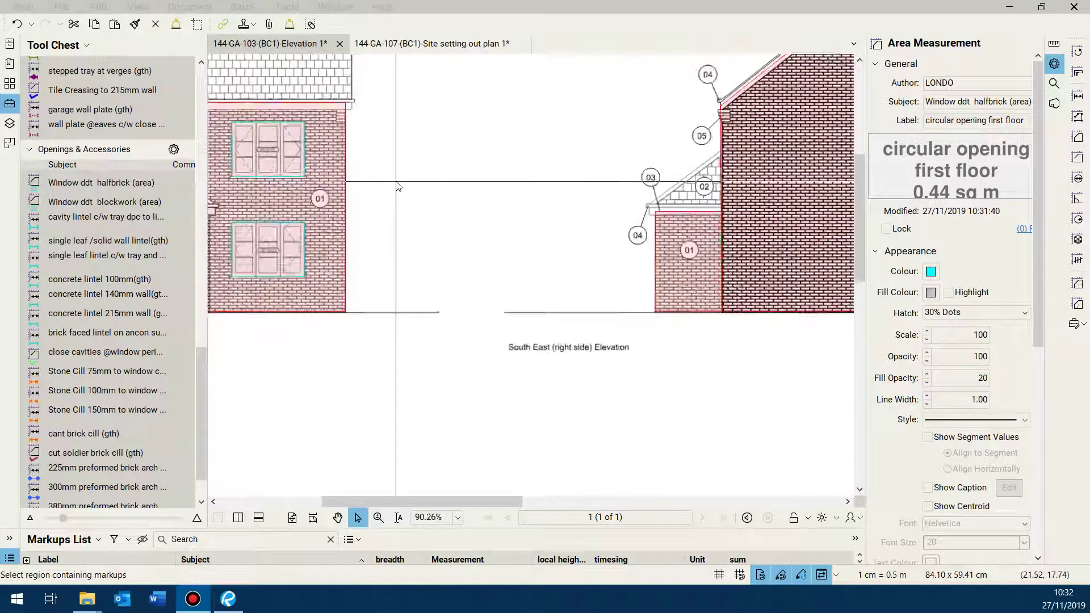
- Copy the Window ddt halfbrick areas of windows FFW-01 and GFW-02 on the front elevation together
click(260, 180)
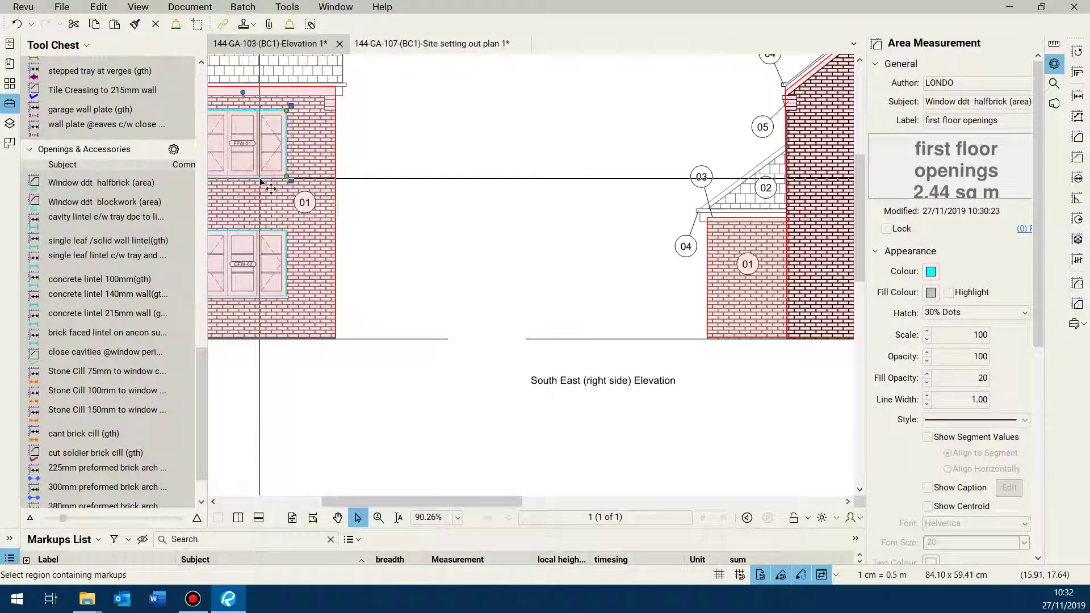
shift+click(269, 303)
shift+click(269, 303)
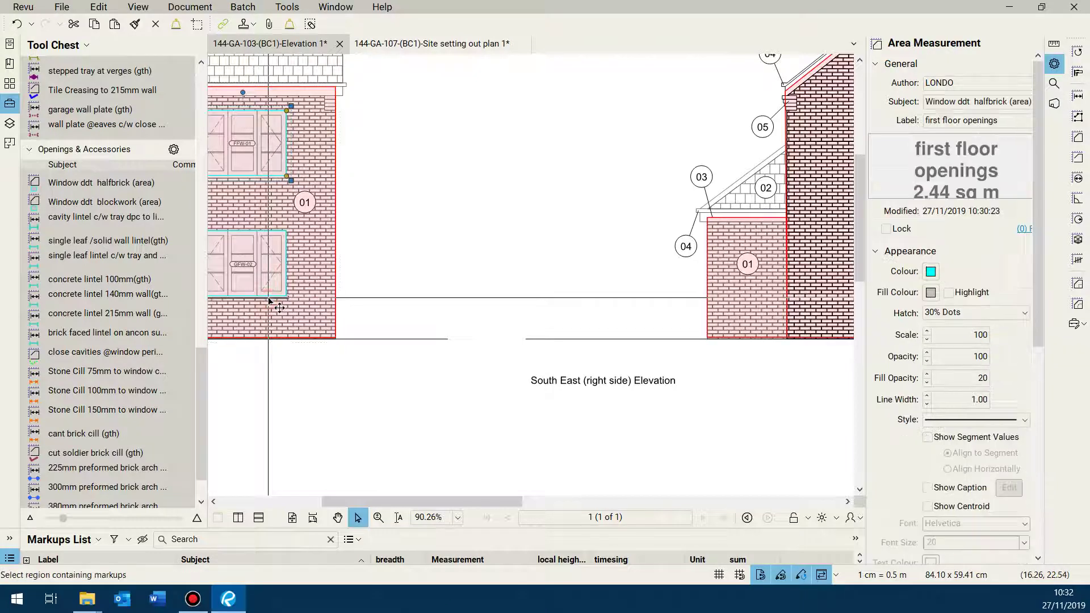
scroll(270, 301, up, 3)
shift+click(271, 300)
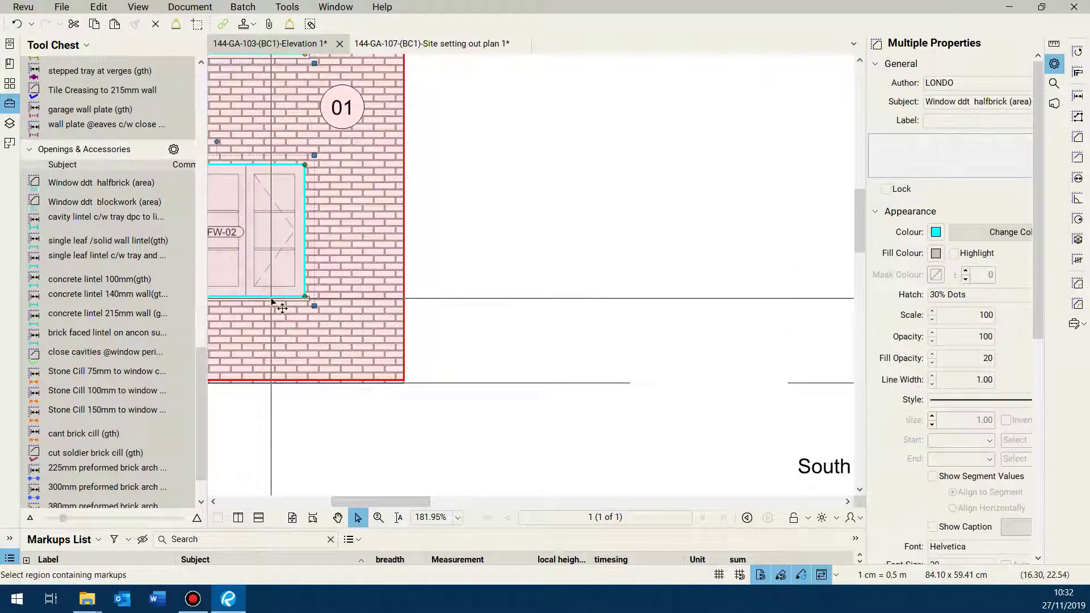
scroll(278, 303, down, 3)
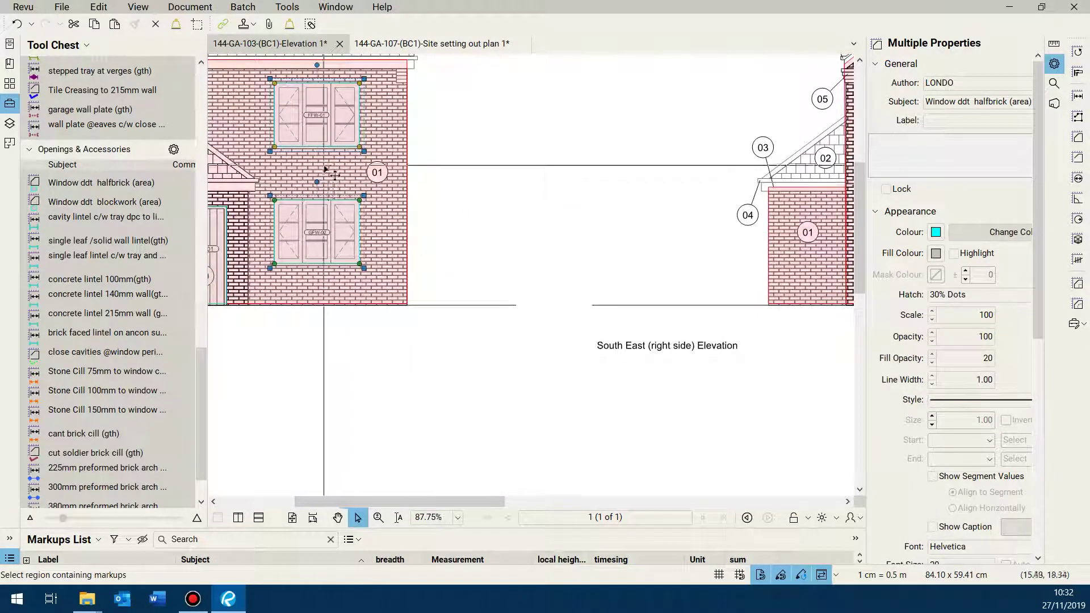
scroll(346, 255, up, 7)
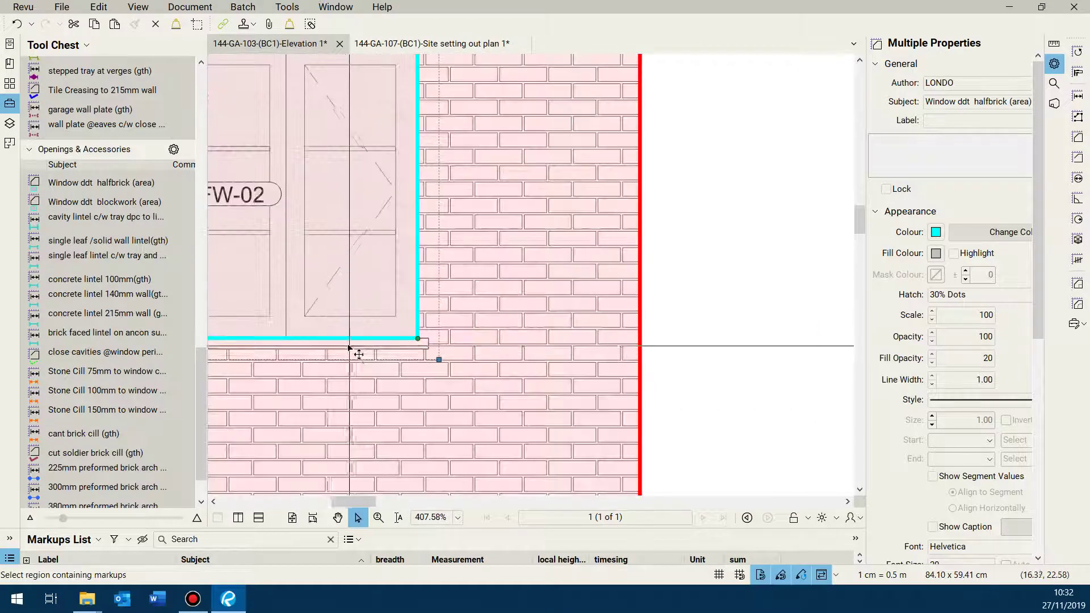
right_click(347, 340)
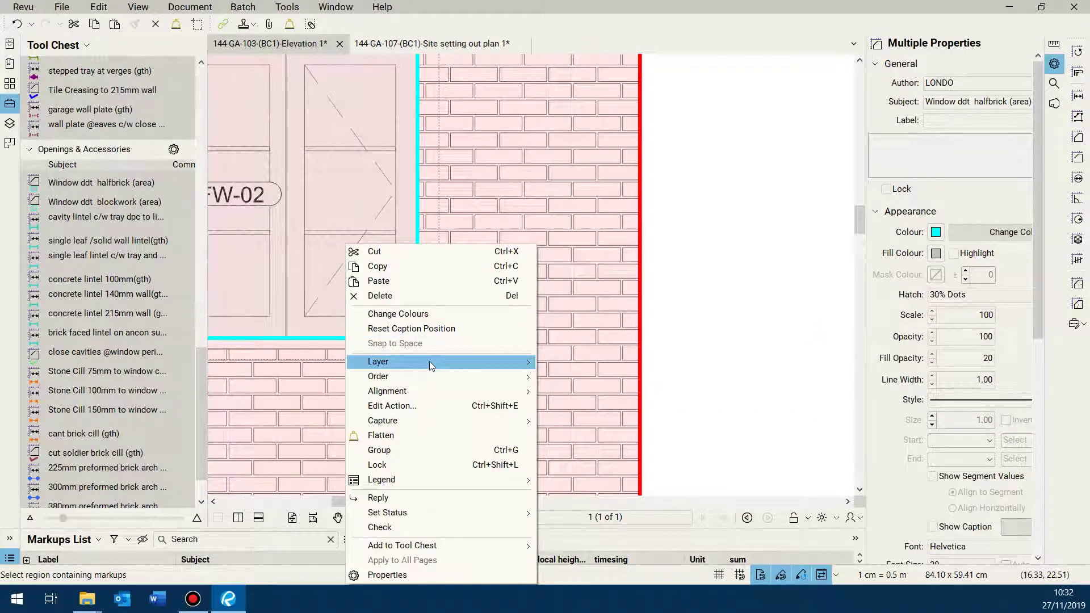
click(409, 269)
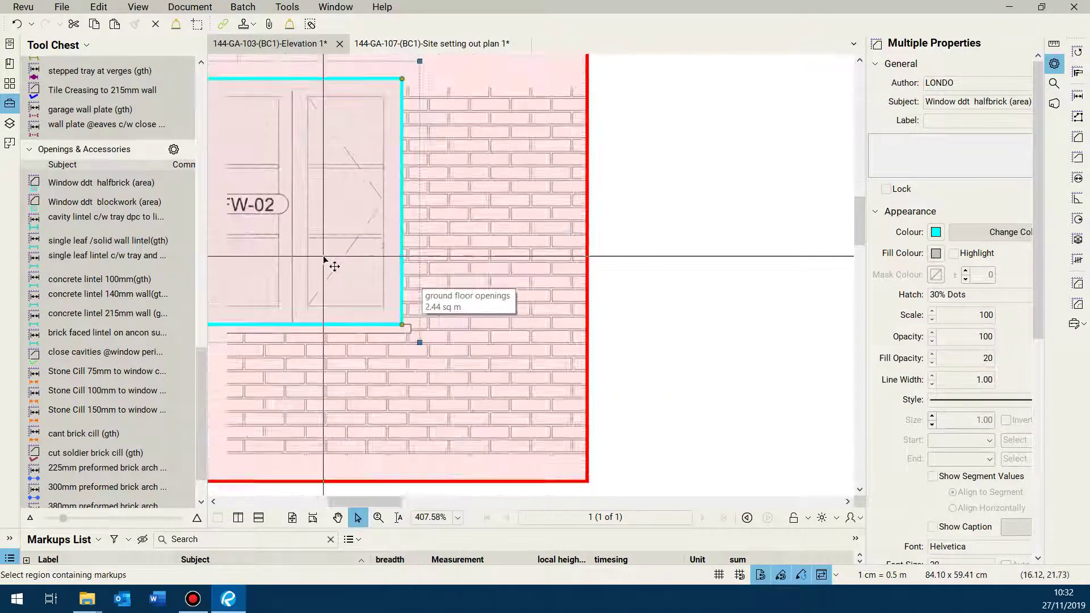
- Paste the two copied window deduction areas onto the main gable wall of the South East (right side) elevation
scroll(409, 275, down, 7)
scroll(542, 260, up, 4)
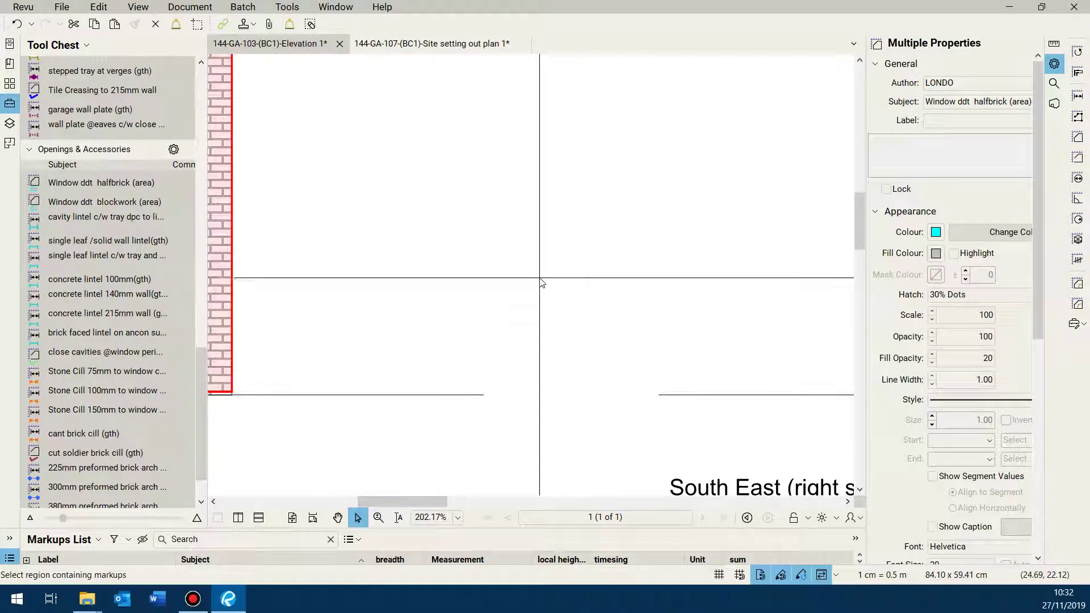
right_click(539, 278)
scroll(468, 305, down, 6)
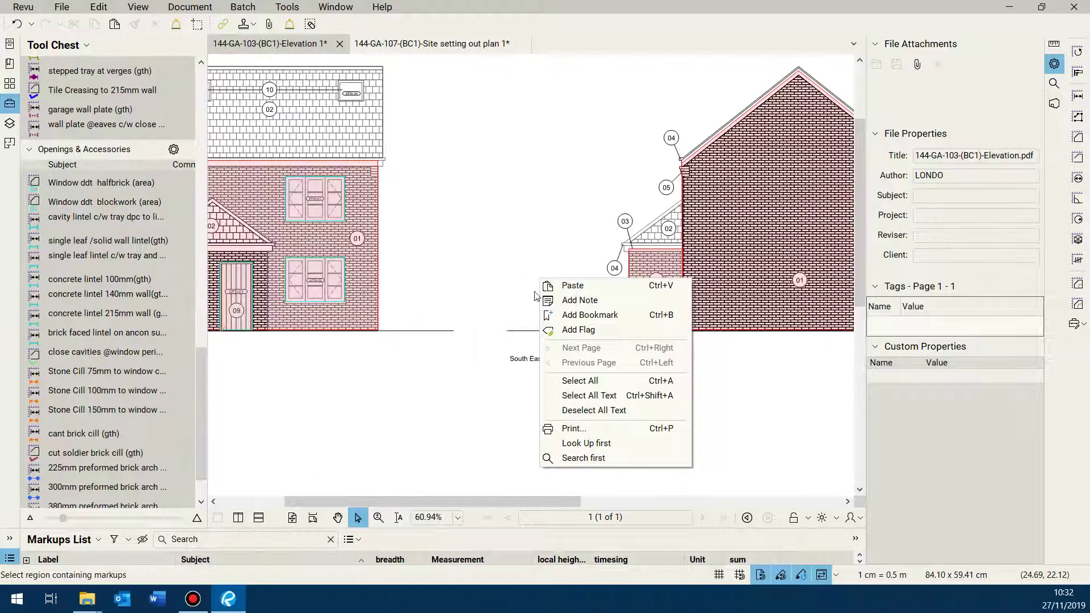
scroll(318, 240, down, 2)
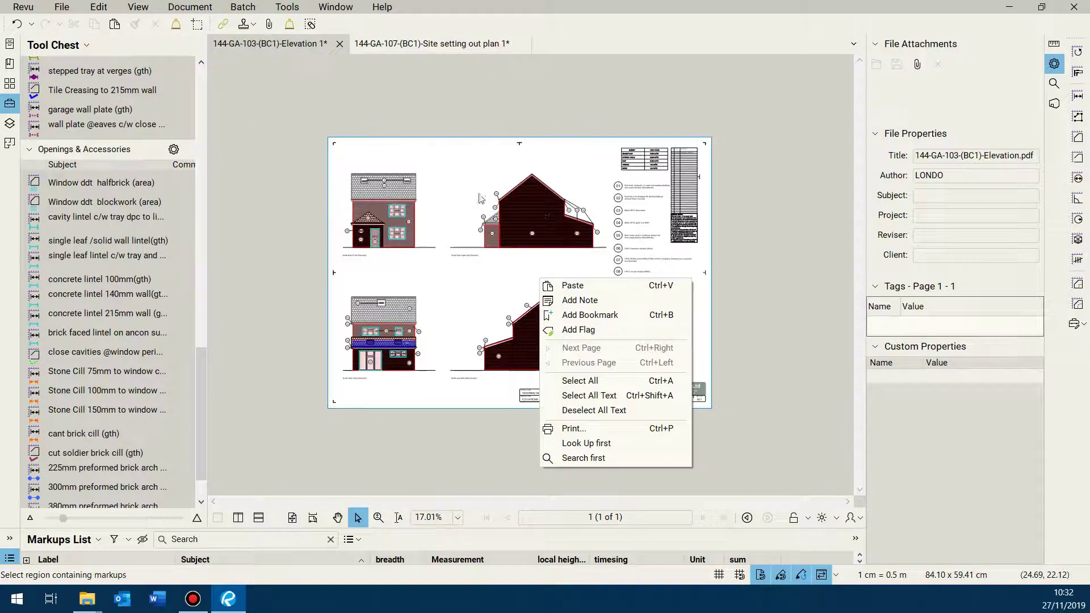
scroll(317, 240, up, 4)
scroll(317, 240, up, 3)
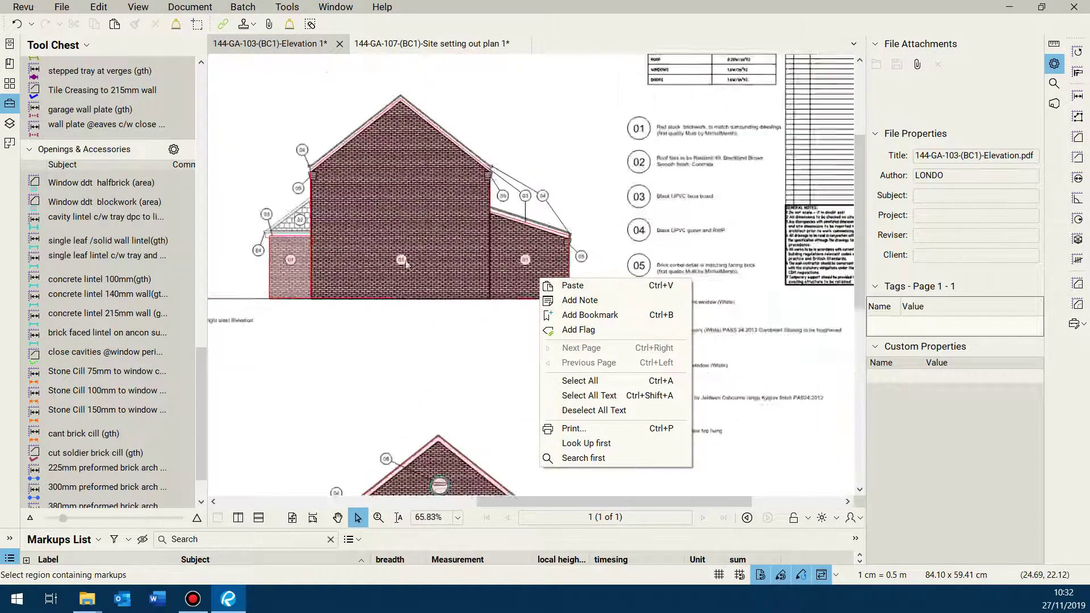
click(349, 264)
right_click(348, 263)
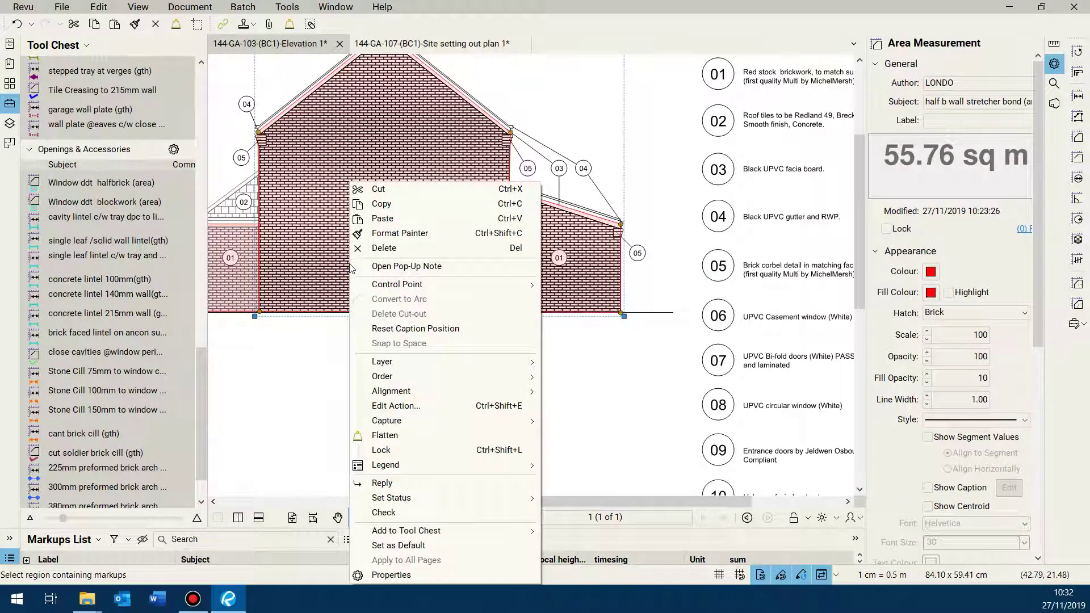
click(380, 222)
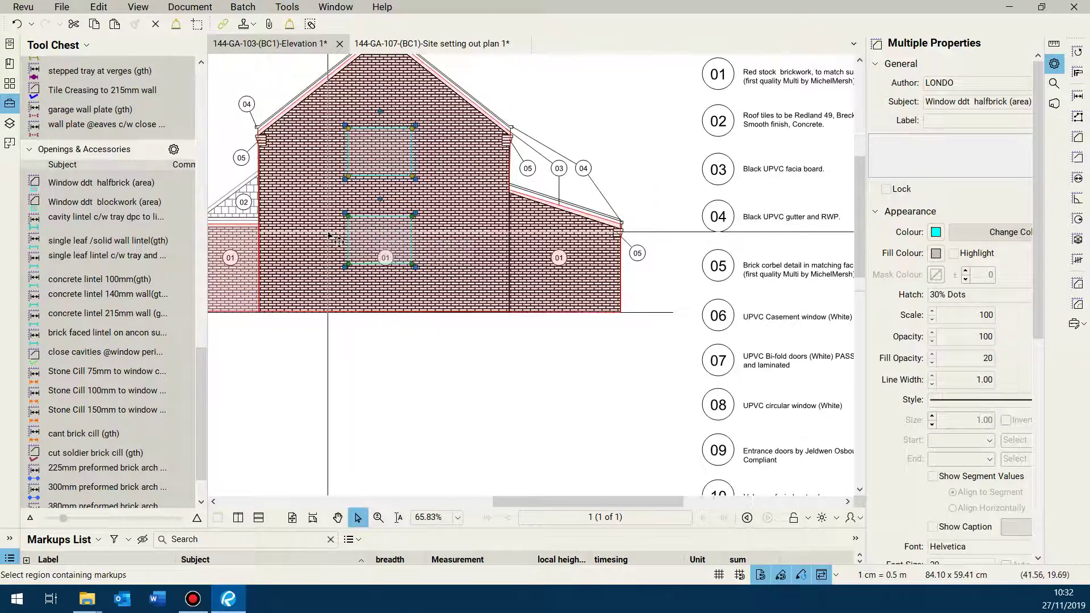
- Undo the pasting of the two window deduction areas on the South East (right side) elevation
scroll(330, 235, up, 3)
scroll(329, 235, down, 9)
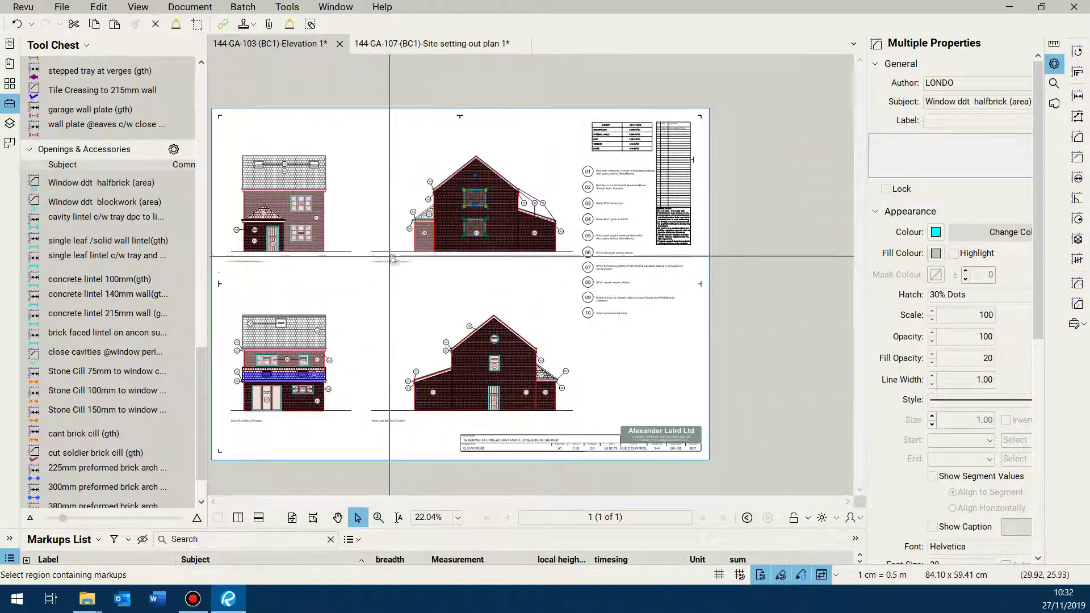
scroll(389, 253, up, 1)
scroll(523, 275, down, 1)
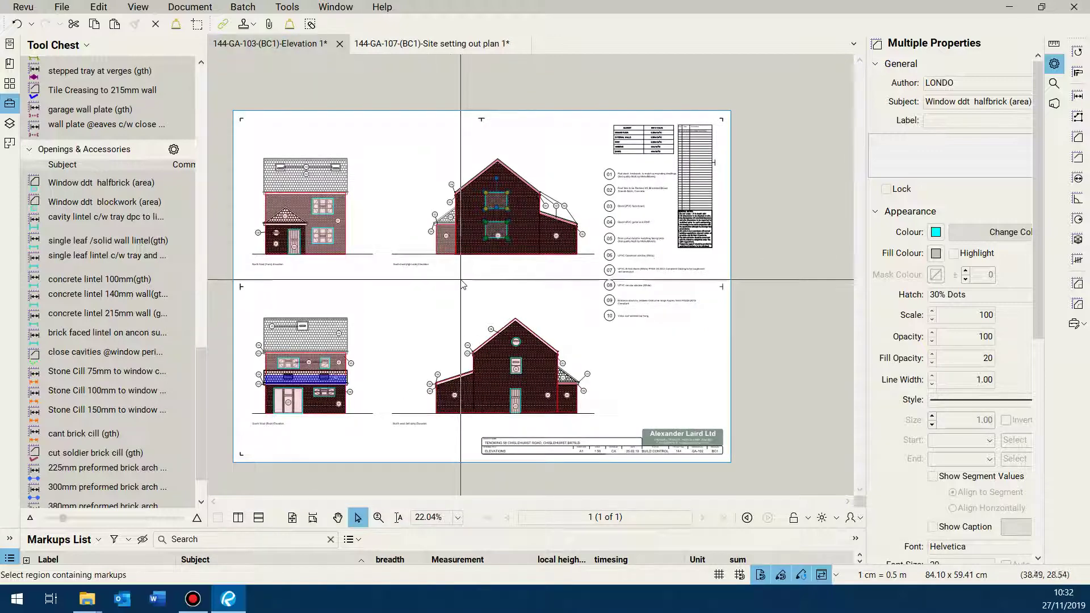
scroll(441, 293, up, 1)
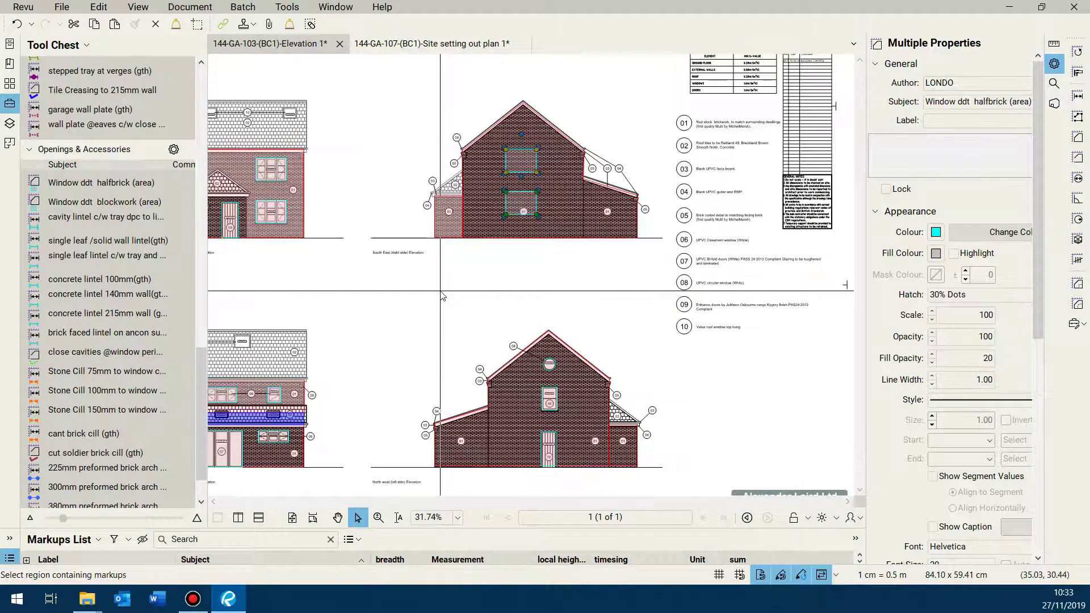
scroll(454, 284, down, 1)
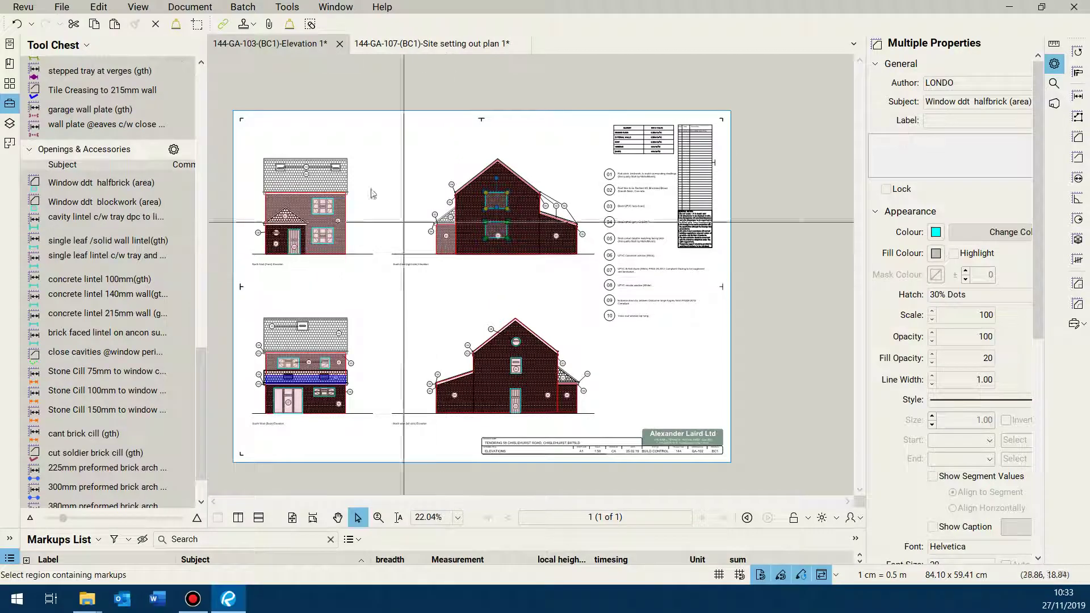
click(17, 24)
click(17, 24)
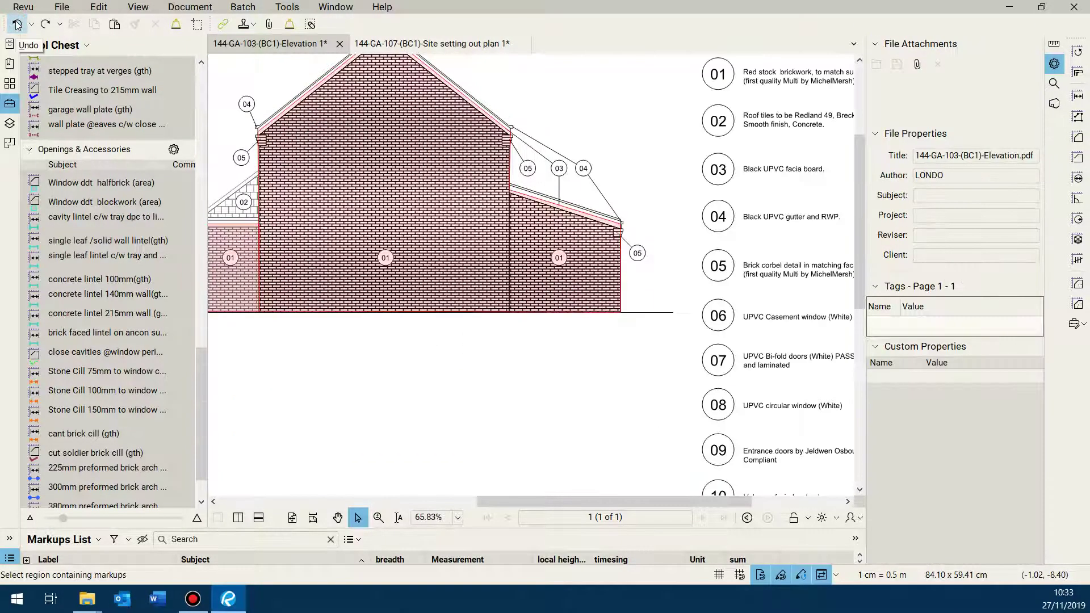
- Move the FFW-01 and GFW-02 deduction areas off the windows into the blank space between the front and right side elevations
scroll(567, 335, down, 5)
scroll(408, 322, up, 6)
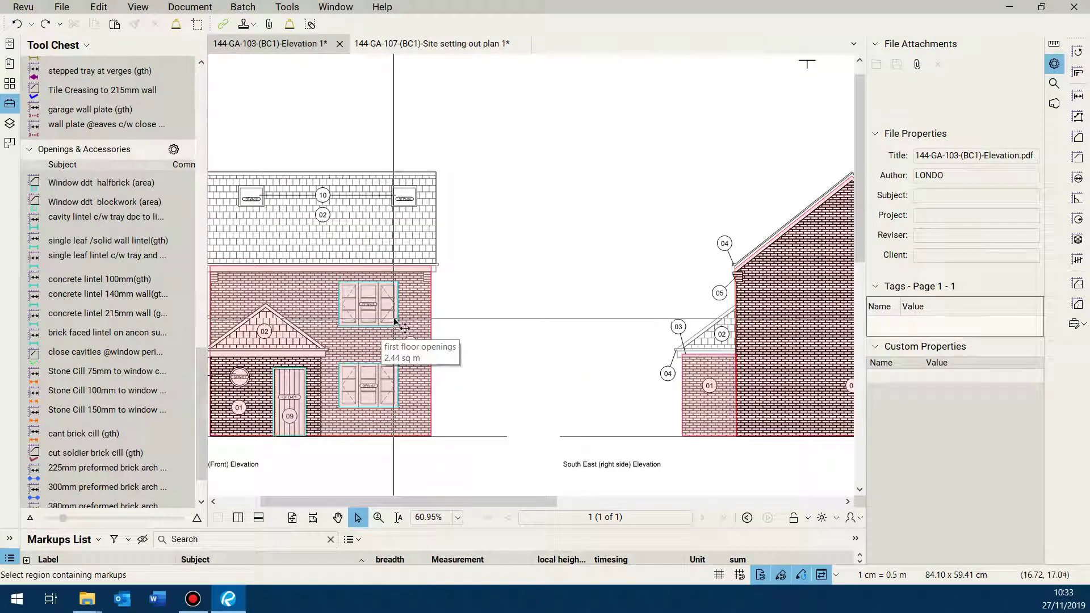
click(397, 319)
drag(397, 319, 594, 300)
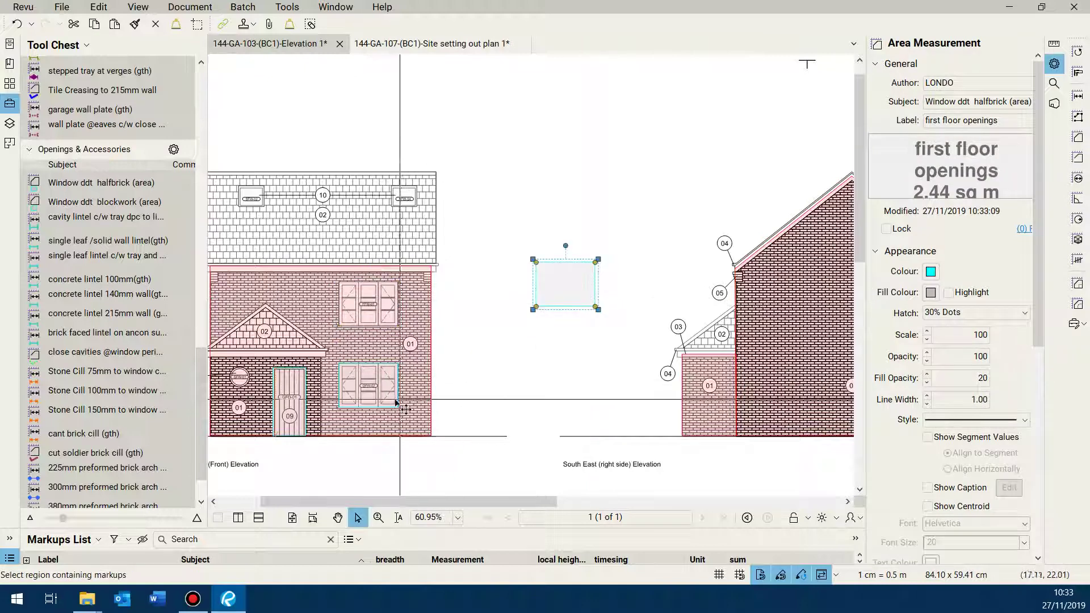
drag(395, 401, 591, 361)
drag(592, 379, 593, 379)
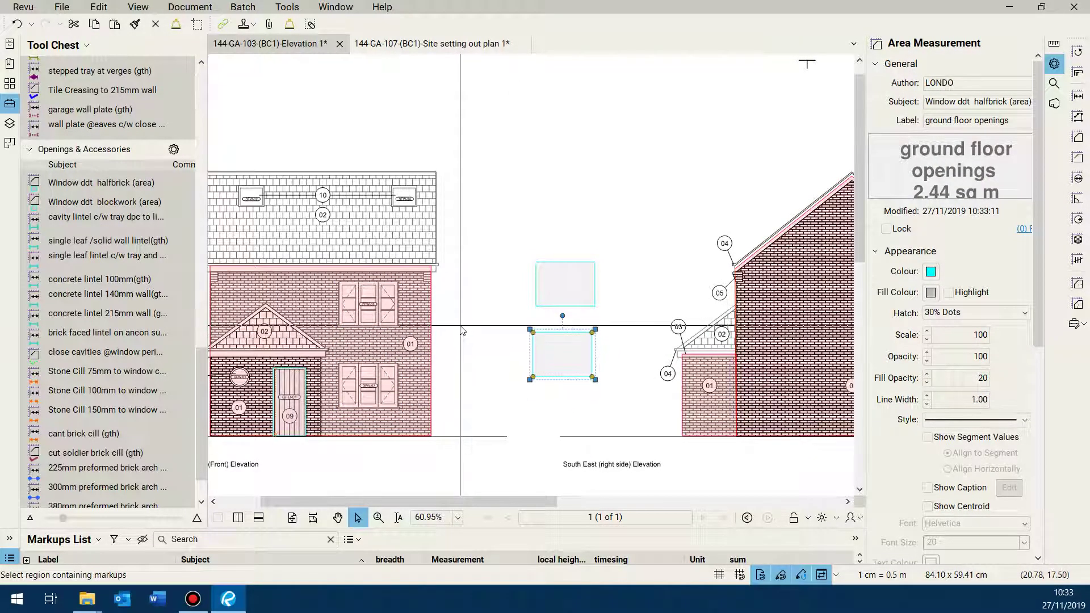
- Cut window FFW-01 out of the front elevation's half brick wall area with the Polygon Cut-Out tool
scroll(461, 330, down, 2)
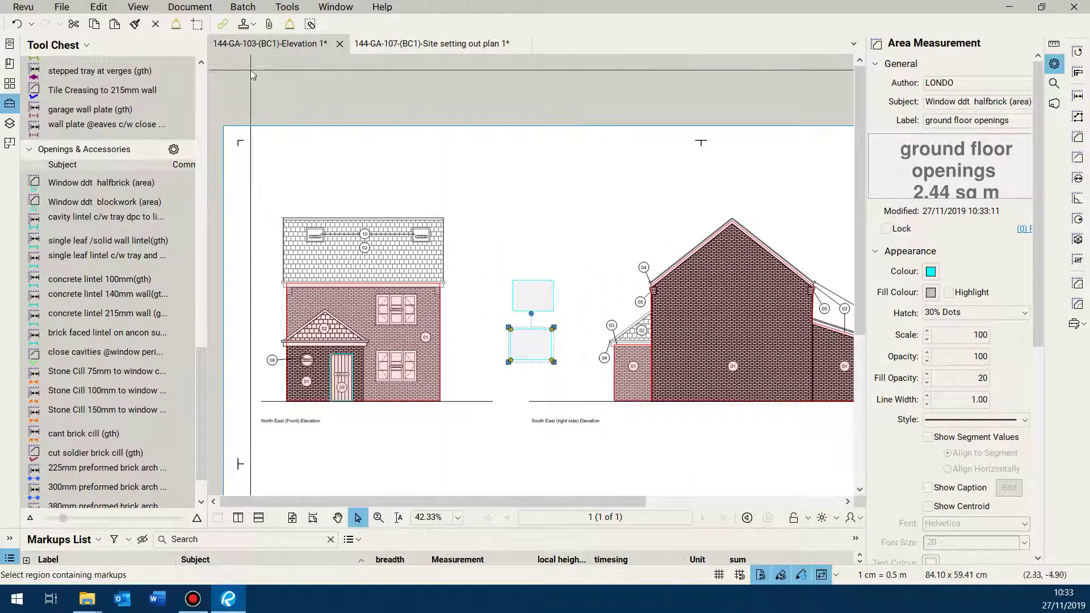
click(287, 7)
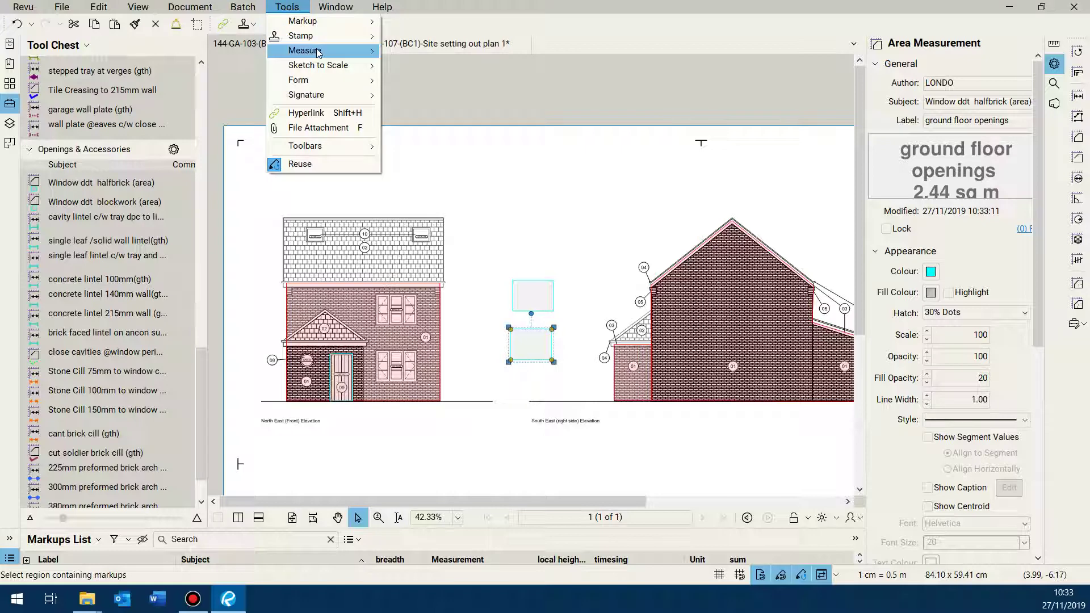
mouse_move(319, 52)
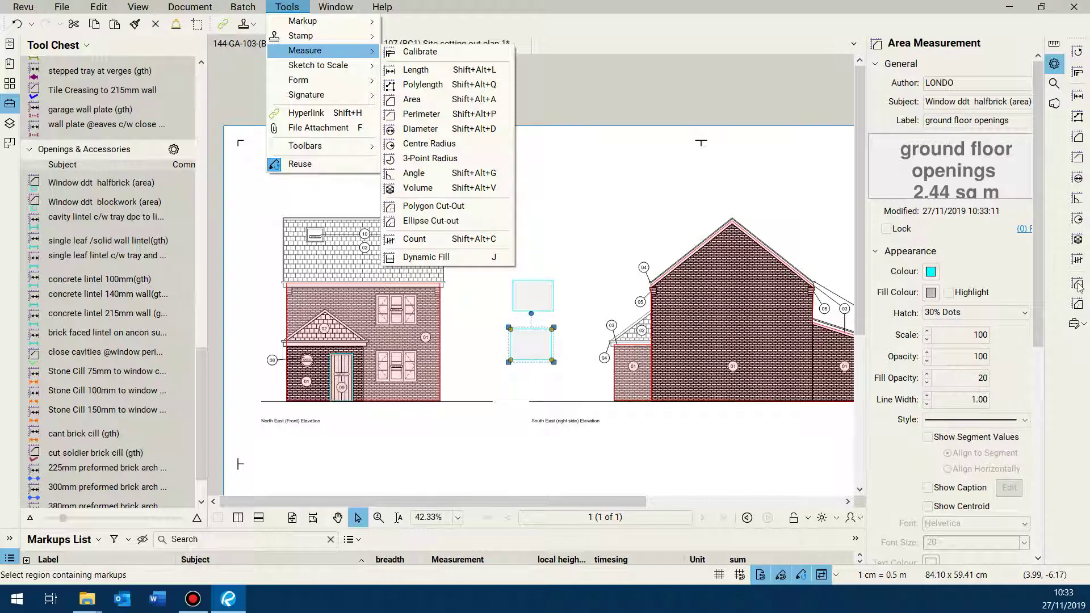
click(433, 205)
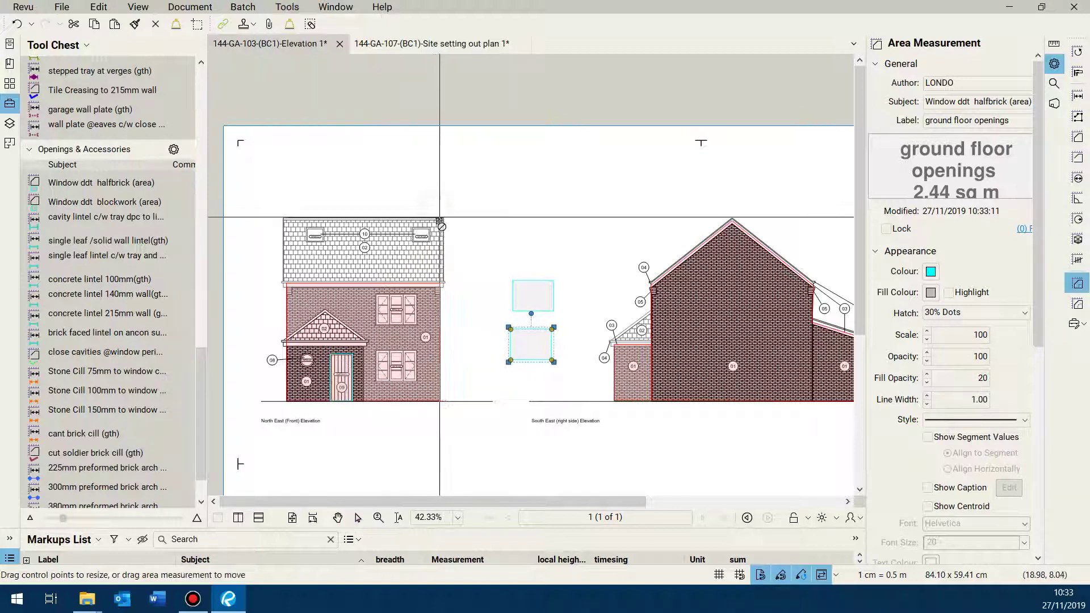
scroll(379, 309, up, 4)
scroll(379, 310, down, 5)
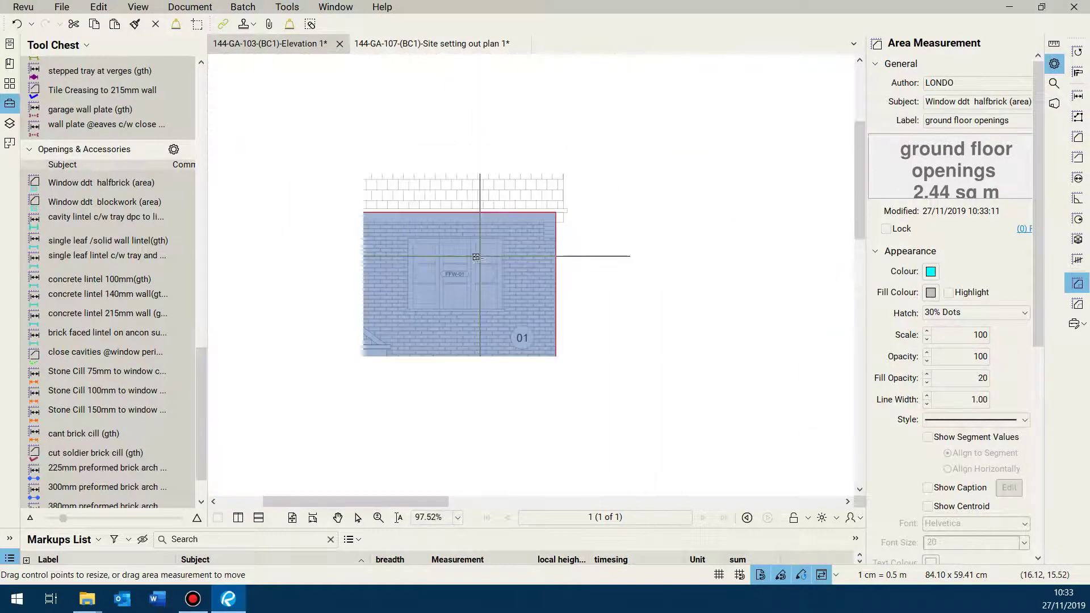
scroll(615, 269, up, 2)
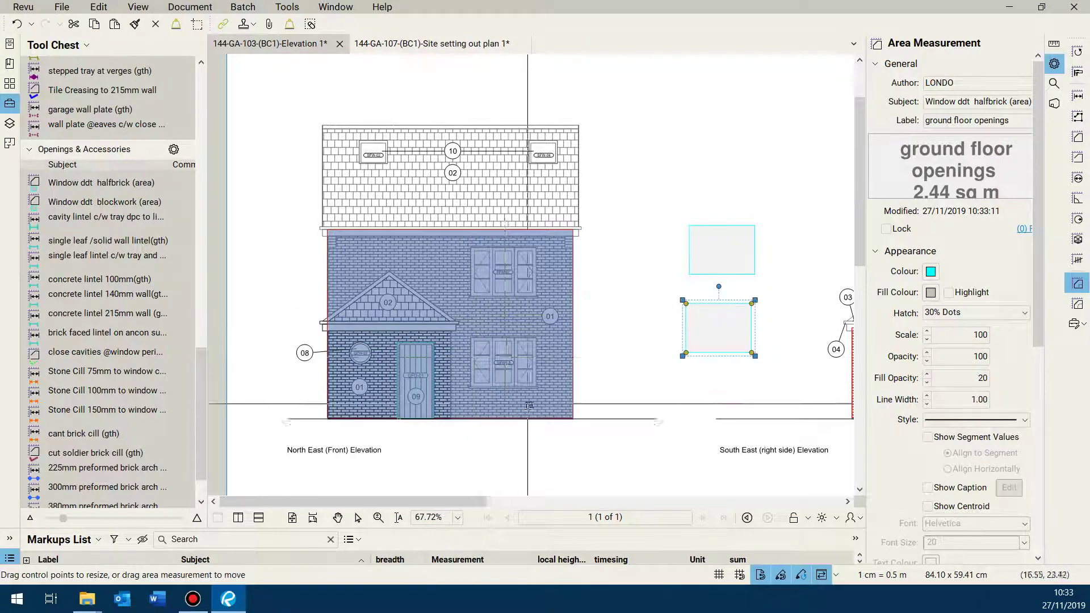
scroll(484, 266, up, 7)
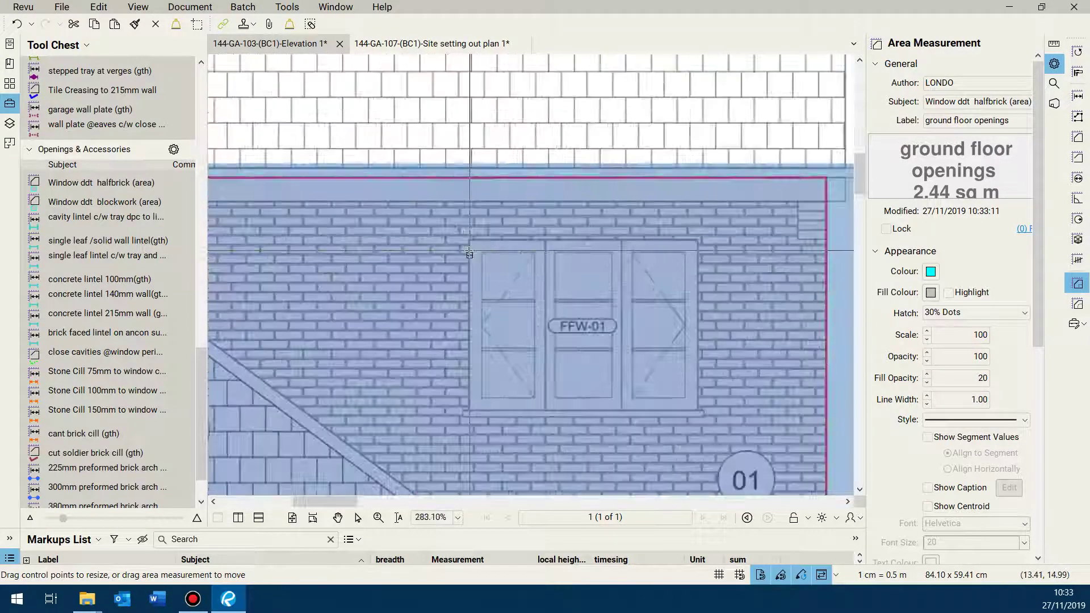
mouse_move(470, 235)
mouse_down()
mouse_move(644, 454)
mouse_move(713, 489)
mouse_move(789, 403)
mouse_move(790, 383)
mouse_up()
- Cut window GFW-02 out of the front elevation's half brick wall area along the window outline
scroll(515, 265, down, 4)
scroll(515, 265, down, 3)
scroll(521, 375, up, 4)
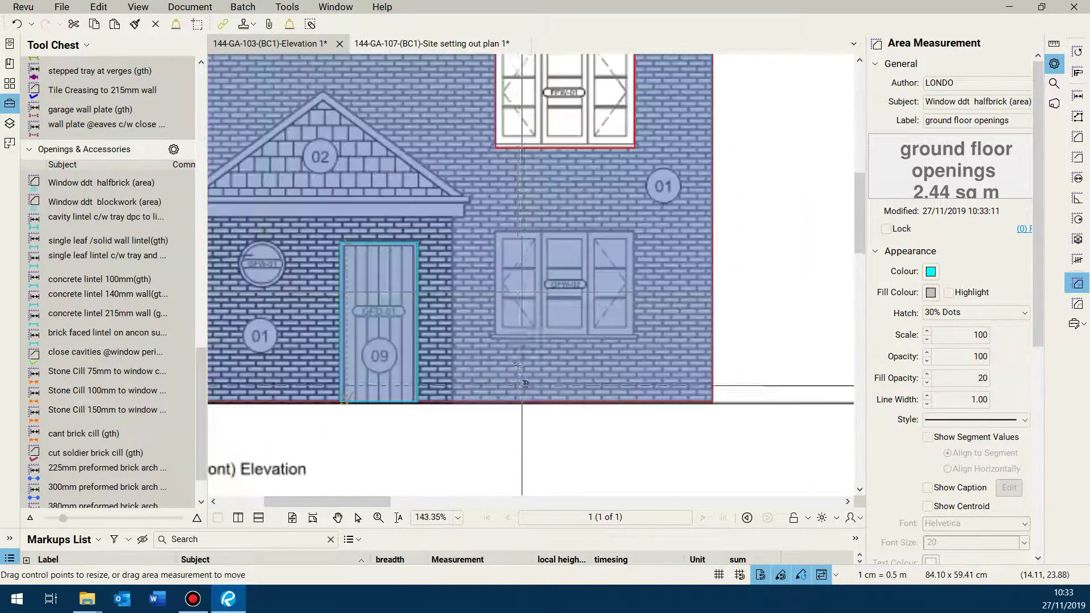
scroll(504, 244, up, 4)
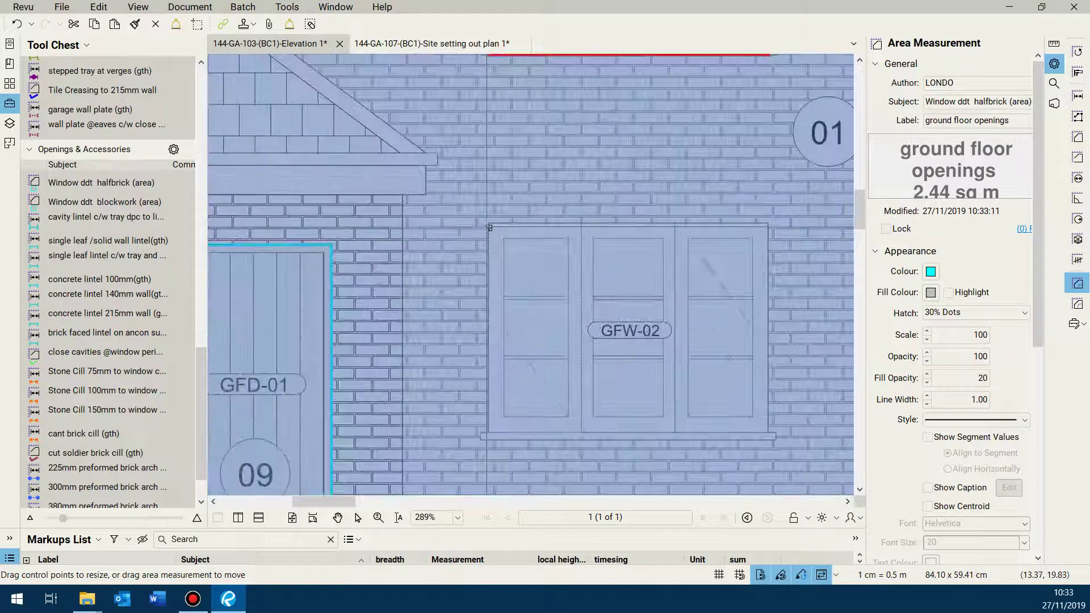
drag(487, 224, 768, 437)
scroll(588, 309, down, 5)
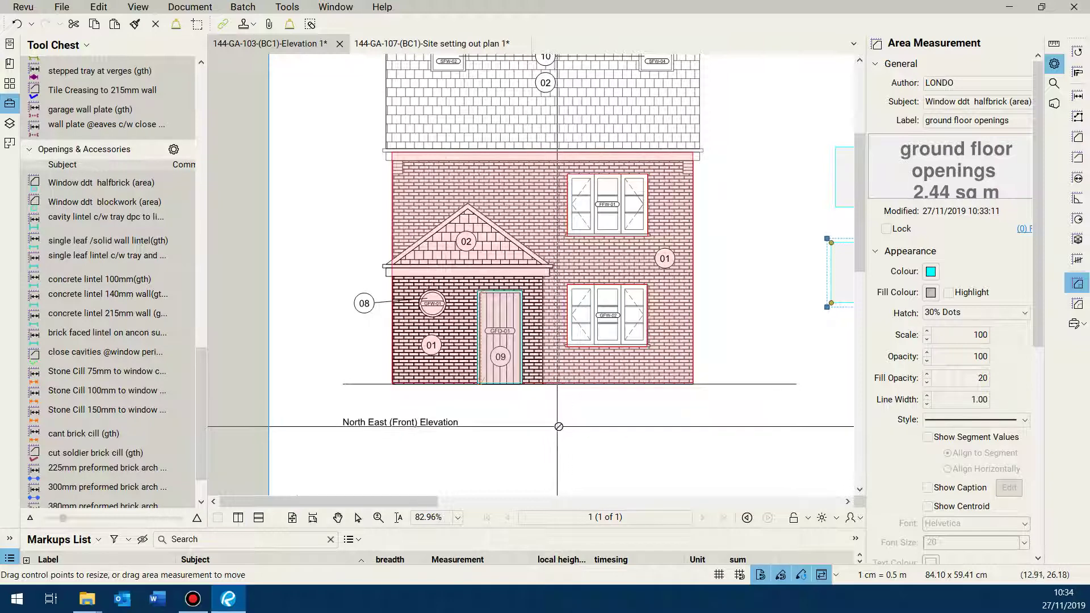
- Examine the front elevation's half b wall stretcher bond area with its two window cut-outs and measured area
scroll(543, 417, down, 1)
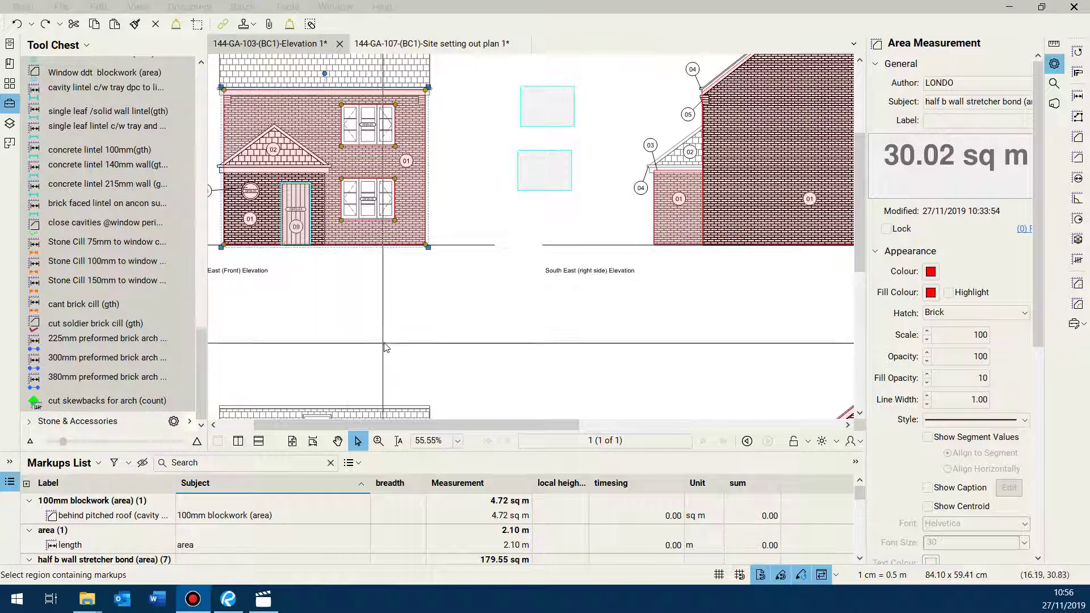
scroll(376, 285, down, 3)
scroll(375, 284, up, 3)
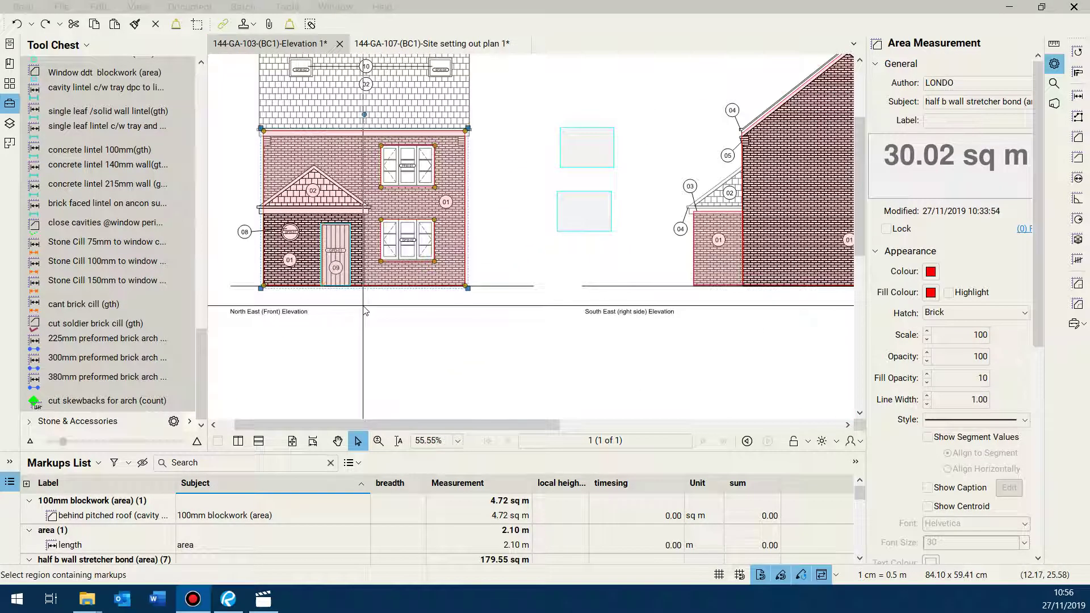
scroll(352, 321, up, 2)
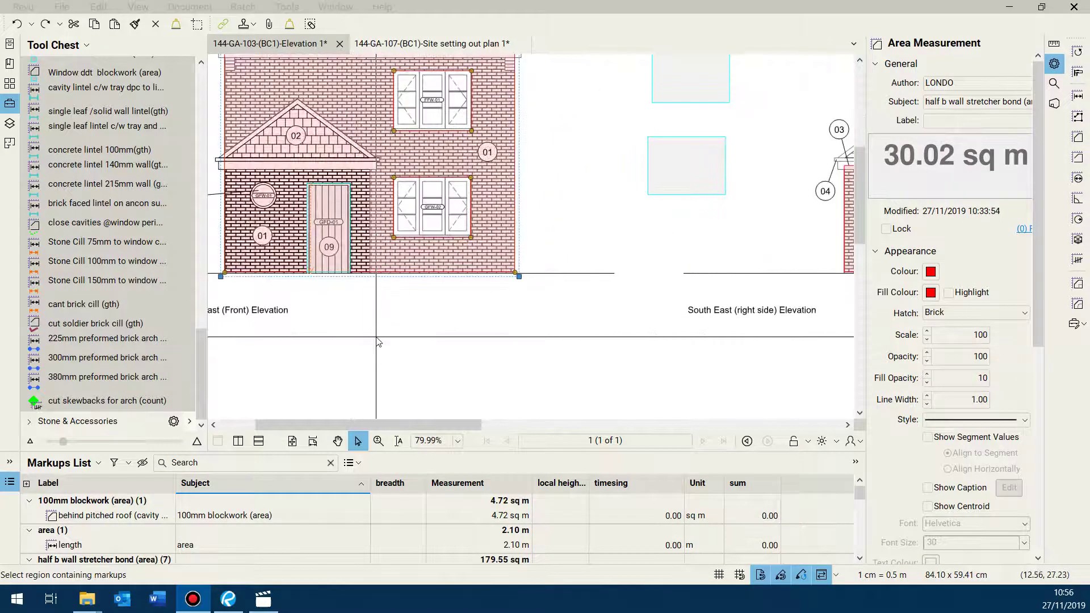
scroll(409, 339, down, 1)
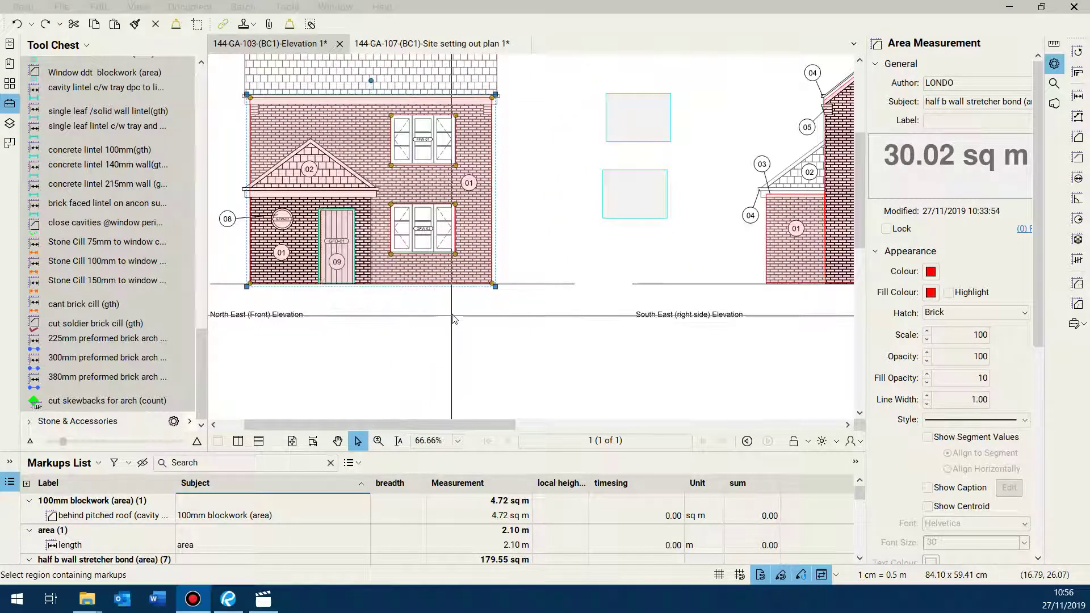
scroll(449, 274, down, 1)
scroll(386, 205, up, 1)
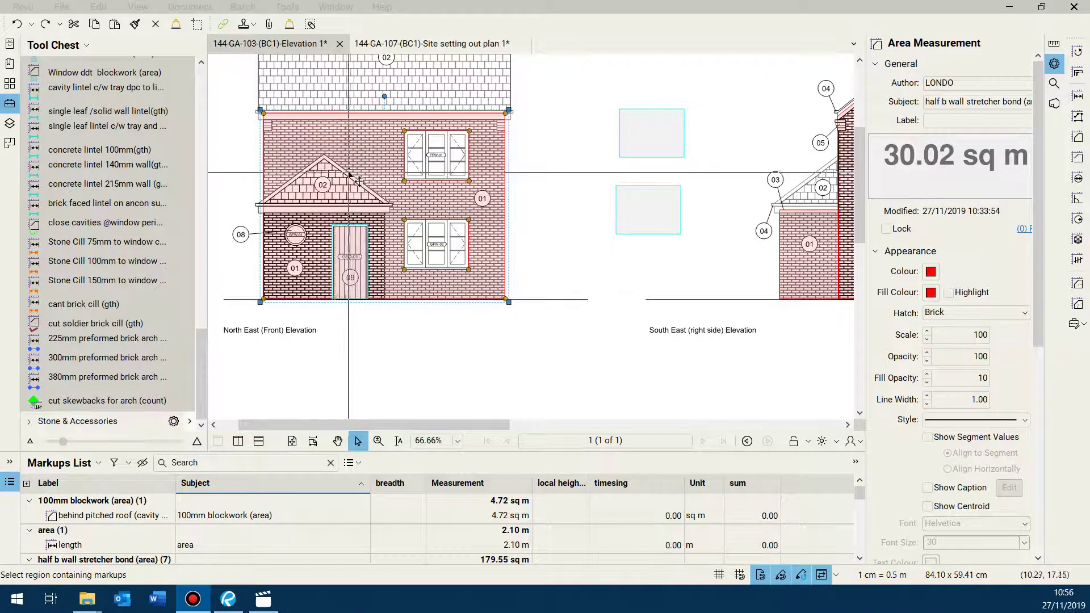
scroll(375, 216, up, 1)
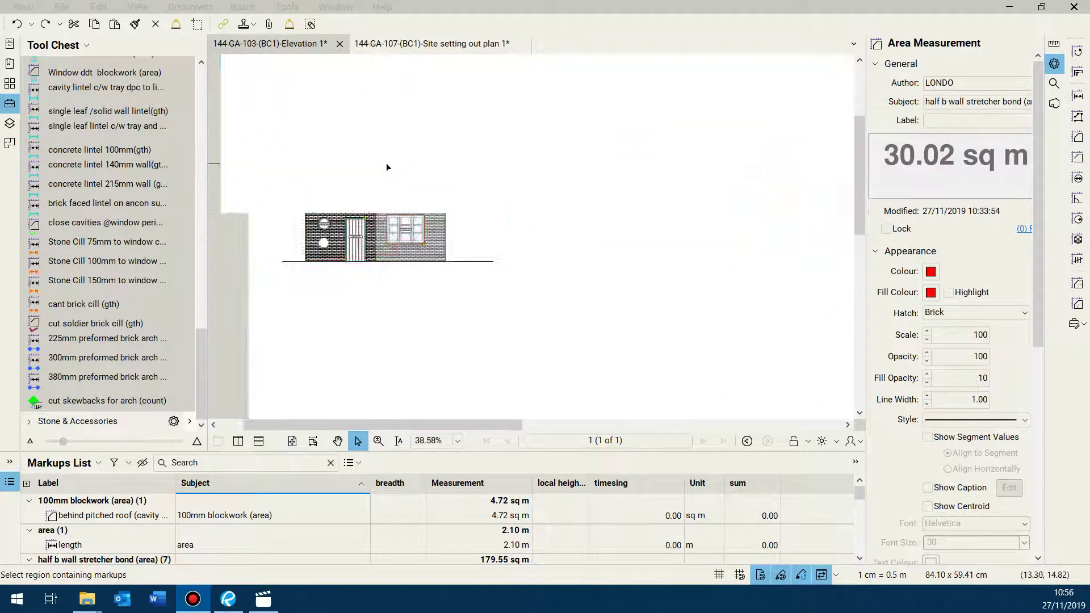
scroll(396, 278, up, 8)
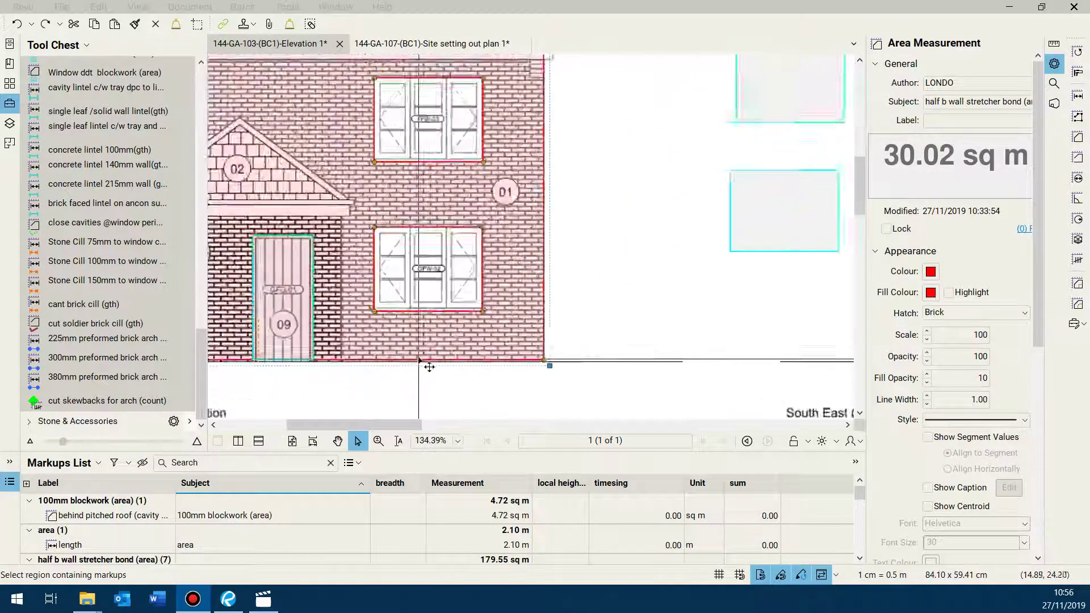
- Delete the GFW-02 and FFW-01 cut-outs from the front elevation's half brick wall area
click(416, 292)
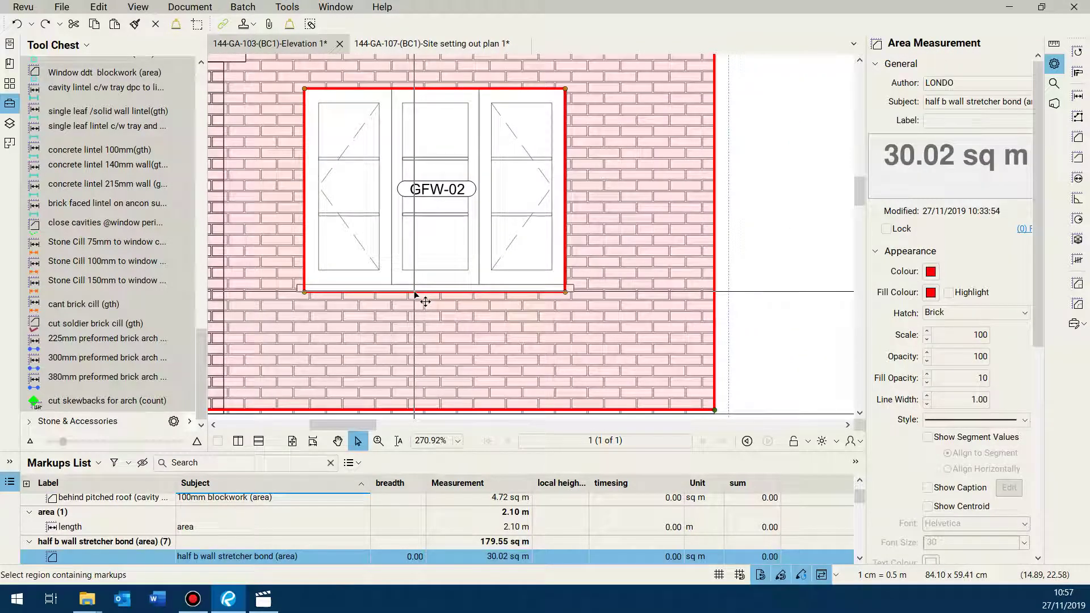
key(Delete)
scroll(431, 301, down, 2)
scroll(433, 177, up, 3)
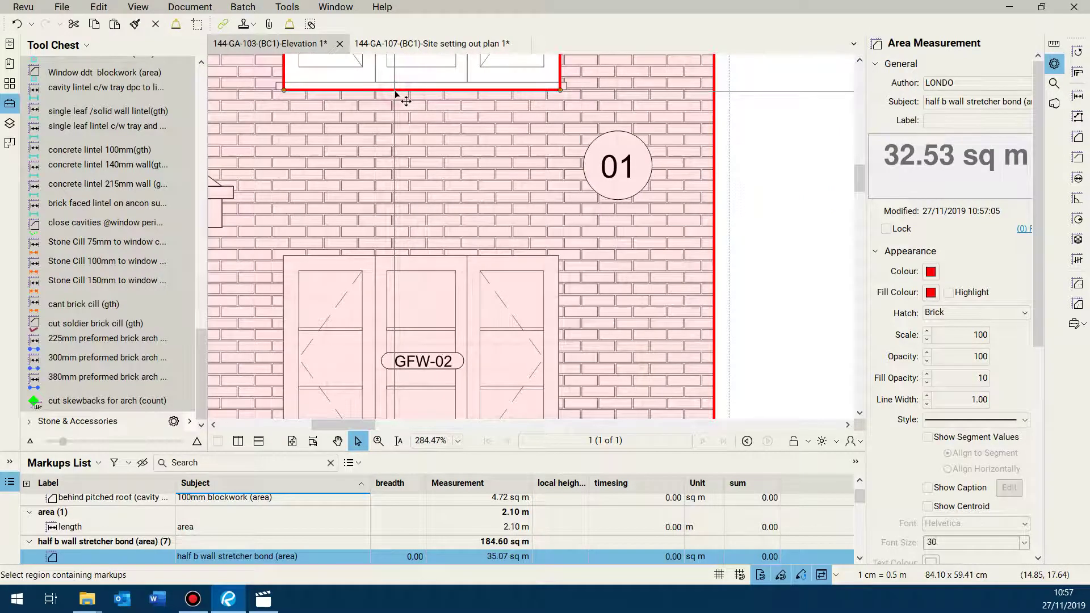
key(Delete)
scroll(433, 202, down, 4)
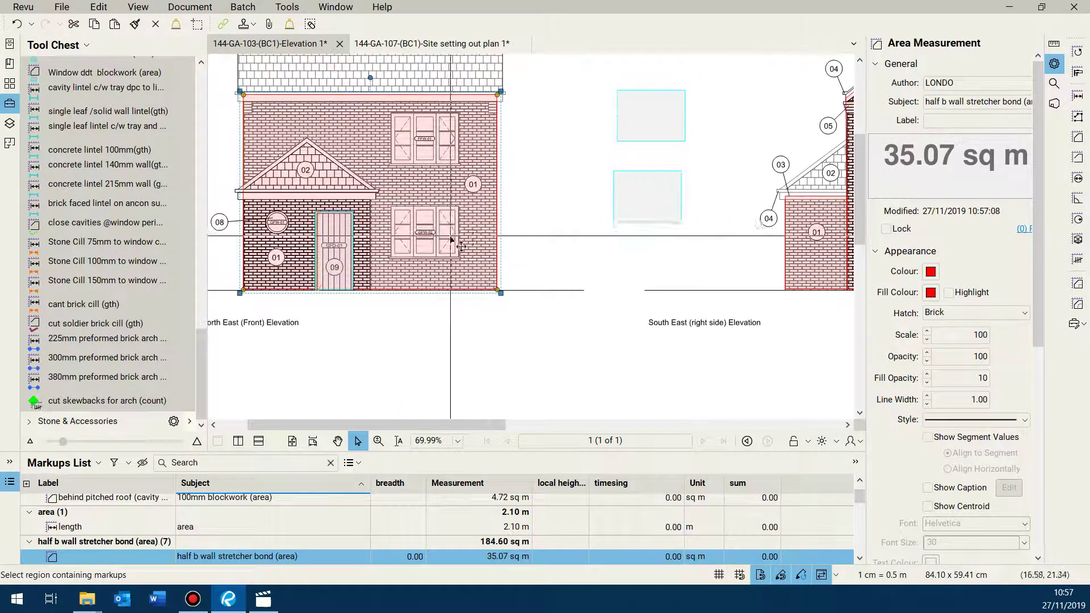
scroll(454, 241, up, 2)
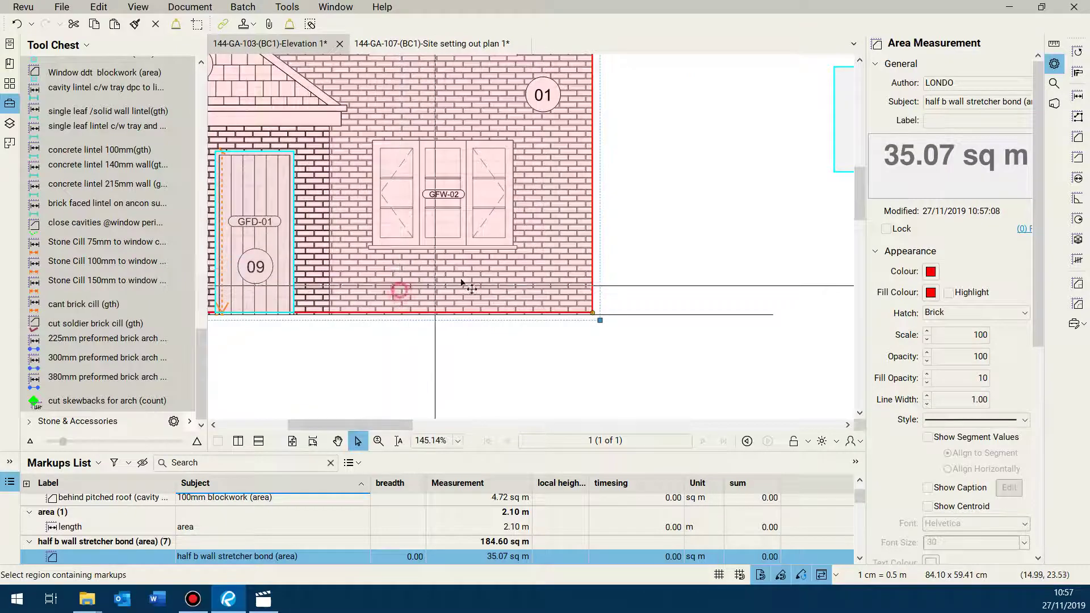
- Delete the half b wall stretcher bond area from the North East (Front) Elevation
scroll(460, 282, down, 3)
scroll(516, 275, up, 1)
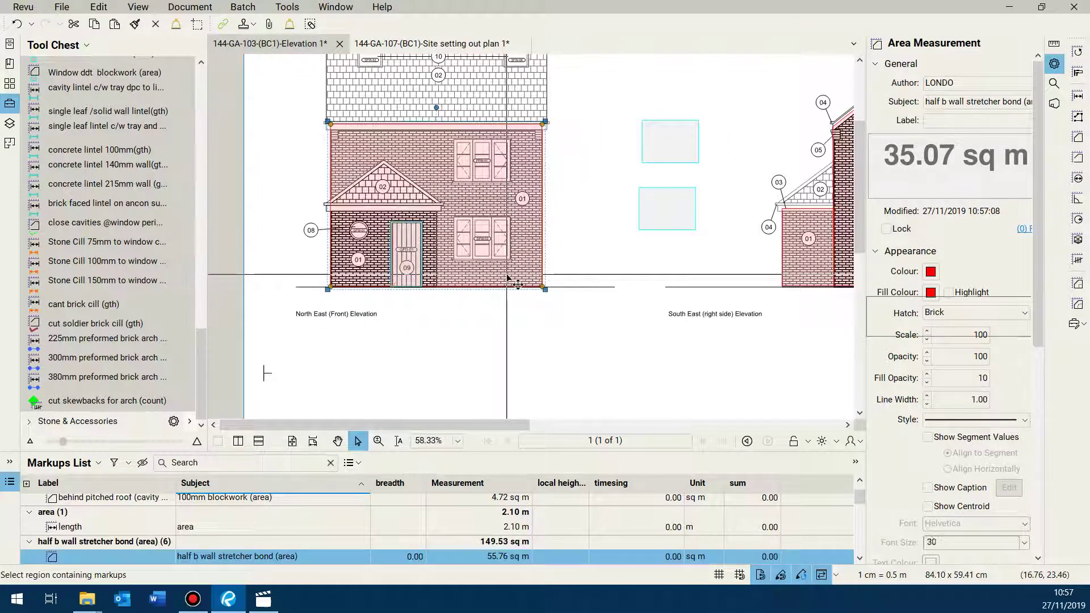
key(Delete)
- Delete the GFD-01 door deduction and the two window deductions placed beside the front elevation
scroll(456, 258, up, 4)
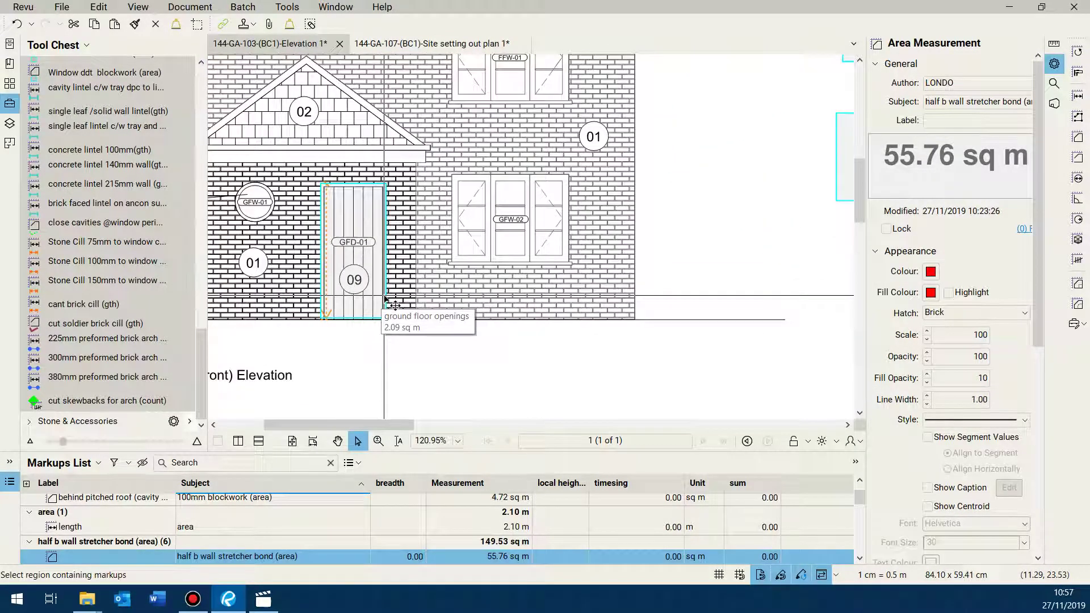
click(385, 299)
click(385, 301)
scroll(444, 315, down, 4)
scroll(443, 315, up, 3)
click(713, 241)
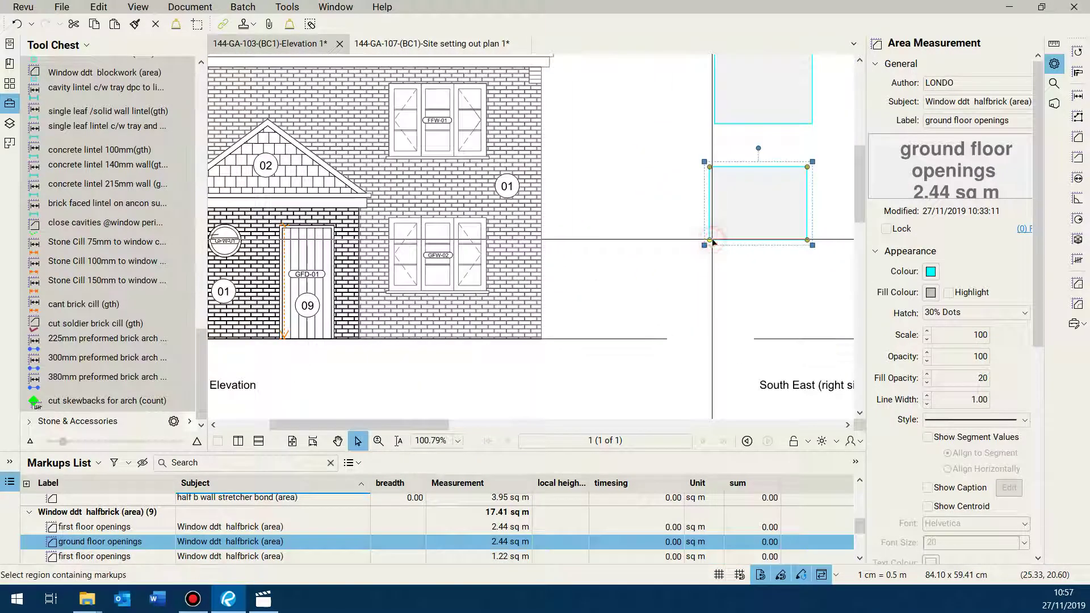
key(Delete)
click(724, 123)
key(Delete)
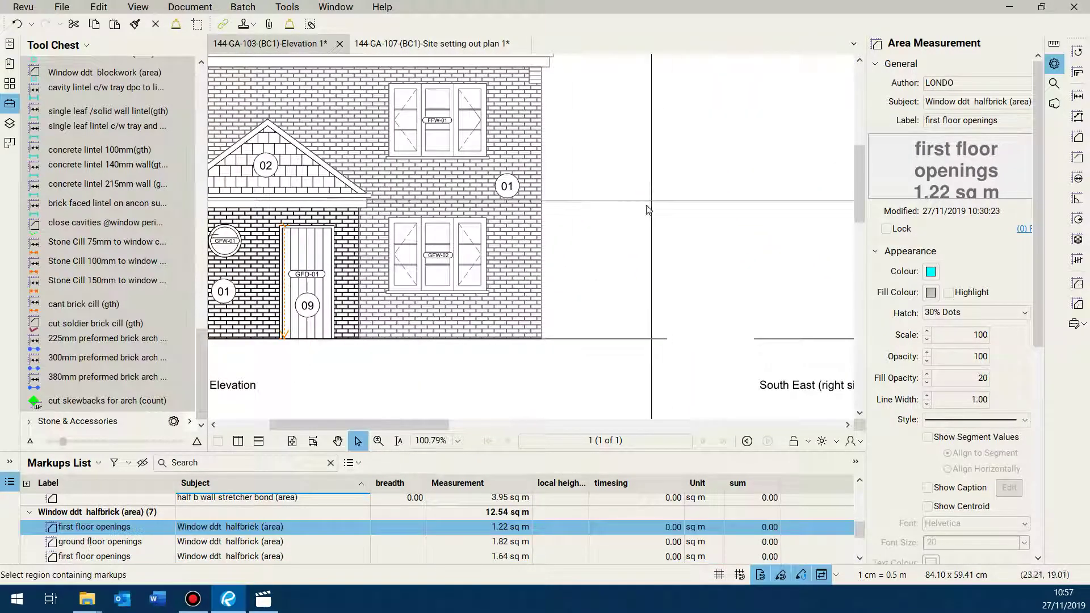
- Measure window FFW-01 on the front elevation with the Window ddt halfbrick (area) tool, following the window outline
scroll(649, 210, down, 5)
scroll(652, 224, up, 1)
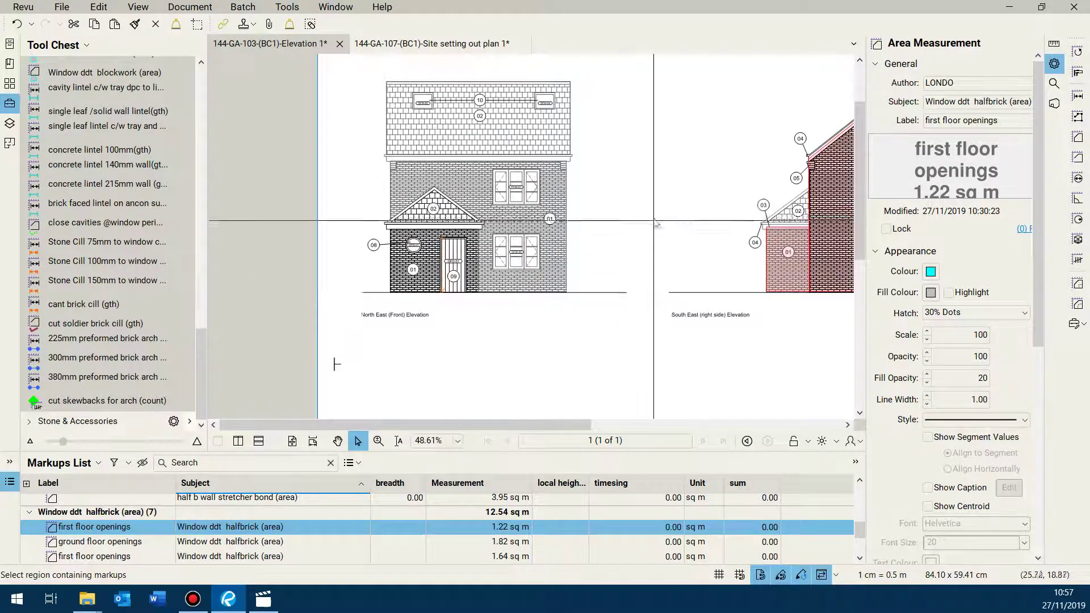
scroll(670, 219, down, 1)
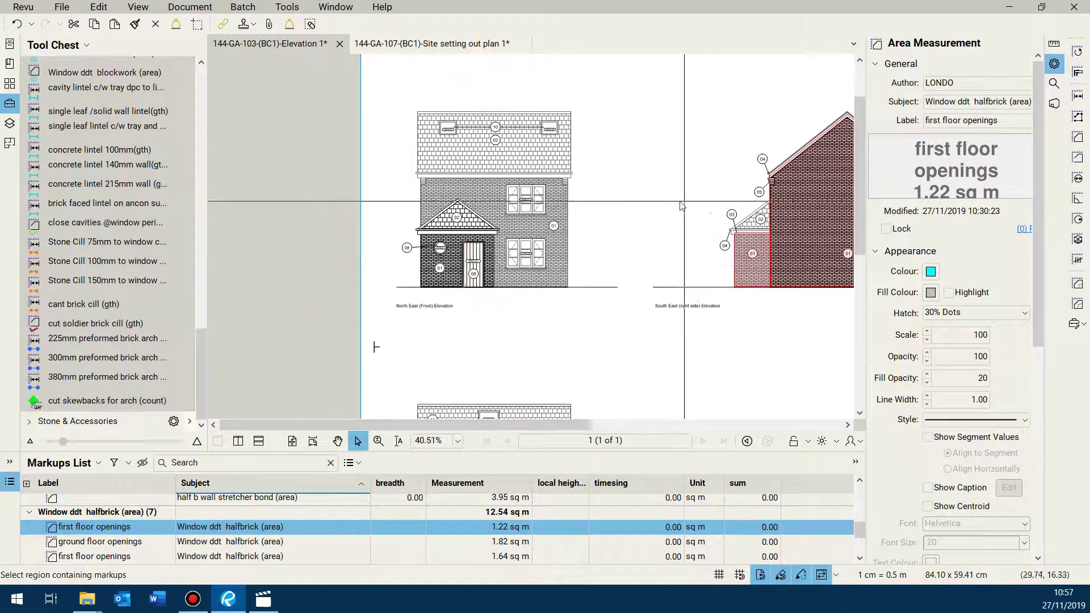
scroll(685, 205, up, 2)
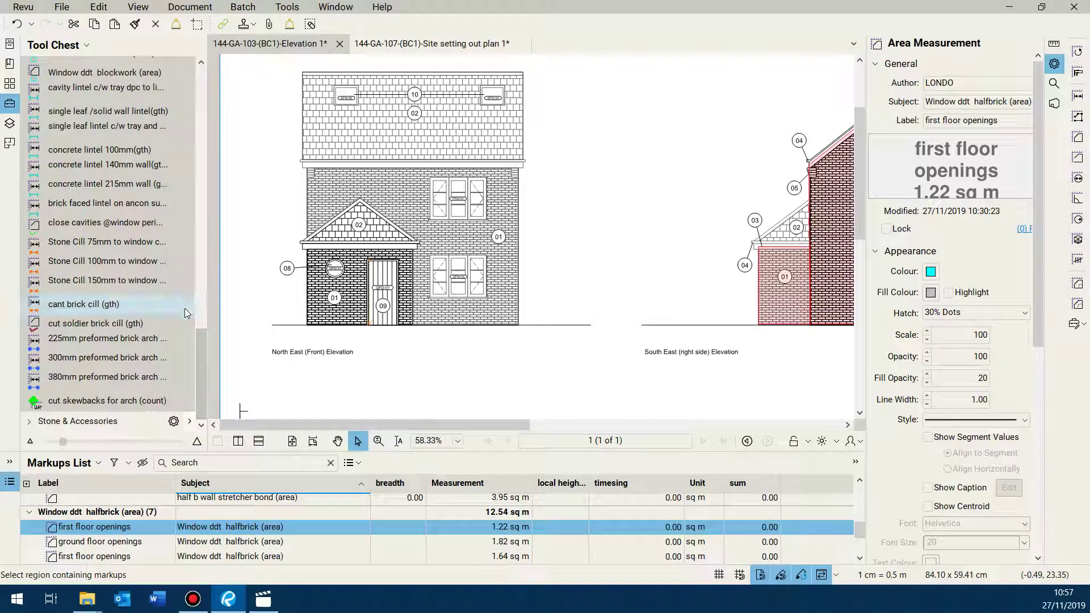
scroll(142, 310, up, 3)
scroll(142, 310, down, 1)
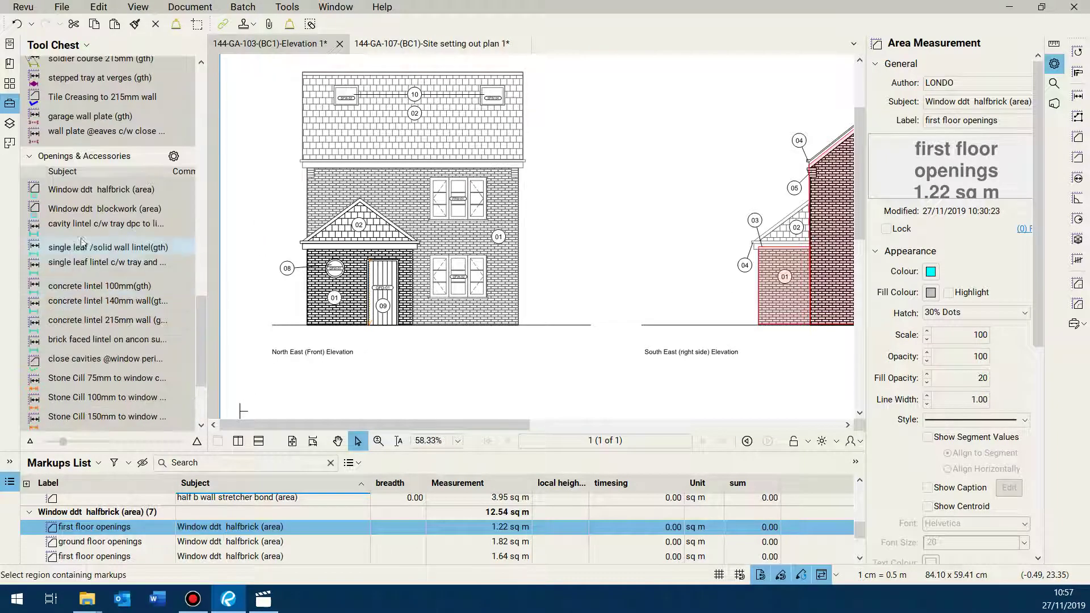
click(82, 190)
scroll(430, 181, up, 8)
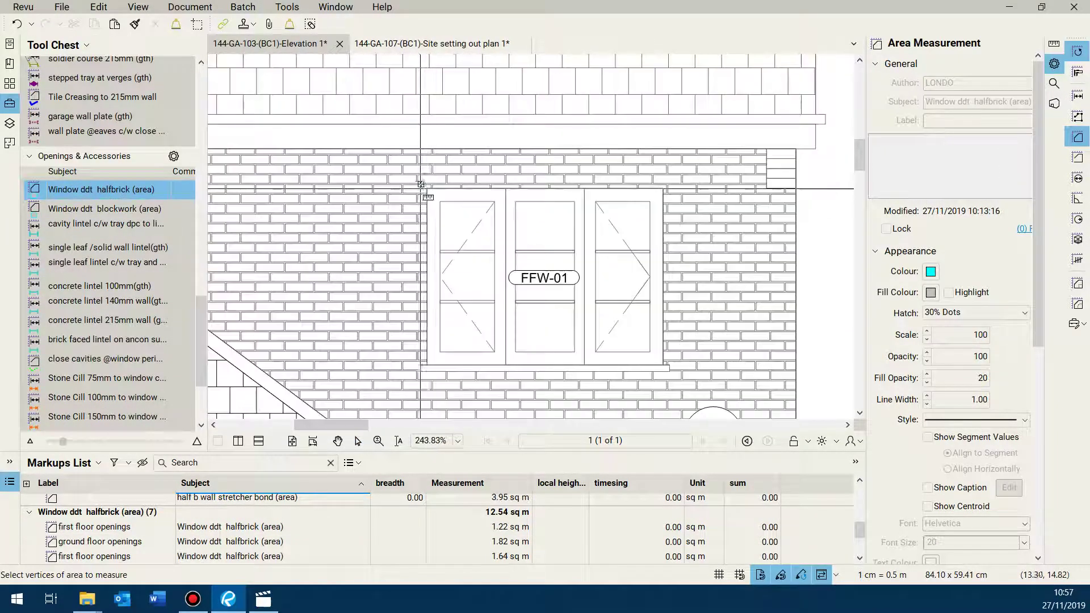
drag(427, 190, 664, 368)
scroll(505, 214, down, 5)
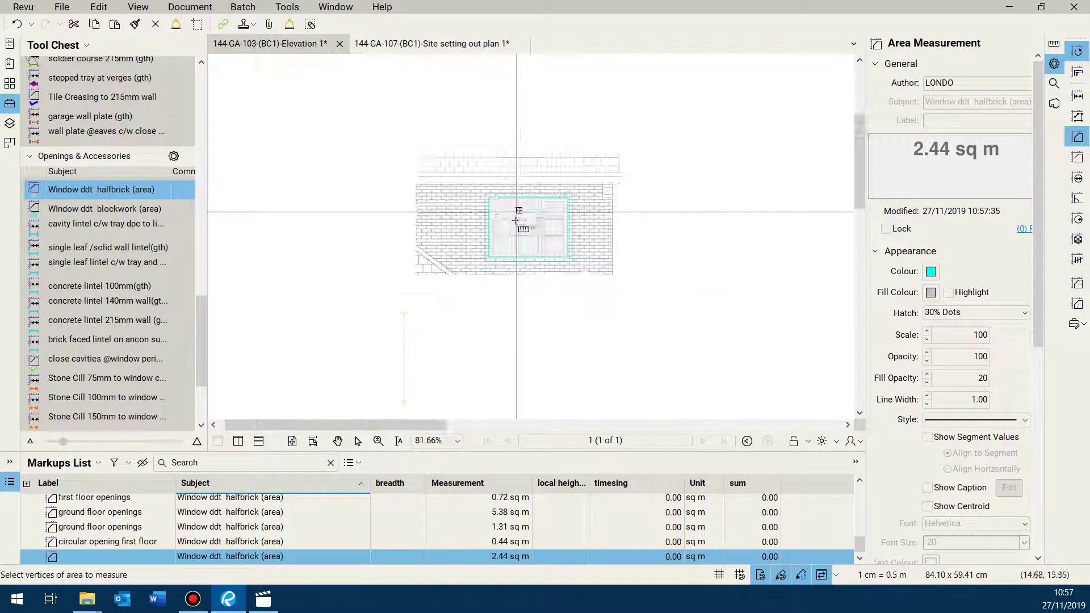
- Measure window GFW-02 and door GFD-01 on the front elevation as Window ddt halfbrick (area) deductions
scroll(493, 312, up, 5)
scroll(493, 313, up, 4)
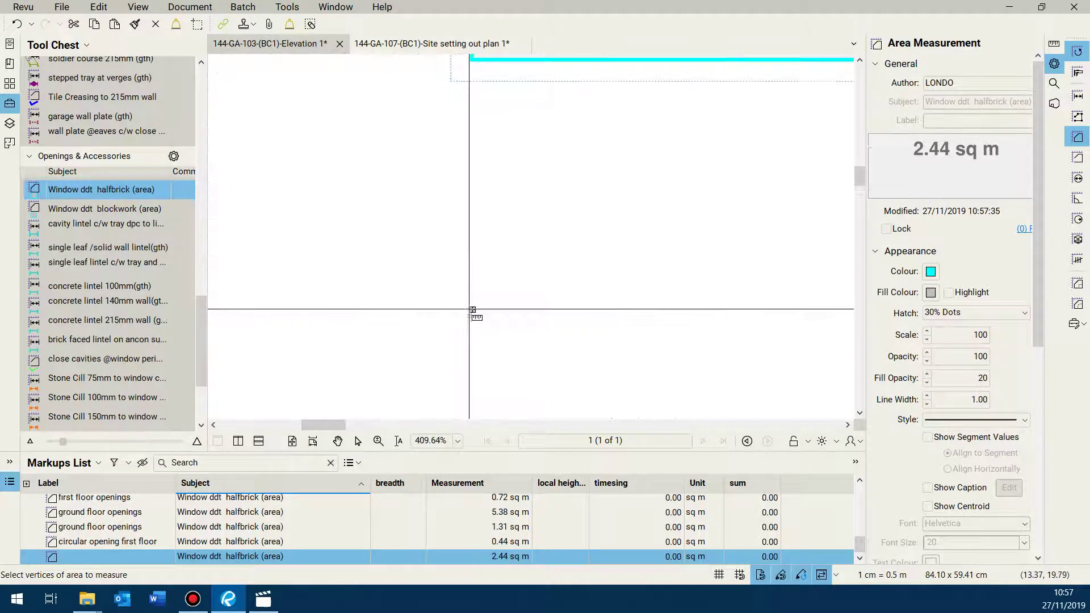
drag(537, 414, 480, 116)
scroll(613, 151, down, 7)
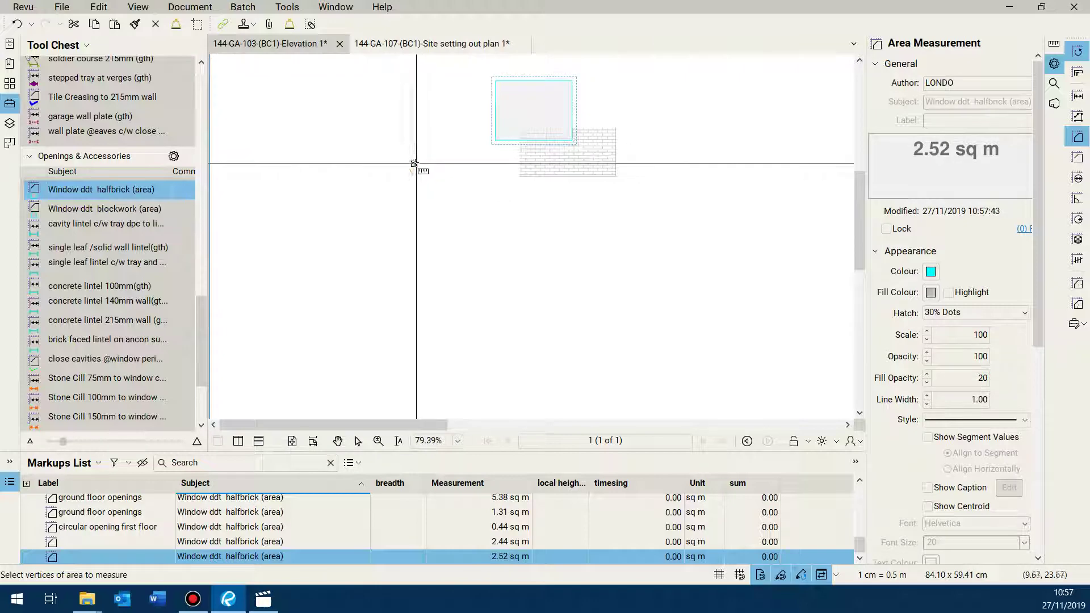
scroll(417, 92, up, 4)
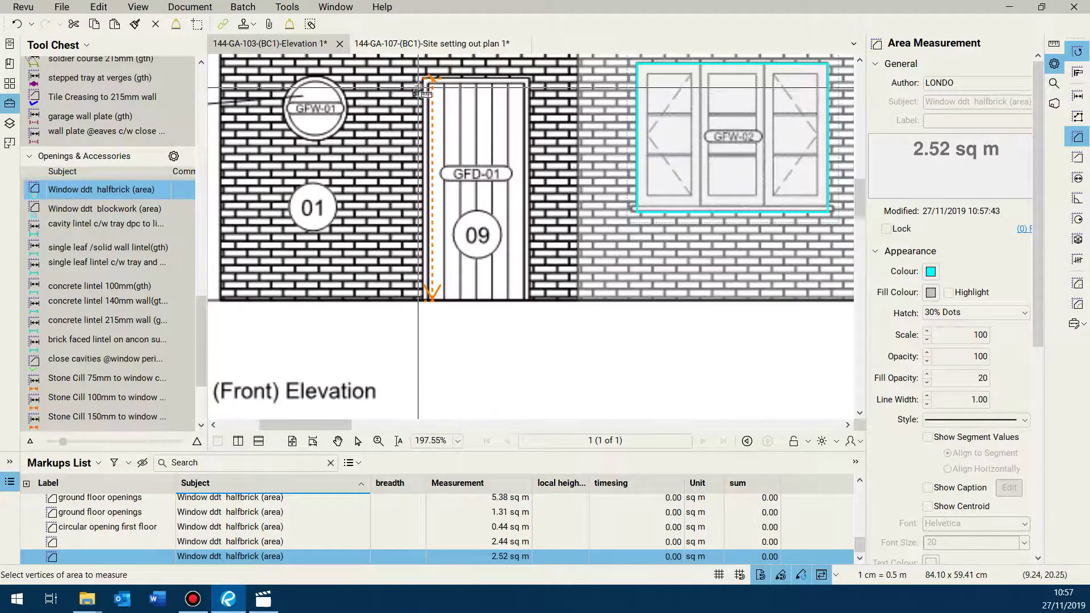
click(530, 300)
scroll(531, 300, down, 4)
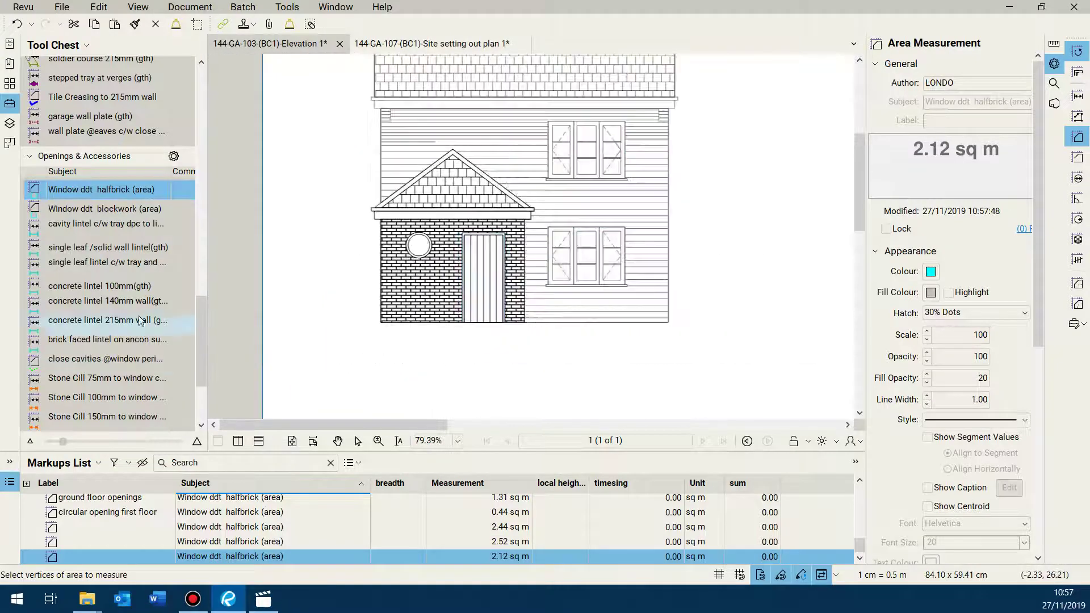
- Measure the whole front elevation wall from eaves to ground line with the half b wall stretcher bond (area) tool
scroll(137, 332, up, 6)
scroll(101, 233, up, 6)
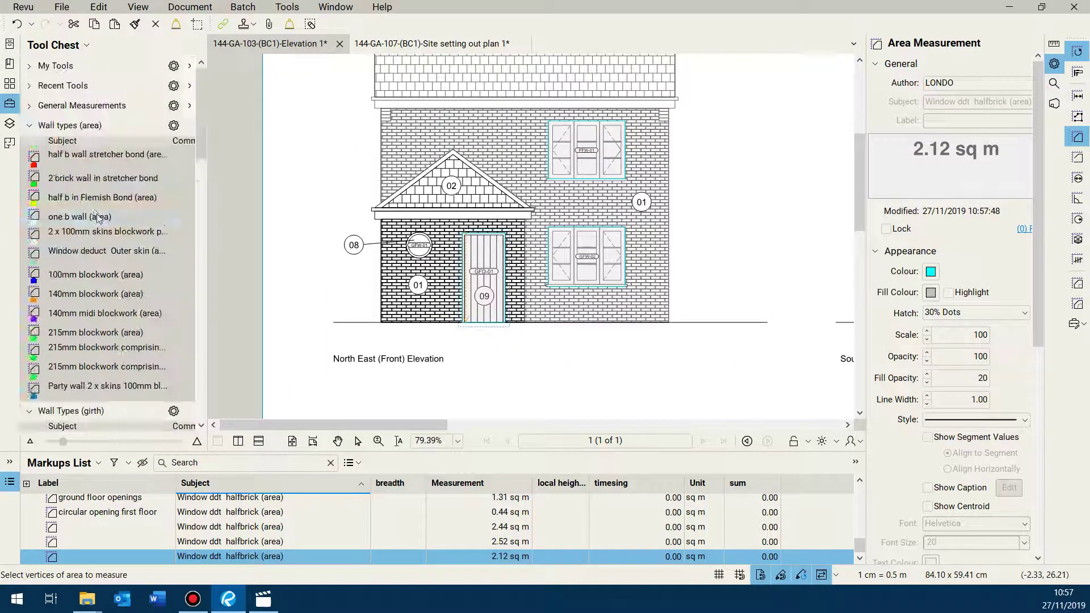
click(78, 165)
scroll(387, 101, up, 3)
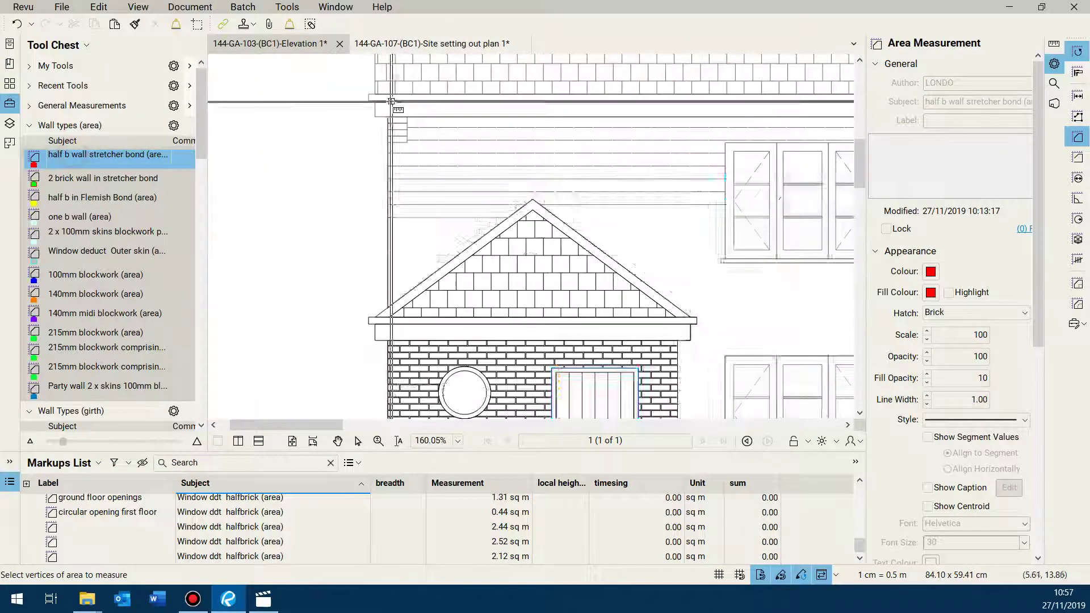
click(387, 101)
scroll(738, 102, right, 5)
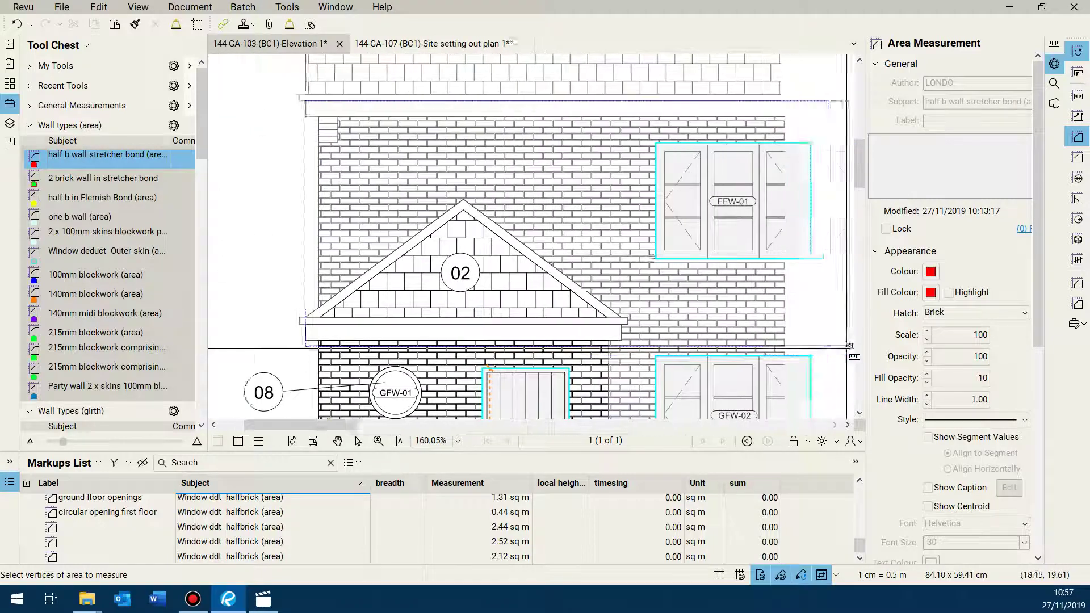
click(750, 101)
scroll(737, 398, down, 3)
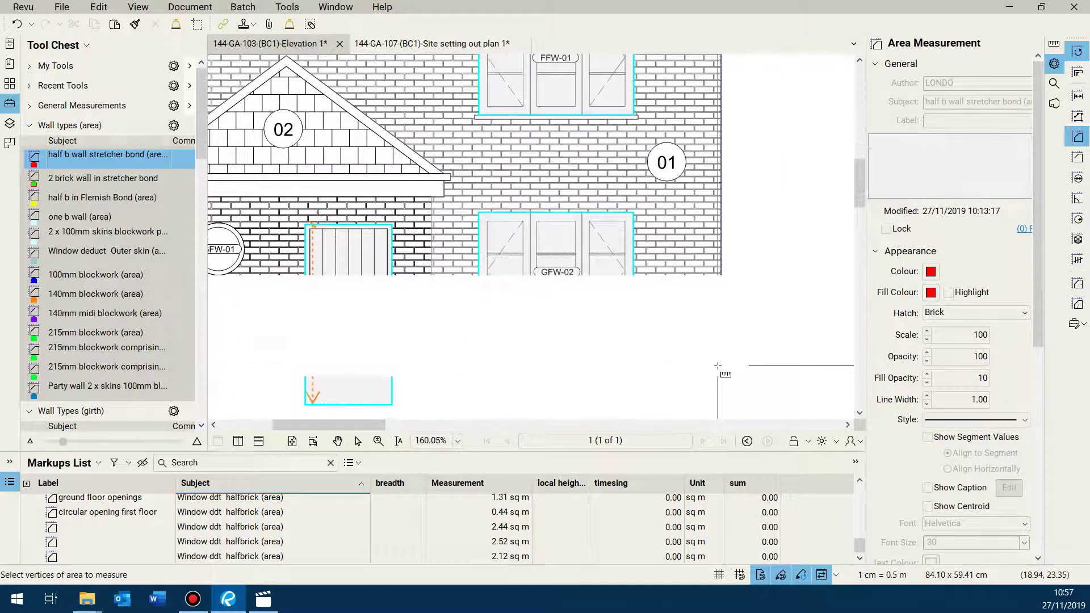
double_click(722, 406)
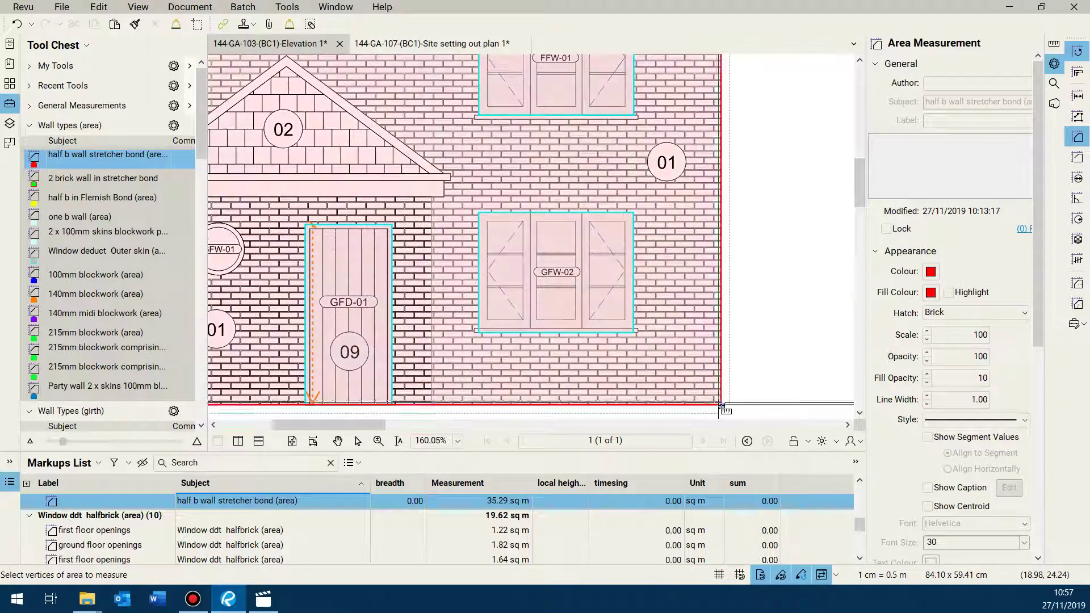
scroll(431, 250, down, 3)
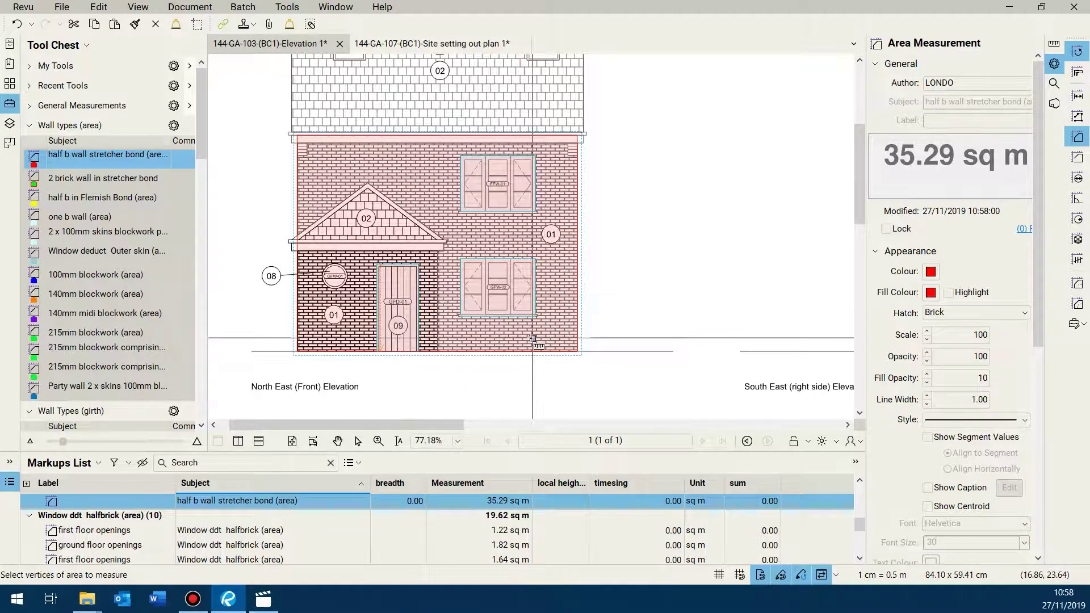
scroll(460, 379, up, 1)
scroll(460, 379, down, 1)
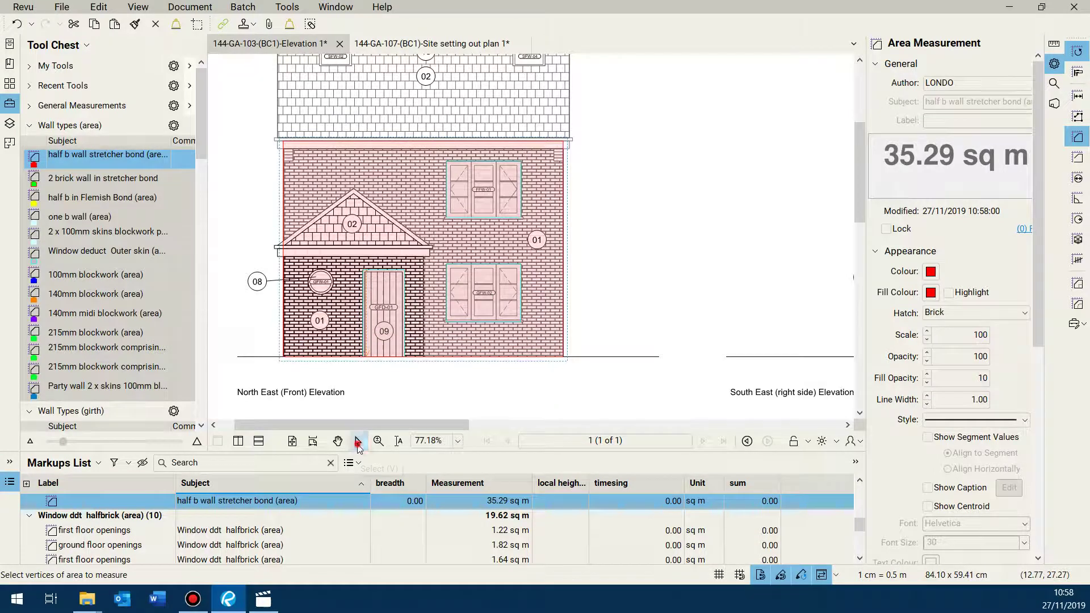
- Examine the front elevation's half brick wall area and its overlaid deductions with the measurement note open, and close the note
click(358, 441)
scroll(480, 344, up, 4)
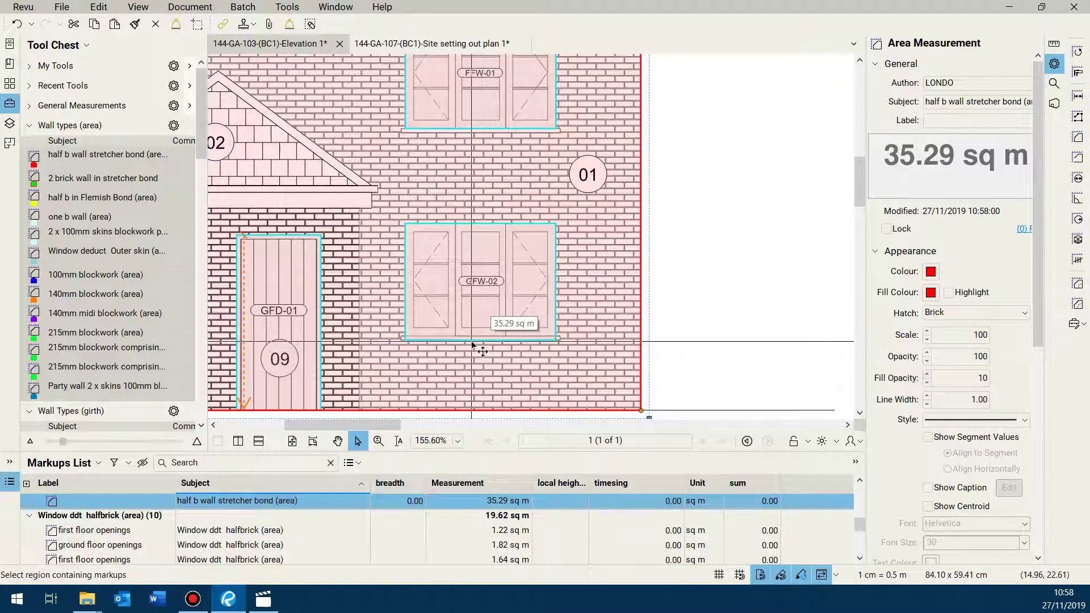
double_click(472, 344)
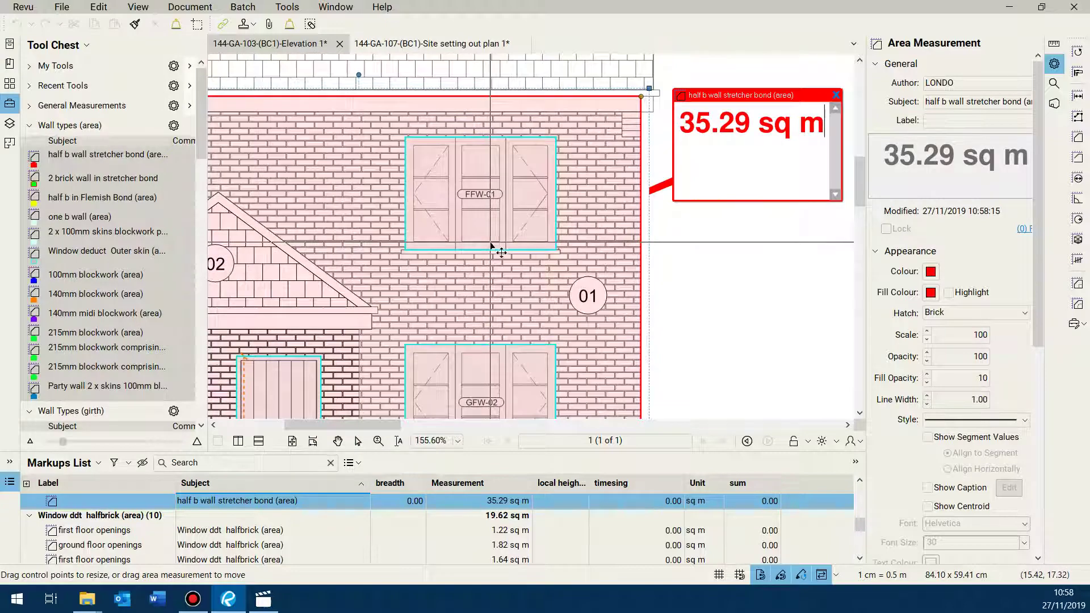
click(486, 254)
scroll(481, 268, down, 2)
scroll(481, 266, up, 2)
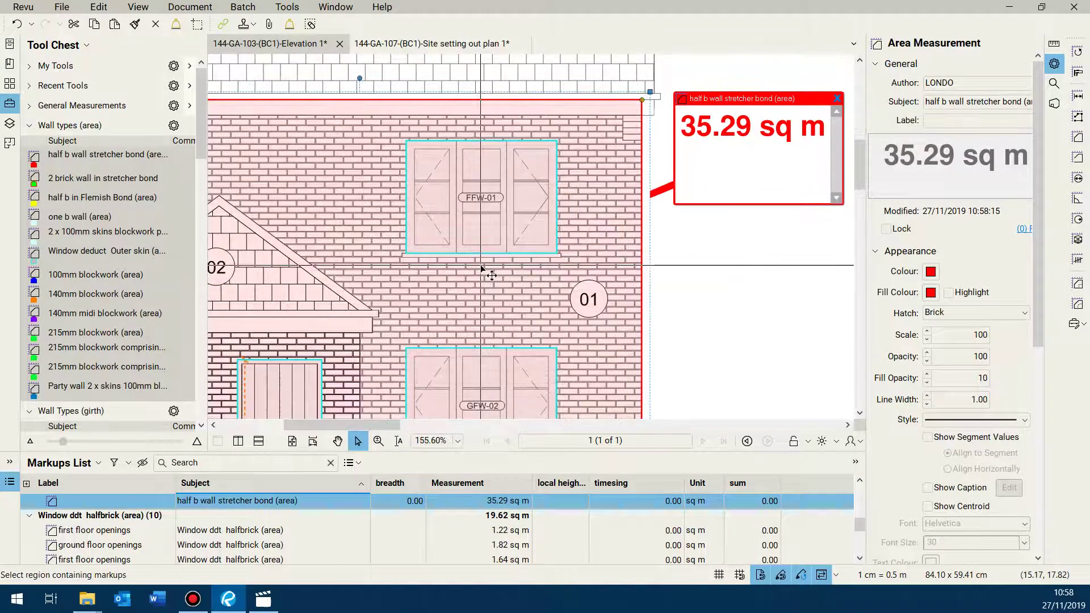
scroll(430, 250, up, 2)
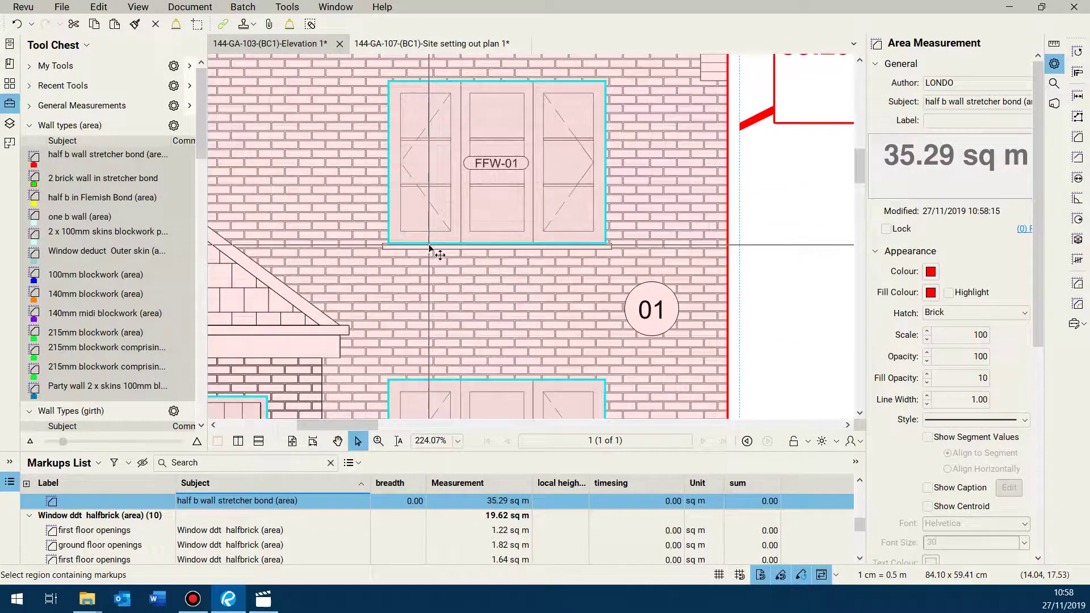
scroll(428, 246, down, 4)
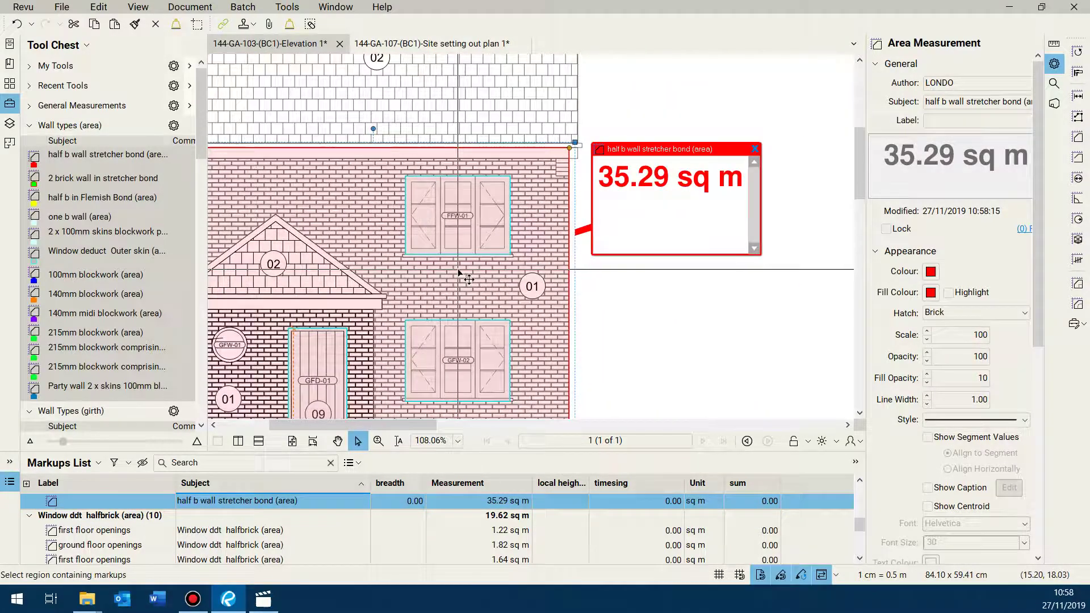
scroll(460, 274, up, 2)
scroll(459, 274, down, 2)
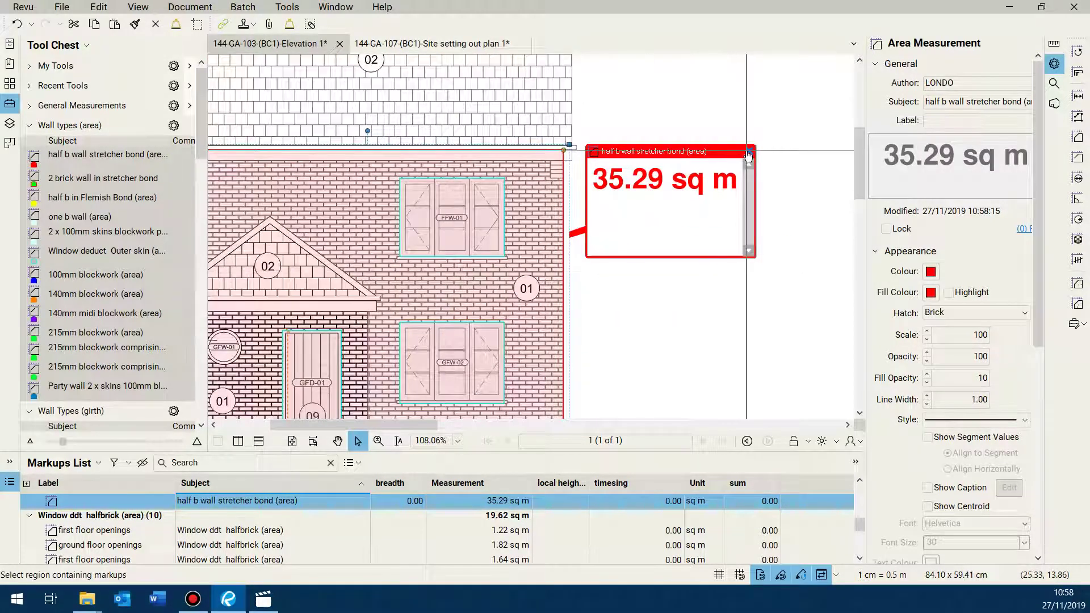
scroll(396, 298, up, 2)
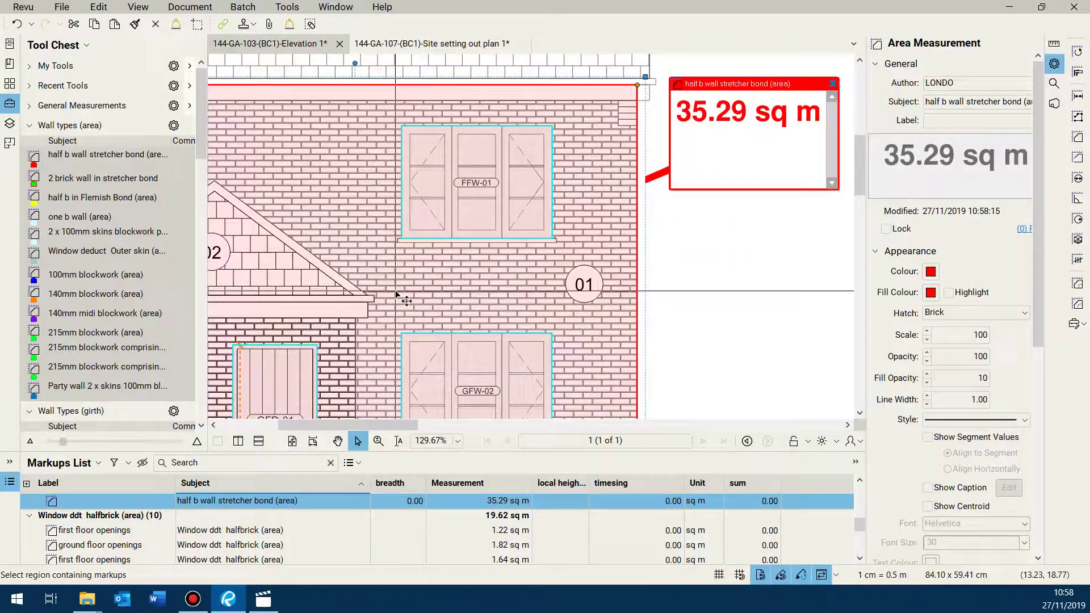
scroll(396, 295, down, 2)
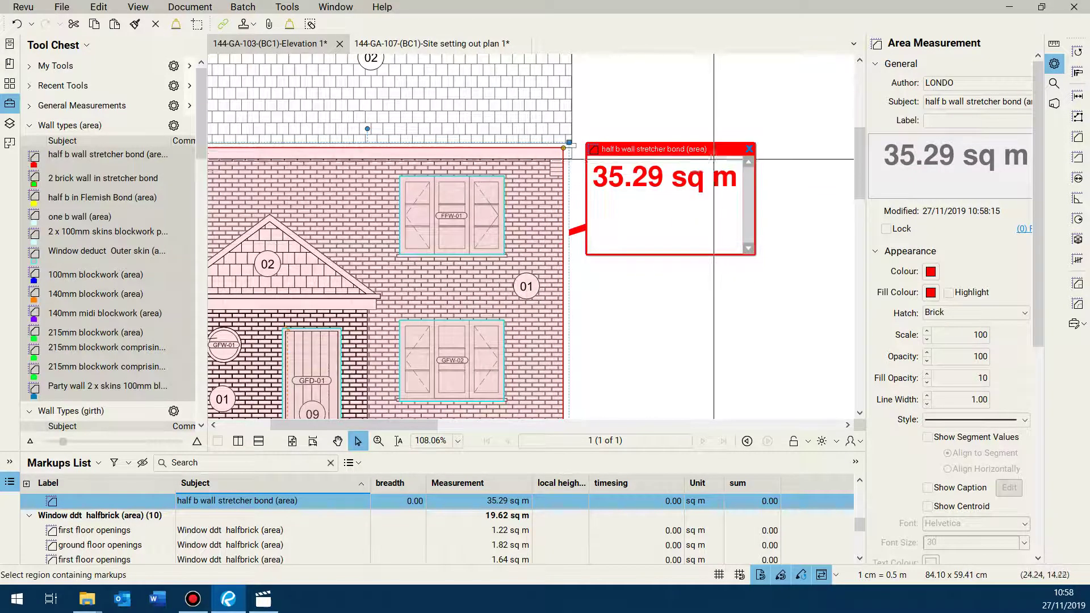
click(749, 151)
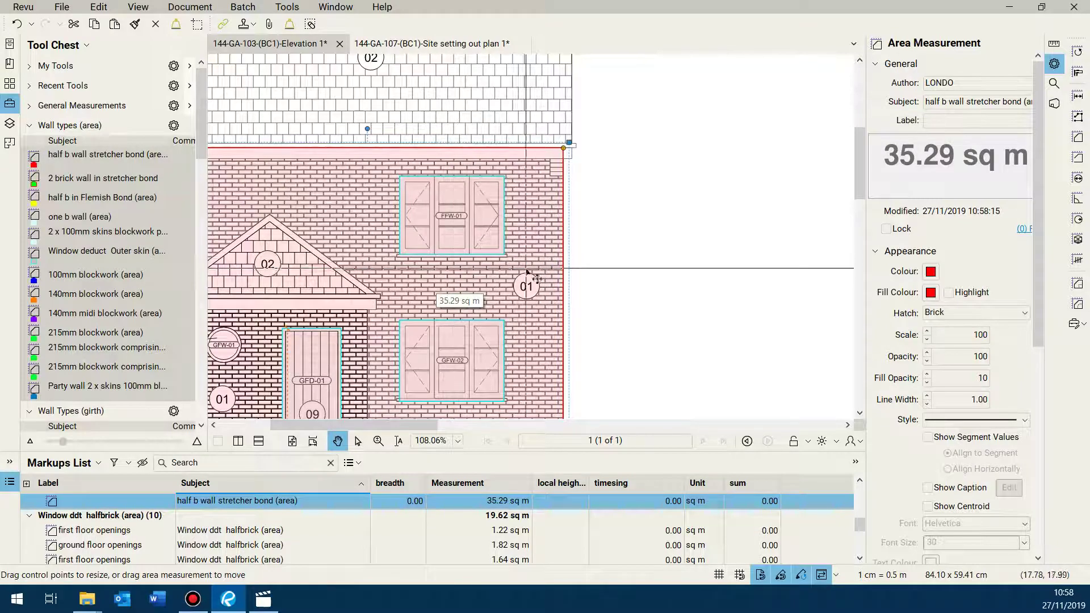
scroll(479, 262, down, 3)
scroll(271, 189, up, 4)
scroll(271, 189, down, 4)
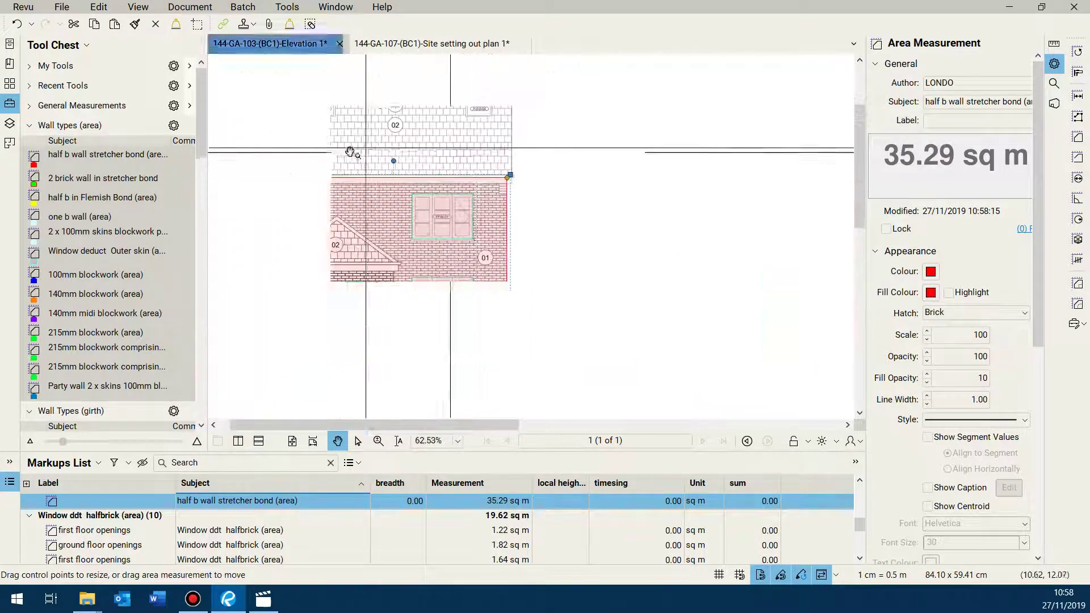
scroll(238, 188, up, 4)
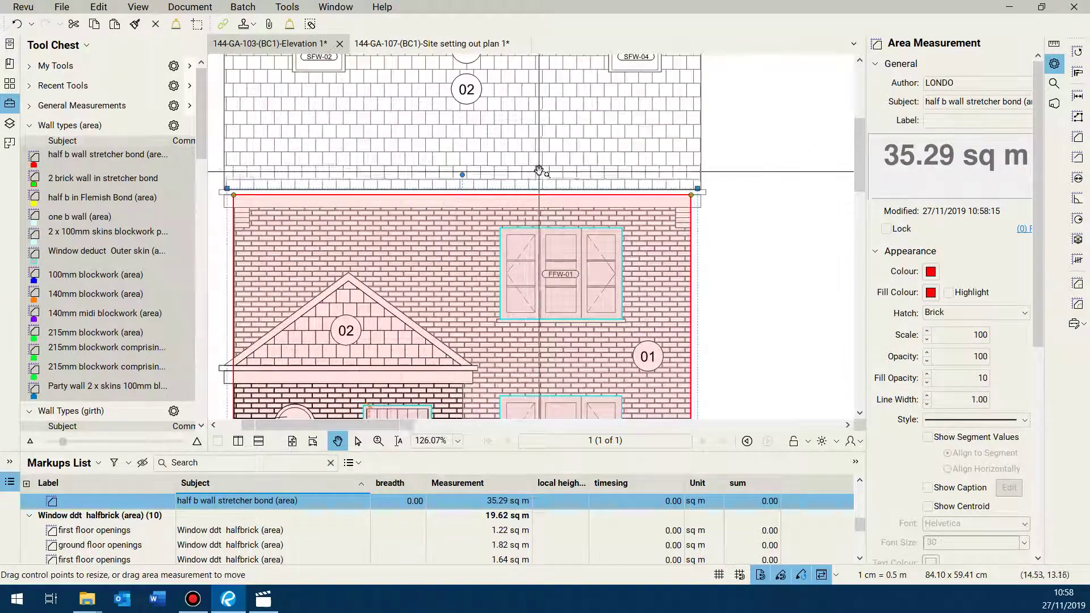
scroll(539, 171, down, 3)
mouse_move(488, 240)
mouse_down()
mouse_move(497, 234)
mouse_move(490, 244)
mouse_up()
scroll(468, 234, down, 3)
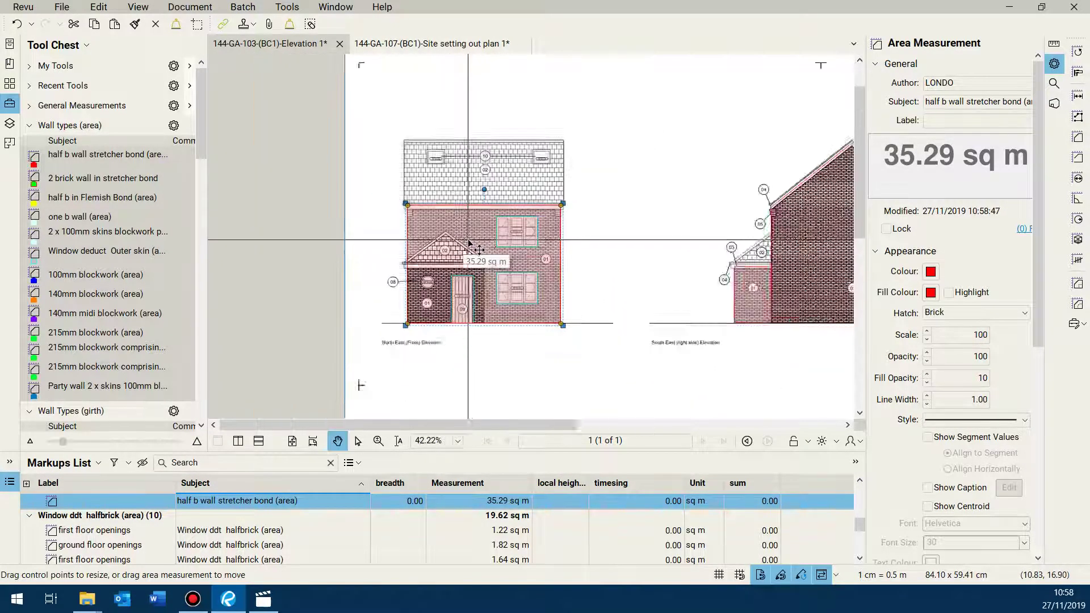
scroll(469, 238, up, 4)
scroll(393, 279, down, 2)
scroll(454, 236, up, 5)
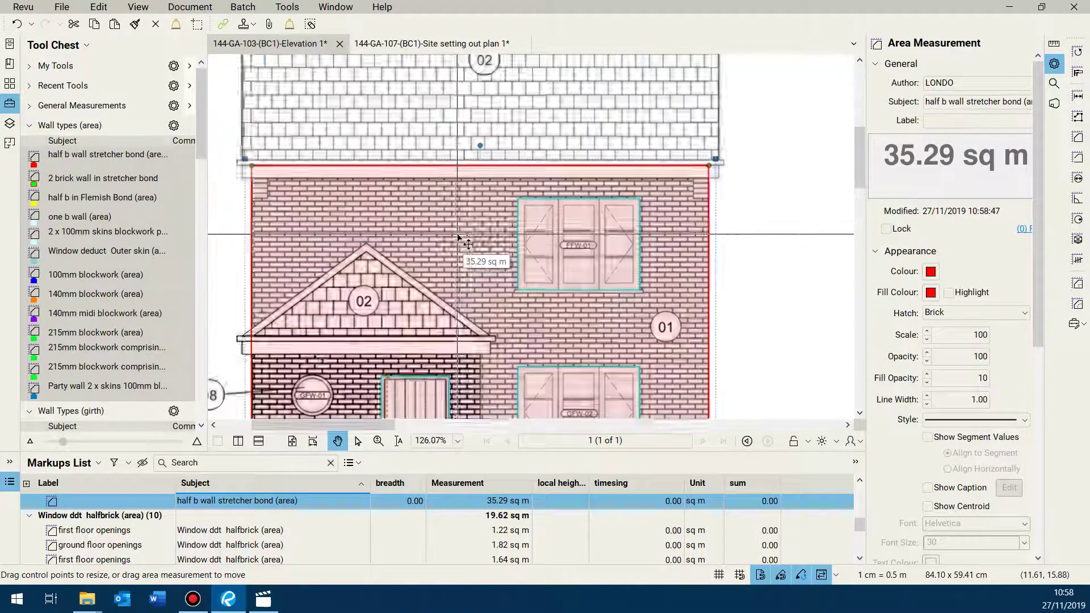
scroll(453, 235, down, 3)
scroll(453, 234, up, 3)
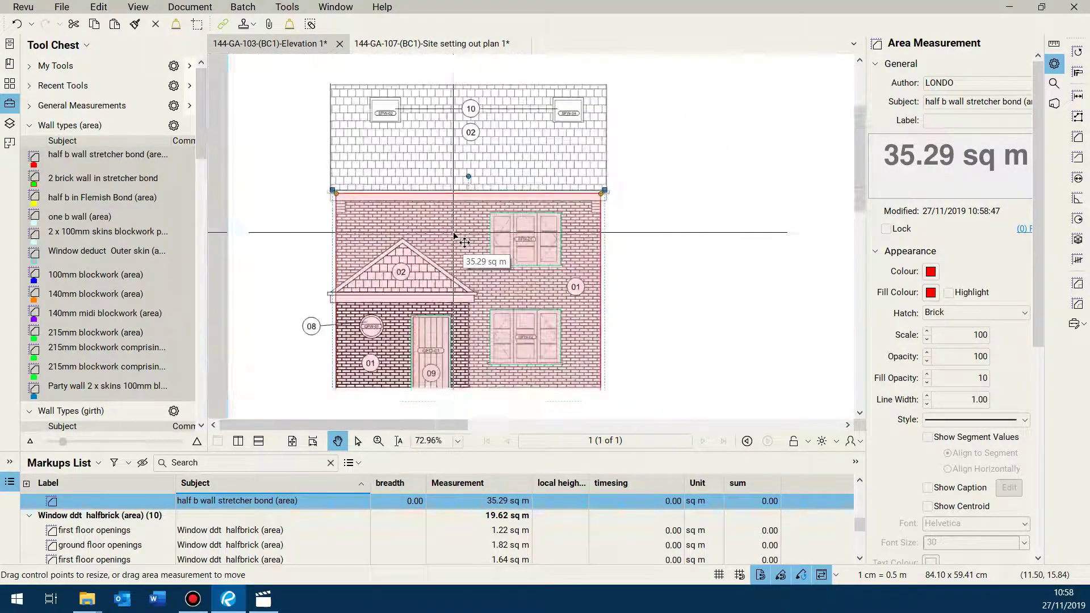
- Send the front elevation's half b wall stretcher bond area to the back, behind the window and door deductions
scroll(454, 235, up, 2)
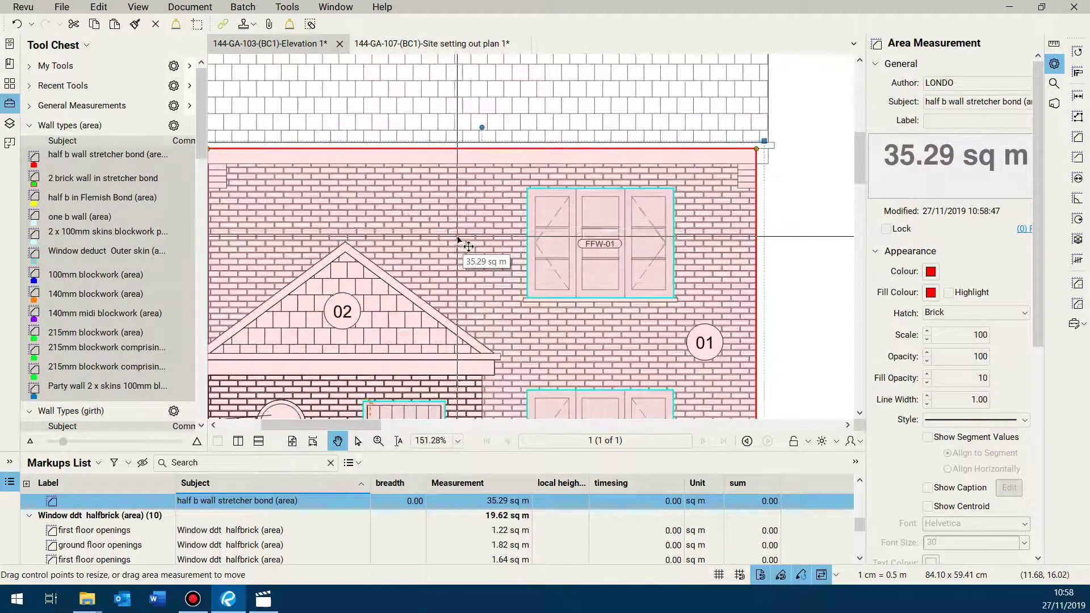
scroll(462, 220, down, 1)
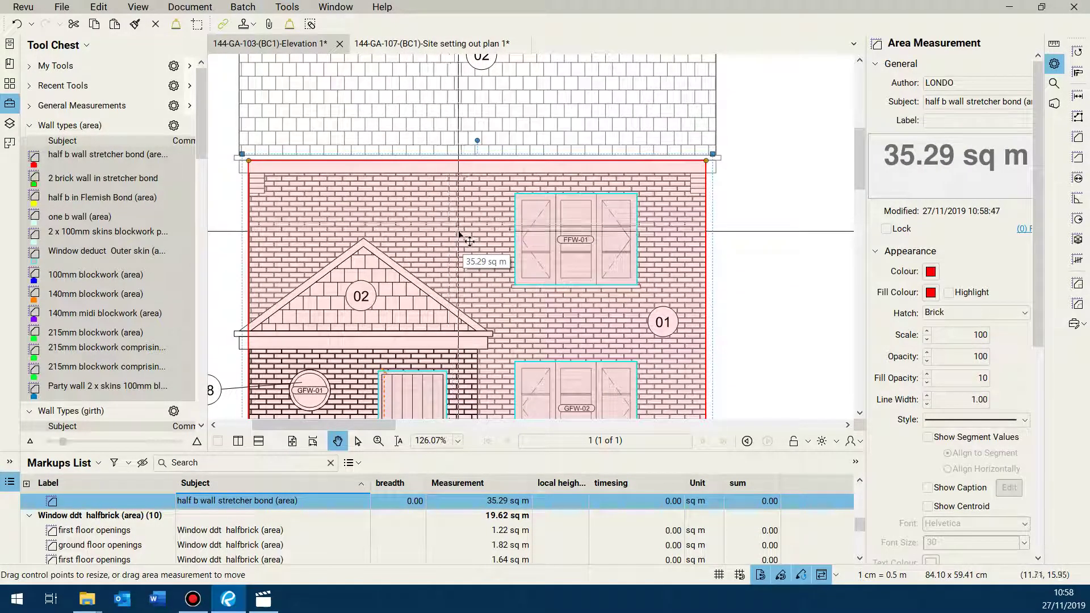
scroll(425, 220, down, 1)
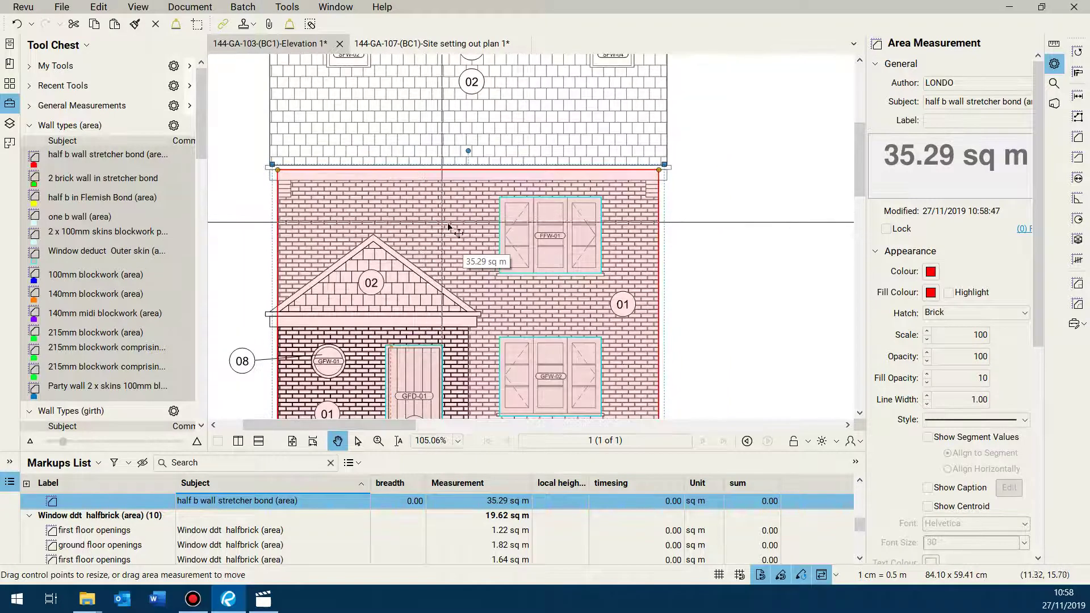
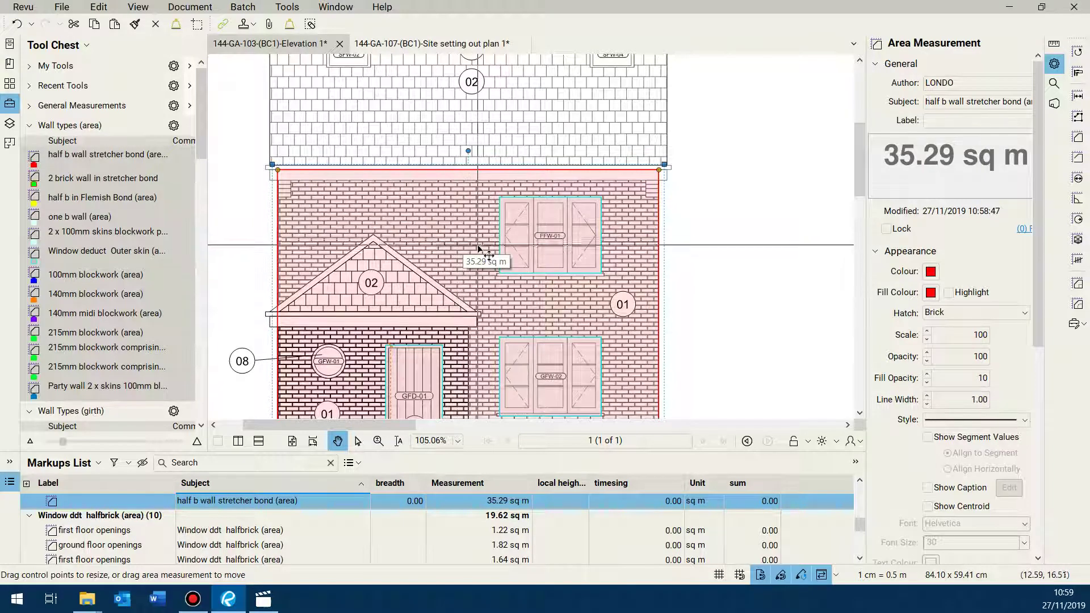
right_click(448, 248)
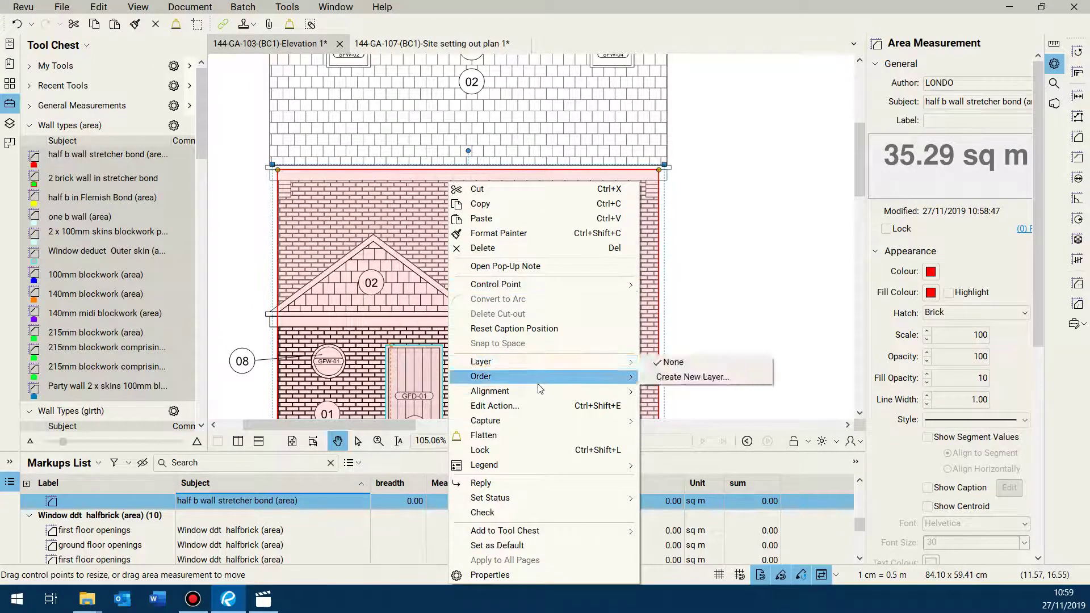
mouse_move(536, 380)
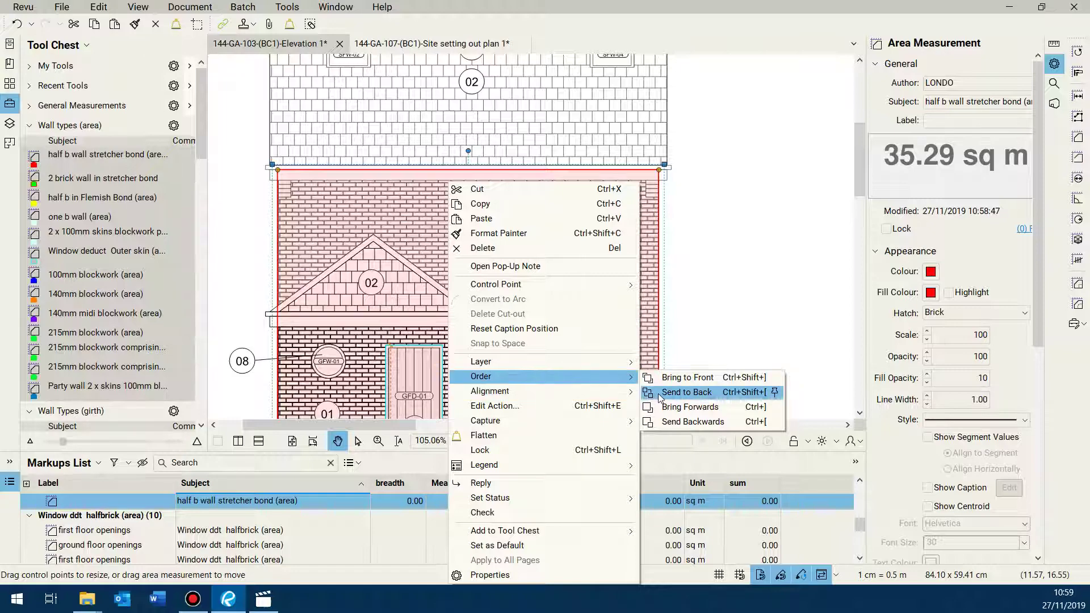
click(686, 392)
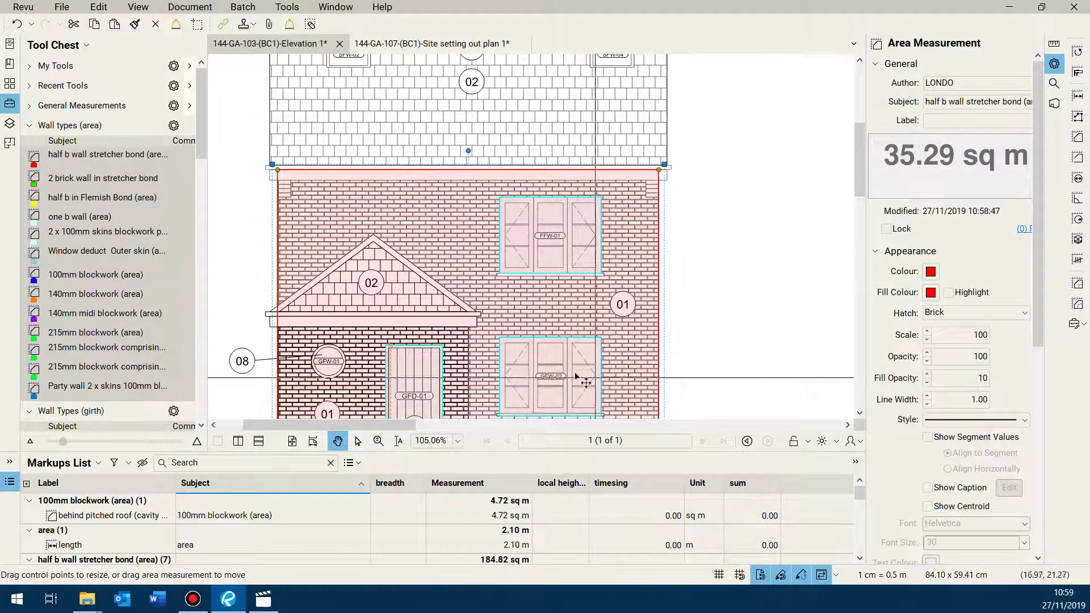
- Copy the FFW-01 and GFW-02 window deduction areas together, paste them beside the front elevation, and undo the paste
scroll(472, 284, down, 2)
scroll(479, 313, up, 4)
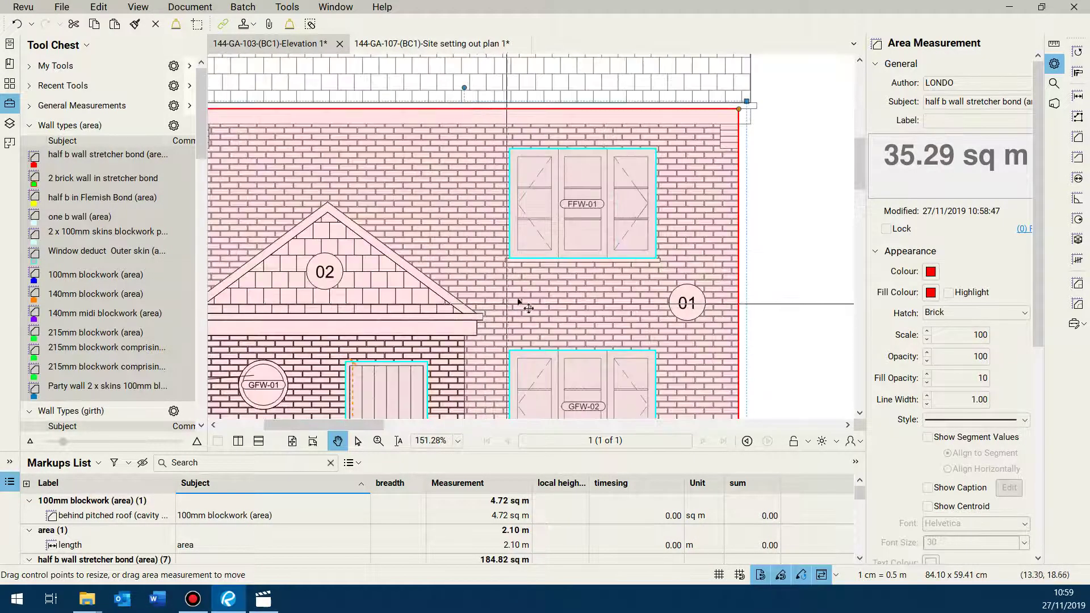
click(516, 260)
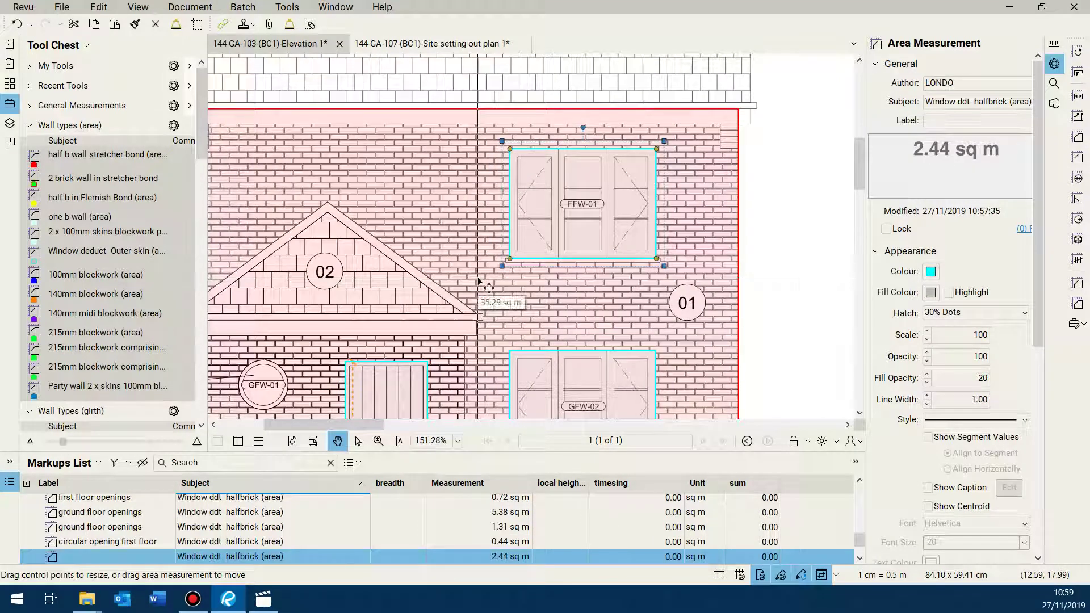
scroll(478, 282, down, 2)
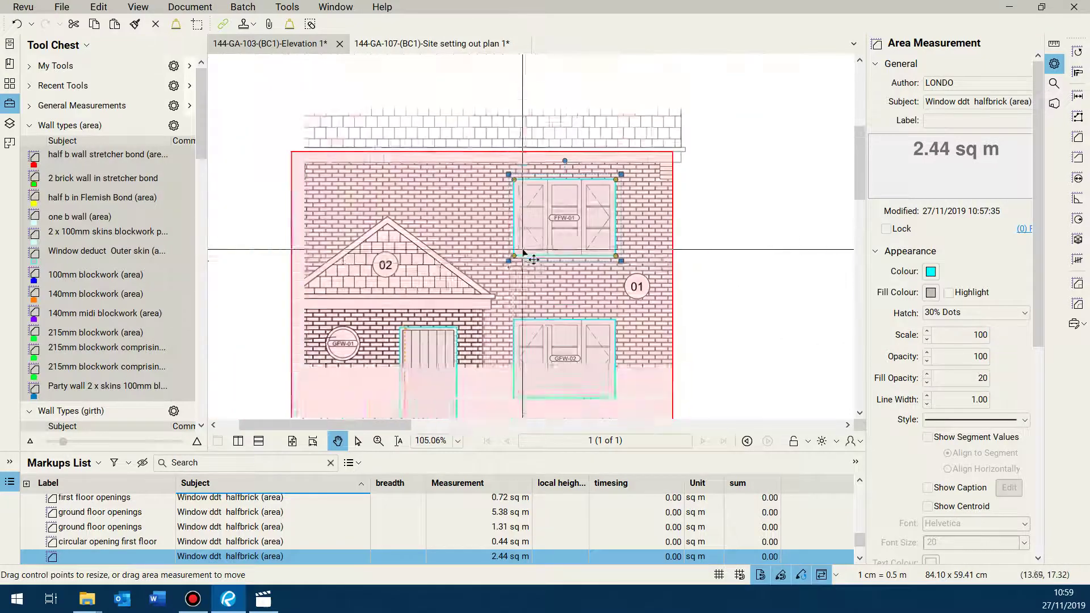
scroll(514, 306, up, 2)
scroll(518, 311, down, 2)
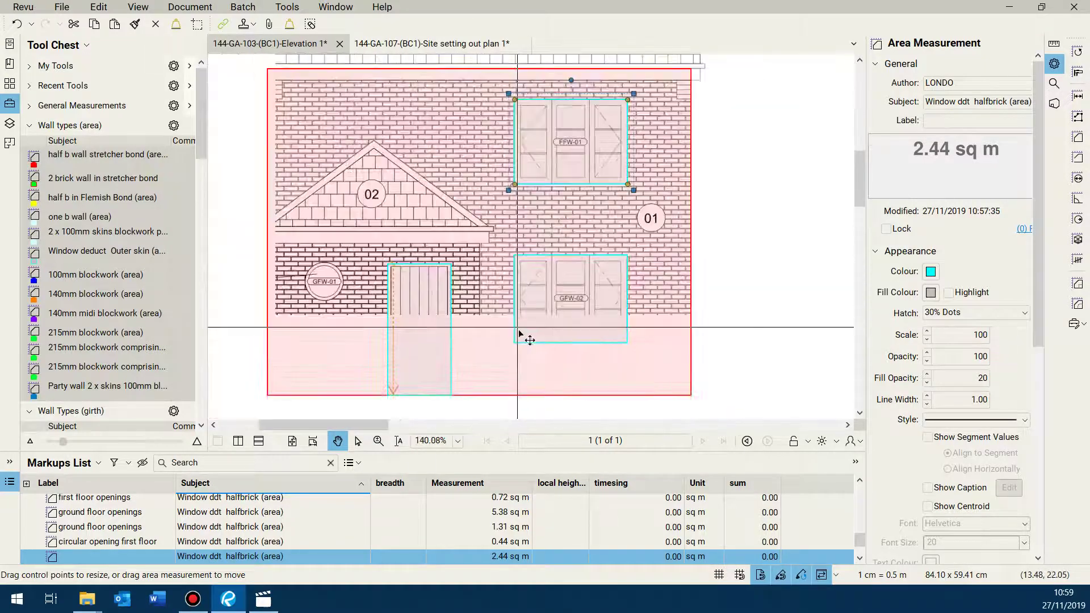
scroll(523, 355, up, 3)
shift+click(522, 355)
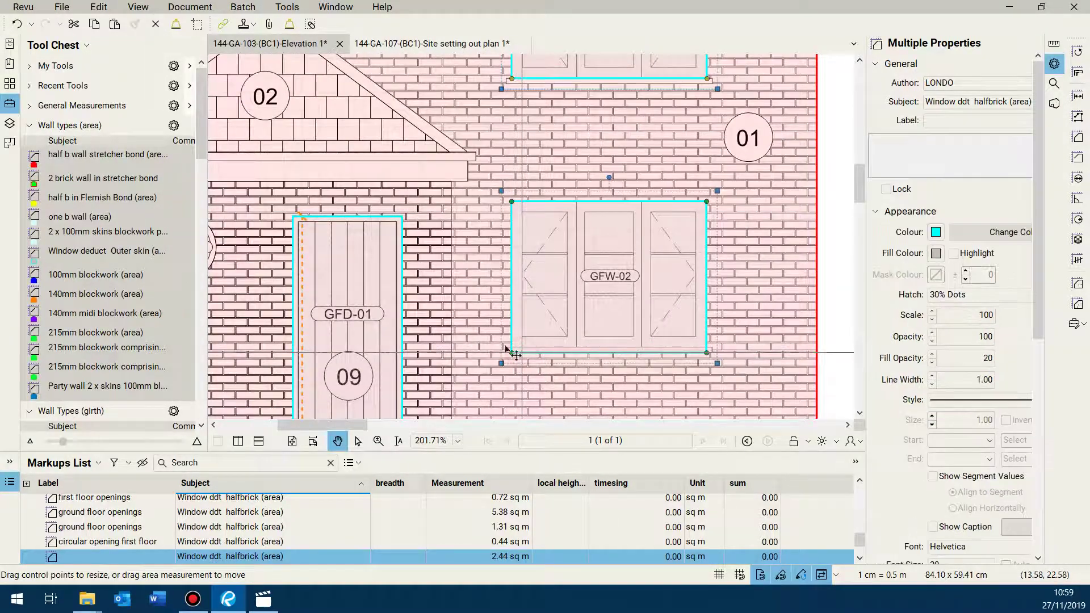
scroll(527, 340, down, 3)
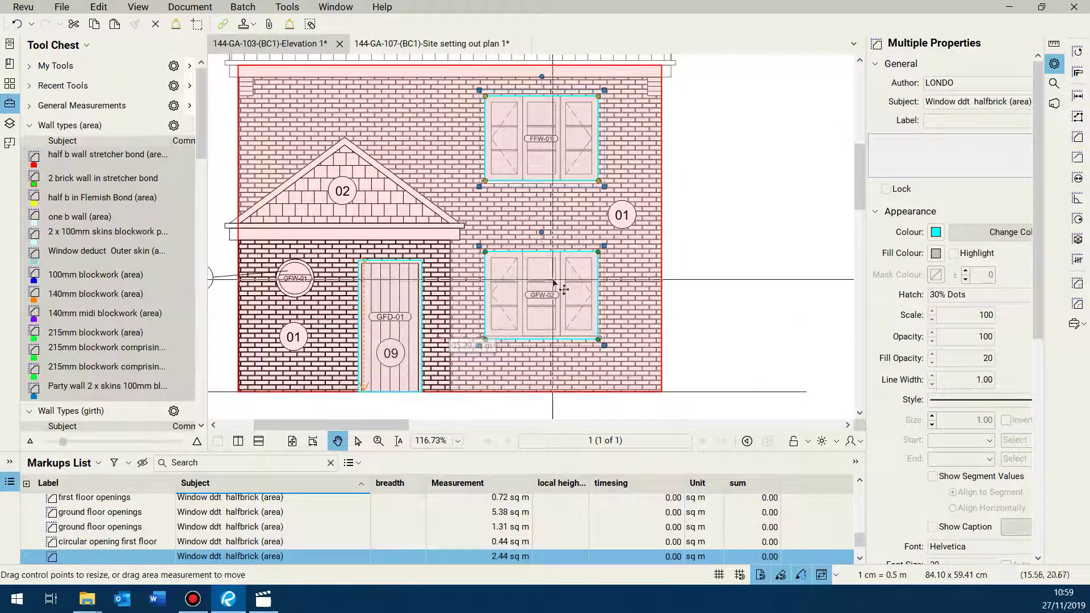
right_click(535, 344)
key(Escape)
right_click(716, 253)
click(716, 254)
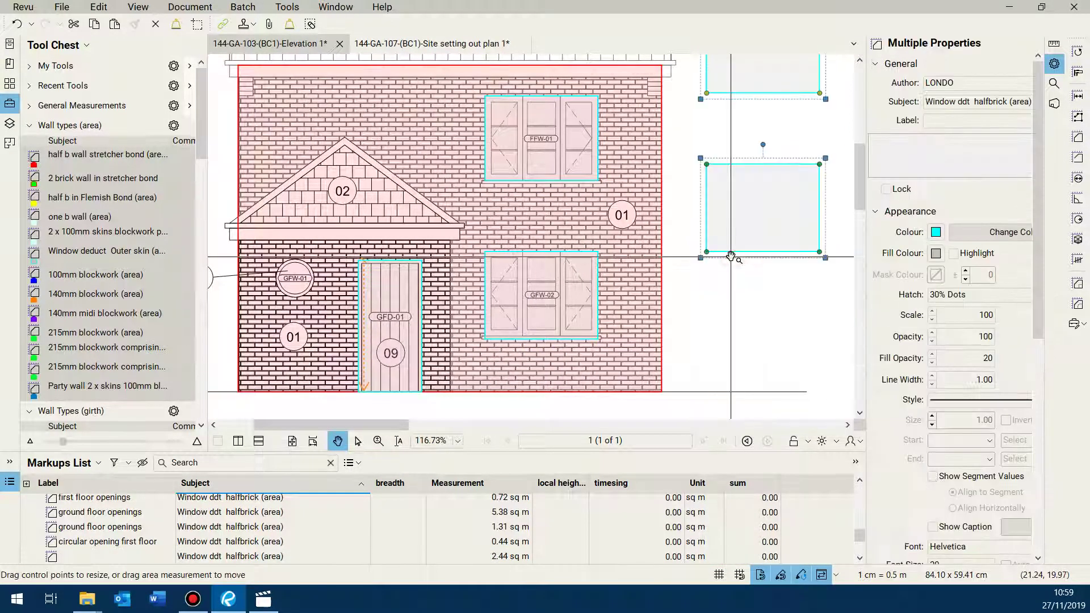
click(18, 29)
- Cut out window FFW-01 from the front elevation wall area with a rectangular polygon cut-out following the window outline
scroll(545, 229, up, 2)
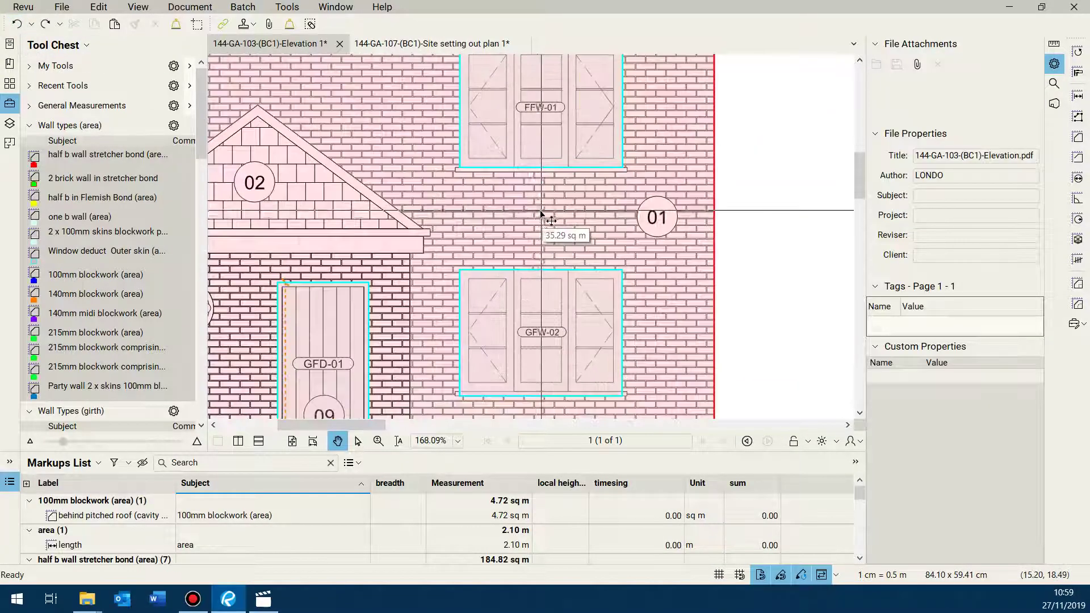
scroll(536, 222, down, 3)
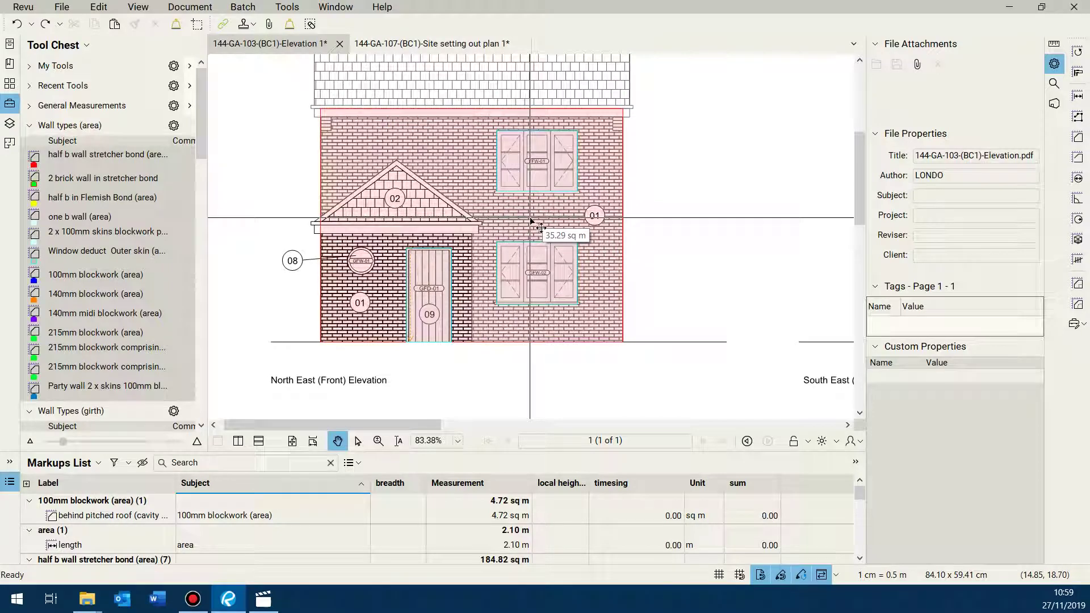
scroll(531, 221, down, 3)
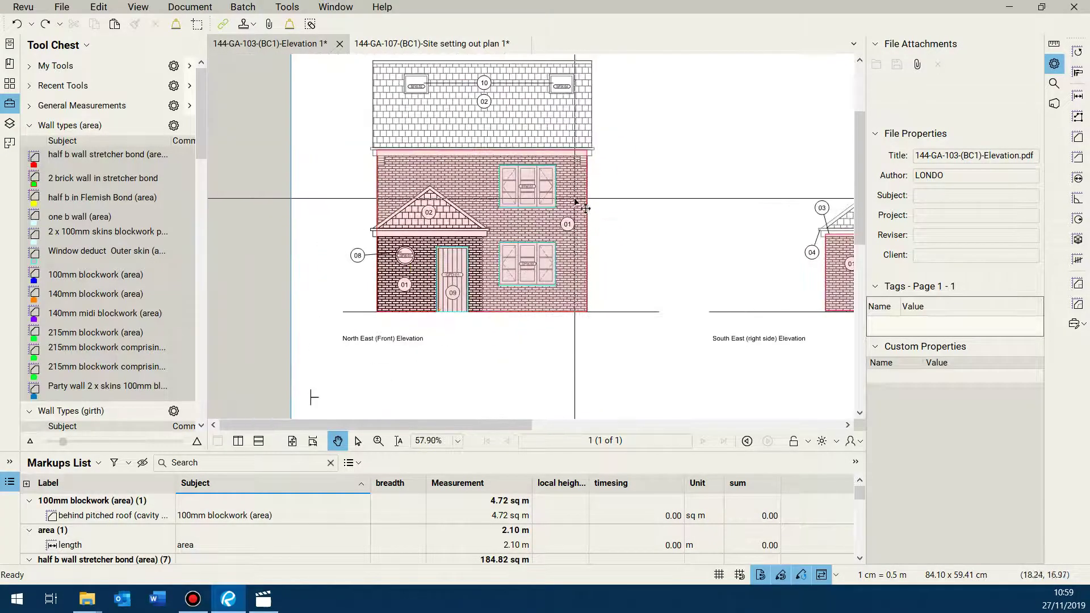
scroll(511, 233, up, 5)
scroll(510, 236, down, 4)
scroll(545, 237, up, 2)
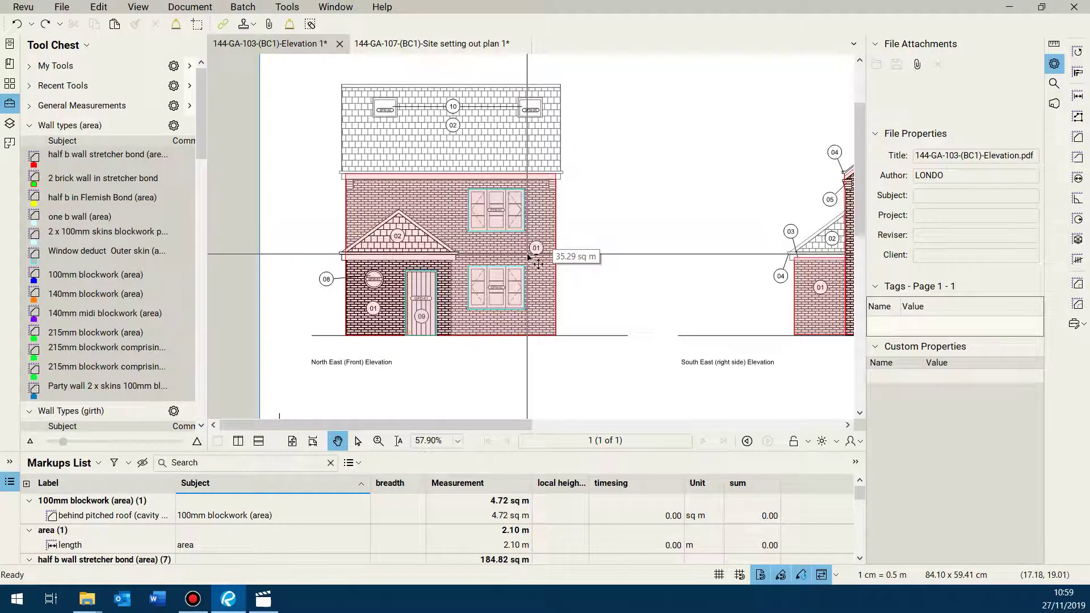
click(1078, 285)
scroll(395, 179, up, 6)
scroll(396, 179, up, 2)
scroll(375, 241, down, 6)
scroll(517, 241, up, 5)
scroll(517, 241, down, 1)
drag(517, 241, 723, 393)
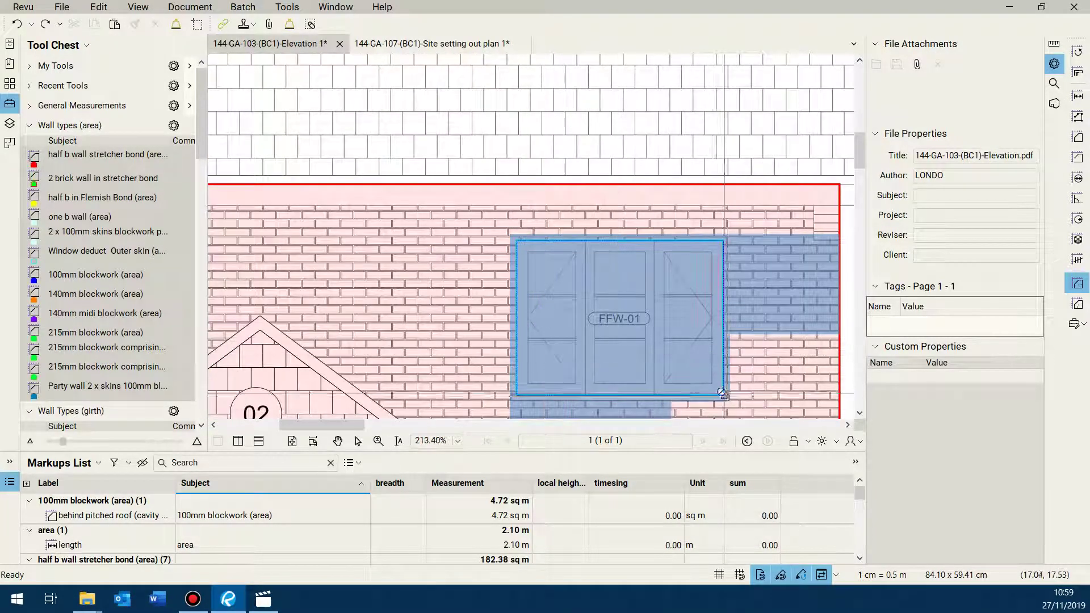
- Move the FFW-01 and GFW-02 window deduction areas off the wall into the blank space beside the front elevation
scroll(721, 392, down, 5)
right_click(753, 317)
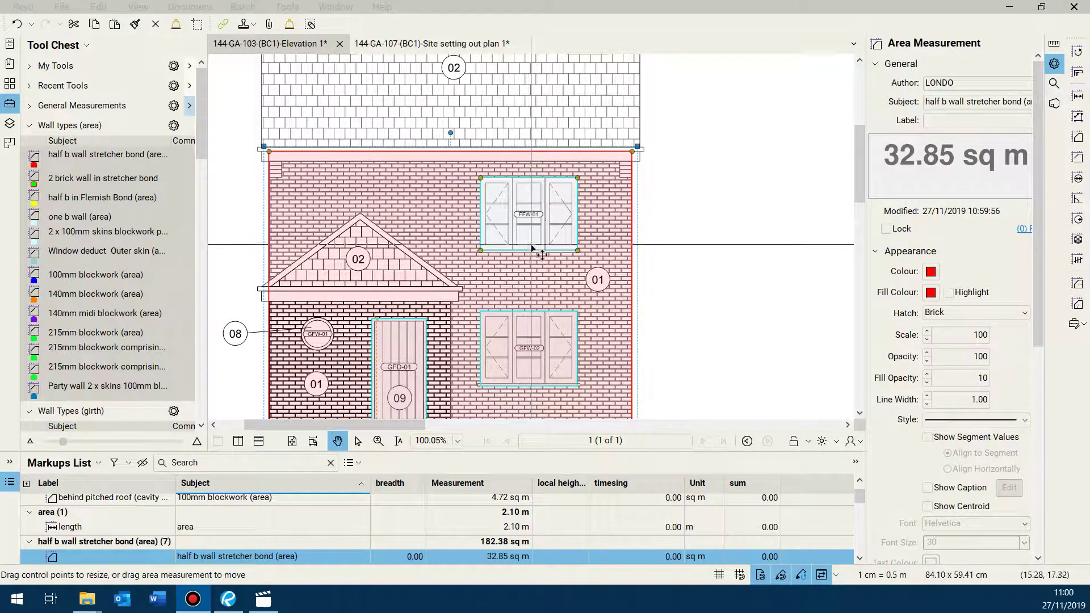
key(ctrl+v)
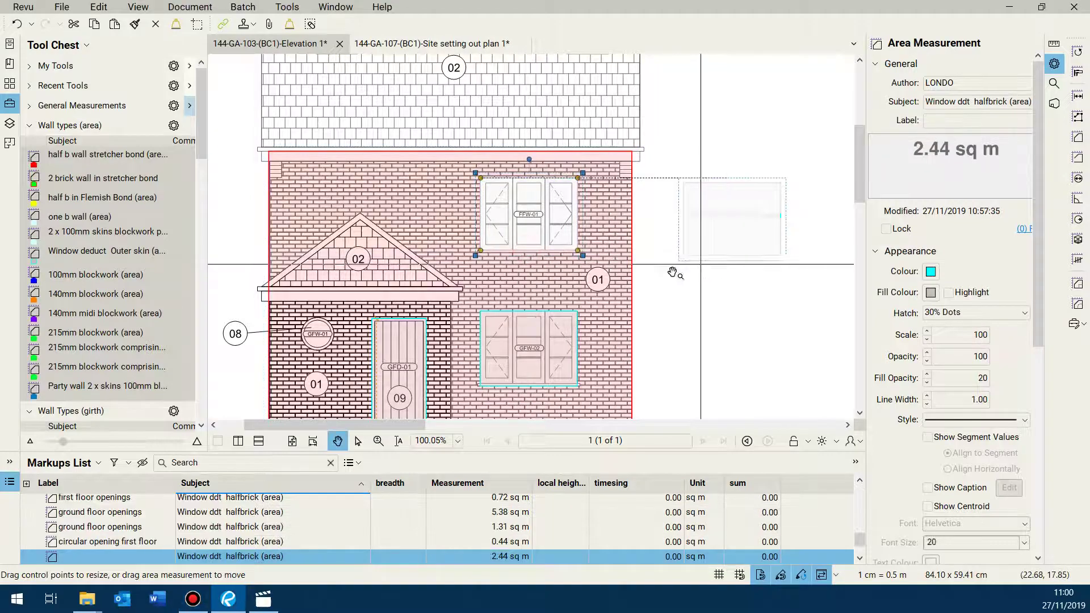
scroll(577, 331, down, 1)
scroll(558, 340, up, 4)
key(ctrl+v)
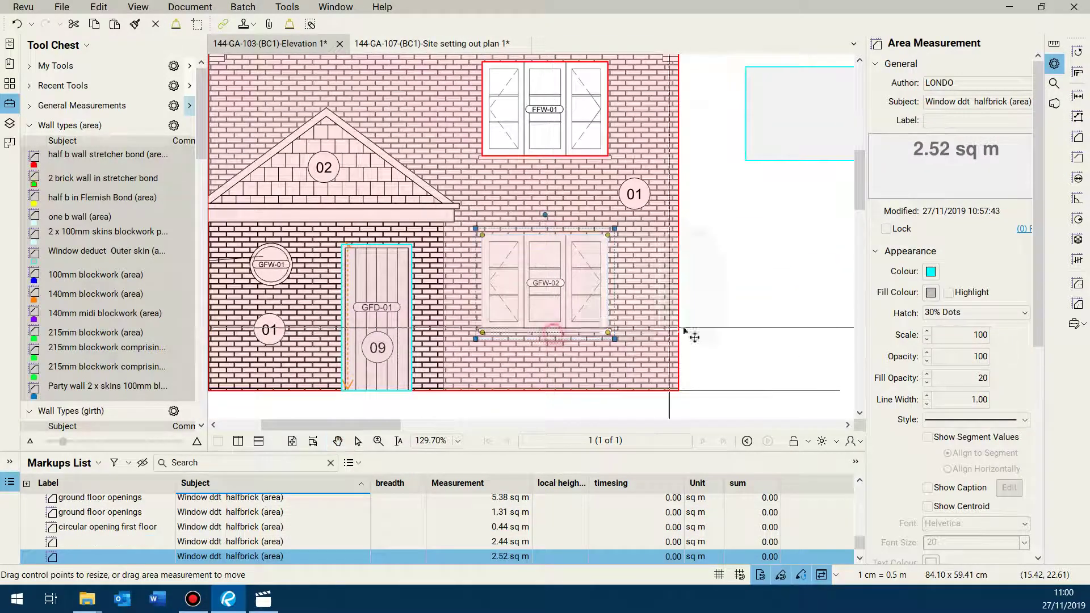
scroll(567, 331, down, 8)
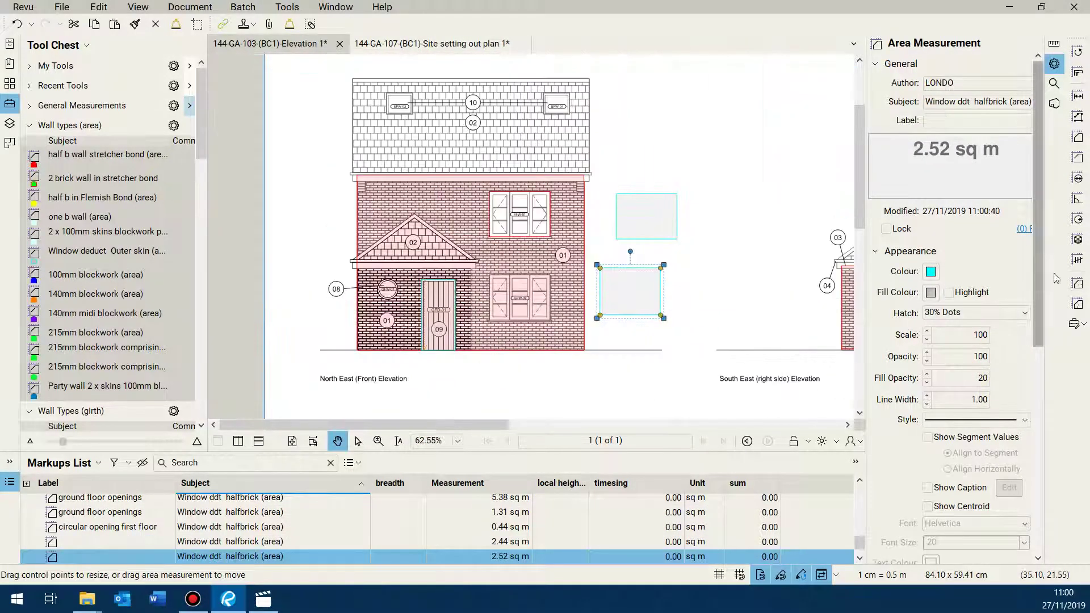
- Cut out window GFW-02 from the front elevation wall area along the window outline
click(1076, 284)
scroll(507, 243, up, 10)
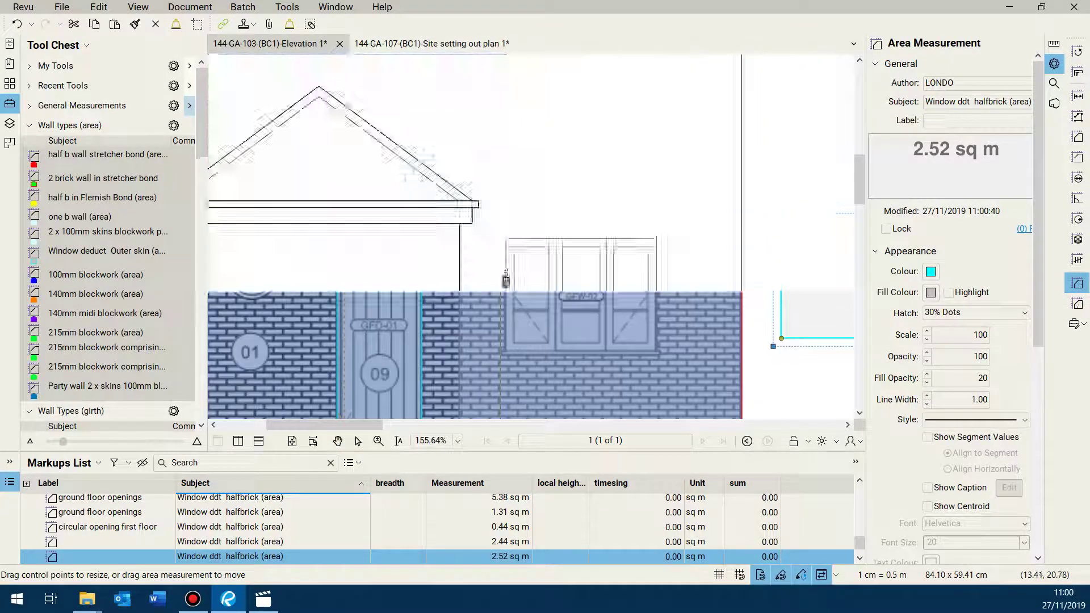
click(507, 242)
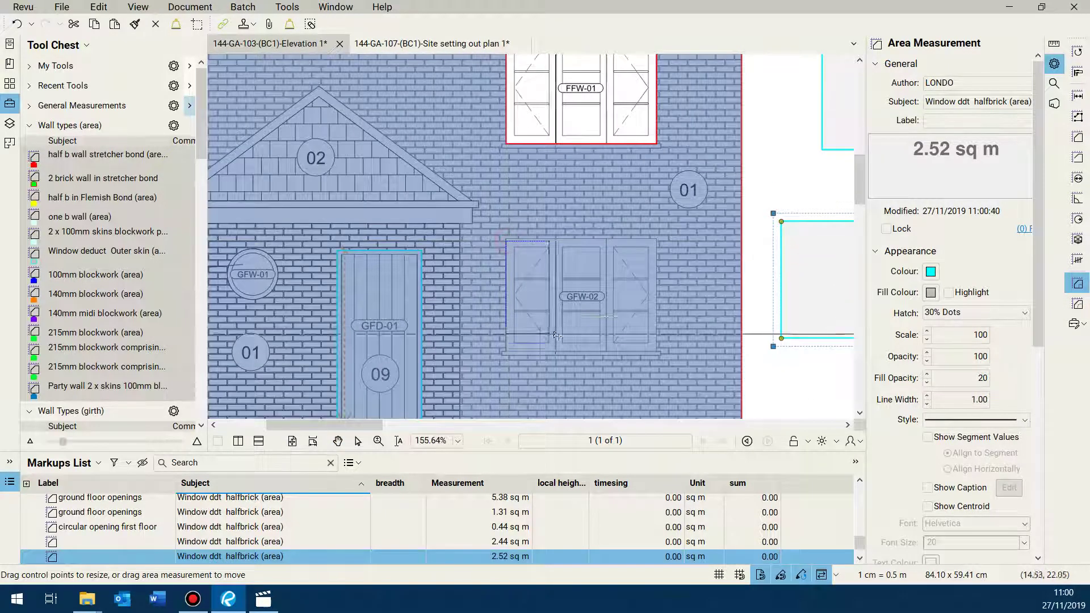
click(656, 353)
scroll(509, 282, down, 6)
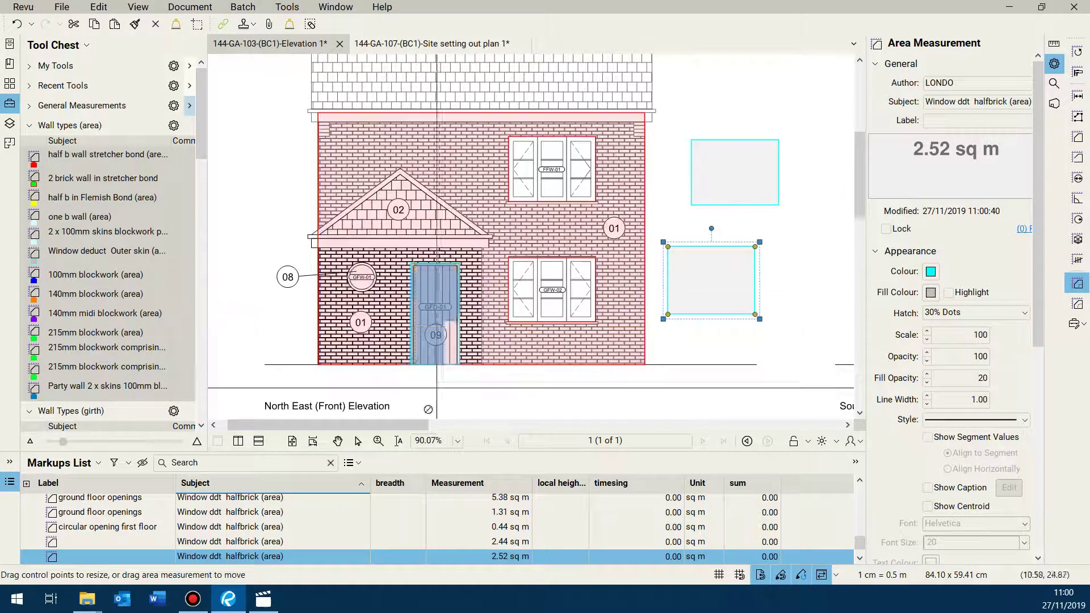
- Copy the GFW-02 window cut-out of the front wall area and try to paste it into the blank space beside the elevation
click(357, 440)
scroll(557, 211, up, 6)
click(544, 216)
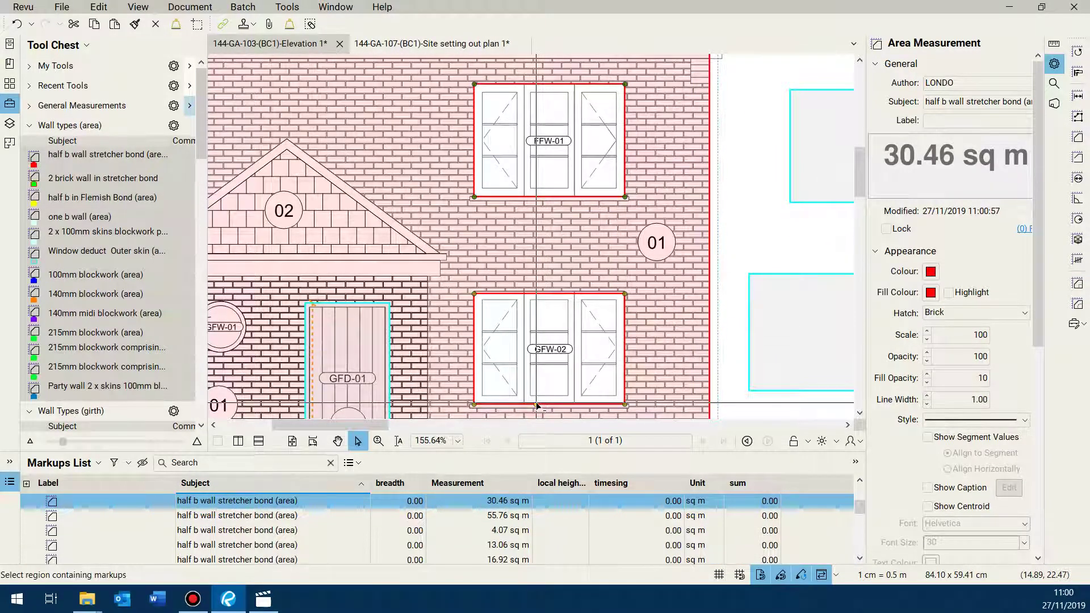
right_click(535, 403)
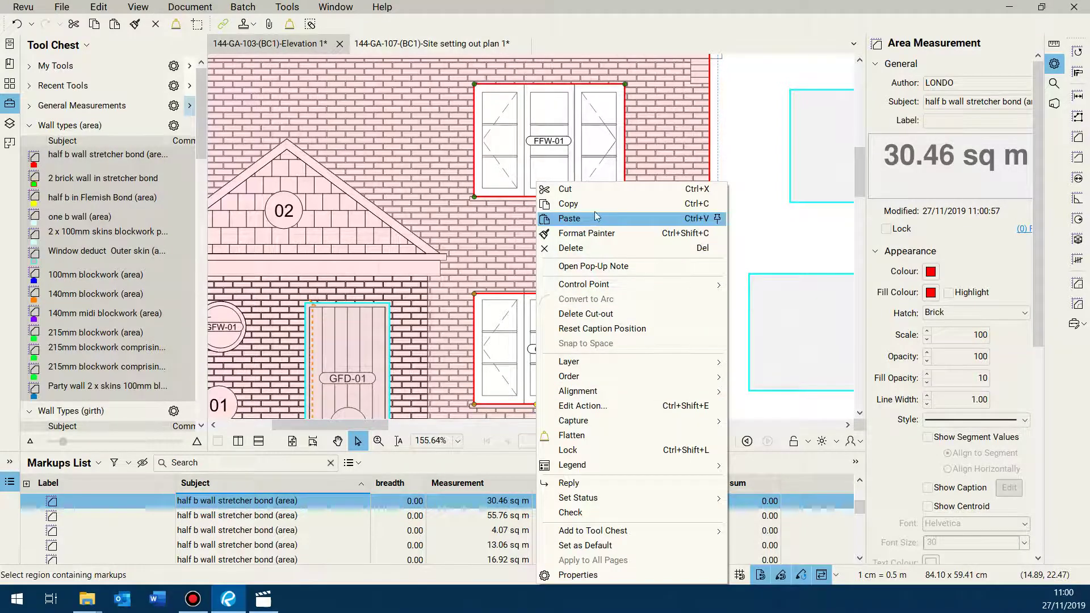
key(Escape)
scroll(624, 227, down, 11)
right_click(707, 244)
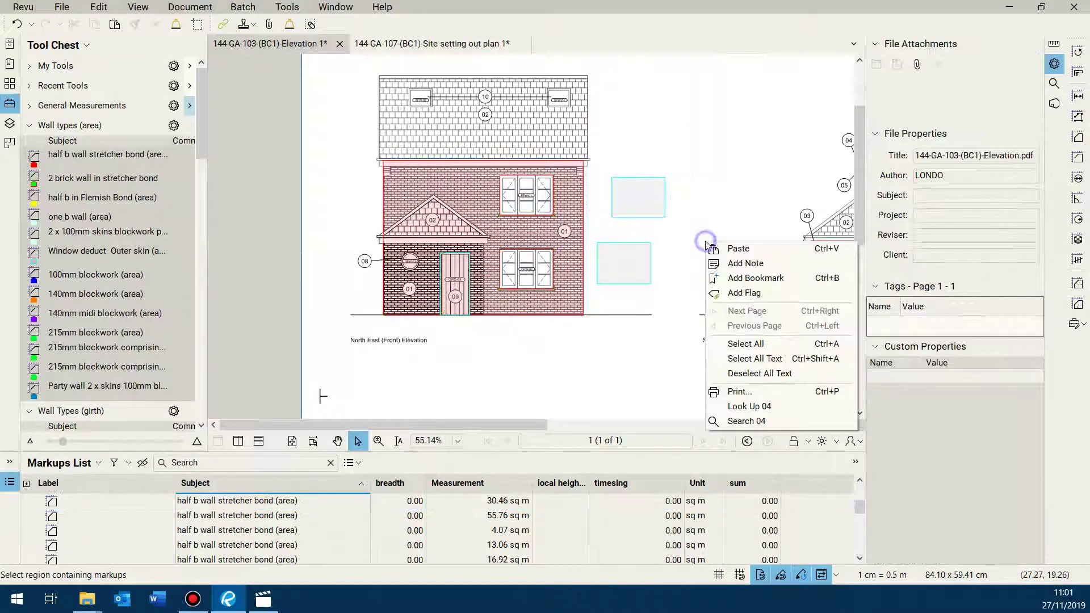
click(755, 252)
- Paste the copied window cut-out into the large gable wall area on the South East (right side) elevation
scroll(755, 256, up, 2)
scroll(617, 273, down, 6)
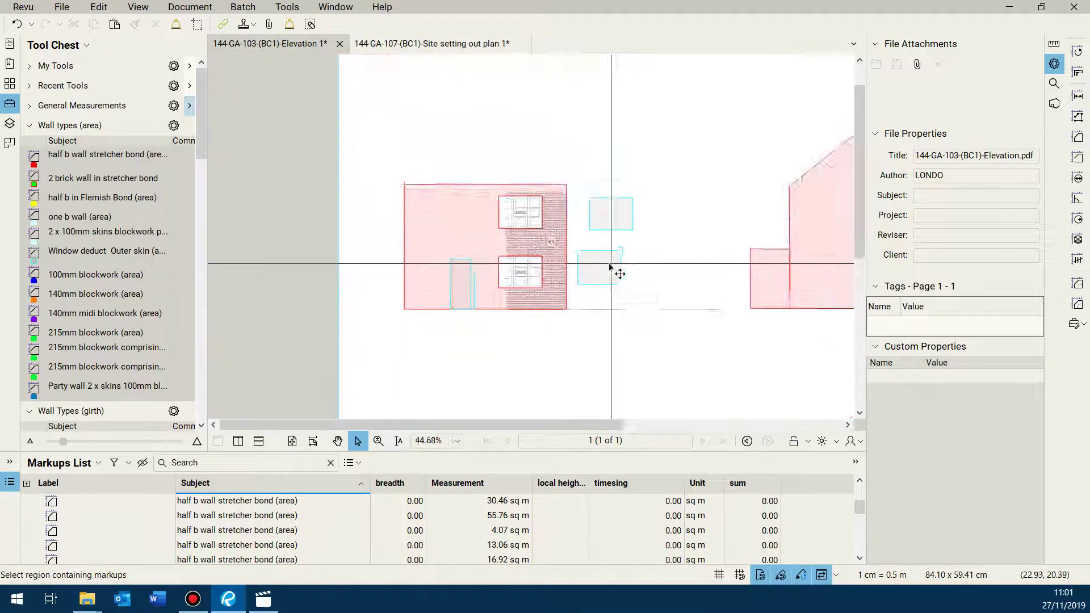
scroll(681, 268, up, 5)
right_click(681, 267)
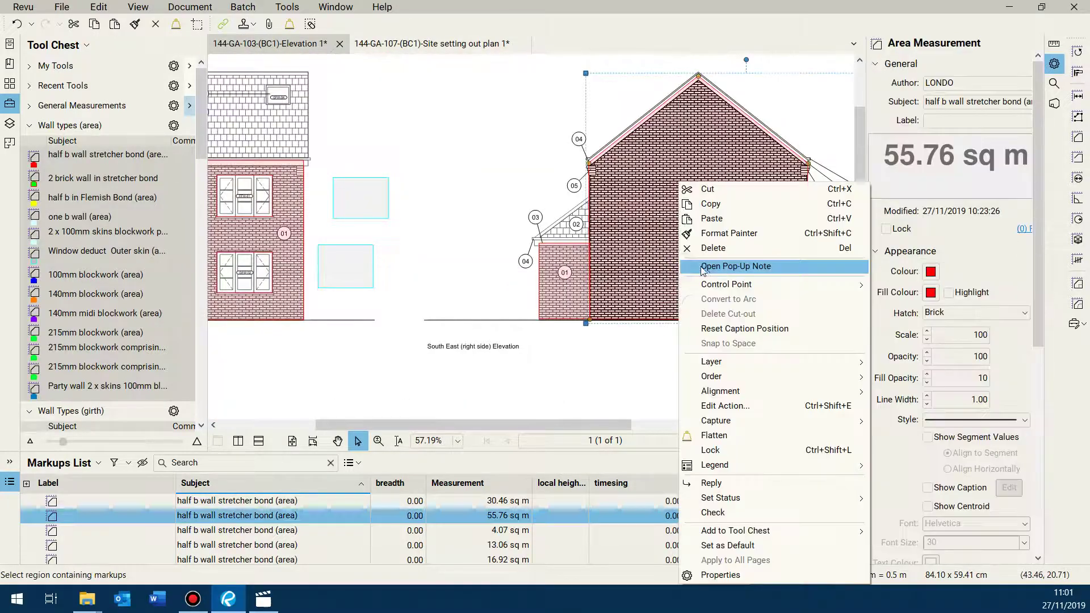
click(732, 215)
scroll(697, 273, up, 4)
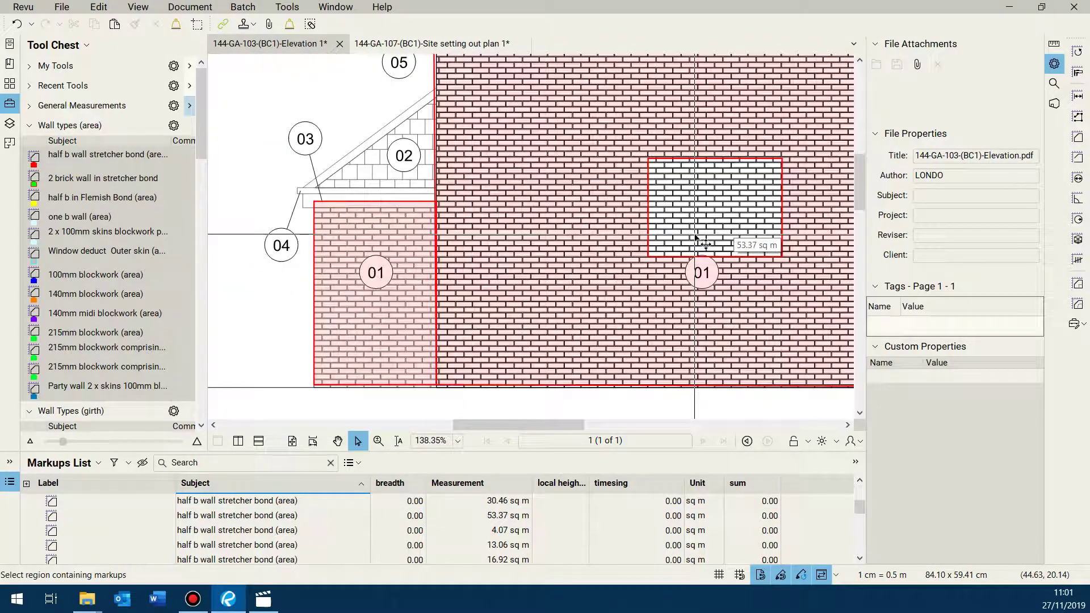
scroll(709, 233, down, 4)
scroll(340, 193, up, 3)
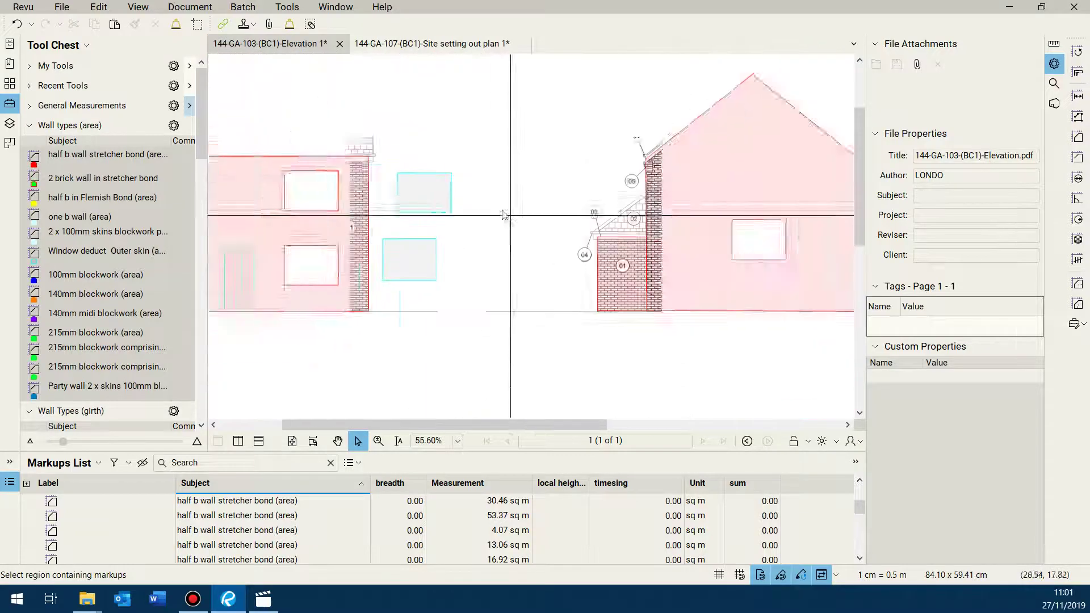
scroll(325, 197, up, 2)
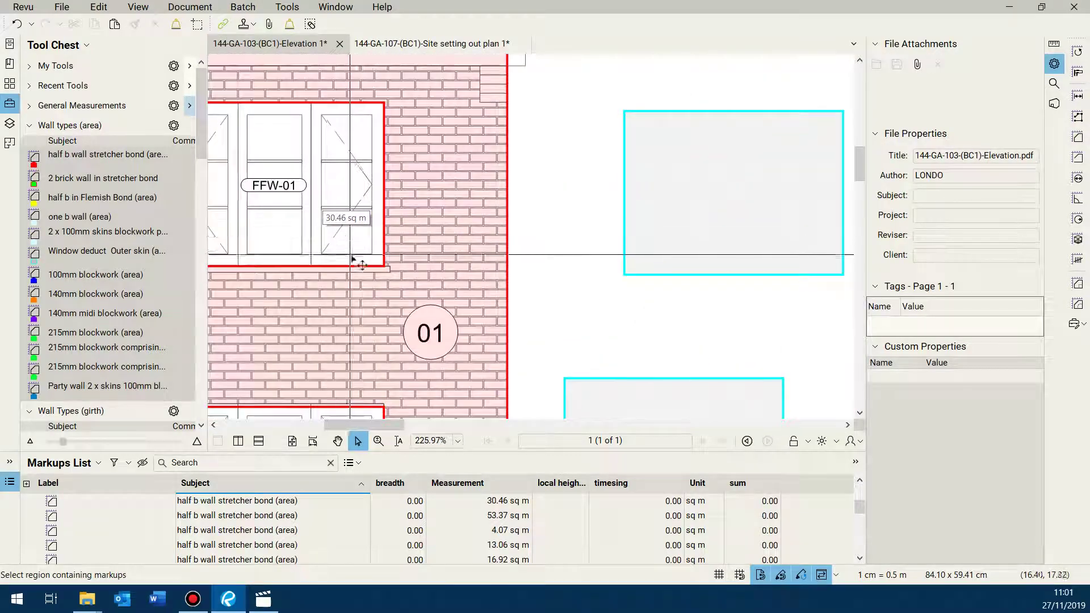
scroll(351, 229, down, 2)
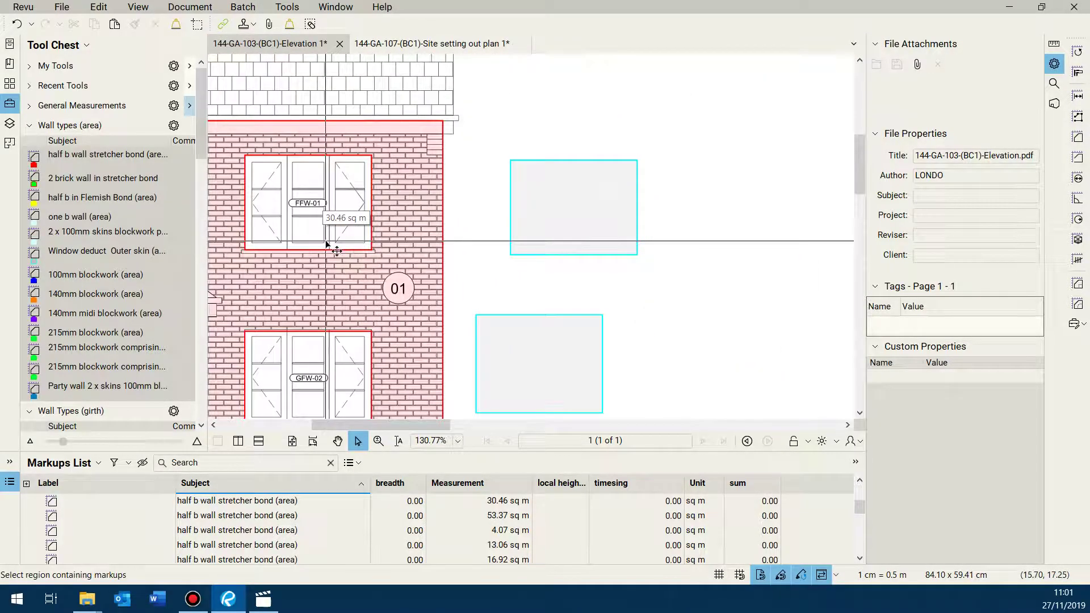
- Compare the wall cut-outs and relocated window deduction areas on the elevations with the area measurements in the Markups List
scroll(337, 256, down, 2)
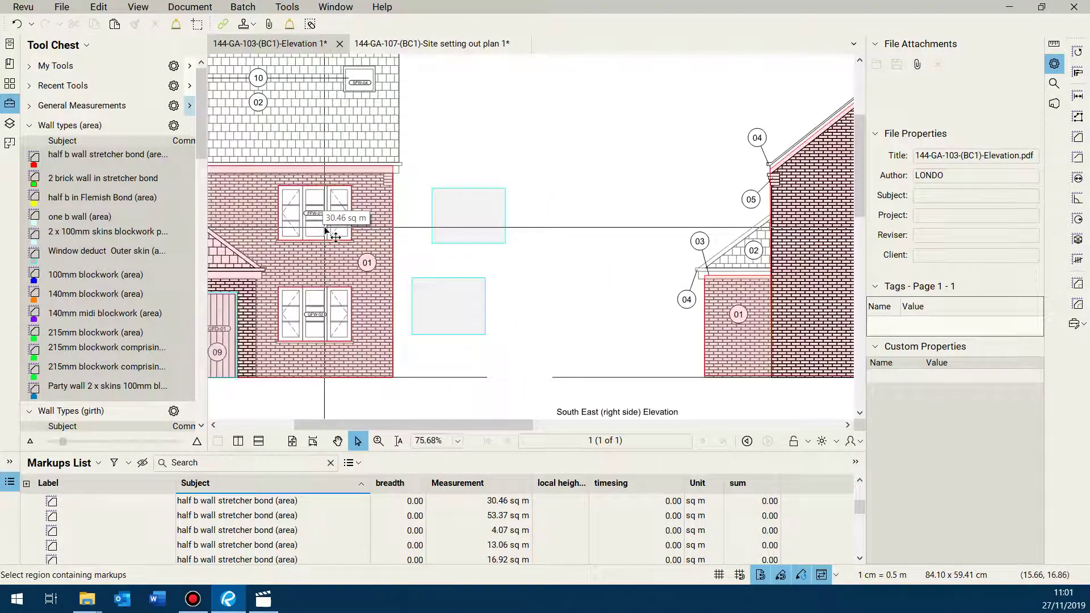
scroll(460, 259, up, 2)
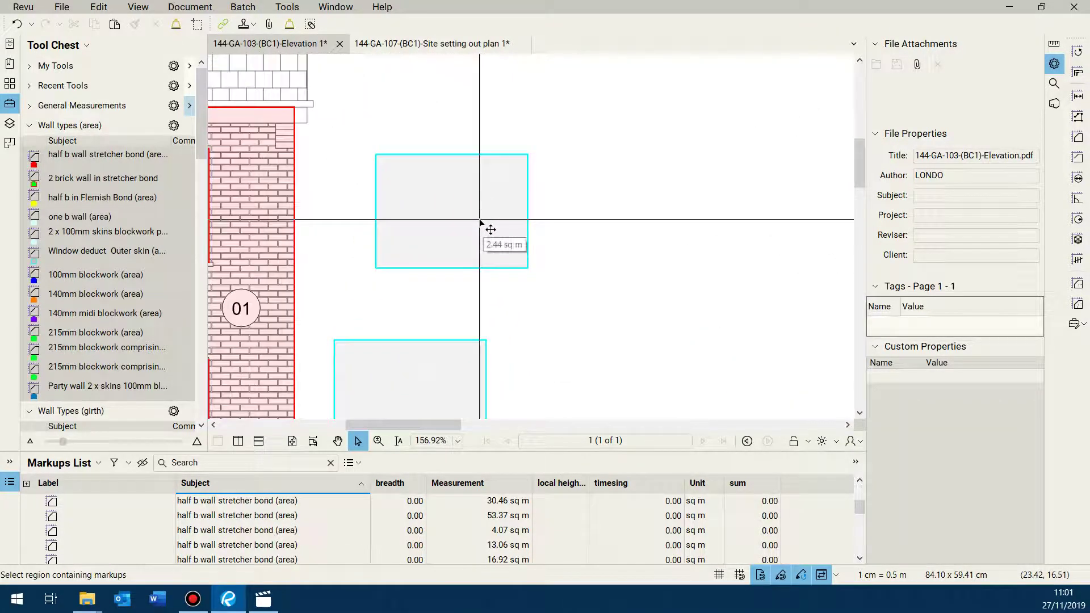
scroll(480, 223, down, 3)
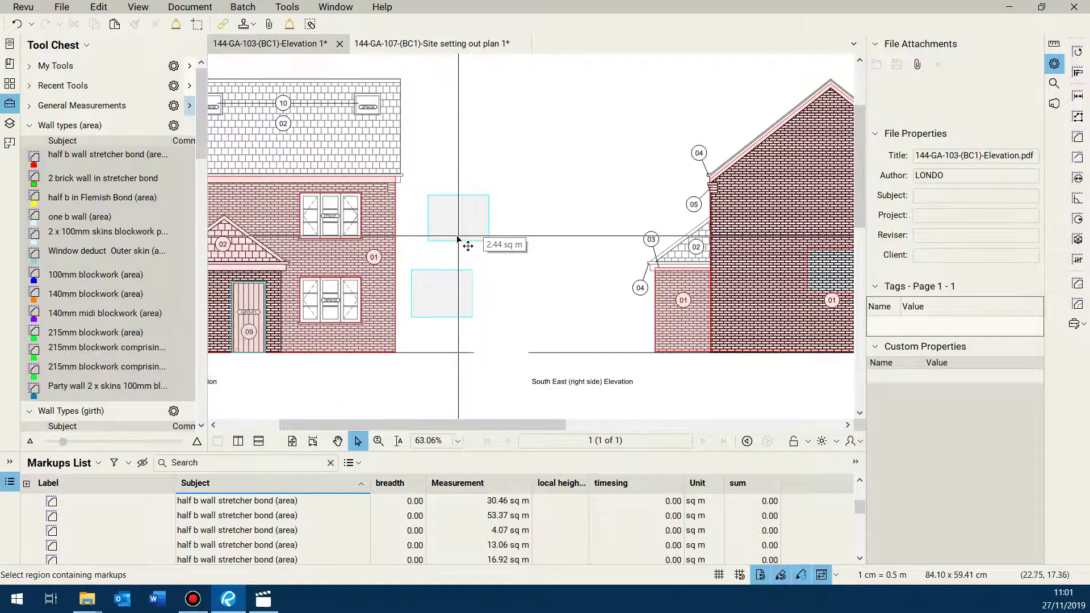
scroll(471, 243, down, 2)
scroll(483, 245, up, 2)
scroll(491, 248, up, 3)
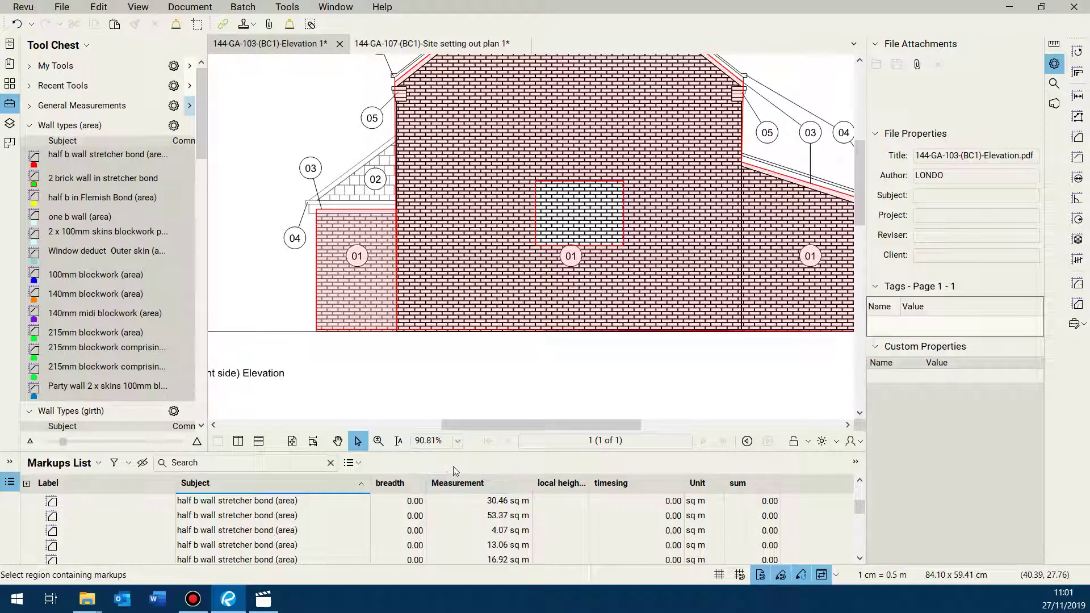
drag(464, 451, 471, 338)
scroll(362, 512, down, 10)
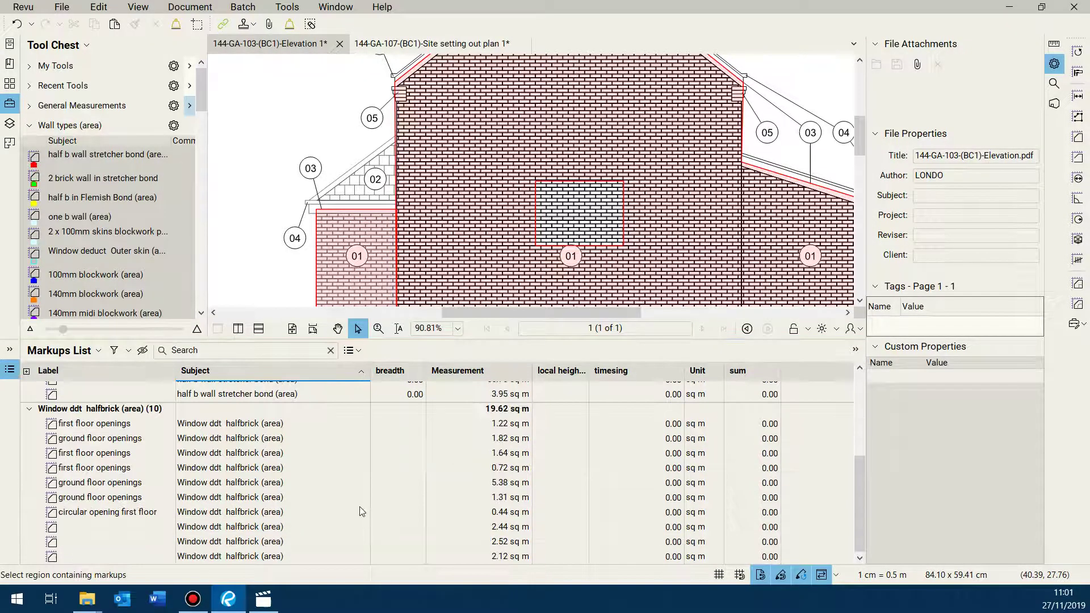
scroll(362, 514, up, 4)
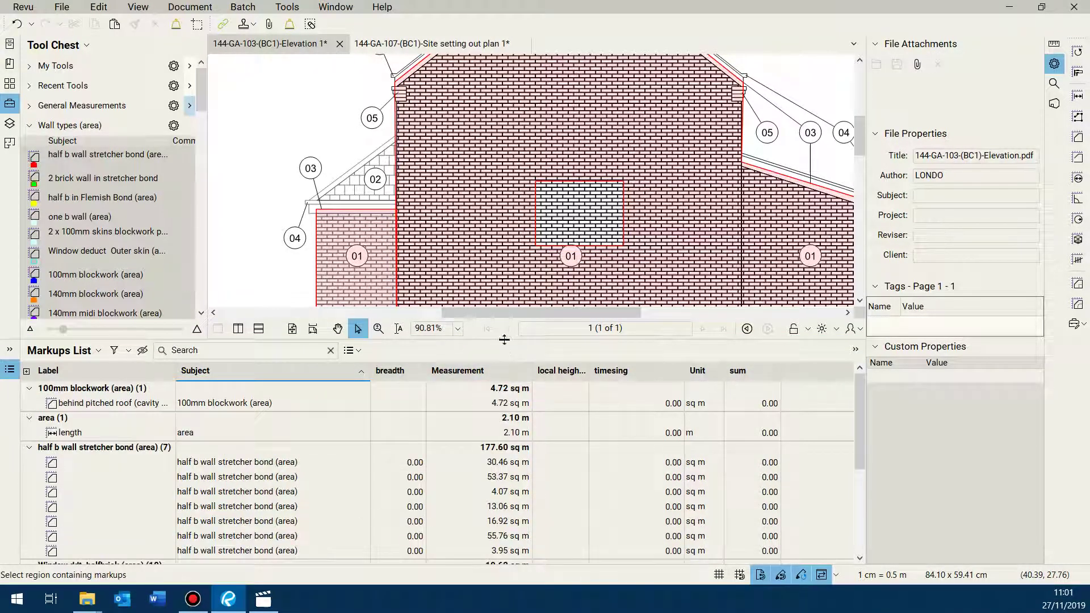
drag(484, 336, 485, 525)
scroll(546, 333, down, 3)
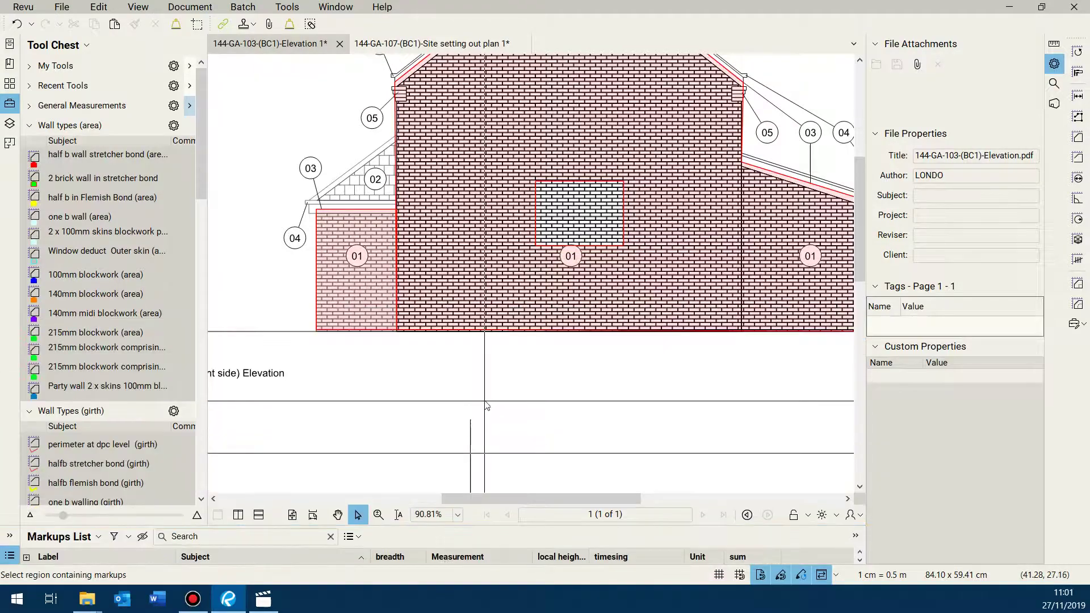
scroll(546, 333, up, 4)
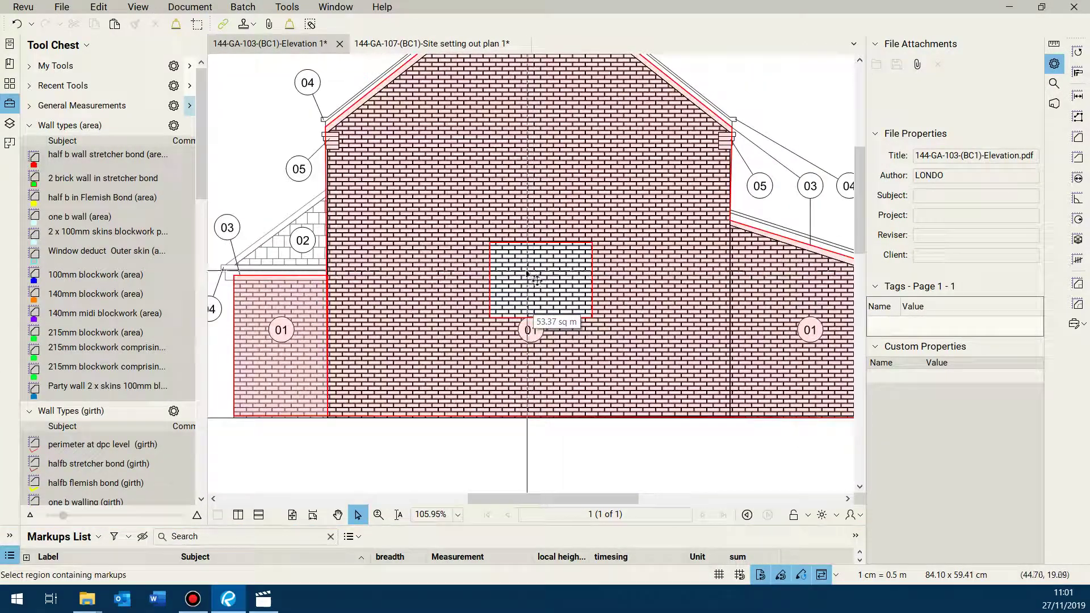
scroll(564, 293, down, 6)
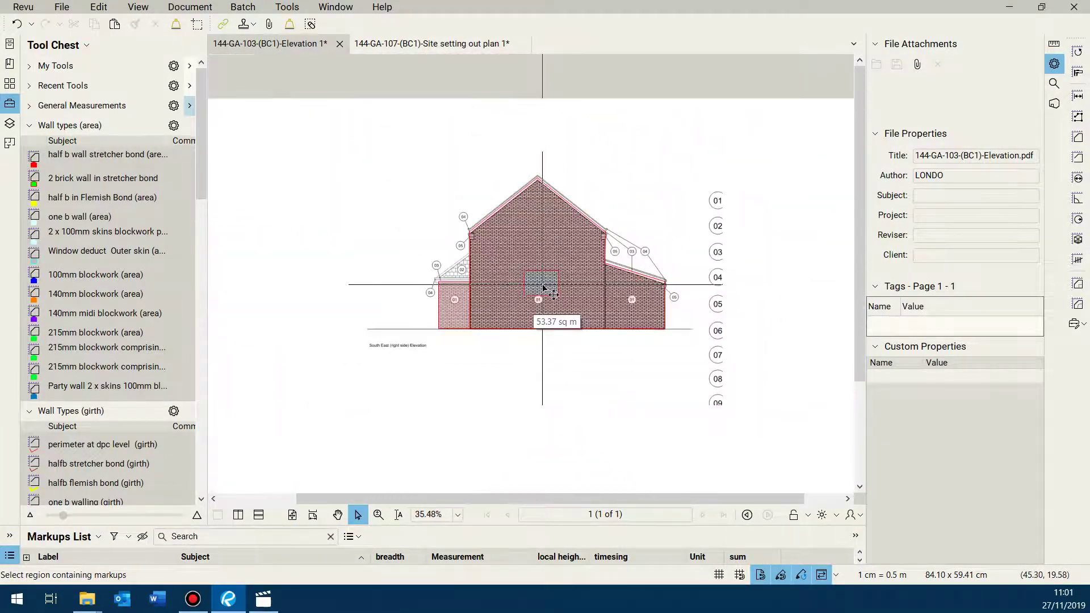
scroll(564, 281, down, 2)
scroll(462, 219, up, 2)
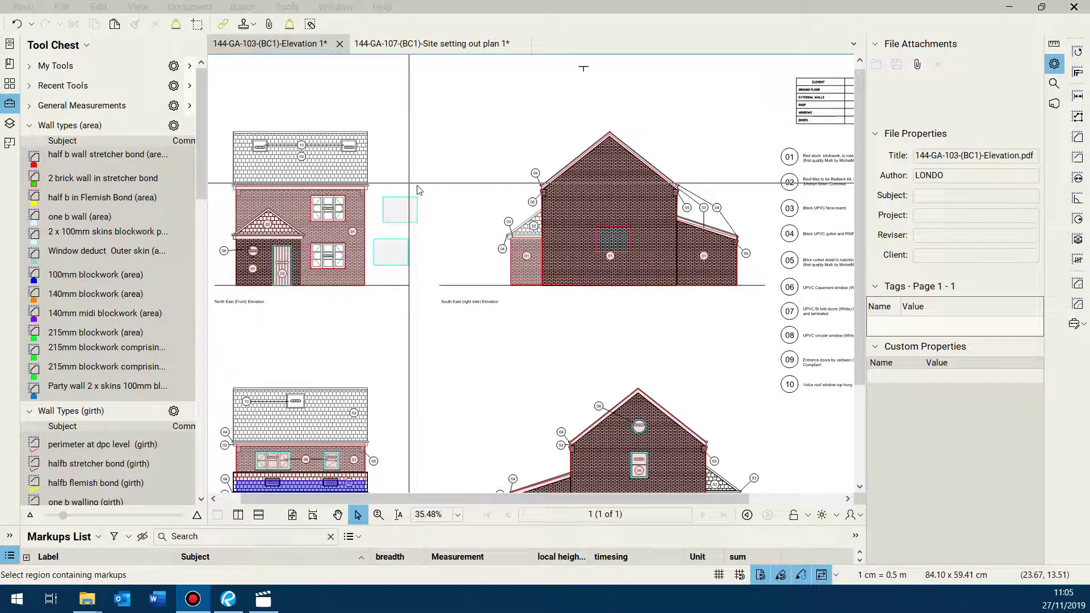
- Delete the pasted window cut-out from the large gable wall area on the South East (right side) elevation
scroll(488, 295, up, 2)
scroll(595, 221, up, 7)
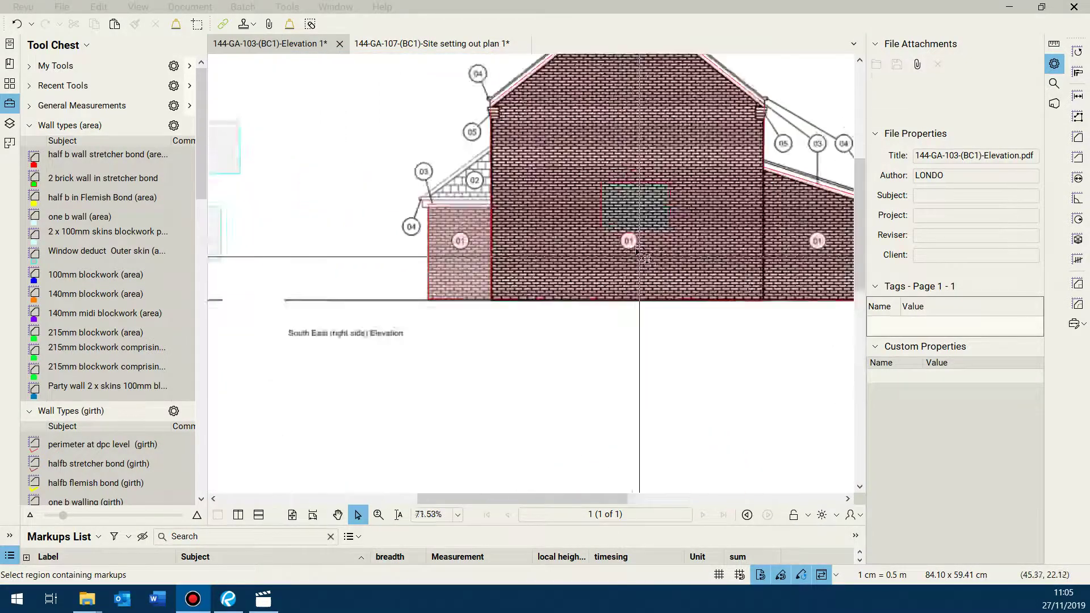
click(604, 228)
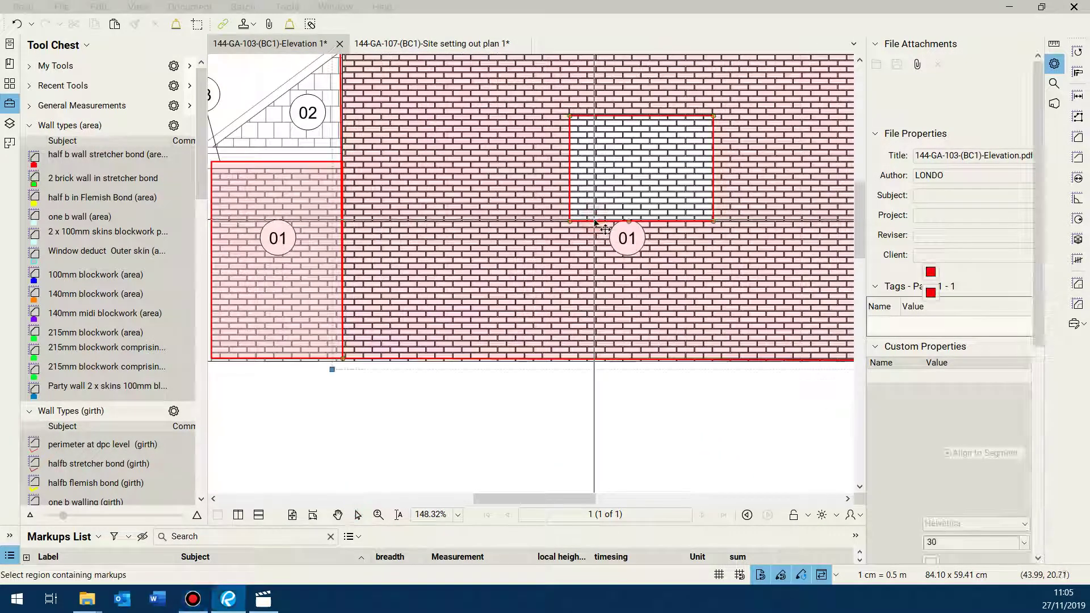
key(Delete)
- Delete the cut-out around window GFW-02 from the front elevation wall area
scroll(591, 226, down, 8)
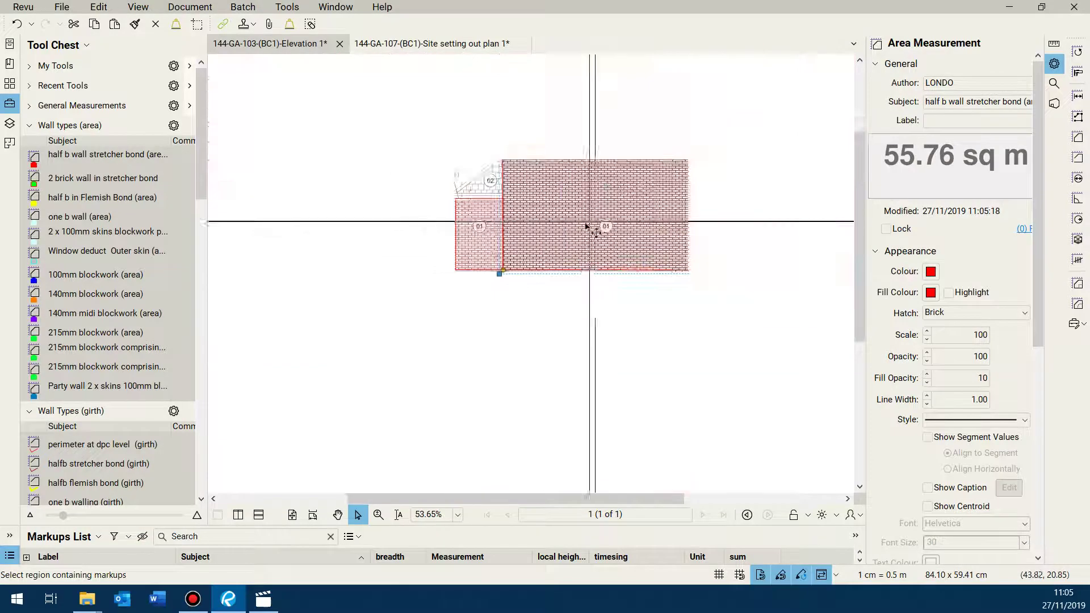
scroll(364, 282, up, 6)
scroll(363, 282, up, 5)
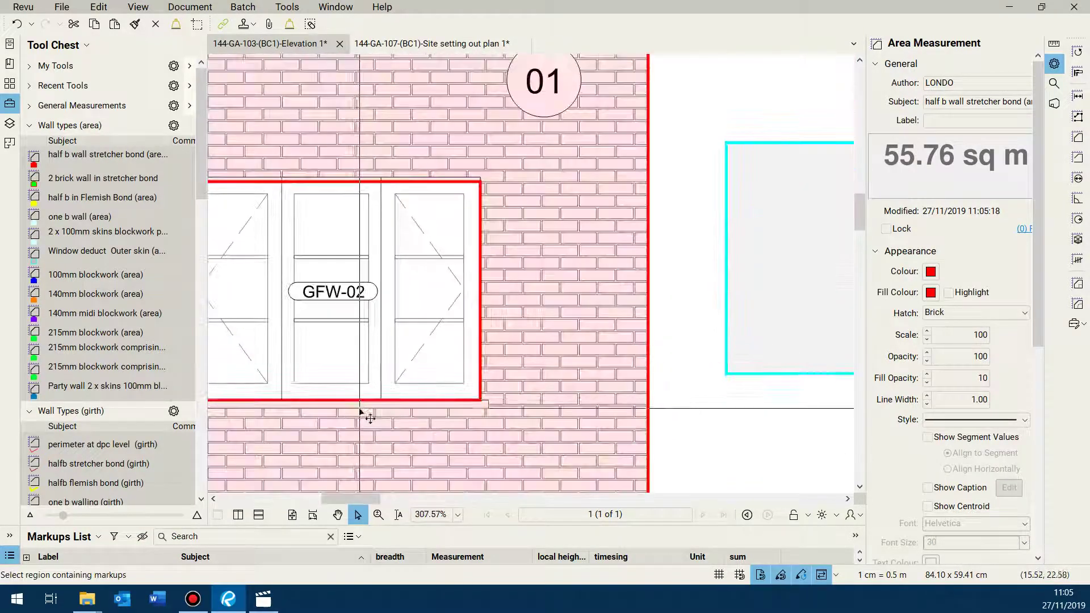
key(Delete)
scroll(377, 243, down, 3)
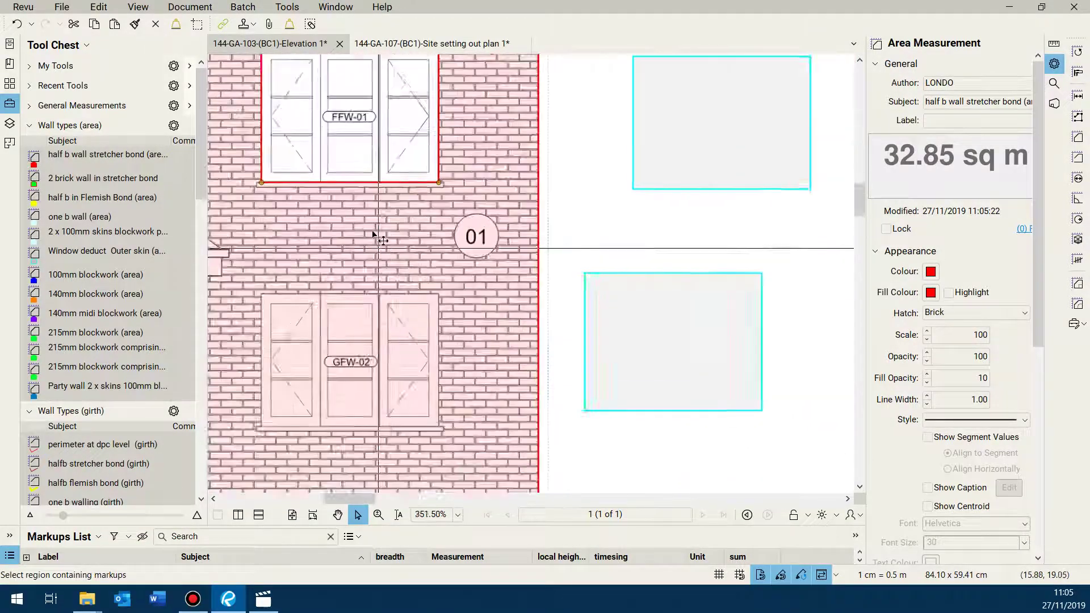
scroll(357, 127, up, 4)
key(Delete)
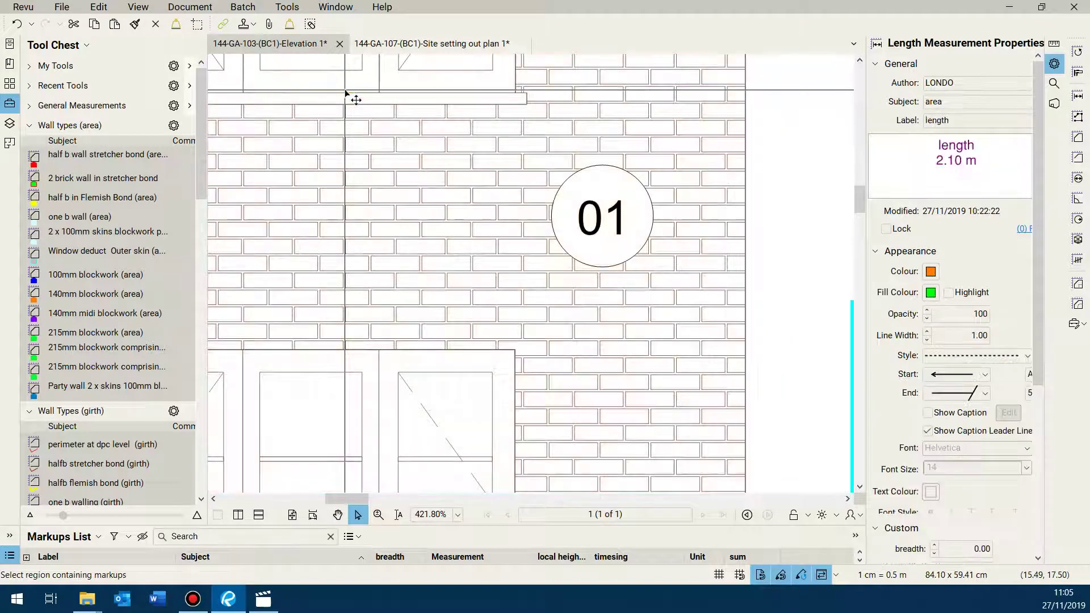
click(17, 24)
- Delete the cut-out around window FFW-01 from the front elevation wall area, keeping the wall area itself
scroll(390, 165, down, 1)
scroll(374, 150, up, 2)
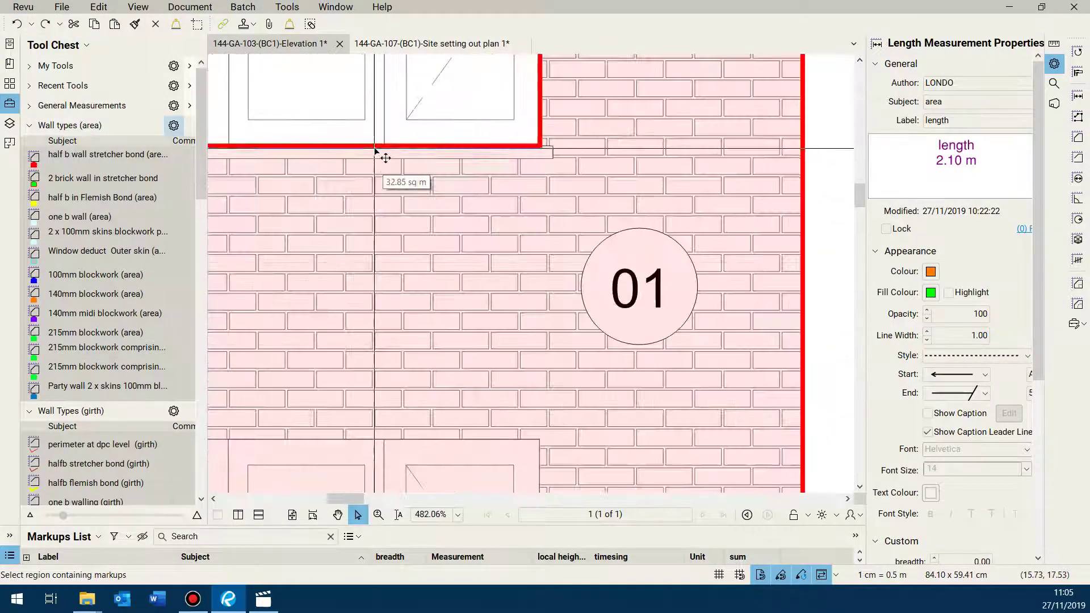
click(373, 150)
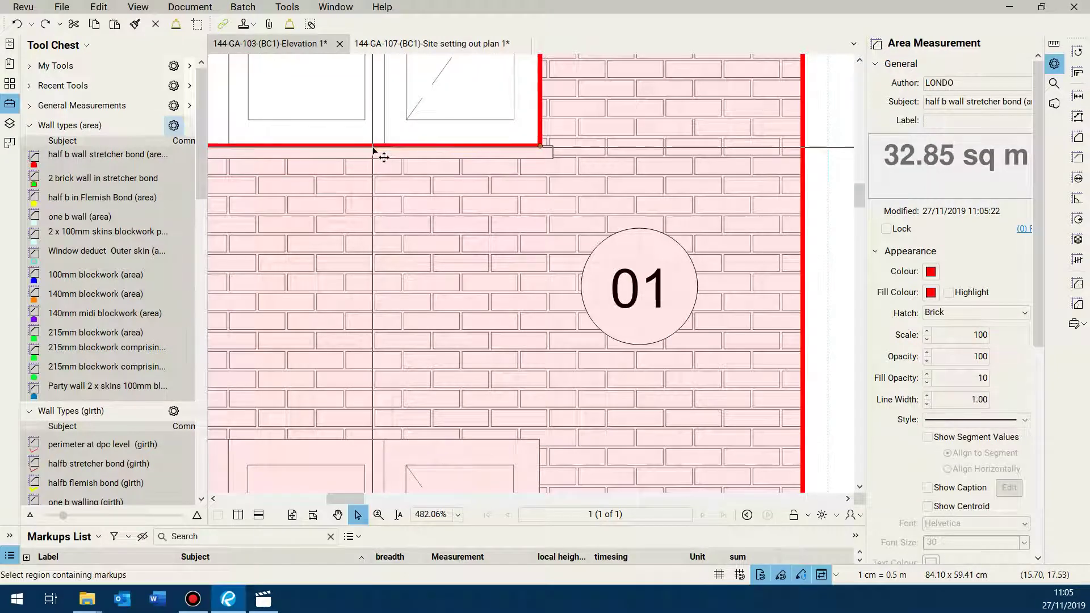
key(Delete)
scroll(414, 206, down, 8)
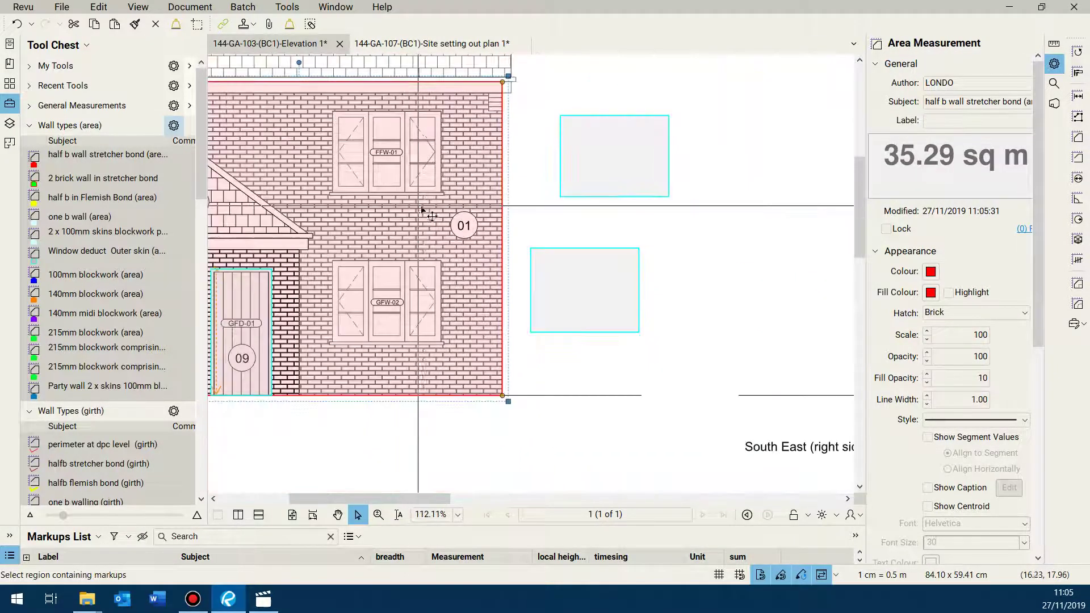
- Move the upper window deduction area from the blank space back onto window FFW-01
click(581, 198)
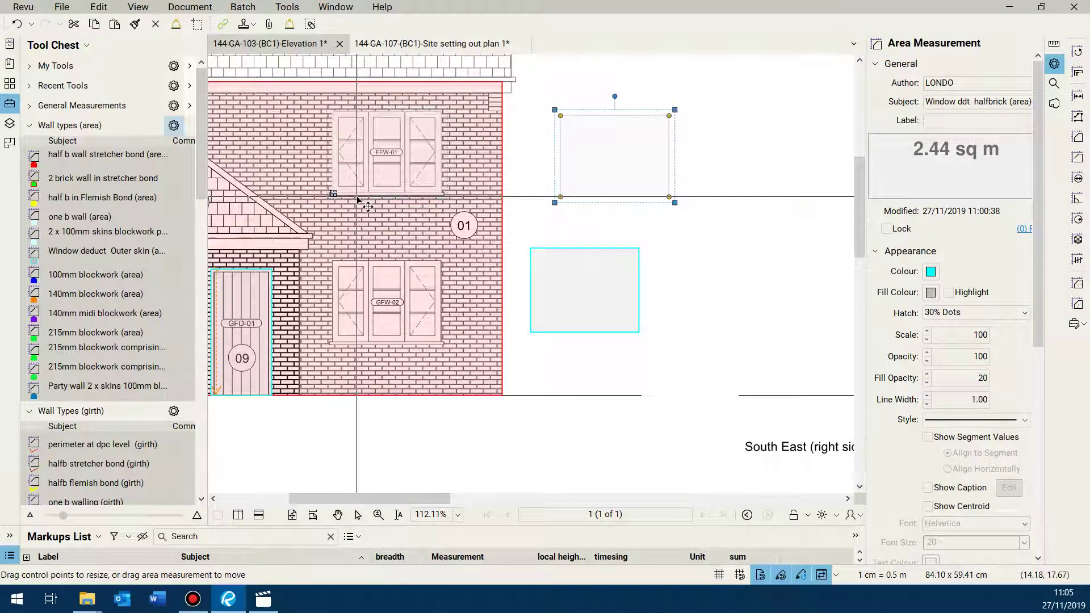
drag(358, 200, 357, 200)
scroll(564, 260, up, 5)
scroll(545, 290, down, 5)
- Move the remaining window deduction area from the blank space onto window GFW-02 and align it with the window outline
drag(524, 327, 321, 342)
scroll(369, 306, down, 2)
scroll(397, 309, up, 6)
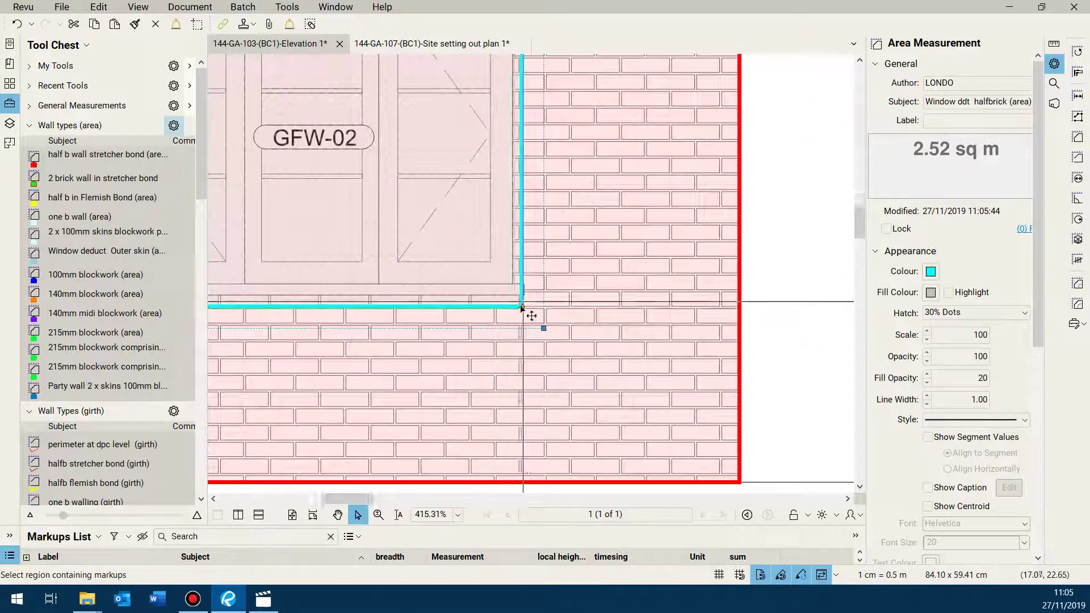
scroll(531, 295, down, 3)
scroll(527, 170, up, 2)
drag(518, 138, 475, 133)
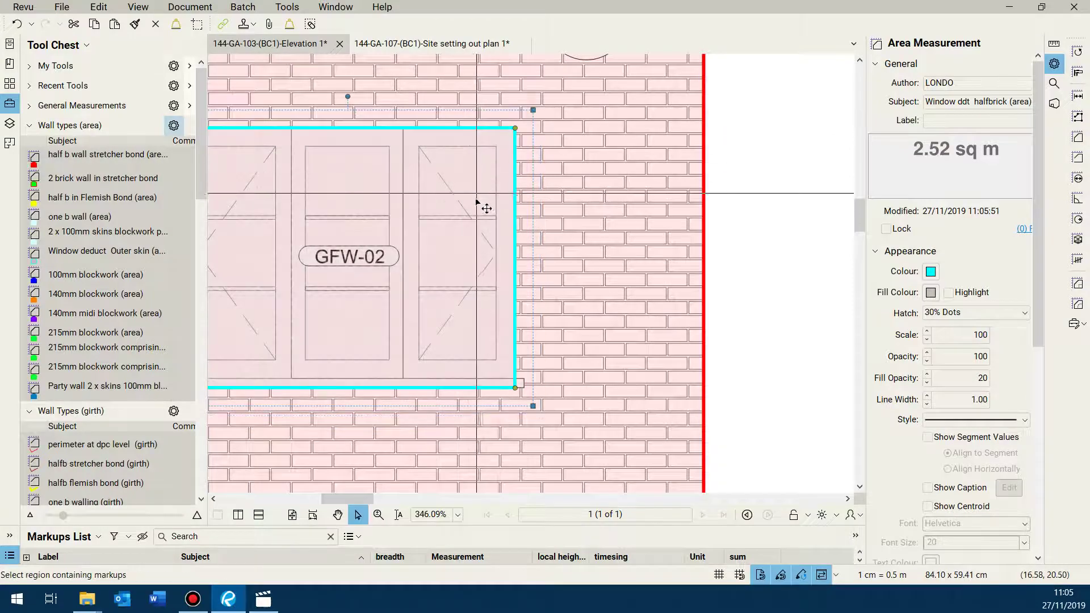
- Examine the repositioned window deductions on the front elevation and the wall type, girth and Brickwork Features tools in the Tool Chest
scroll(471, 119, down, 3)
scroll(468, 102, up, 3)
scroll(468, 102, up, 3)
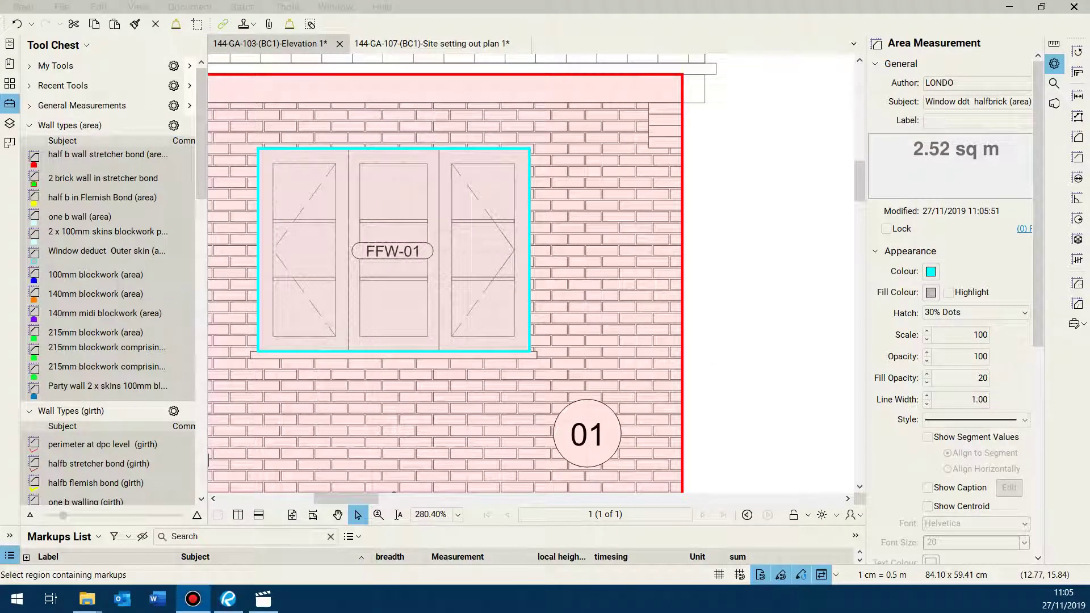
scroll(671, 368, down, 8)
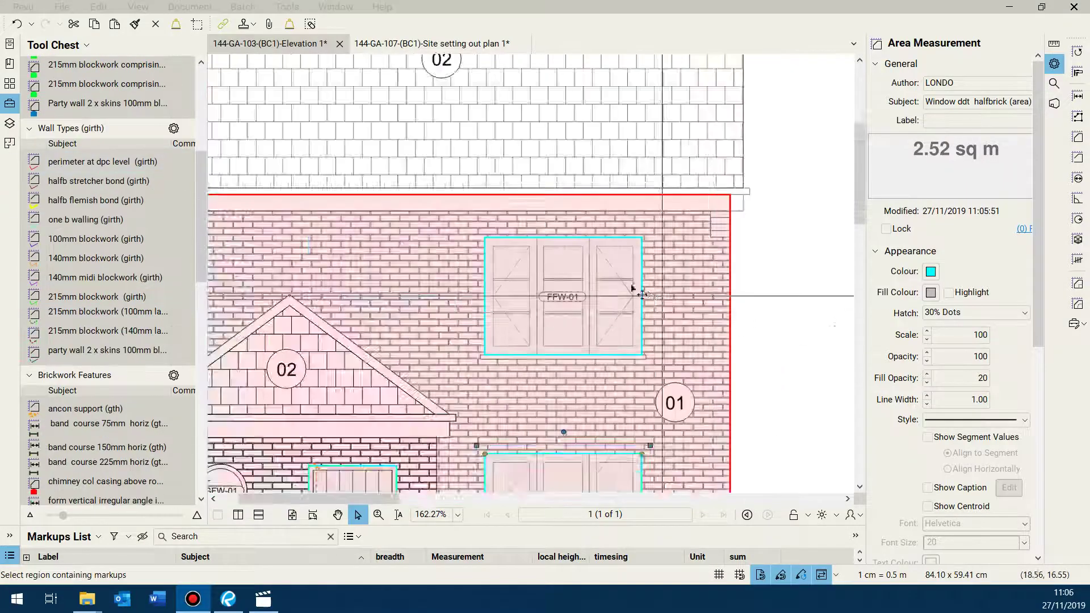
scroll(526, 274, down, 2)
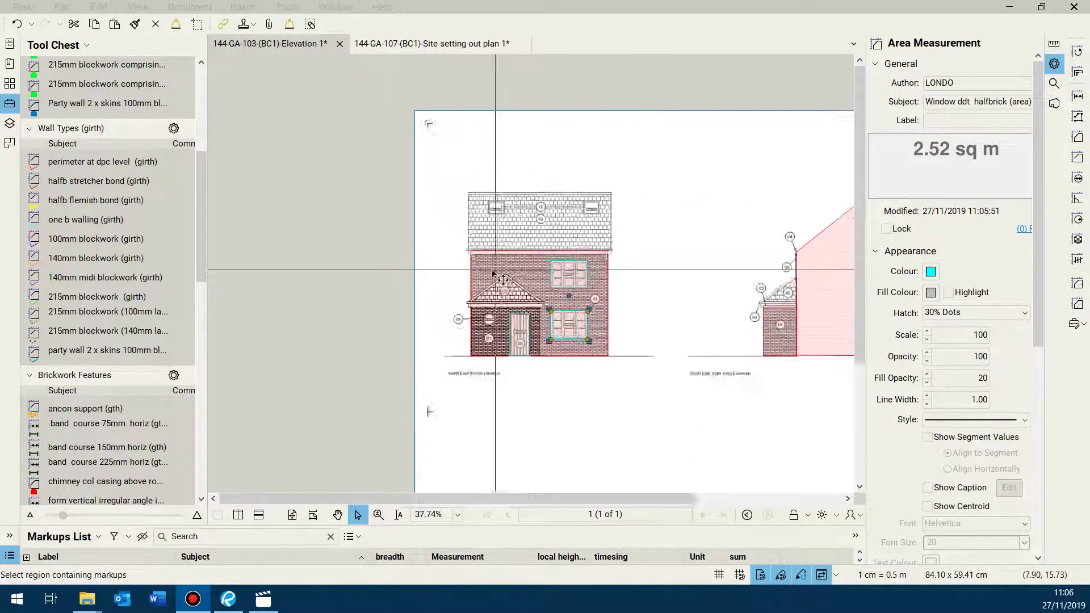
scroll(397, 309, up, 4)
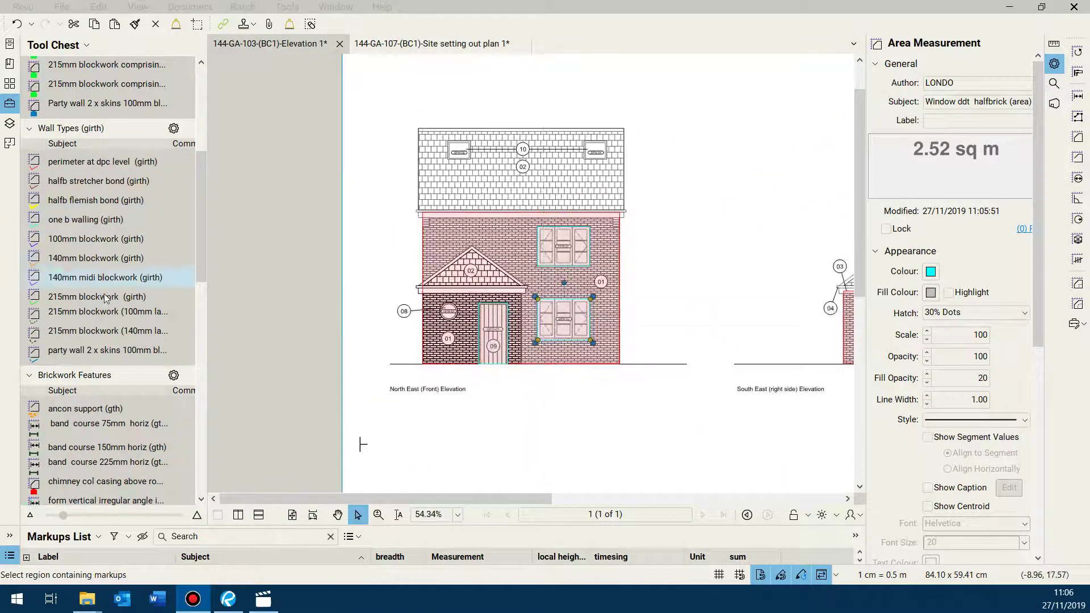
scroll(99, 341, up, 5)
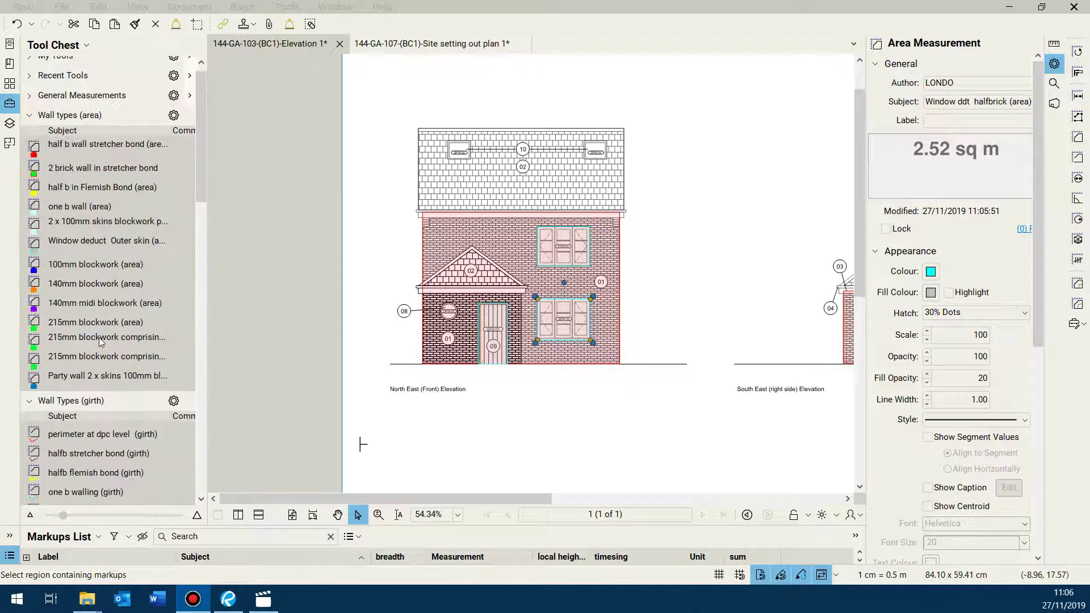
scroll(99, 341, down, 7)
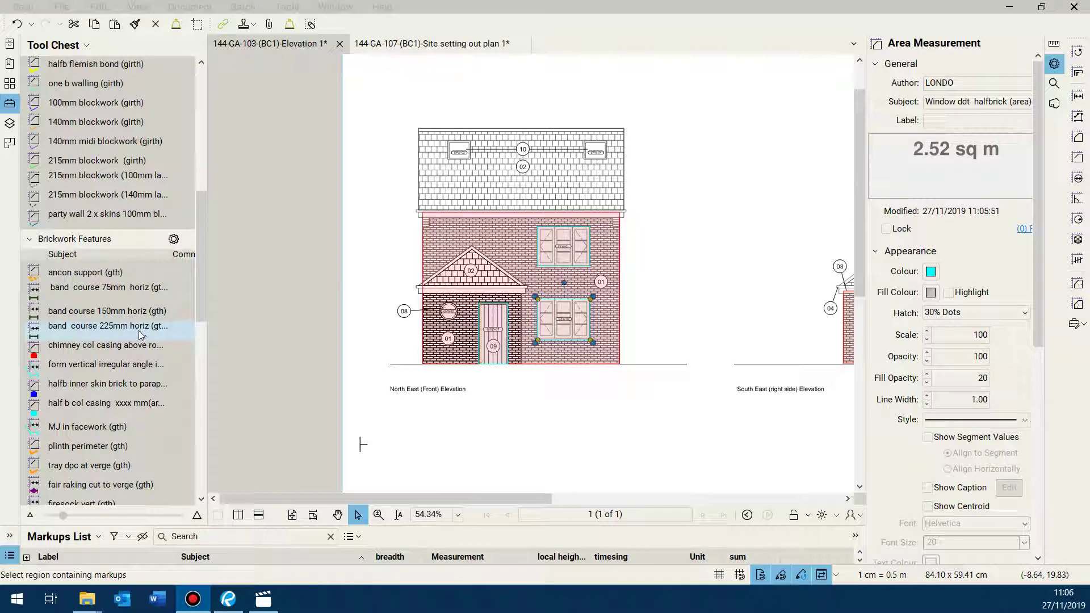
- Measure a cavity lintel about 2.25 m long over window FFW-01 on the front elevation, using the cavity lintel c/w tray dpc preset
scroll(140, 334, down, 10)
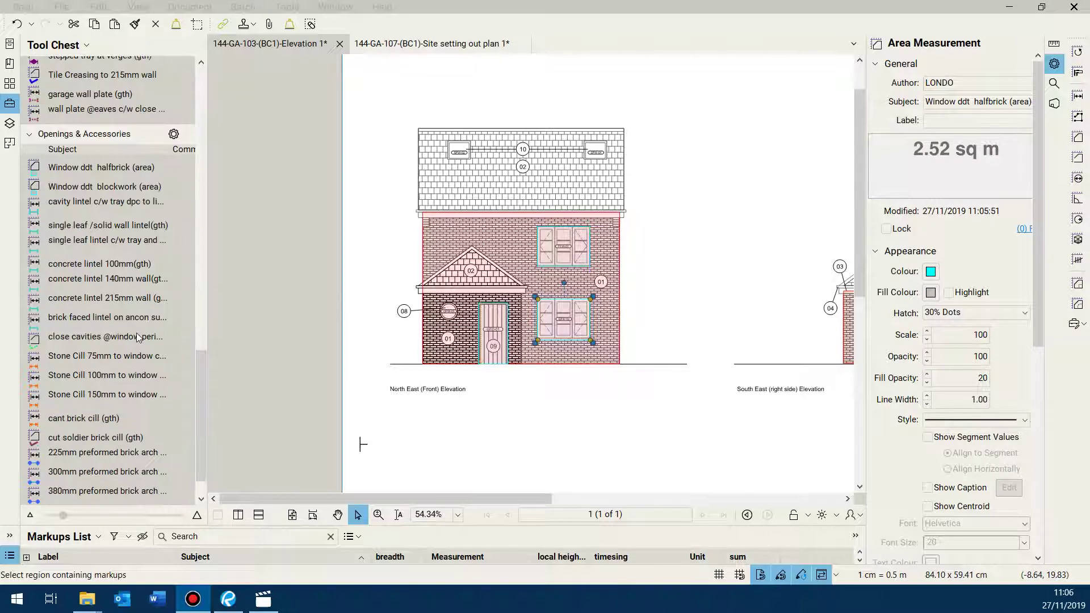
scroll(140, 337, up, 3)
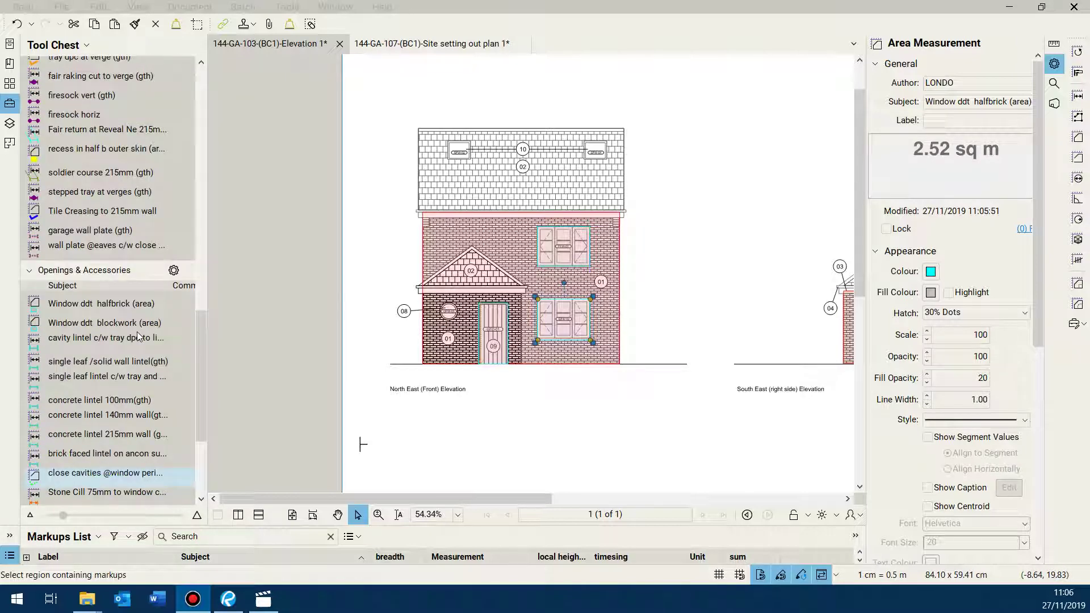
scroll(140, 337, down, 3)
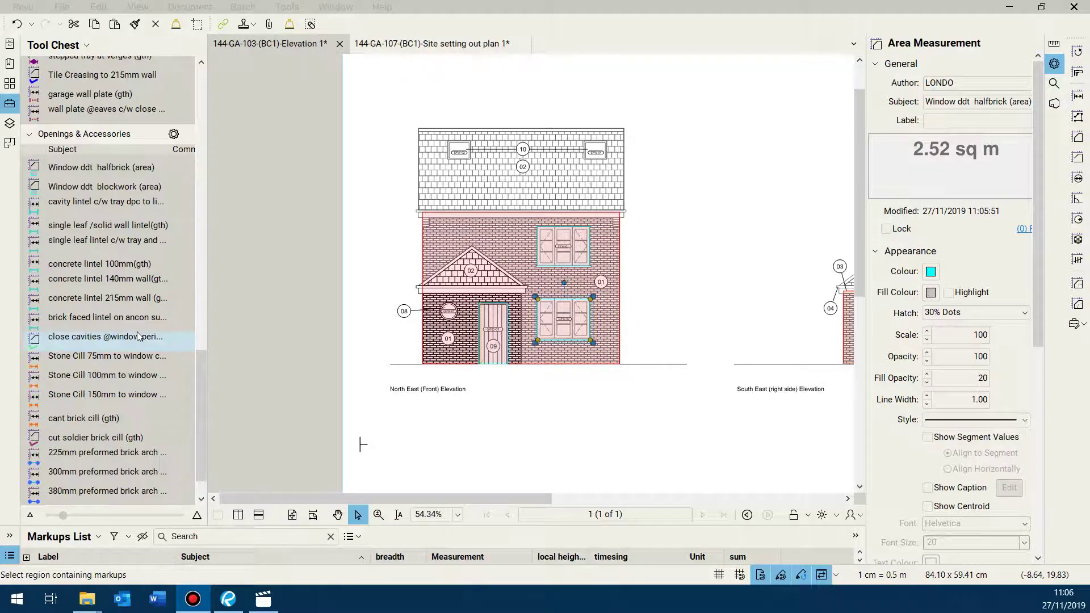
click(88, 209)
scroll(515, 221, up, 8)
scroll(514, 221, down, 1)
scroll(513, 216, down, 1)
scroll(513, 209, up, 3)
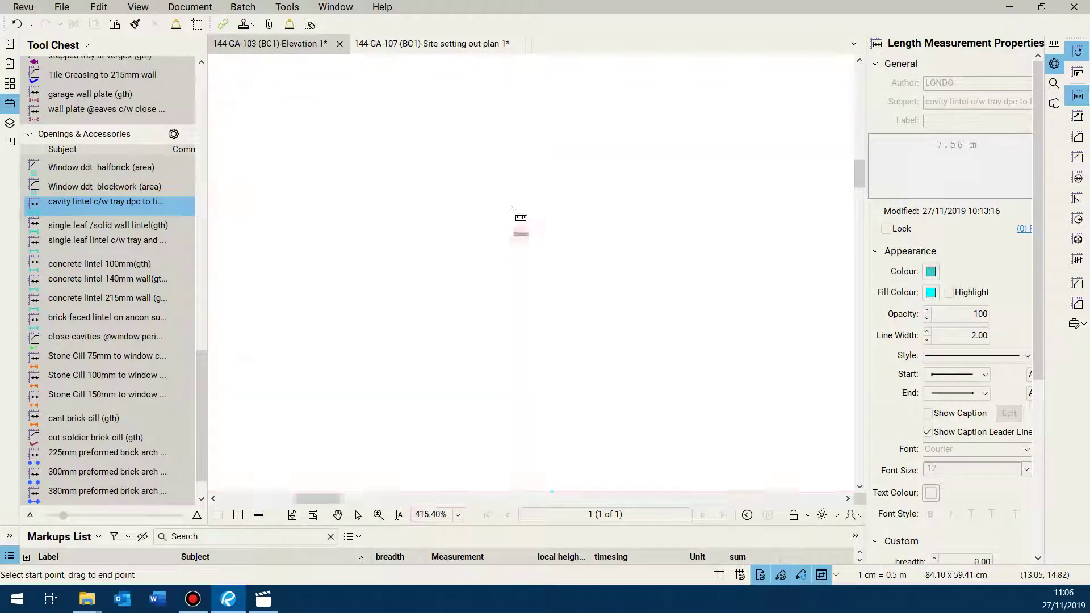
click(511, 203)
scroll(538, 216, down, 3)
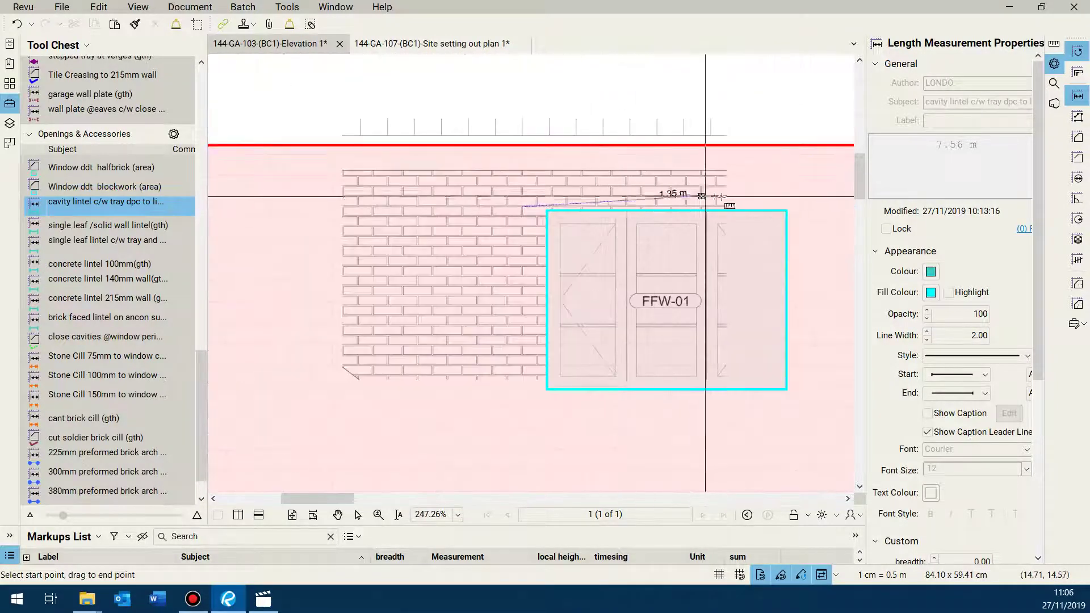
click(817, 207)
- Measure cavity lintels over front door GFD-01, about 1.35 m, and window GFW-02, about 2.15 m
scroll(406, 231, down, 4)
scroll(409, 360, up, 4)
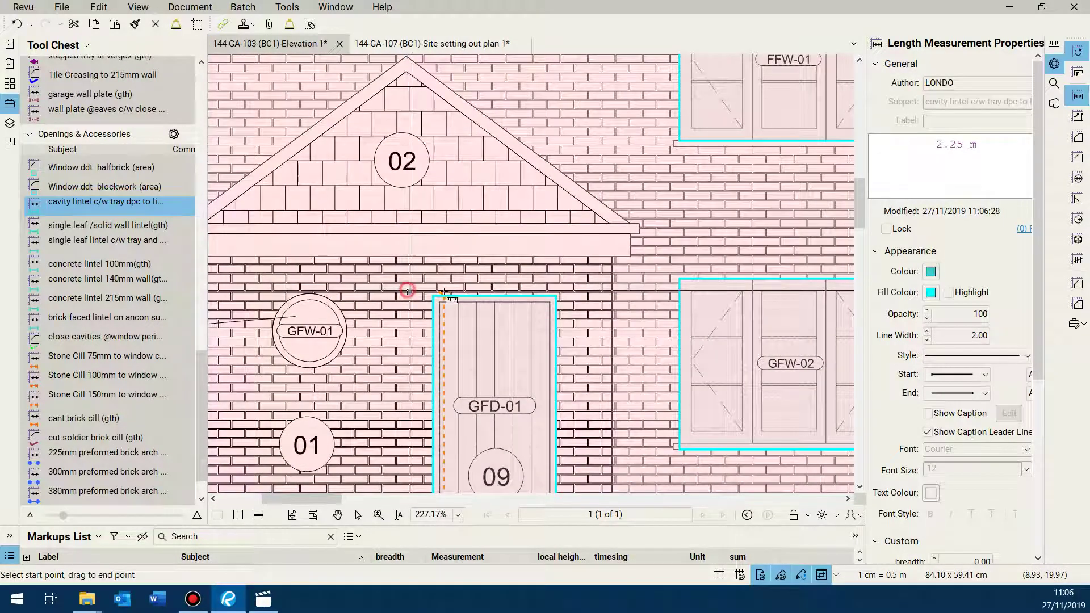
scroll(585, 289, down, 3)
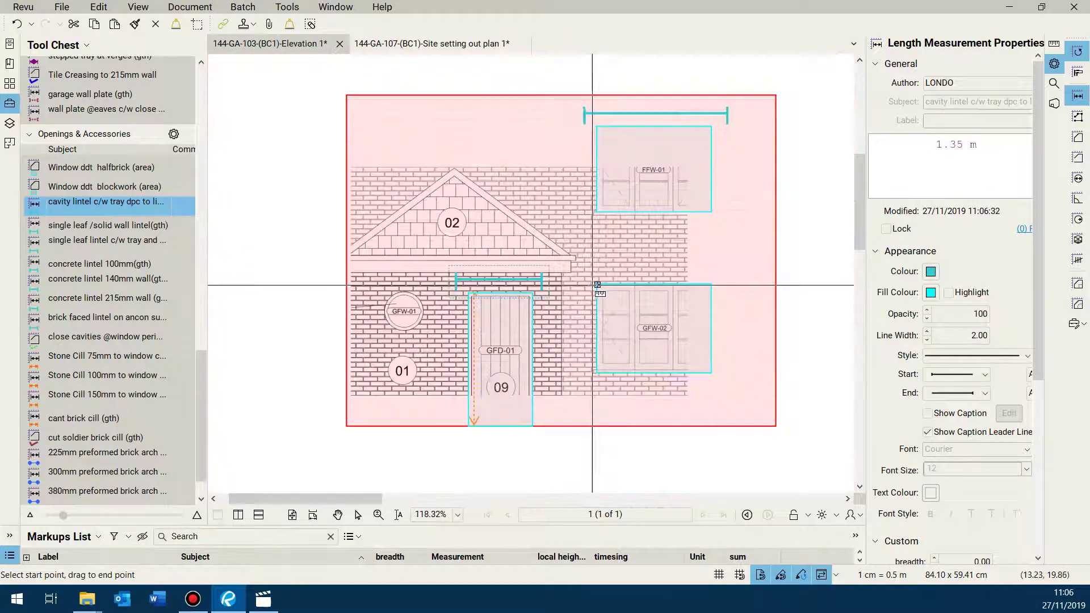
scroll(589, 287, up, 4)
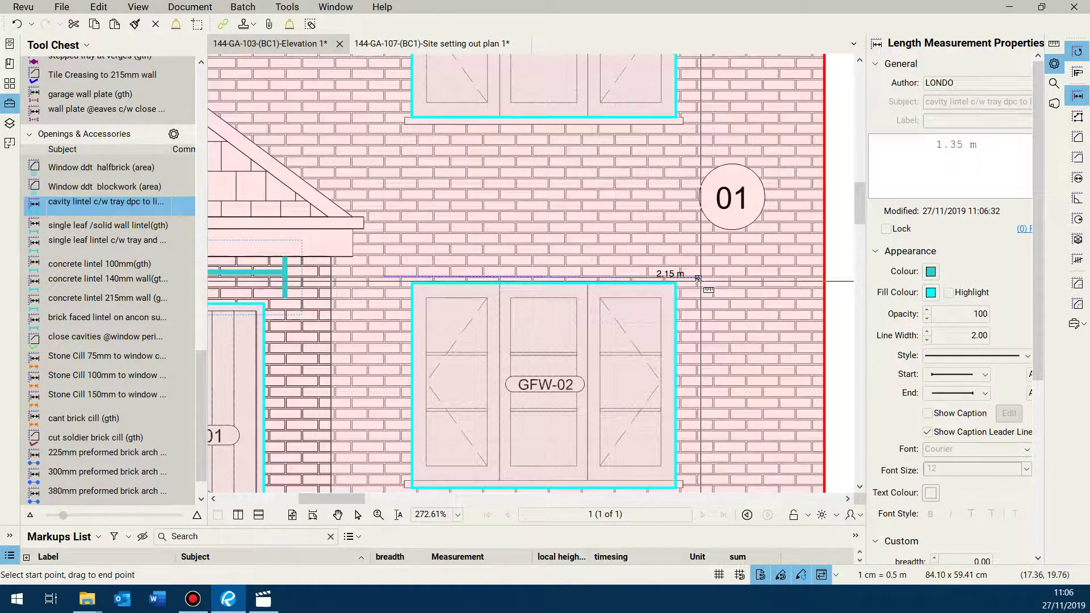
scroll(430, 325, down, 7)
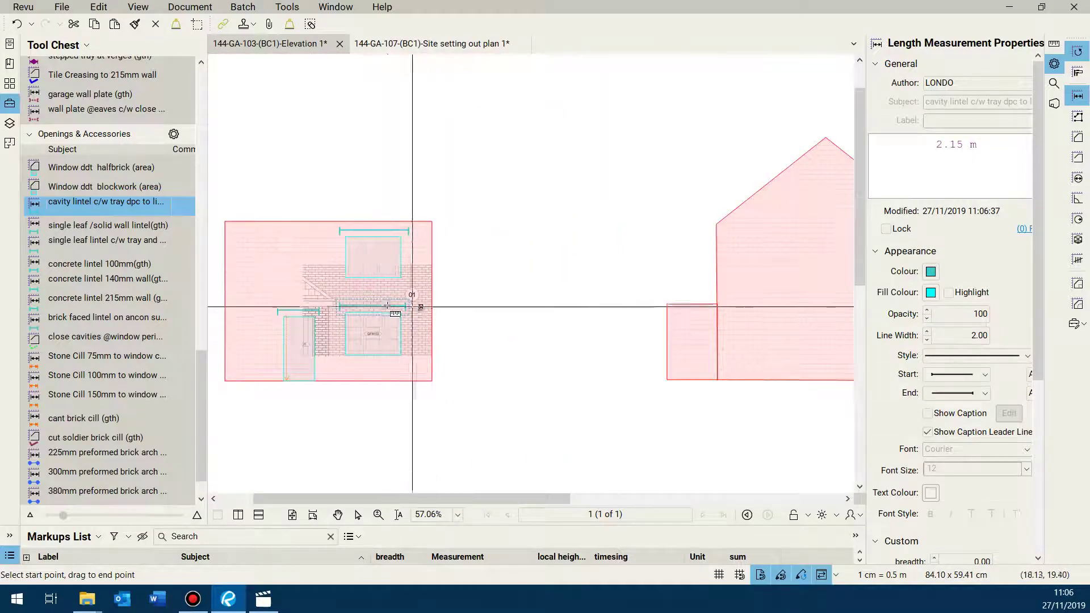
- Measure cavity lintels on the north west elevation over window FFW-02, about 1.19 m, and door GFD-06, about 1.31 m
scroll(650, 284, up, 1)
scroll(565, 264, down, 3)
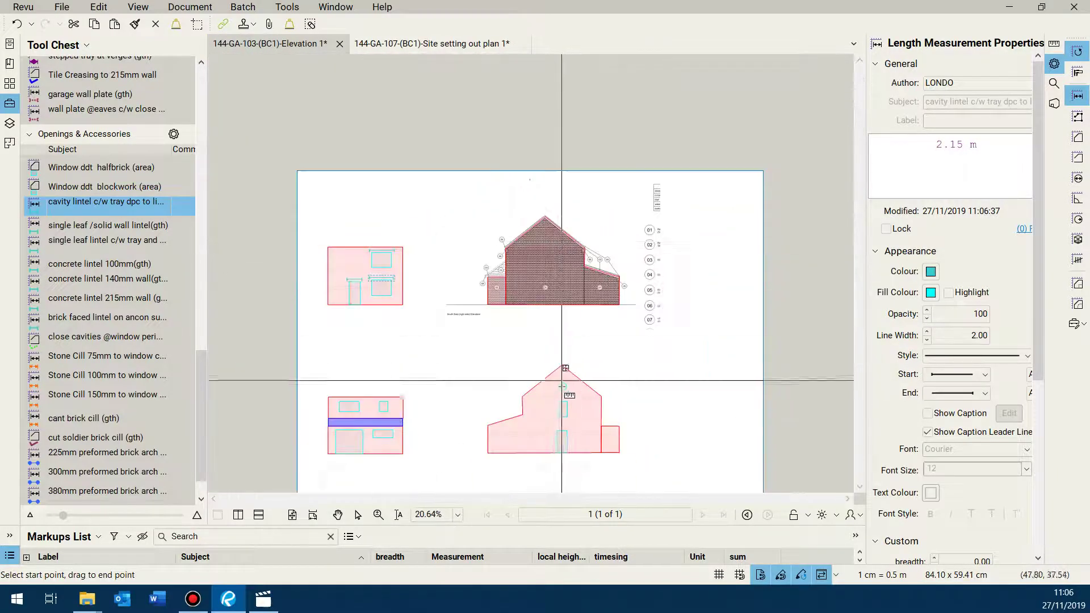
scroll(554, 374, up, 9)
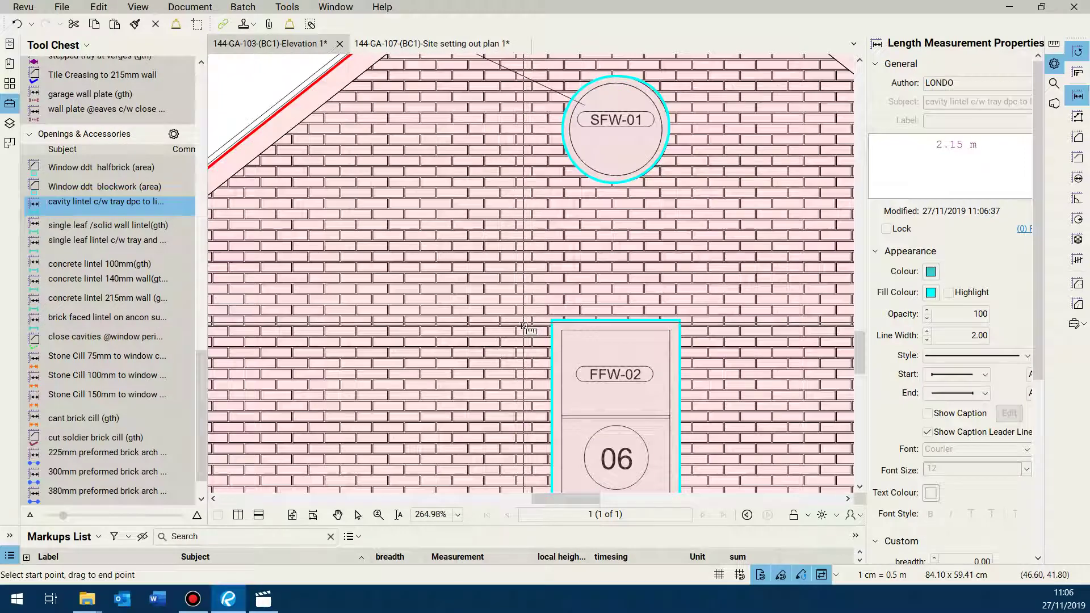
click(693, 325)
scroll(584, 382, down, 3)
scroll(513, 384, up, 3)
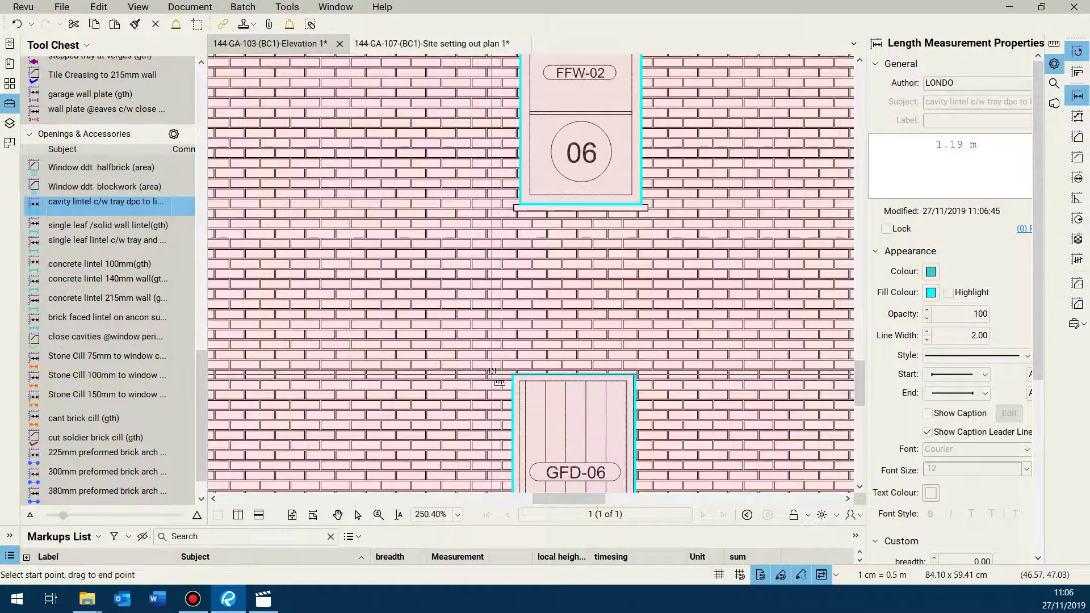
click(659, 370)
scroll(291, 295, down, 3)
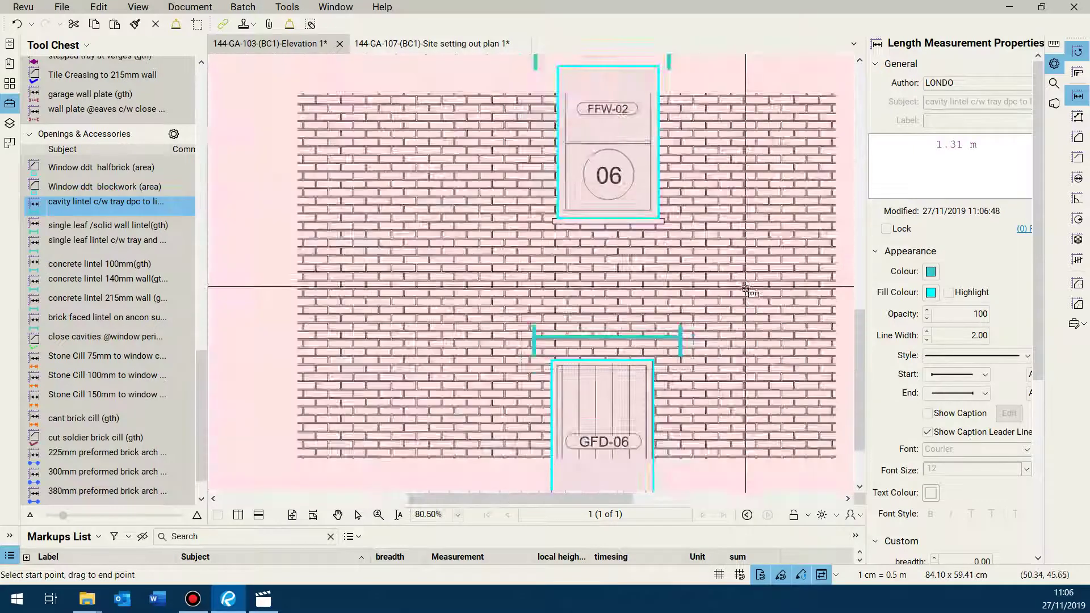
- Measure cavity lintels on the rear elevation over window GFW-03, about 2.26 m, and door GFD-07, about 2.93 m
scroll(291, 296, down, 2)
scroll(258, 304, up, 5)
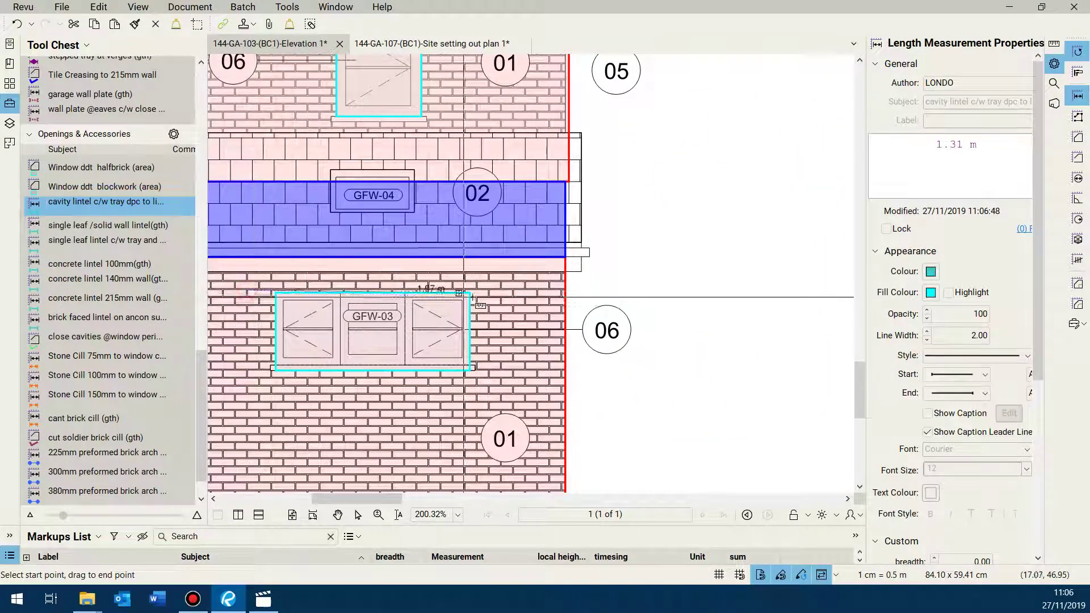
scroll(503, 299, down, 3)
scroll(335, 306, up, 5)
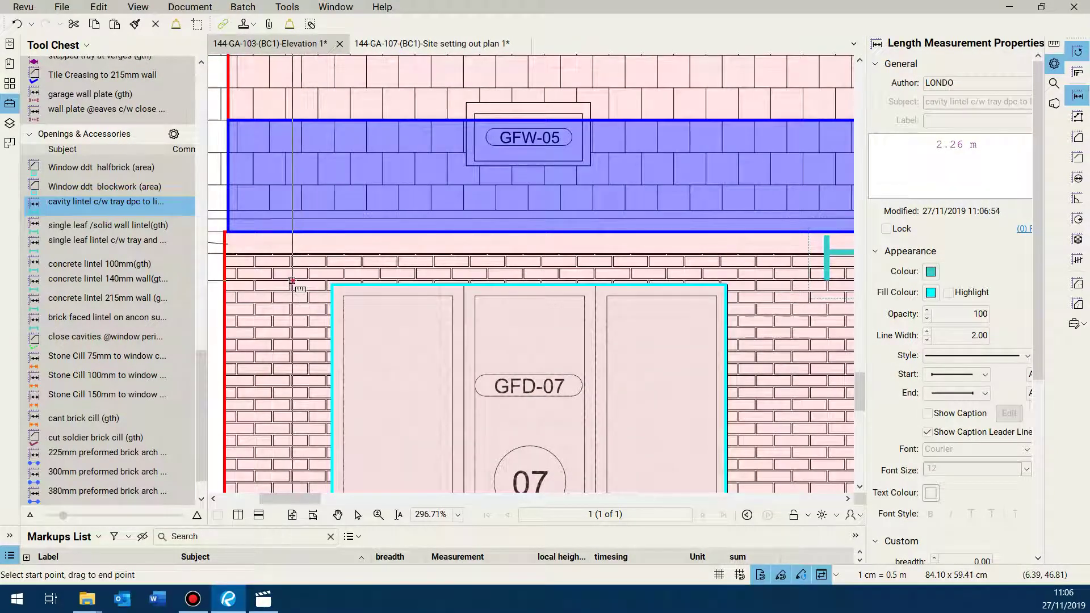
- Measure cavity lintels over the rear first-floor windows FFW-03, about 2.10 m, and FFW-04, about 1.10 m
scroll(743, 296, down, 2)
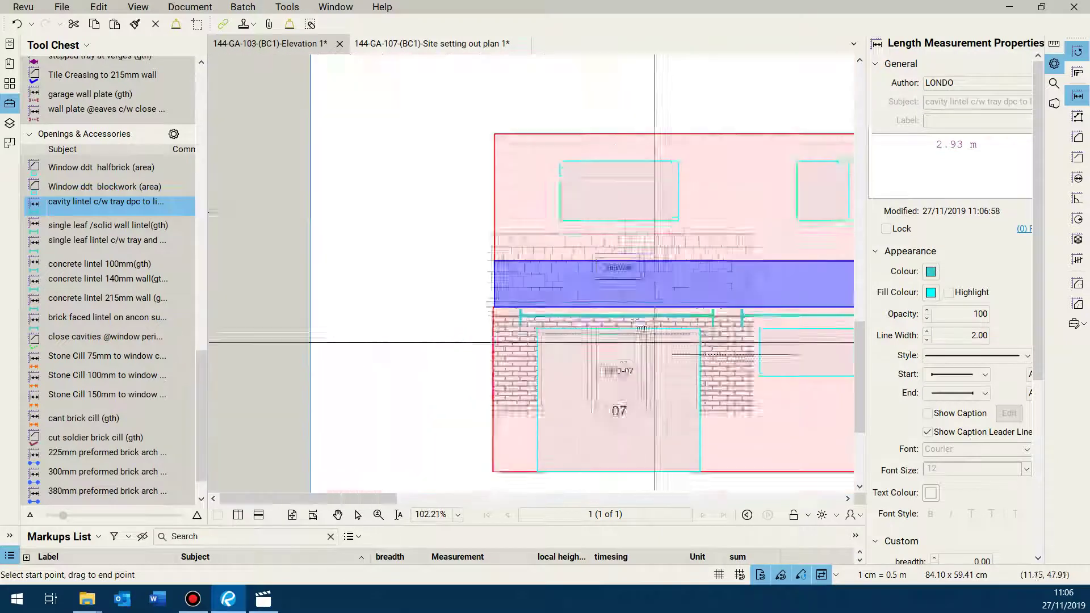
scroll(593, 227, up, 6)
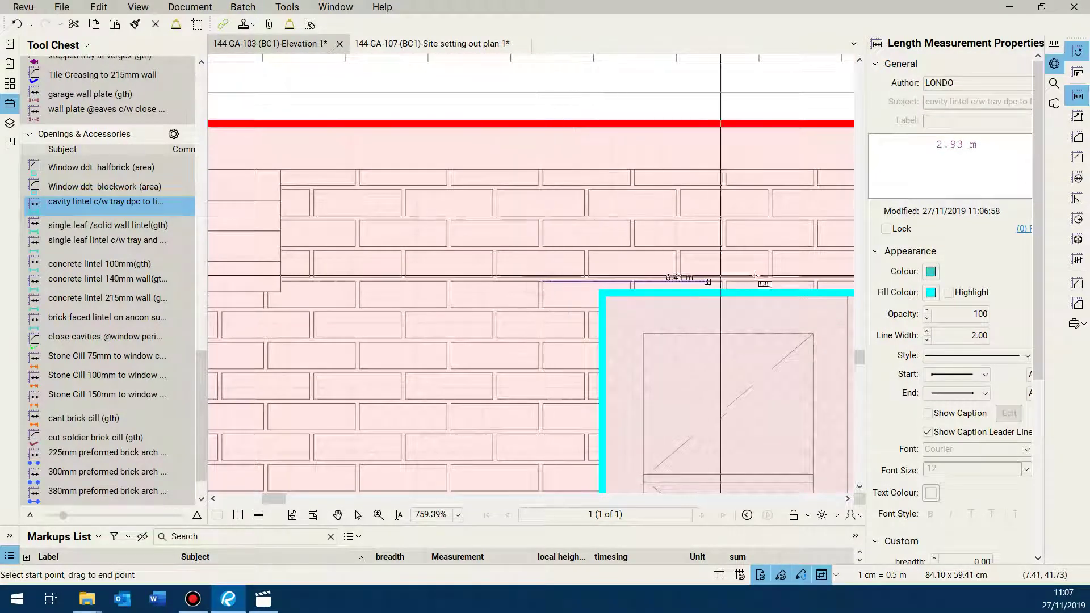
drag(755, 275, 612, 283)
scroll(610, 293, down, 2)
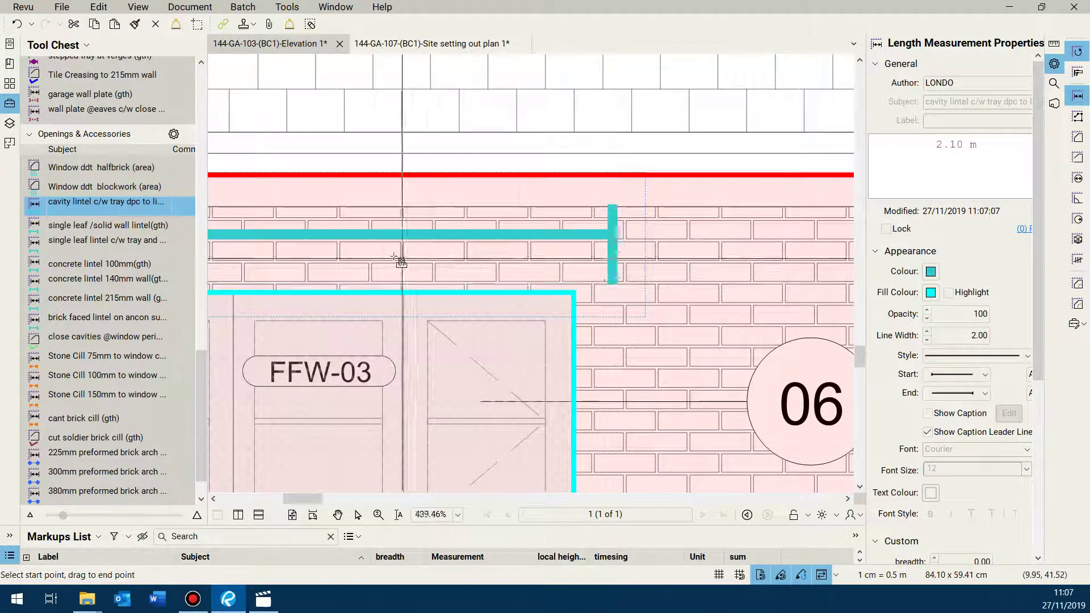
scroll(404, 255, down, 7)
scroll(535, 273, up, 7)
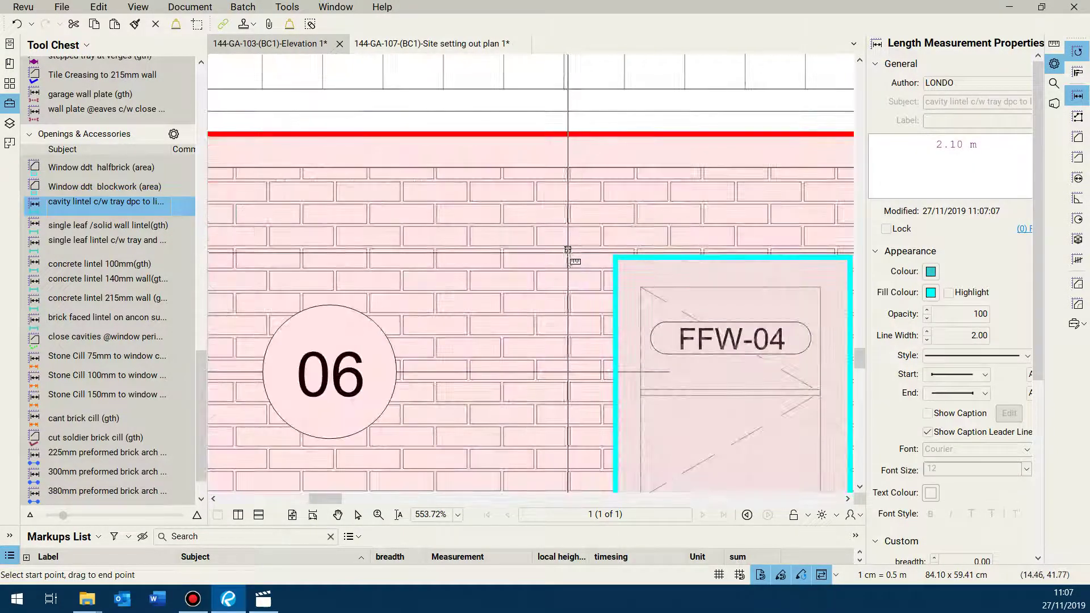
drag(836, 245, 698, 246)
scroll(567, 306, down, 12)
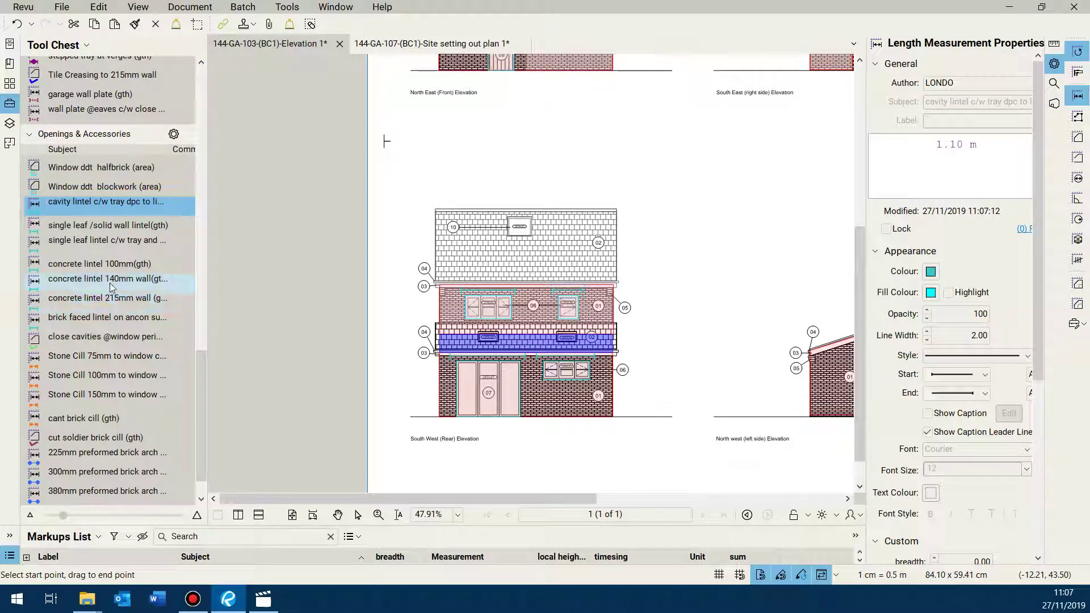
click(95, 338)
scroll(497, 303, up, 7)
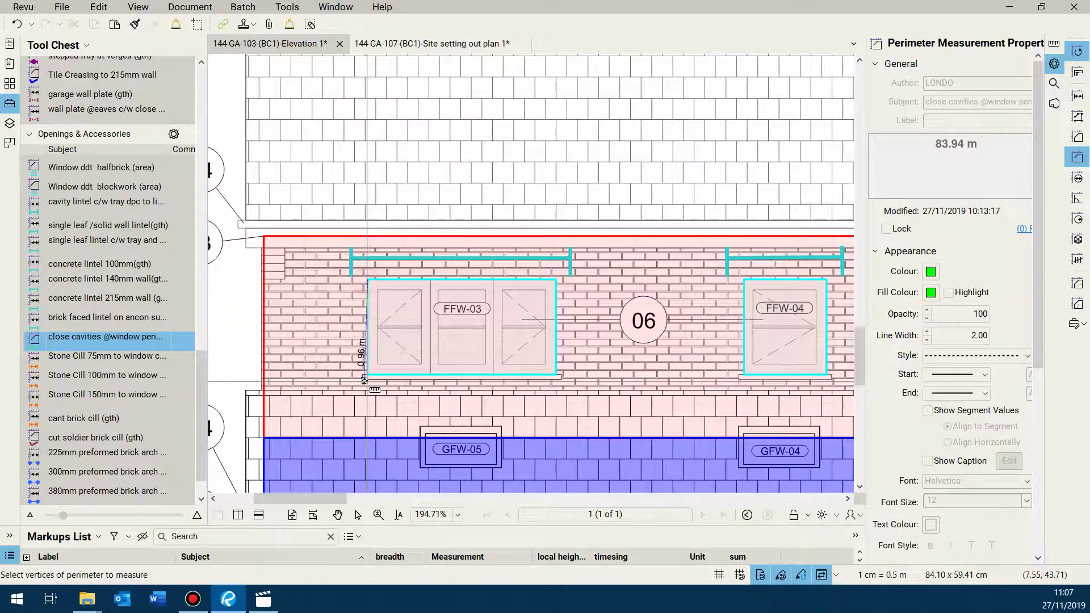
click(370, 375)
click(557, 375)
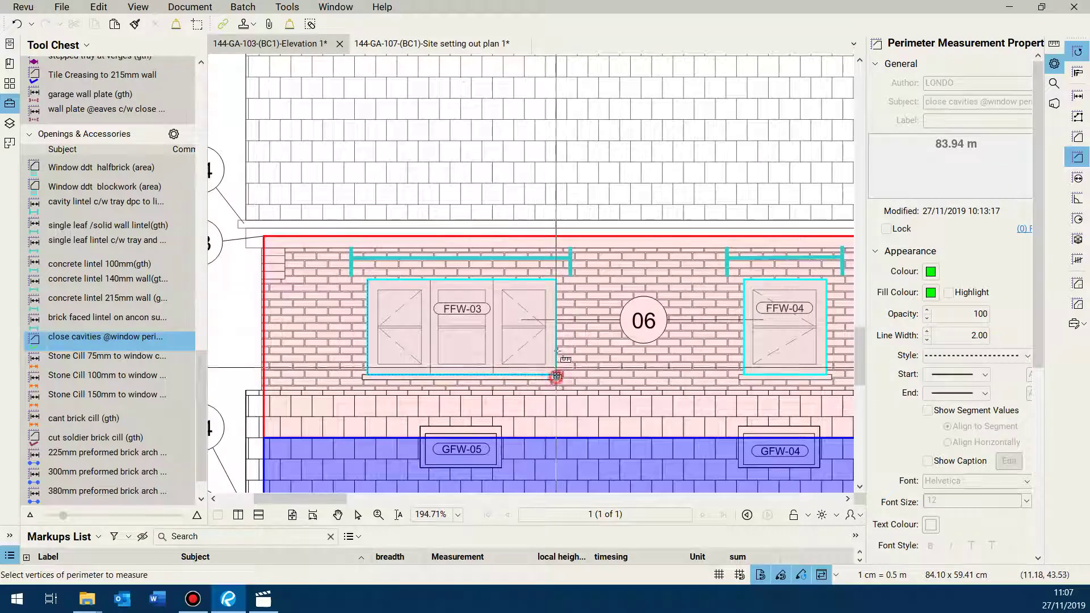
click(558, 280)
click(368, 279)
click(370, 375)
- Trace the cavity closing along both sides and the sill of rear window FFW-04, about 2.61 m
click(742, 374)
click(826, 375)
double_click(829, 278)
- Trace the cavity closing along both sides and the base of rear door GFD-07, about 6.84 m
scroll(669, 177, down, 6)
scroll(600, 334, up, 5)
click(491, 250)
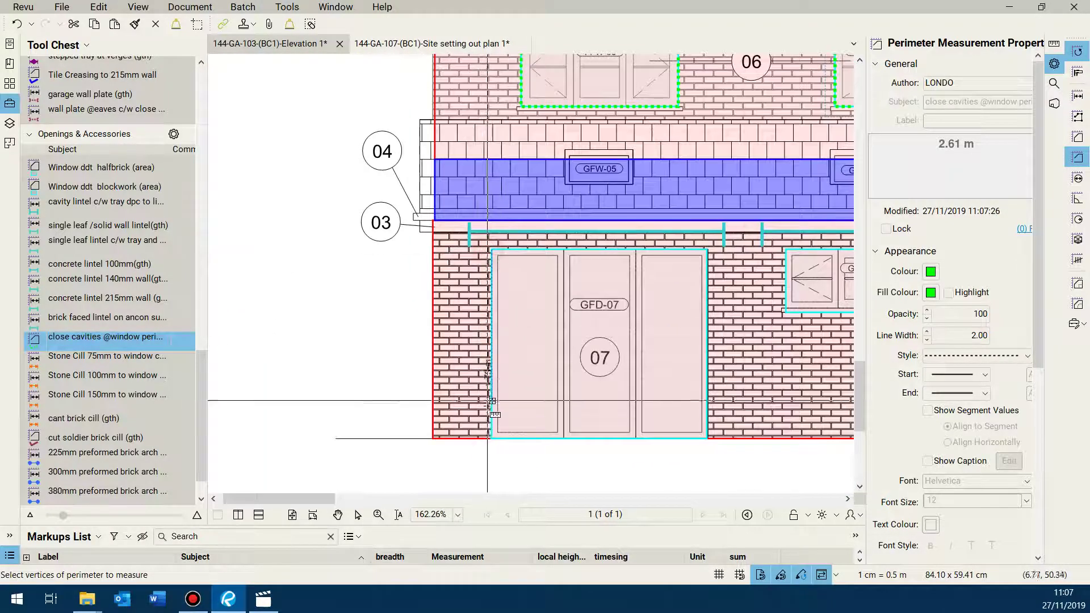
click(491, 439)
click(706, 438)
double_click(707, 251)
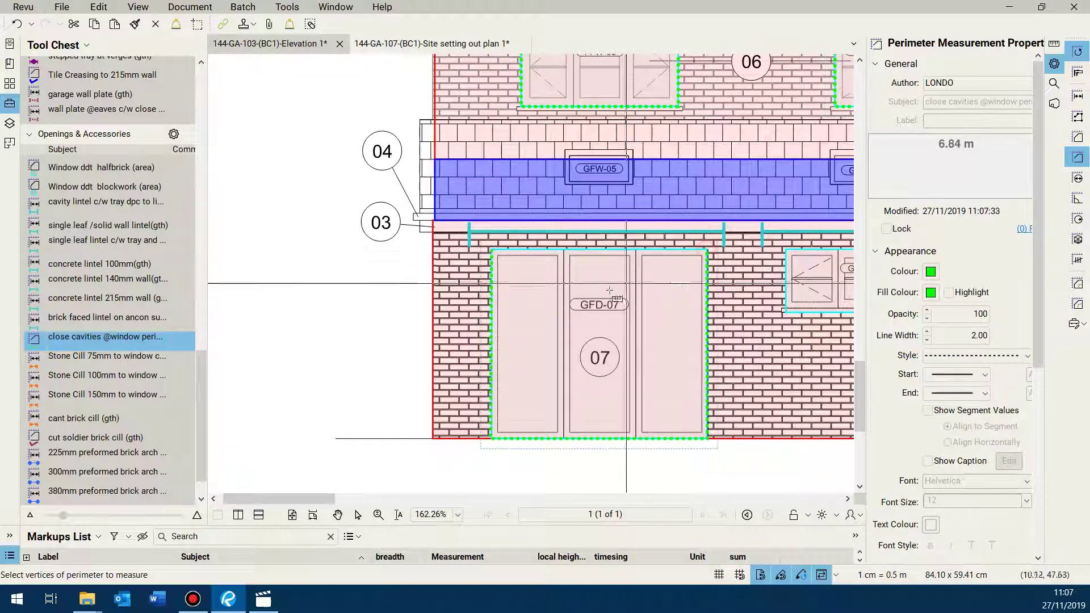
- Trace the cavity closing along both sides and the sill of rear window GFW-03, about 3.27 m
scroll(705, 283, up, 3)
scroll(705, 289, up, 2)
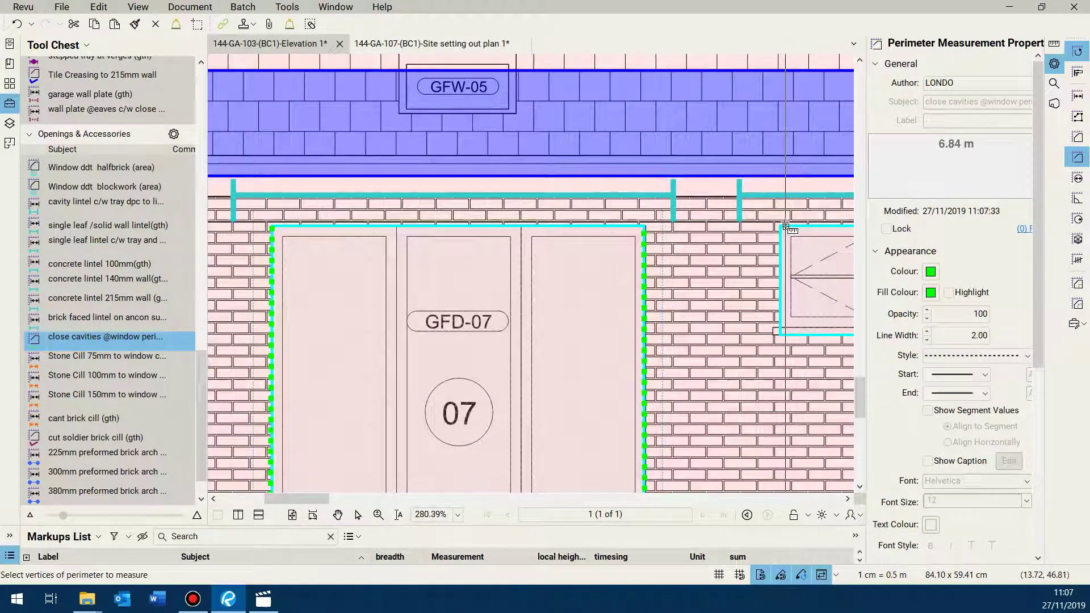
click(781, 226)
click(779, 335)
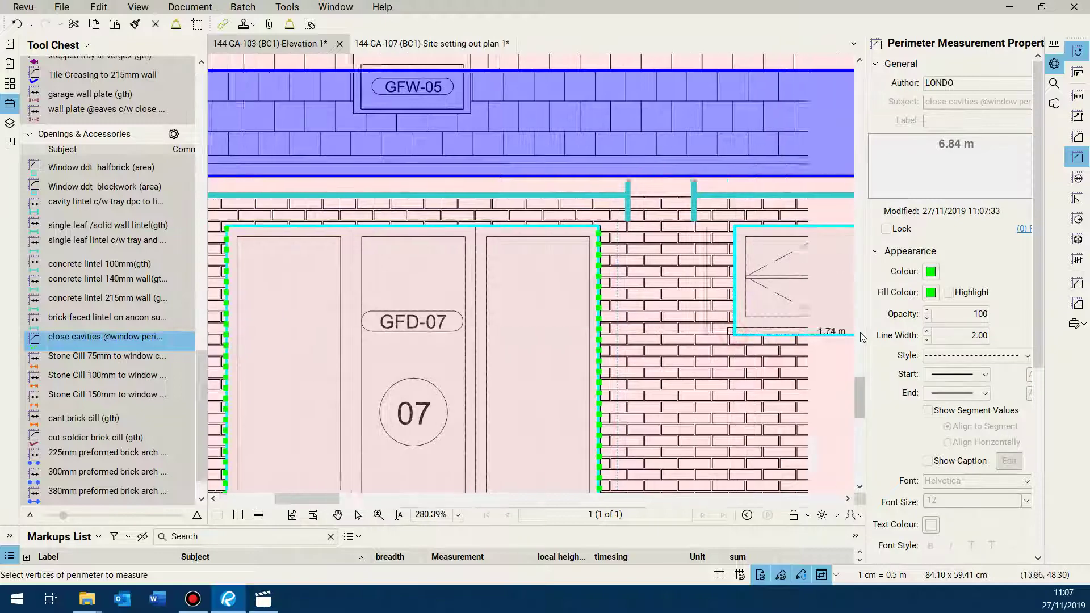
click(709, 333)
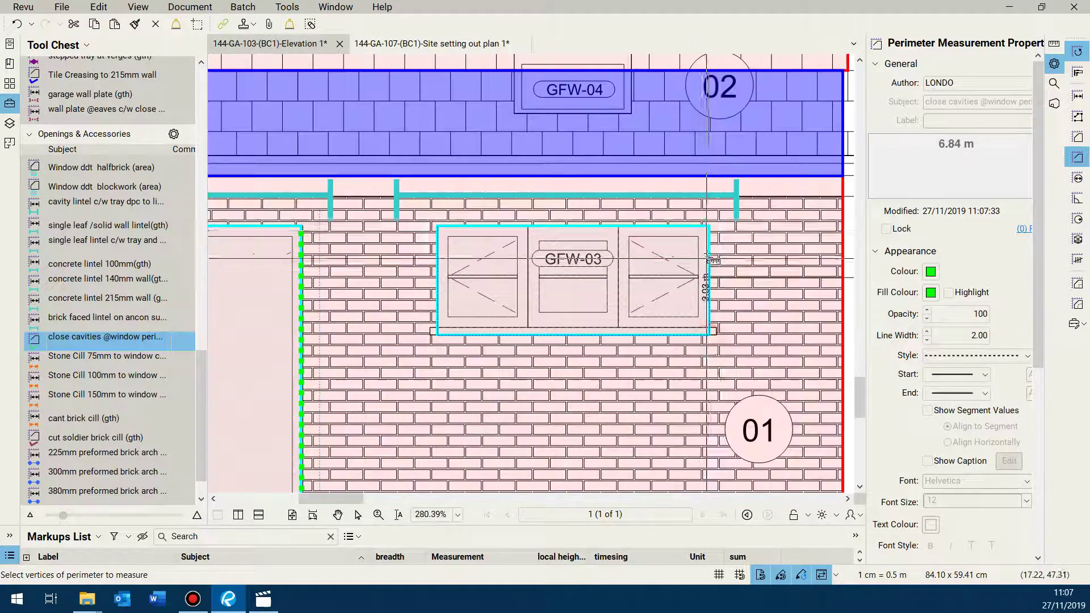
click(710, 226)
scroll(710, 226, down, 2)
scroll(565, 273, up, 3)
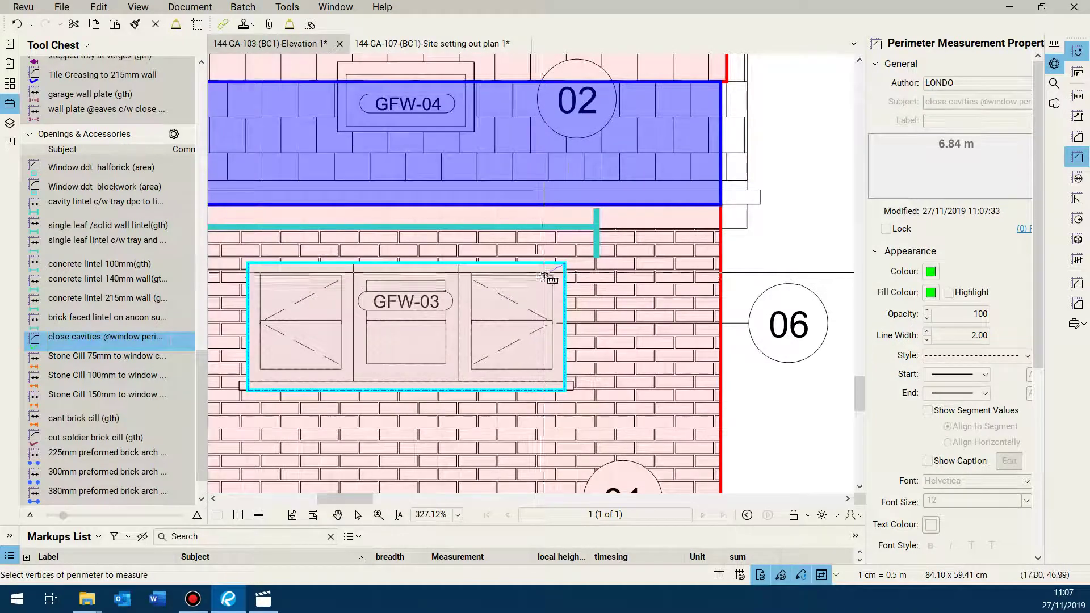
scroll(565, 263, up, 5)
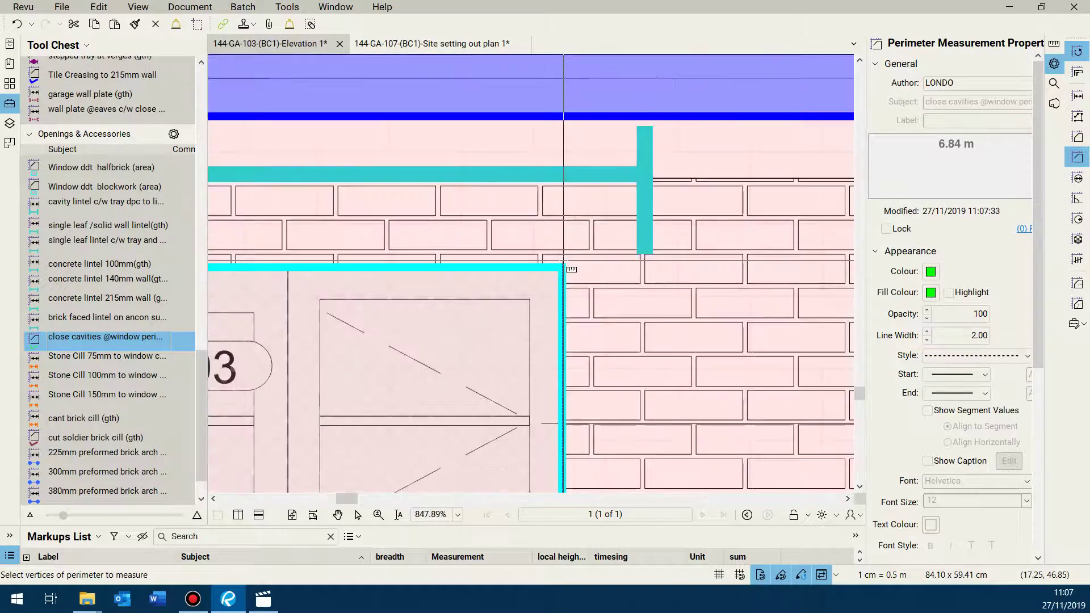
scroll(562, 264, down, 15)
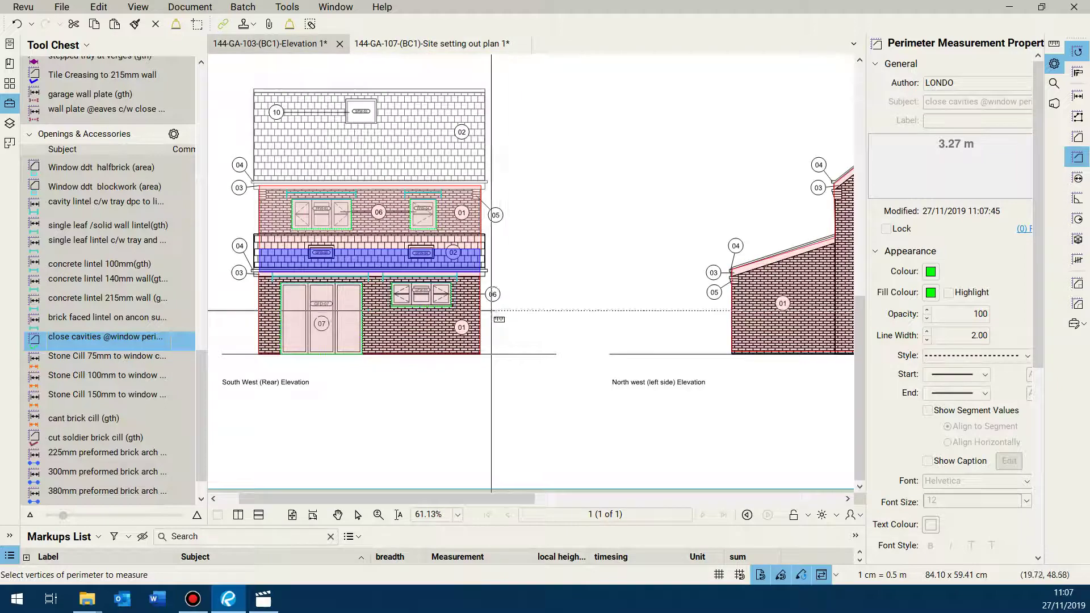
- Trace the cavity closing along both sides and the base of door GFD-06 on the north west elevation, about 4.90 m
scroll(628, 298, up, 10)
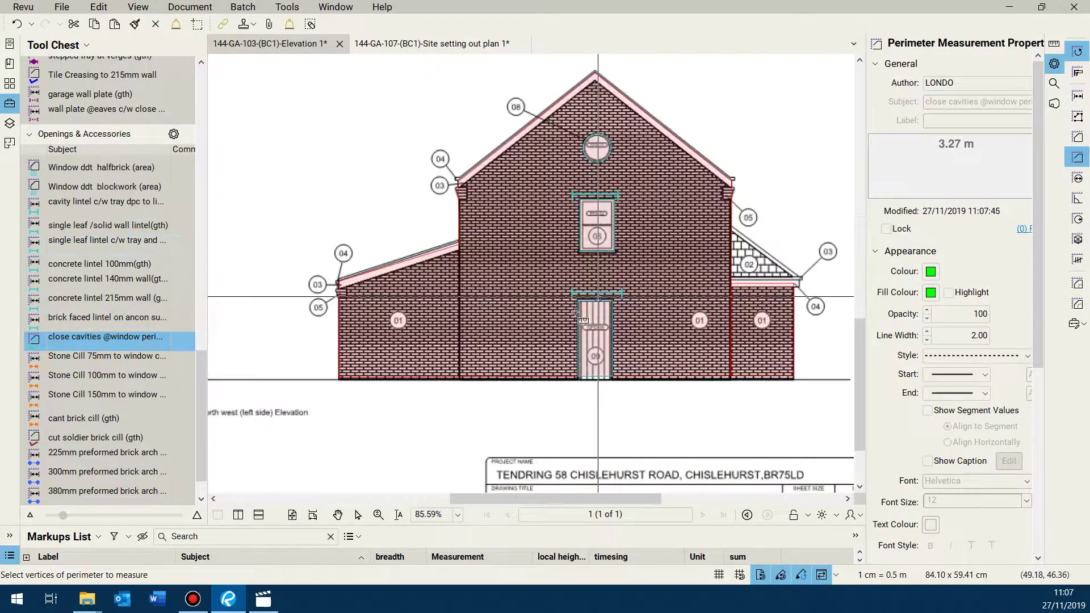
scroll(545, 450, down, 3)
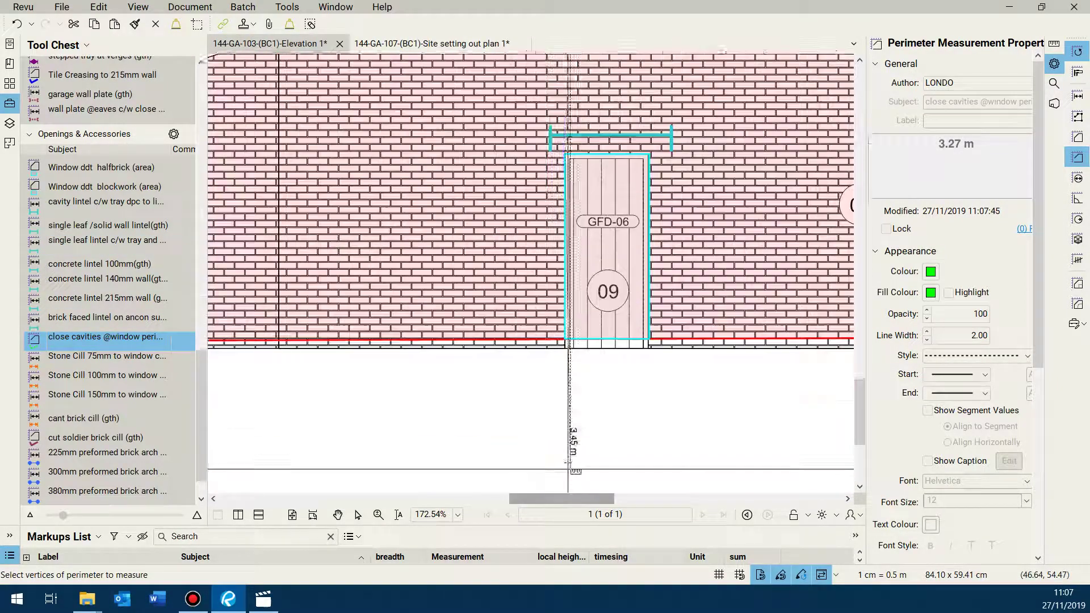
click(562, 336)
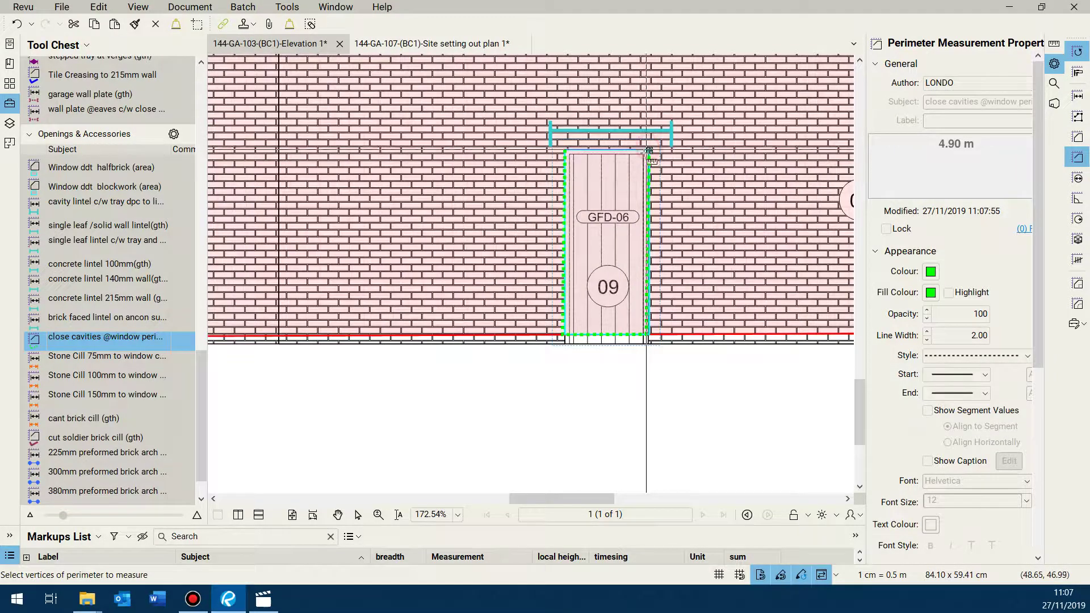
- Trace the cavity closing along both sides and the sill of window FFW-02 on the north west elevation, about 3.62 m
scroll(649, 149, down, 3)
scroll(550, 261, up, 5)
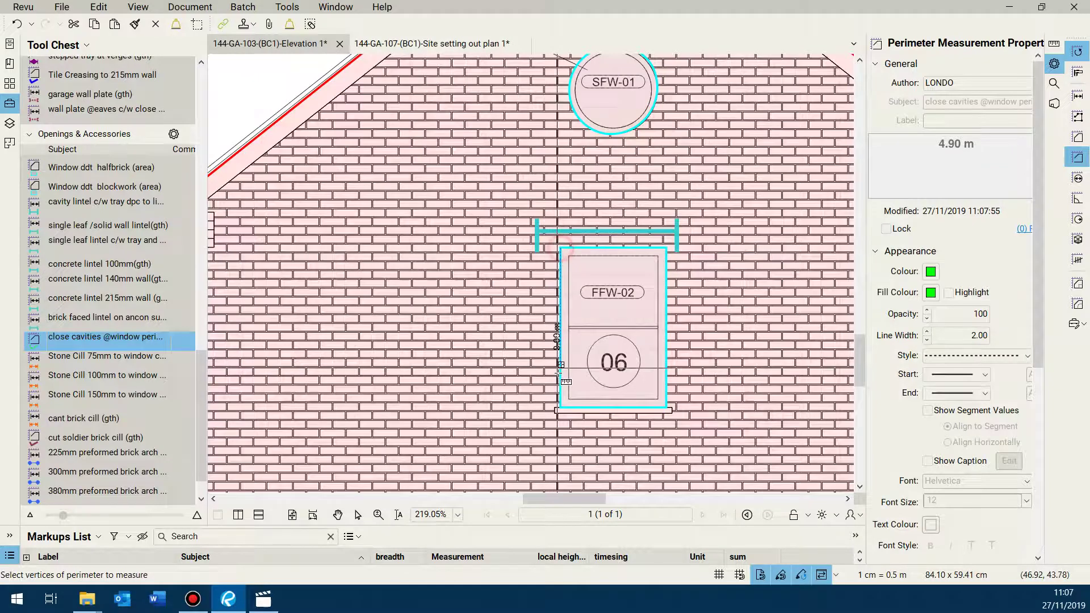
click(560, 408)
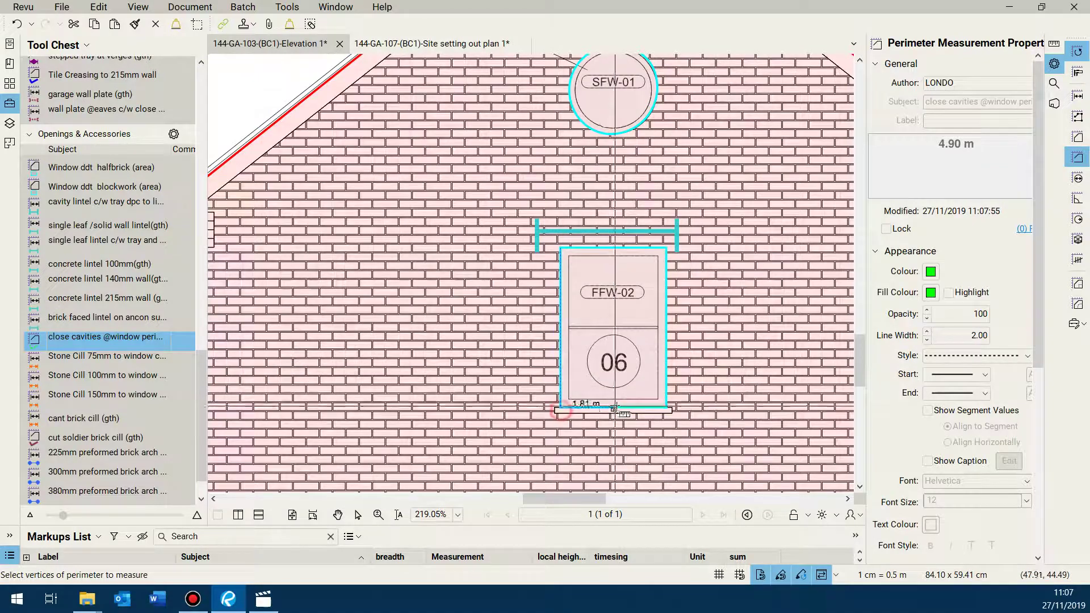
click(668, 409)
double_click(667, 248)
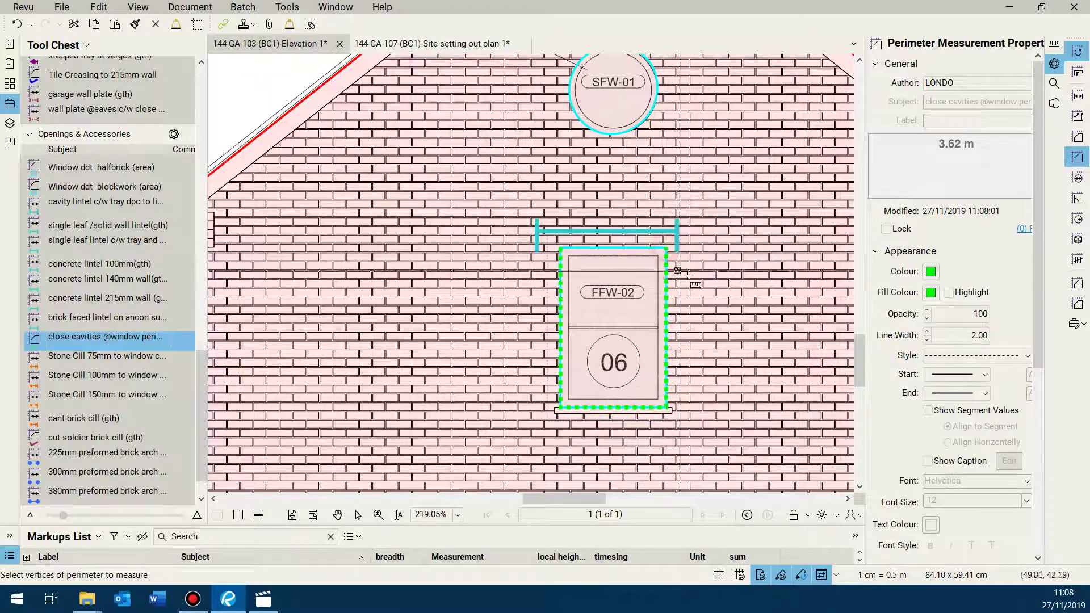
- Trace the cavity closing along both sides and the base of front door GFD-01 on the north east elevation
scroll(496, 259, down, 5)
scroll(377, 139, down, 2)
scroll(376, 138, up, 8)
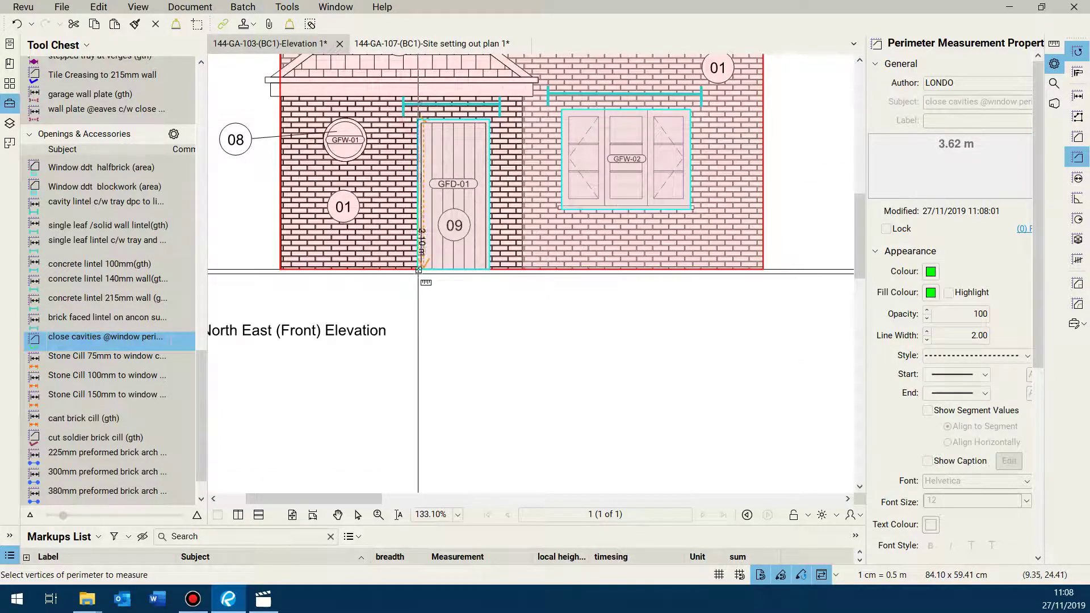
click(490, 268)
double_click(489, 120)
- Trace the cavity closing along both sides and the sill of front window GFW-02, about 4.60 m
click(562, 109)
click(561, 210)
click(691, 209)
double_click(692, 110)
- Trace the cavity closing along both sides and the sill of front window FFW-01, about 4.50 m
scroll(596, 239, down, 5)
scroll(593, 227, up, 5)
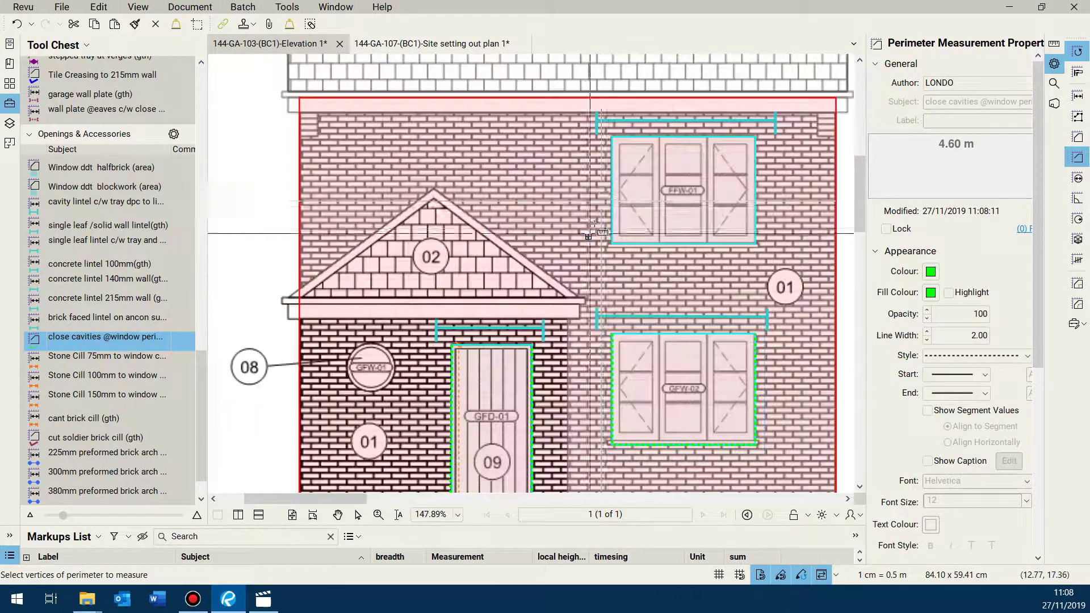
click(612, 244)
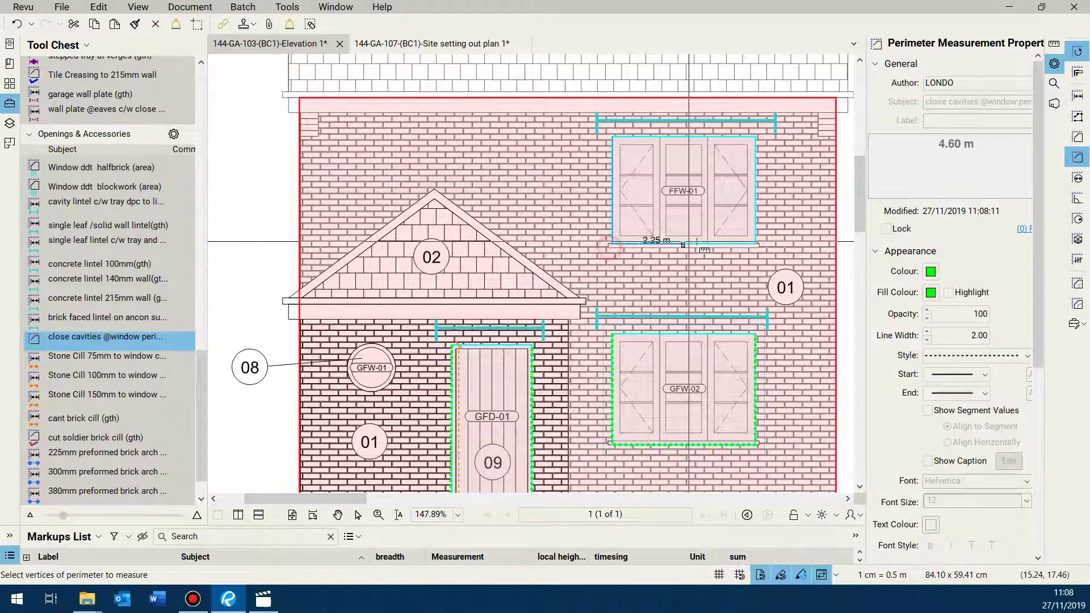
click(755, 244)
double_click(758, 136)
- Review the takeoff markups across all four elevations and check the site setting out plan
scroll(417, 253, down, 5)
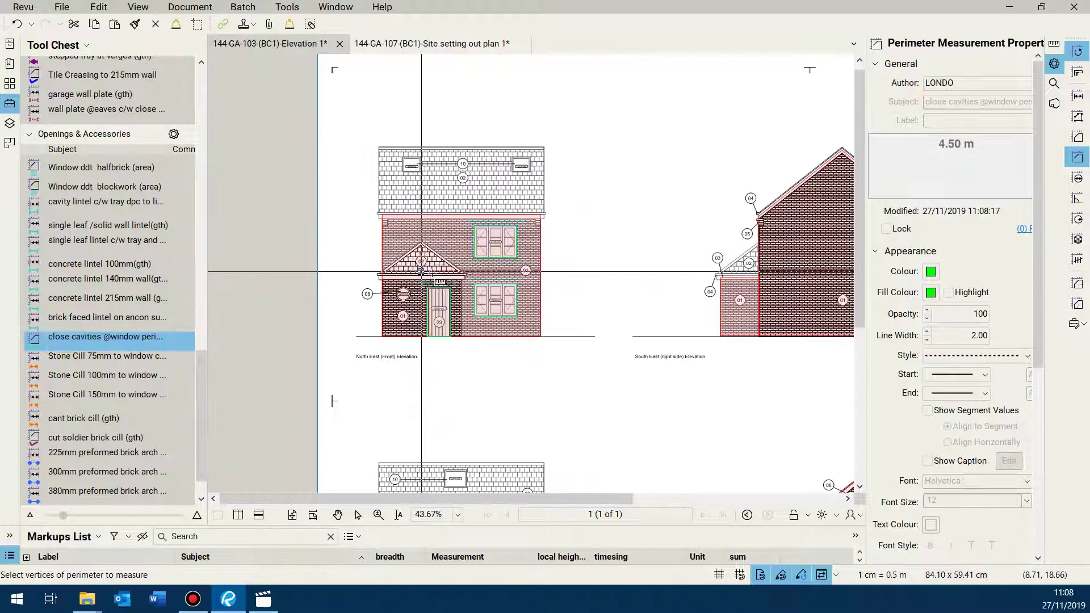
scroll(416, 268, down, 5)
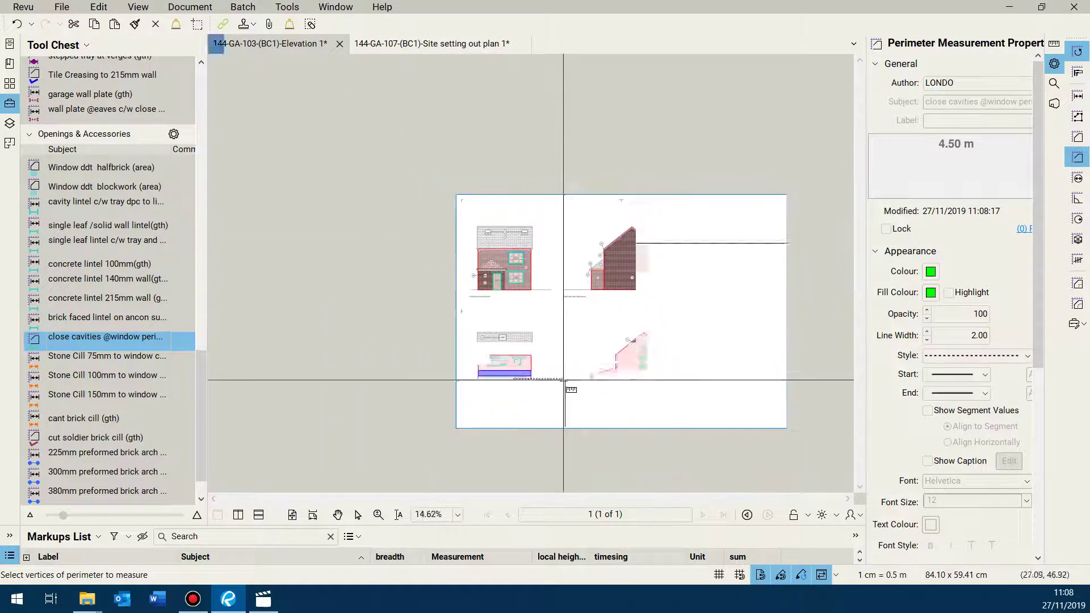
scroll(563, 379, up, 4)
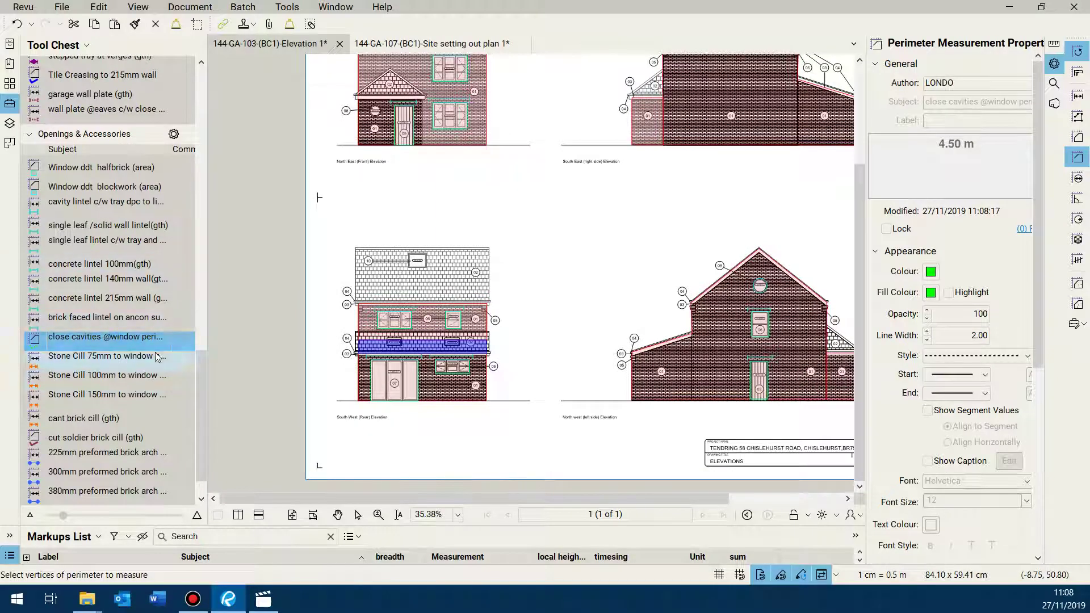
scroll(415, 372, down, 1)
scroll(539, 310, up, 1)
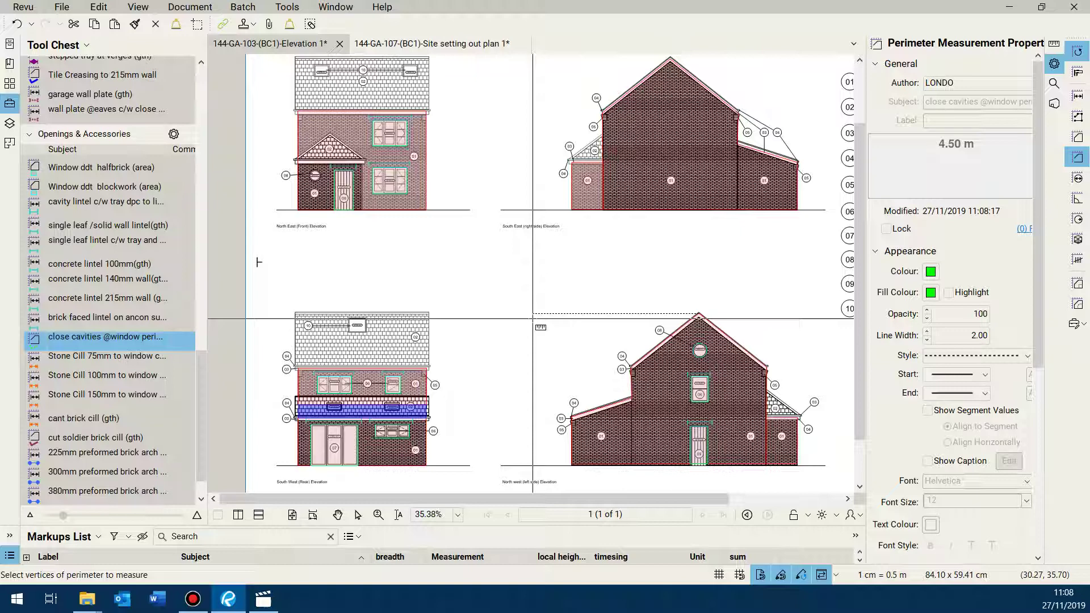
scroll(532, 319, down, 3)
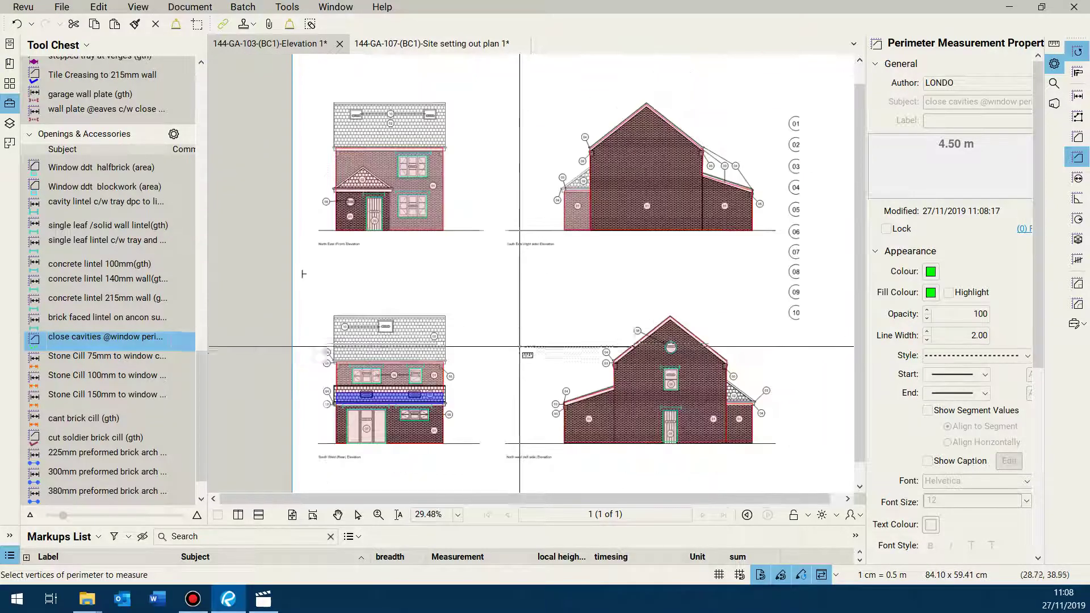
scroll(533, 307, up, 3)
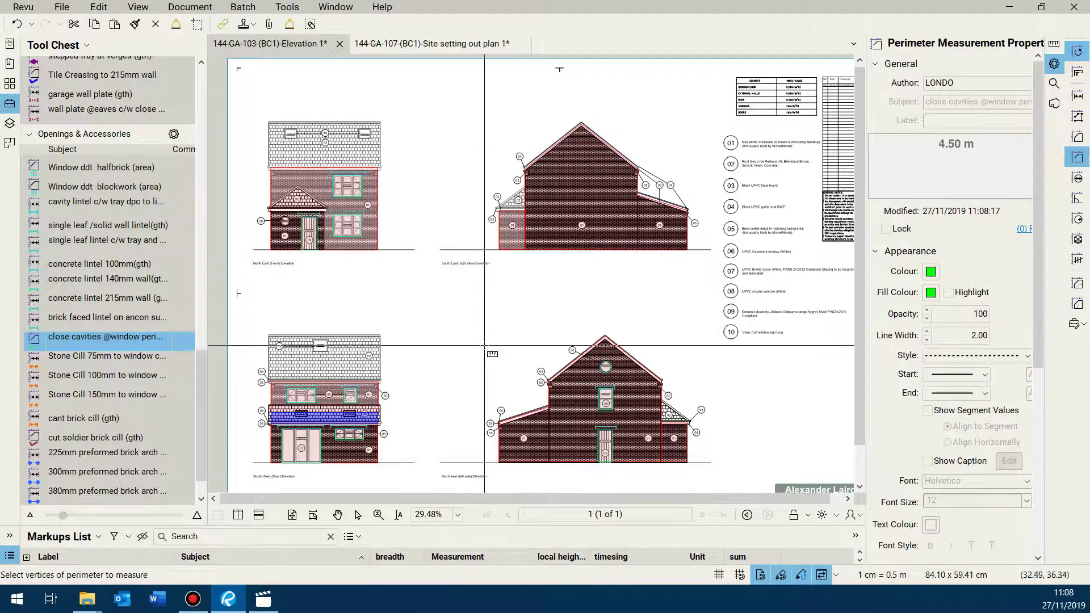
scroll(446, 349, down, 1)
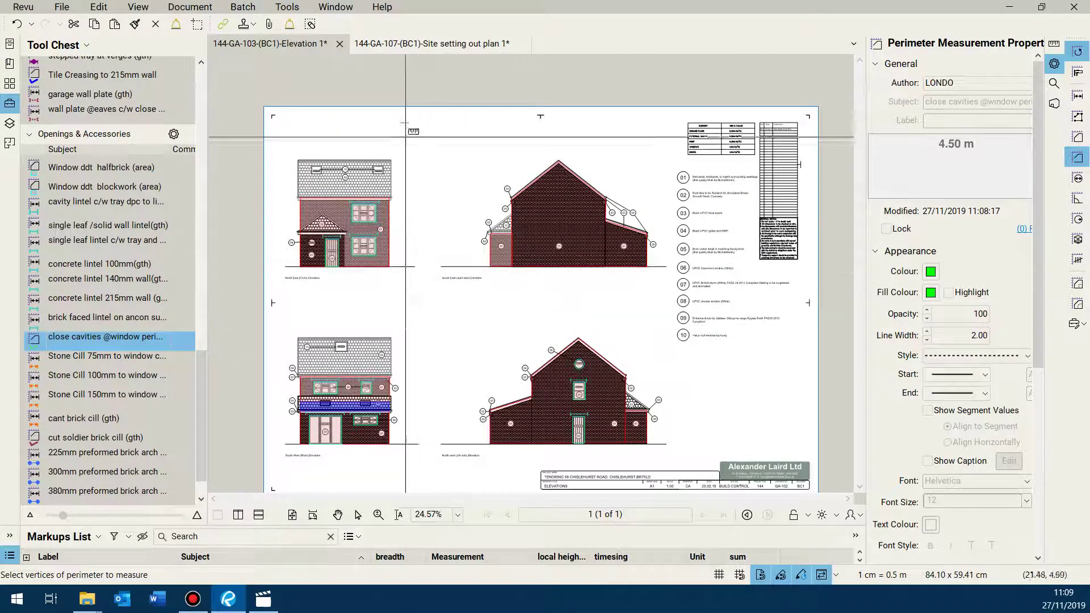
click(390, 50)
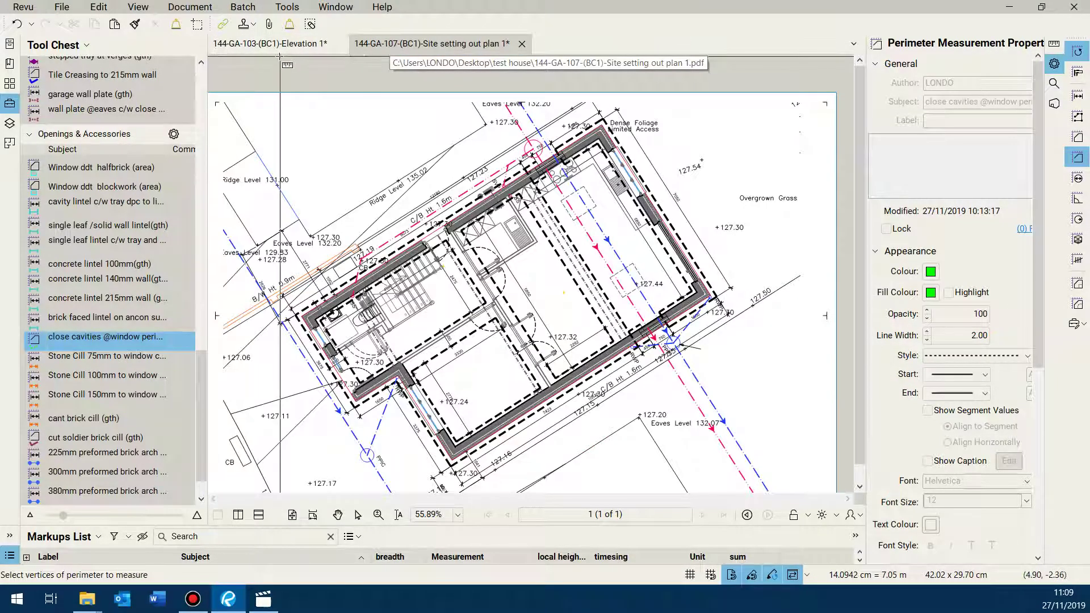
click(292, 45)
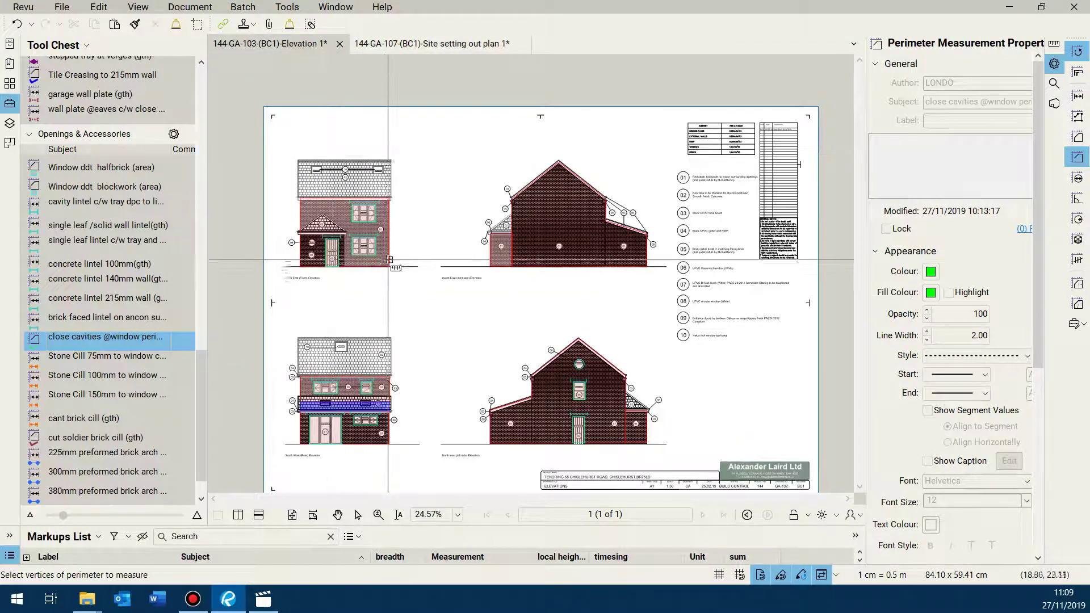
scroll(419, 353, down, 2)
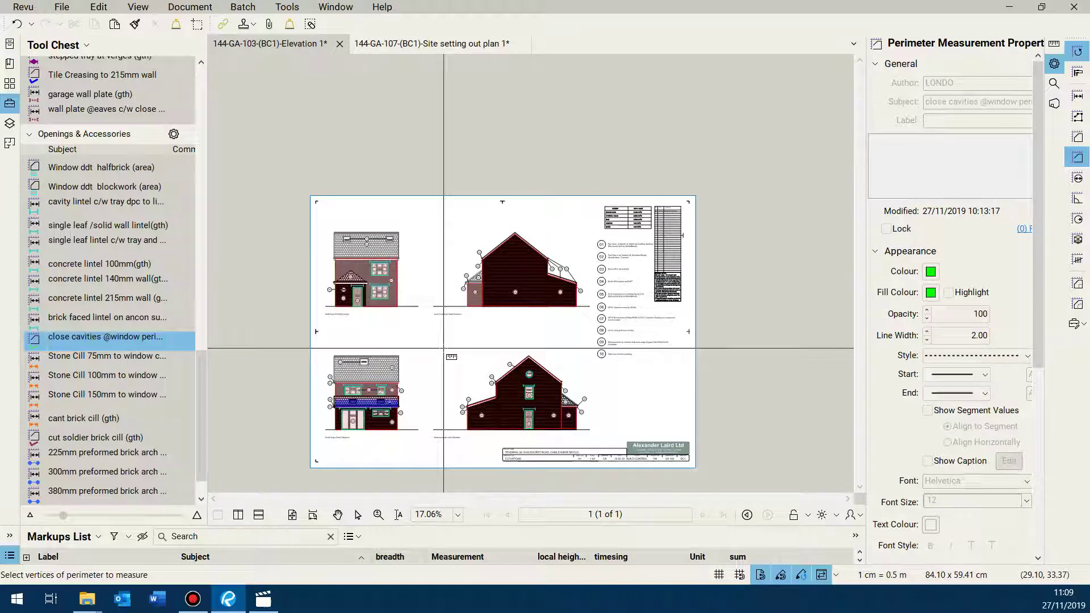
- Combine the open elevation and site setting out plan PDFs into one document, with all combine options off
click(60, 11)
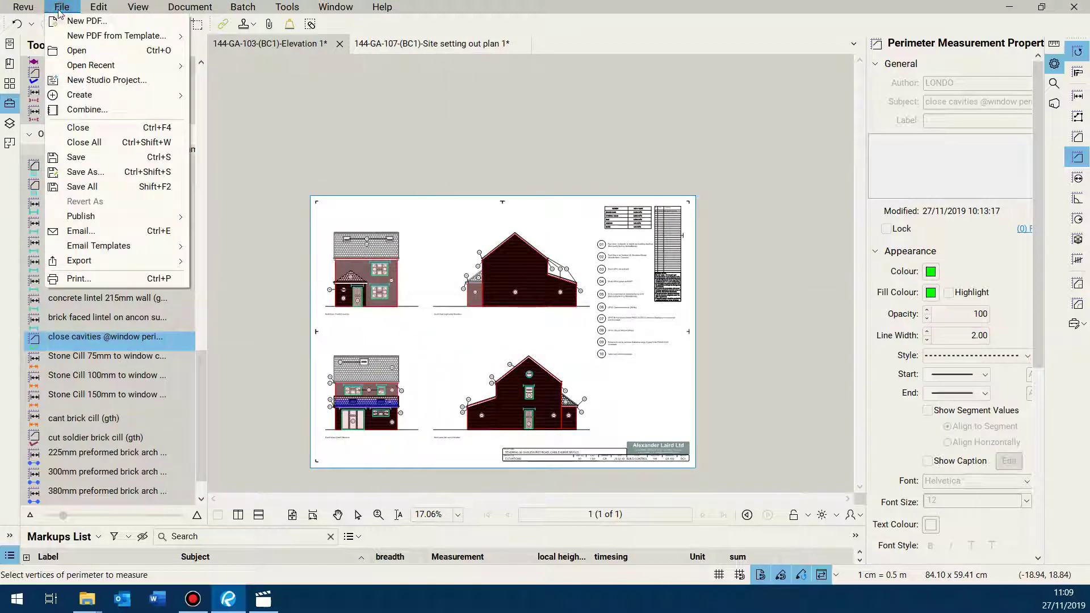
click(86, 112)
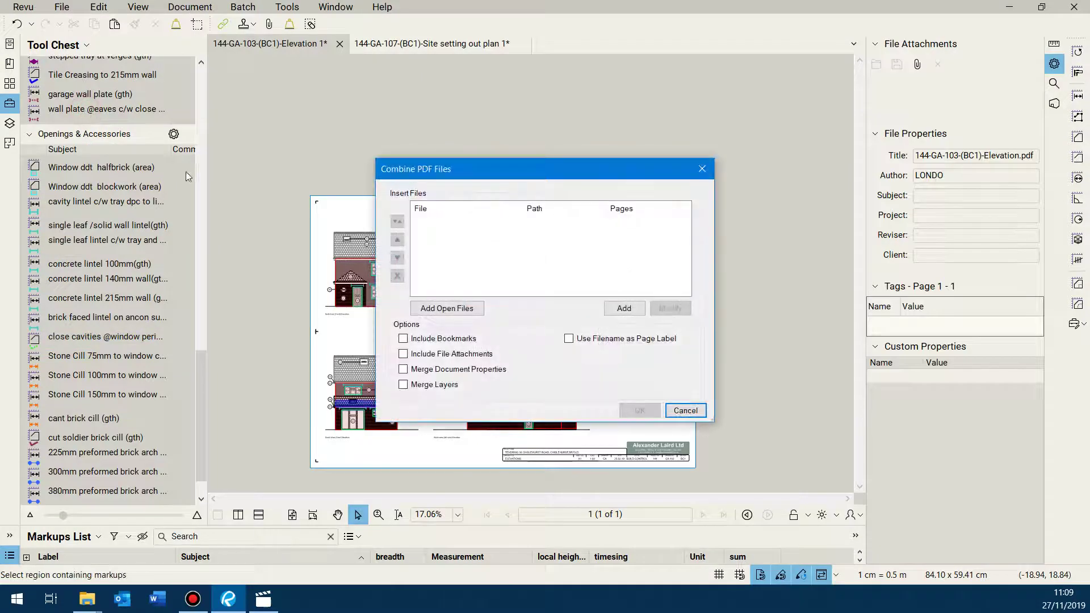
drag(519, 166, 609, 117)
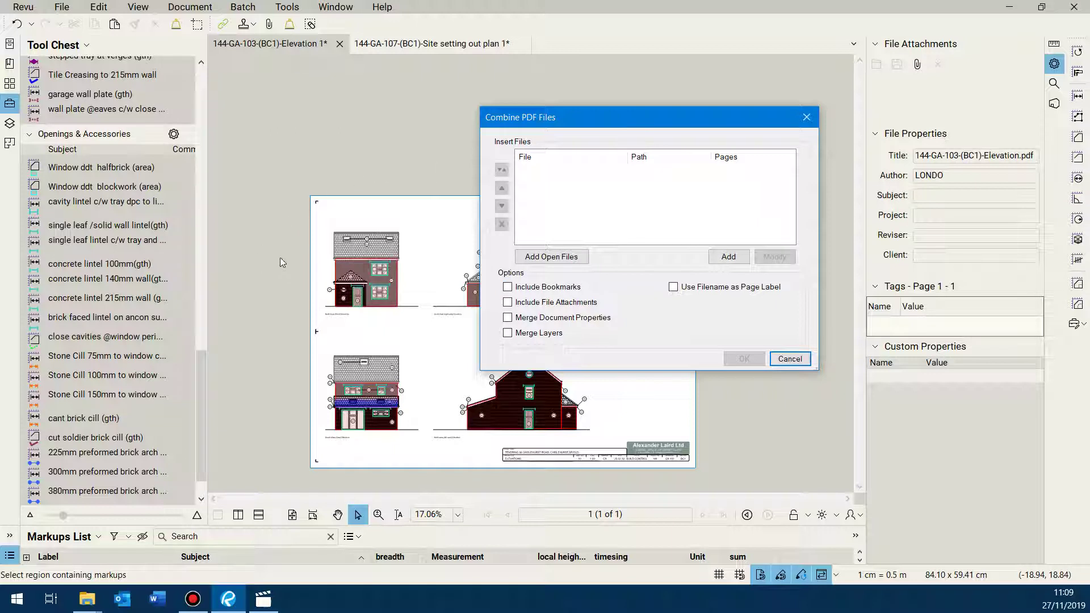
click(545, 258)
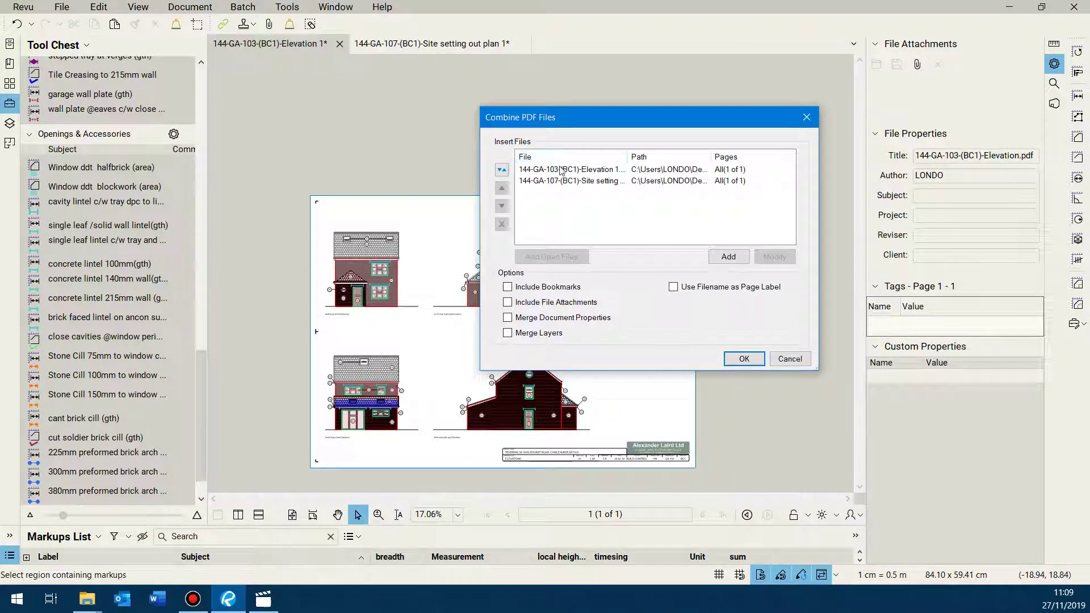
click(748, 359)
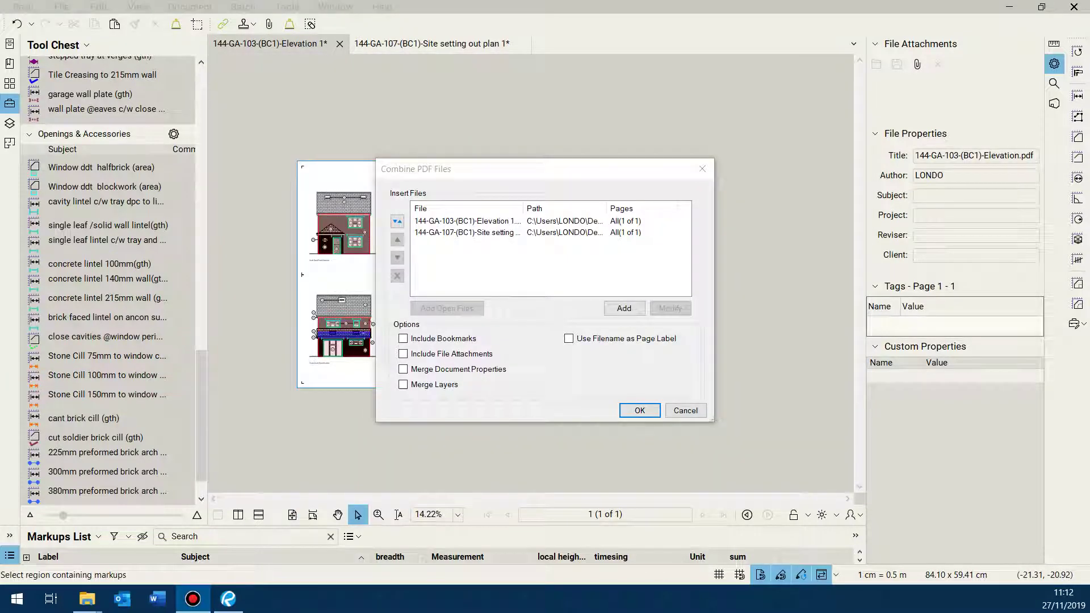
click(650, 409)
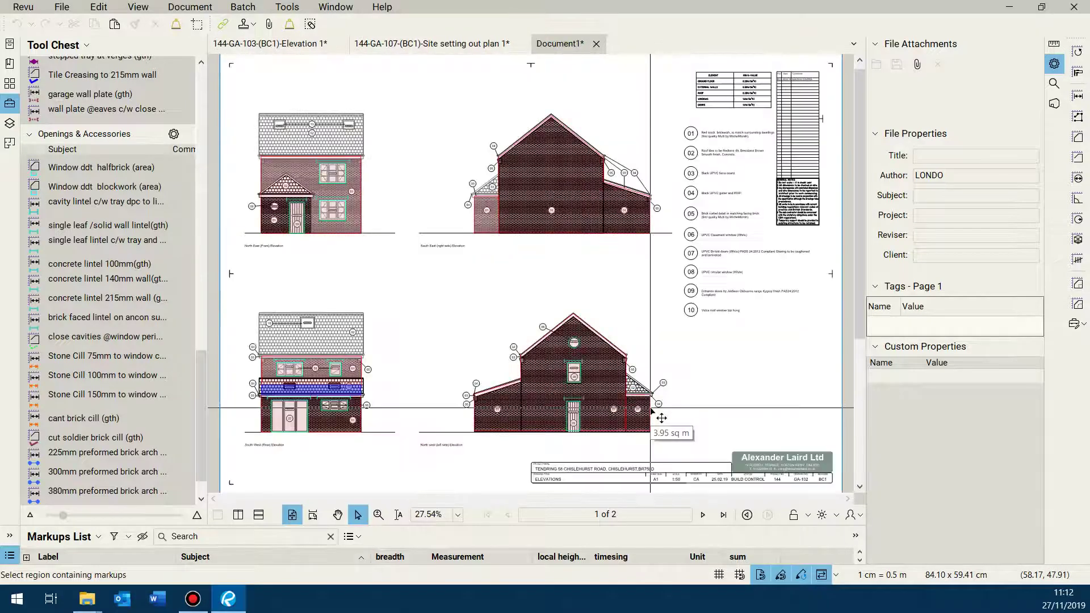
- Examine both pages of the combined document and return to the elevations page
scroll(614, 391, down, 2)
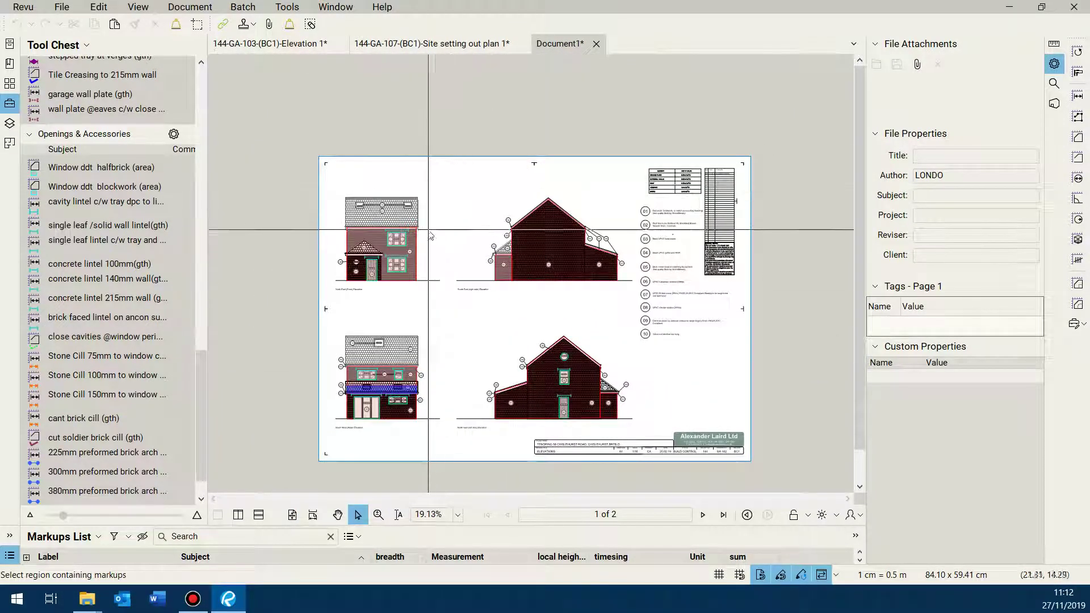
scroll(404, 252, down, 1)
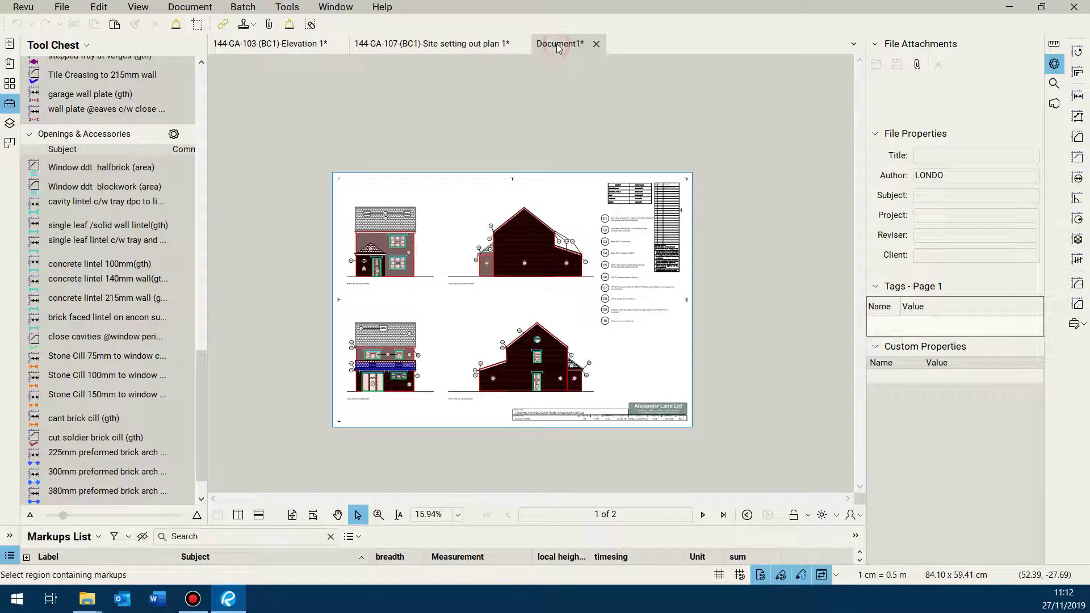
scroll(535, 322, up, 9)
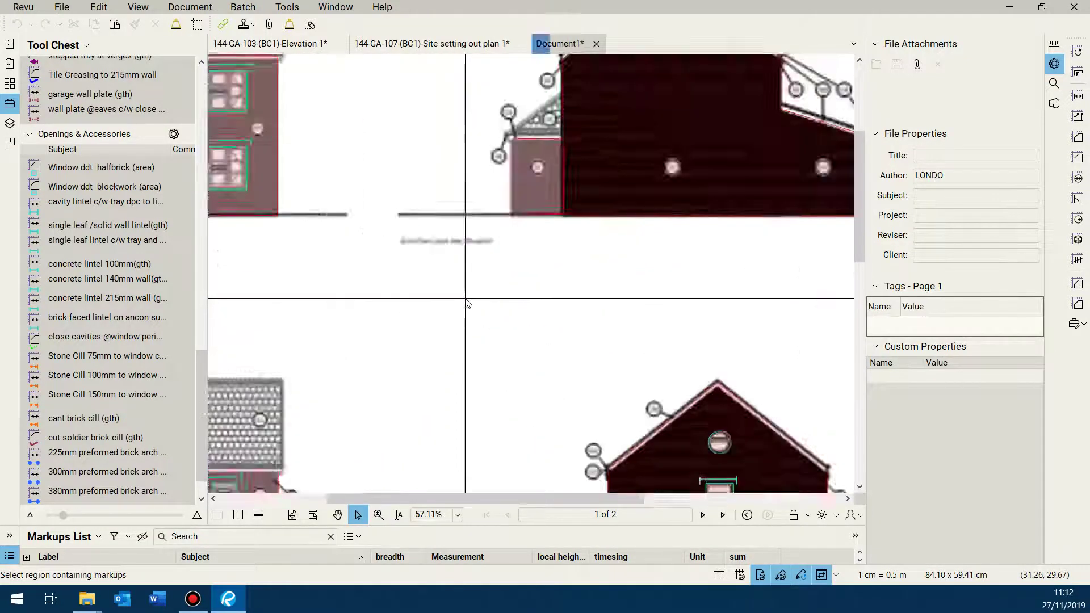
scroll(545, 421, down, 7)
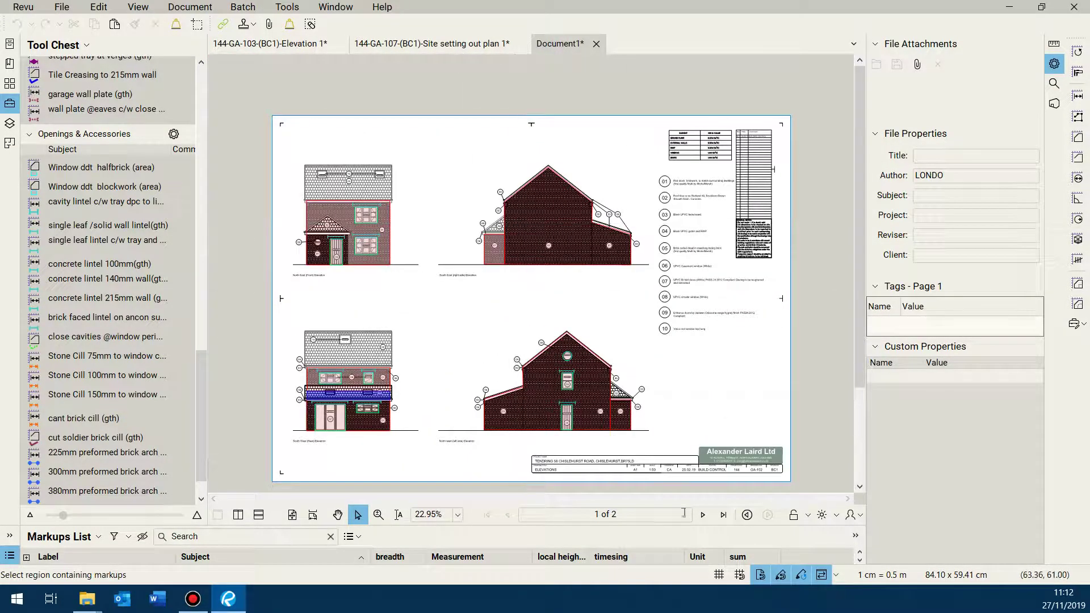
click(702, 515)
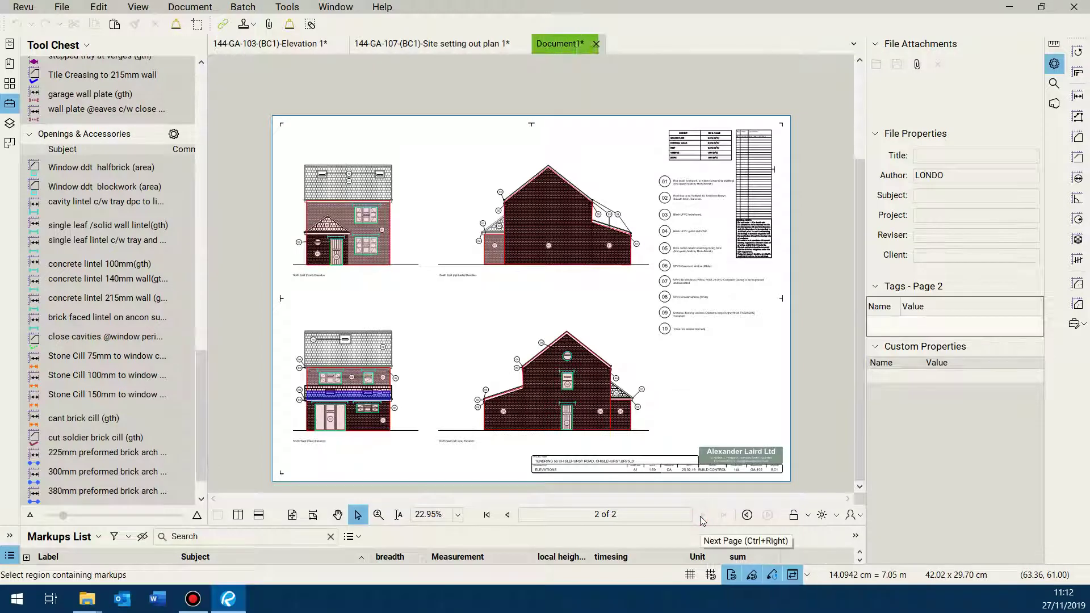
click(508, 515)
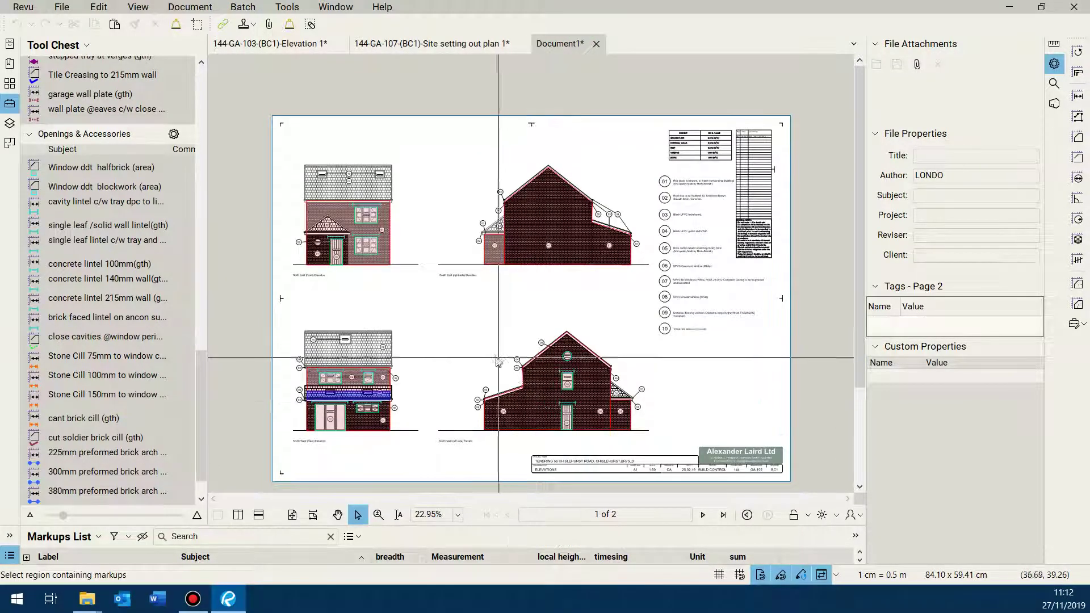
scroll(408, 344, down, 4)
scroll(392, 278, up, 3)
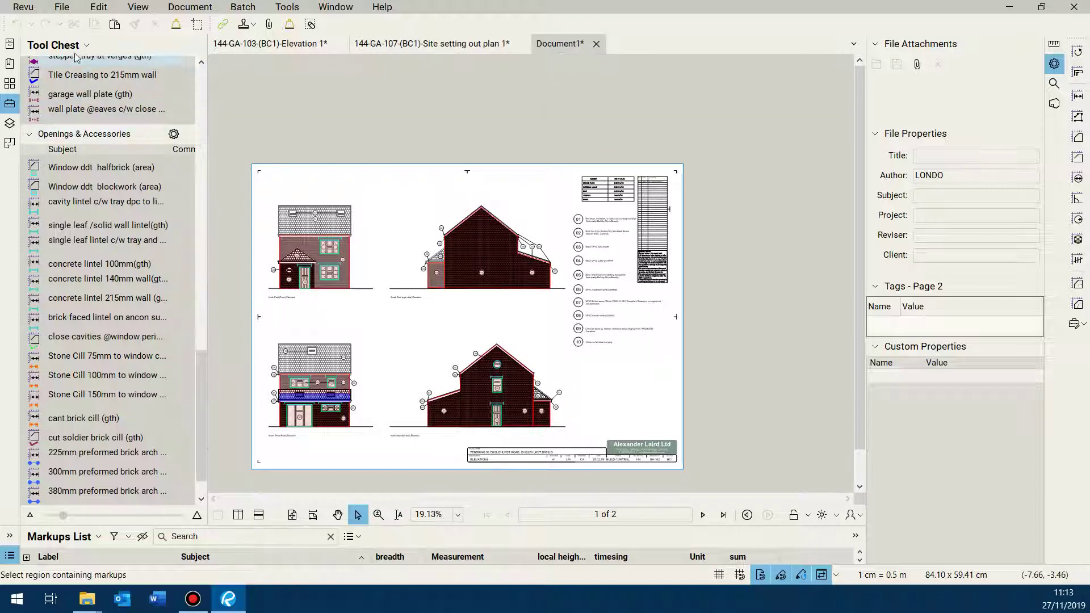
- Save the combined document as a PDF named "markups douglas close" in the test house folder
click(61, 7)
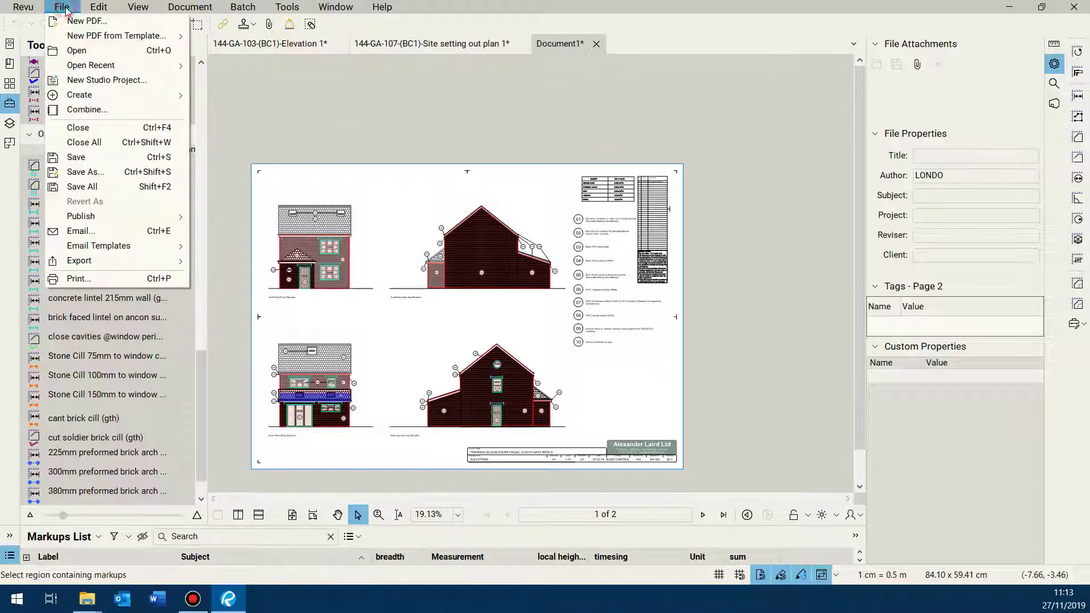
click(101, 171)
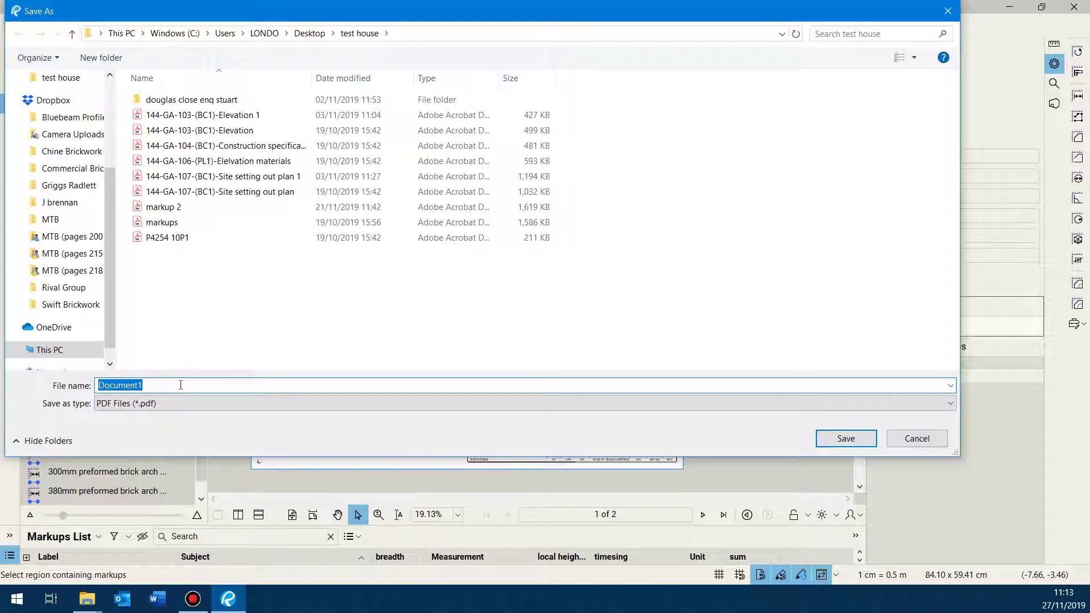
text(markups douglas close)
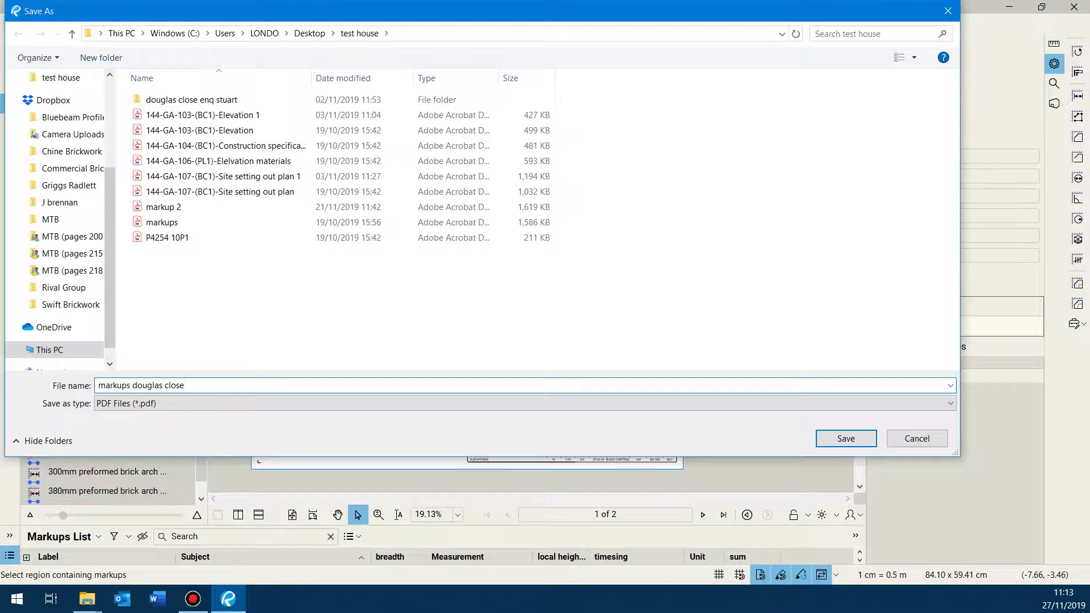
key(Return)
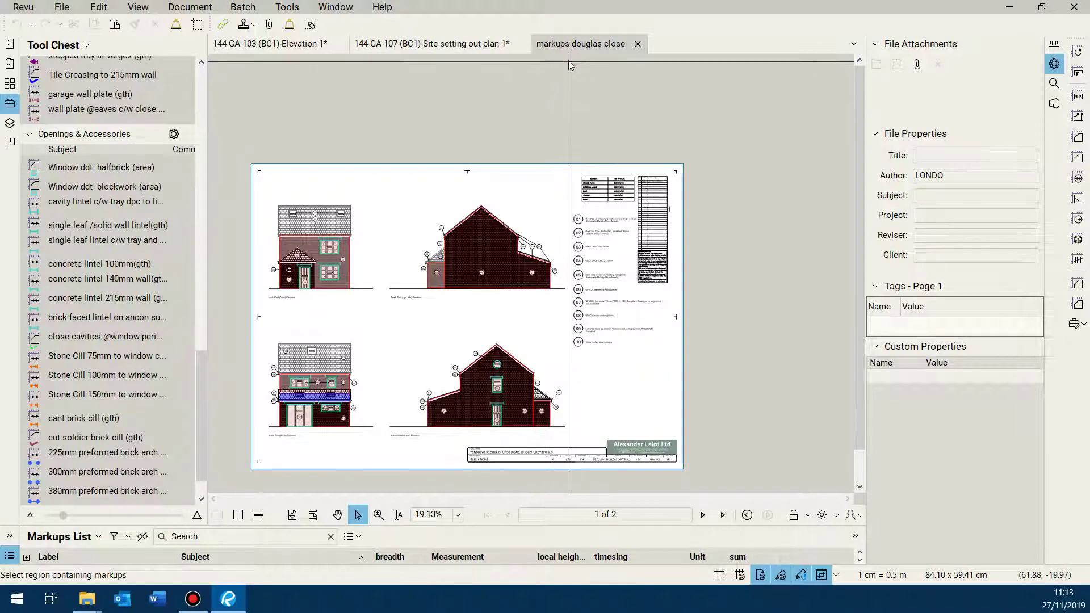
- Close all other open documents without saving their changes, keeping only the "markups douglas close" PDF open
right_click(560, 46)
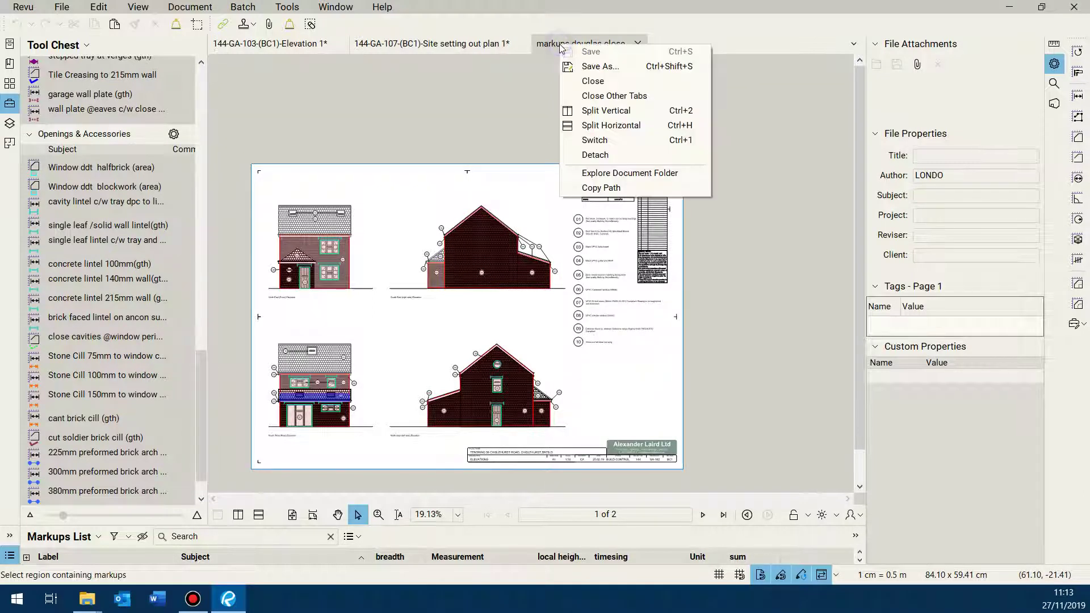
click(623, 96)
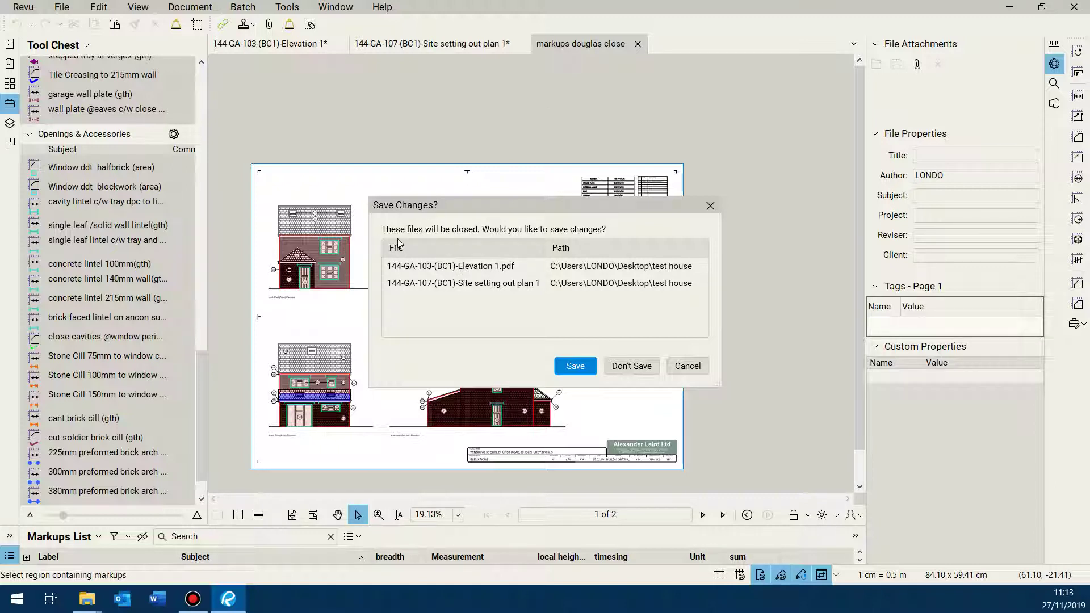
click(637, 368)
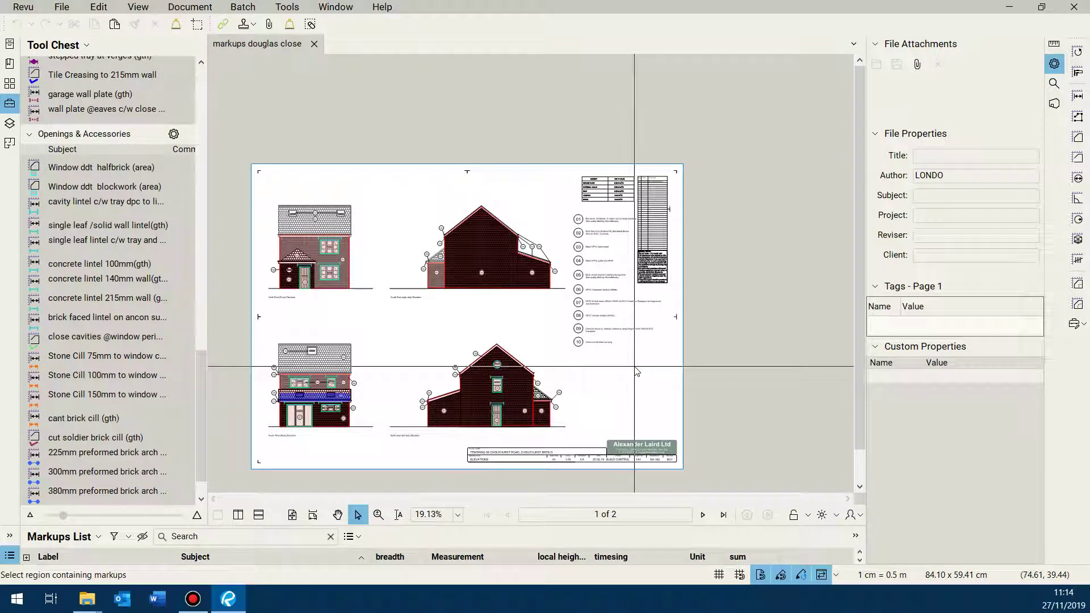
- Look over the elevations page and the site setting out plan in the combined PDF, ending on the elevations page
scroll(595, 312, down, 2)
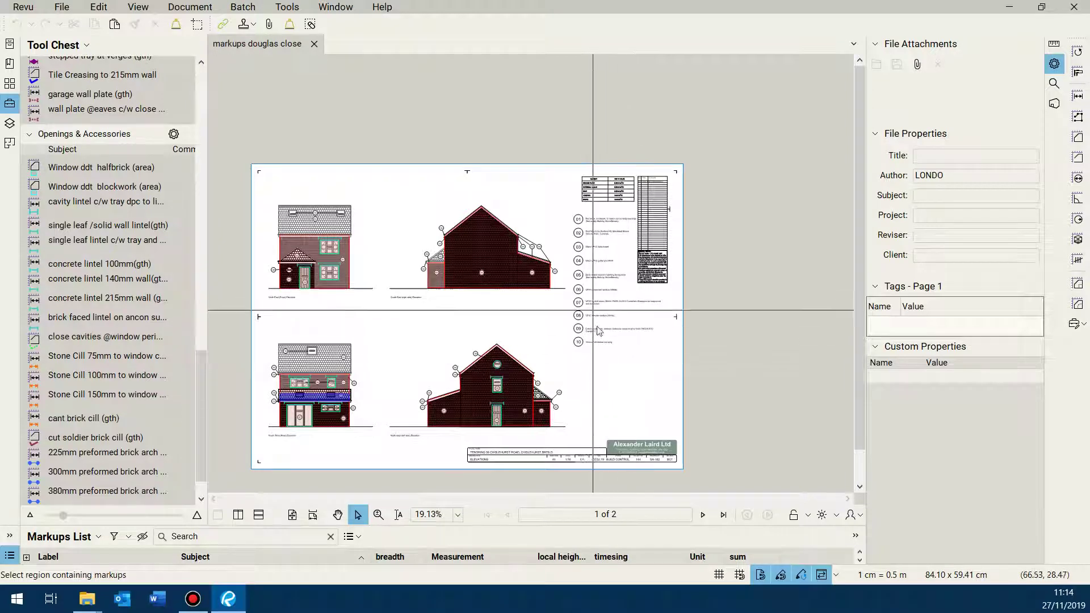
scroll(589, 316, up, 4)
scroll(533, 278, down, 2)
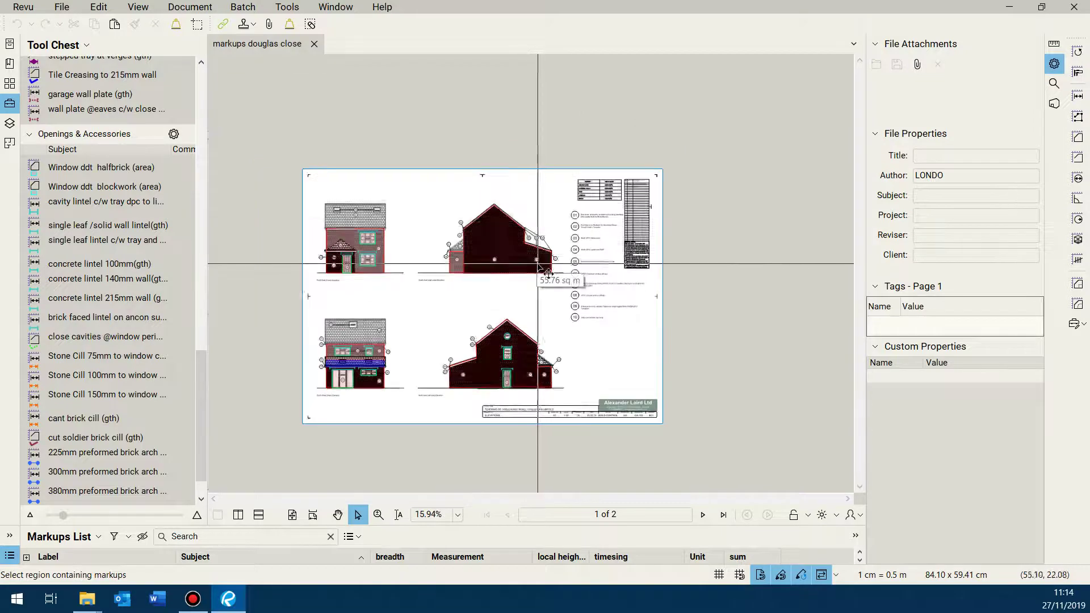
scroll(400, 264, up, 2)
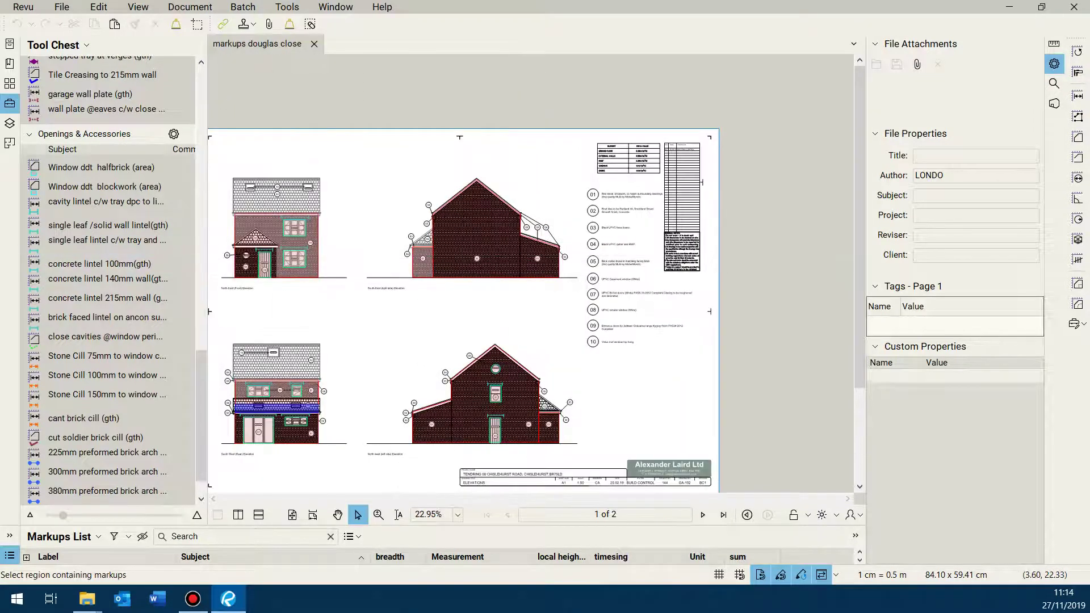
scroll(406, 289, down, 2)
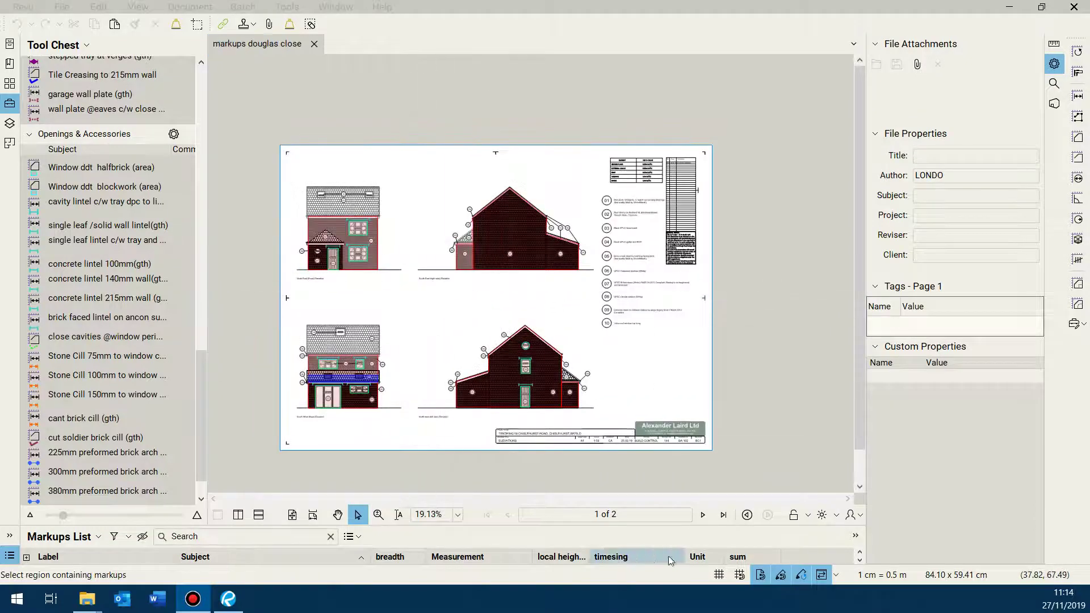
click(704, 517)
click(704, 517)
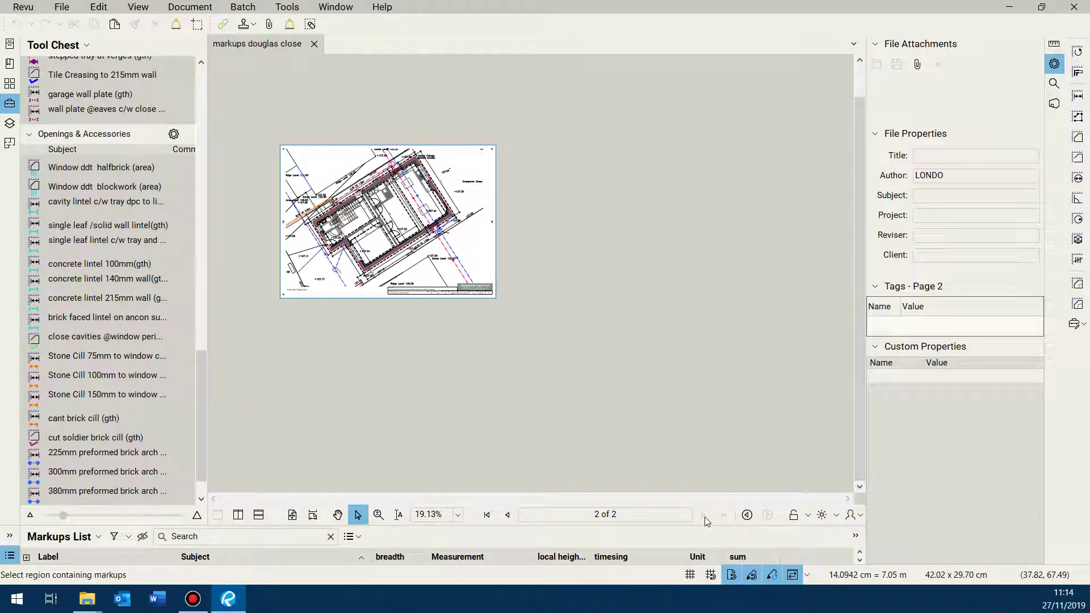
click(508, 515)
- Enlarge the markups list and locate the blockwork, area and first cavity lintel entries on the drawing
drag(509, 531, 494, 194)
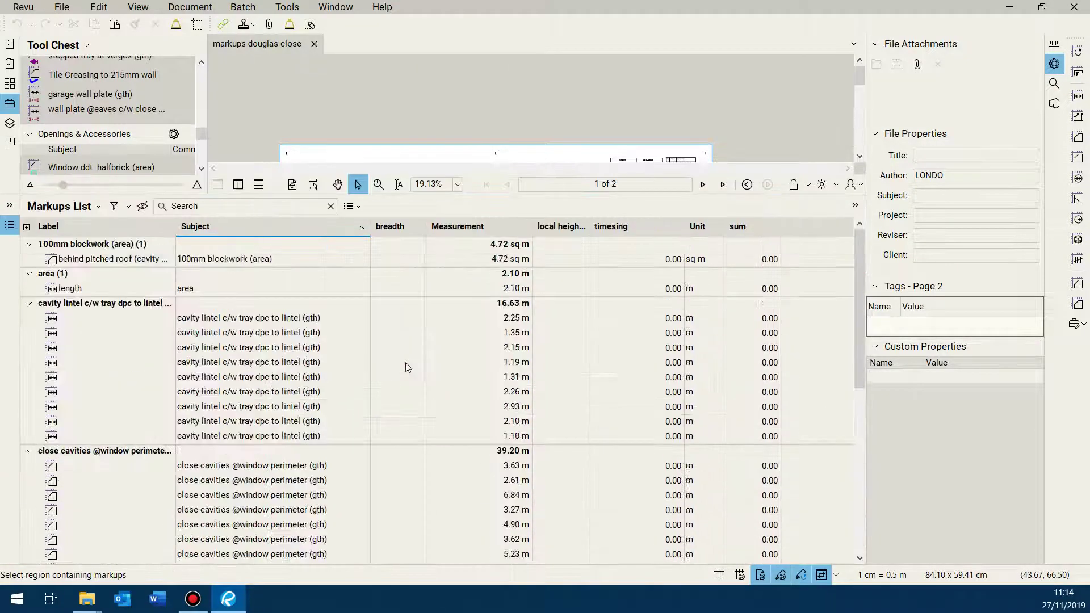
click(129, 260)
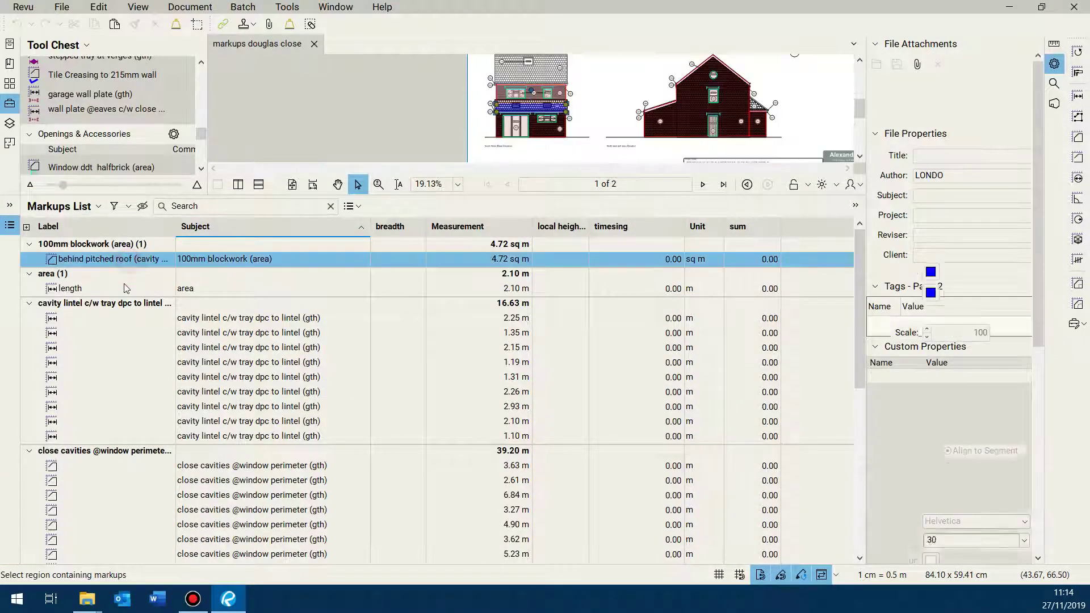
click(123, 287)
click(128, 317)
scroll(145, 341, down, 8)
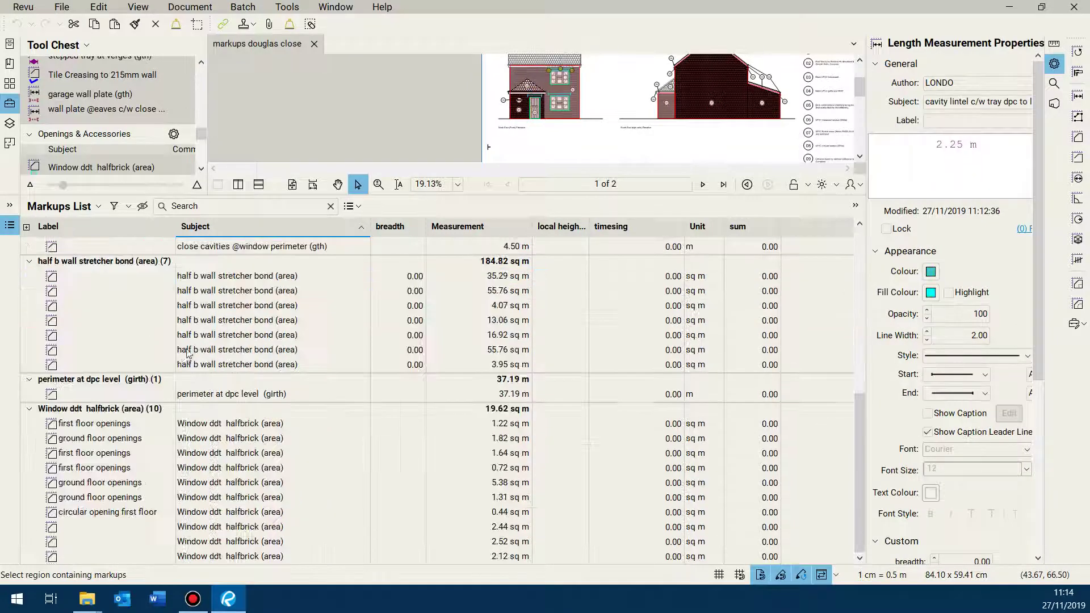
- Check on the drawings where the dpc perimeter, half brick wall and window deduction entries in the markups list are located
click(141, 397)
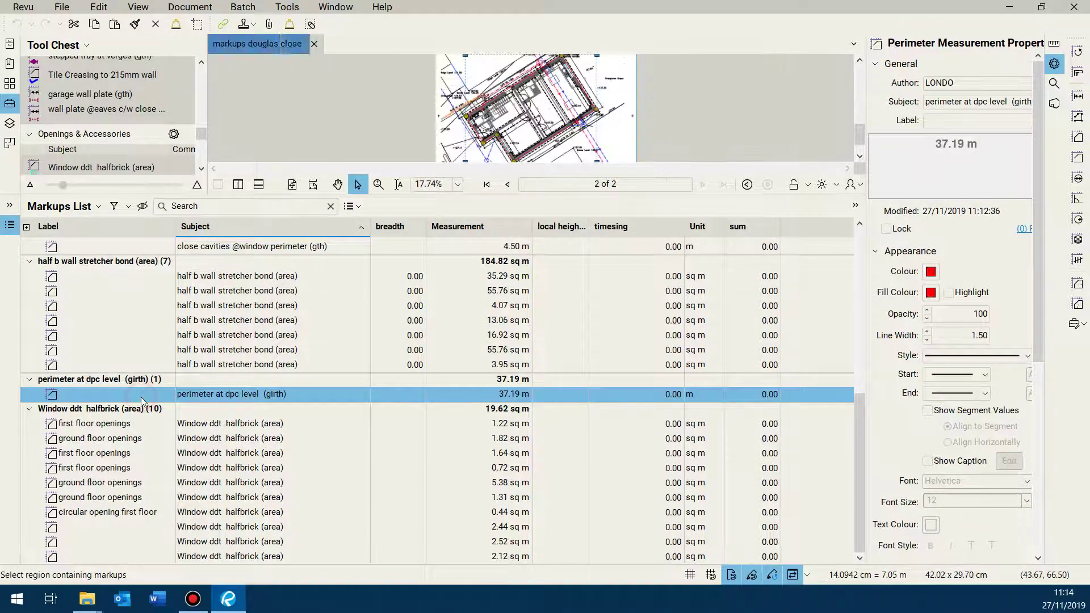
click(206, 307)
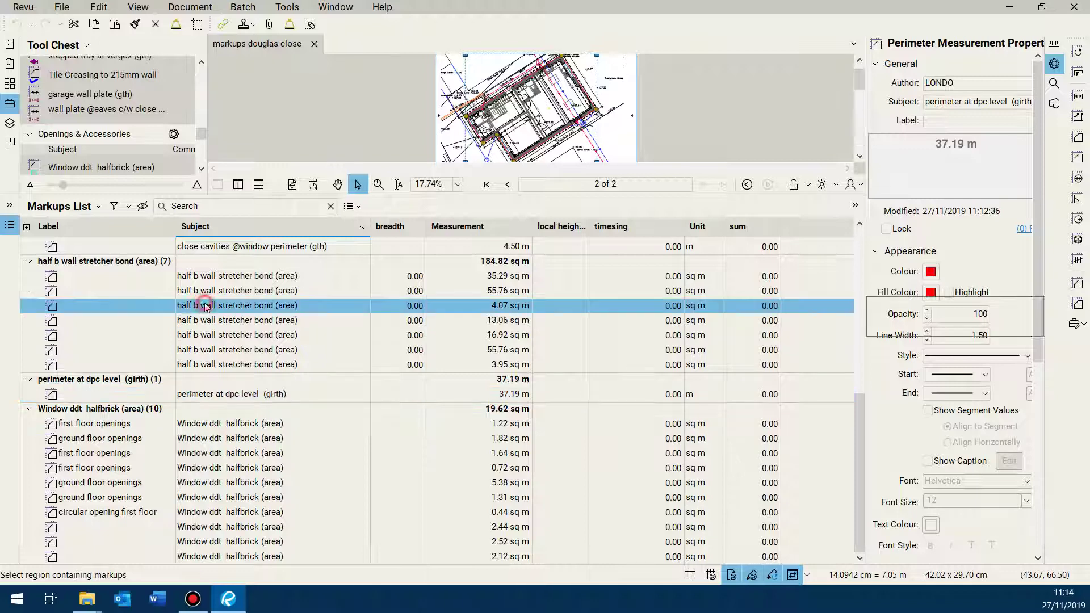
click(195, 395)
click(204, 439)
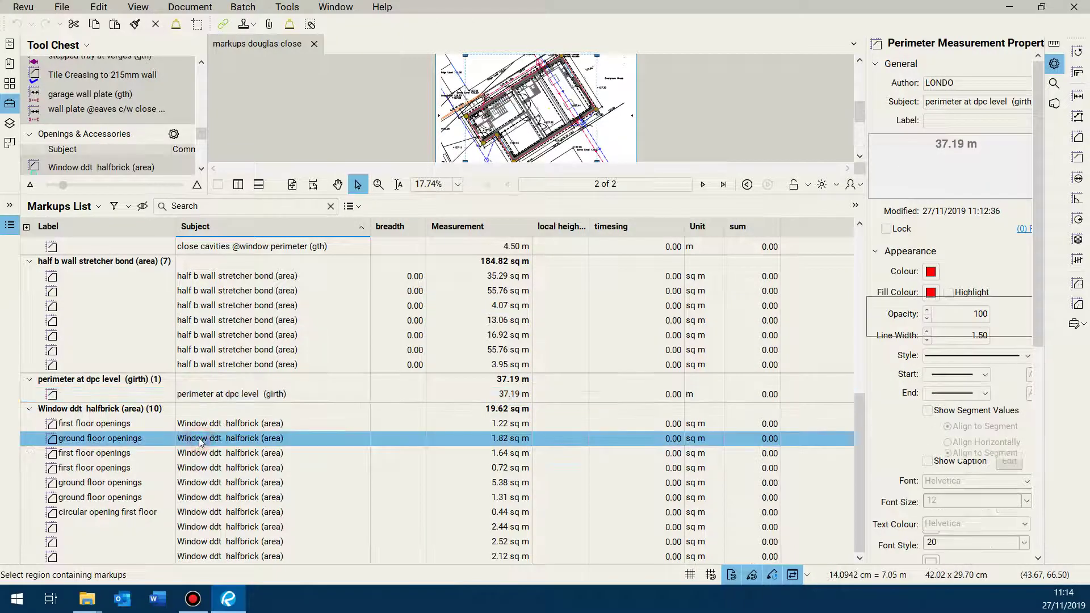
click(209, 482)
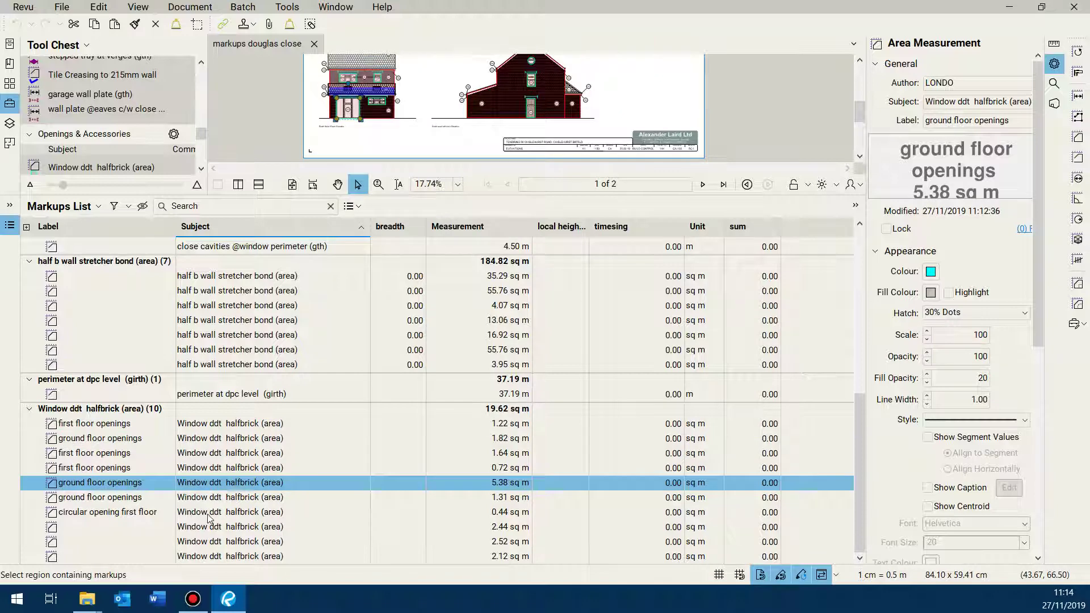
click(208, 514)
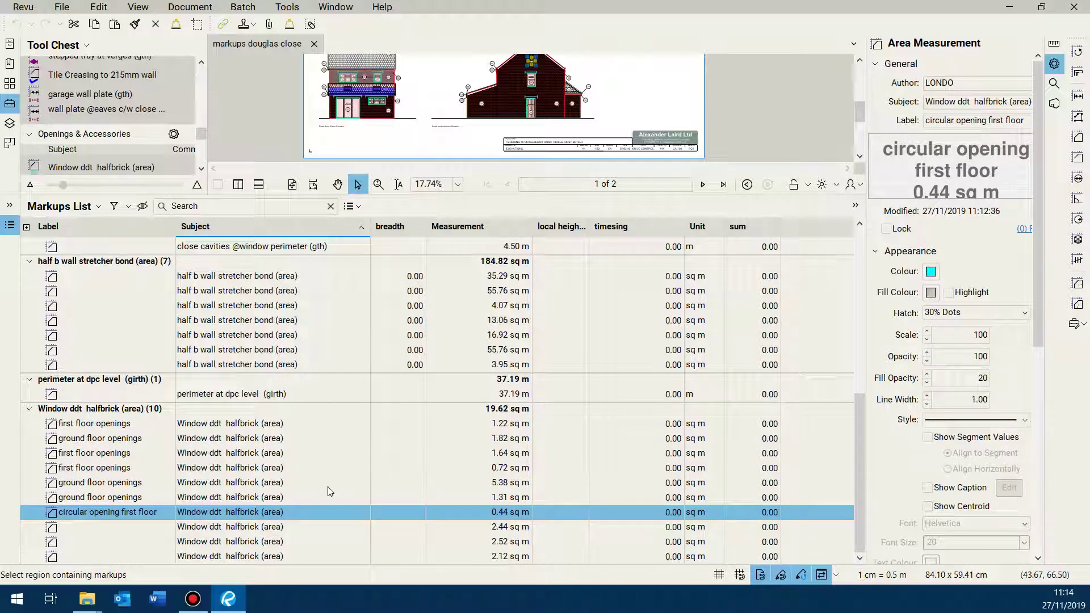
- Shrink the markups list and find the entry matching the cavity closing around the gable's first floor window FFW-02
drag(498, 195, 500, 396)
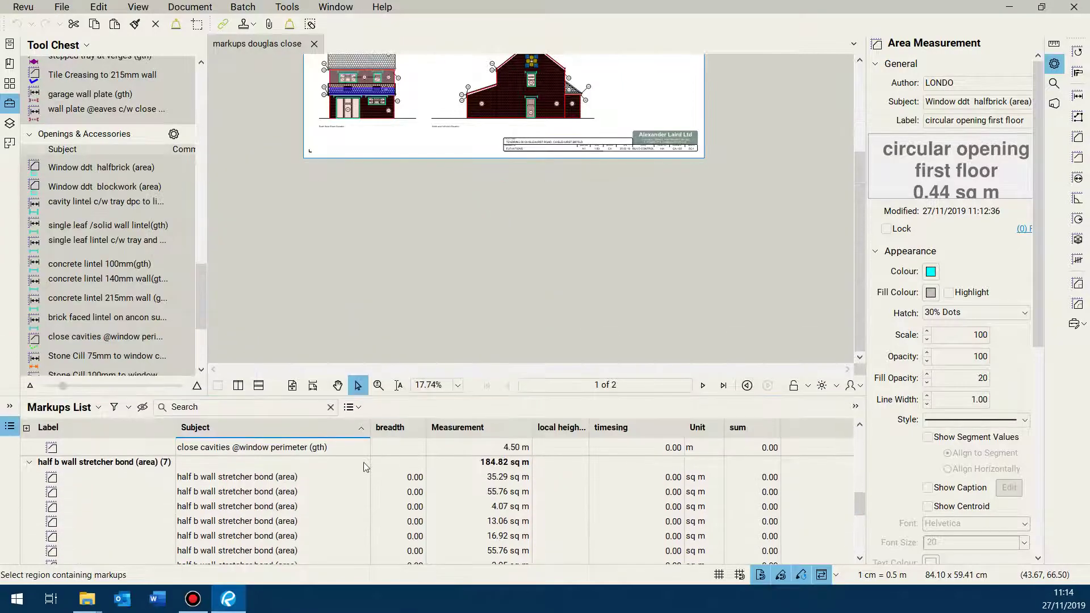
scroll(532, 188, down, 3)
scroll(533, 189, up, 6)
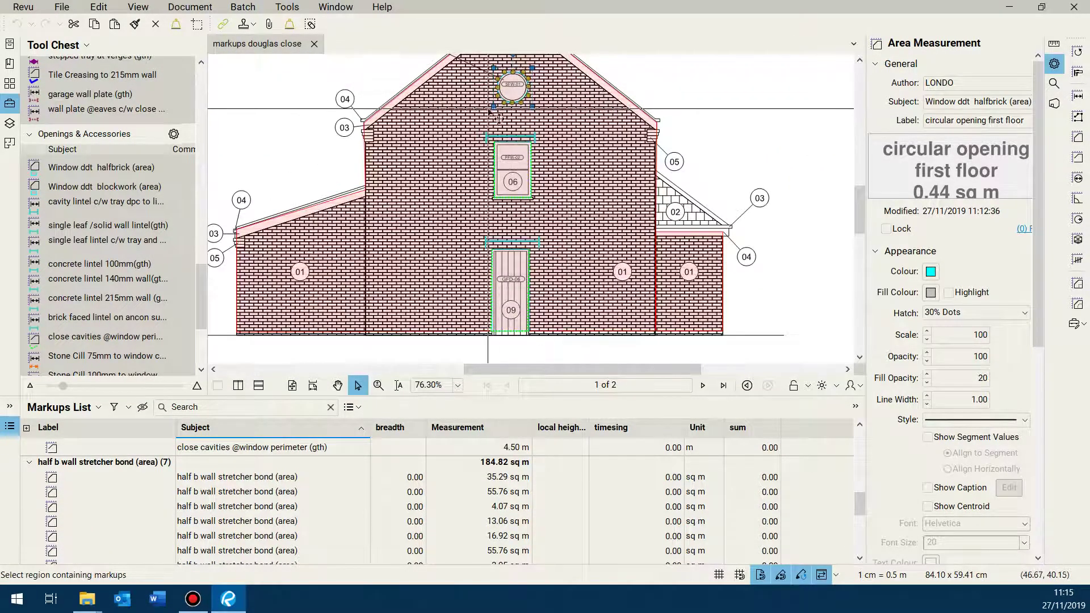
scroll(497, 196, up, 2)
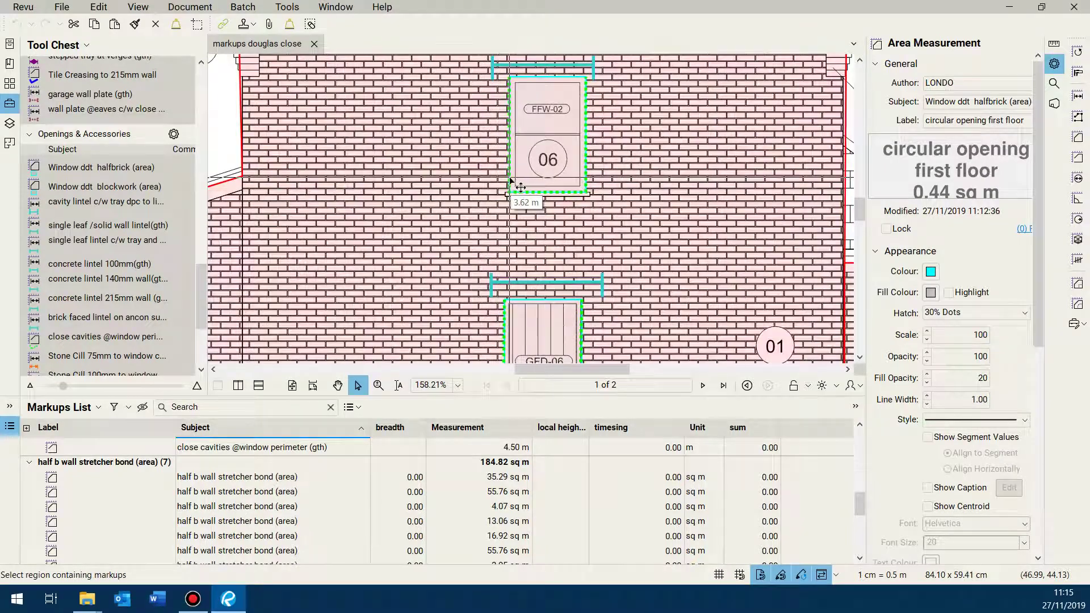
click(508, 177)
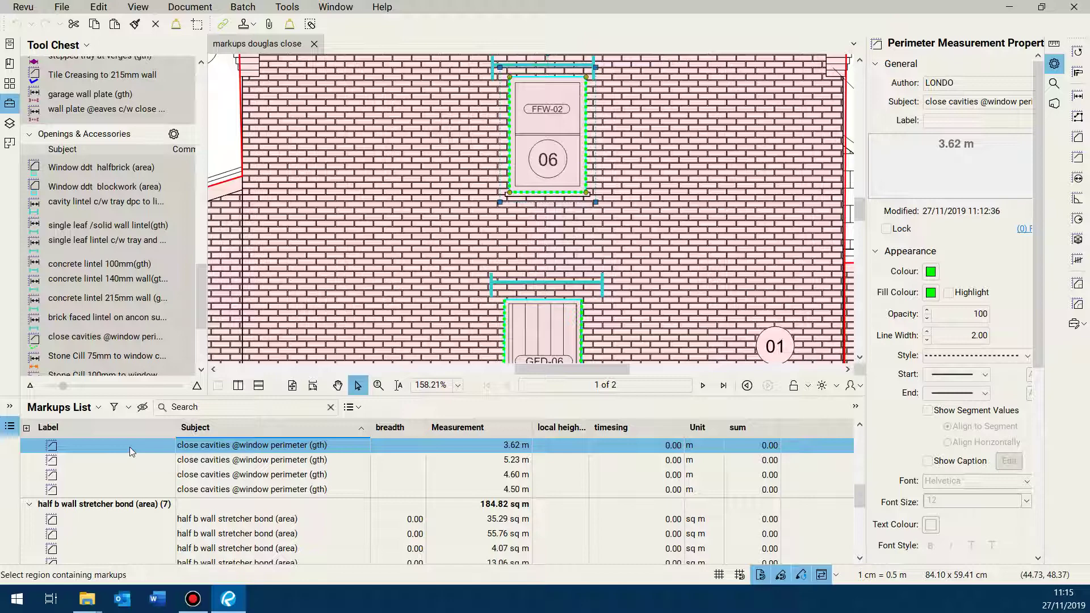
scroll(371, 464, down, 7)
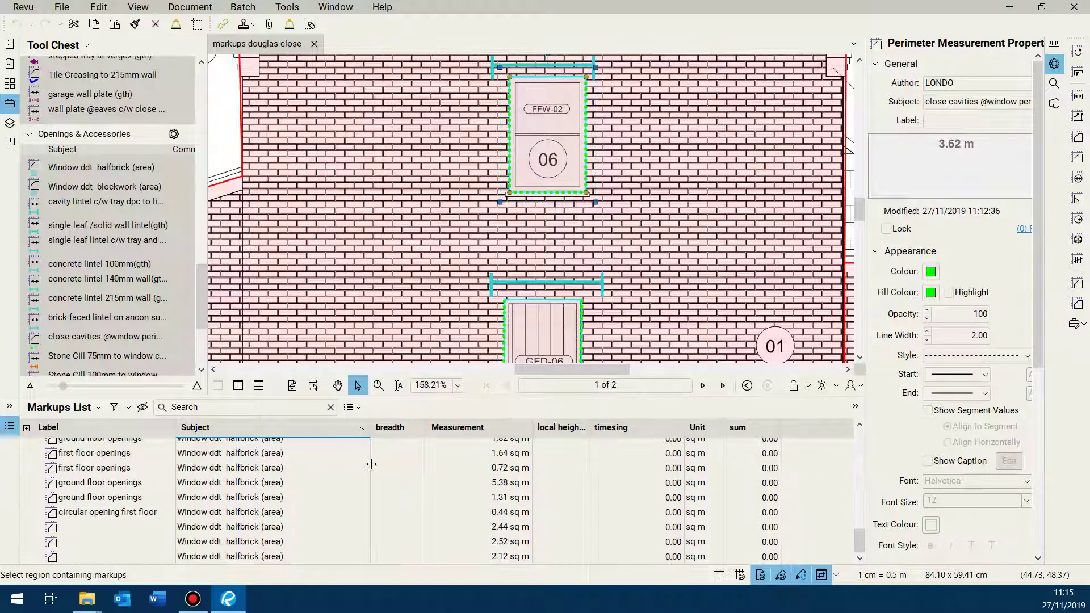
scroll(371, 464, up, 13)
scroll(437, 345, down, 5)
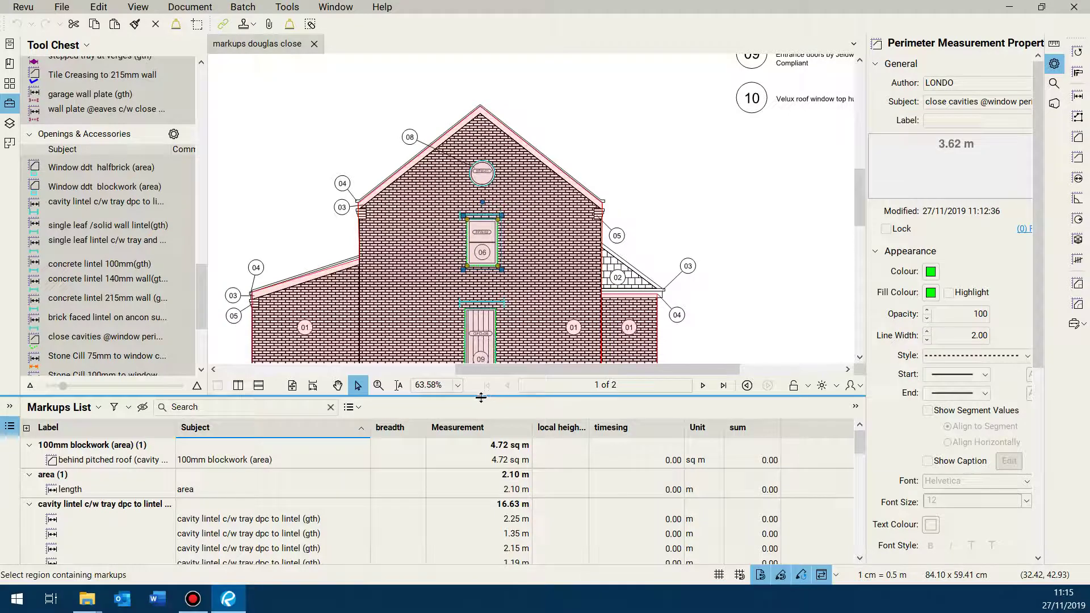
- Sort the markups list by subject in descending order and review the grouped measurements
click(247, 434)
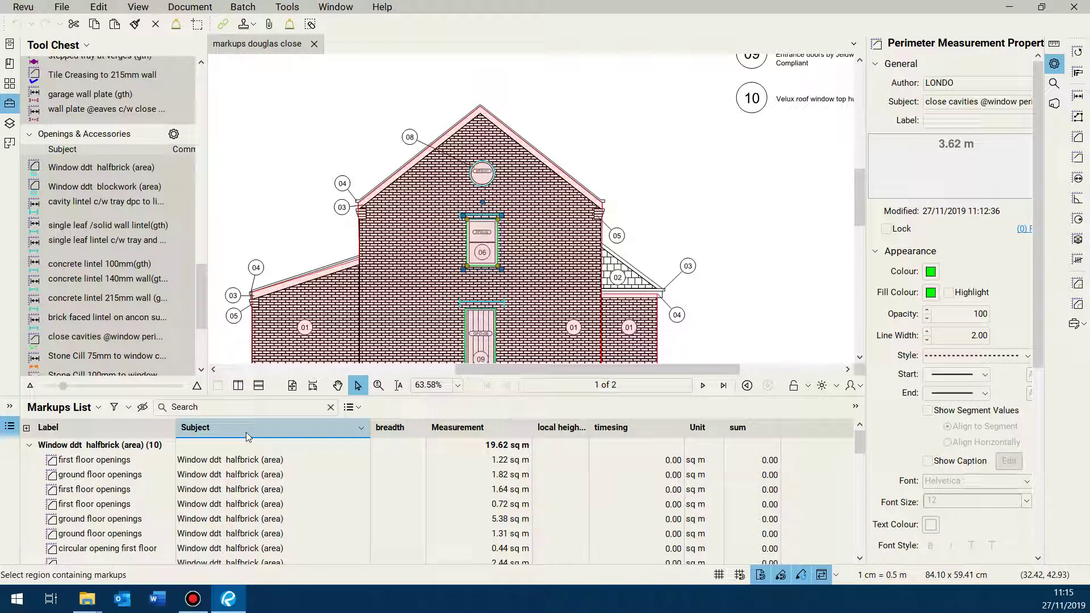
scroll(318, 451, down, 10)
scroll(318, 452, up, 10)
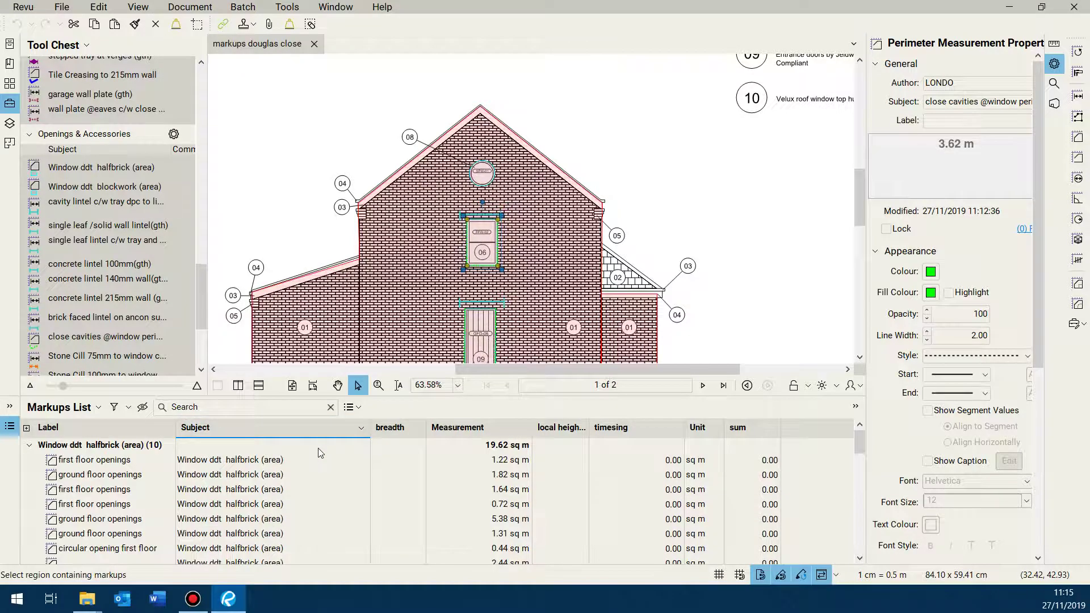
click(271, 427)
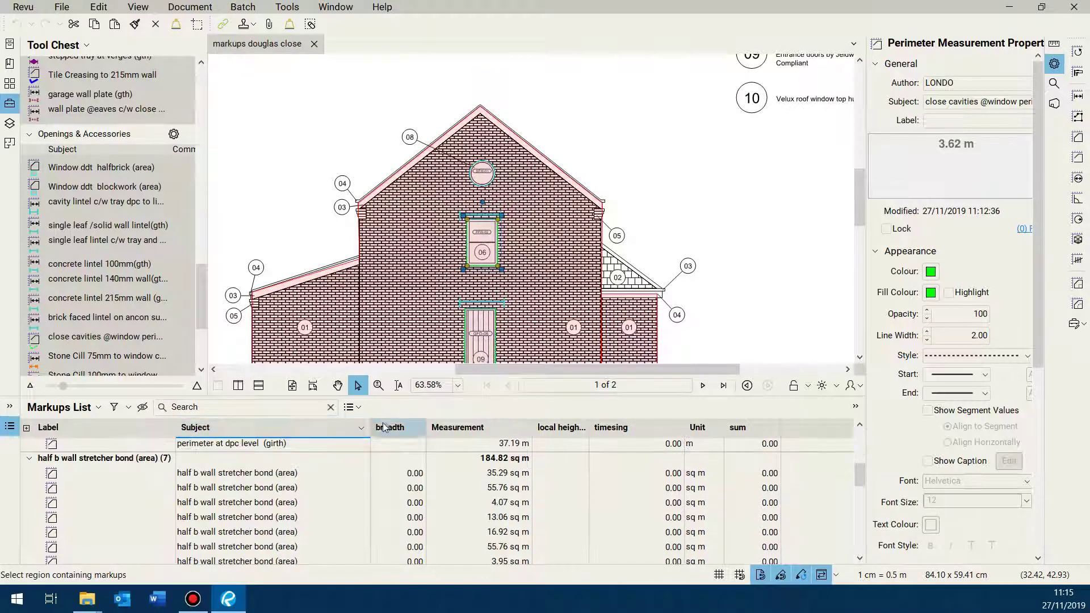
scroll(335, 413, up, 5)
scroll(328, 399, down, 10)
scroll(330, 425, up, 10)
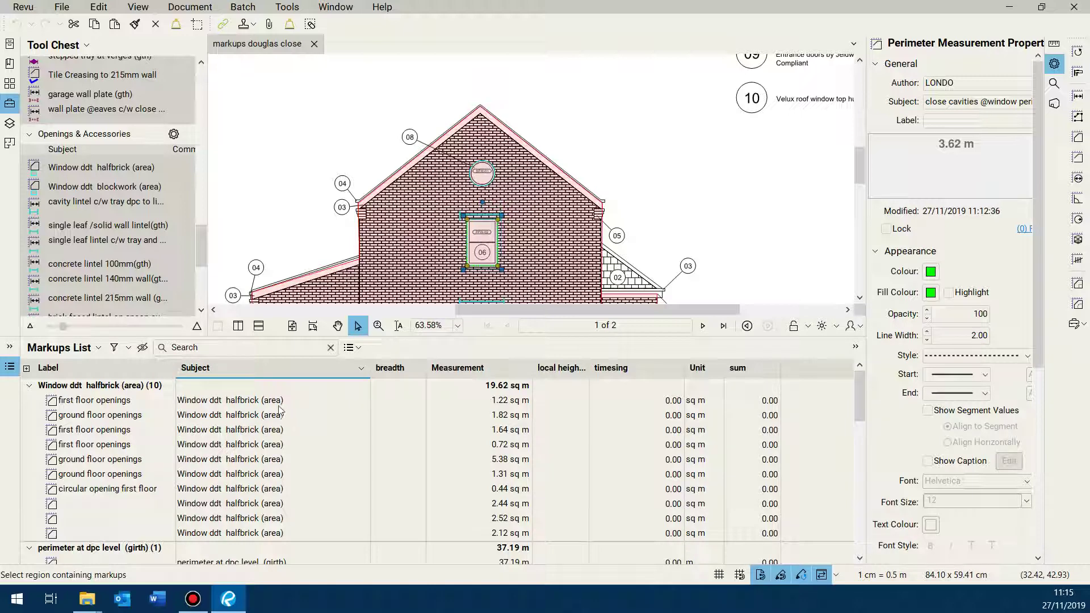
- Locate the first three "Window ddt halfbrick (area)" entries on the elevations from the markups list
click(223, 403)
click(222, 418)
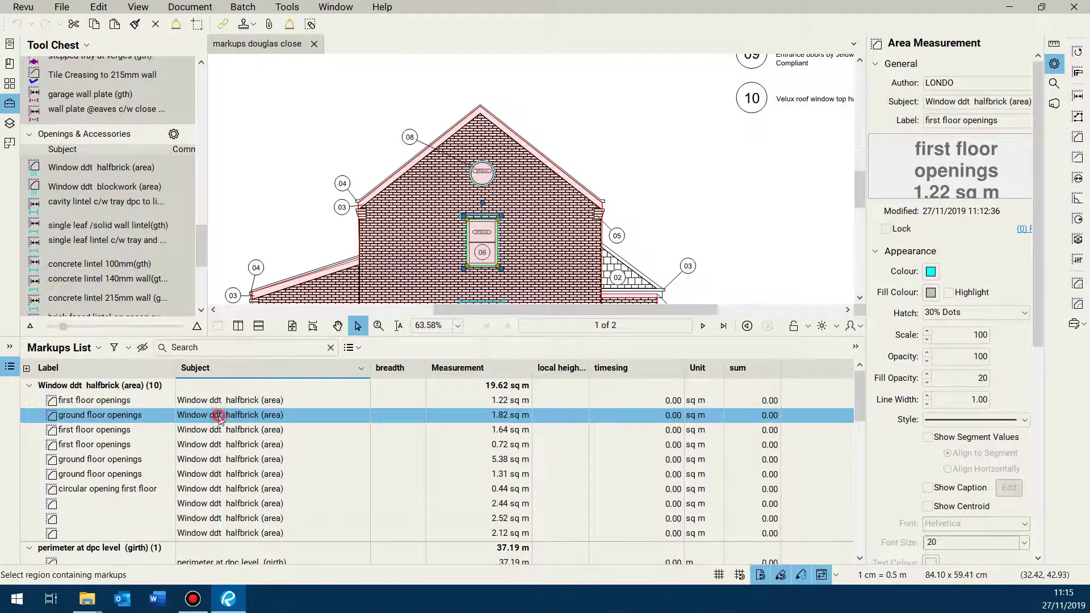
click(226, 430)
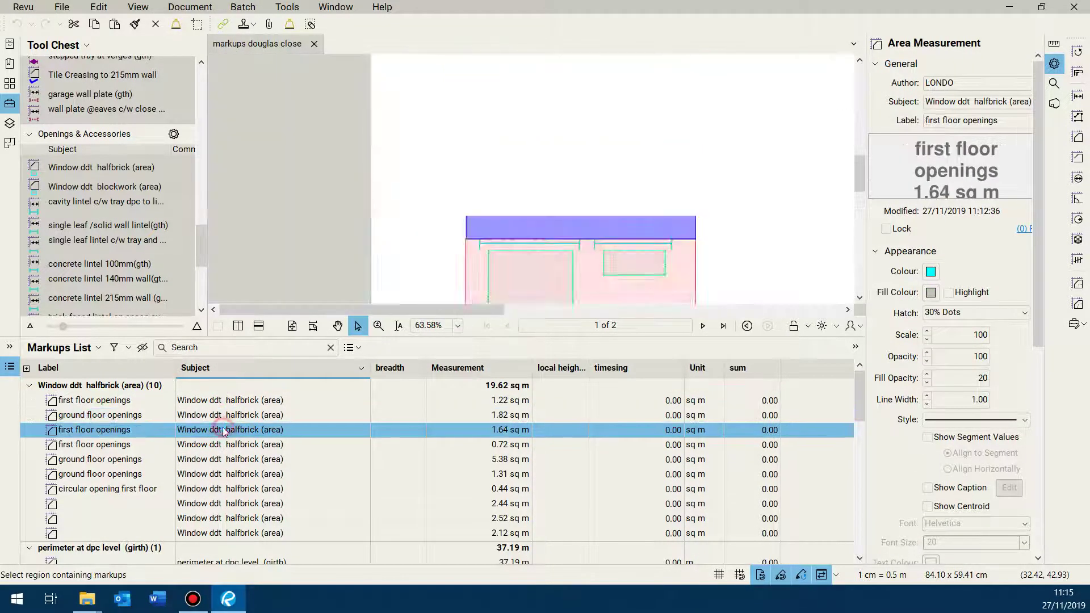
- Sort the markups list by label and review the measurements grouped under each opening label
click(103, 368)
scroll(244, 441, down, 10)
scroll(246, 420, up, 10)
scroll(238, 506, down, 10)
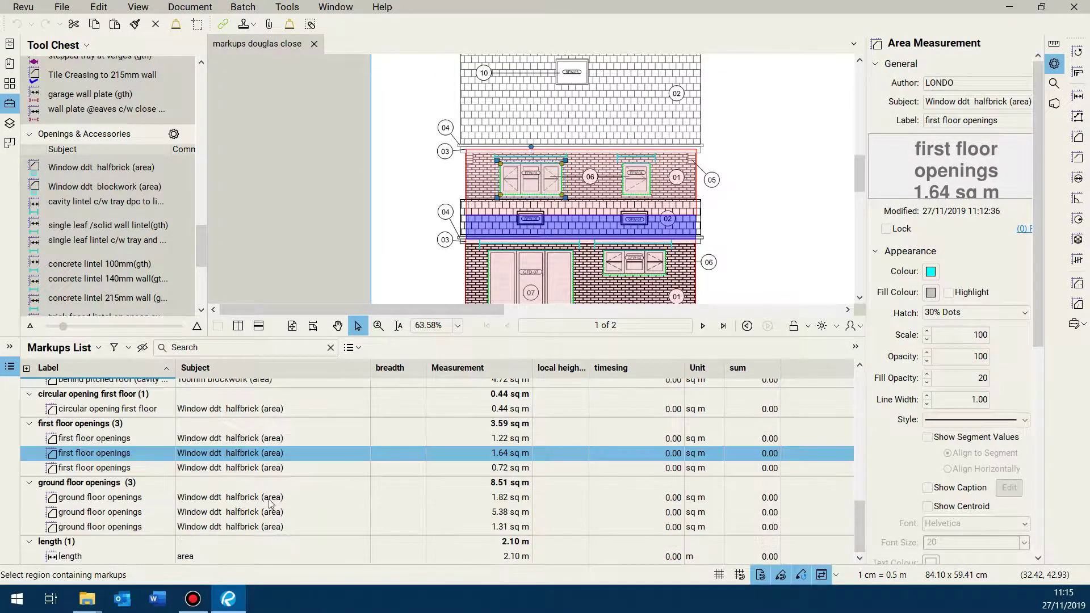
scroll(268, 502, up, 8)
scroll(266, 489, up, 3)
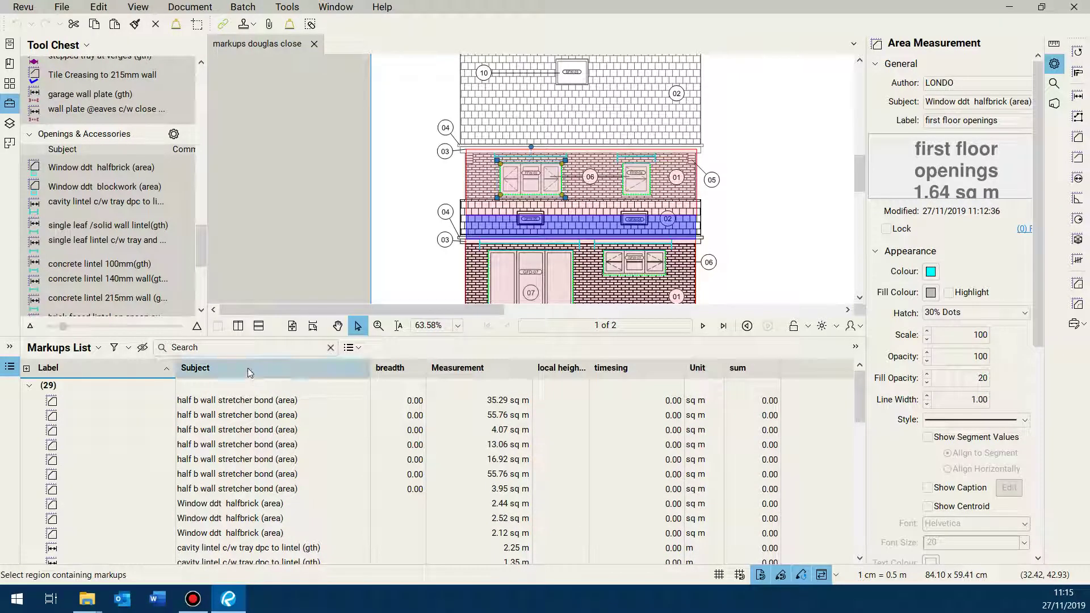
- Sort the markups list by subject and label the unlabelled 2.44 sq m "Window ddt halfbrick (area)" entry "first floor openings"
click(277, 372)
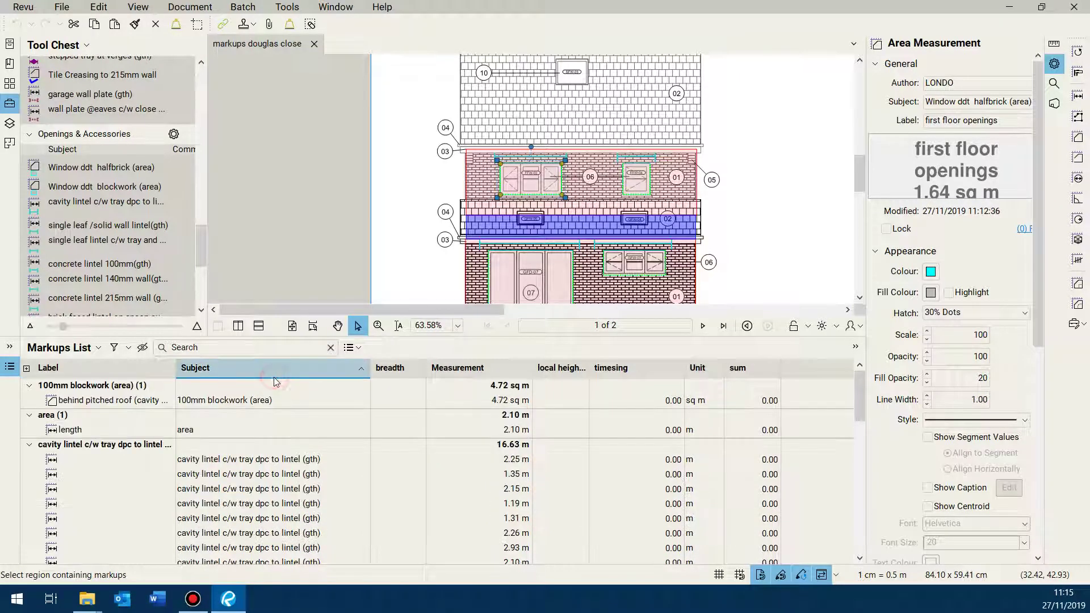
scroll(357, 445, down, 5)
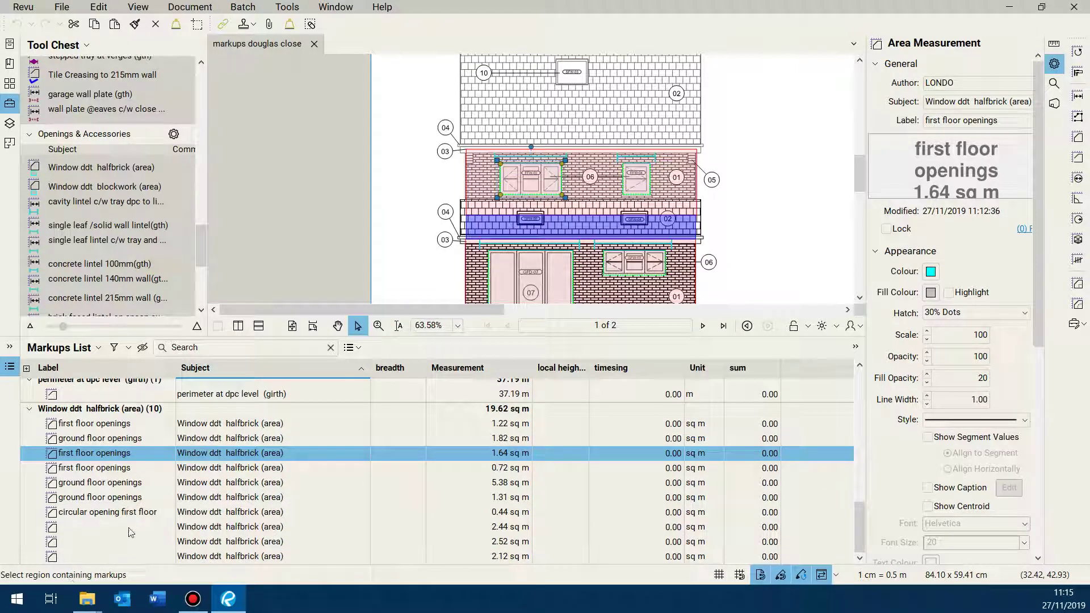
click(127, 526)
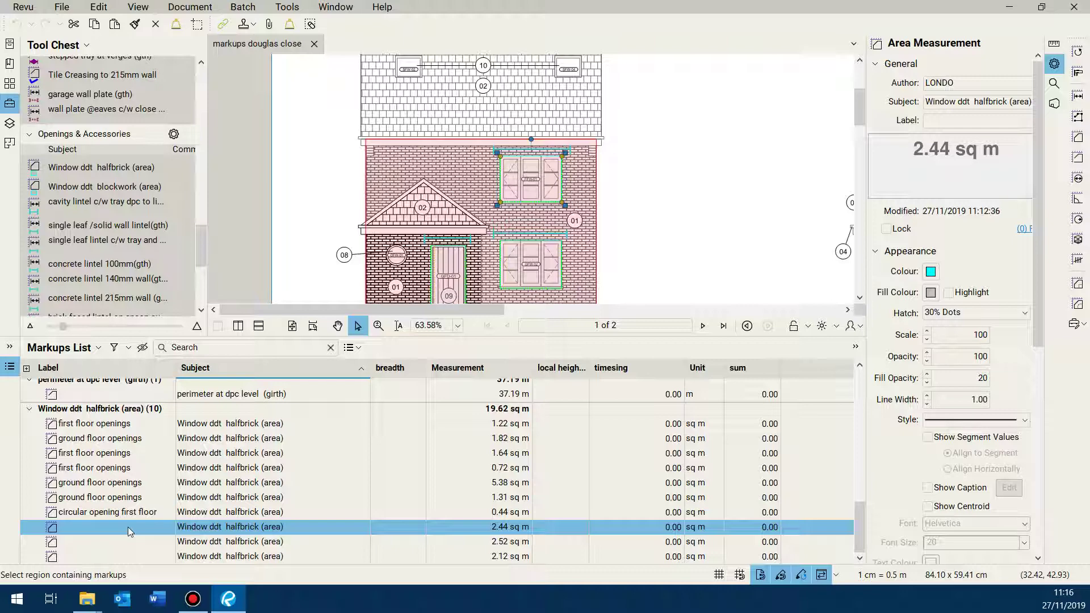
ctrl+click(125, 540)
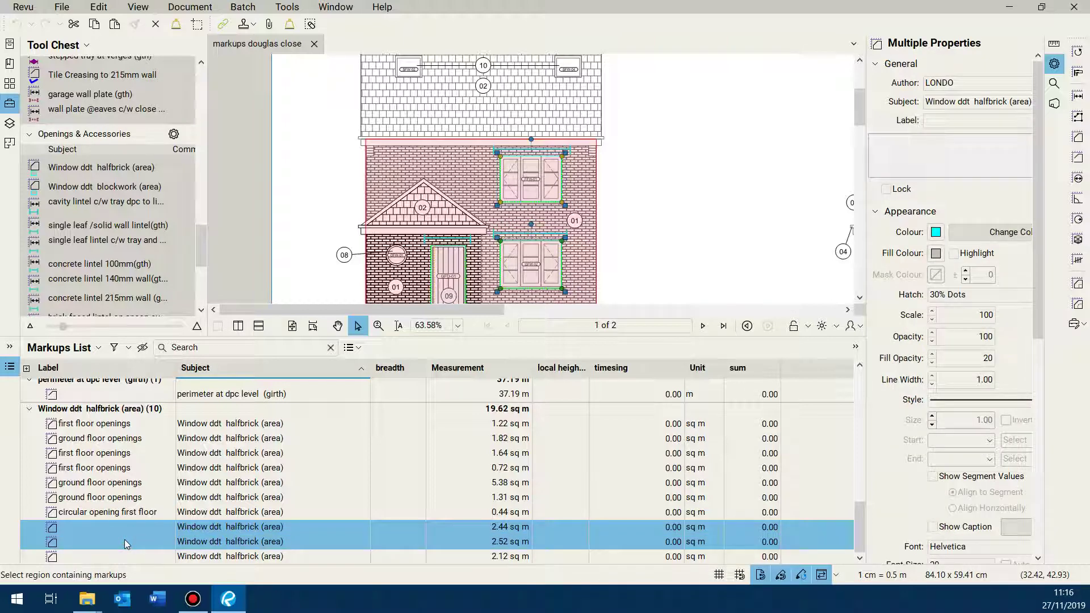
click(110, 528)
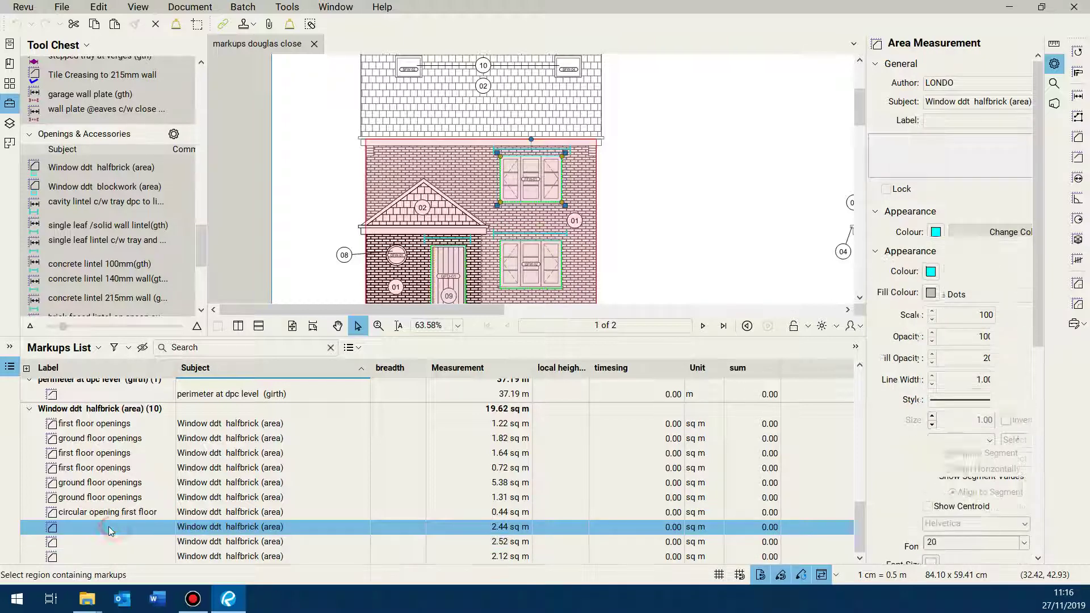
click(107, 528)
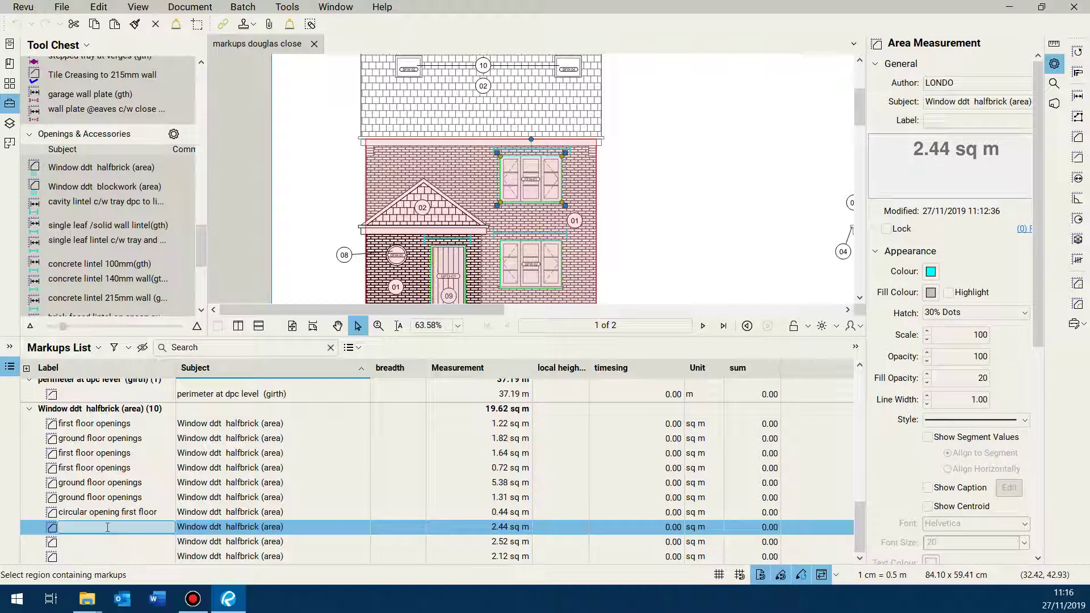
text(first f)
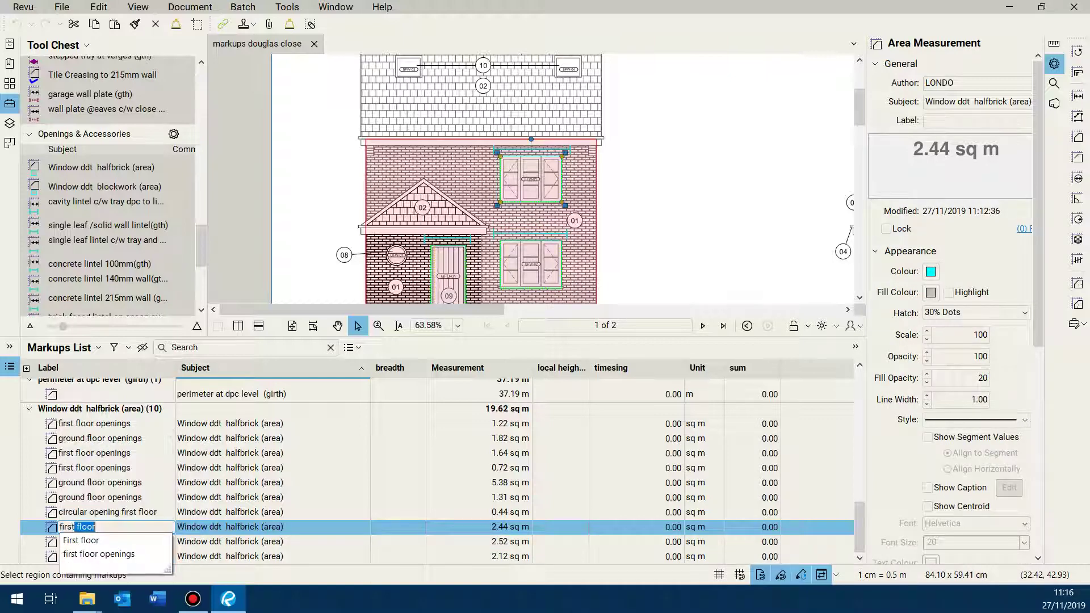
text(loor)
key(Down)
click(99, 554)
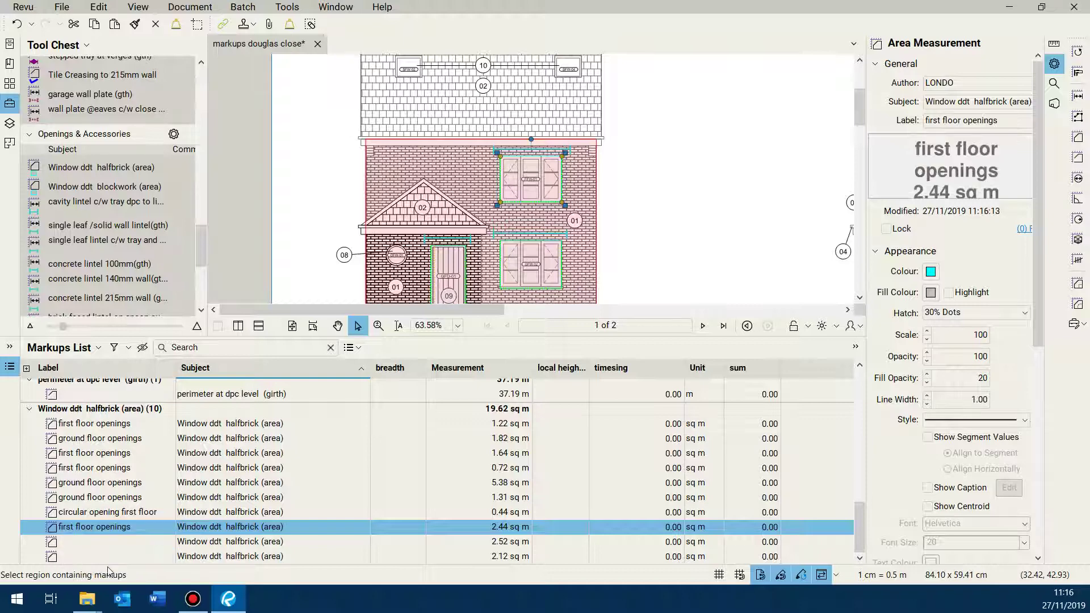
- Label the unlabelled 2.52 sq m "Window ddt halfbrick (area)" entry "ground floor openings"
double_click(82, 542)
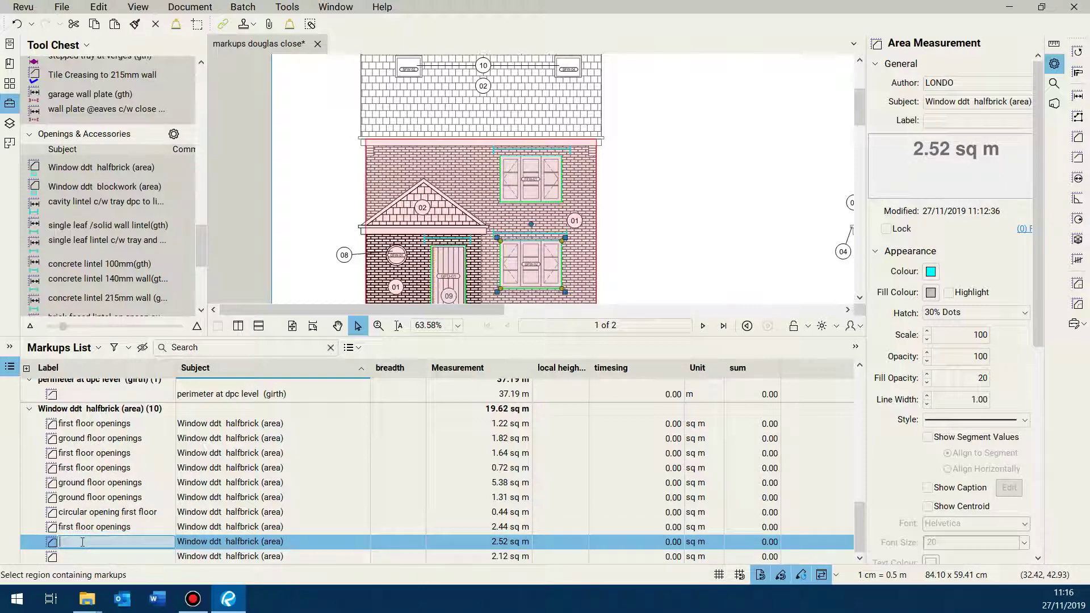
text(ground floor)
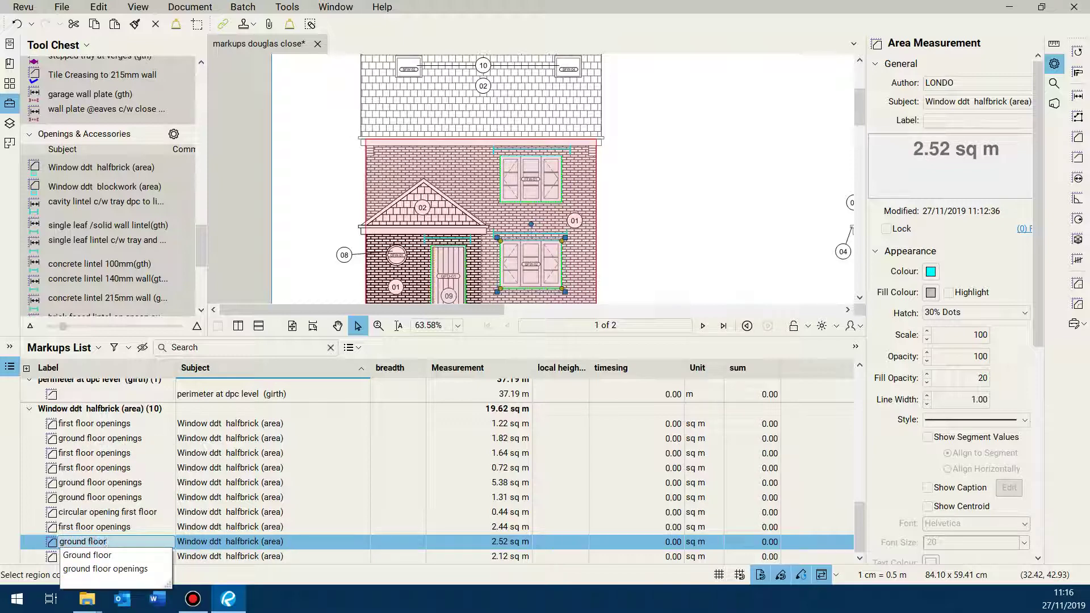
key(Down)
key(Down)
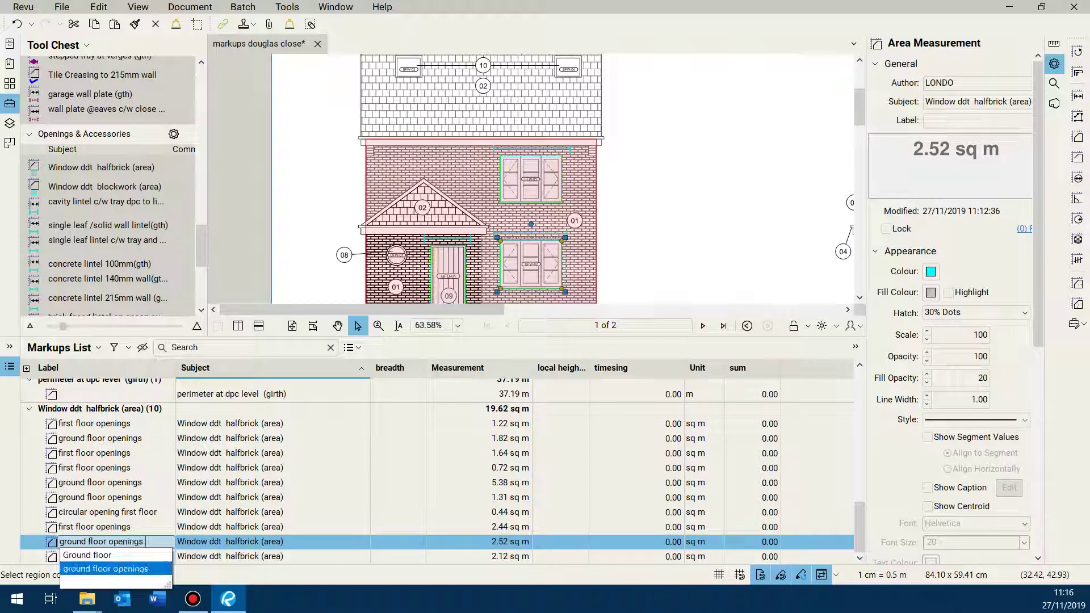
key(Return)
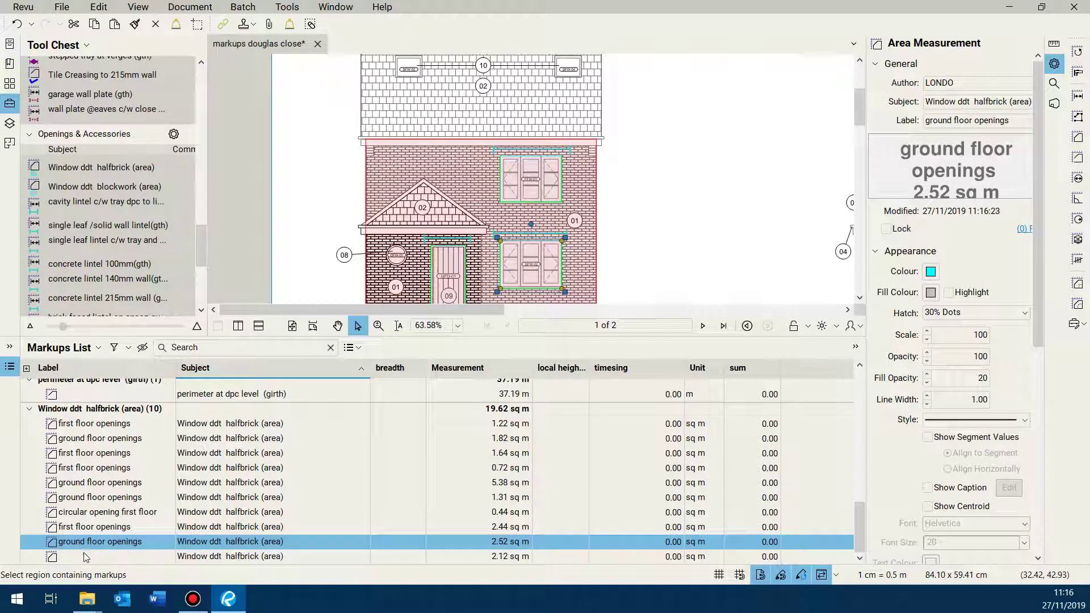
- Label the last unlabelled "Window ddt halfbrick (area)" entry, at the front door, "ground floor openings"
click(79, 557)
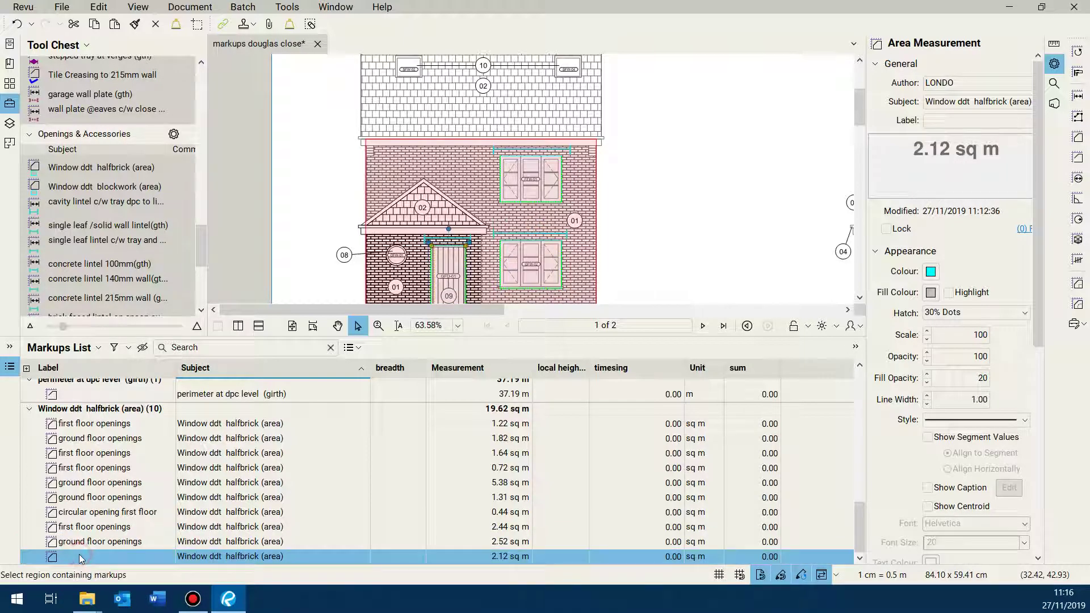
click(79, 554)
text(gr)
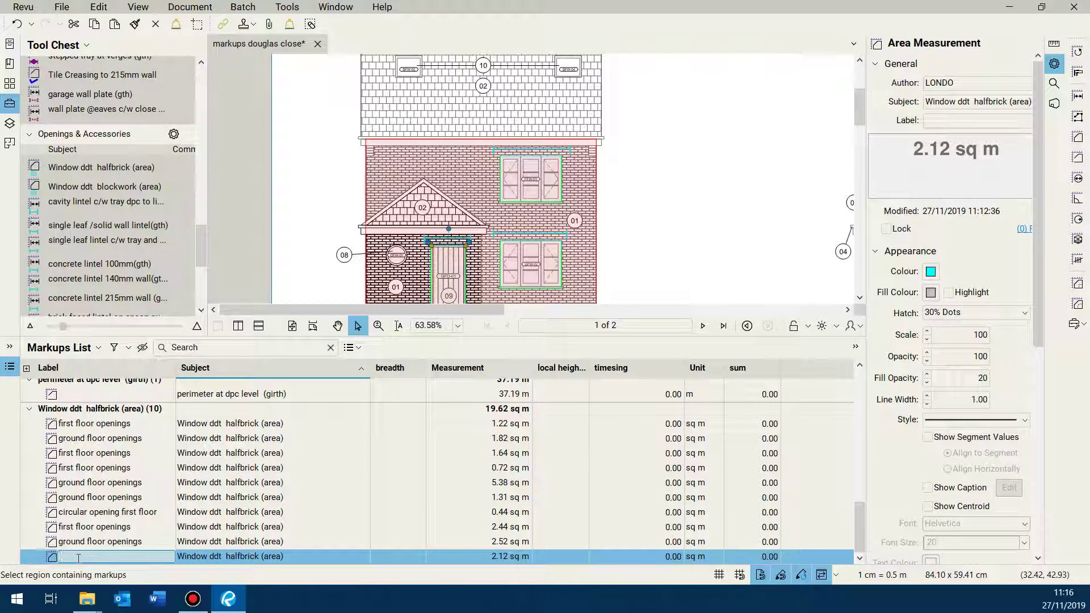
text(ound floor)
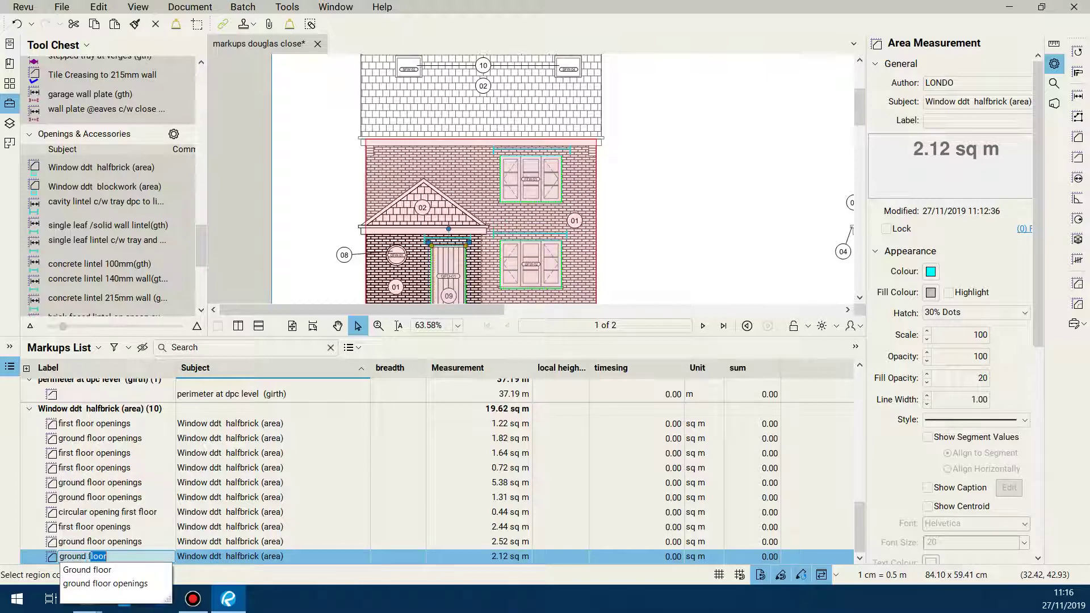
text( opening)
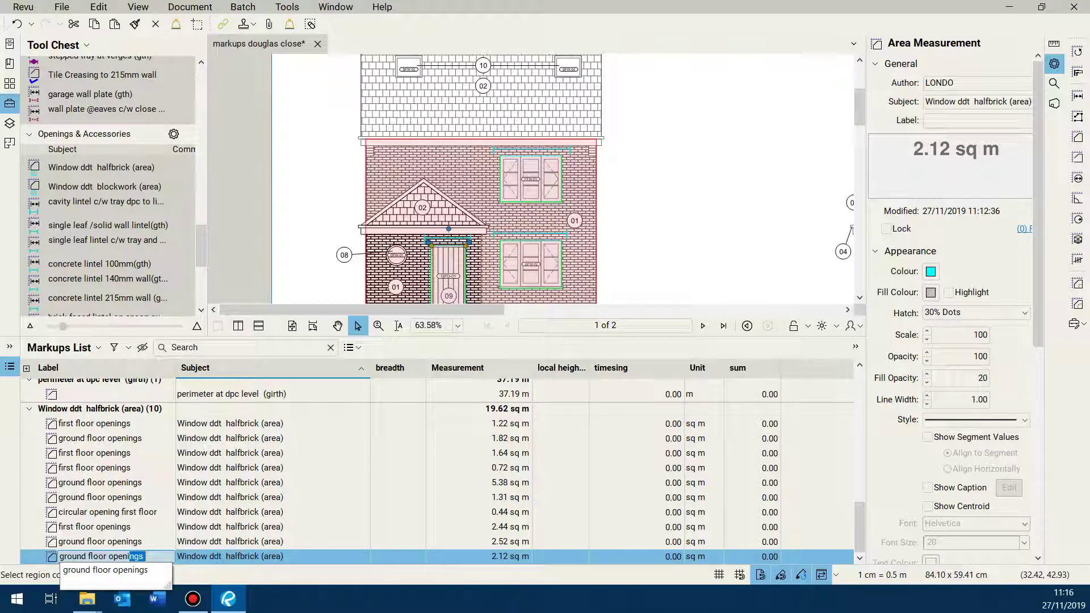
text(s)
key(Return)
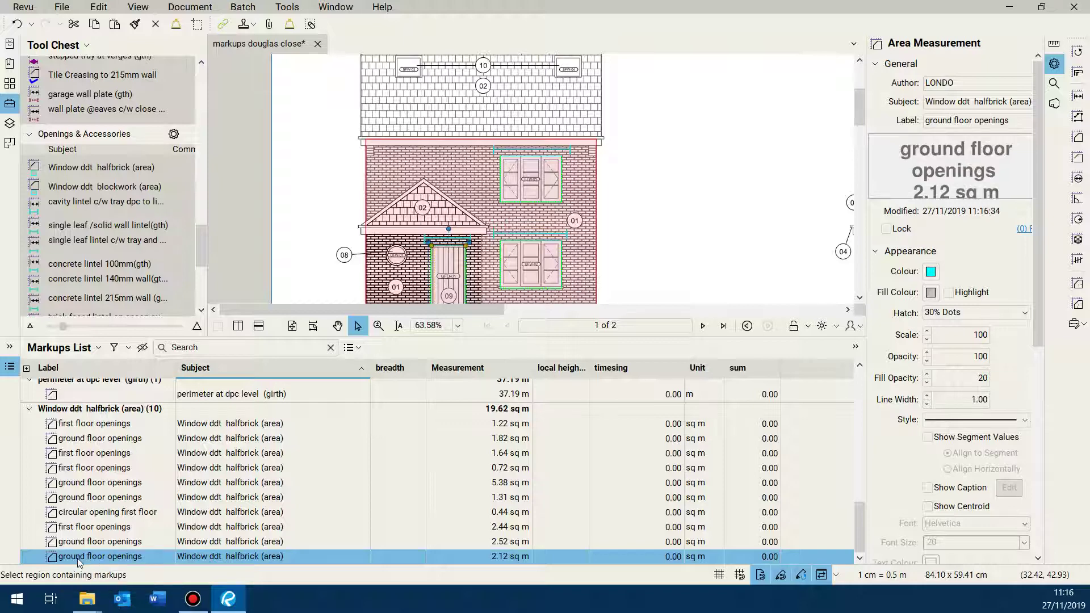
- Sort the markups list by subject in descending order and review the grouped measurements
scroll(332, 405, up, 15)
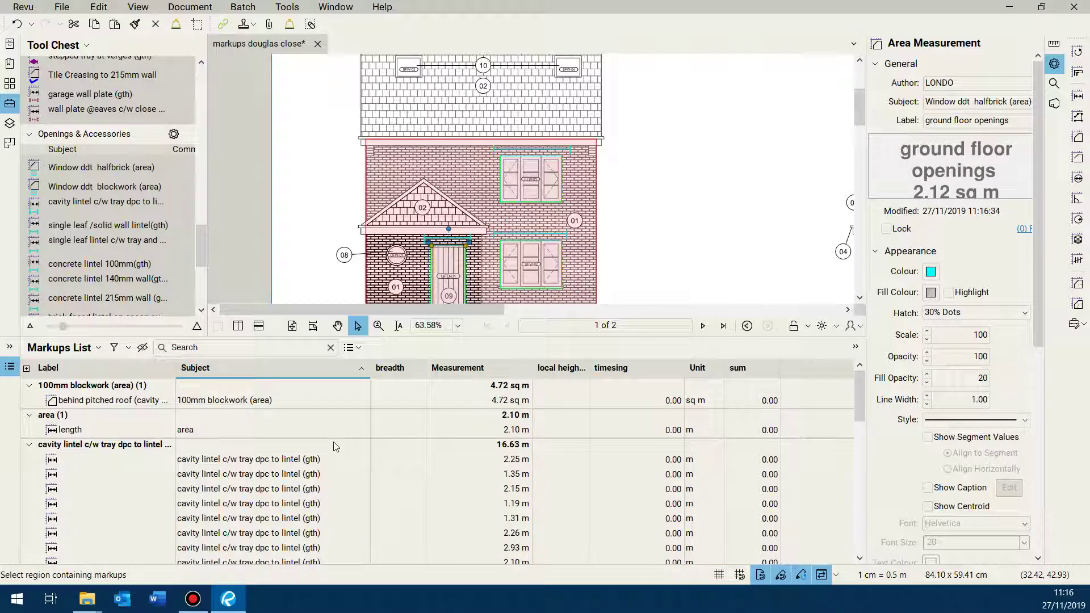
click(291, 375)
scroll(353, 439, down, 10)
scroll(353, 459, up, 10)
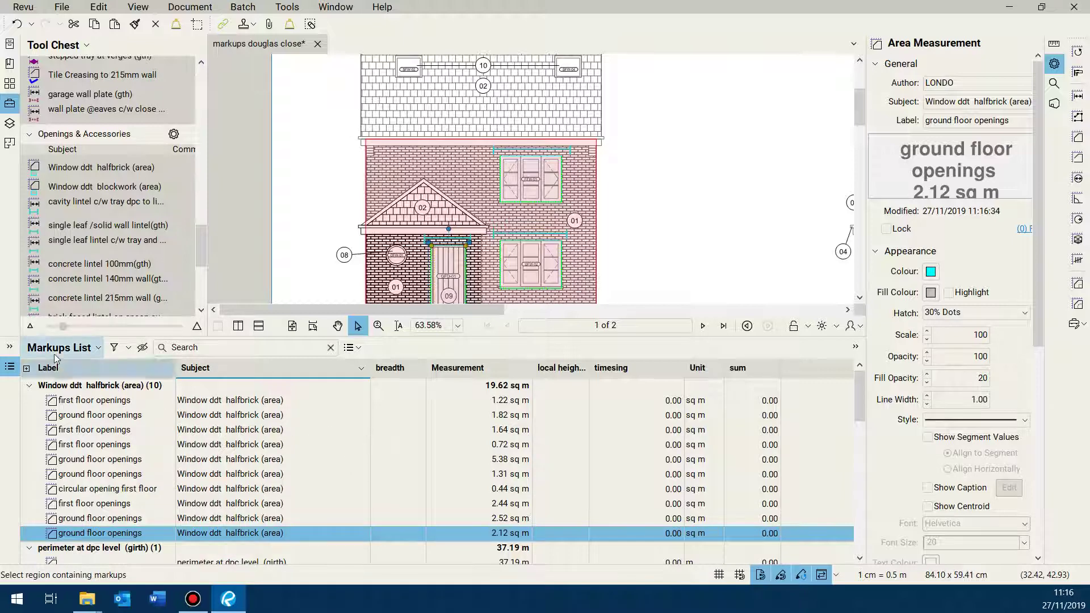
click(358, 348)
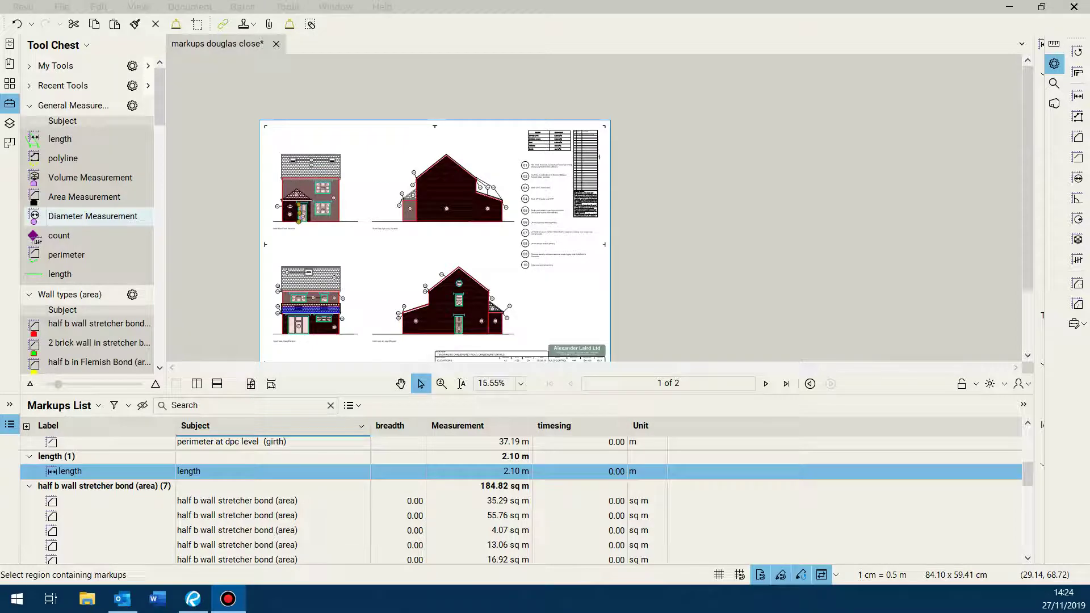
- Enlarge the markups list and set the breadth of the "perimeter at dpc level (girth)" entry to 0.3
drag(536, 393, 541, 329)
scroll(392, 466, down, 10)
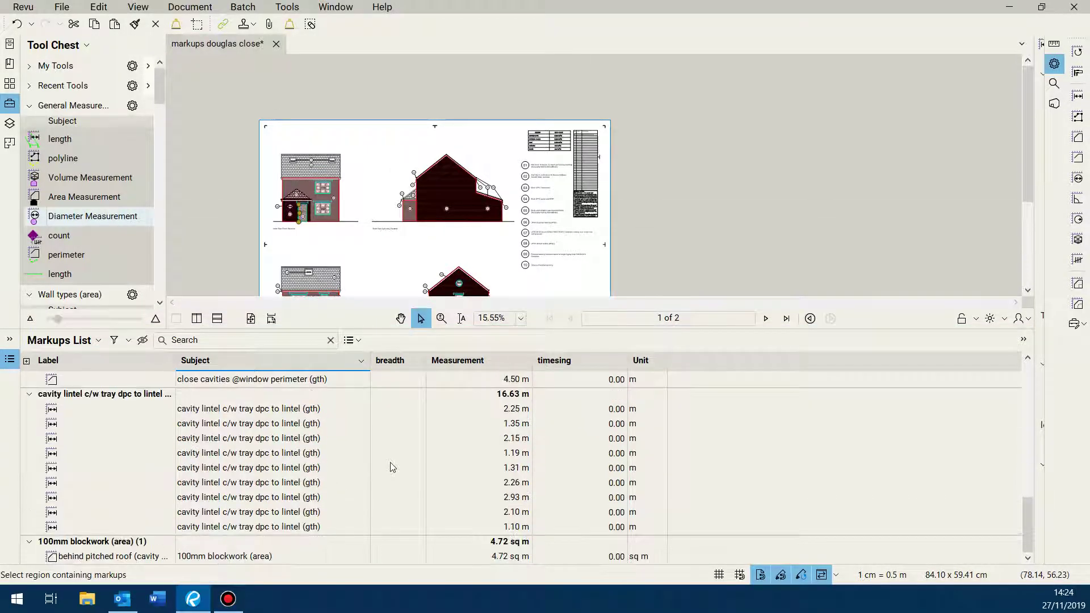
scroll(392, 467, up, 10)
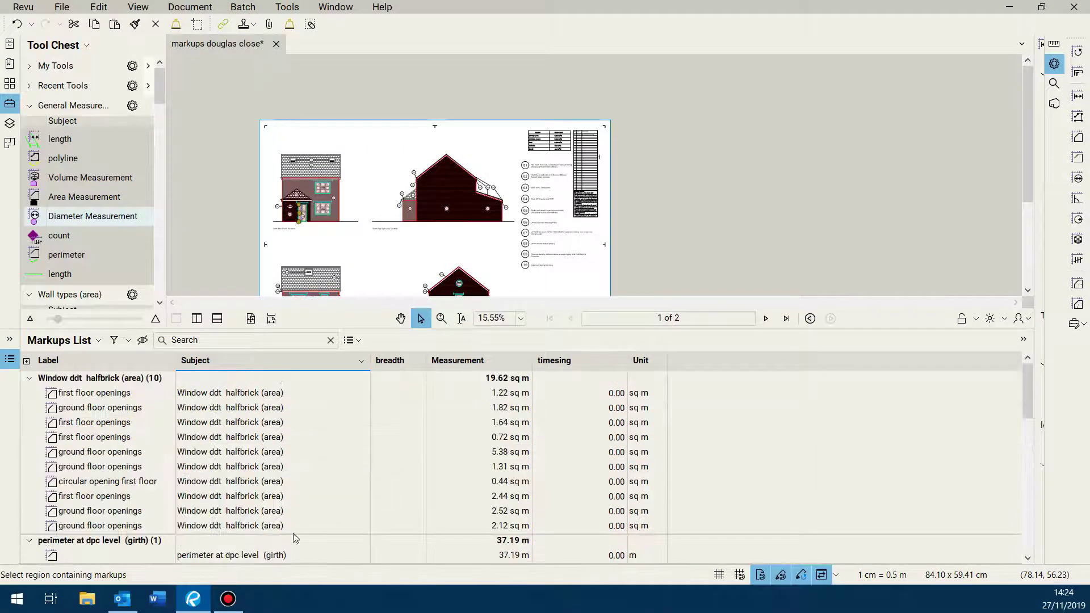
click(407, 557)
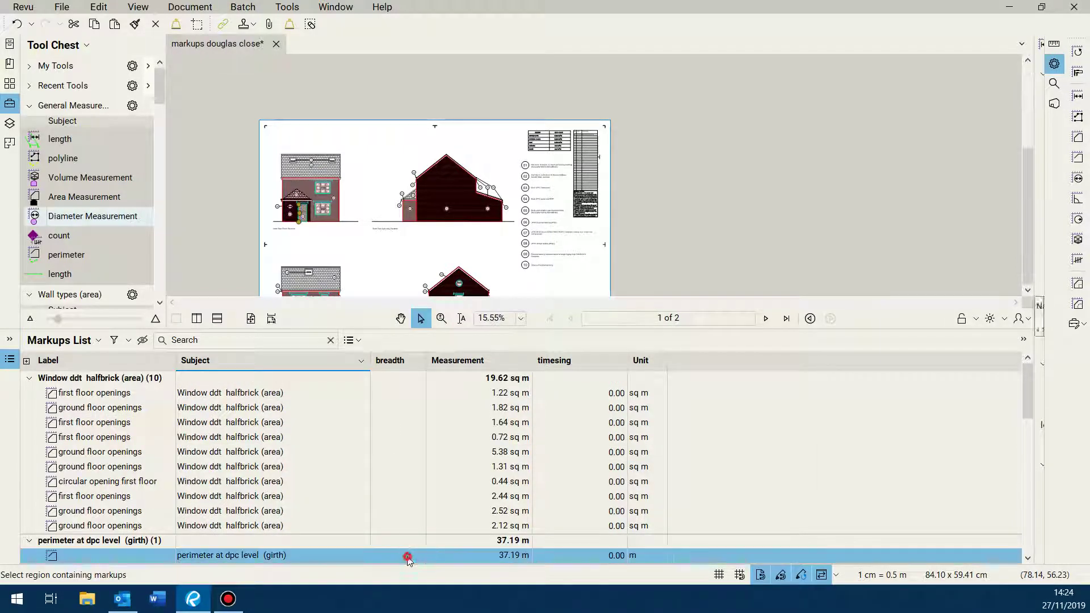
click(406, 556)
key(BackSpace)
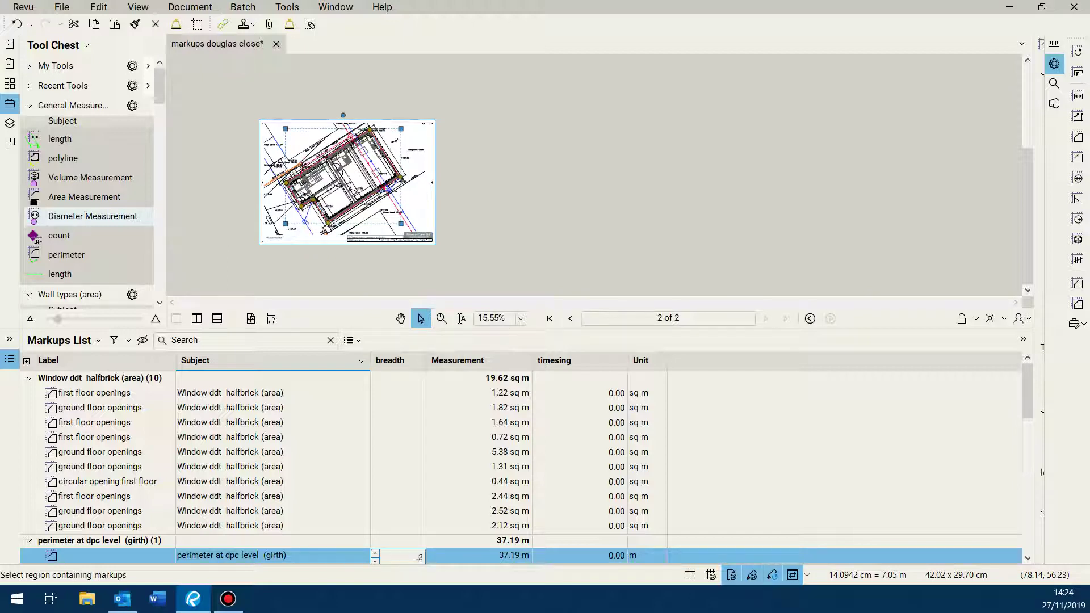
key(Return)
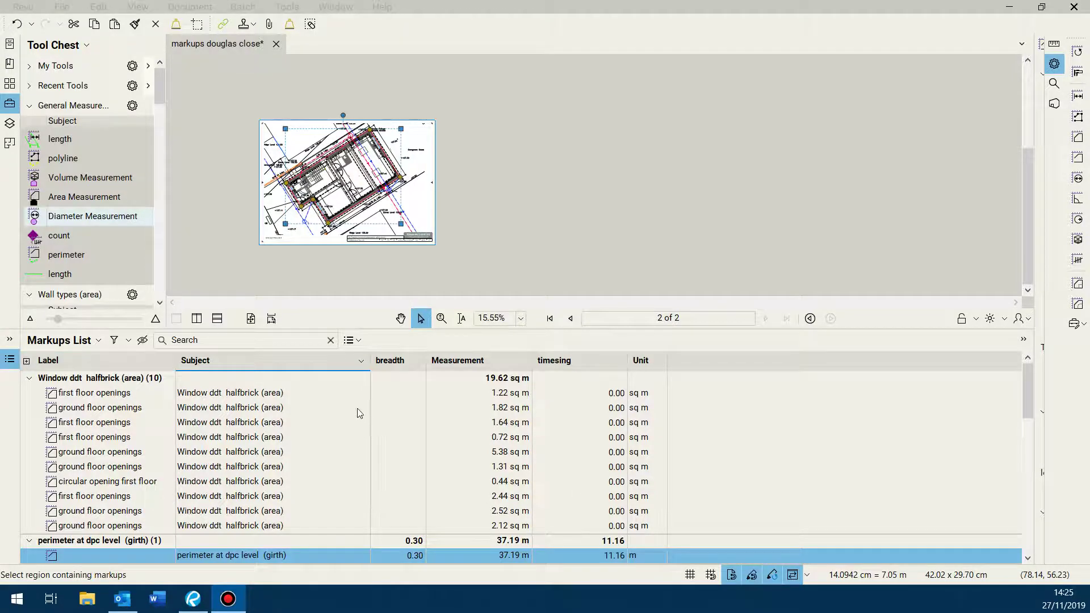
- Sort the markups list by subject in ascending order and check all the grouped entries
scroll(356, 410, down, 5)
scroll(360, 411, up, 5)
click(296, 362)
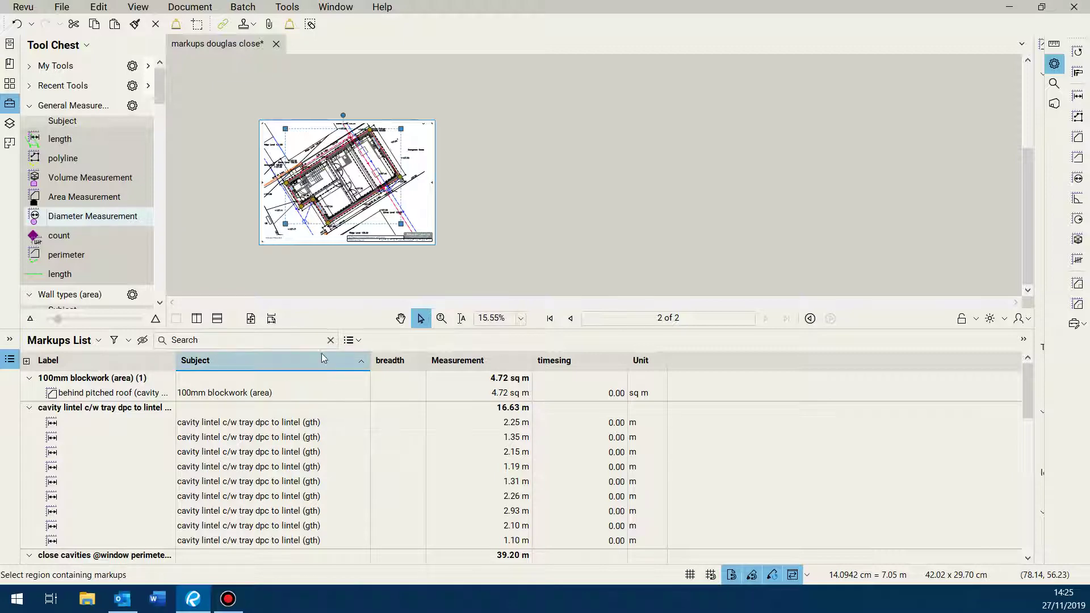
scroll(366, 470, down, 5)
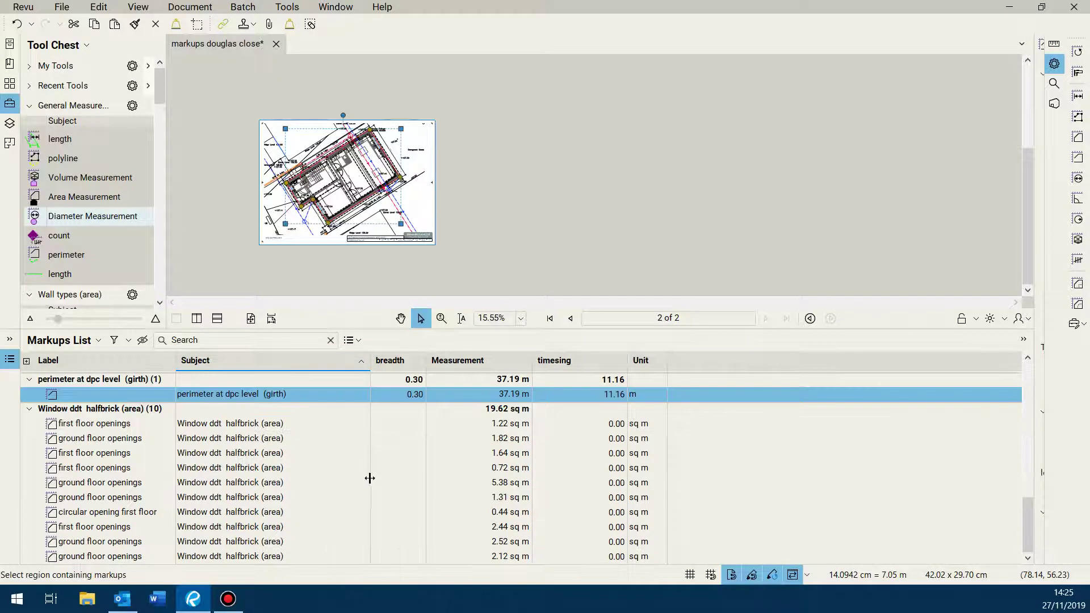
scroll(369, 479, up, 5)
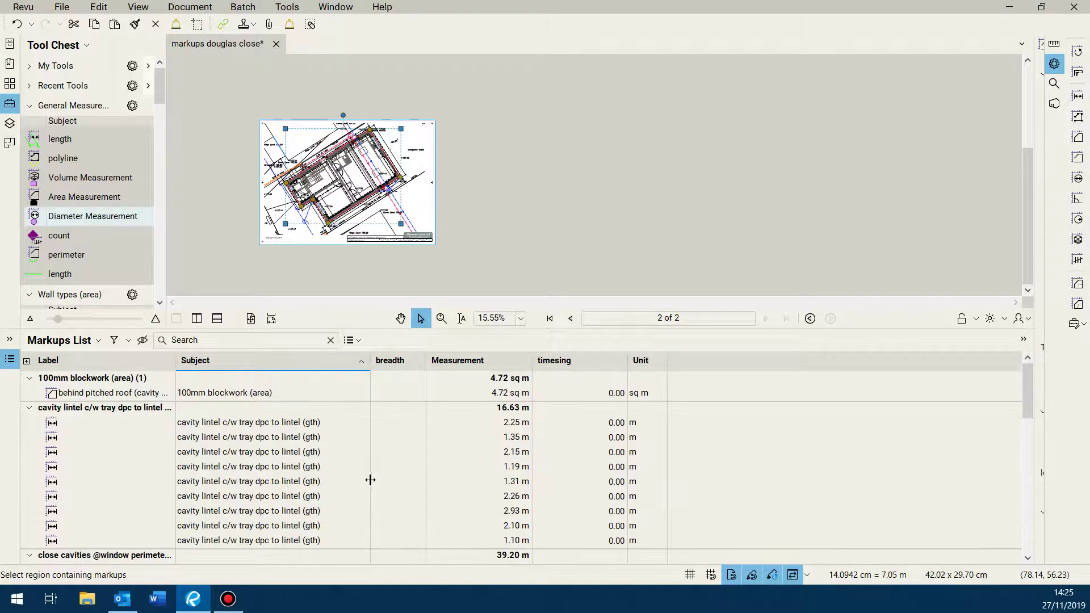
- Export a markup summary of both pages, with markups and totals, to the CSV file "markups douglas close" on the desktop
click(355, 340)
click(370, 358)
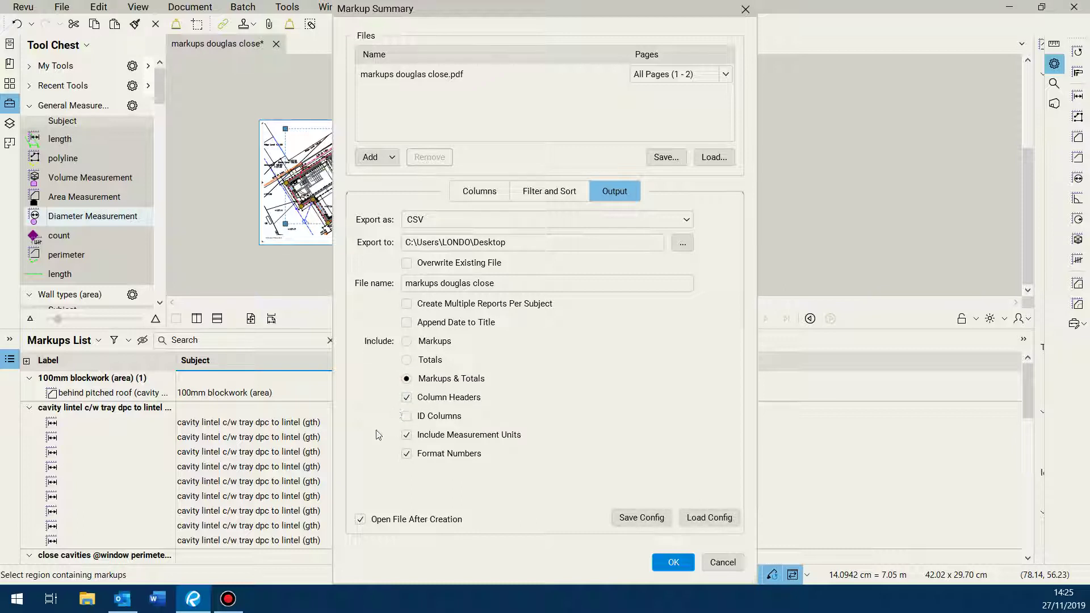
click(406, 436)
click(406, 435)
click(673, 561)
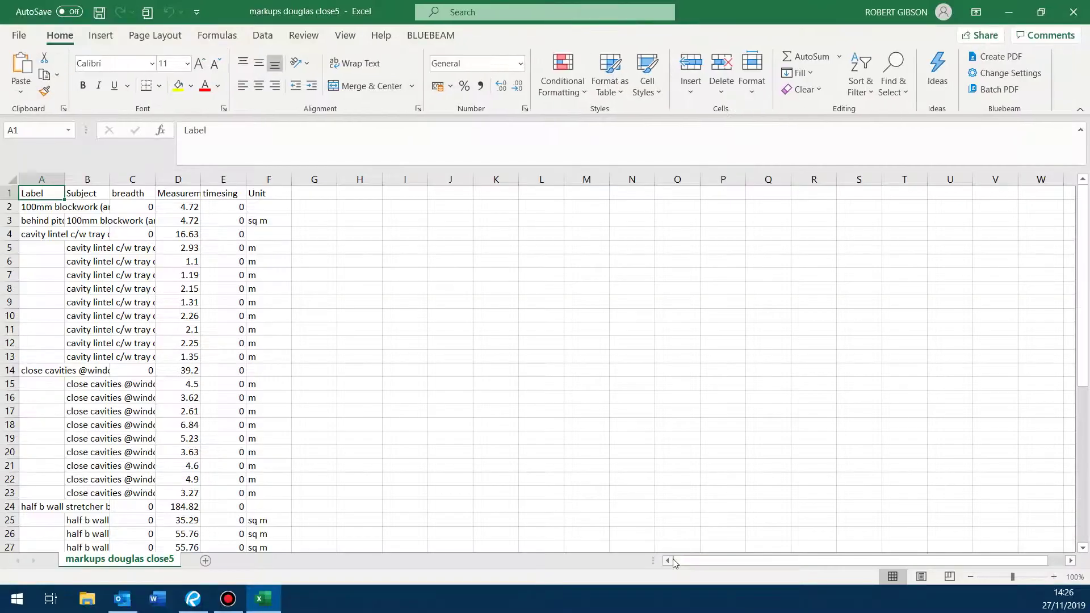
- Widen the Label and Subject columns, fit the breadth column to its contents, and look through the exported rows
click(498, 409)
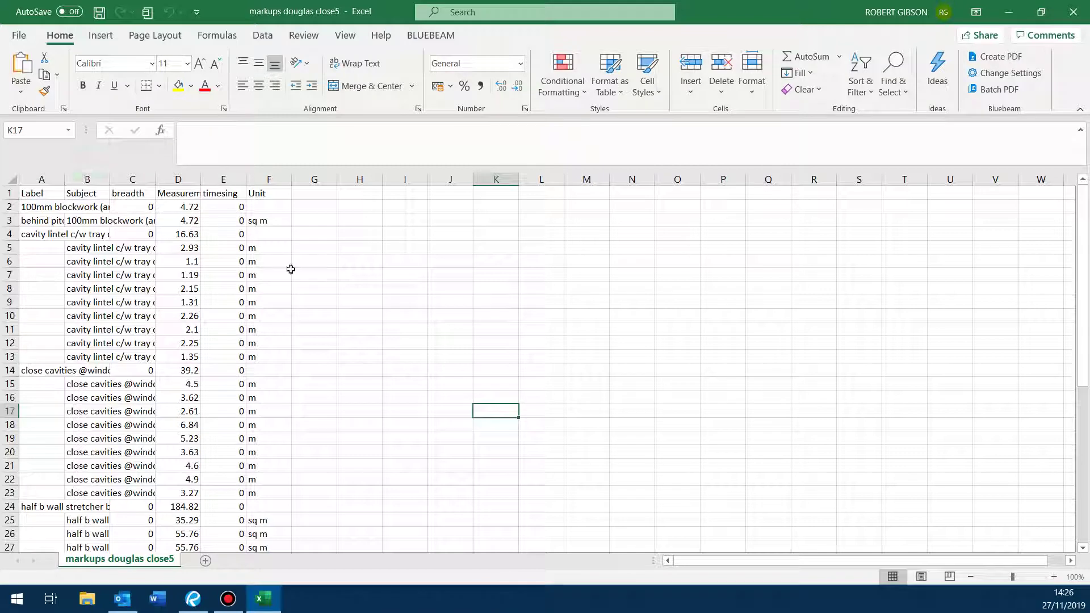
drag(67, 186, 169, 185)
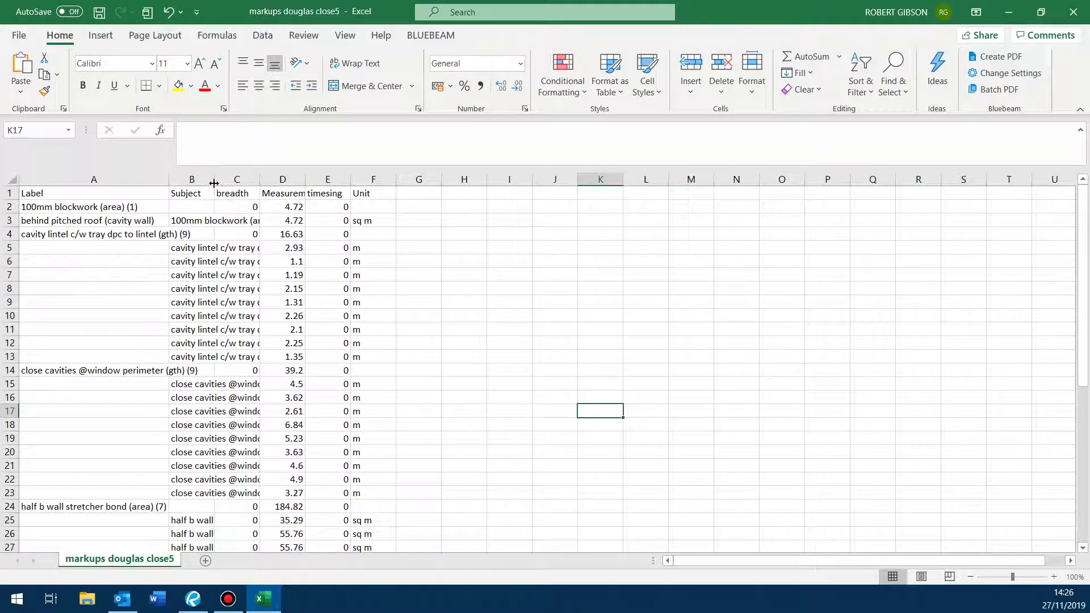
double_click(214, 181)
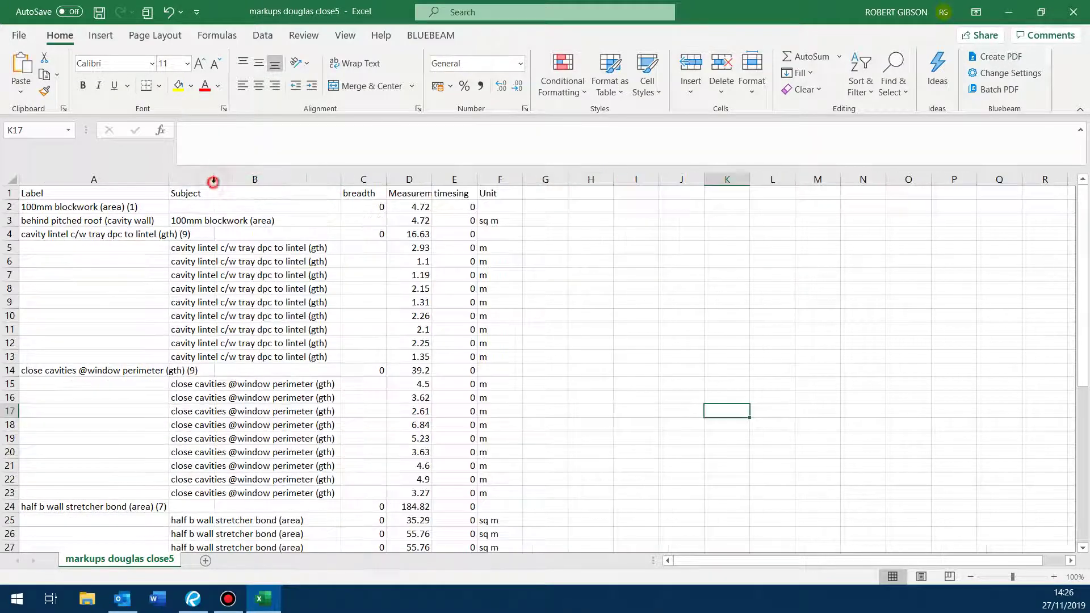
double_click(384, 178)
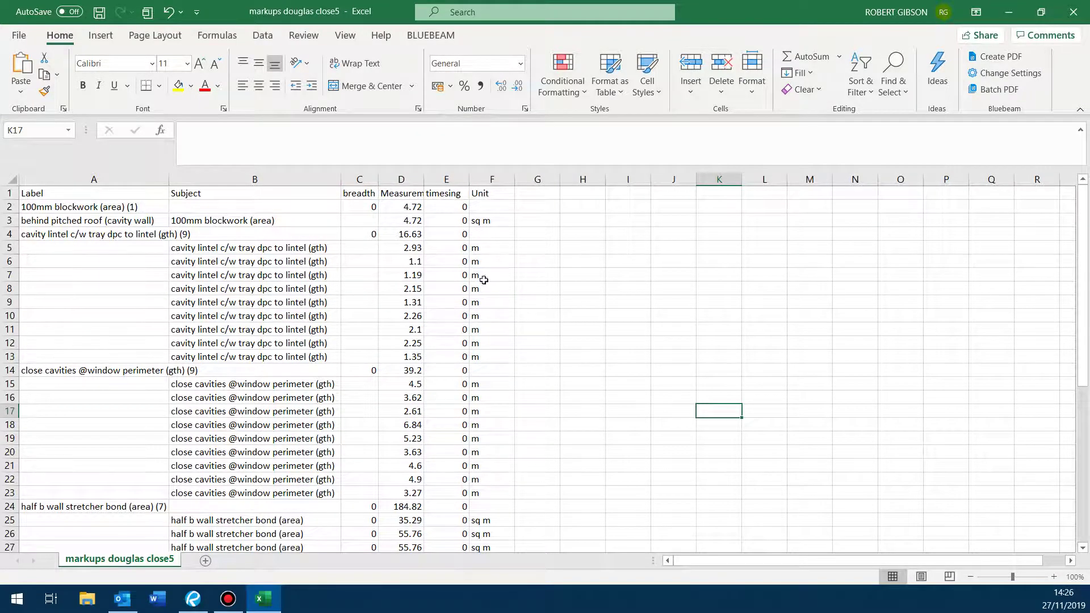
scroll(500, 300, down, 11)
scroll(514, 334, up, 11)
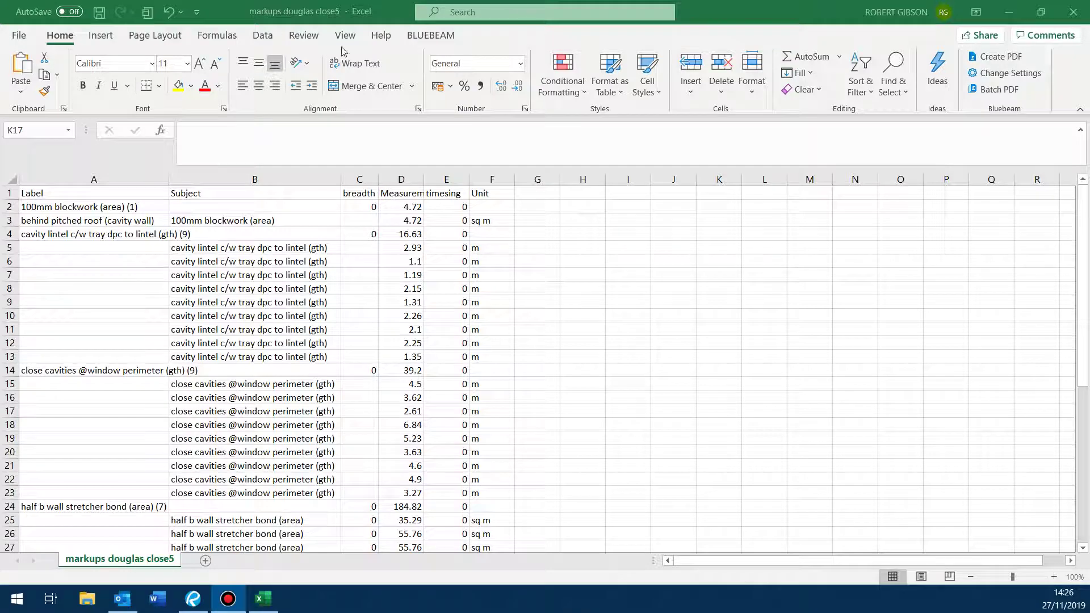
- Look through the exported rows down to the last window opening entry and back to the headings
scroll(713, 396, down, 8)
scroll(711, 391, down, 2)
scroll(653, 409, up, 2)
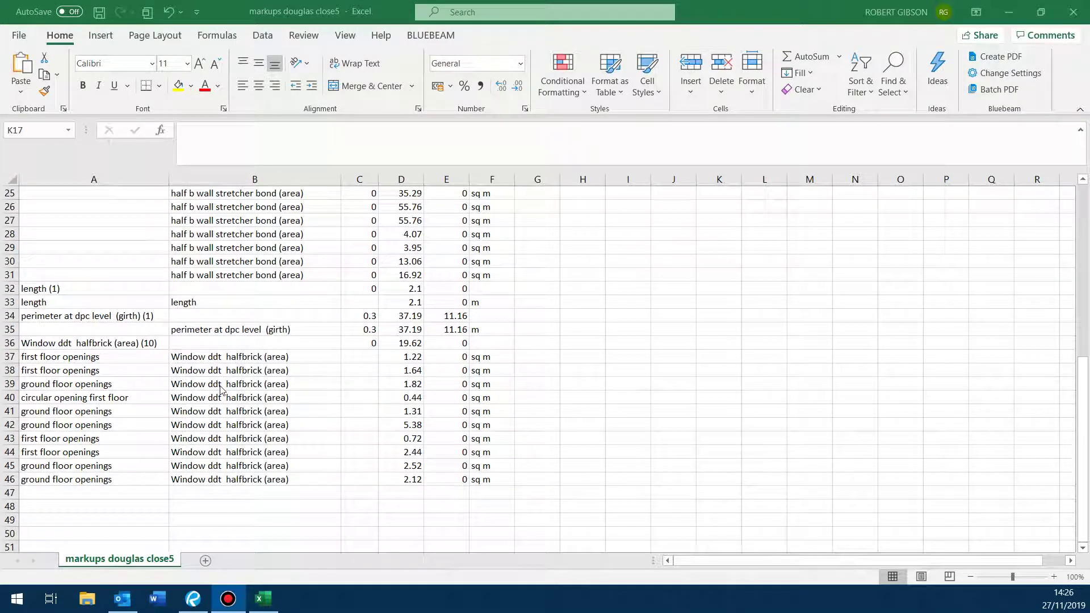
scroll(151, 406, up, 1)
scroll(97, 407, up, 7)
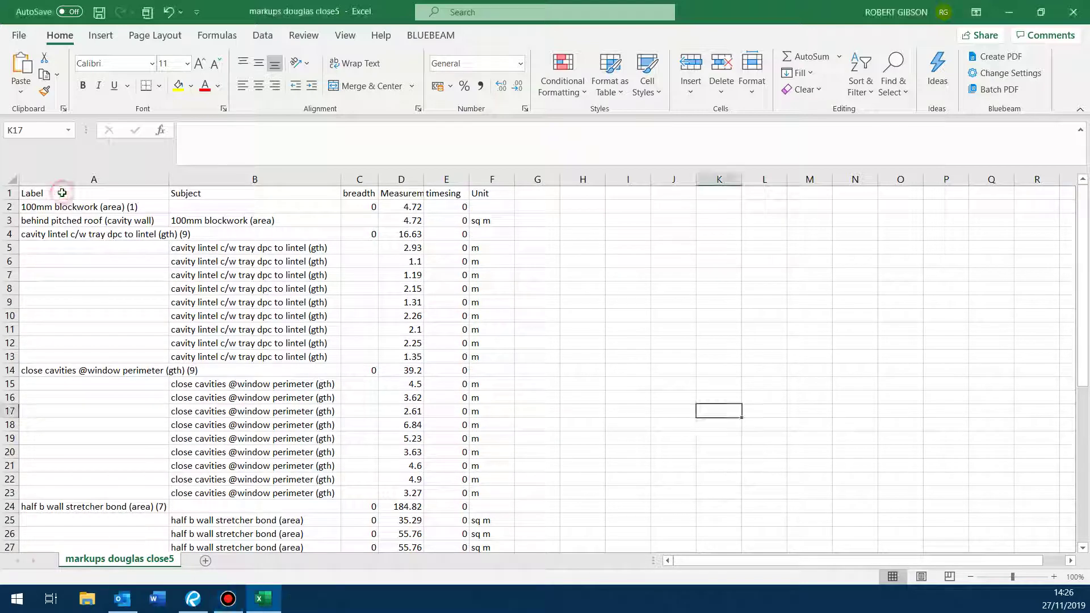
- Reduce the spreadsheet to a smaller window and compare its 100mm blockwork (area) heading with the group in the Bluebeam Revu markups list
double_click(722, 14)
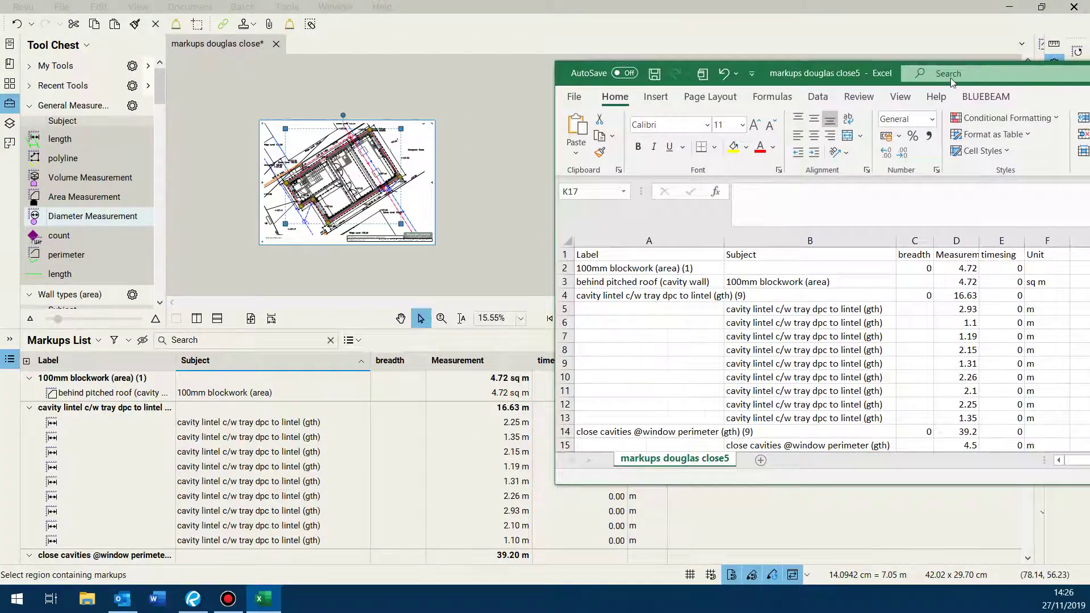
click(98, 393)
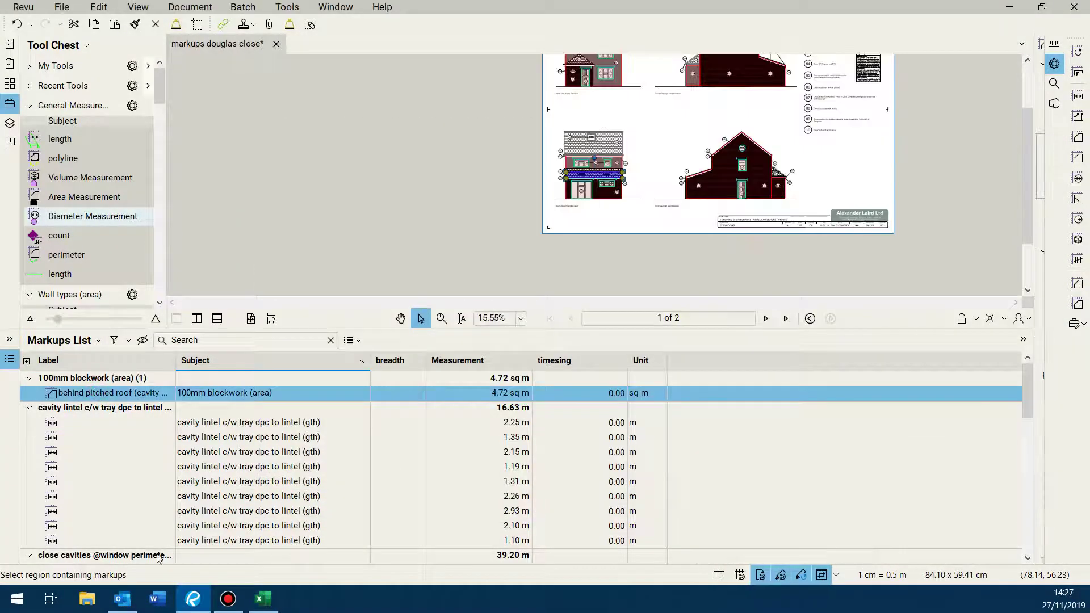
click(263, 598)
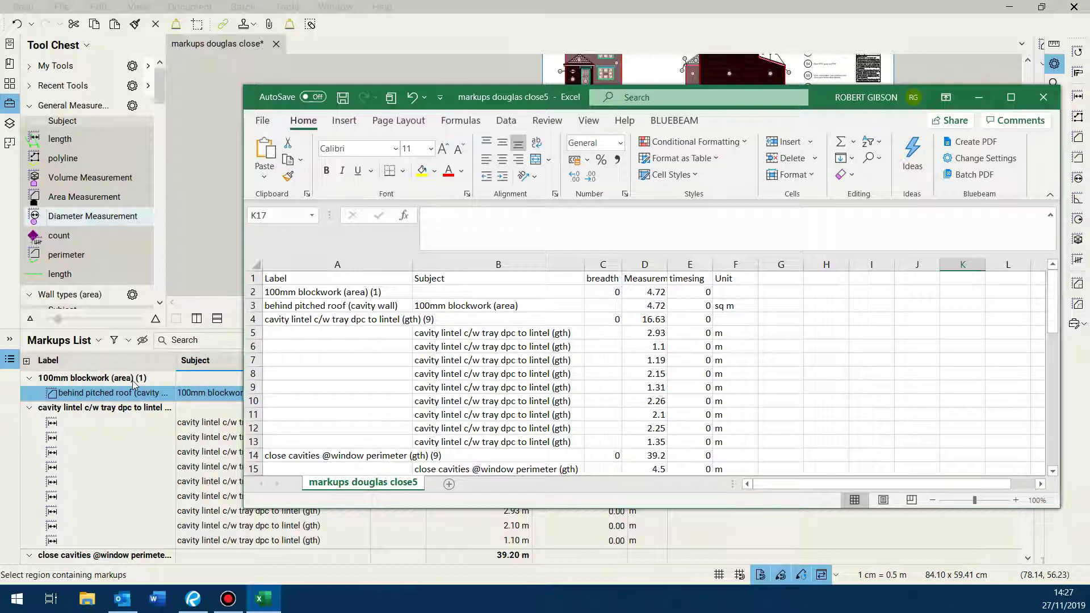
click(276, 292)
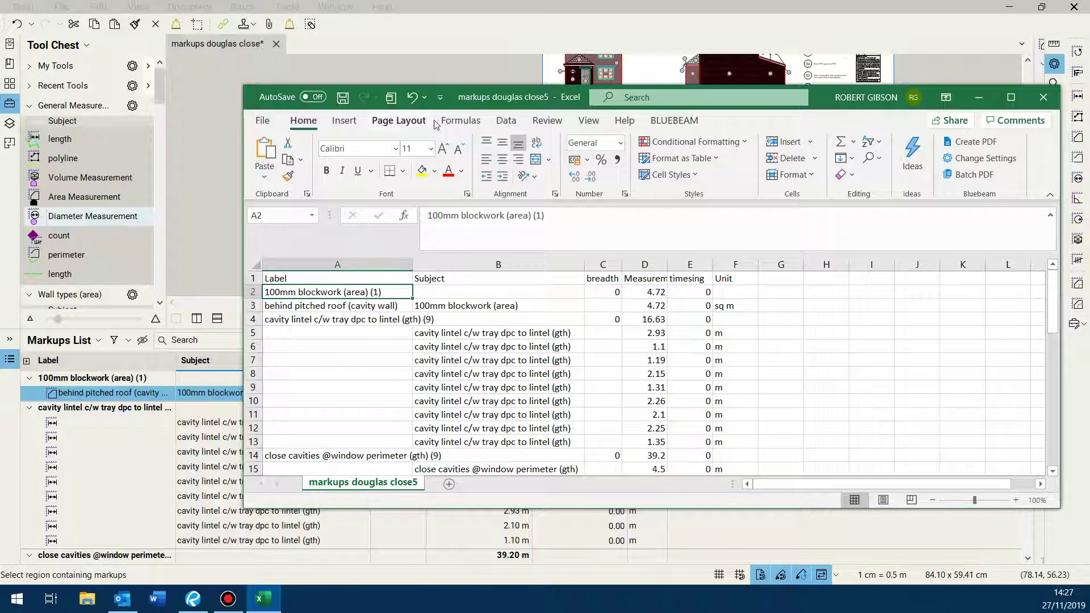
drag(816, 104, 898, 93)
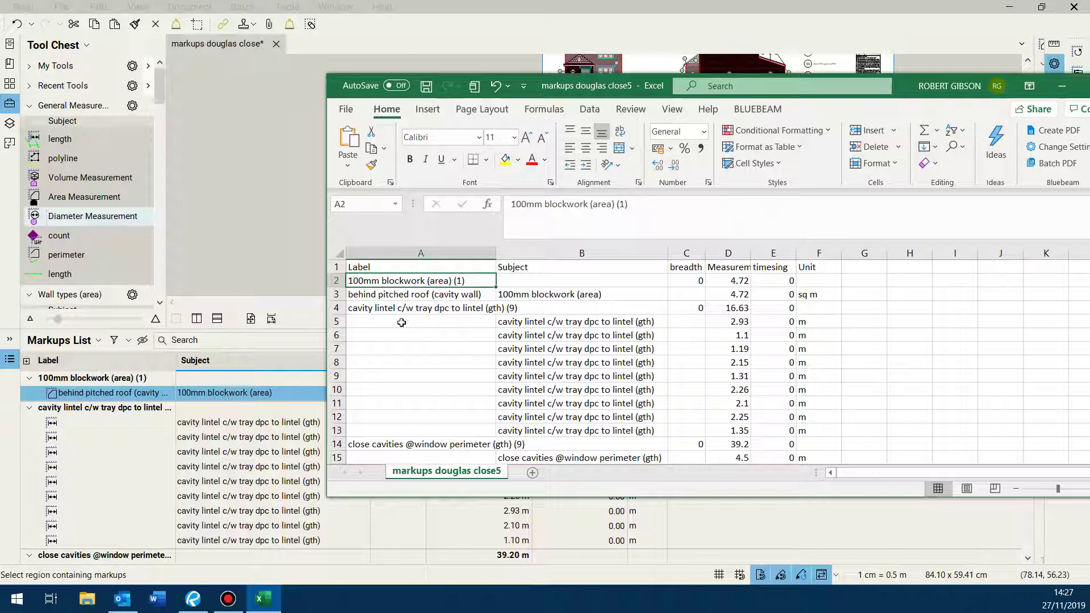
- Compare the "behind pitched roof (cavity wall)" row and its group total in Excel with the measurements in the Revu markups list
click(522, 294)
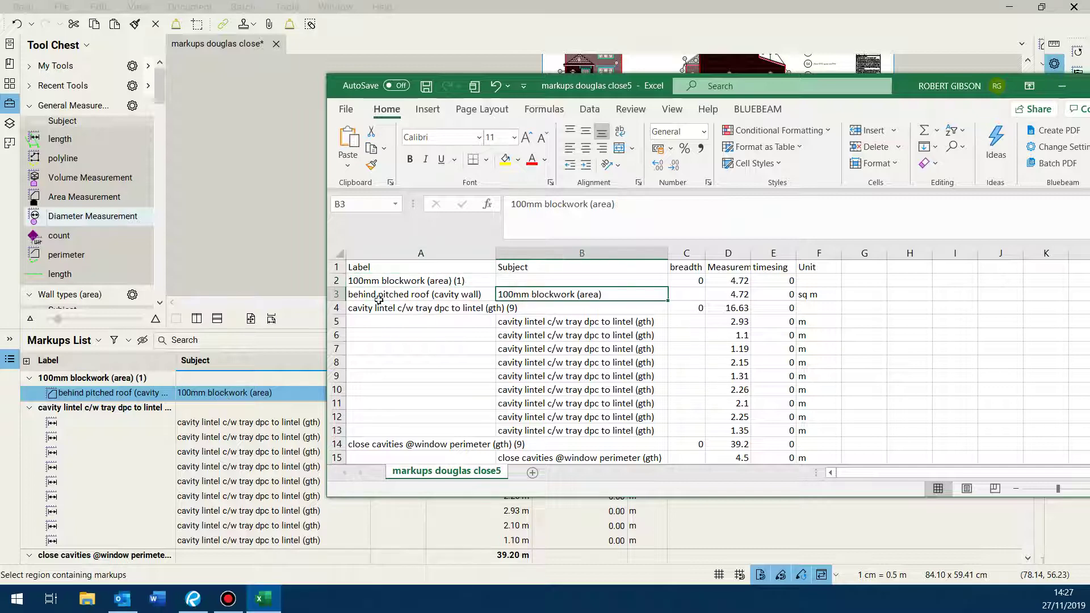
click(334, 295)
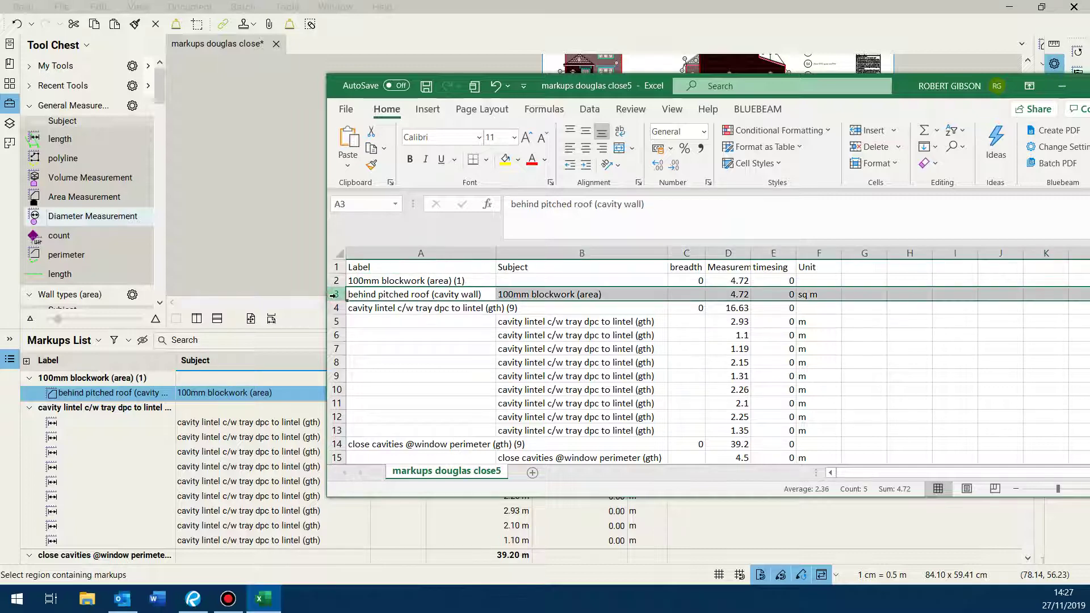
click(366, 280)
mouse_move(538, 91)
mouse_down()
mouse_move(553, 118)
mouse_move(548, 343)
mouse_move(517, 446)
mouse_up()
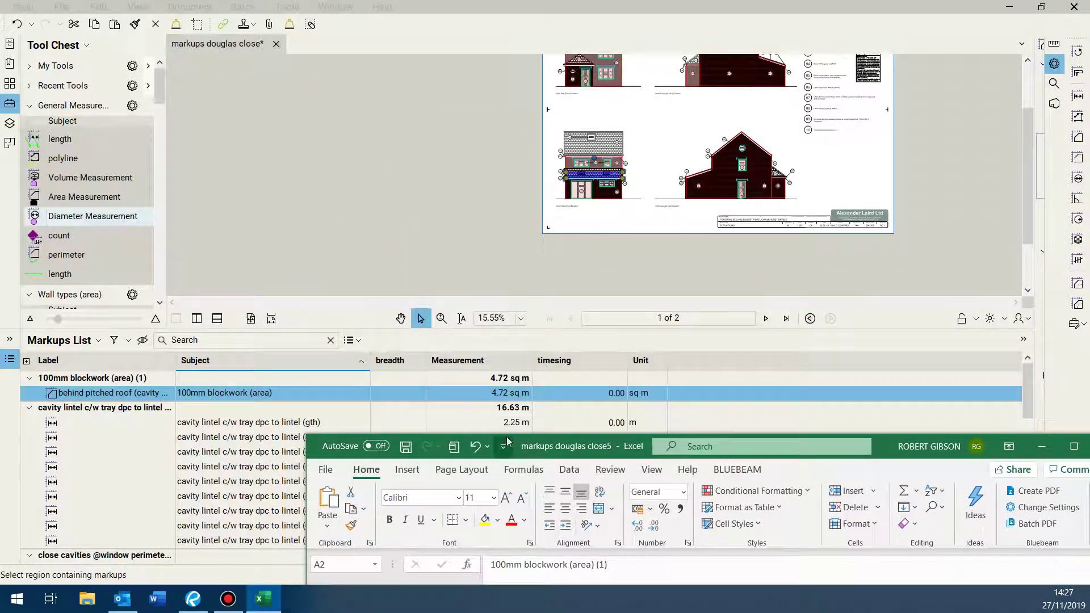
click(495, 379)
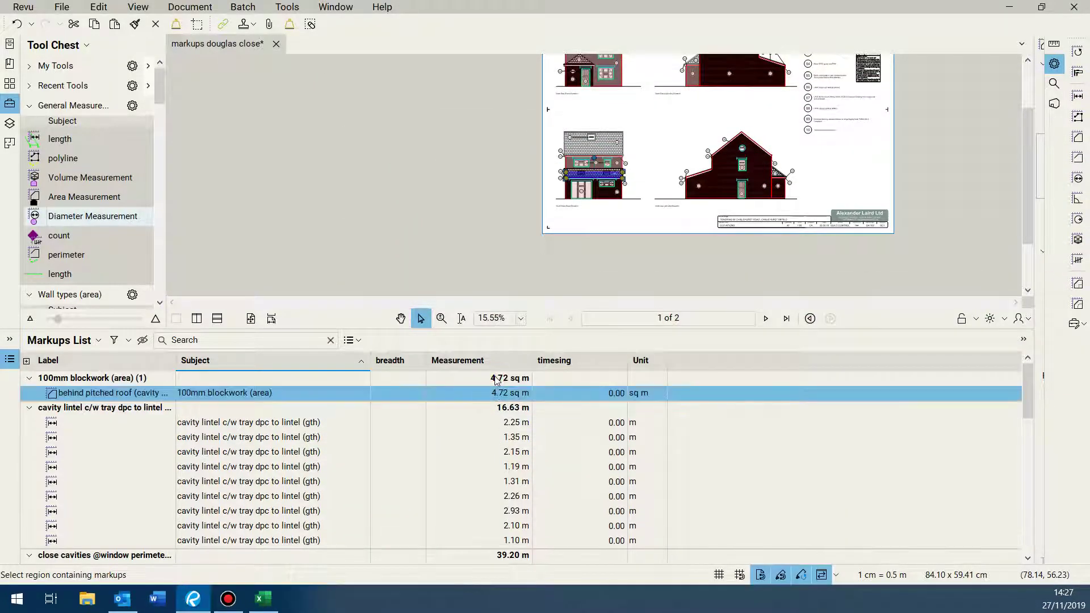
click(263, 599)
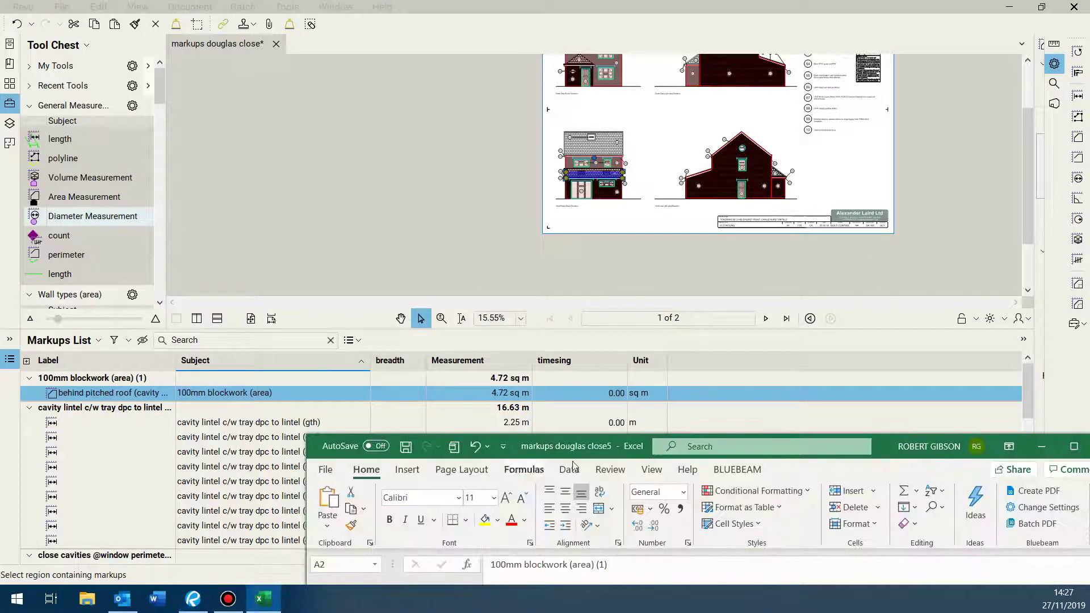
drag(887, 451, 793, 113)
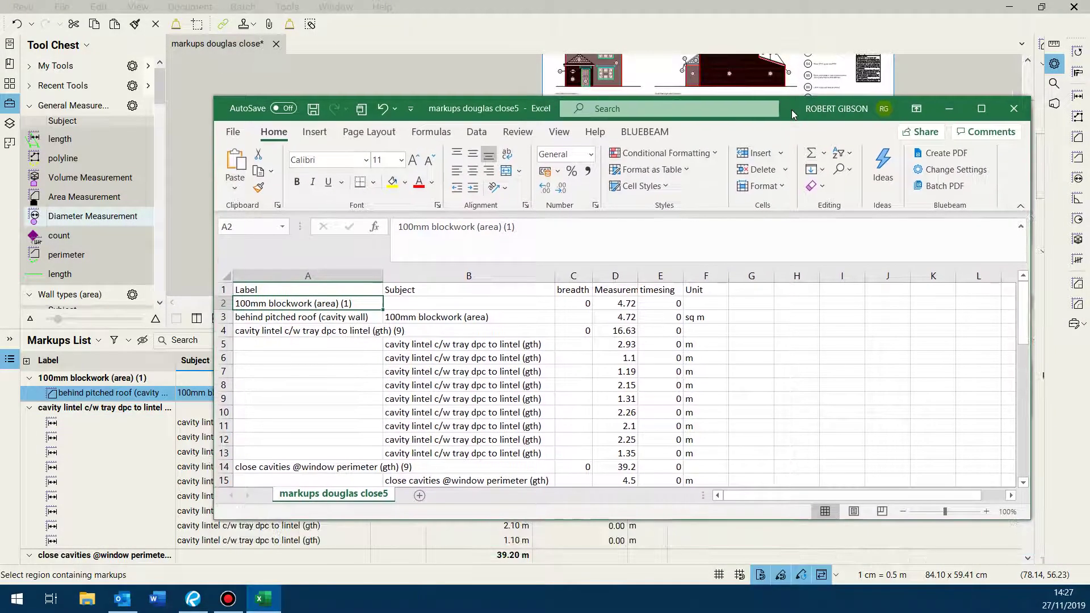
- Examine the cavity lintel group heading and its individual subject entries in rows 5 to 13
click(801, 396)
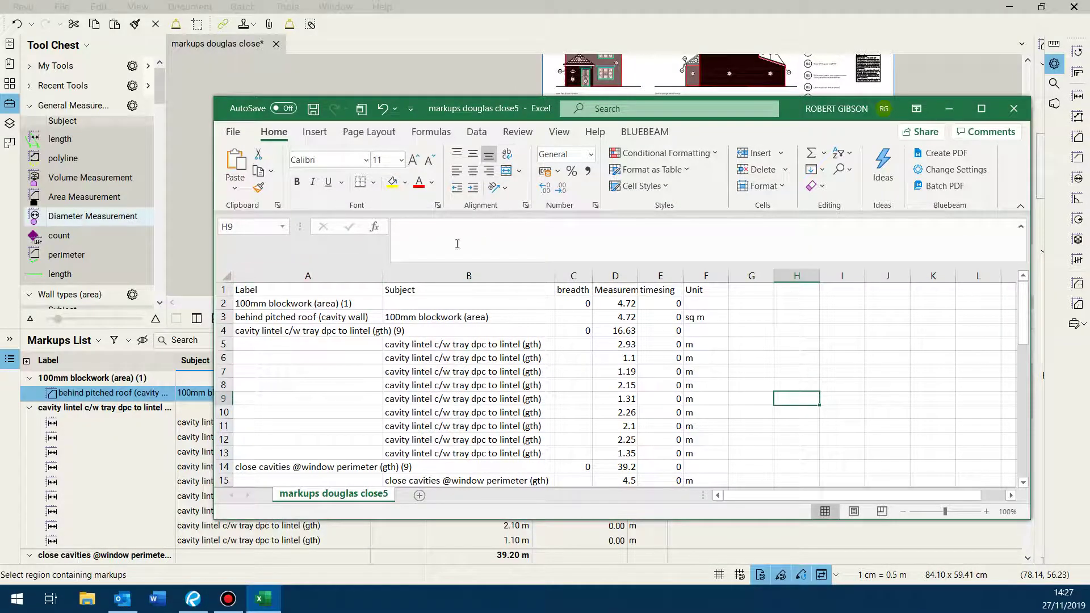
click(269, 331)
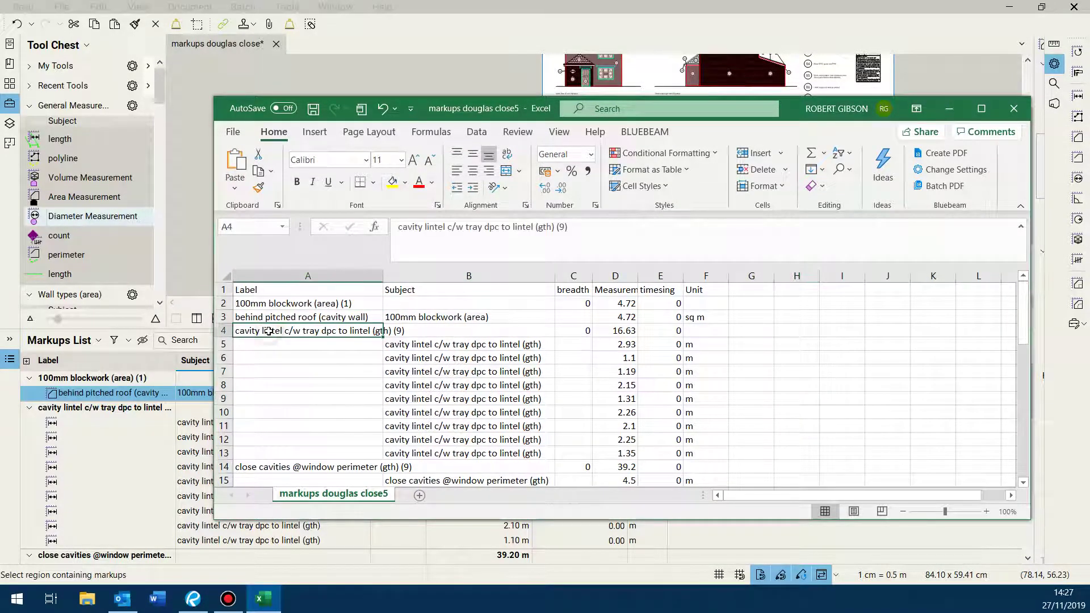
drag(401, 347, 405, 448)
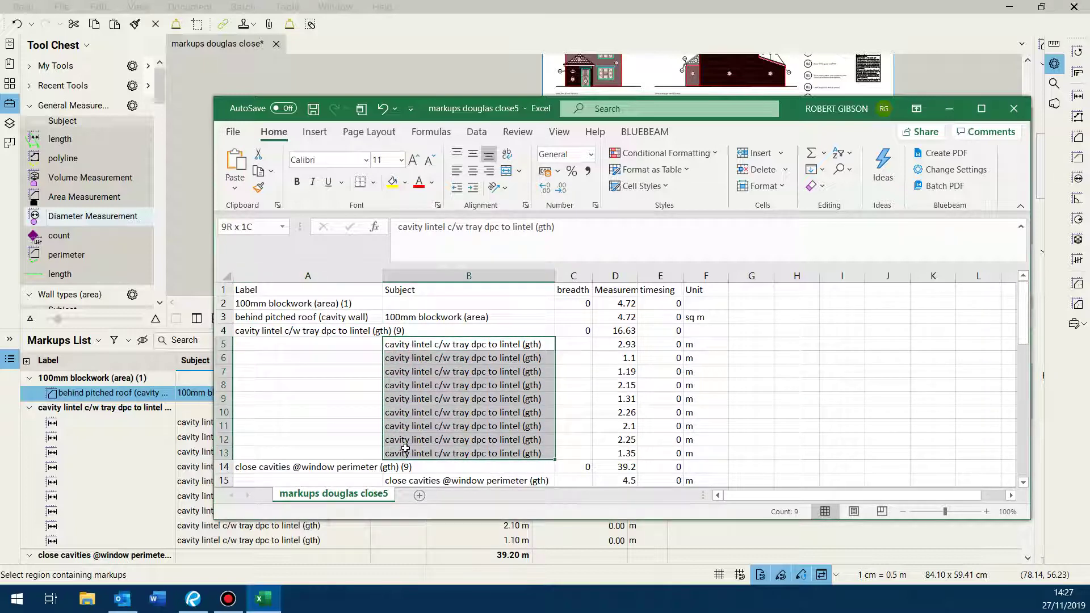
click(790, 396)
- Find the "perimeter at dpc level (girth)" entry among the exported rows and check its breadth
scroll(438, 369, down, 8)
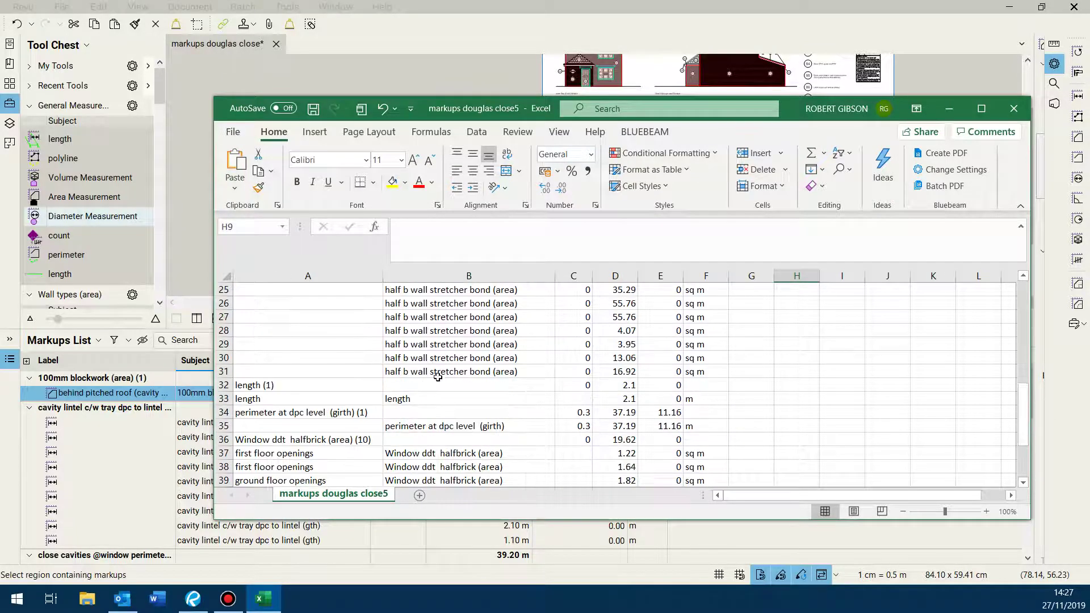
scroll(438, 376, down, 1)
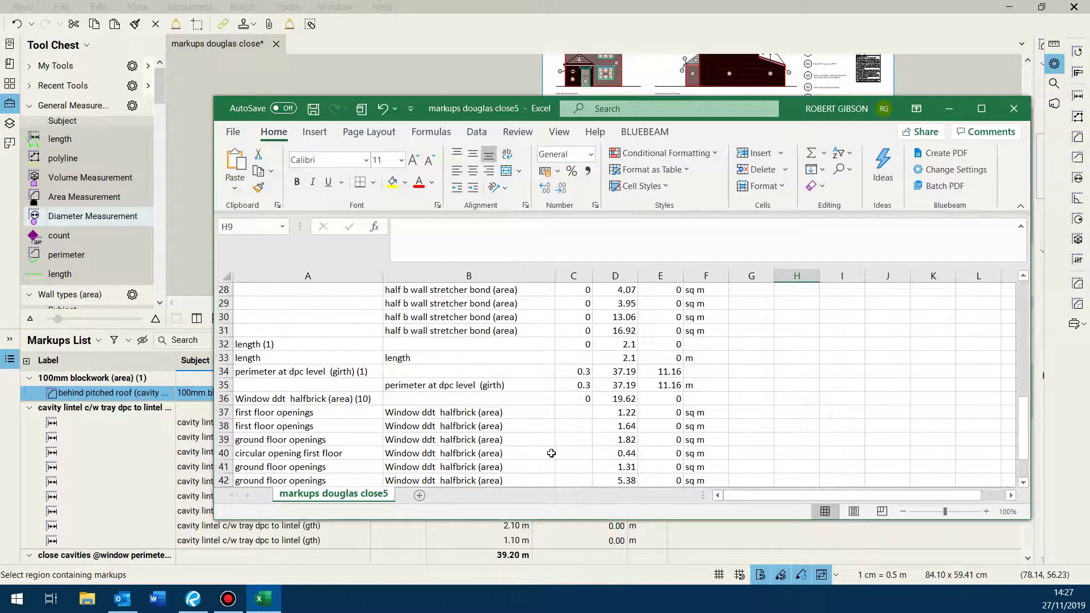
scroll(551, 453, up, 1)
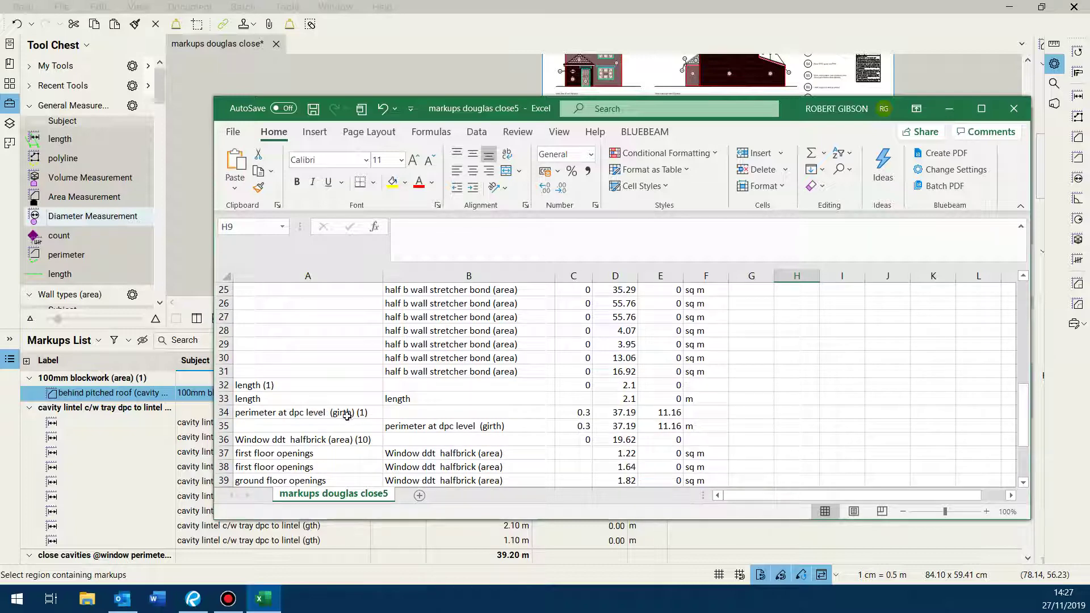
click(566, 425)
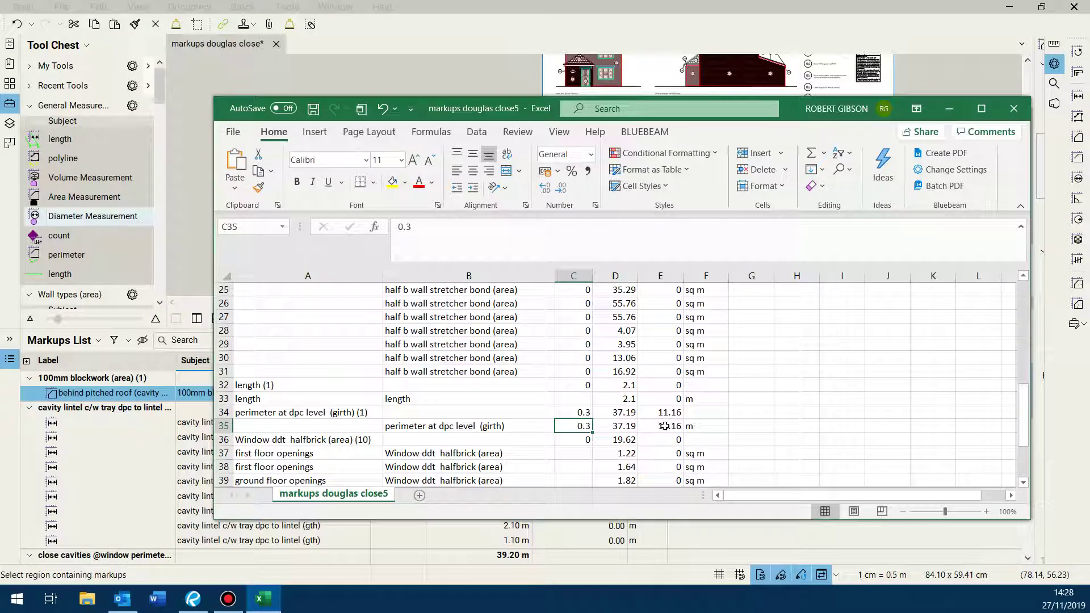
- Narrow the timesing column slightly to suit its heading
scroll(681, 394, up, 8)
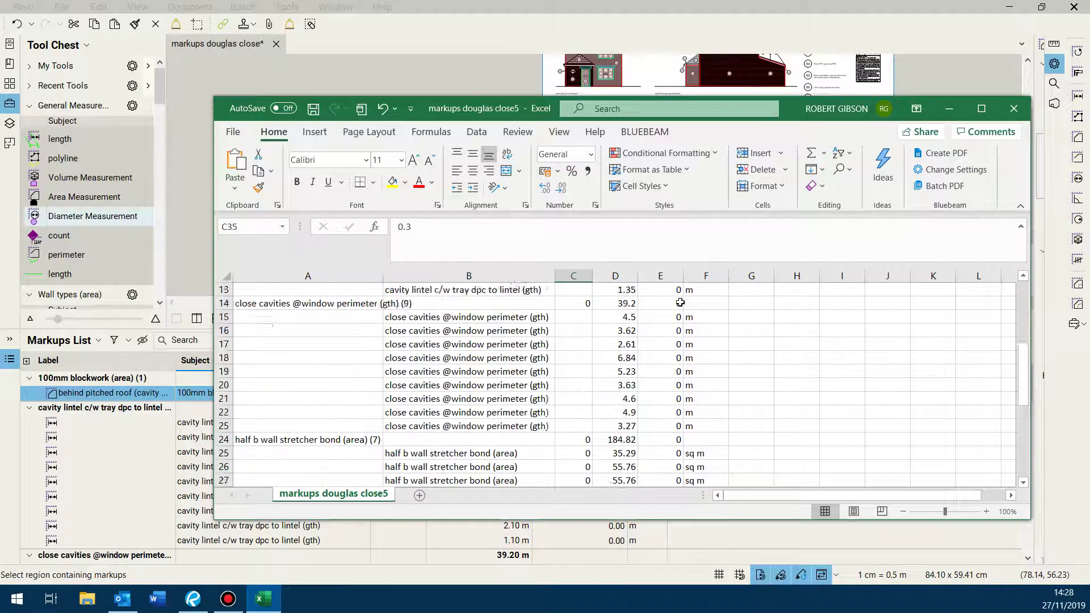
drag(684, 276, 677, 276)
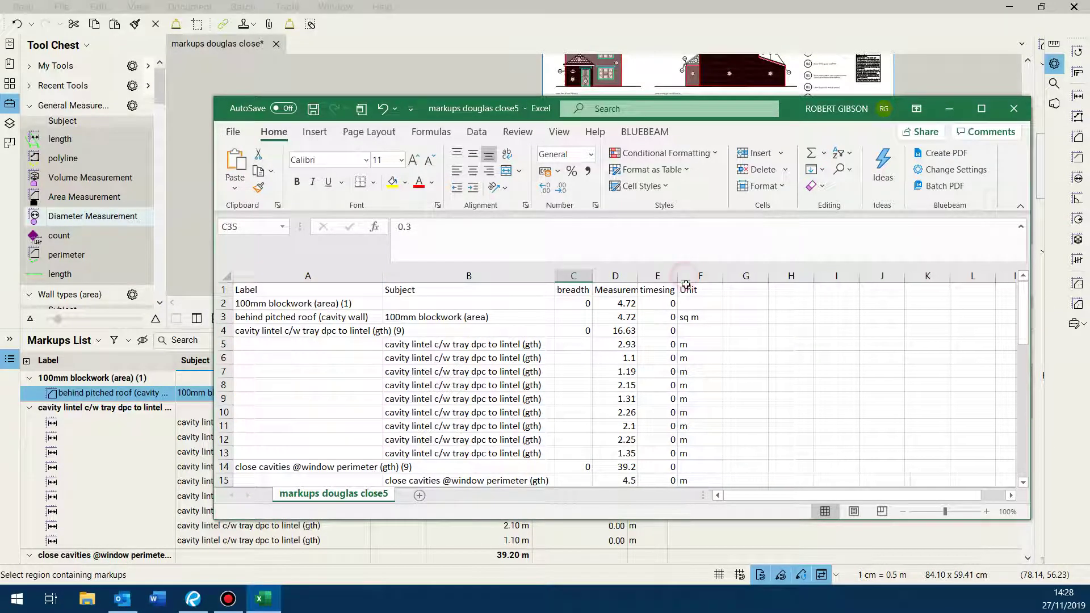
scroll(696, 309, down, 2)
scroll(695, 309, down, 1)
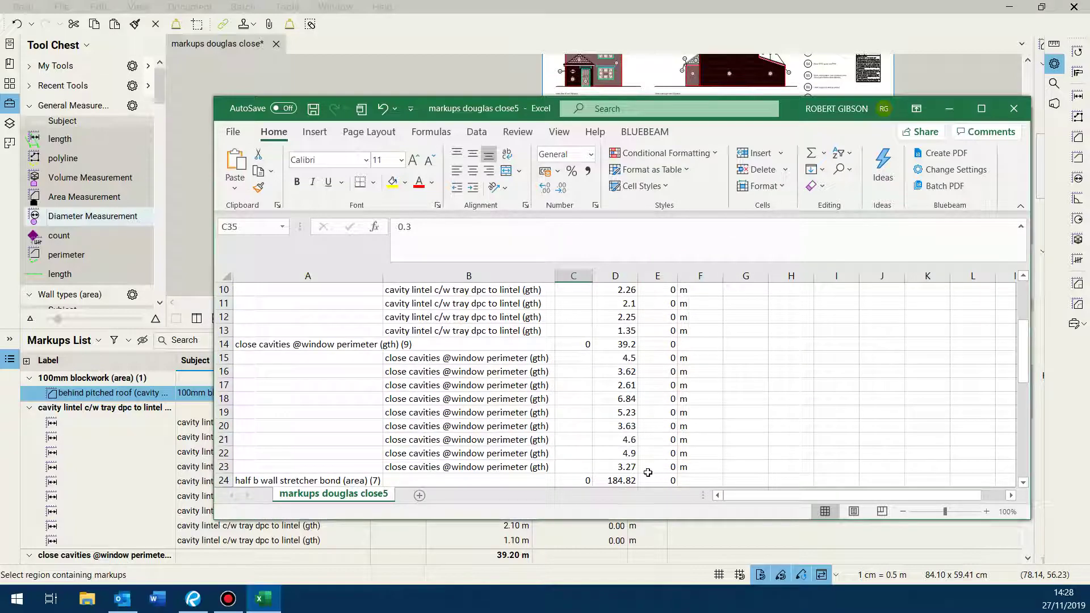
- Maximise the spreadsheet window and examine the breadth and timesing values of the perimeter at dpc level rows
drag(429, 107, 430, 1)
scroll(488, 346, down, 6)
scroll(550, 389, up, 6)
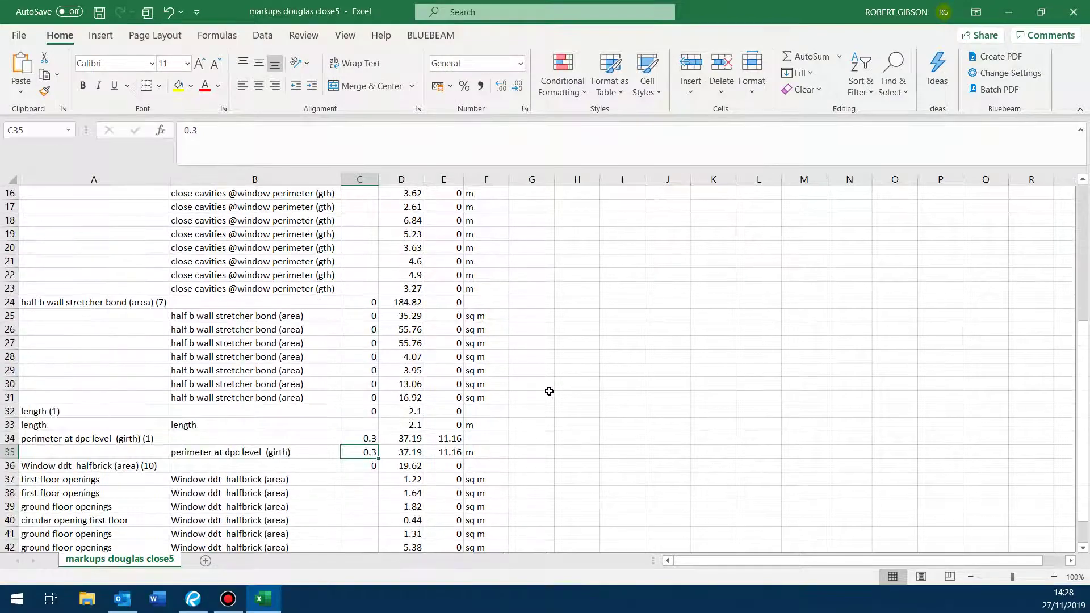
scroll(550, 389, down, 4)
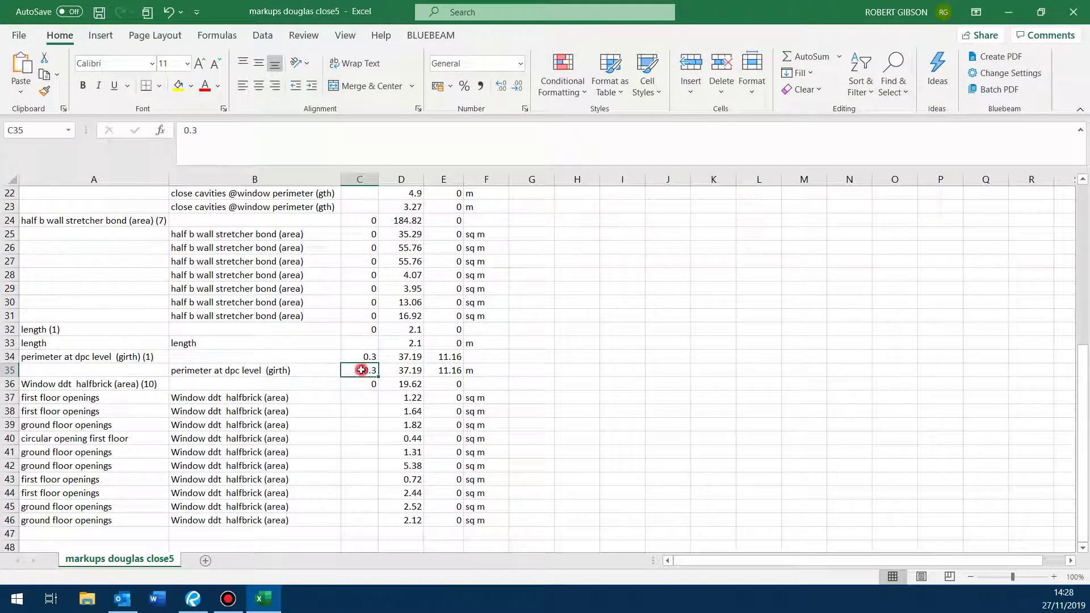
click(445, 371)
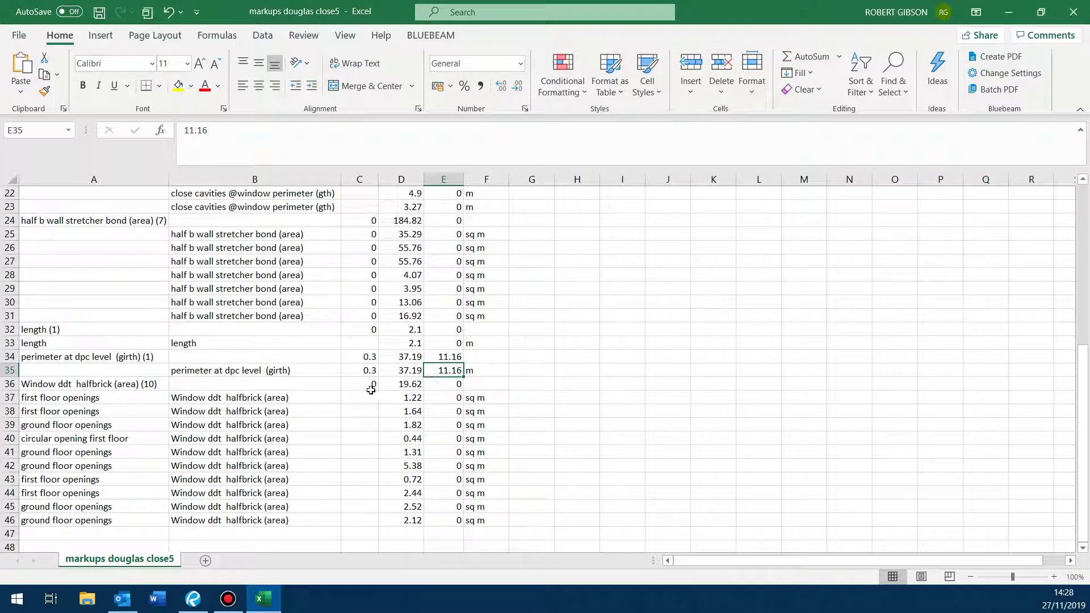
click(362, 358)
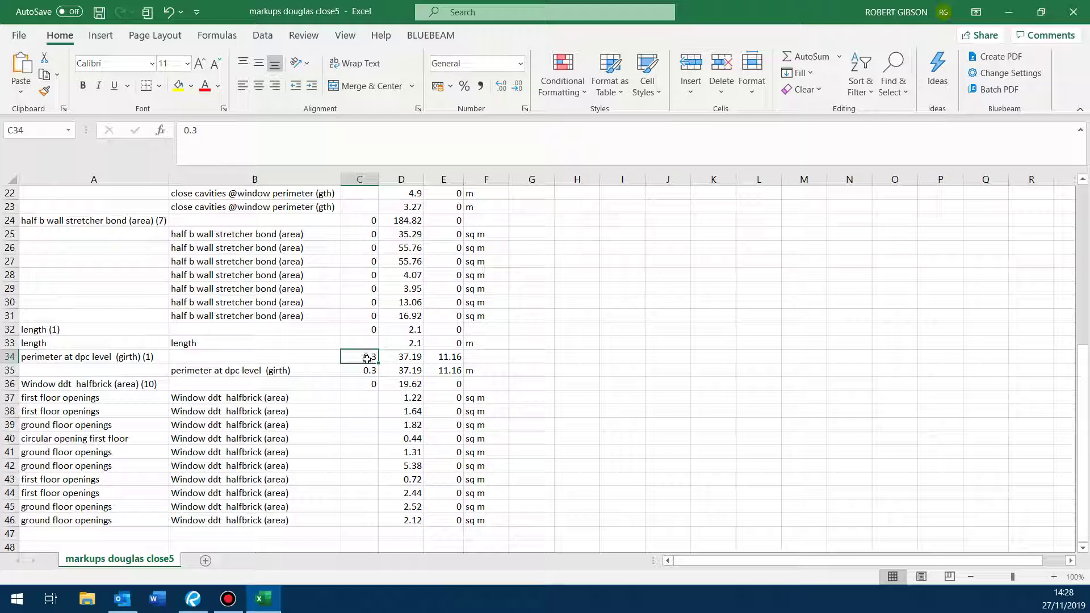
scroll(635, 390, up, 7)
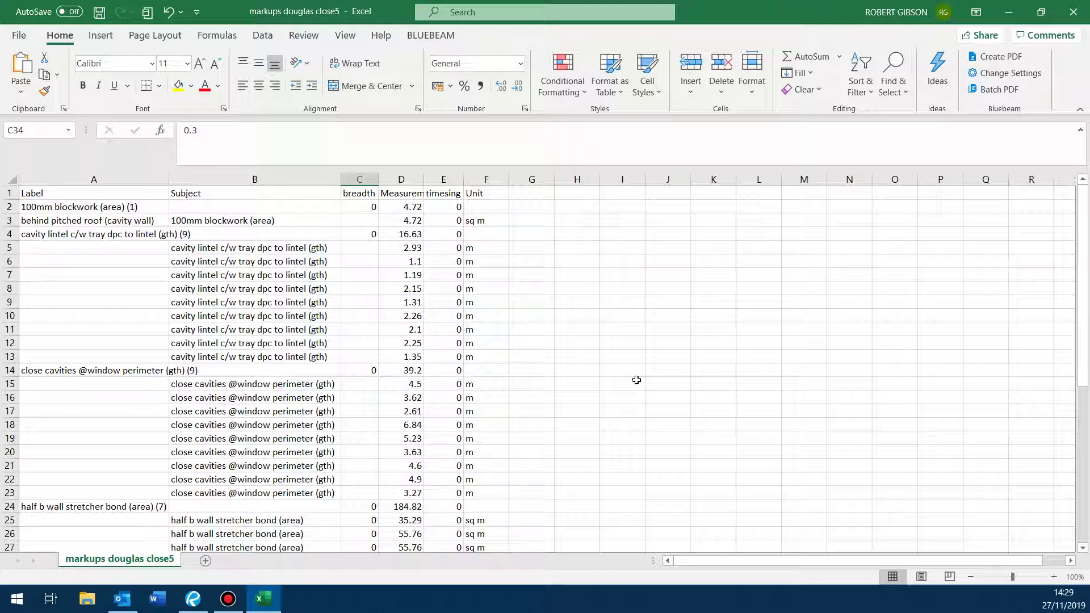
- Clear the contents of the timesing and Unit columns
click(402, 178)
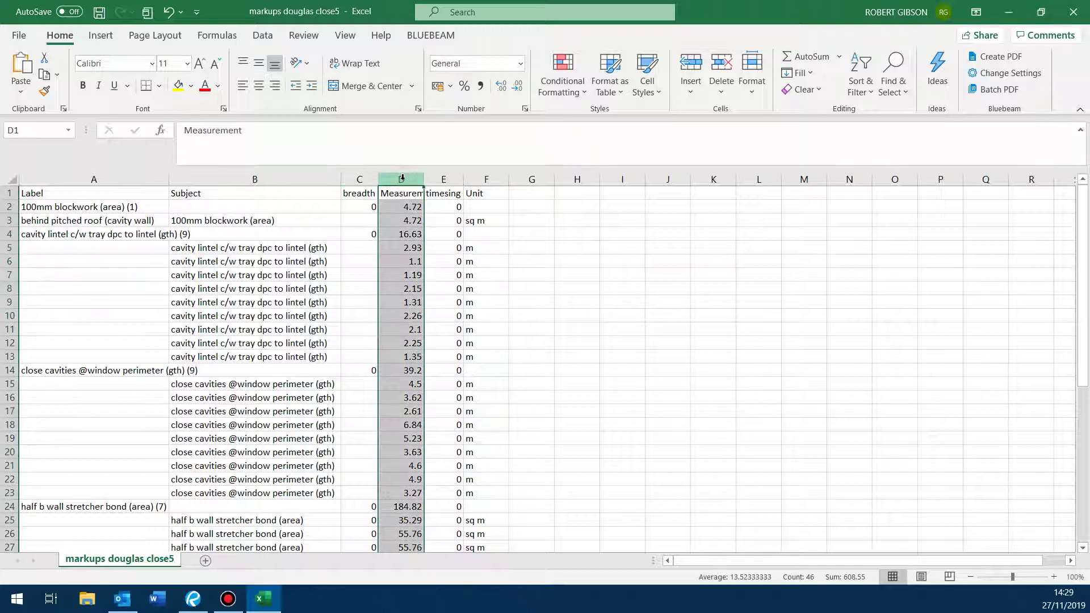
click(248, 248)
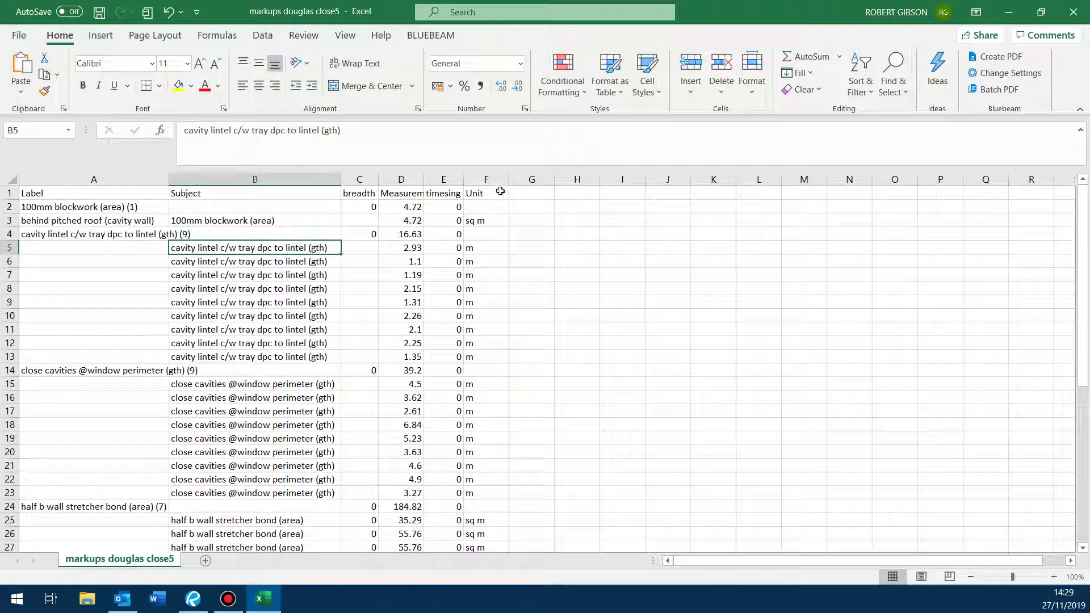
drag(443, 180, 471, 179)
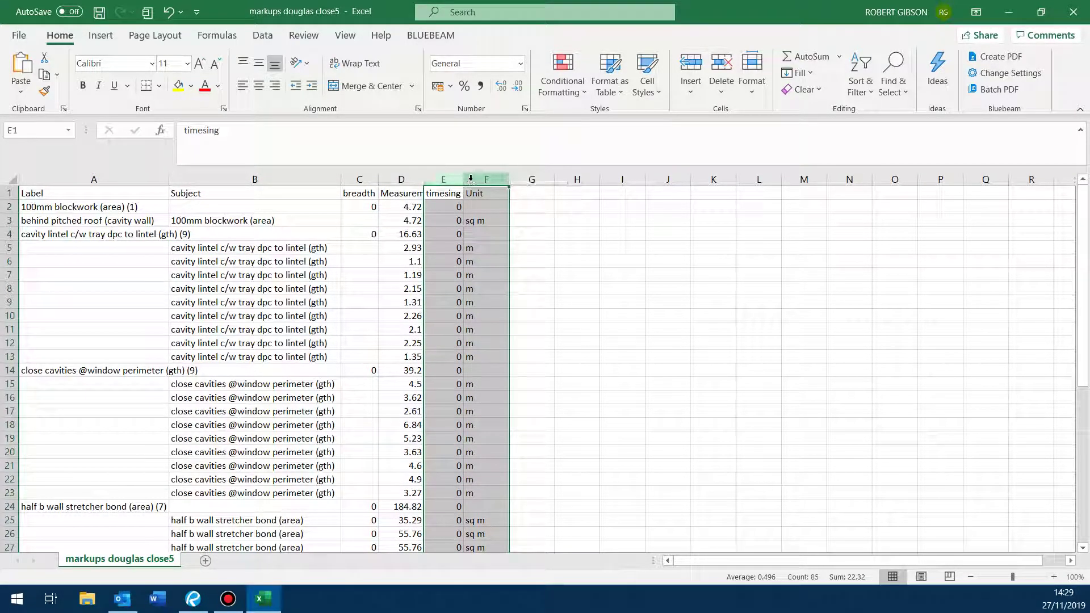
key(Delete)
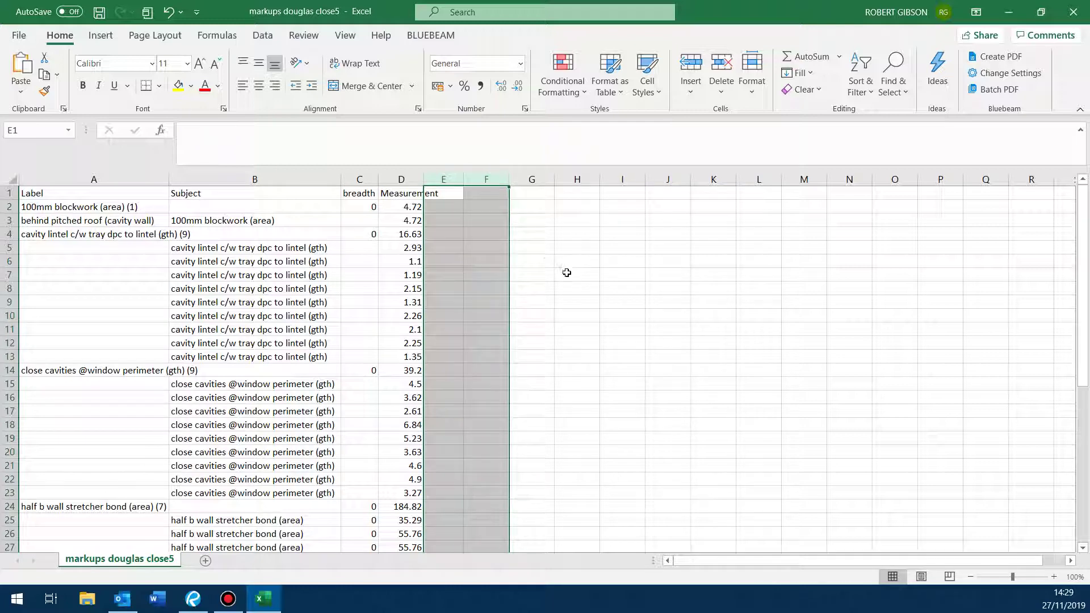
click(568, 273)
- Clear all the values below the breadth heading and check the remaining rows
drag(365, 203, 369, 572)
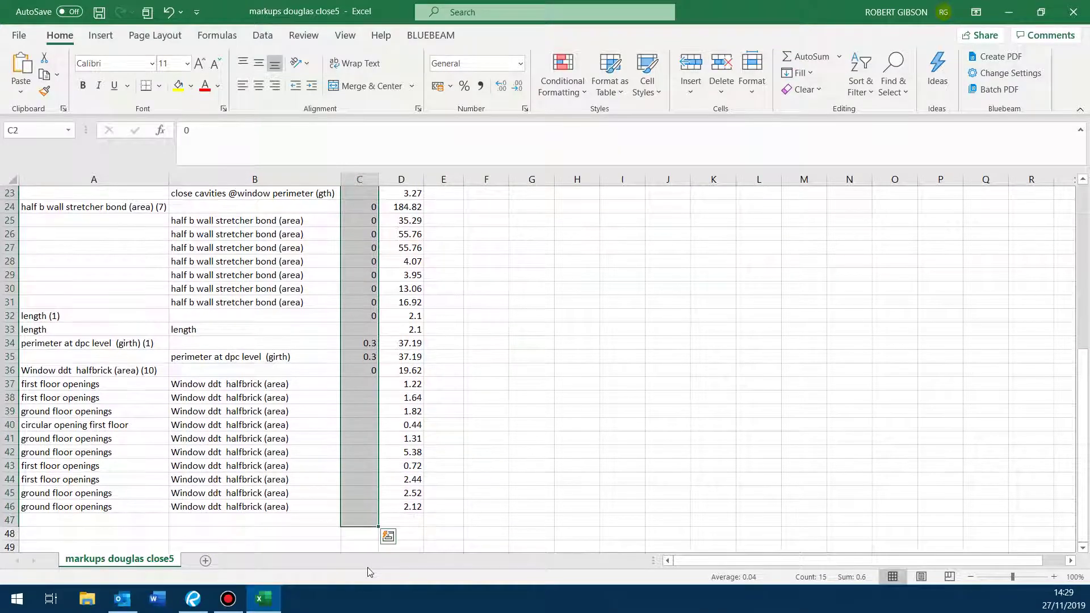
key(Delete)
scroll(596, 426, up, 7)
click(608, 414)
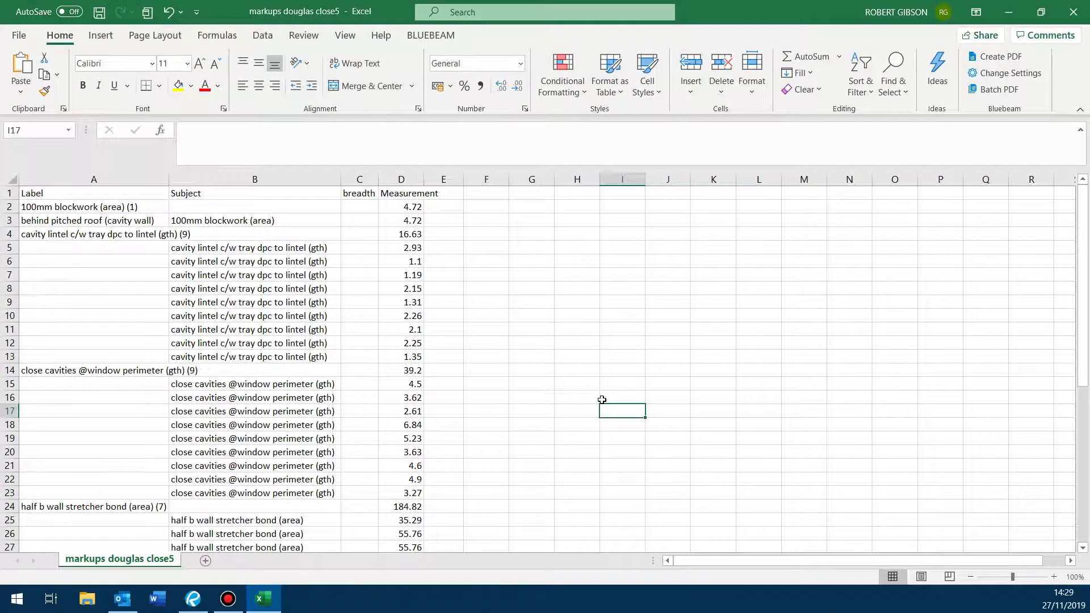
scroll(601, 392, down, 2)
scroll(604, 378, down, 7)
scroll(602, 390, up, 1)
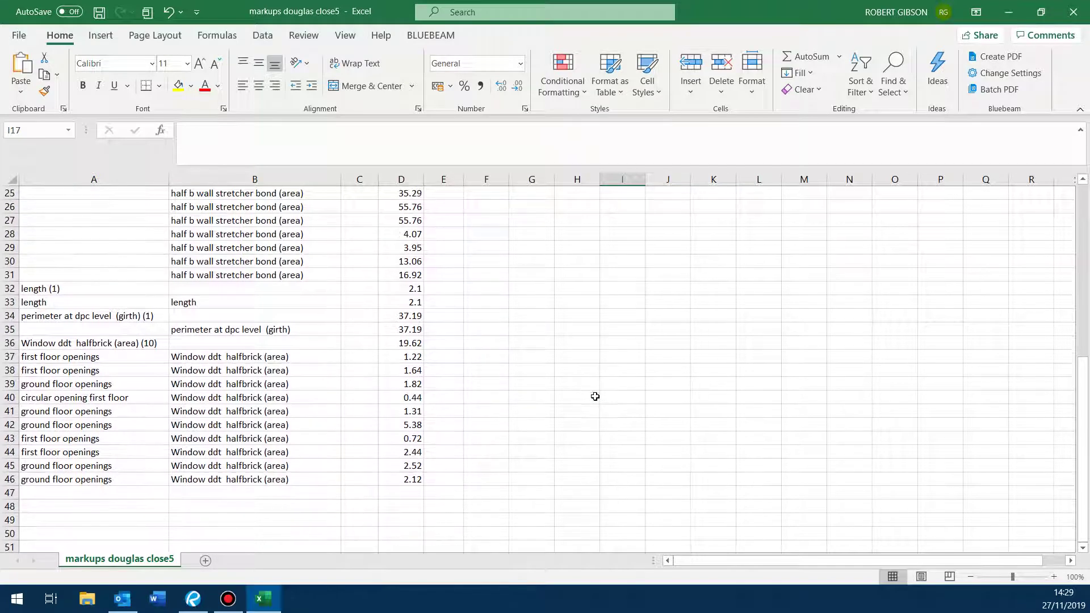
- Insert three blank rows above the Window ddt halfbrick (area) heading row
click(105, 343)
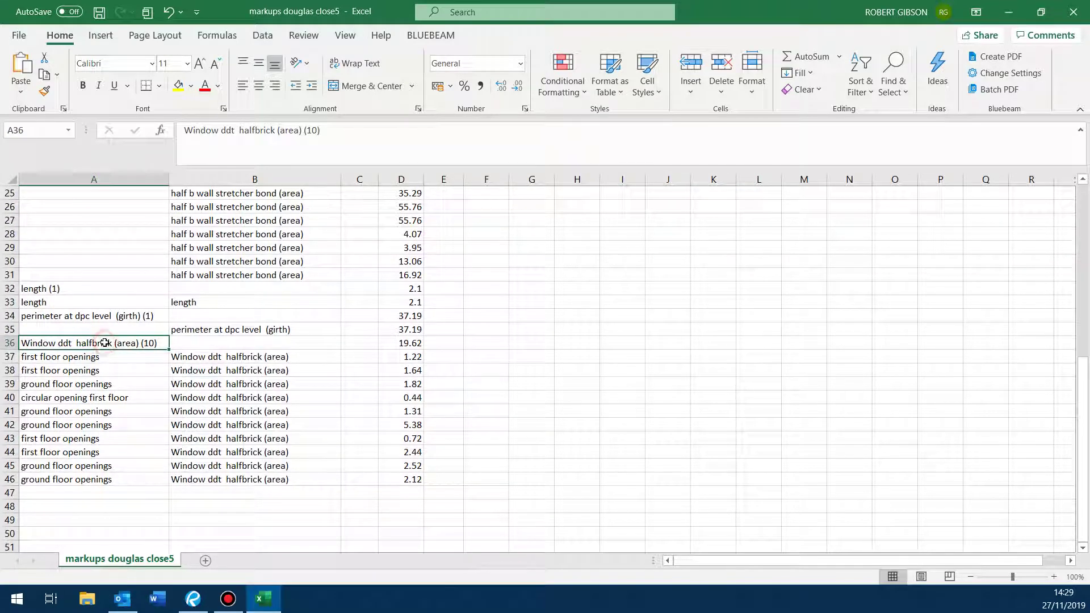
key(shift+space)
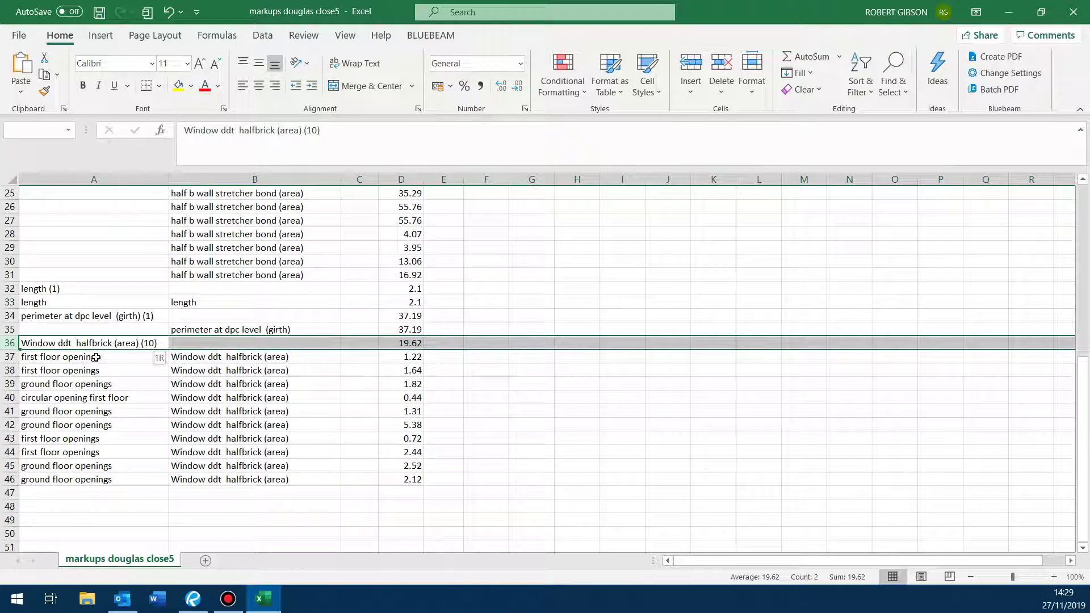
key(ctrl+shift+plus)
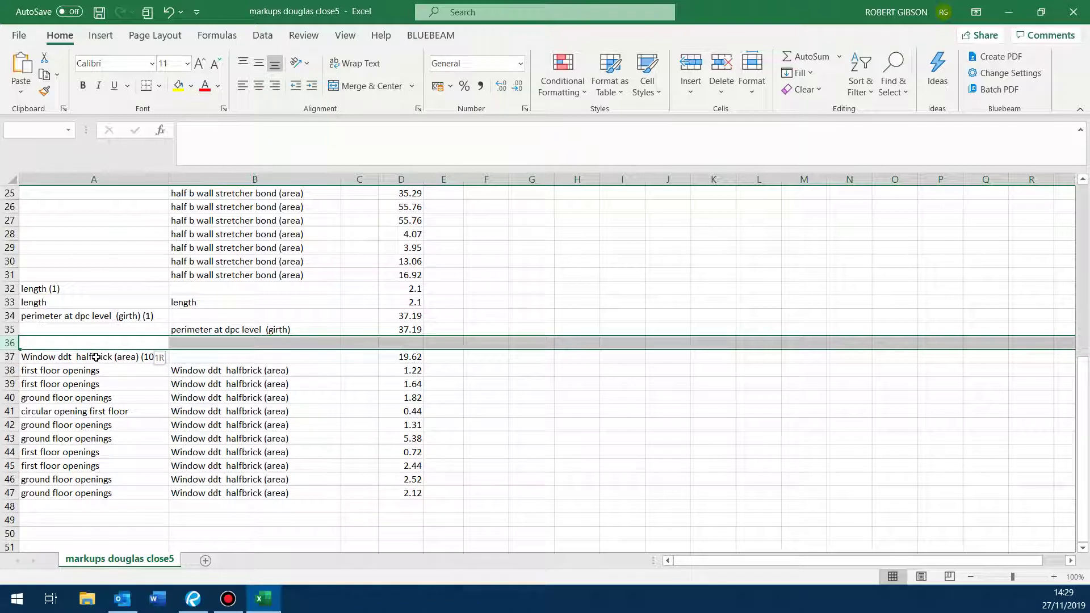
key(ctrl+shift+plus)
key(ctrl+shift+plus)
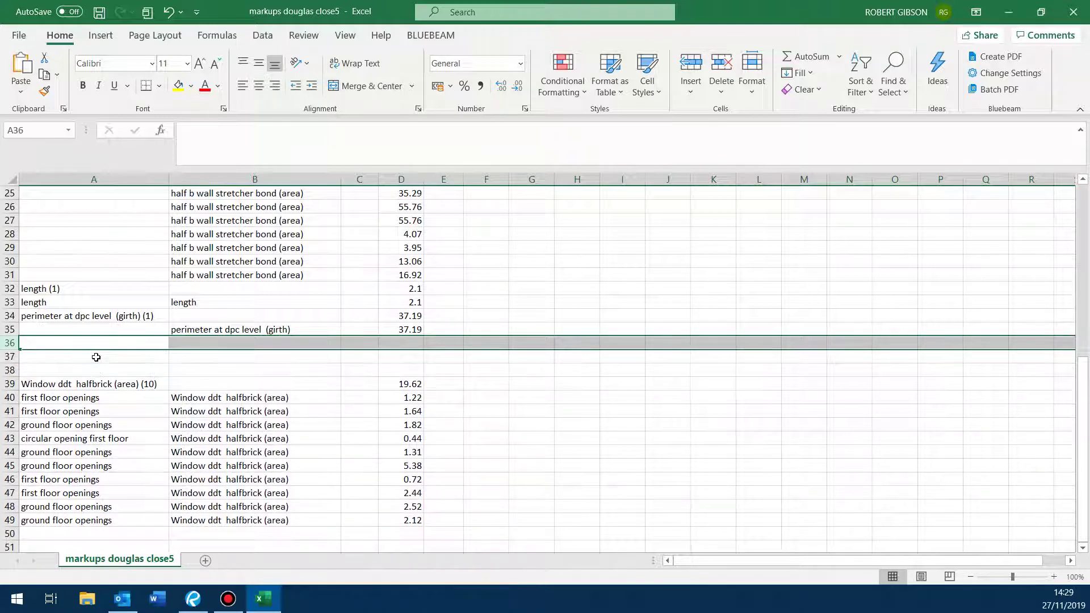
scroll(194, 370, down, 1)
click(540, 452)
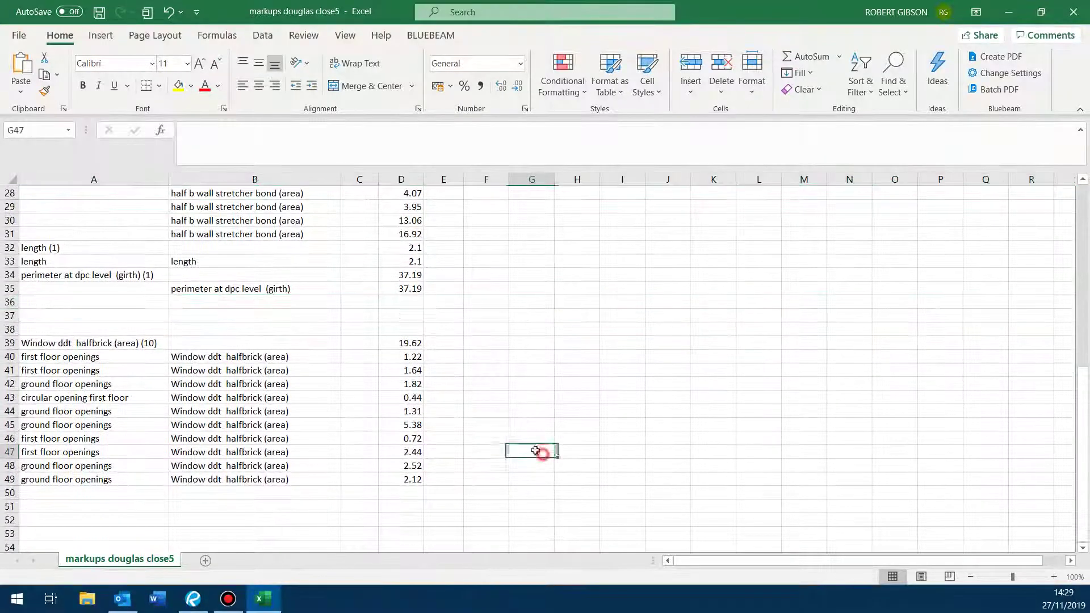
- Move the Window ddt halfbrick total down to D50 below its items and give it a top and thick bottom border
click(397, 343)
drag(390, 351, 397, 492)
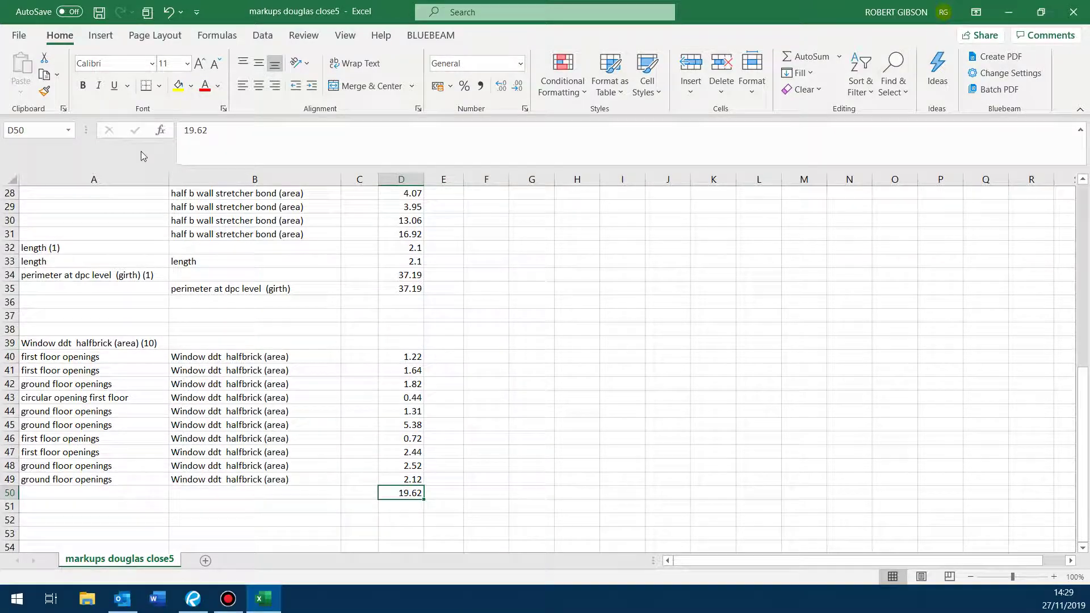
click(159, 86)
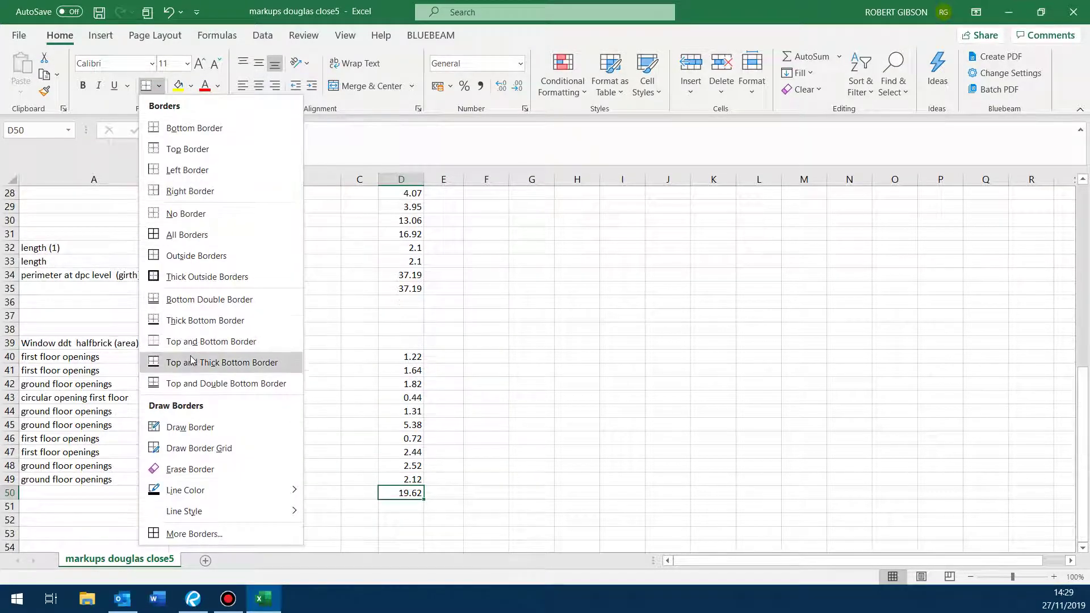
click(189, 356)
click(544, 356)
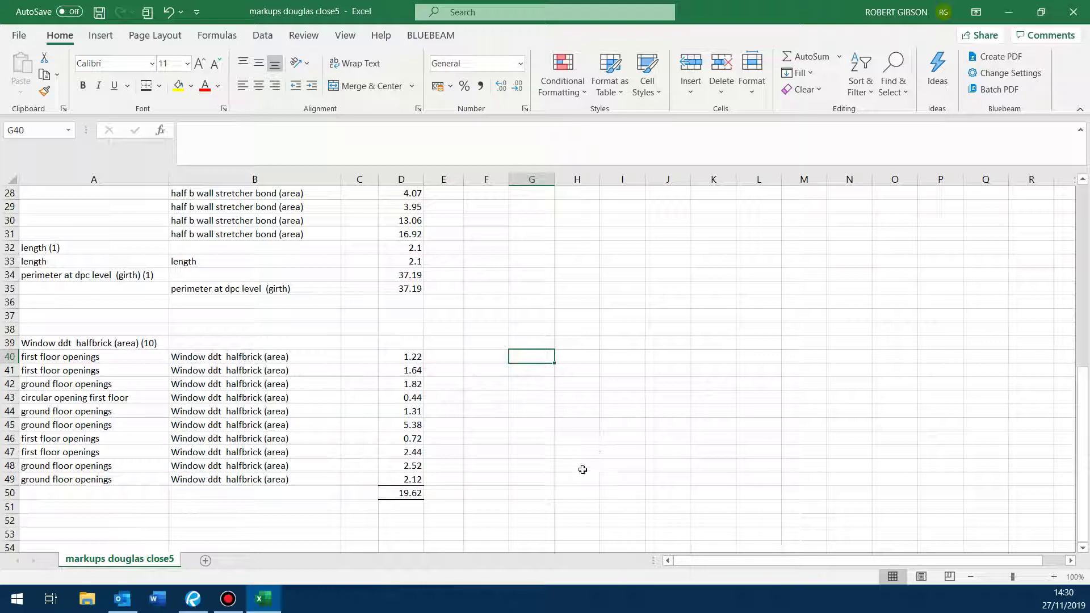
- Insert four blank rows above the perimeter at dpc level (girth) heading row
click(109, 277)
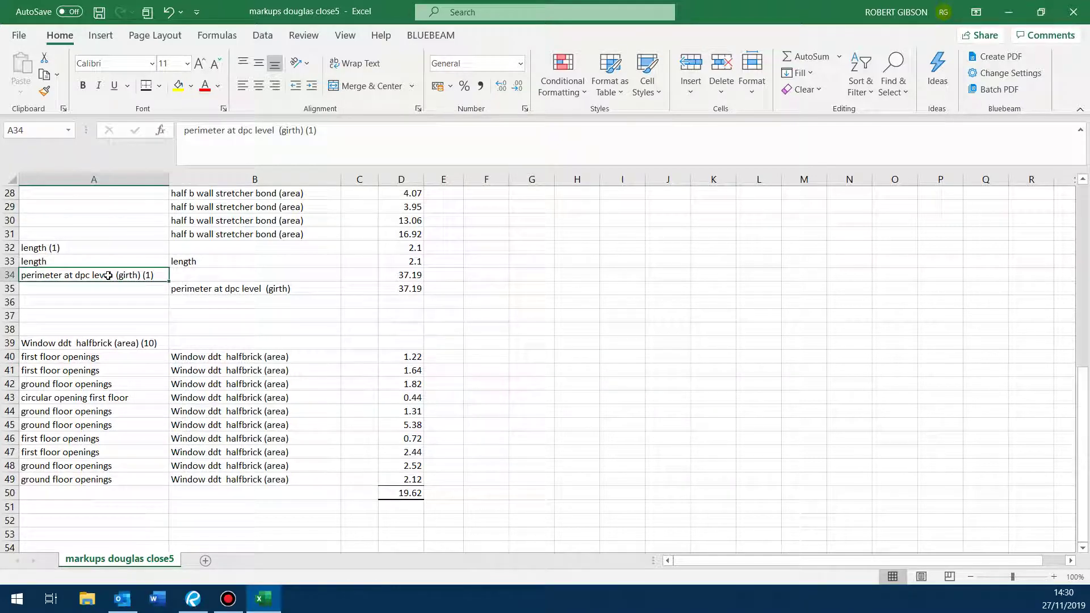
key(shift+space)
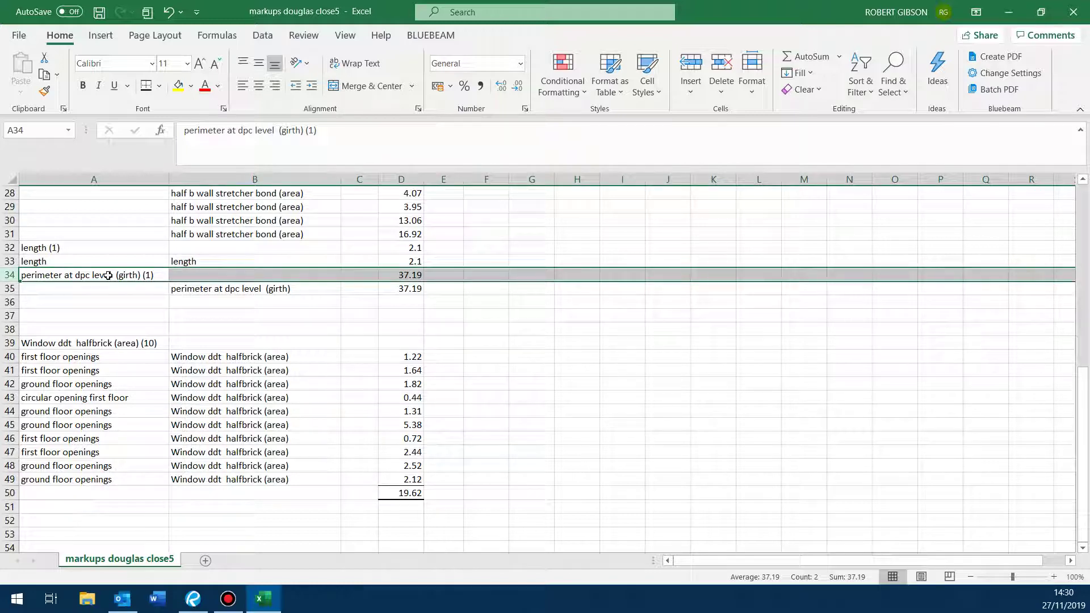
key(ctrl+shift+plus)
key(ctrl+shift+plus)
key(ctrl+shift+plus)
key(ctrl+shift+plus)
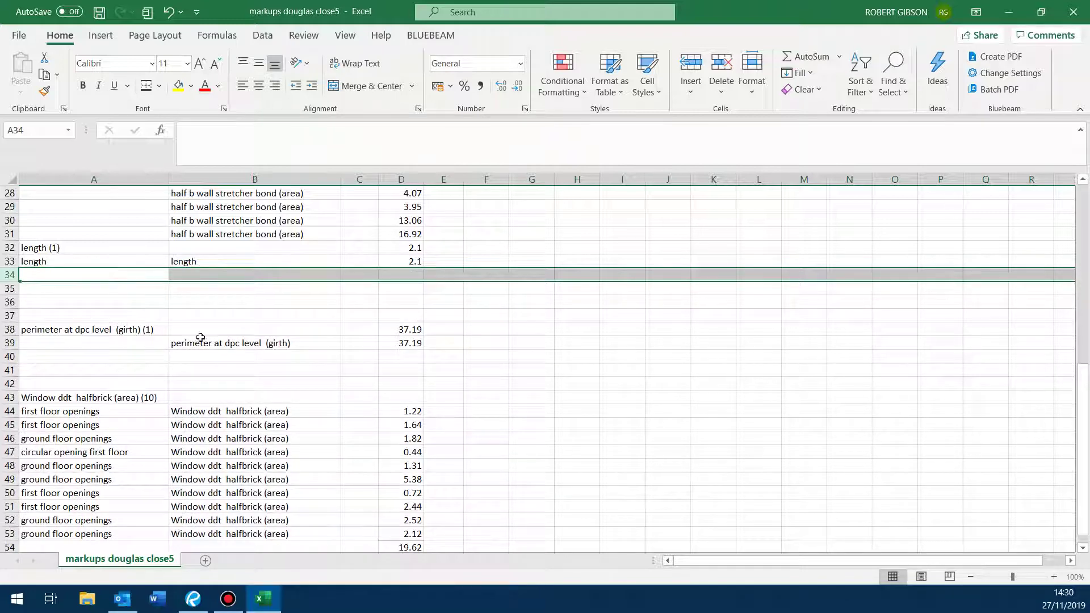
- Clear the duplicate perimeter total in D38 and give the value in D39 a top and thick bottom border
click(380, 330)
drag(367, 322, 389, 343)
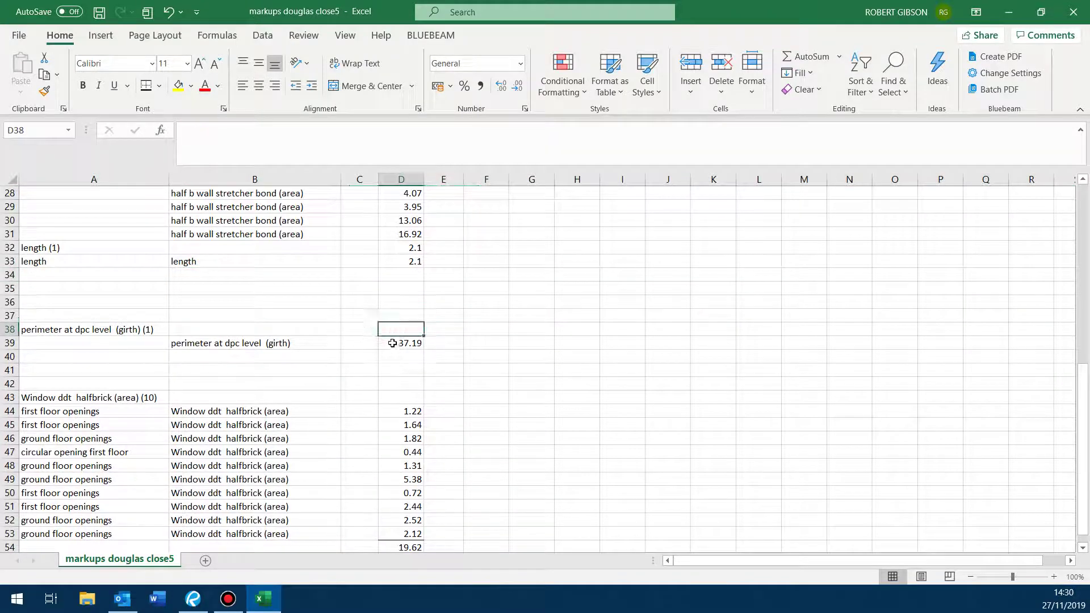
scroll(201, 357, up, 2)
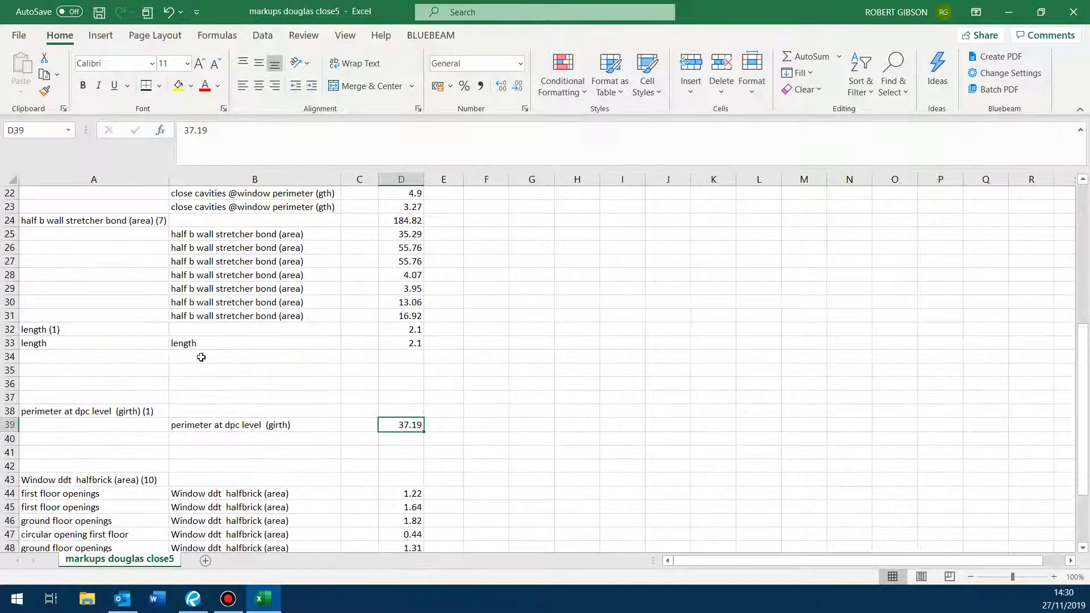
- Clear the contents of the two length rows below the half b wall stretcher bond items
drag(62, 334, 394, 354)
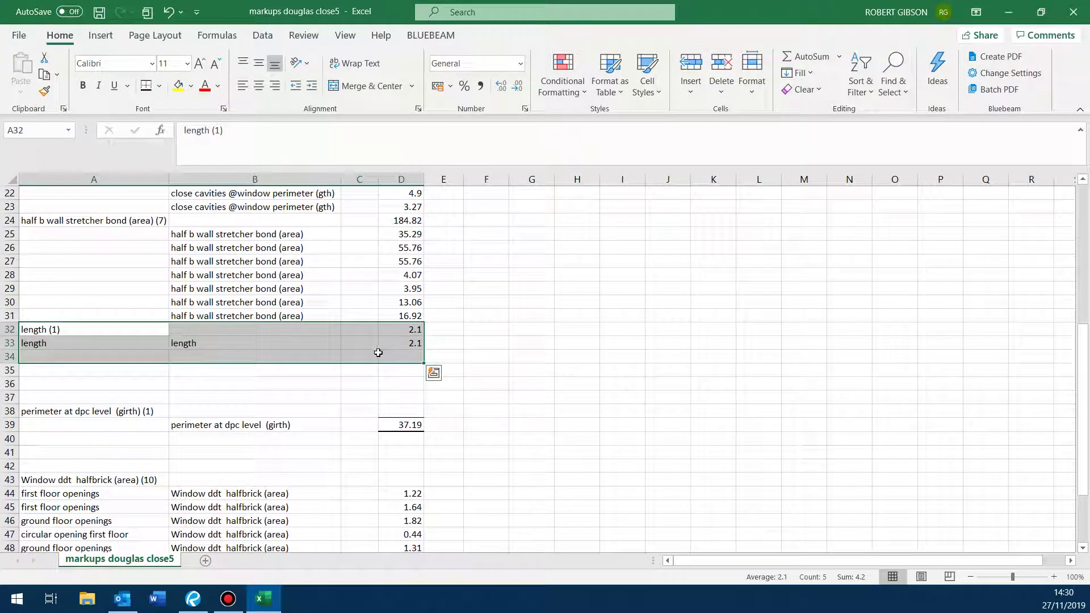
key(Delete)
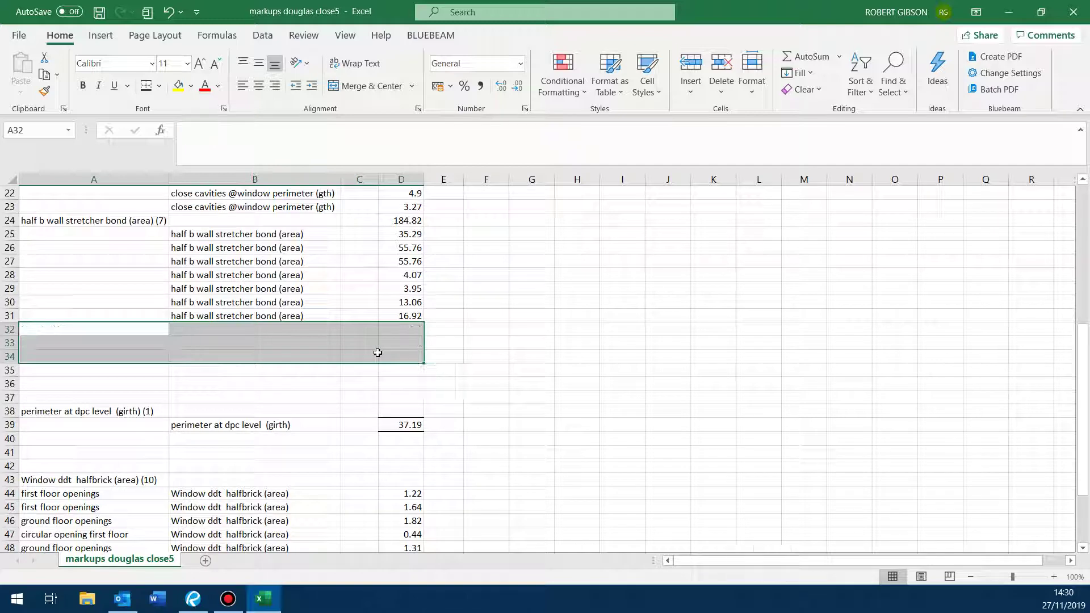
click(523, 393)
- Insert three blank rows above the half b wall stretcher bond (area) heading row
click(121, 222)
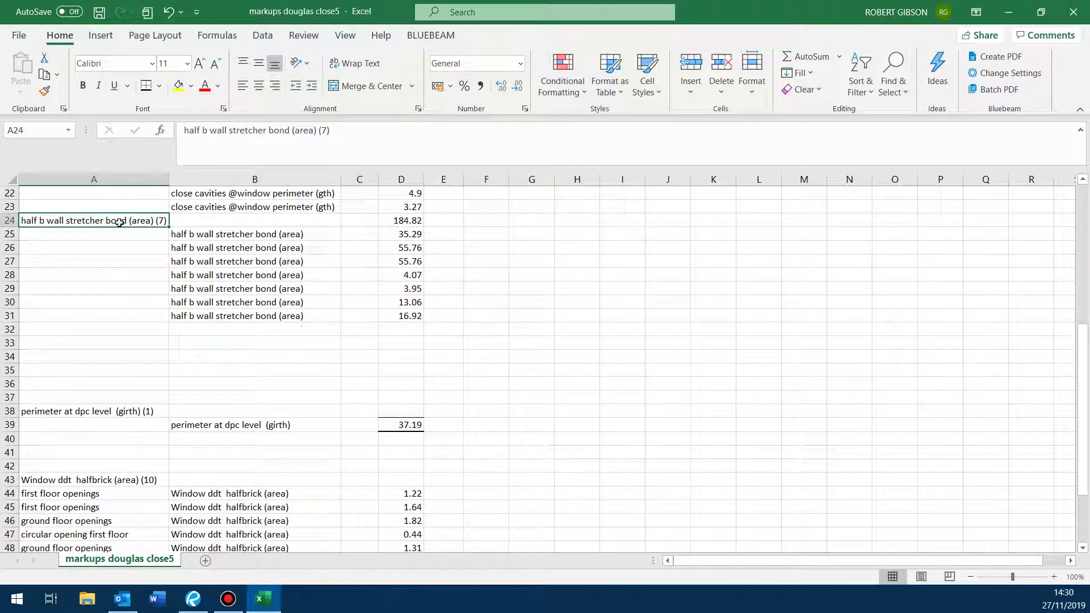
key(shift+space)
key(ctrl+shift+plus)
key(ctrl+shift+plus)
key(ctrl+shift+plus)
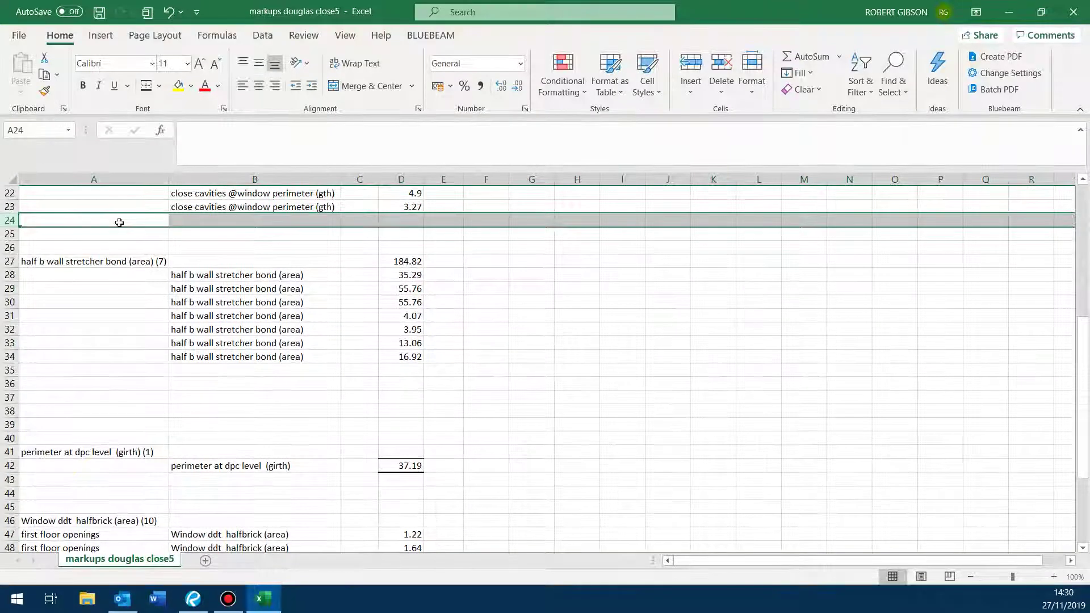
- Move the half b wall stretcher bond total down to D35 and give it a top and thick bottom border
click(385, 262)
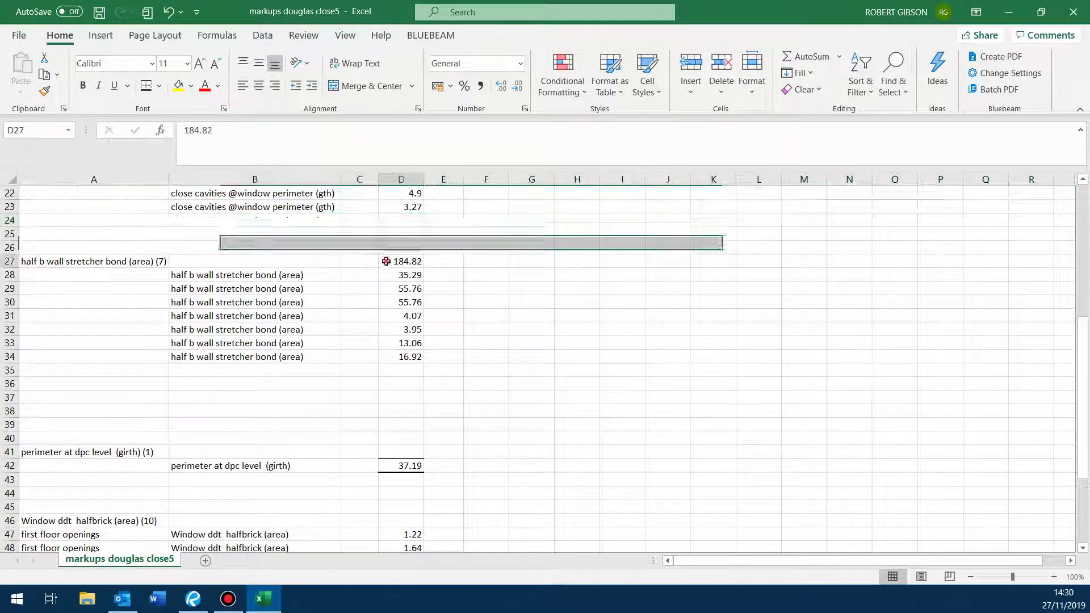
drag(385, 269, 386, 371)
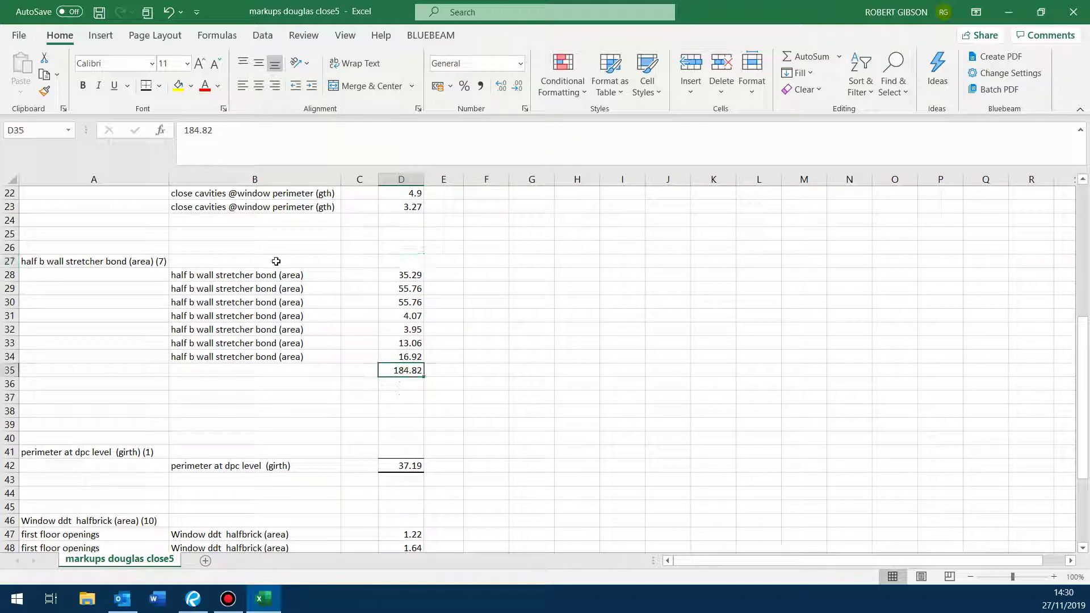
drag(658, 343, 709, 344)
scroll(662, 352, up, 4)
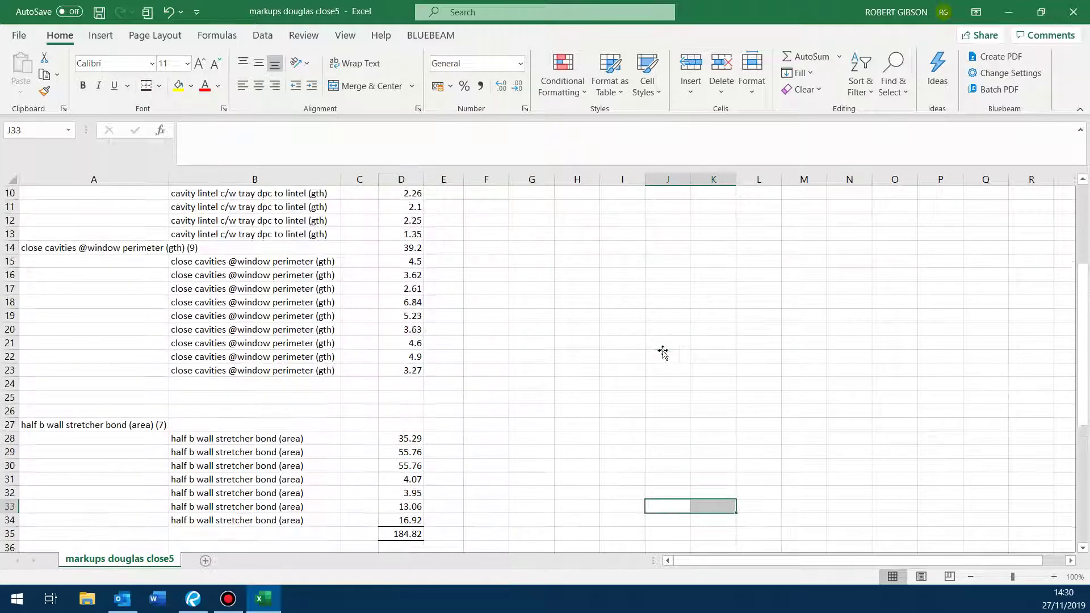
click(80, 249)
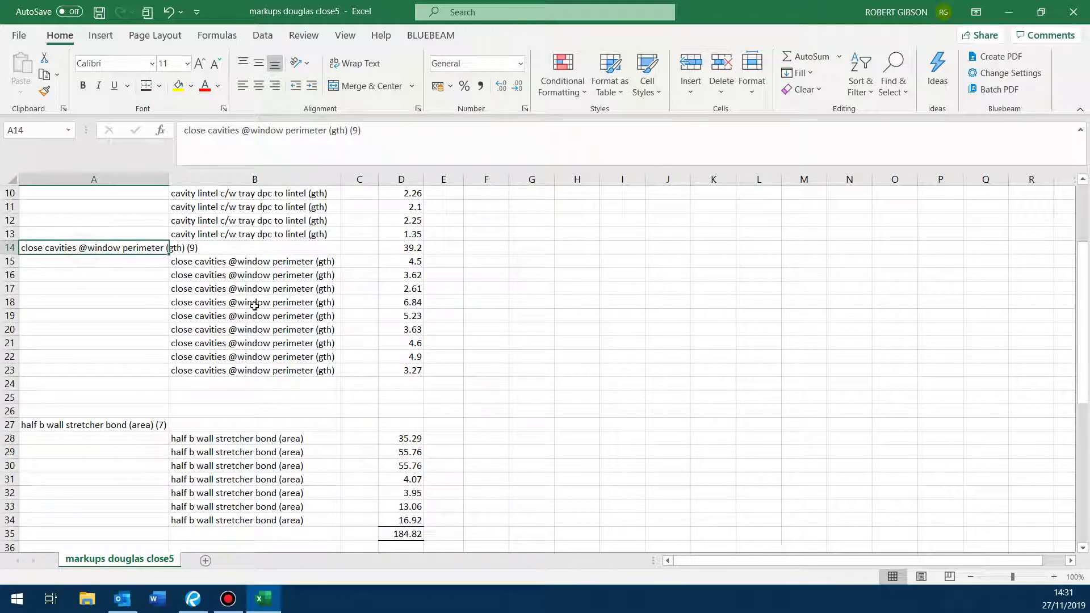
key(shift+space)
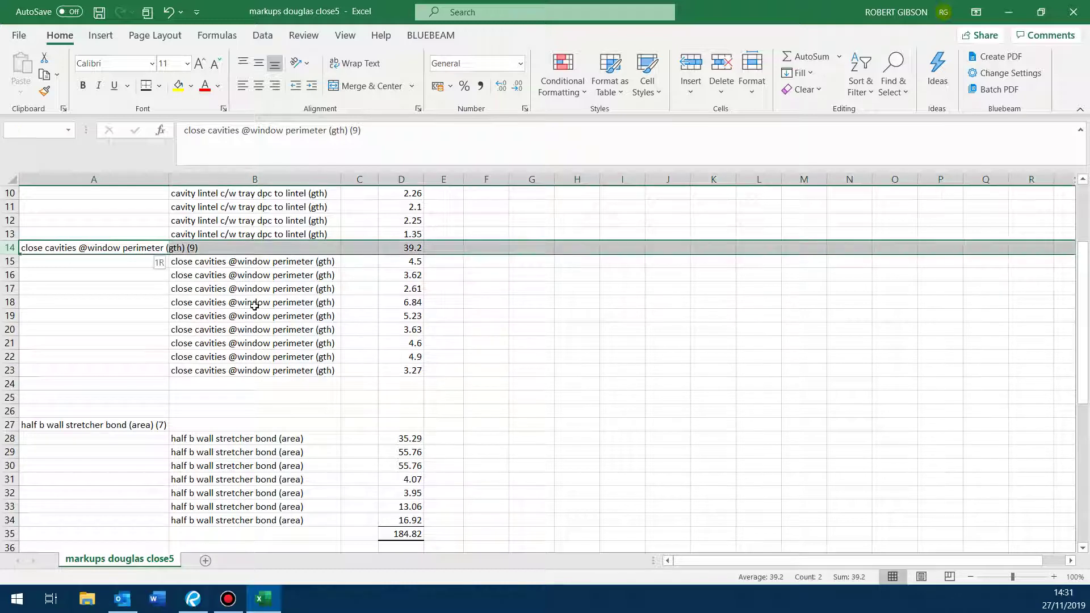
key(ctrl+plus)
key(ctrl+plus)
key(ctrl+plus)
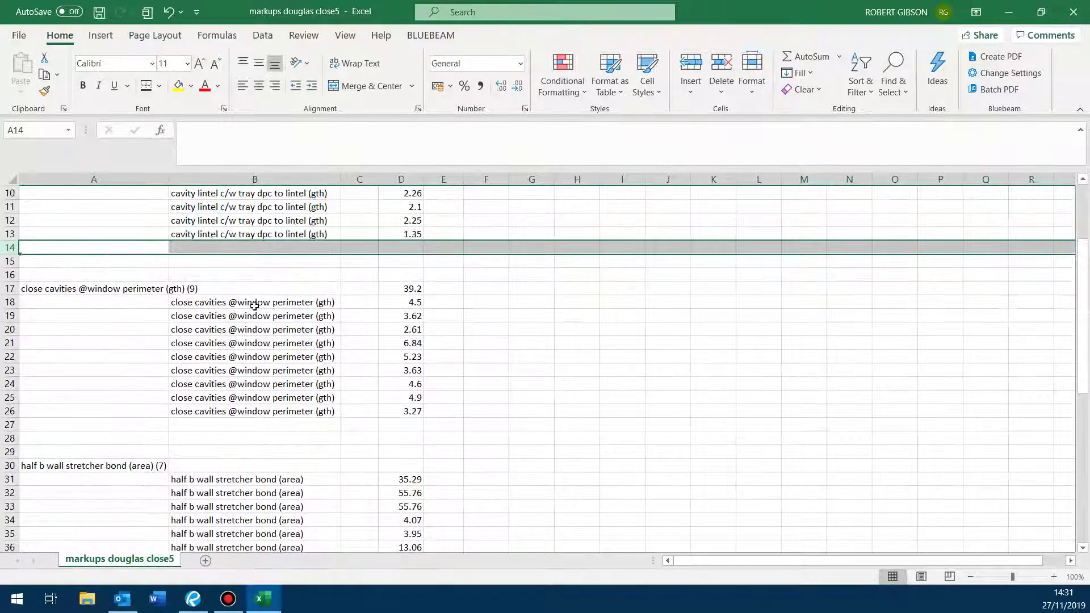
- Move the close cavities total down to D27 below its items and give it a top and thick bottom border
click(389, 293)
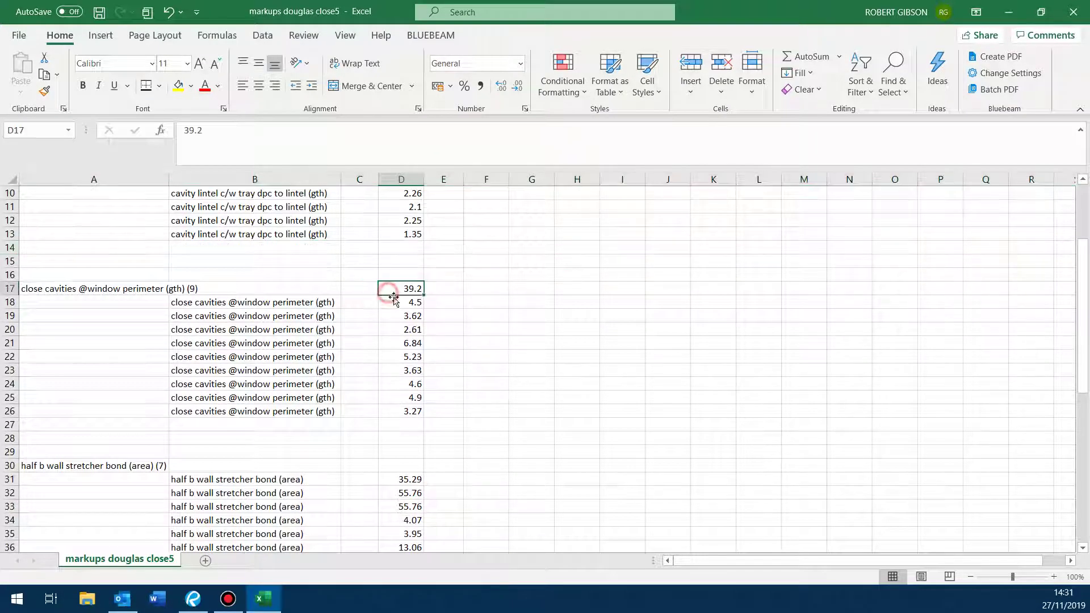
drag(389, 293, 390, 429)
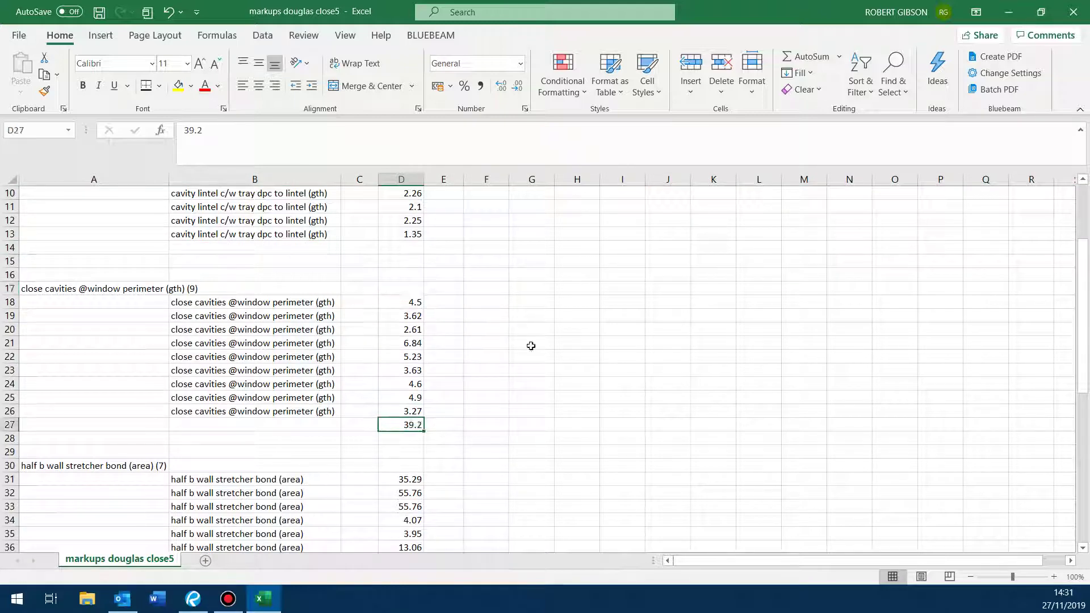
click(146, 85)
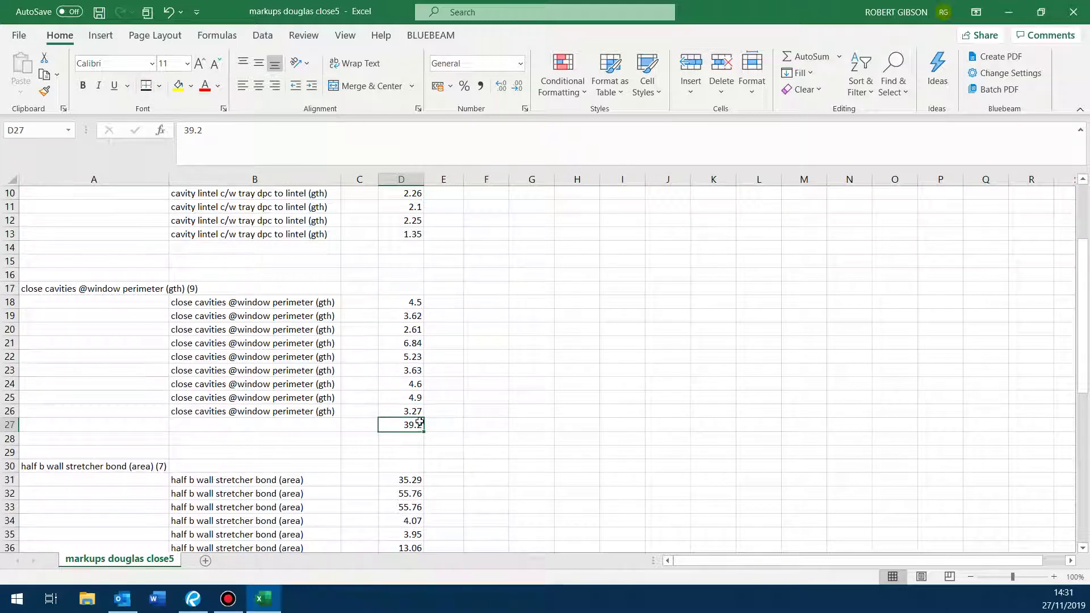
click(621, 419)
- Insert two blank rows above the cavity lintel c/w tray dpc to lintel (gth) heading row
scroll(508, 352, up, 3)
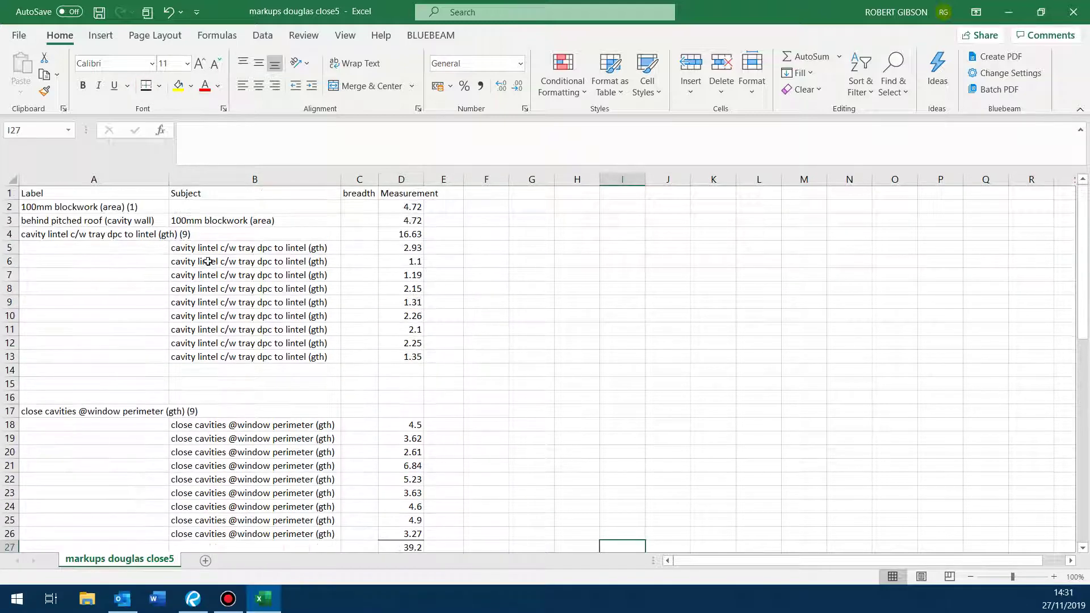
click(92, 234)
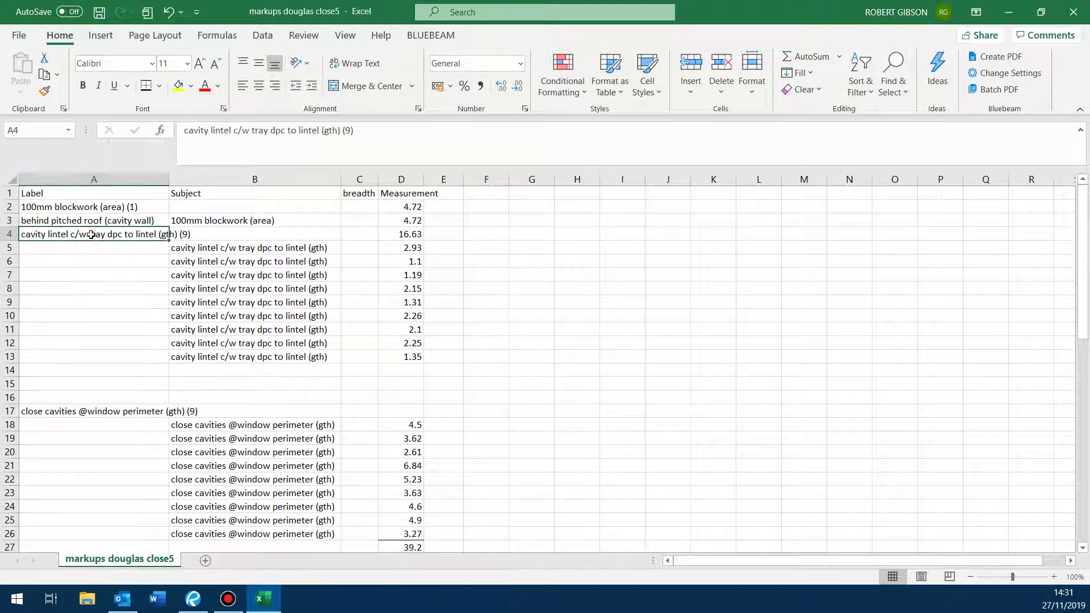
key(shift+space)
key(ctrl+plus)
key(ctrl+plus)
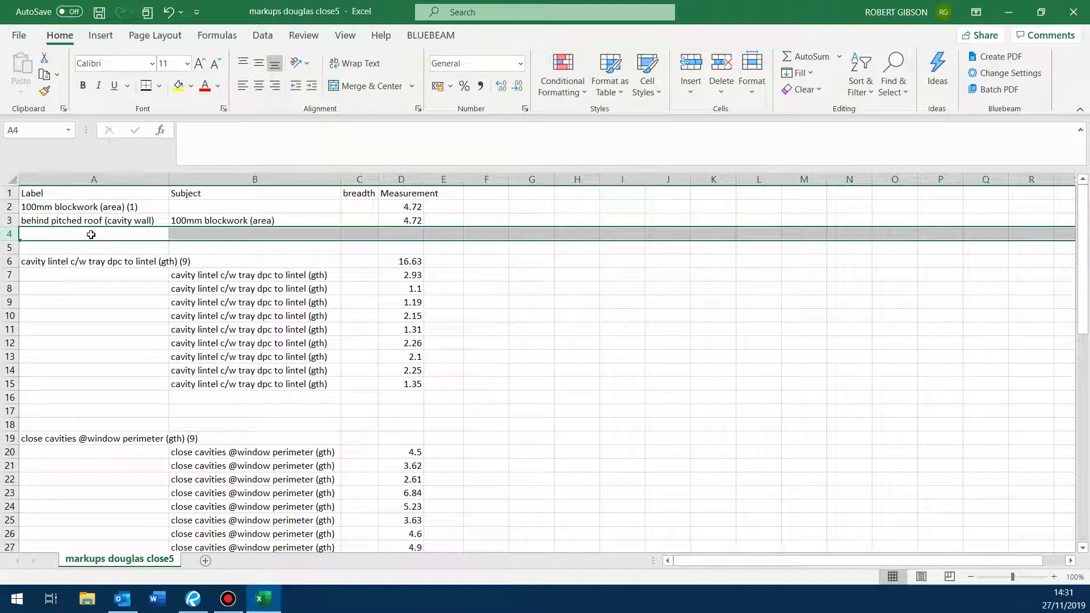
- Move the cavity lintel total down to D16 below its items and give it a top and thick bottom border
click(397, 263)
drag(389, 270, 380, 404)
click(146, 85)
- Insert three blank rows between the column headings and the 100mm blockwork (area) heading row
click(159, 207)
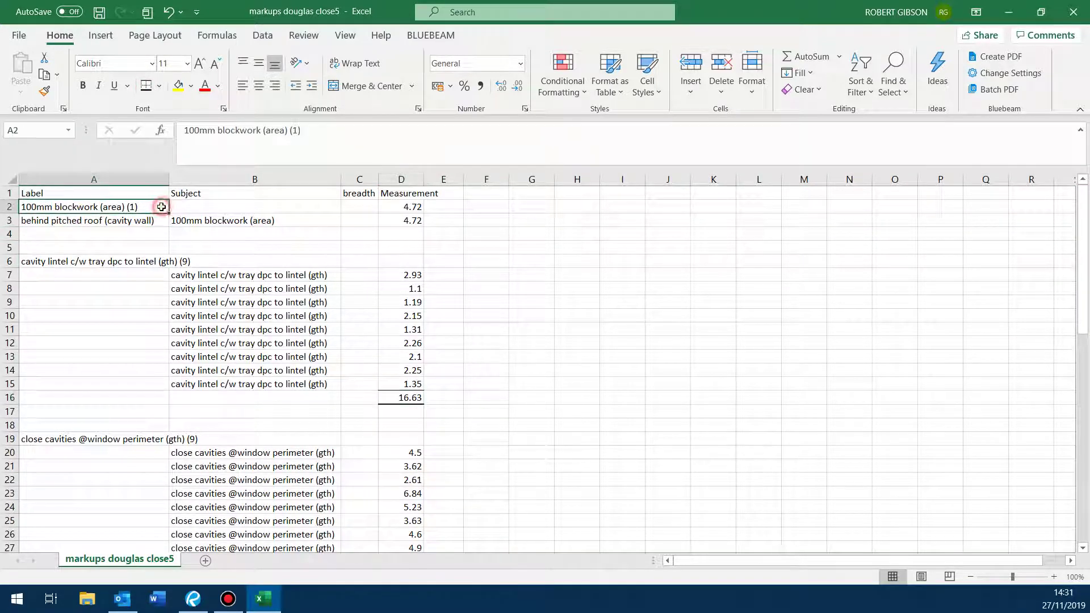
key(shift+space)
key(ctrl+plus)
key(ctrl+plus)
key(ctrl+plus)
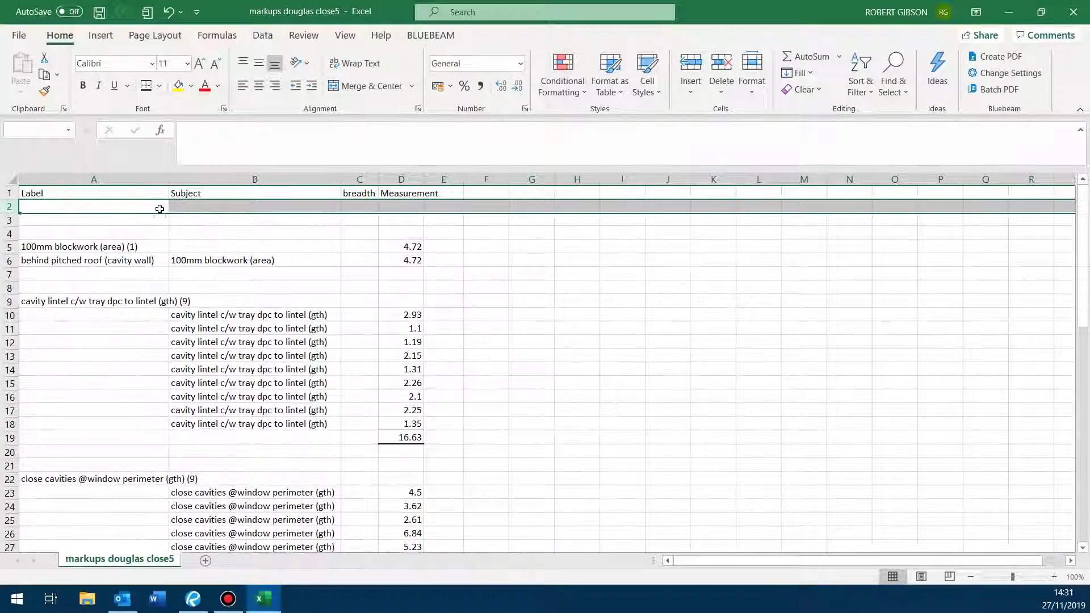
- Clear the duplicate 100mm blockwork total in D5, give D6 a top and thick bottom border, and check the groups below
click(411, 248)
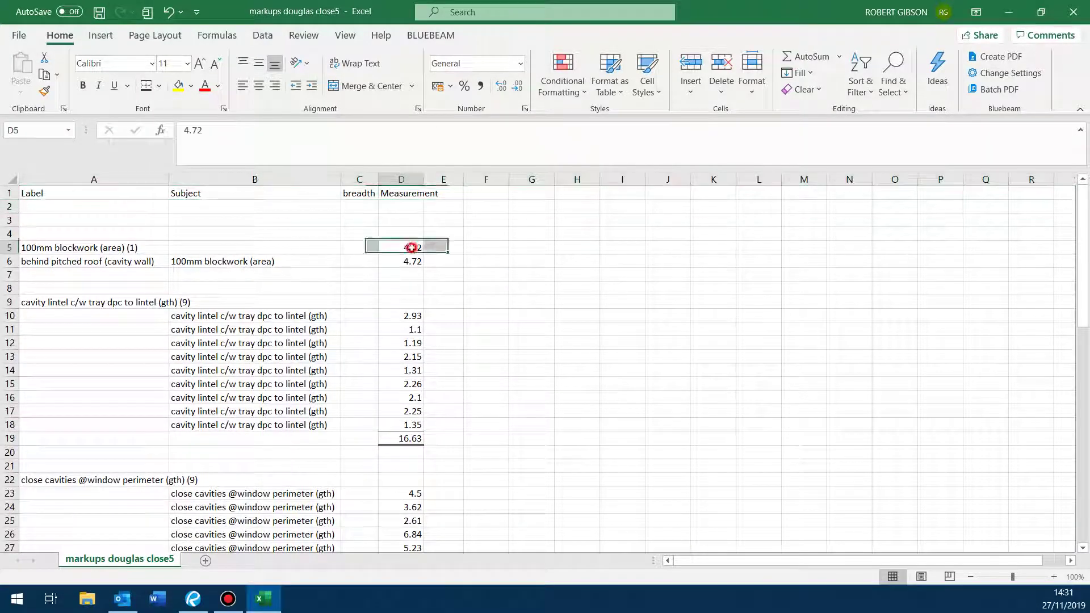
key(Delete)
click(411, 261)
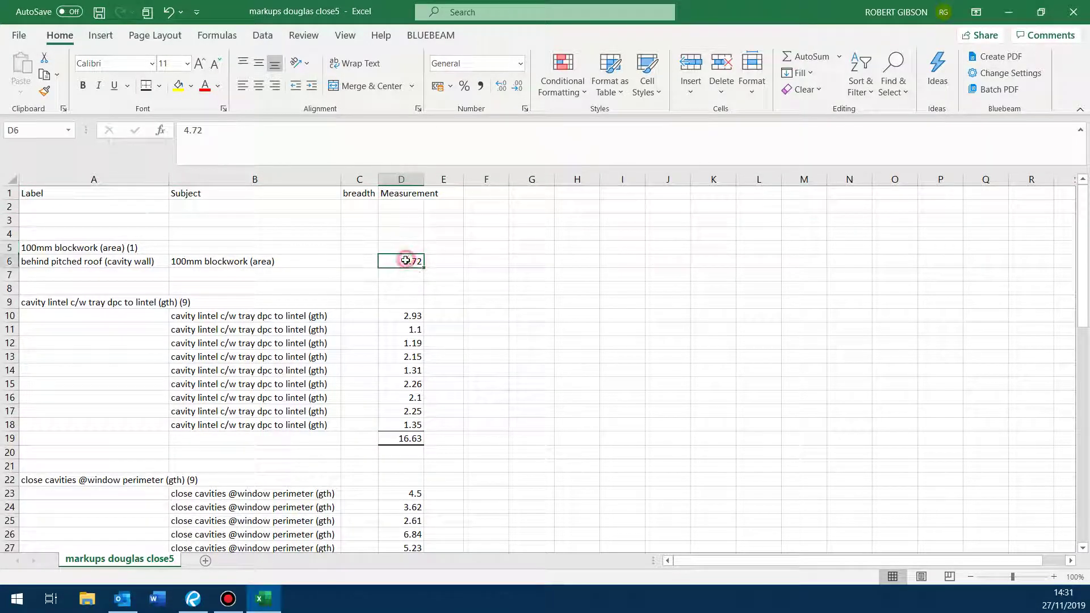
click(146, 87)
click(580, 344)
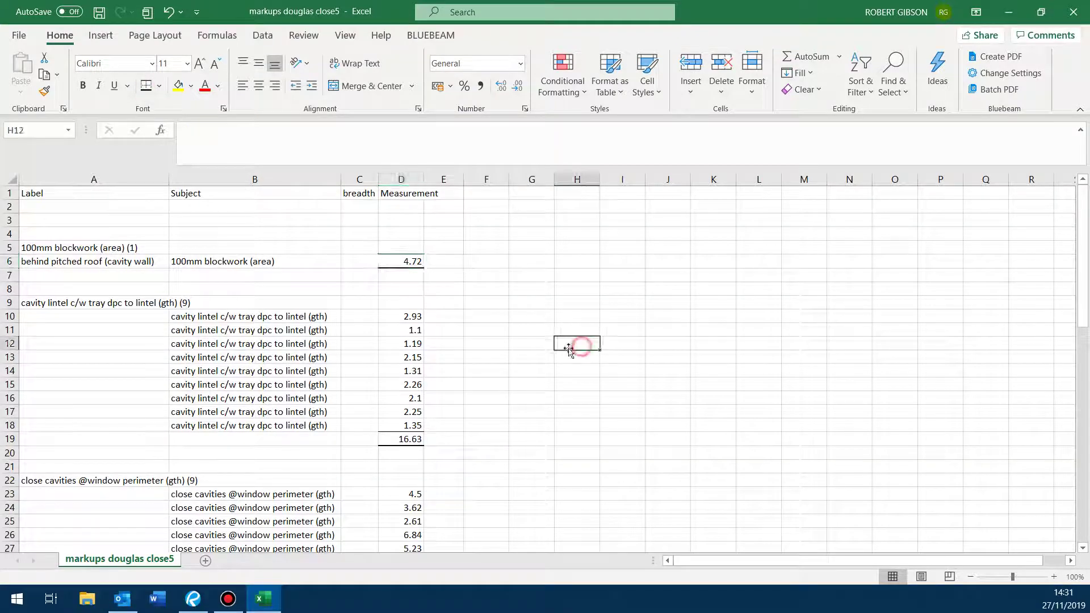
scroll(533, 351, down, 12)
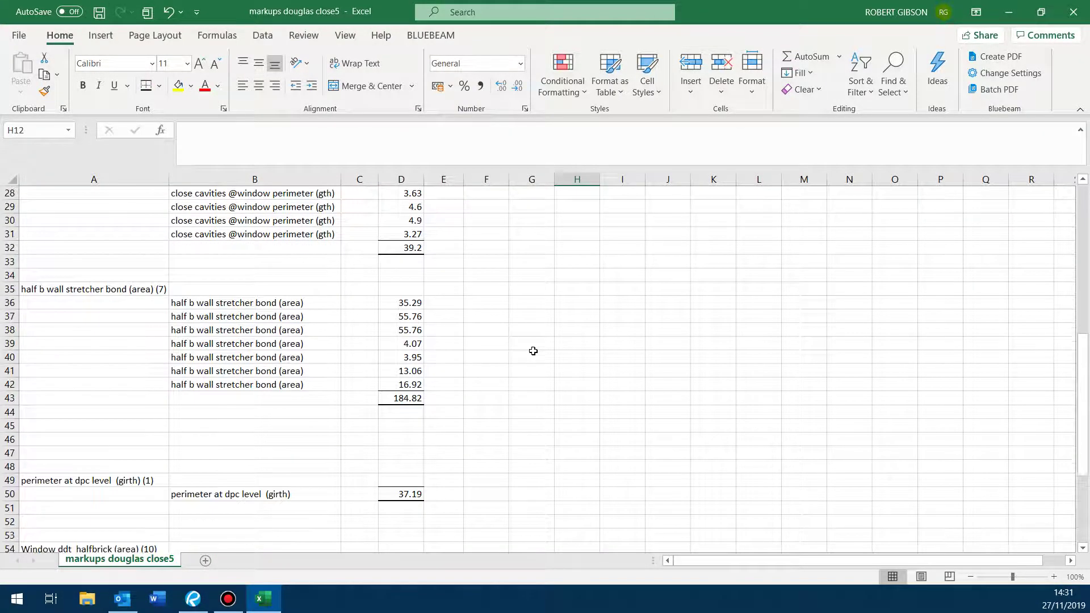
- Format the Window ddt halfbrick (area) item rows A55:D64 in red italic text
scroll(532, 351, down, 2)
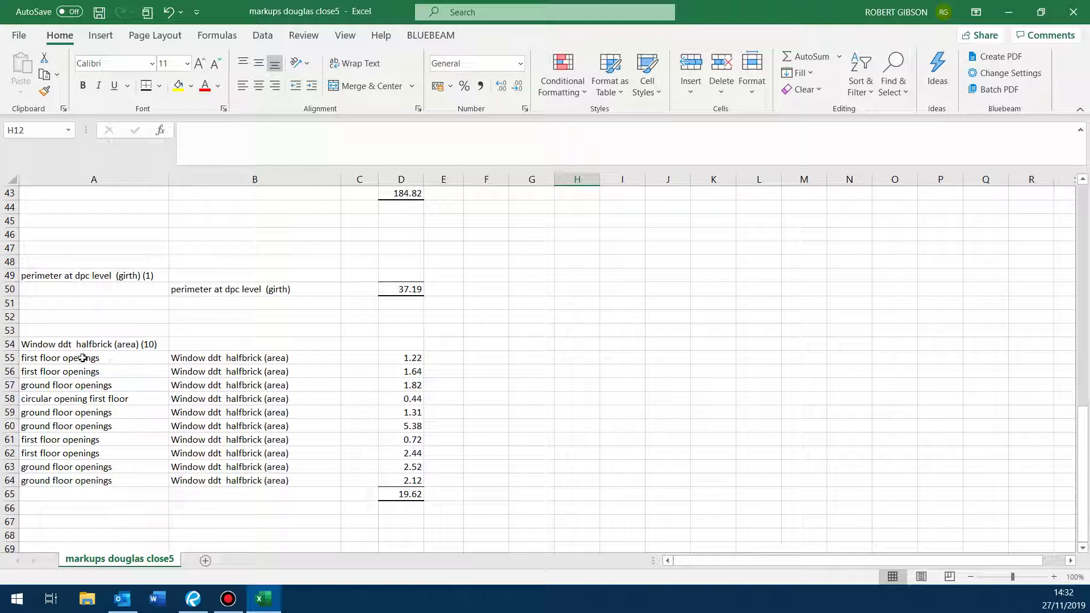
drag(81, 357, 384, 478)
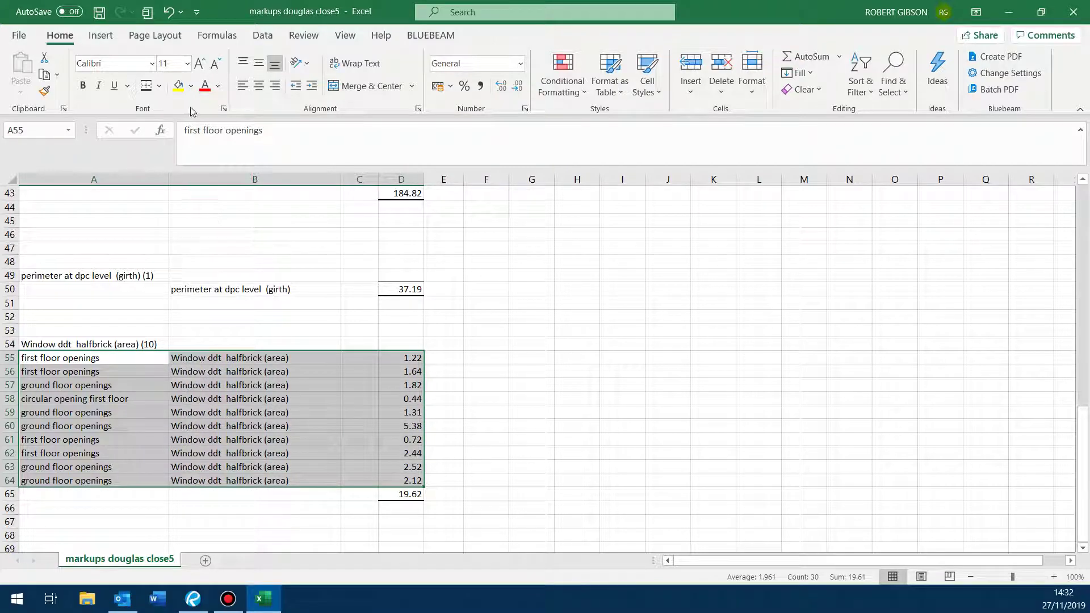
click(205, 86)
click(98, 86)
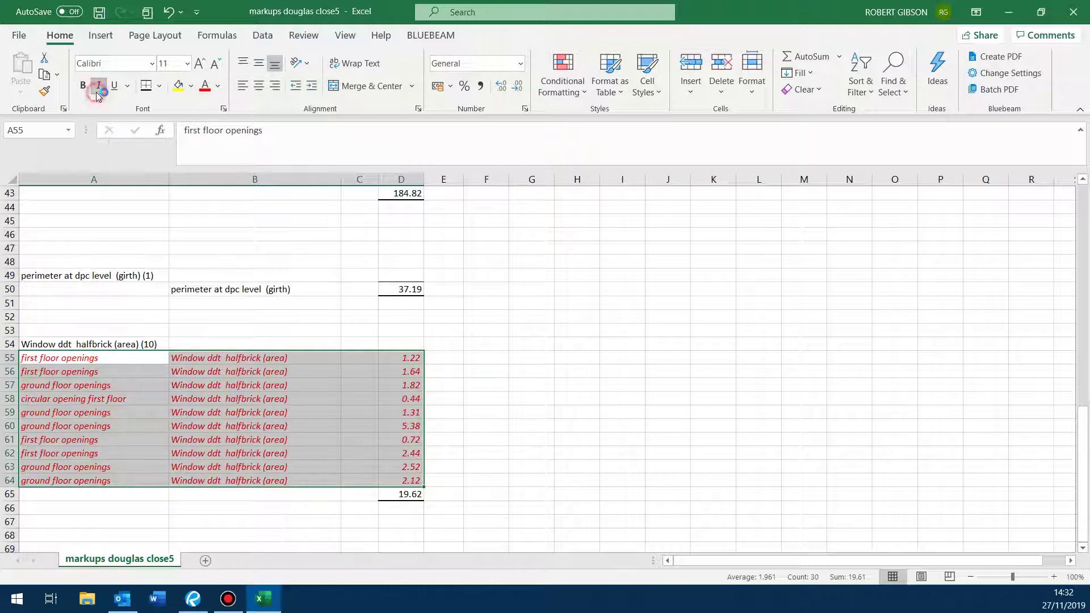
click(573, 362)
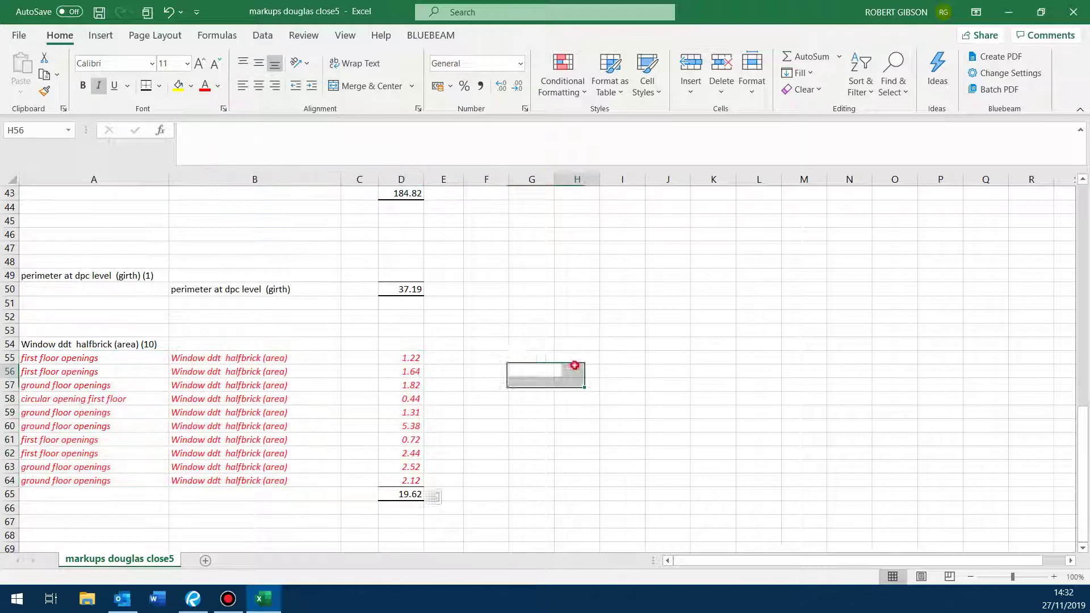
- Sort the Window ddt halfbrick rows A55:D64 in ascending order by their opening description
click(107, 359)
drag(106, 359, 404, 477)
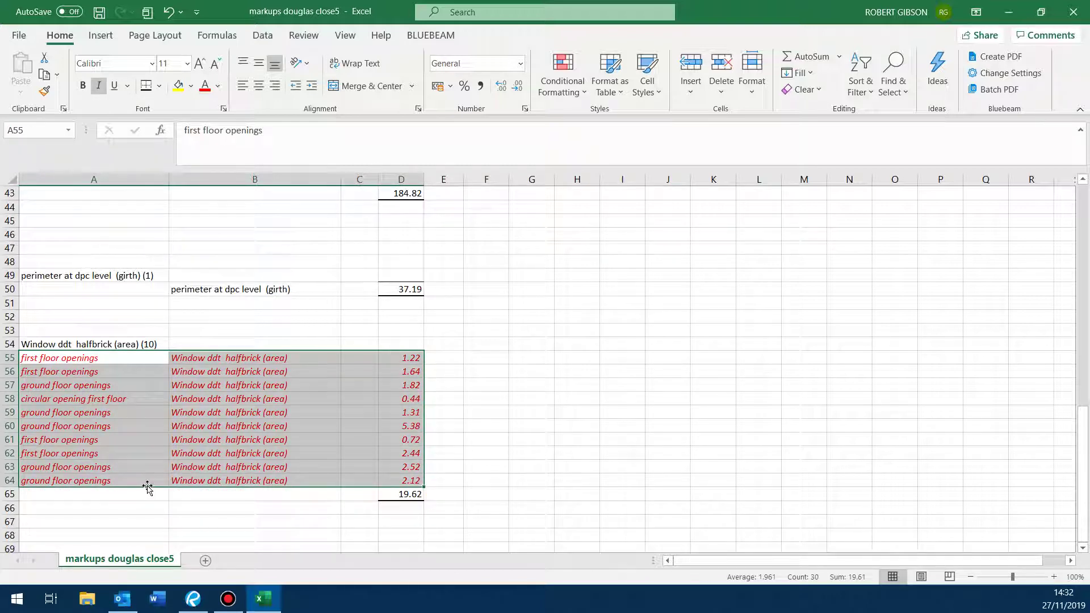
click(262, 38)
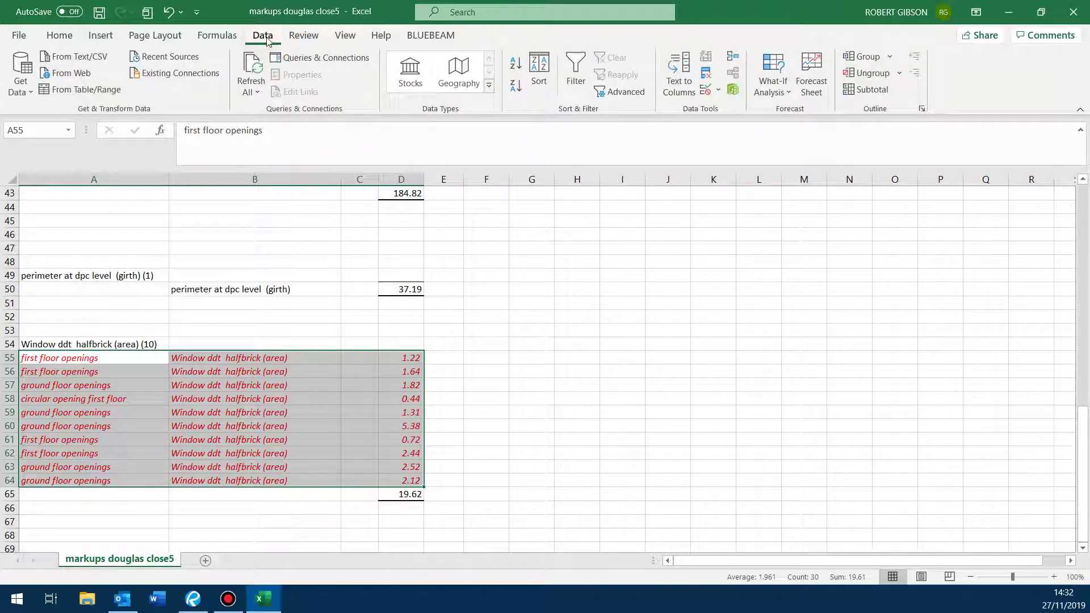
click(515, 63)
click(574, 263)
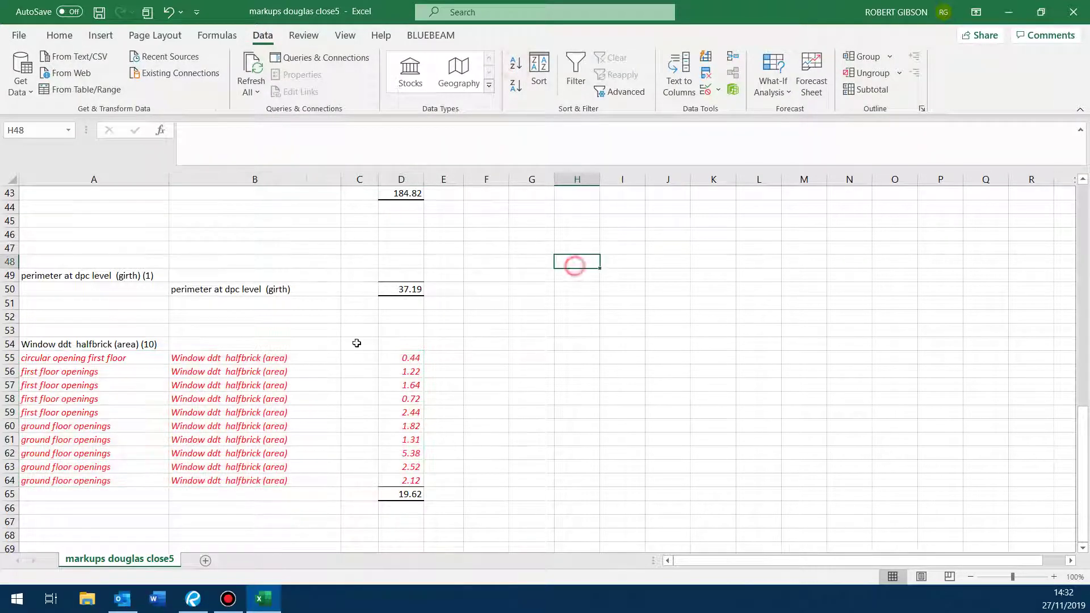
- Insert a blank row above the circular opening, the first of the first floor openings and the first of the ground floor openings
click(143, 359)
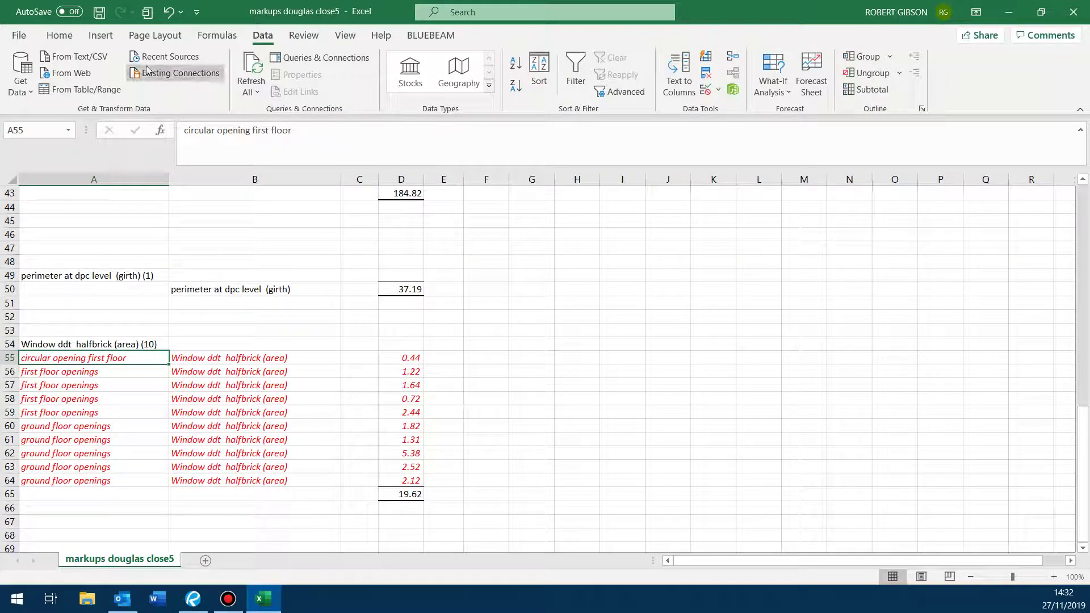
click(59, 35)
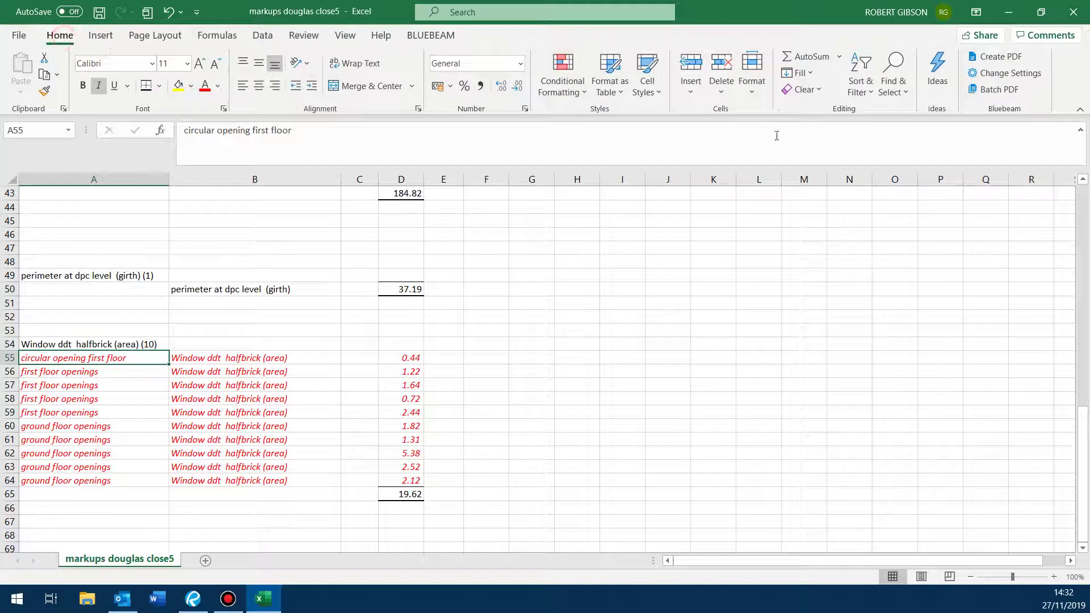
click(684, 91)
click(732, 136)
click(145, 384)
click(687, 92)
click(724, 135)
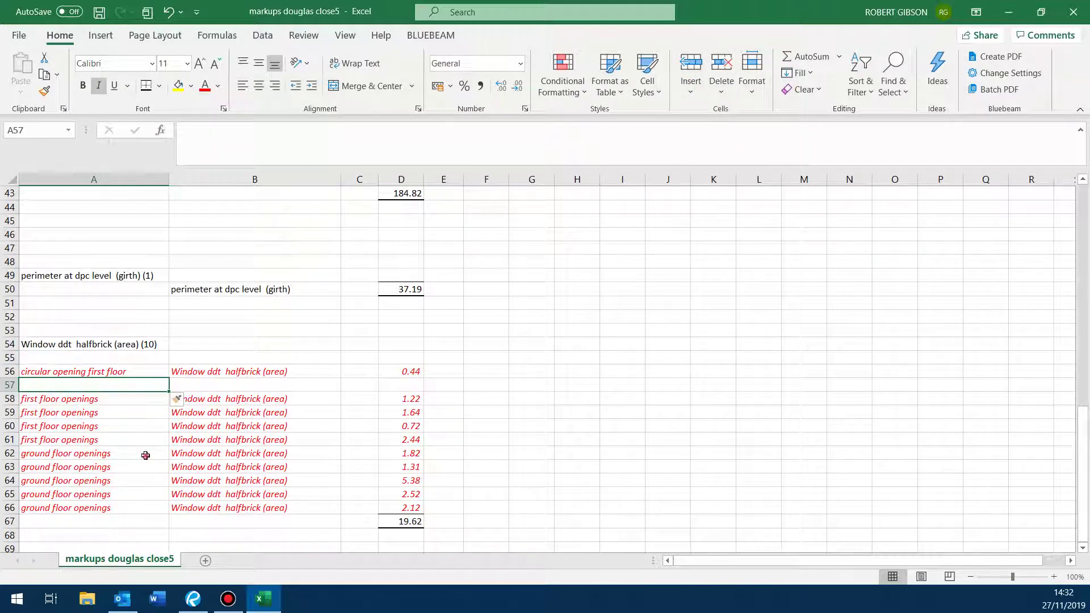
click(145, 454)
click(690, 92)
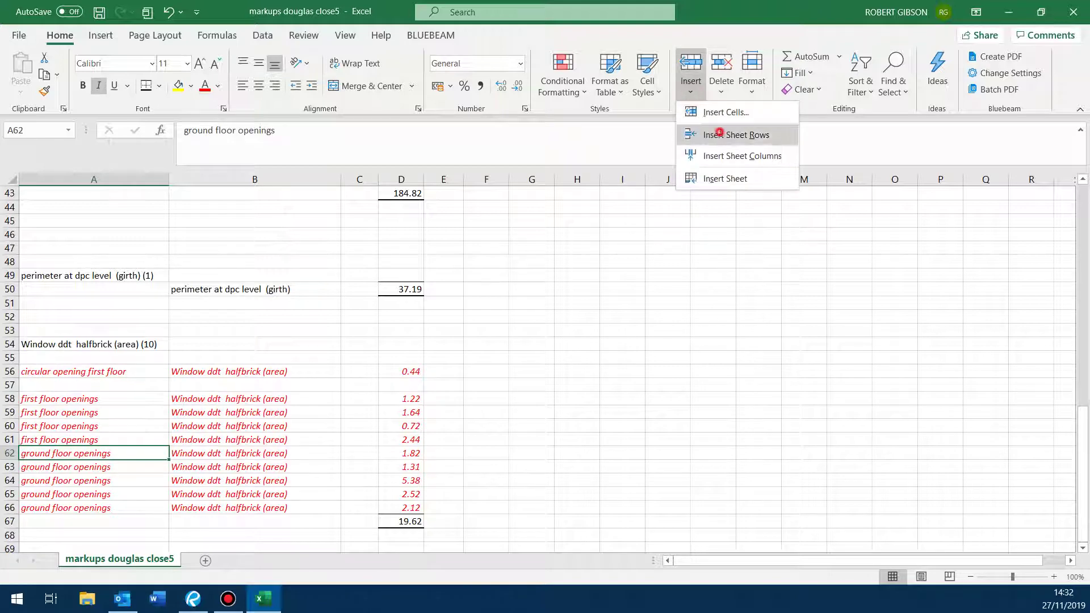
click(716, 135)
- Move the Window ddt halfbrick total down to D73, clear of its item rows
scroll(487, 323, down, 3)
click(400, 413)
drag(401, 417, 400, 489)
scroll(493, 394, up, 1)
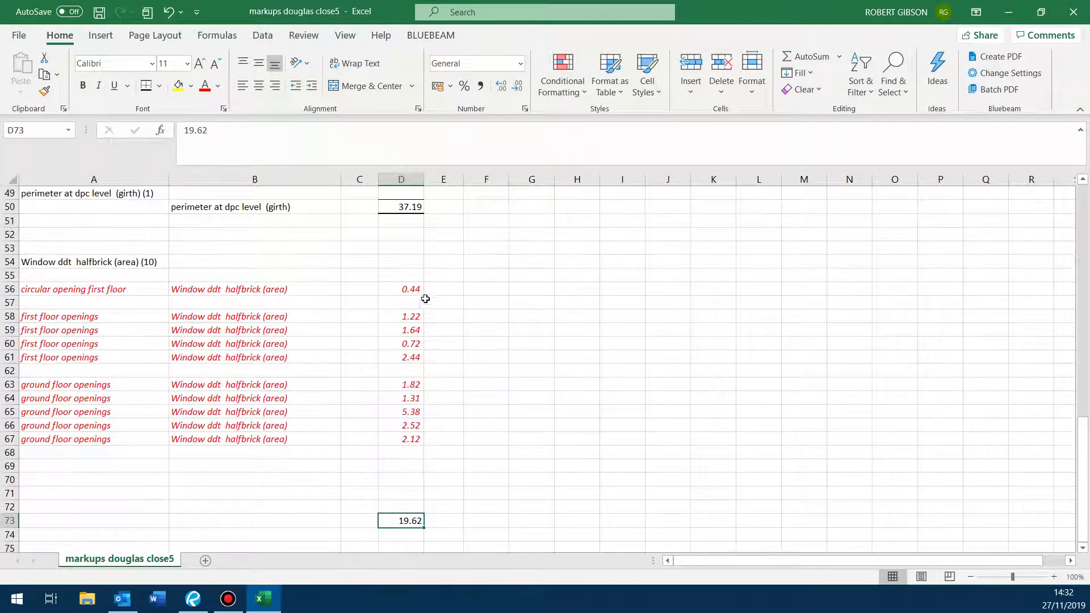
- Sum the first floor opening areas D58:D61 in D62 and give it a top and thick bottom border
drag(407, 315, 415, 369)
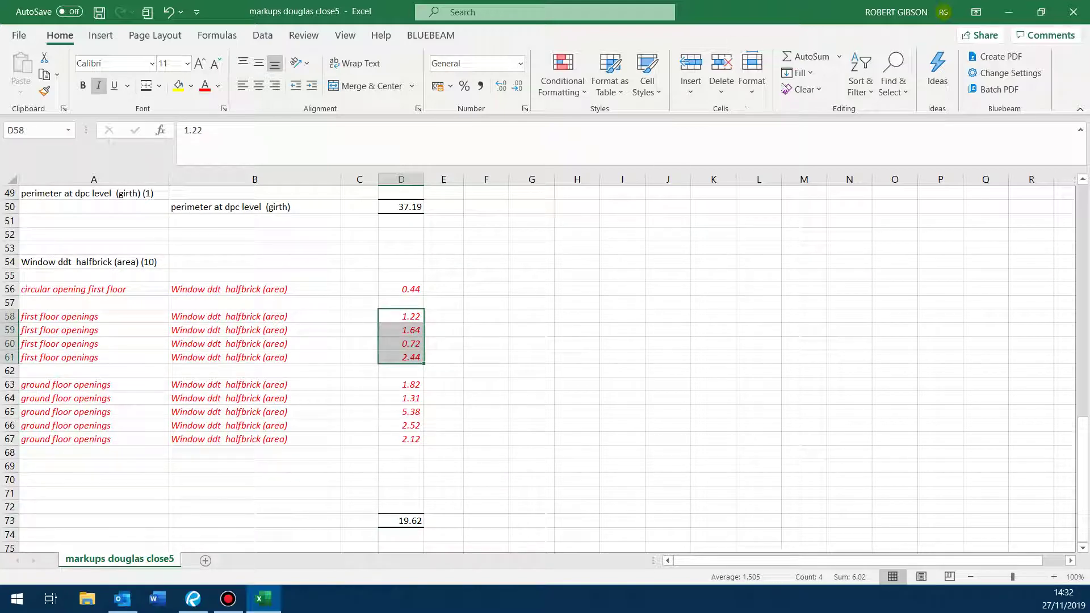
click(795, 56)
click(405, 372)
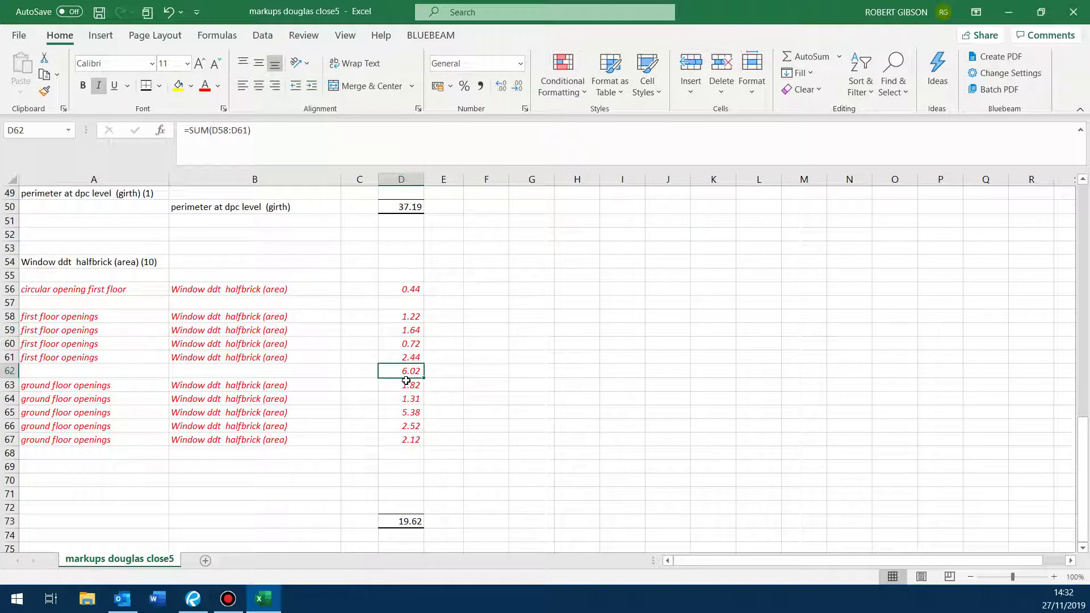
- Sum the ground floor opening areas D63:D67 in D68 and give it a top and thick bottom border
drag(406, 383, 409, 440)
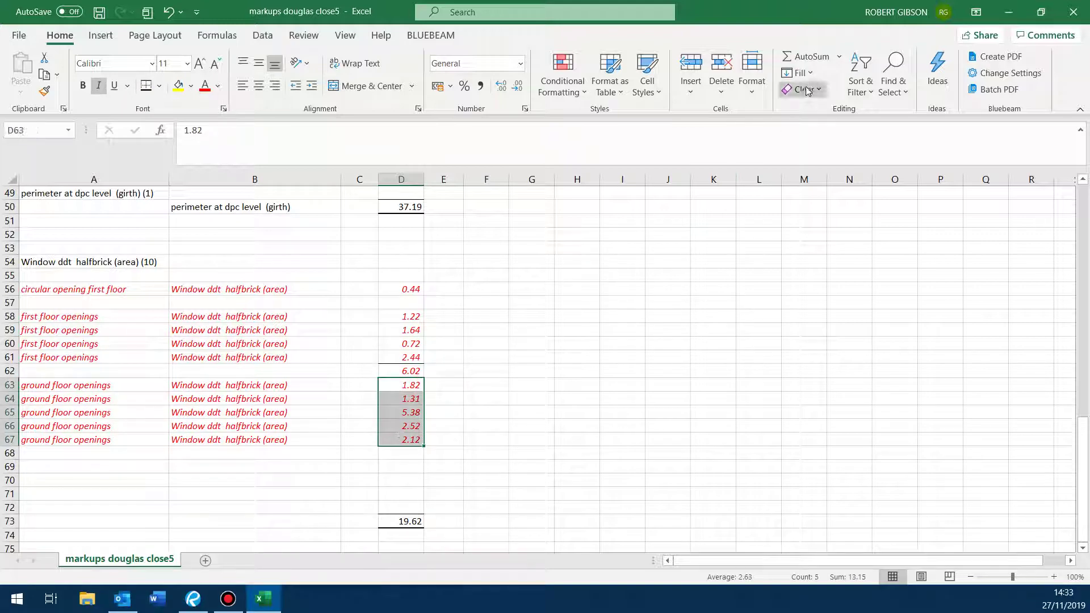
click(811, 58)
click(404, 452)
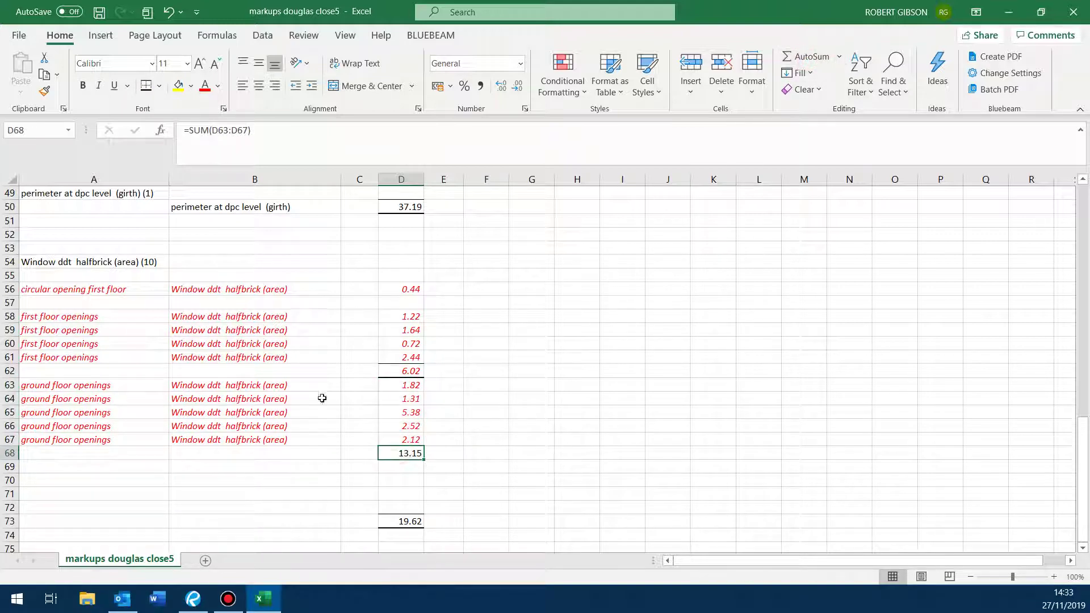
click(146, 85)
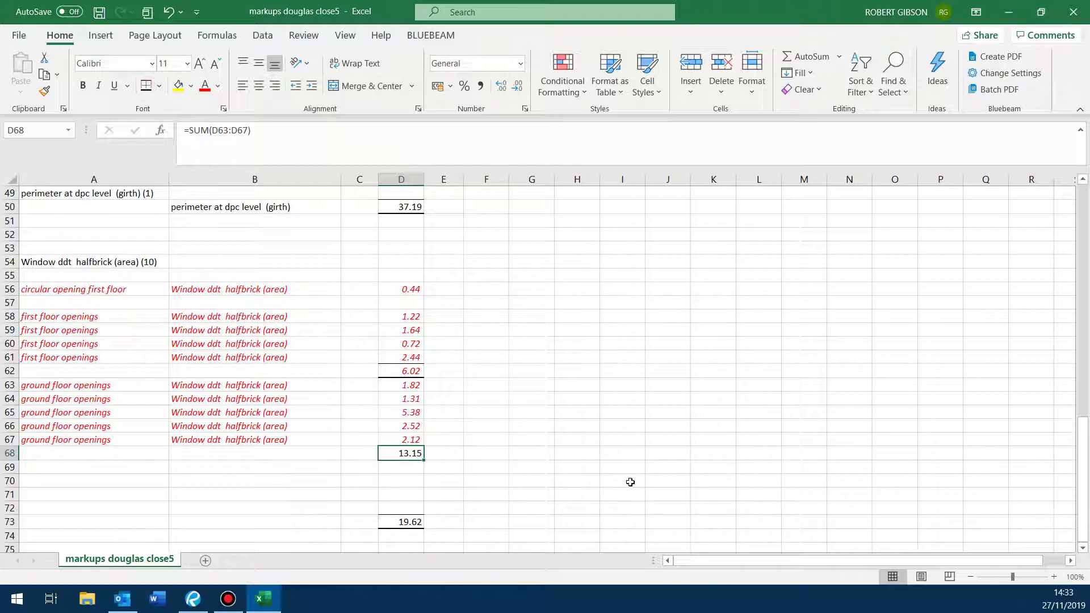
click(606, 465)
- Enter the labels splash, traydamp and u/floor vents in B51:B53 below the perimeter at dpc level item
scroll(604, 478, up, 2)
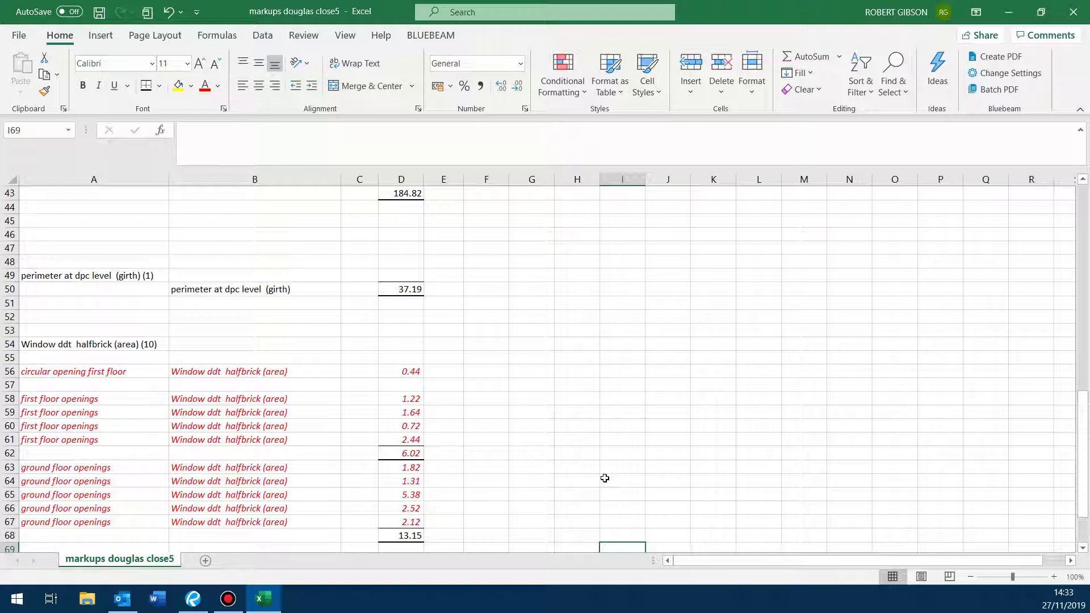
scroll(604, 478, up, 2)
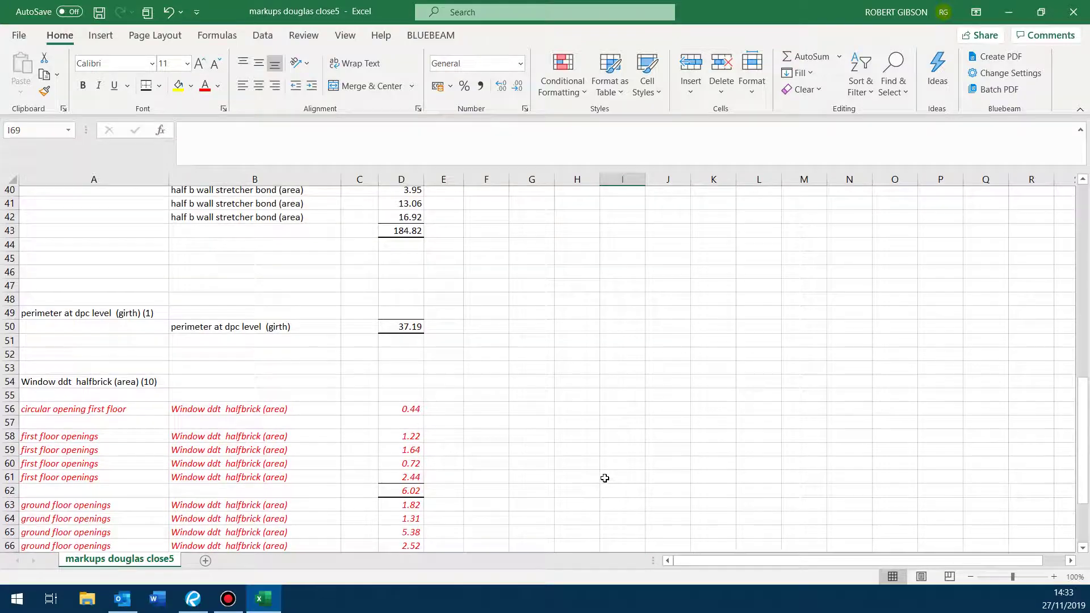
click(319, 385)
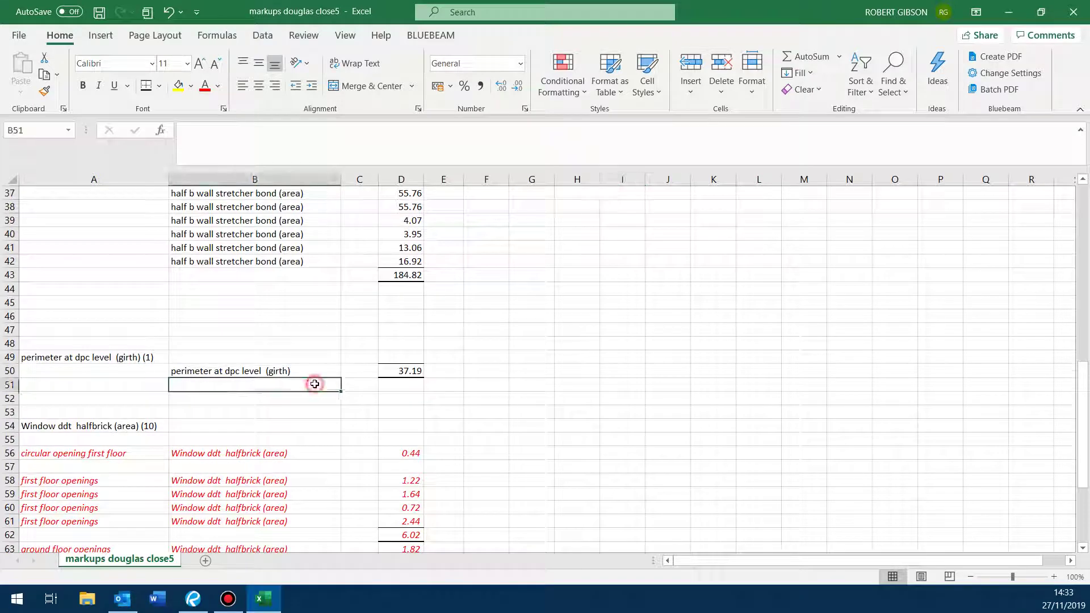
text(splash)
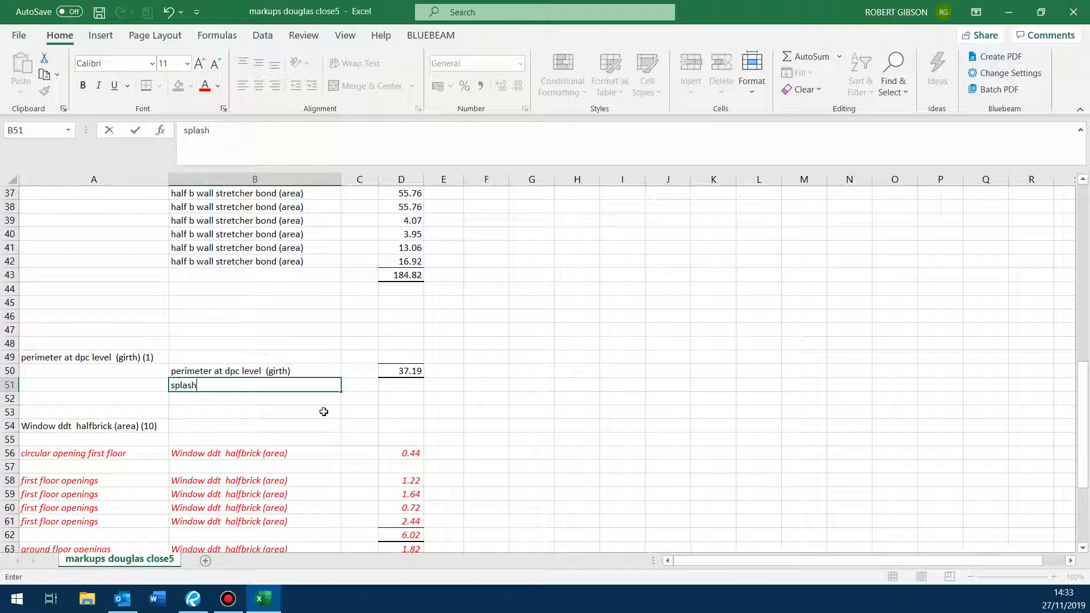
key(Return)
text(traydamp)
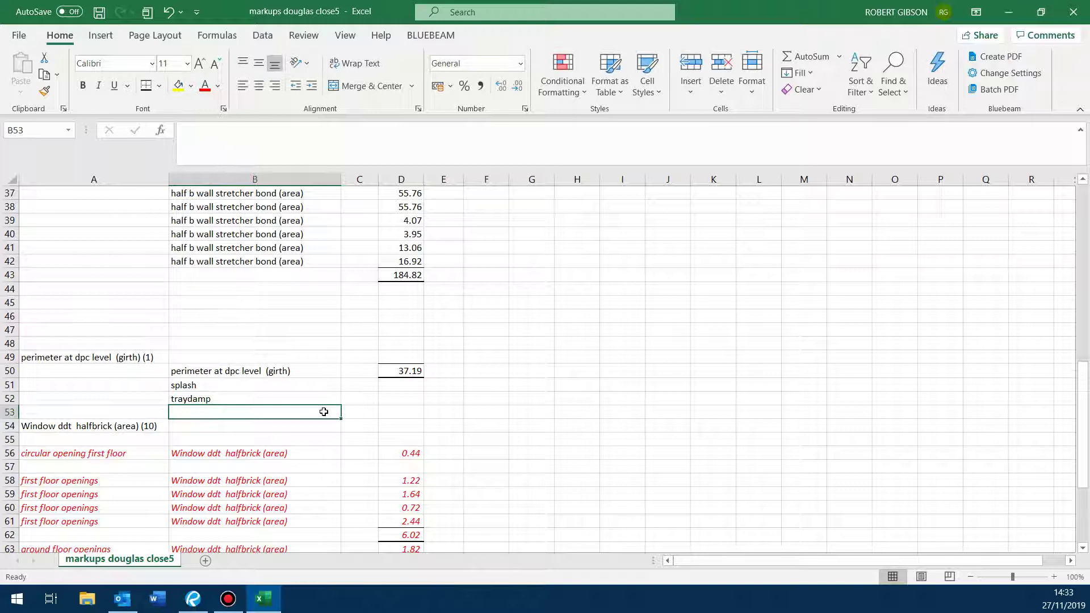
text(u/floor vwen)
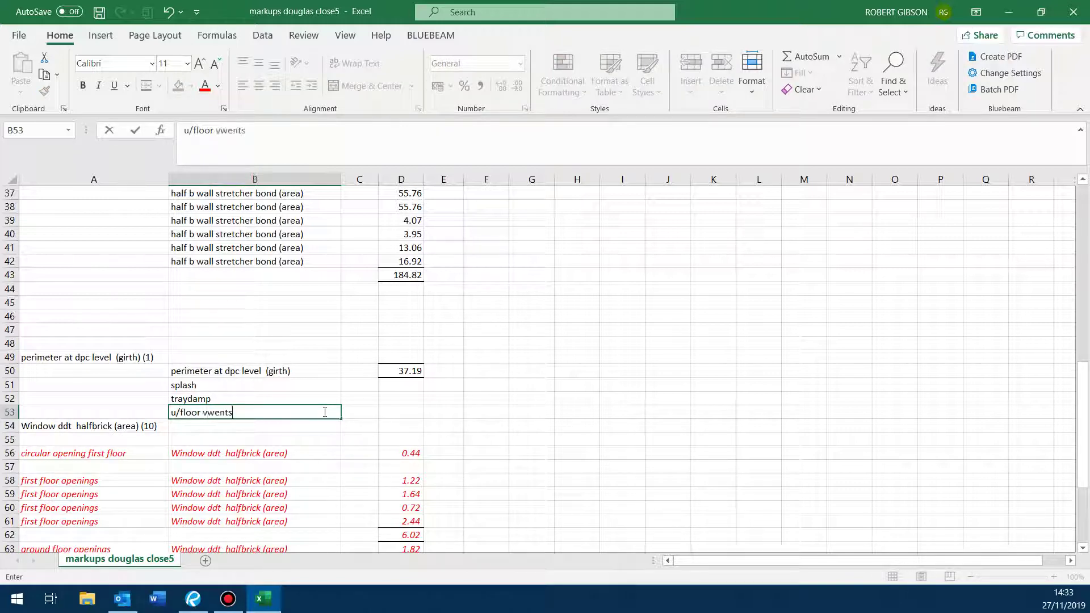
text(ts)
click(207, 413)
key(Delete)
click(536, 437)
- Insert two blank rows above the Window ddt halfbrick (area) heading row
click(300, 427)
key(shift+space)
key(ctrl+shift+plus)
key(ctrl+shift+plus)
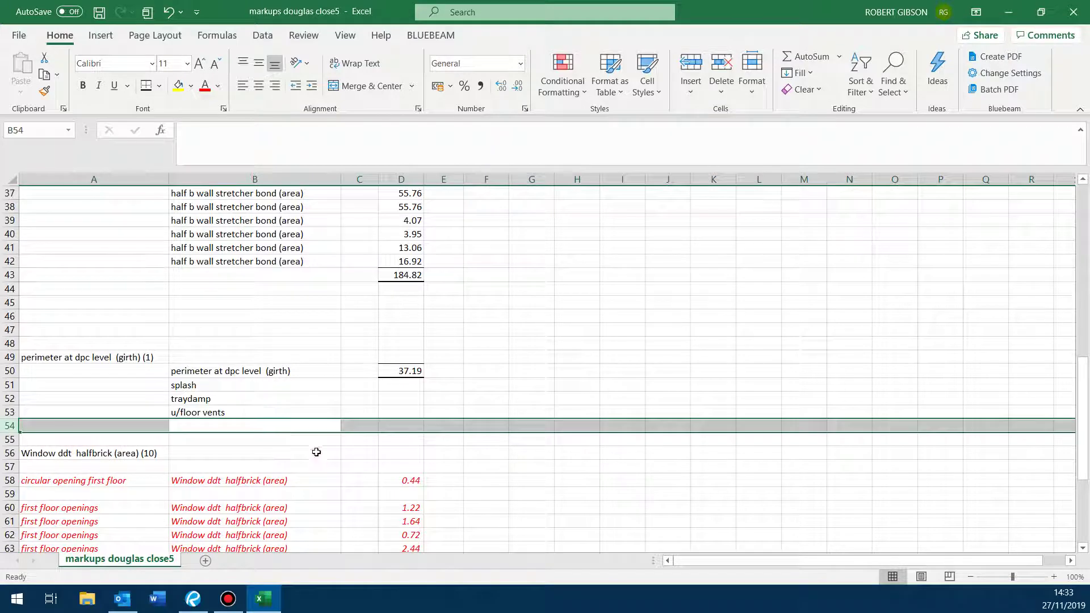
- Enter 0.3 for splash, 0.45 for traydamp and 2.25 for u/floor vents in C51:C53
click(363, 385)
text(.3)
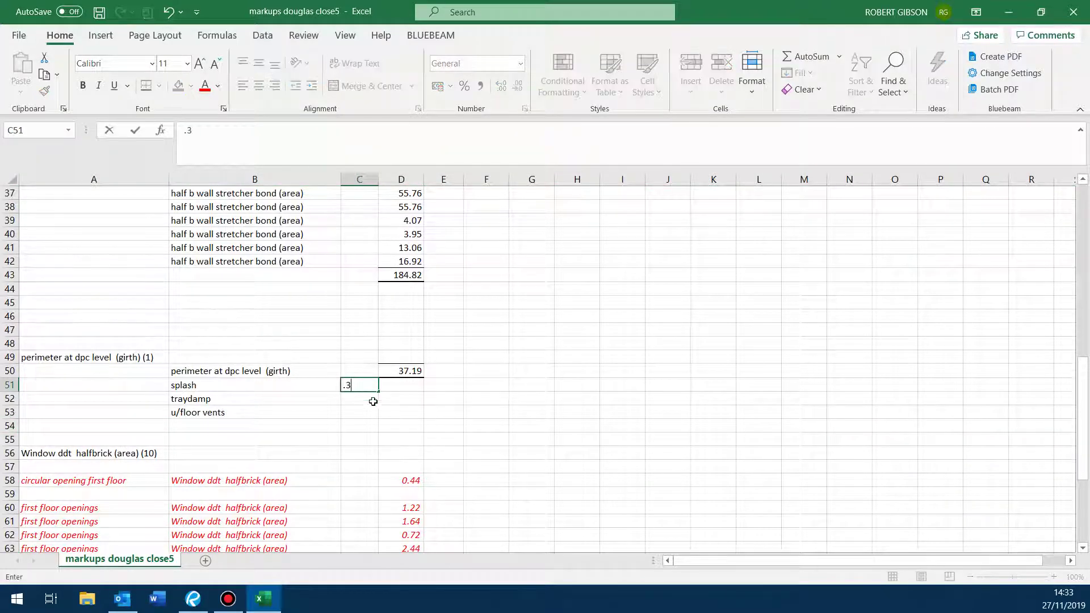
click(362, 400)
text(.45)
click(369, 412)
text(2.25)
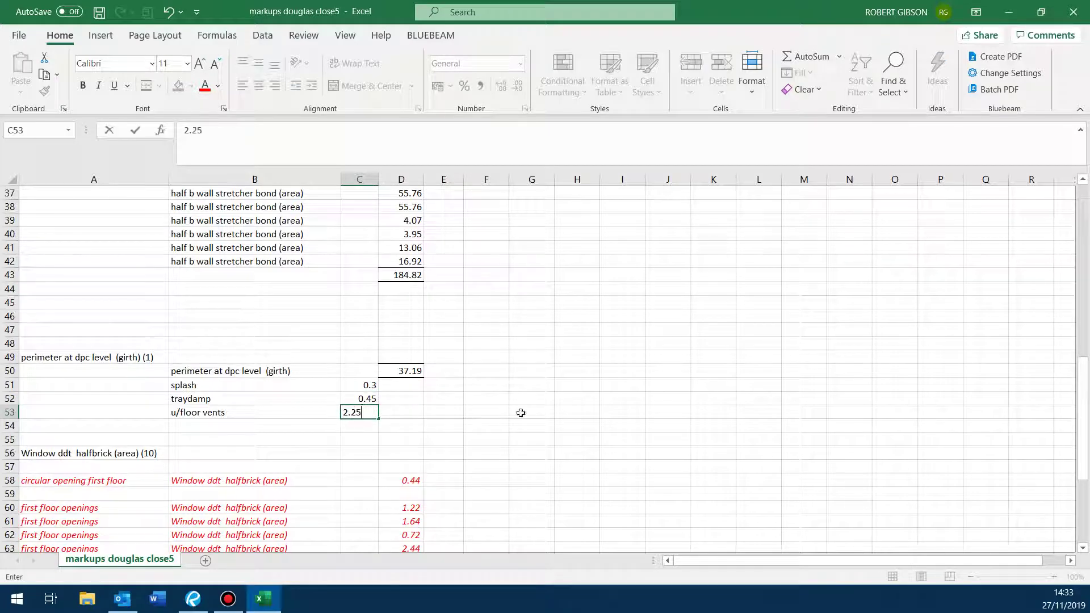
click(574, 403)
- Enter the label ddt in C44, beneath the half b wall stretcher bond total row
scroll(573, 404, up, 4)
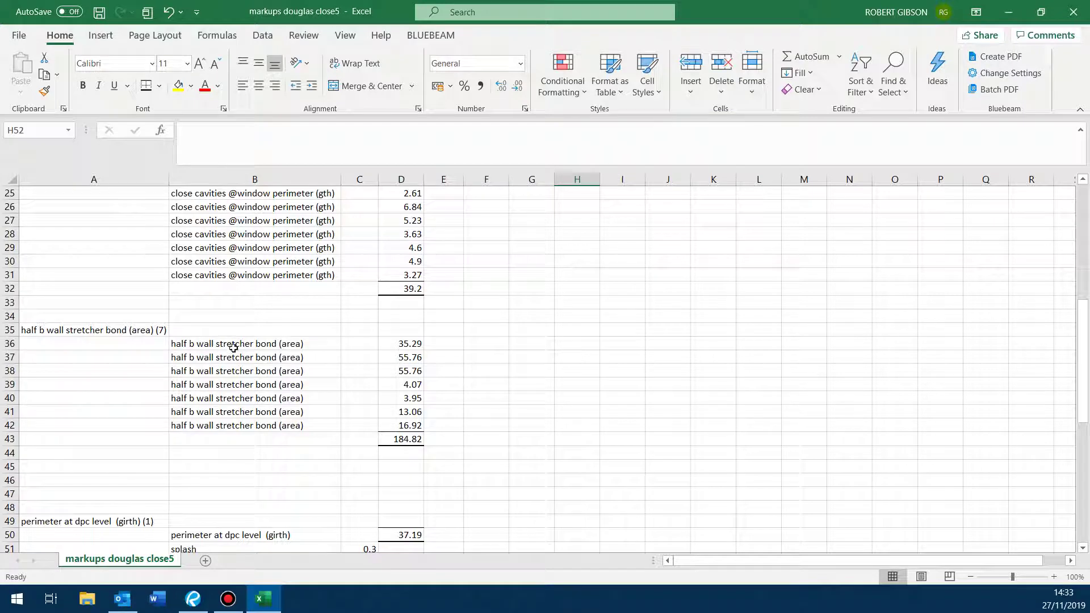
drag(224, 341, 216, 423)
key(ctrl+c)
click(572, 417)
click(409, 441)
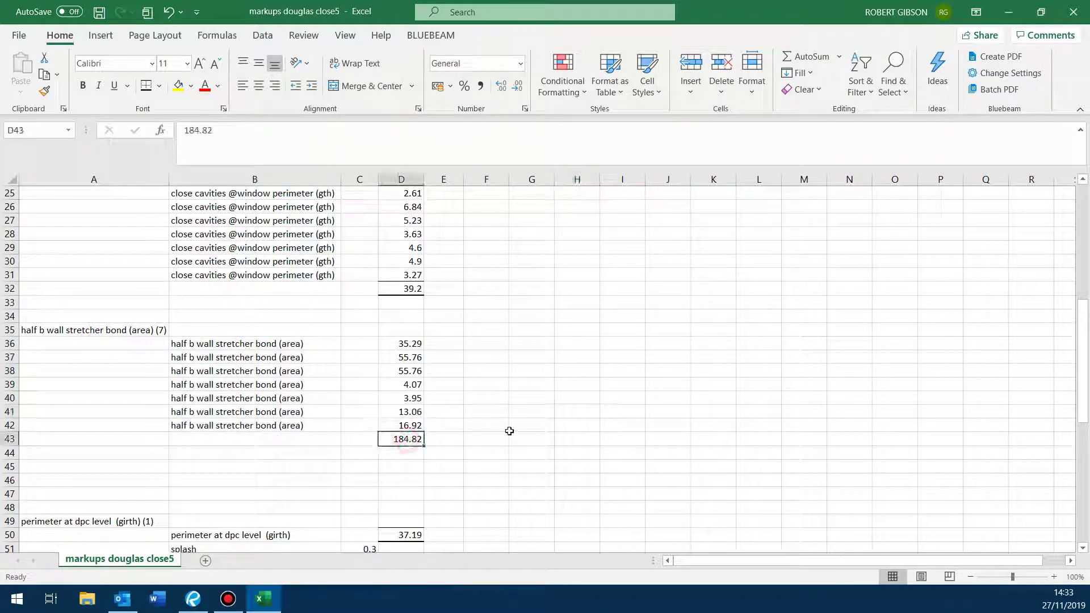
click(366, 454)
text(ddt)
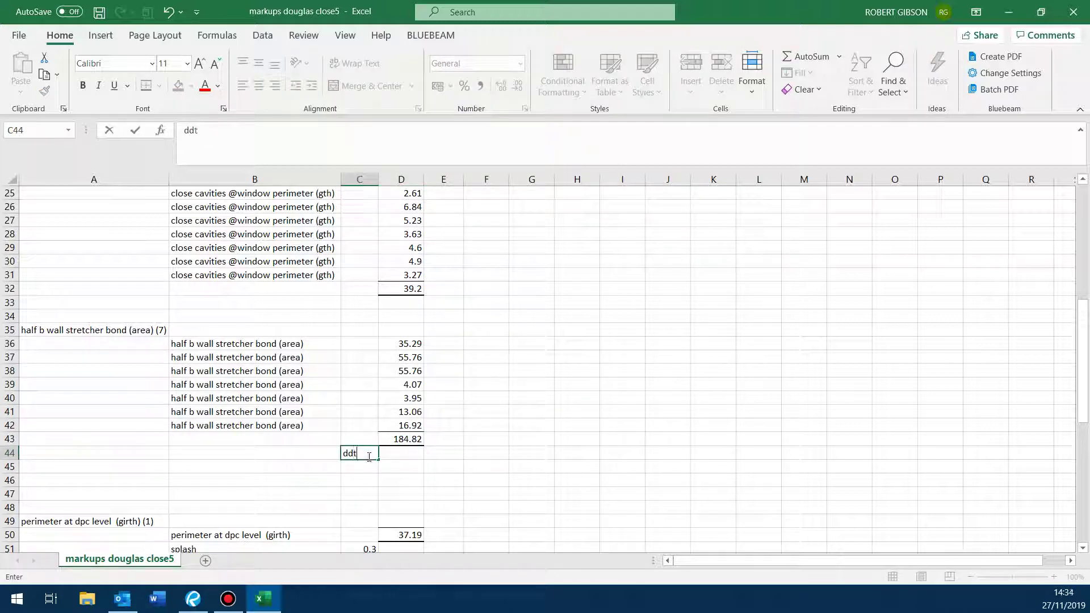
click(562, 425)
- Enter a SUM formula in D44 adding the window deduction amounts in D64, D58 and D70
click(412, 454)
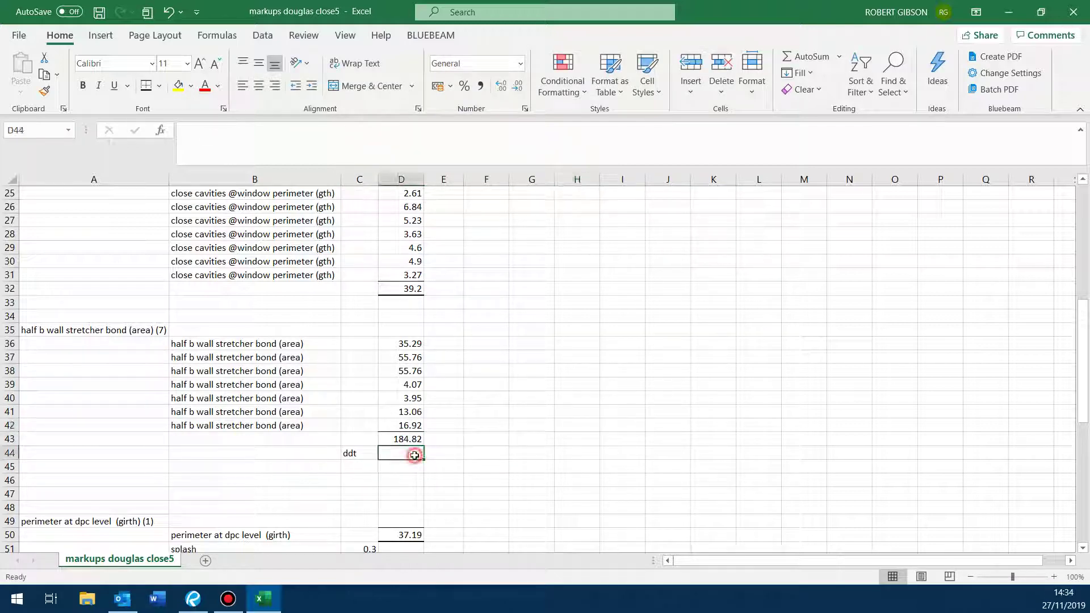
text(=sum()
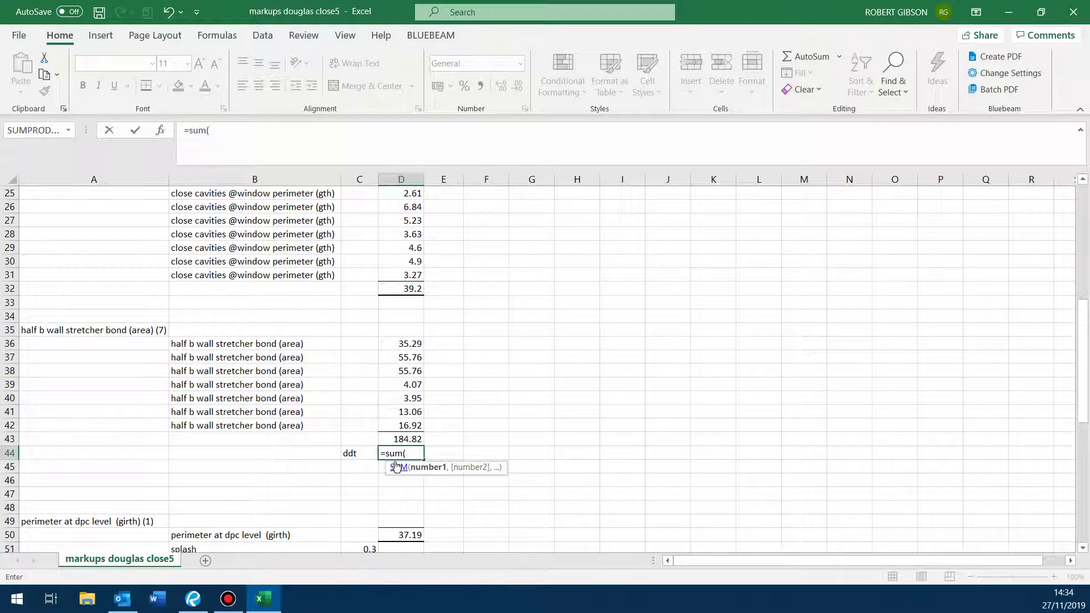
scroll(469, 426, down, 6)
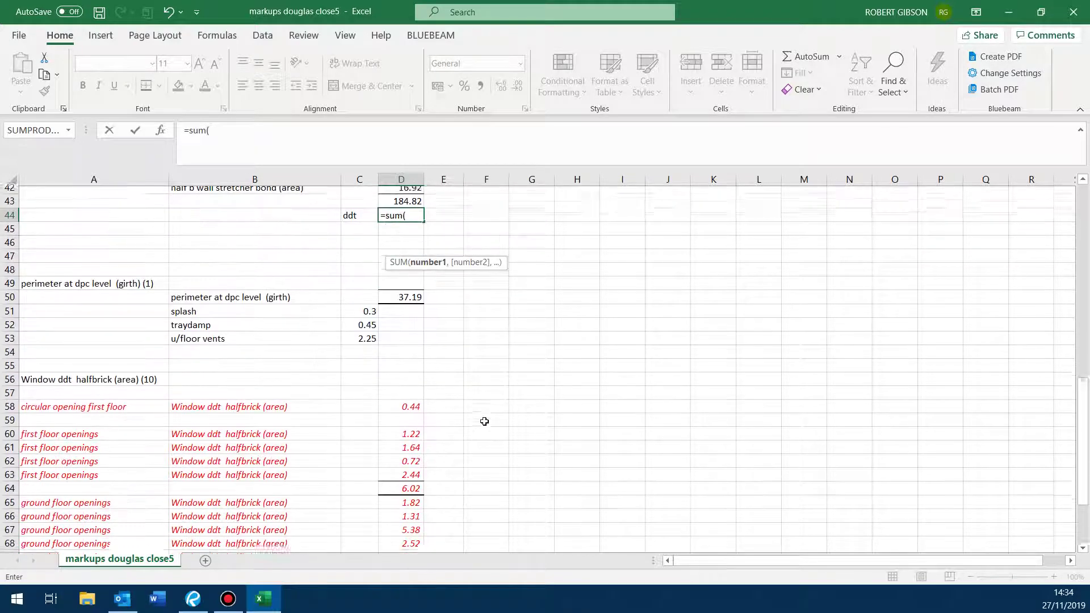
click(412, 480)
text(+)
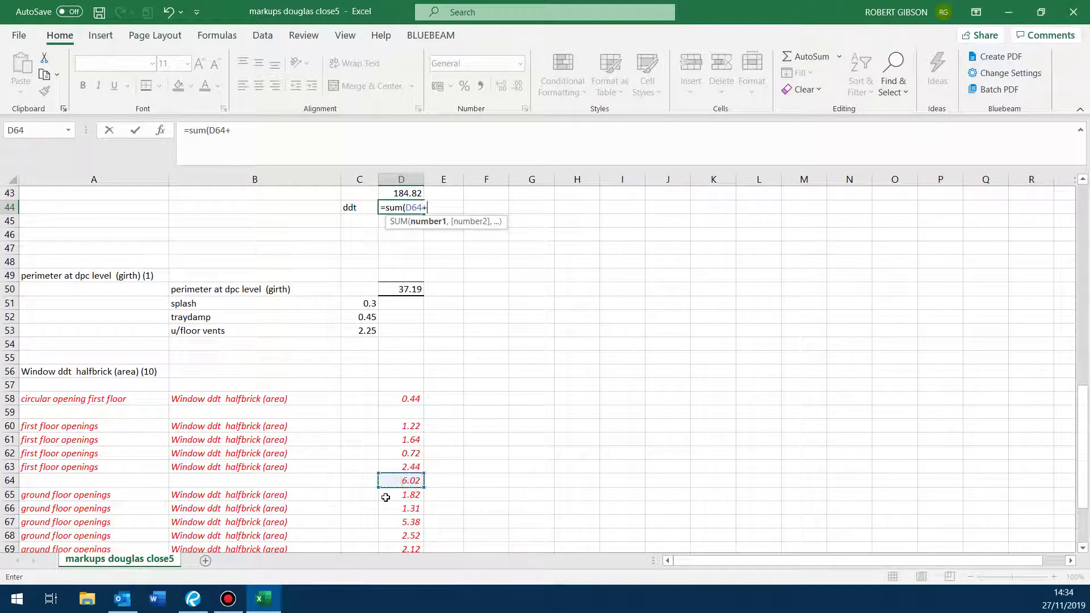
click(396, 400)
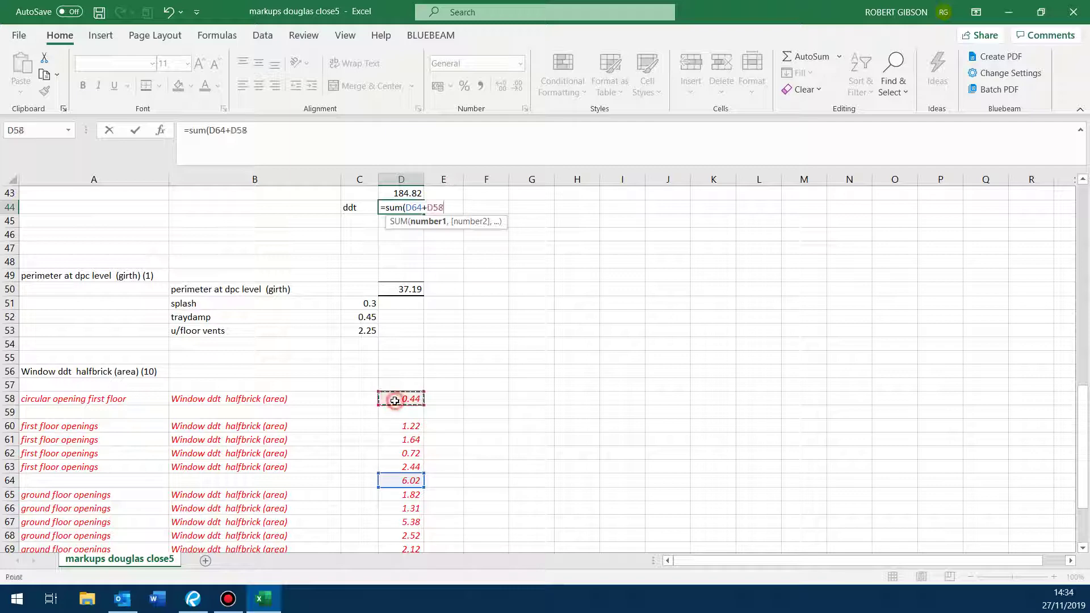
text(+)
scroll(394, 401, down, 2)
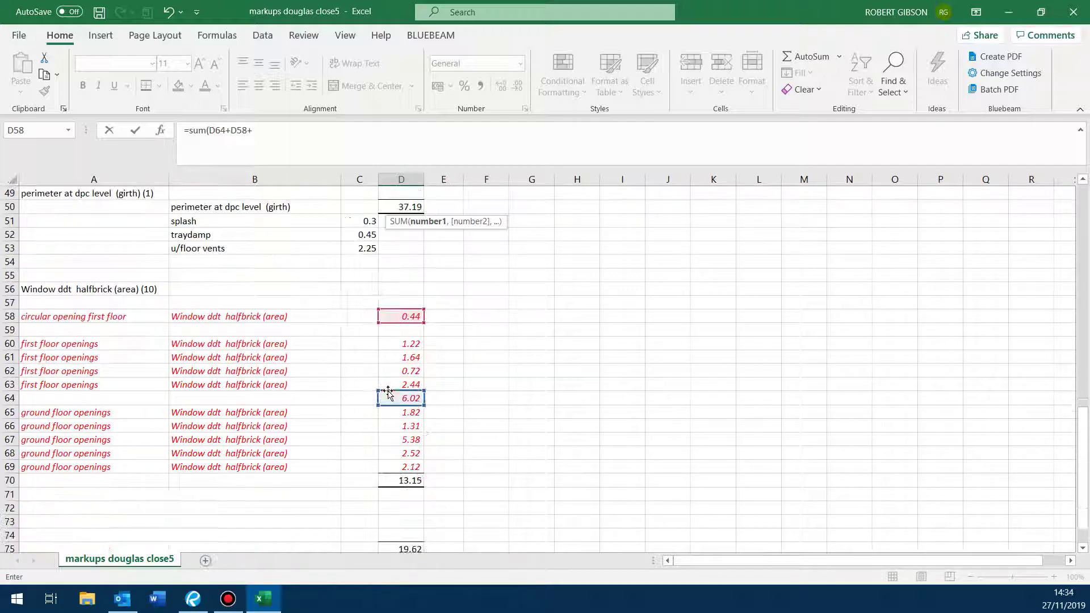
click(389, 482)
key(Return)
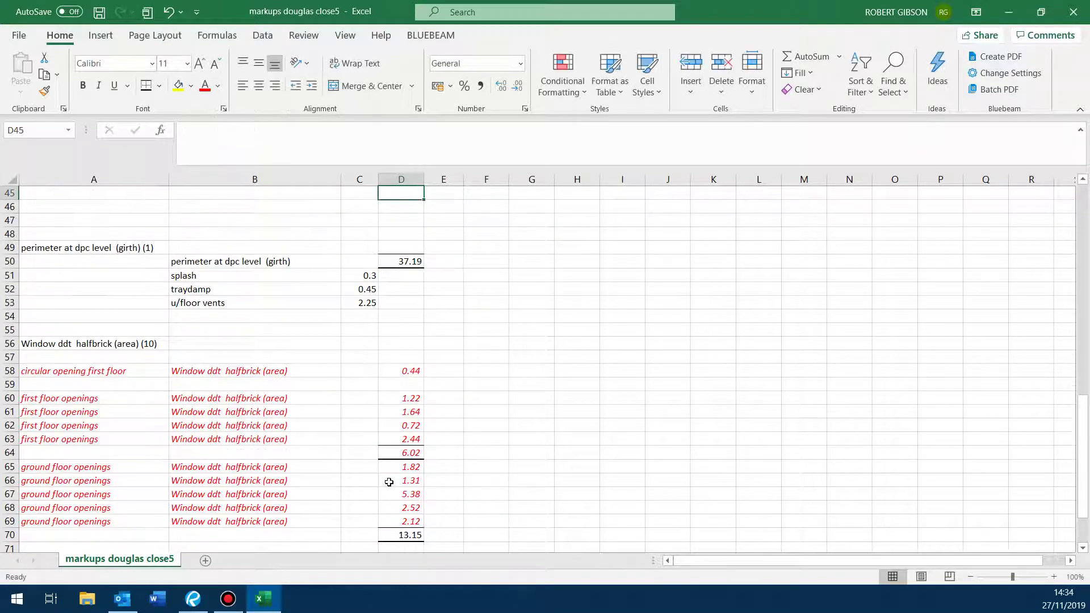
- Colour the ddt label and its deduction value in C44:D44 red
drag(361, 262, 392, 263)
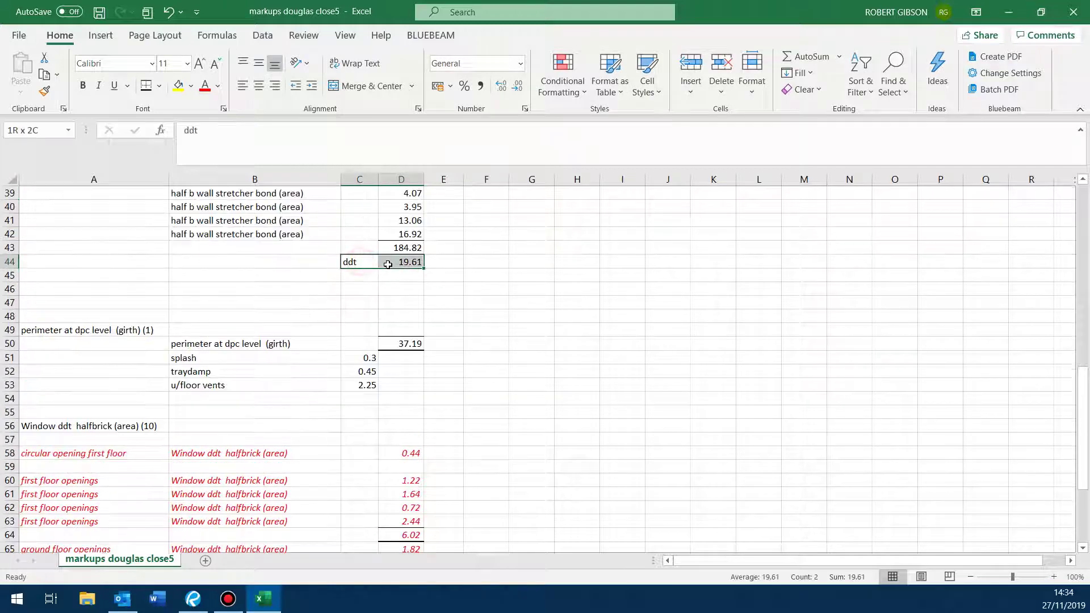
click(204, 85)
scroll(610, 379, up, 4)
click(573, 452)
scroll(474, 426, up, 2)
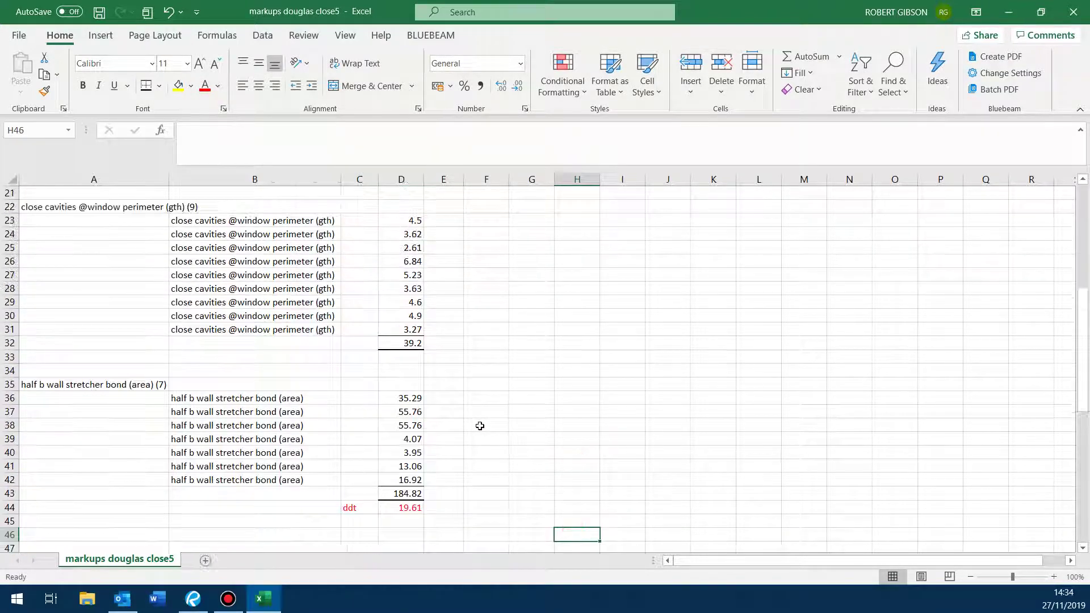
scroll(499, 431, down, 1)
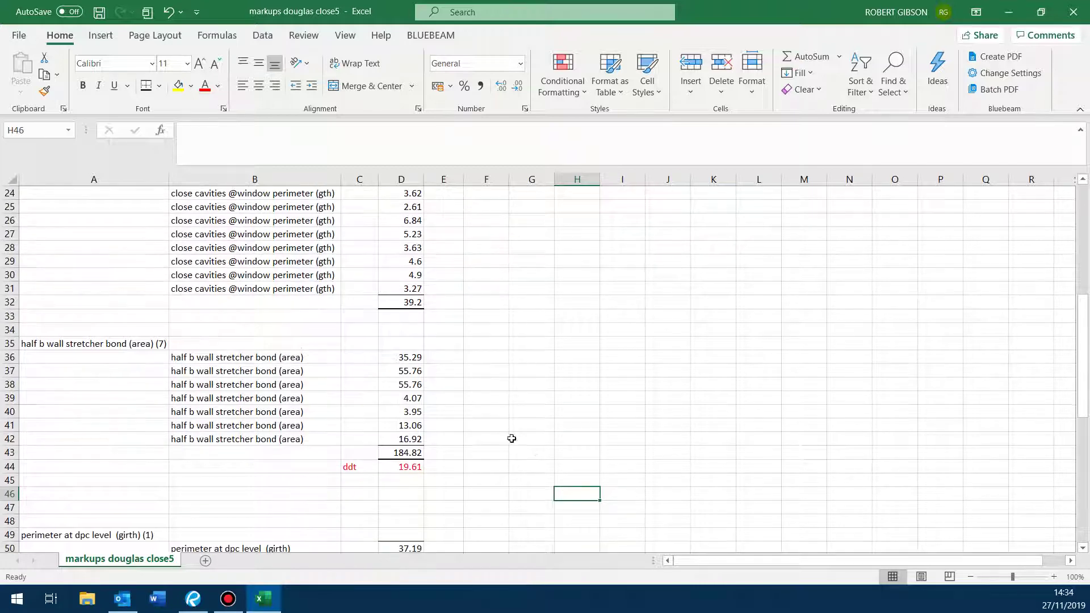
- Enter the formula =D43-D44 in E43 to deduct the openings from the half b wall total
click(456, 452)
text(=)
click(419, 452)
text(-)
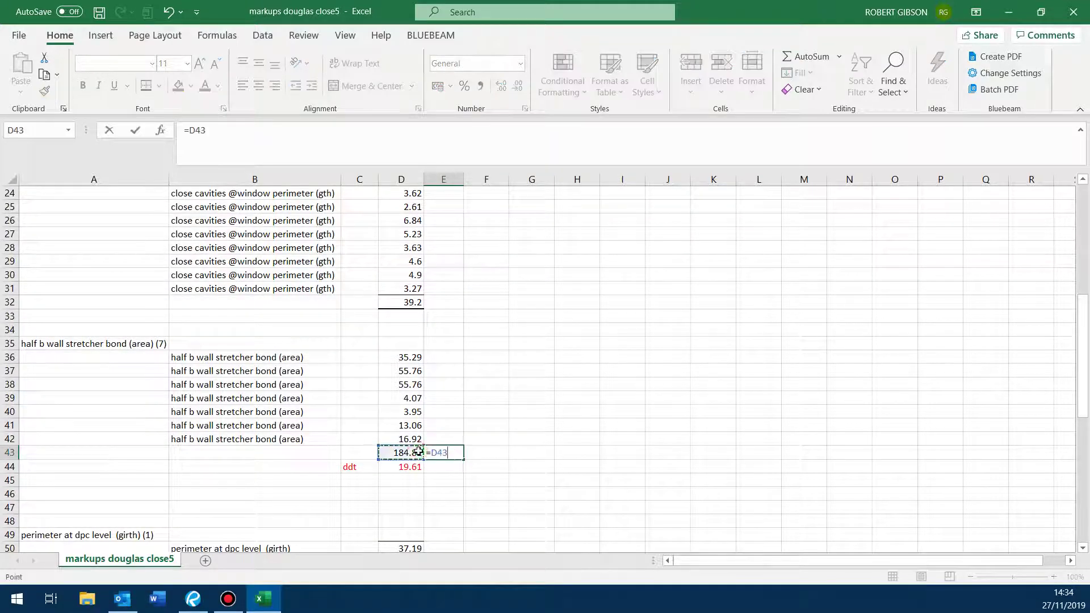
click(412, 466)
key(Return)
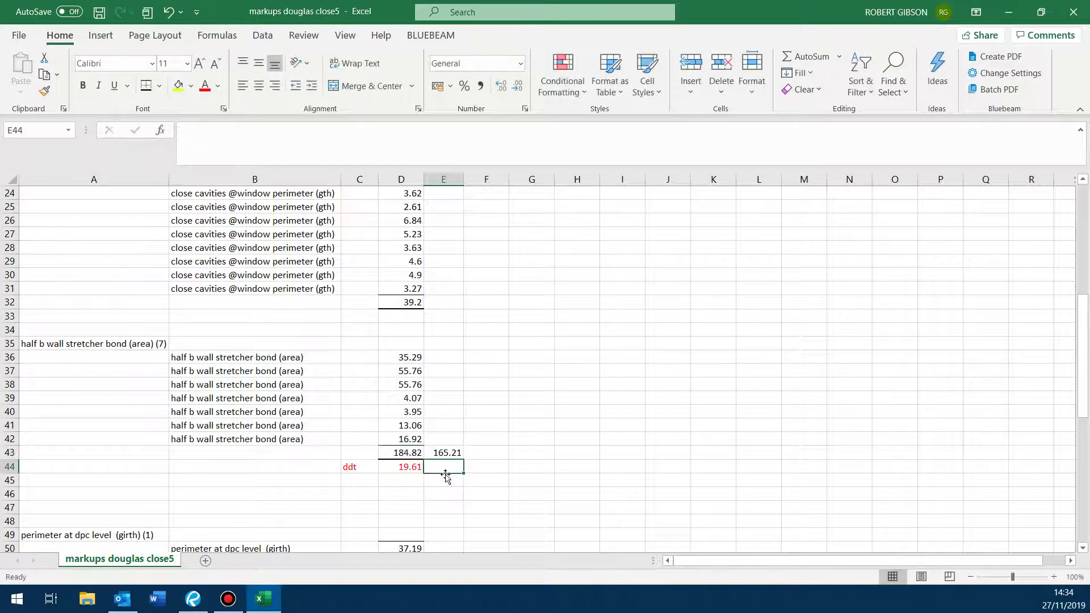
click(560, 492)
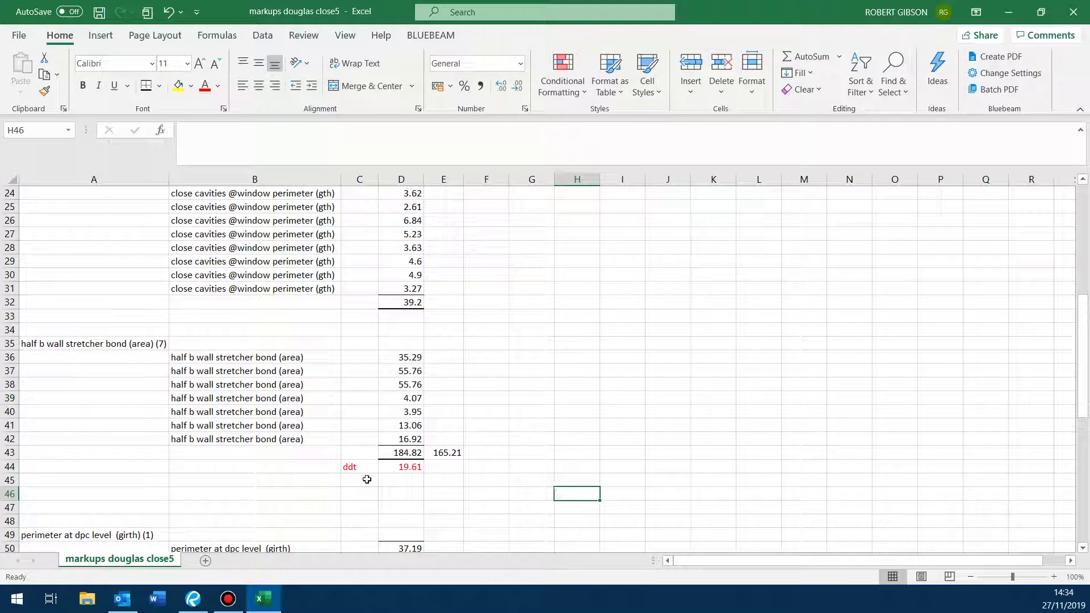
- Review the half b wall rows and the 100mm blockwork item behind the pitched roof against the other takeoff groups
drag(286, 358, 284, 439)
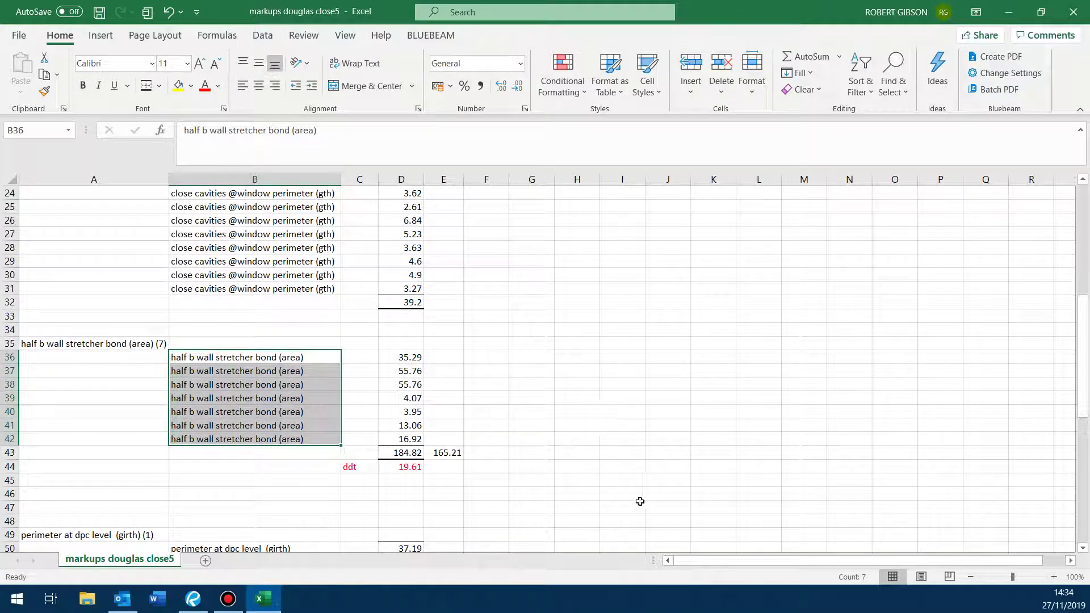
click(590, 509)
scroll(568, 511, up, 4)
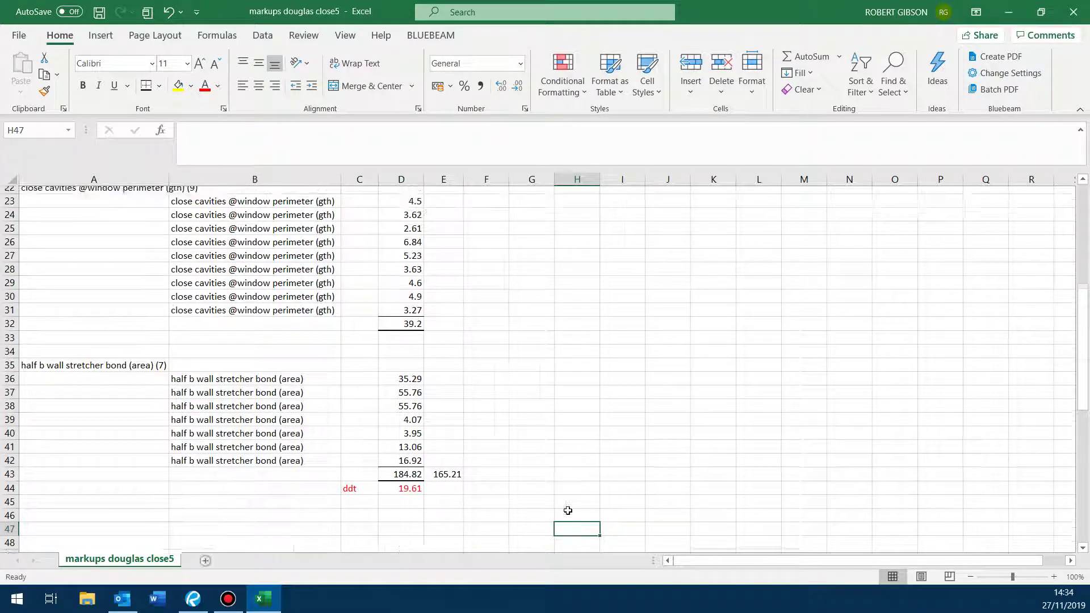
scroll(570, 509, up, 3)
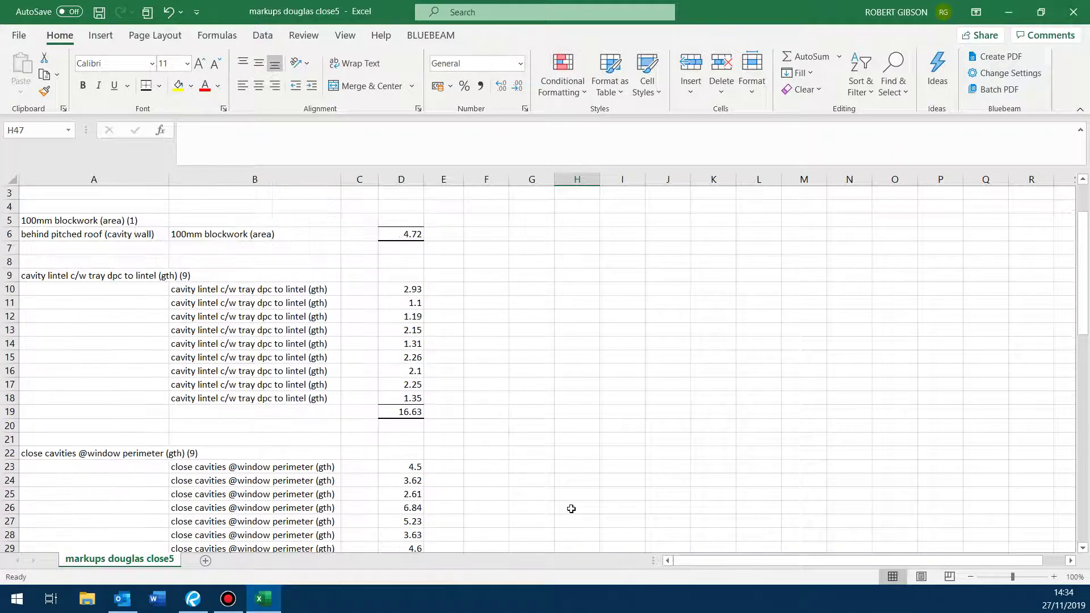
scroll(571, 509, down, 2)
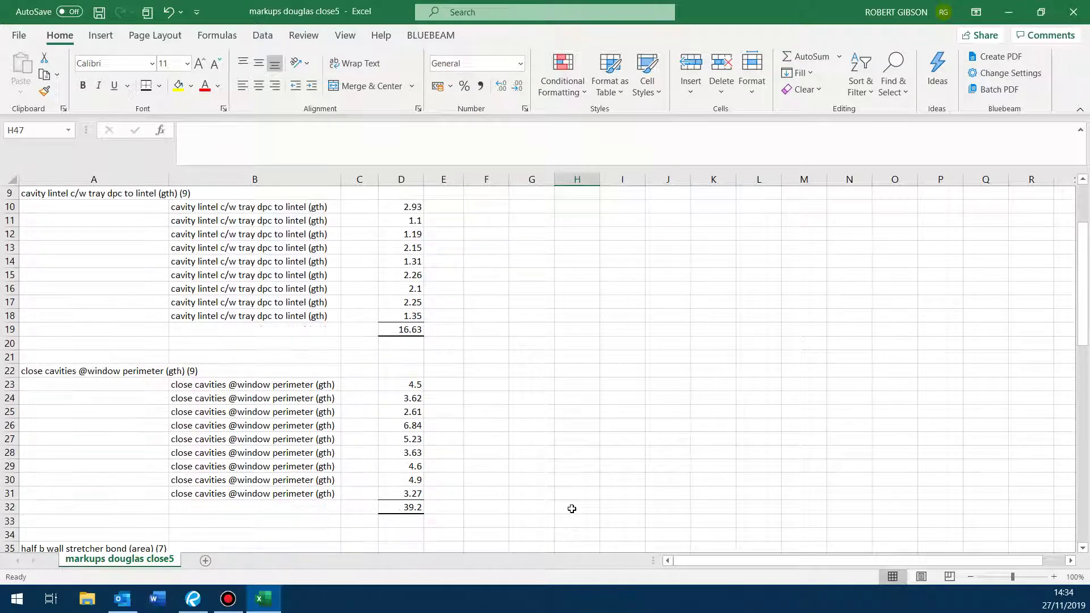
scroll(572, 509, up, 3)
click(270, 262)
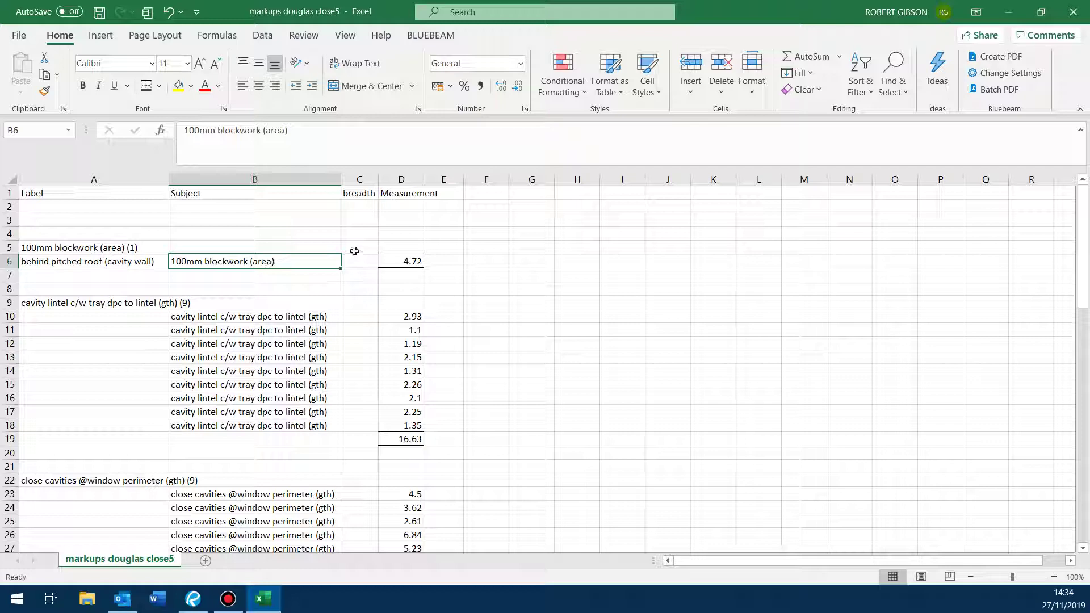
click(420, 262)
scroll(551, 348, down, 4)
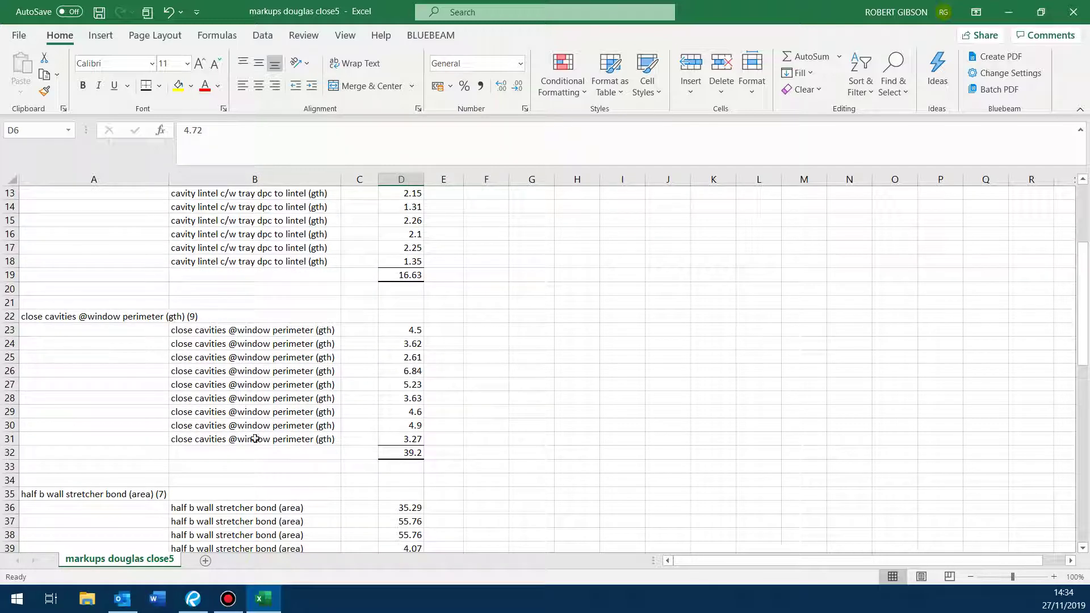
scroll(343, 438, down, 6)
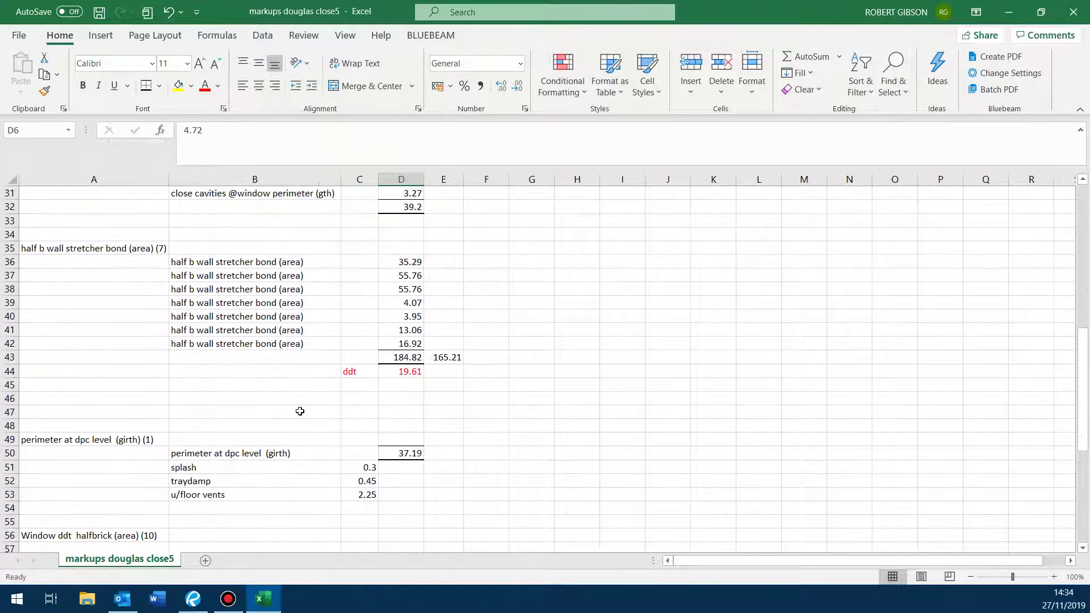
- Enter the labels cavity and insulation in B46 and 100mm inner skin cavity wall in B47
click(194, 386)
key(Down)
text(cavit)
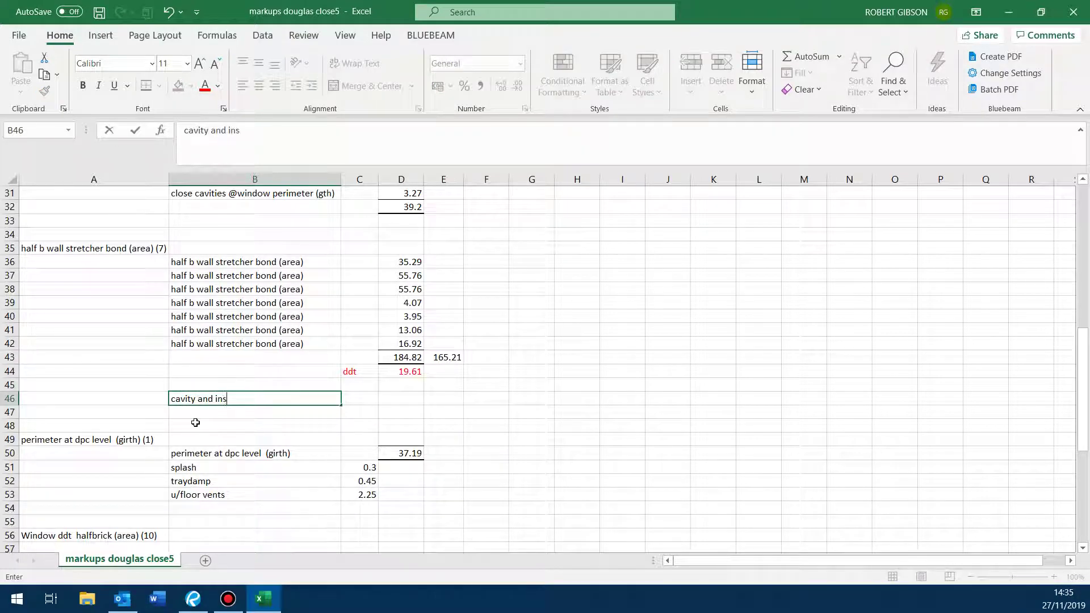
text(y and insulation)
click(196, 424)
click(193, 413)
text(100mm inner skin c)
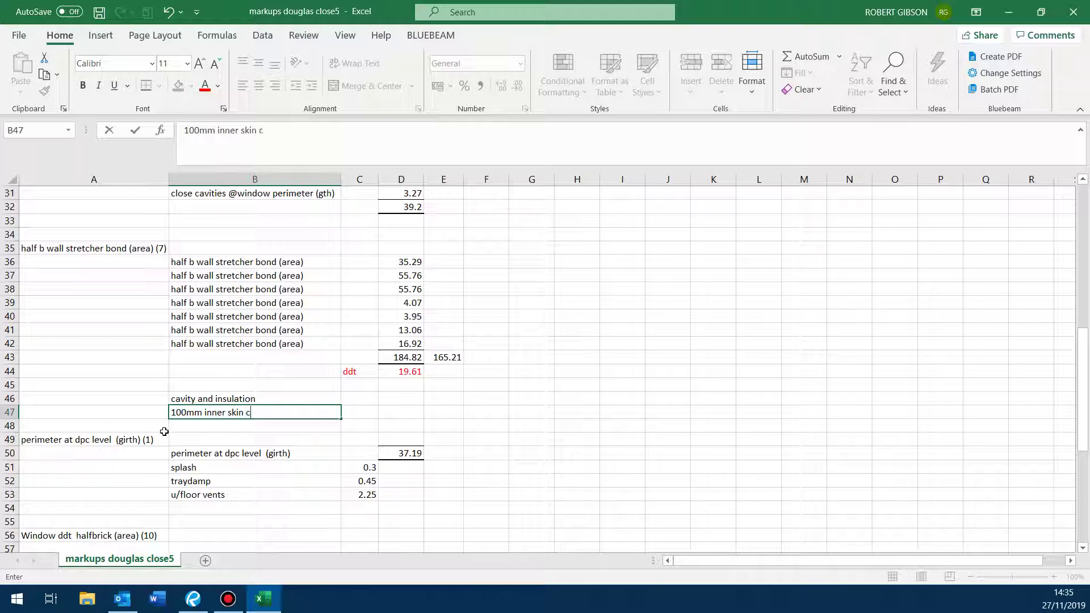
text(avity wall)
click(542, 440)
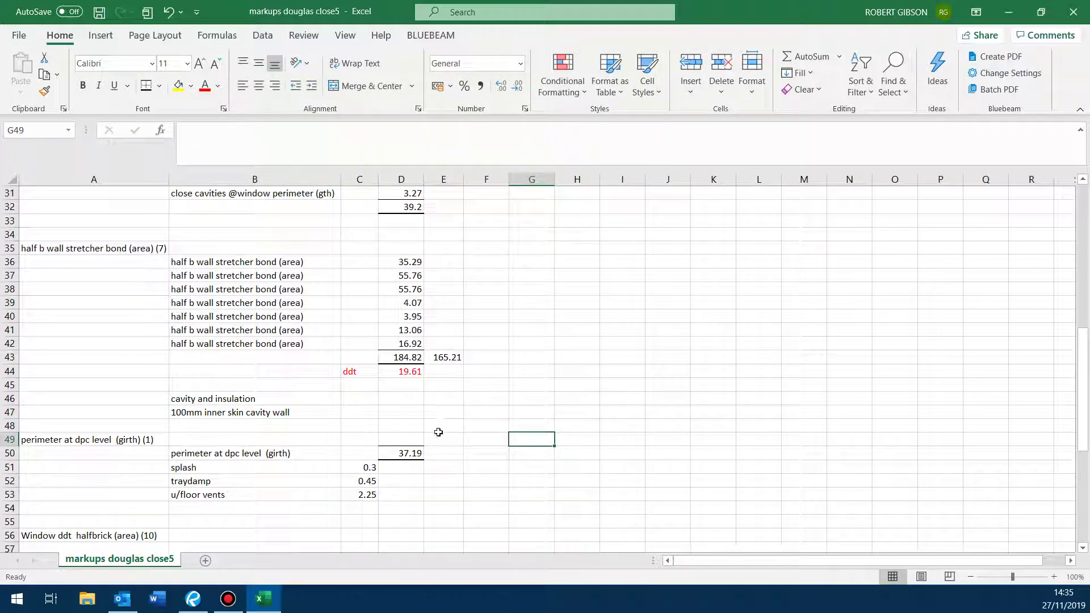
- Link E46 to the net wall area in E43, and E47 to E46, for the cavity and inner skin items
click(443, 402)
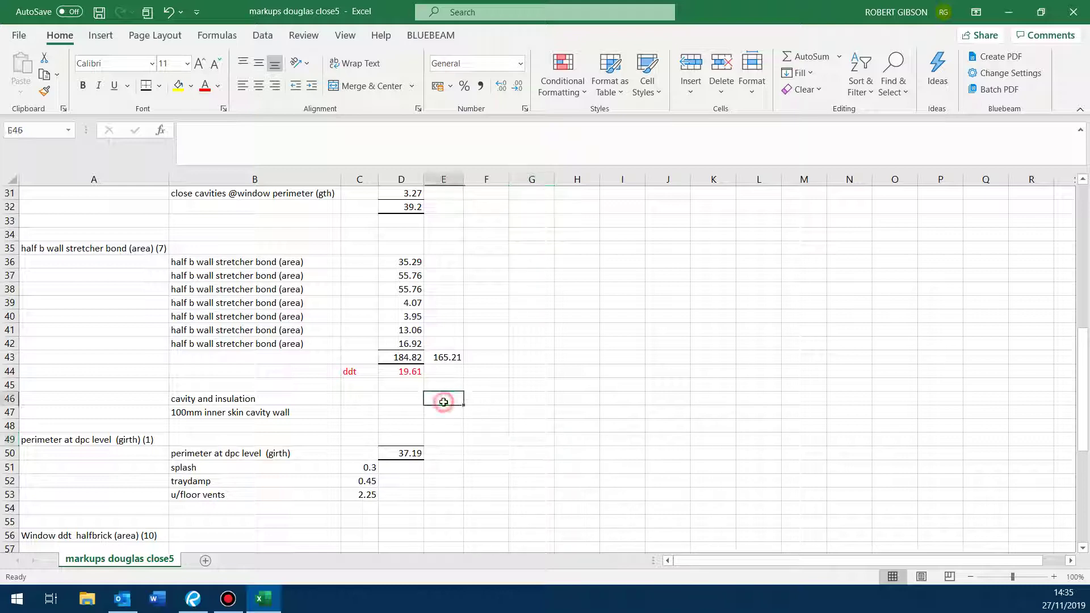
text(=)
click(441, 358)
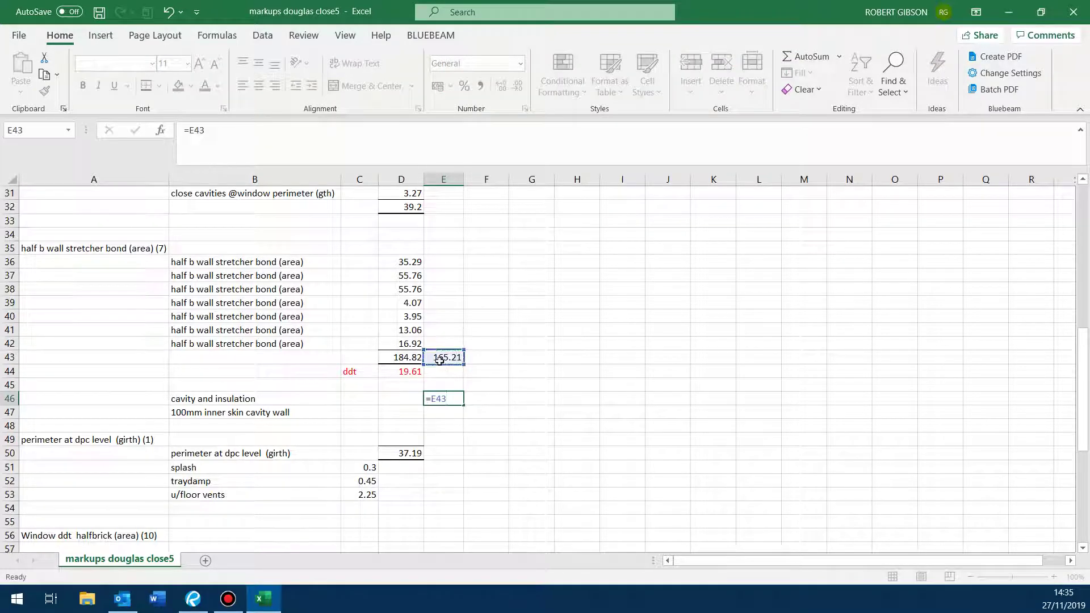
key(Return)
text(=)
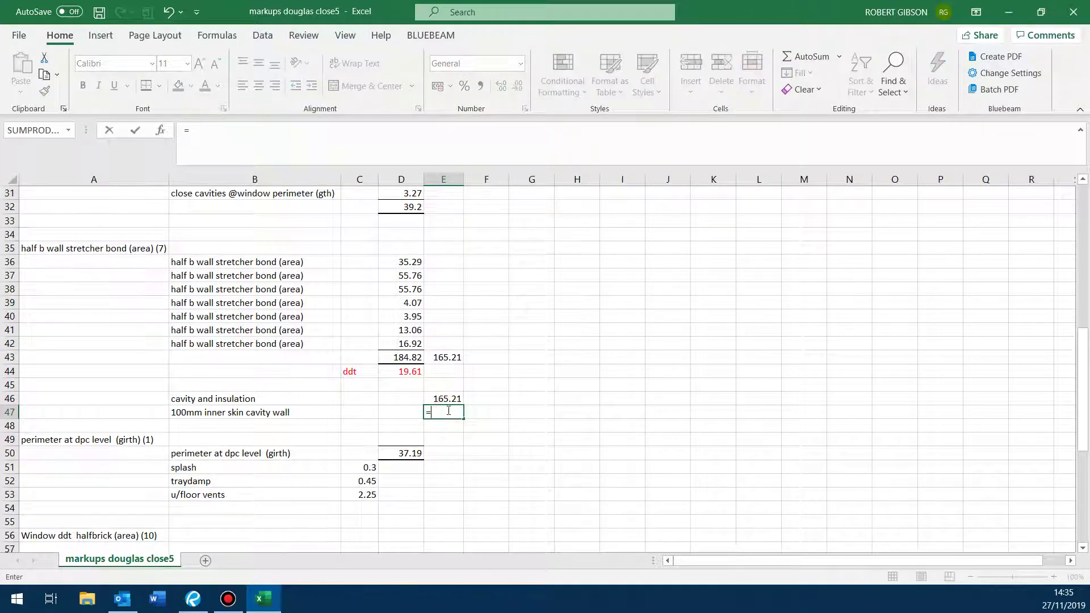
click(449, 394)
key(Return)
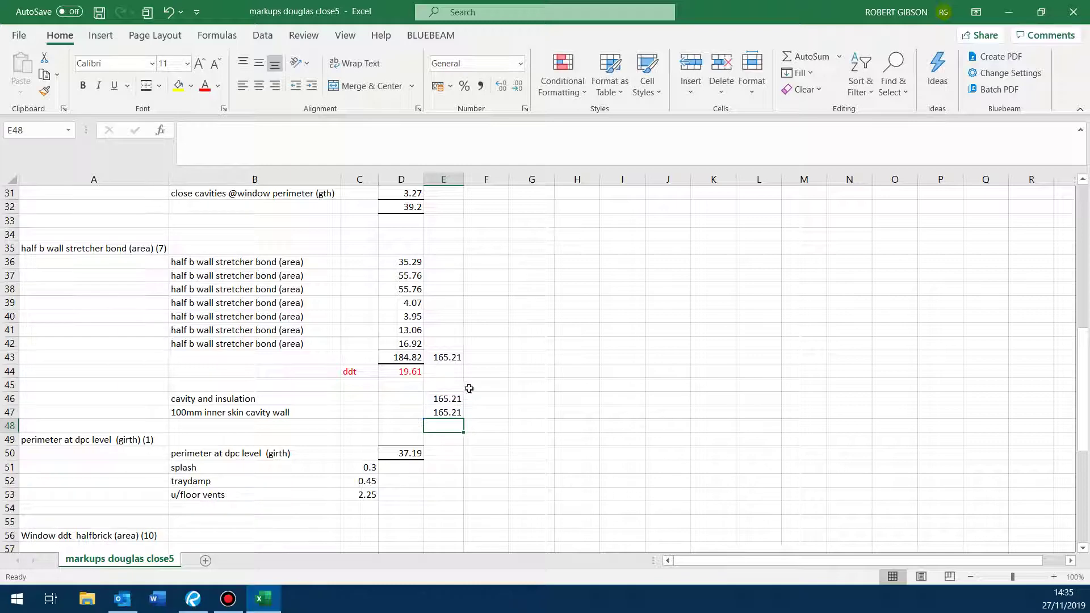
- Extend the net wall area formula in E43 to =D43-D44-D6, deducting the blockwork behind the pitched roof
click(446, 358)
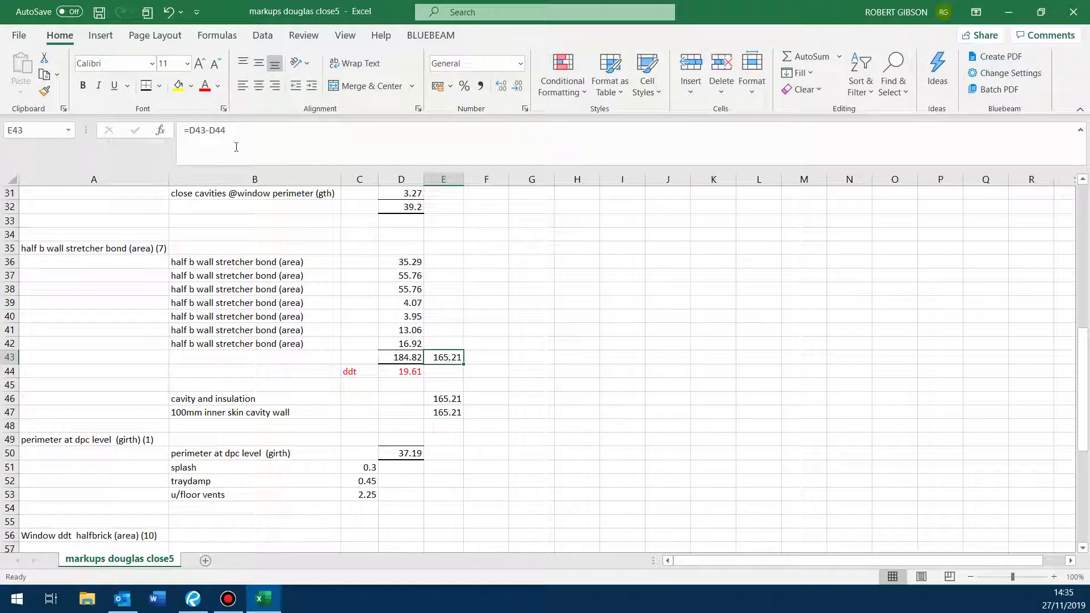
click(245, 125)
text(-)
scroll(433, 273, up, 10)
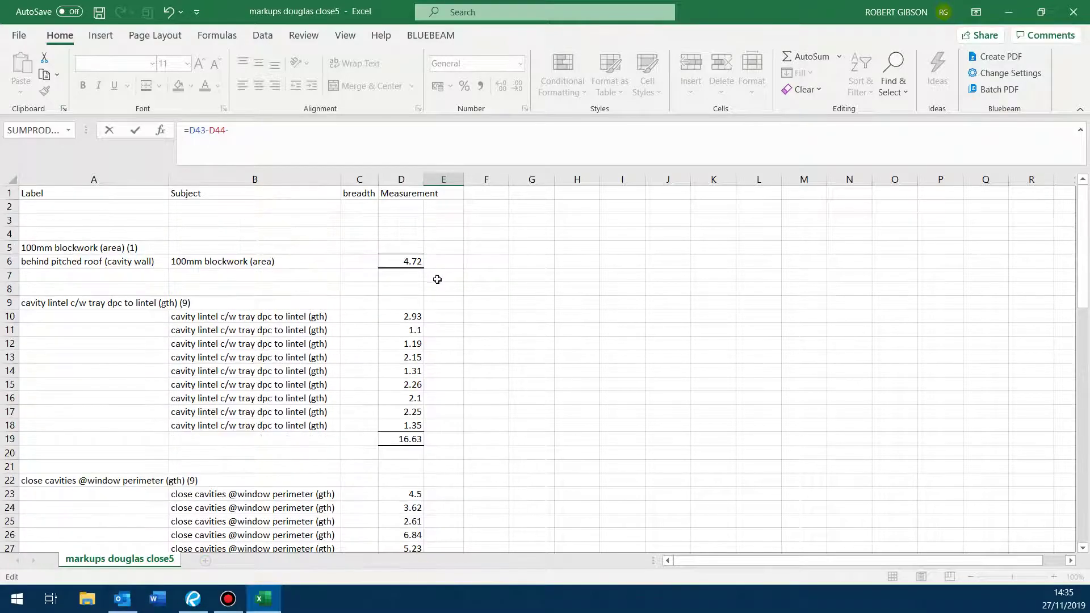
click(415, 262)
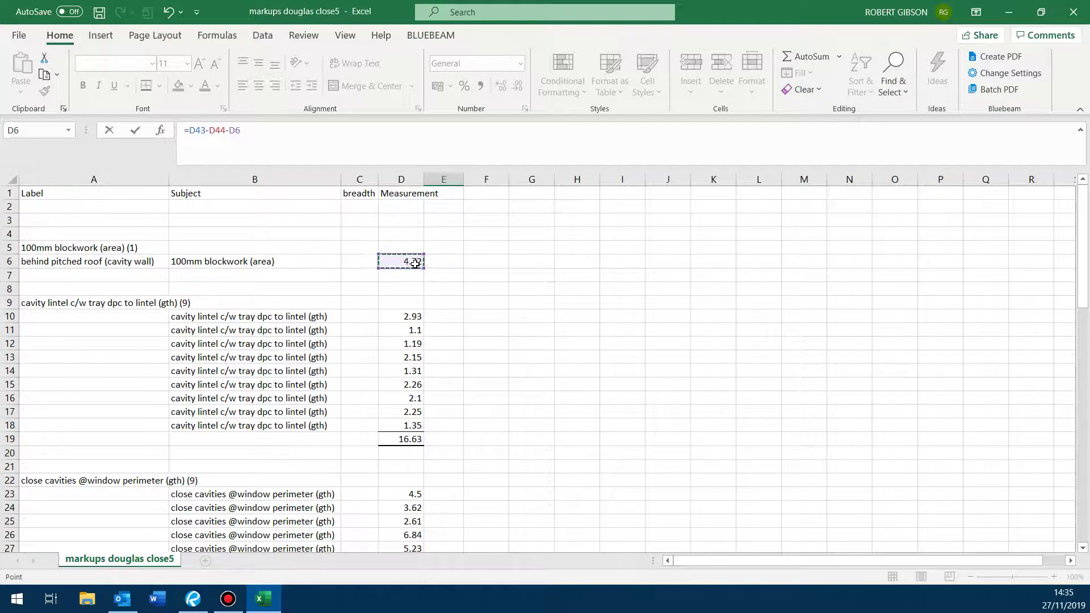
key(Return)
scroll(480, 278, down, 3)
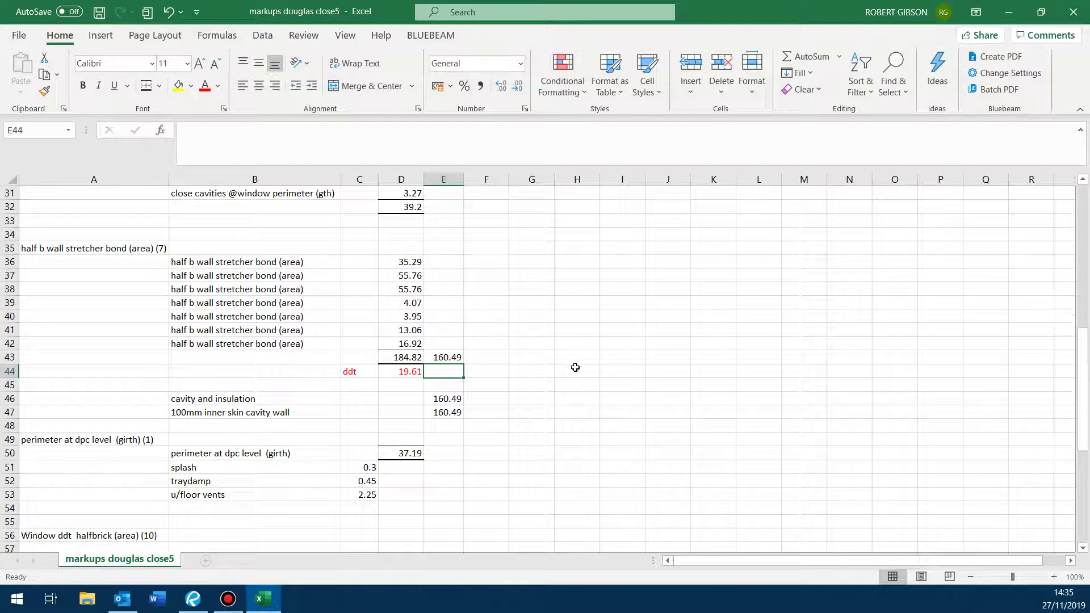
click(575, 368)
- Enter the label 100mm outer skin in B48, beneath the inner skin cavity wall item
click(214, 425)
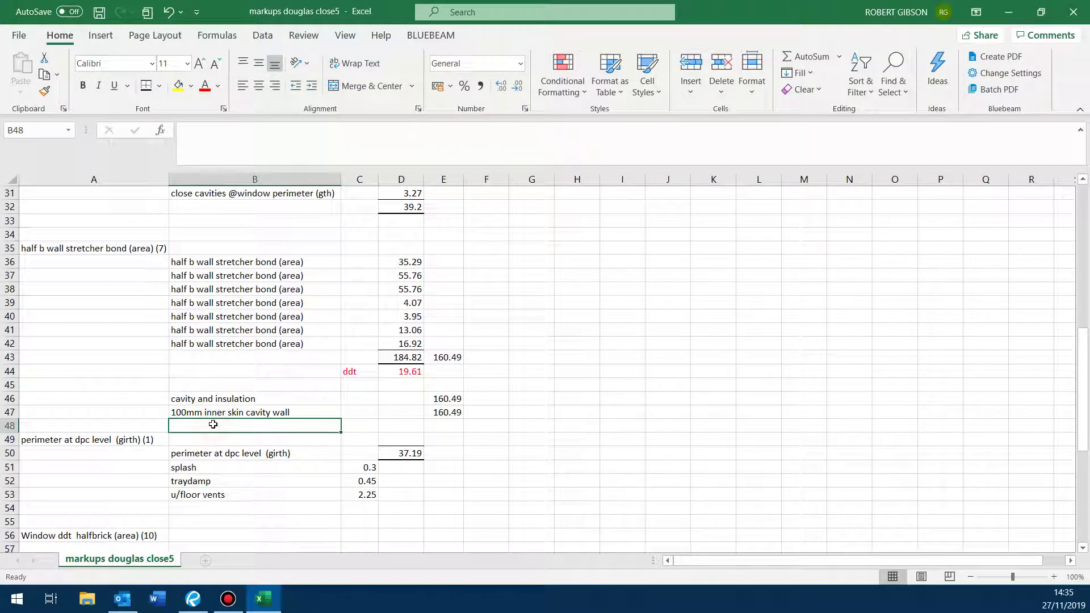
text(100mm )
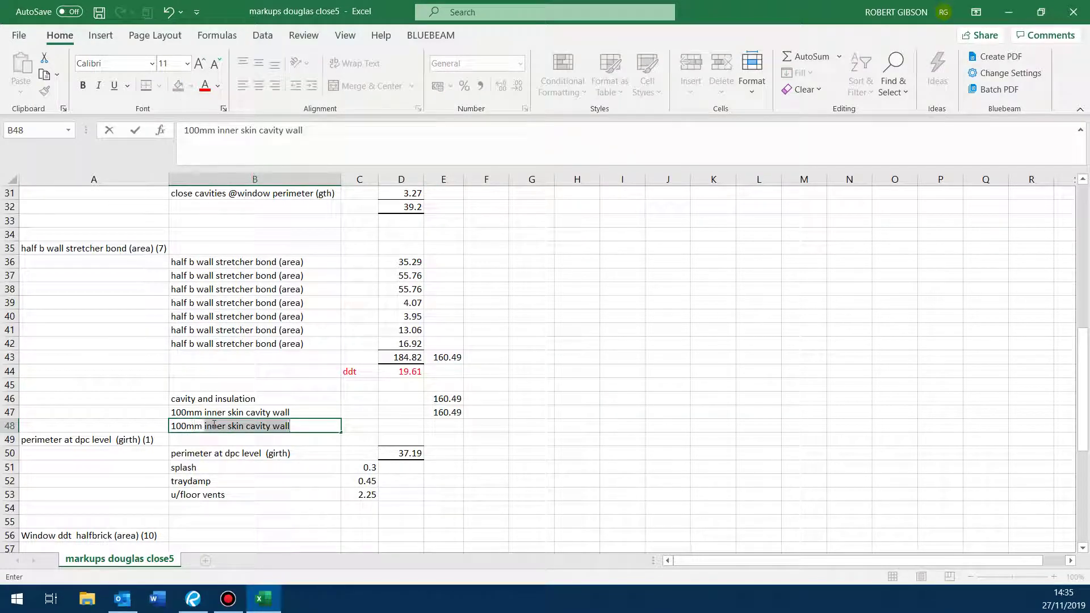
text(outer skin)
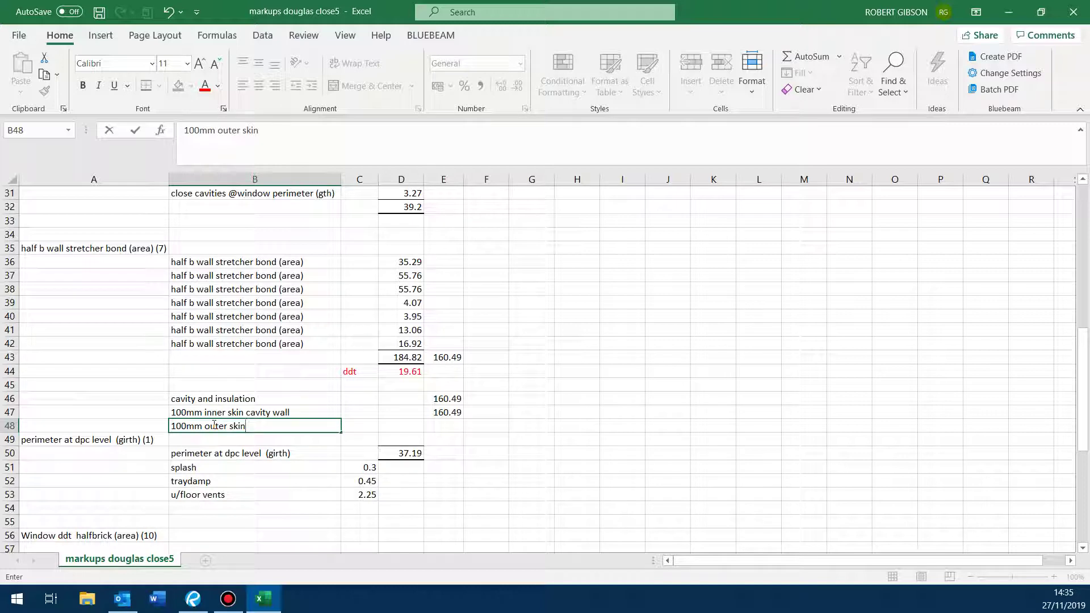
click(443, 431)
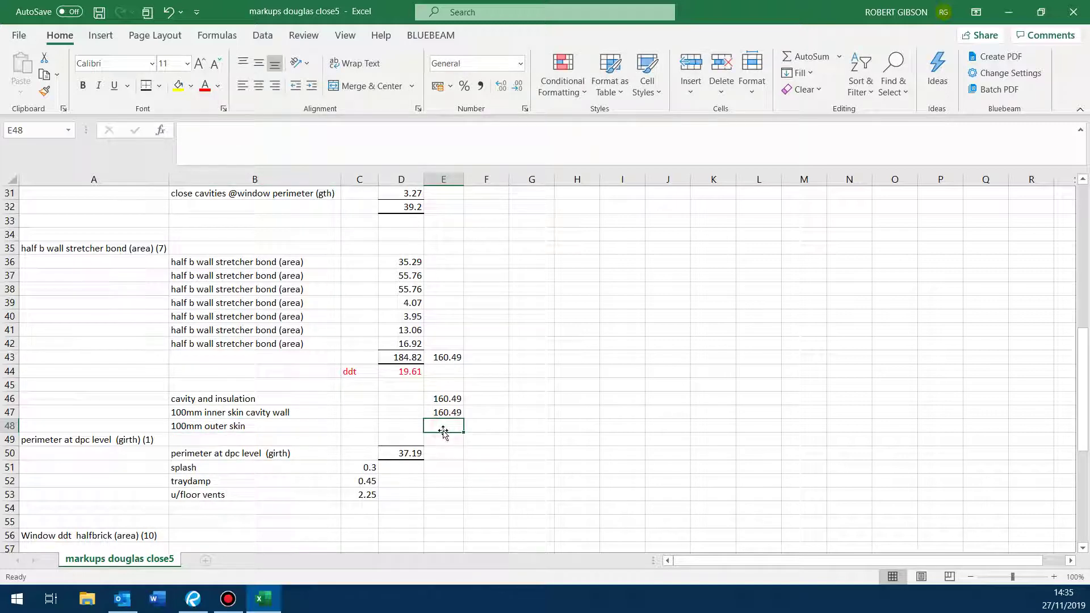
- Link E48 to the blockwork area behind the pitched roof in D6 for the 100mm outer skin item
text(=)
scroll(513, 447, up, 10)
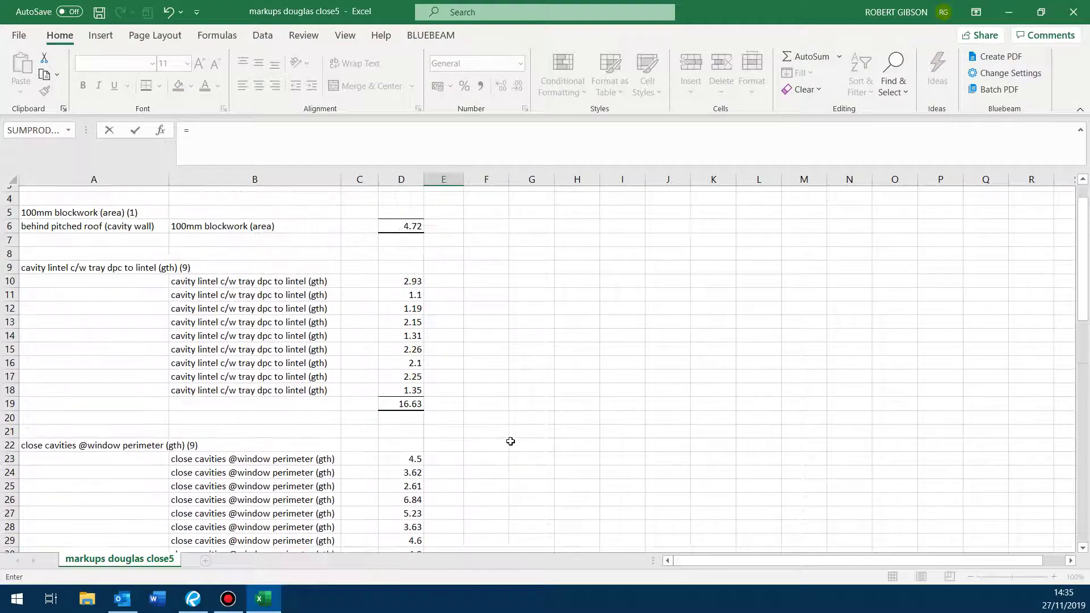
click(405, 263)
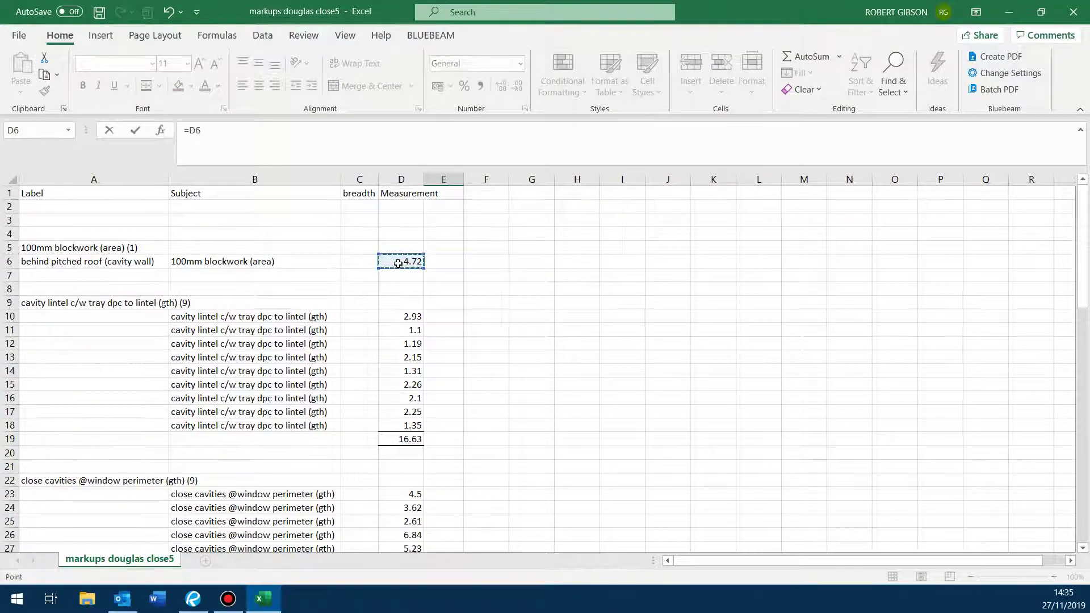
key(Return)
scroll(554, 367, down, 4)
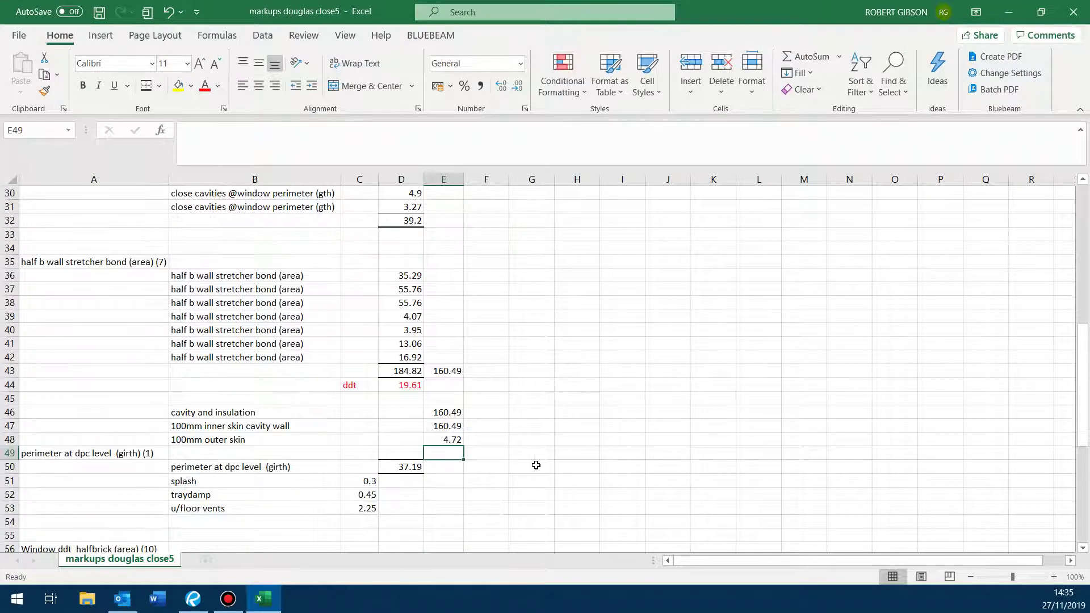
- Insert two blank sheet rows above the cavity lintel total in row 19
scroll(535, 465, down, 2)
scroll(539, 464, up, 8)
scroll(542, 464, up, 5)
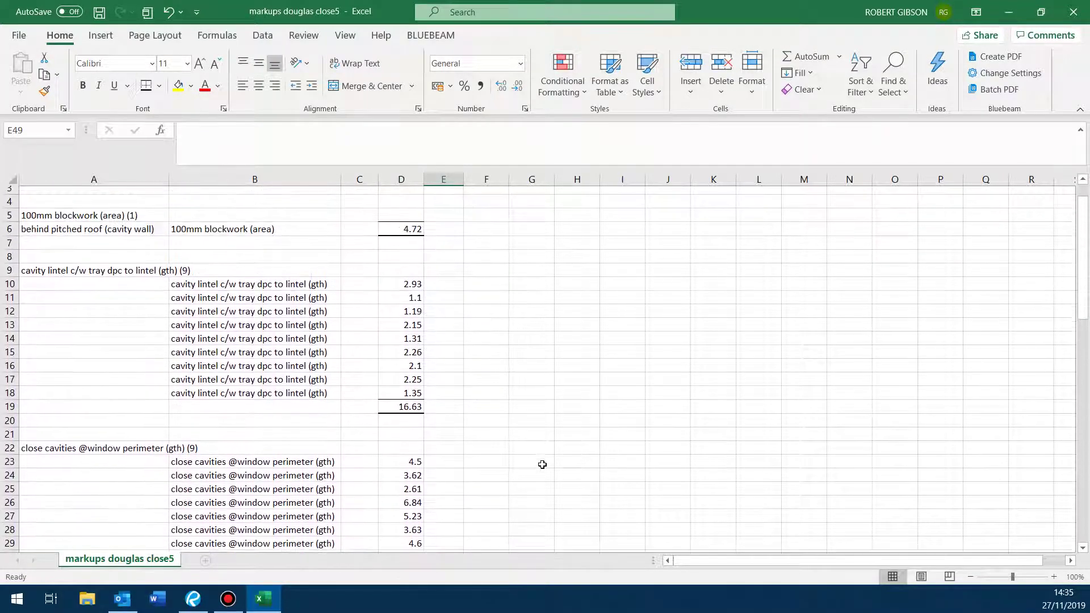
scroll(542, 464, up, 1)
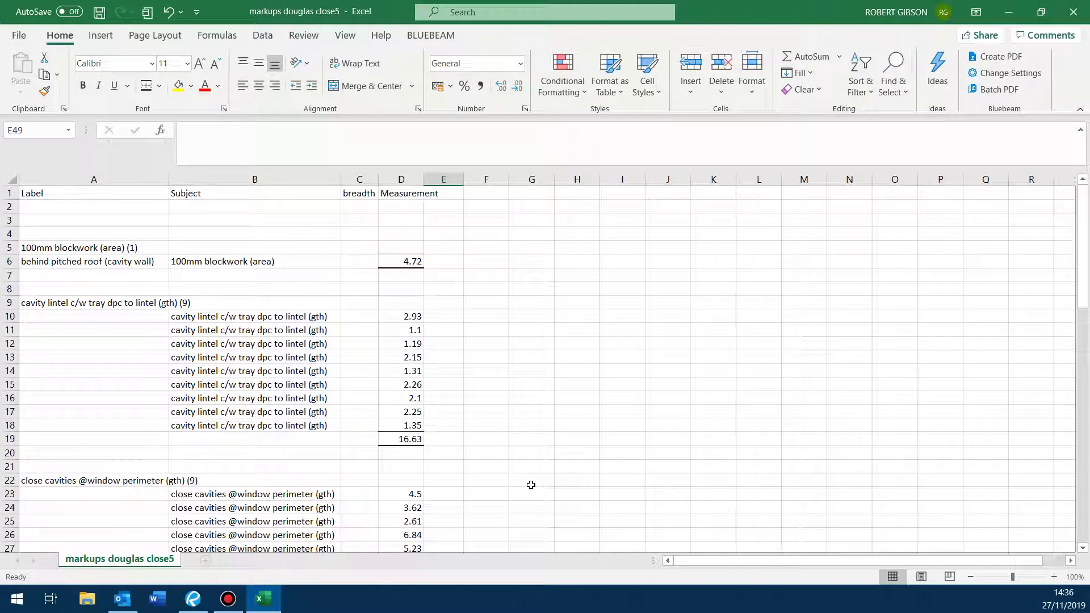
click(487, 451)
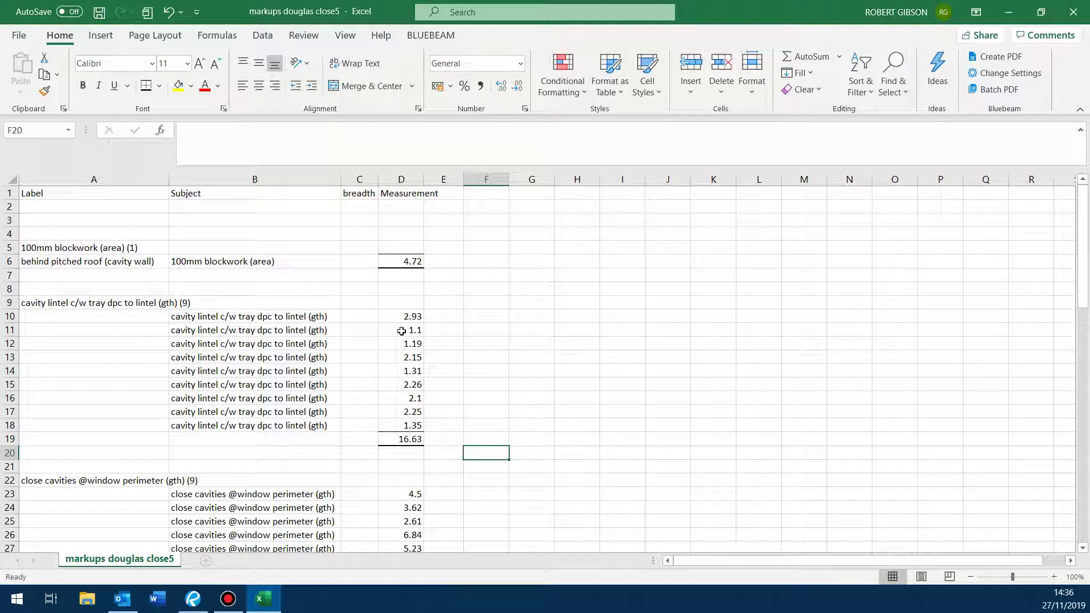
click(400, 441)
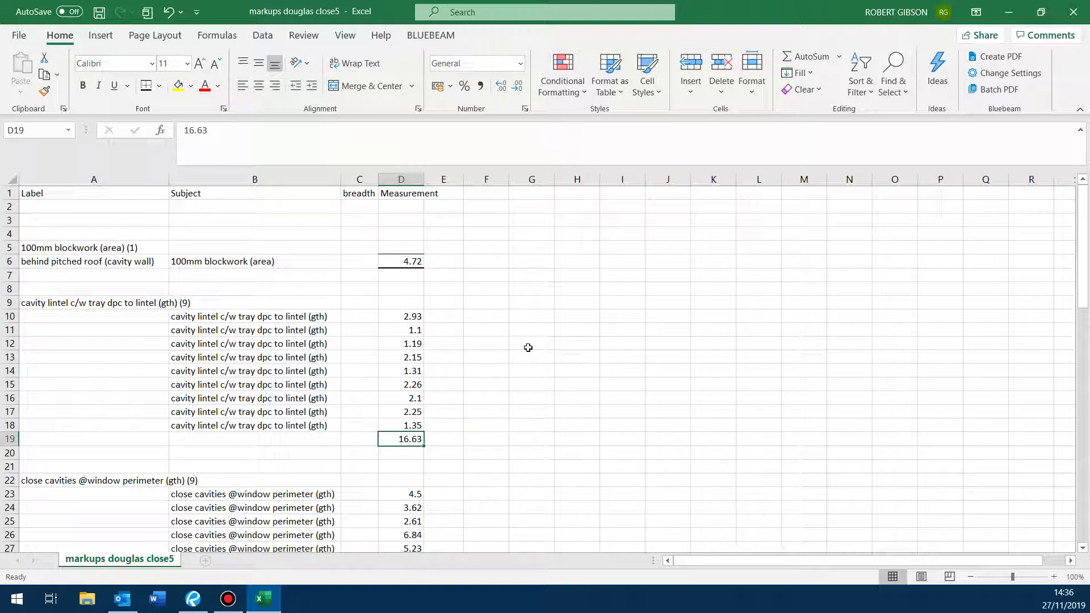
click(698, 91)
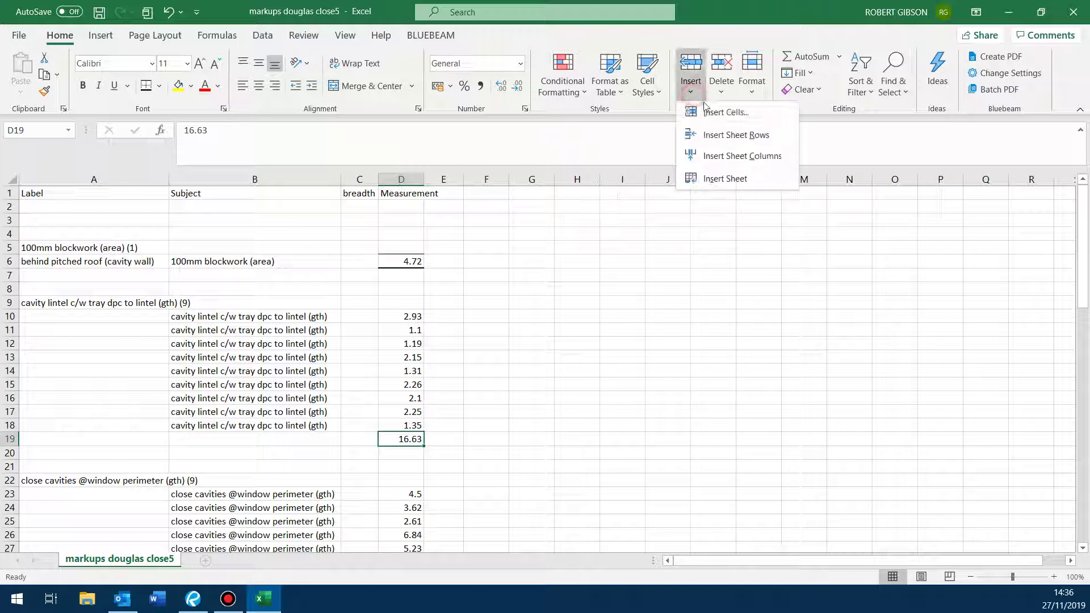
click(729, 136)
click(690, 91)
click(730, 136)
click(716, 316)
- Label the lintel total row "cavity trays to lintels" in B21 and enter a breadth of 0.45 in C21
click(290, 466)
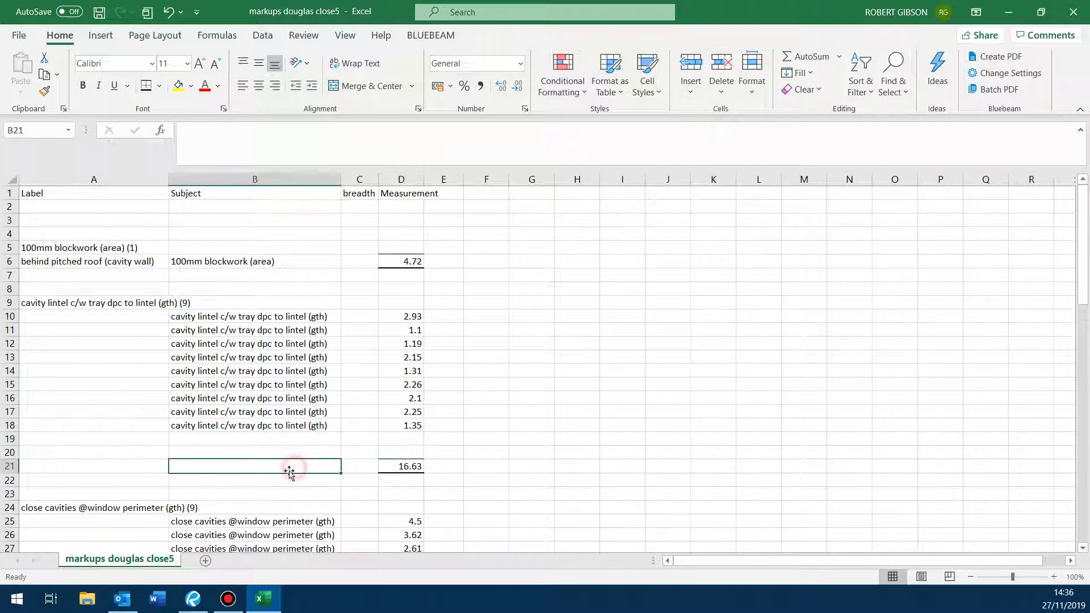
text(cav)
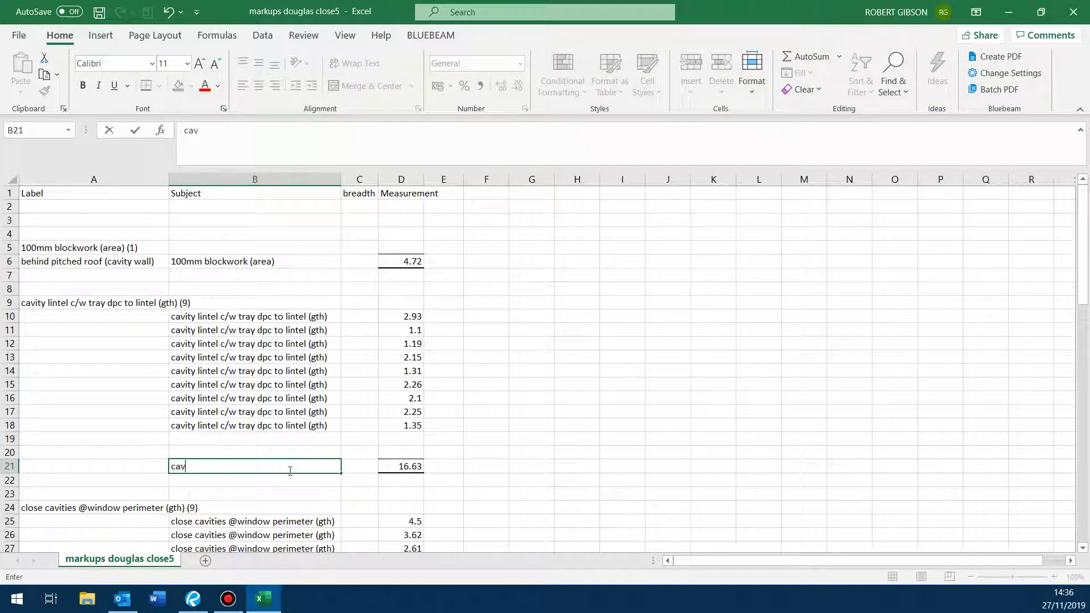
text(ity tarrays to lintels)
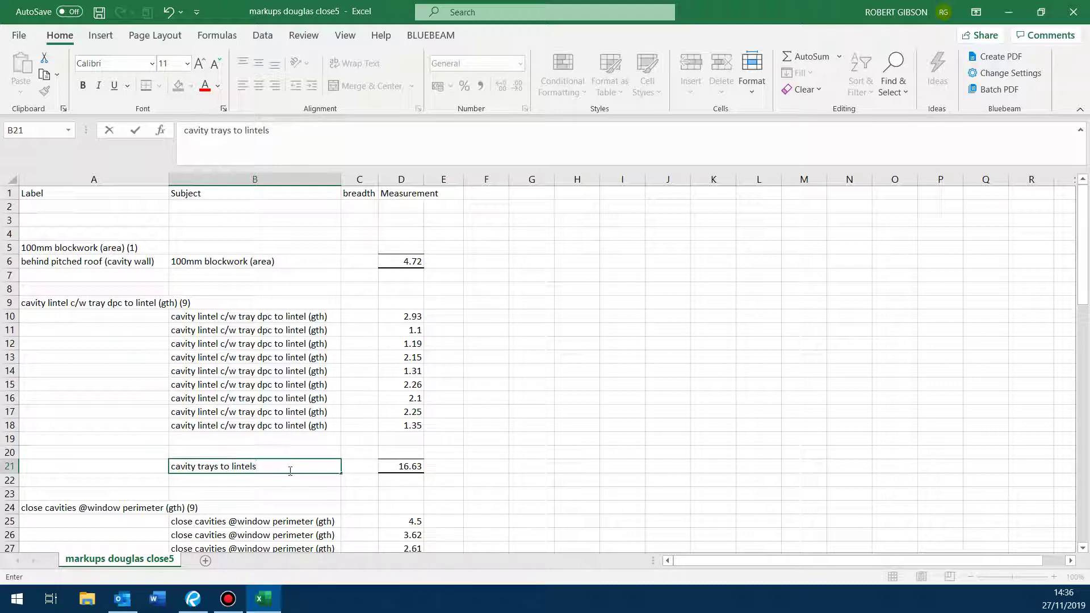
click(365, 468)
text(.45)
click(565, 466)
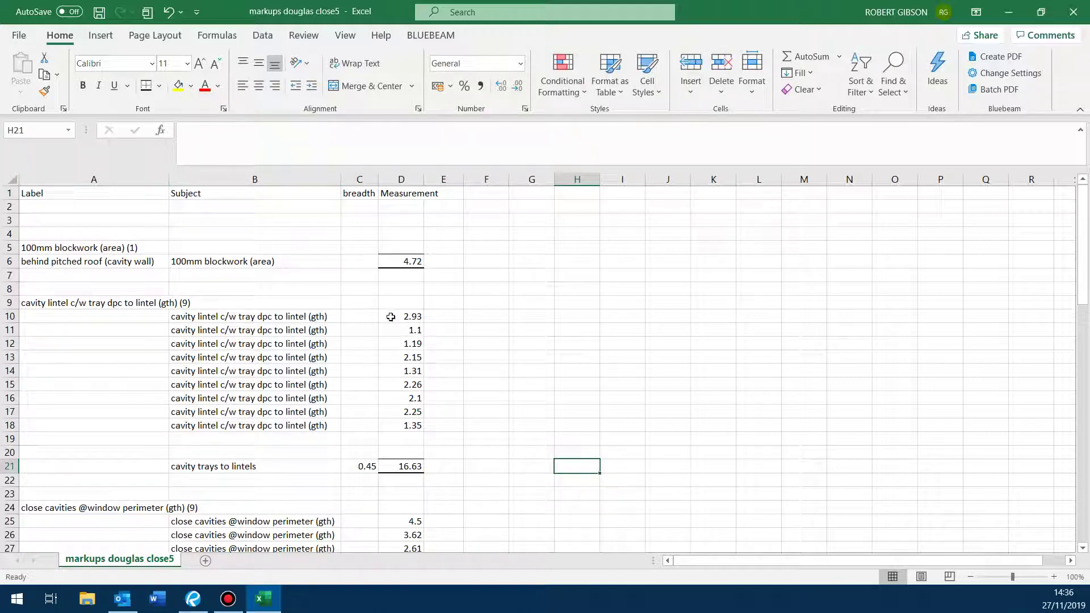
- Format the cavity lintel lengths in D10:D18 as Number with 1 decimal place
drag(389, 316, 389, 341)
drag(394, 388, 400, 420)
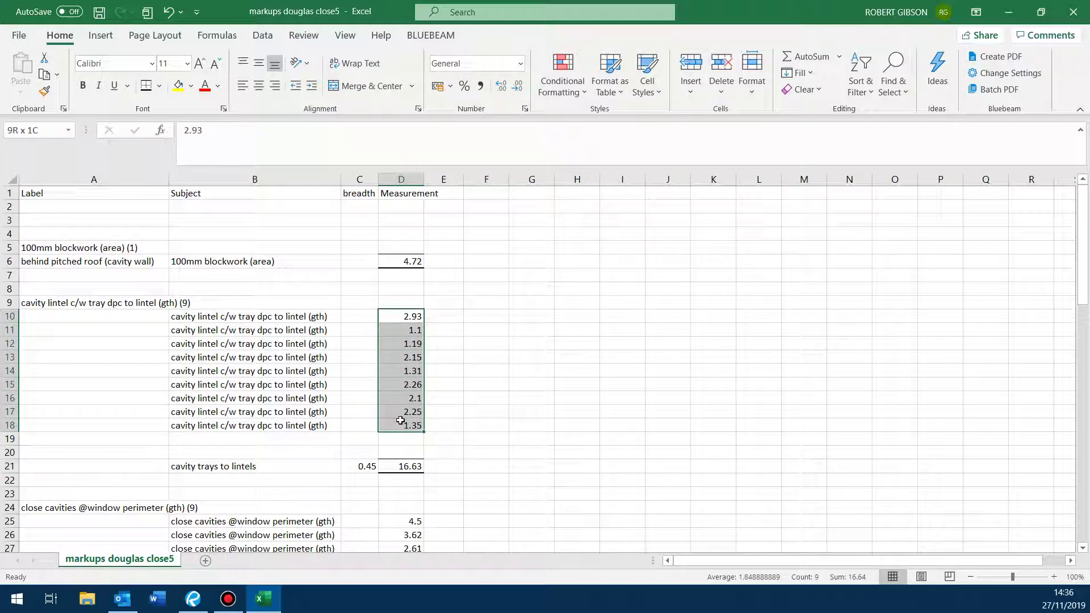
drag(400, 420, 400, 420)
right_click(398, 390)
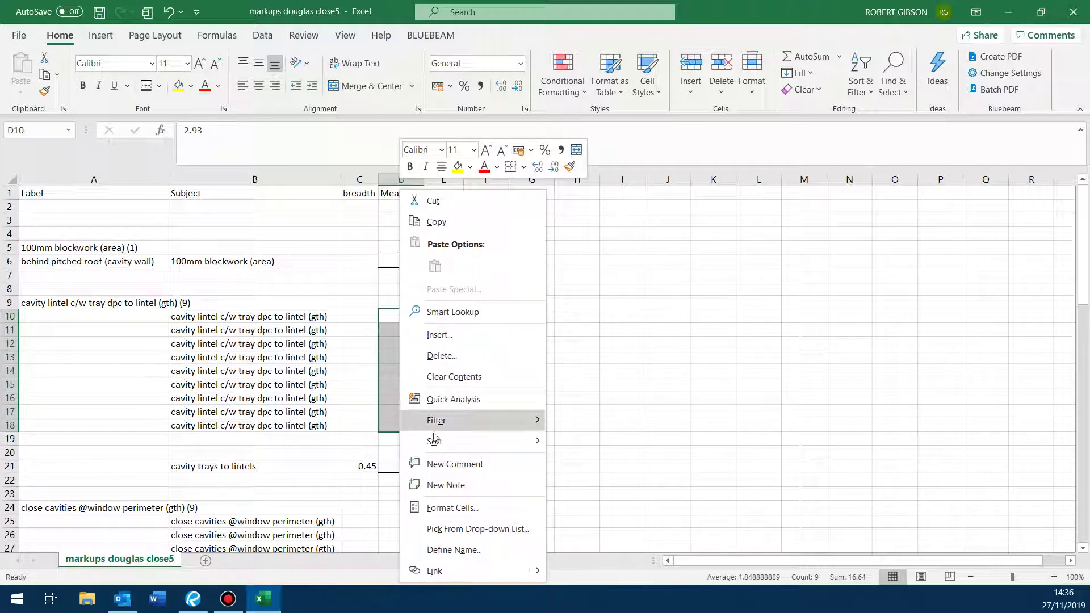
click(466, 508)
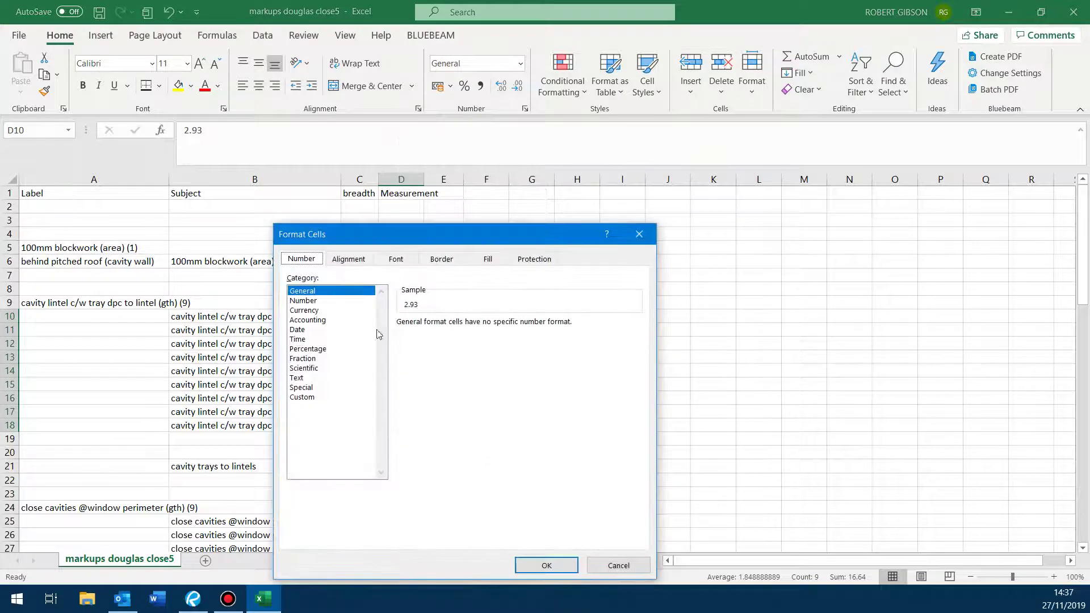
click(330, 303)
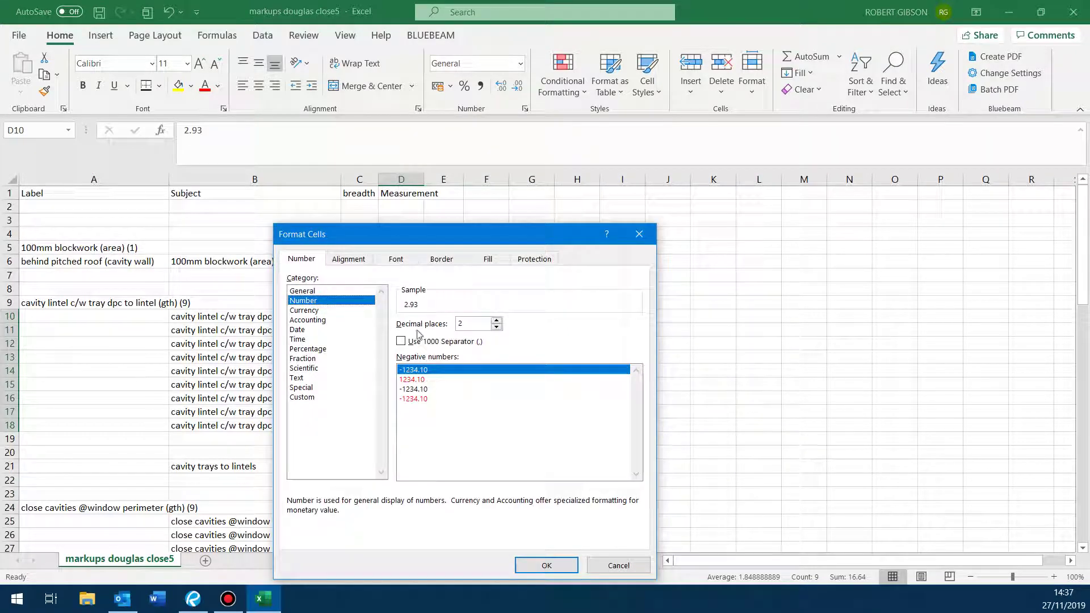
click(496, 328)
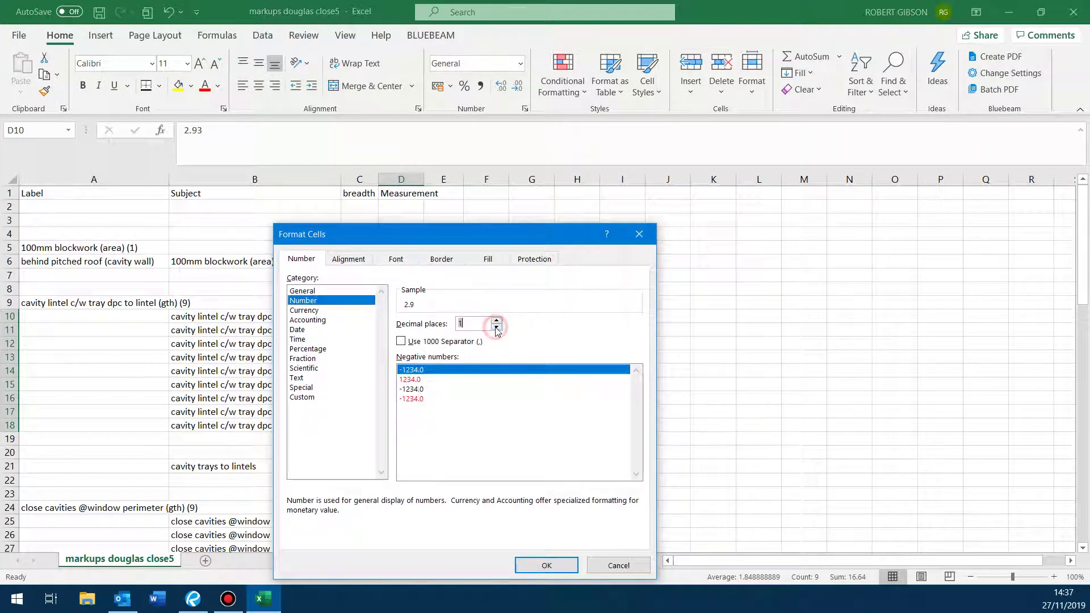
click(554, 565)
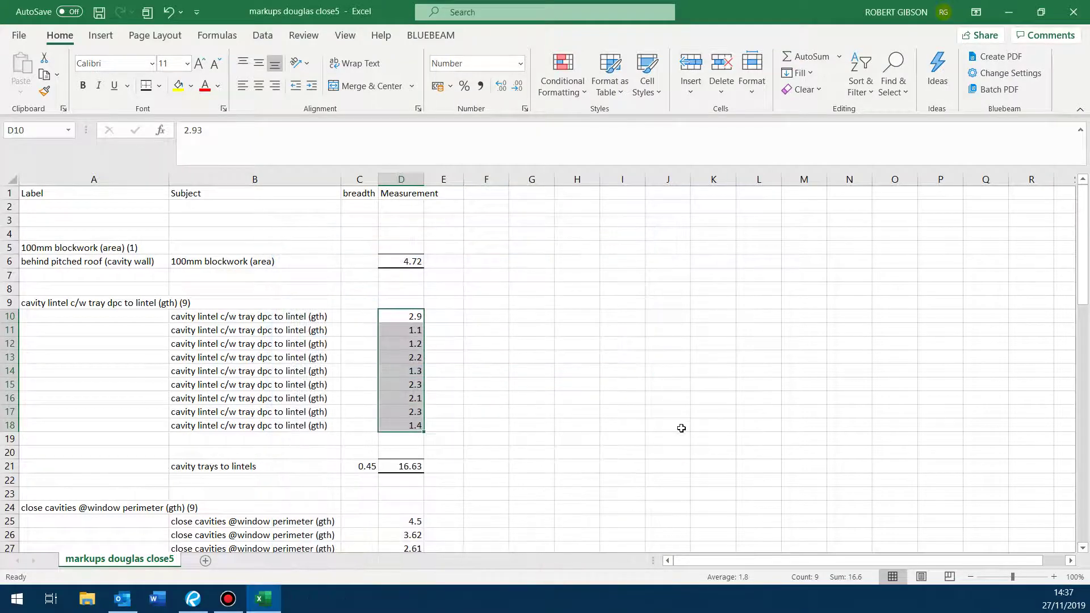
click(681, 425)
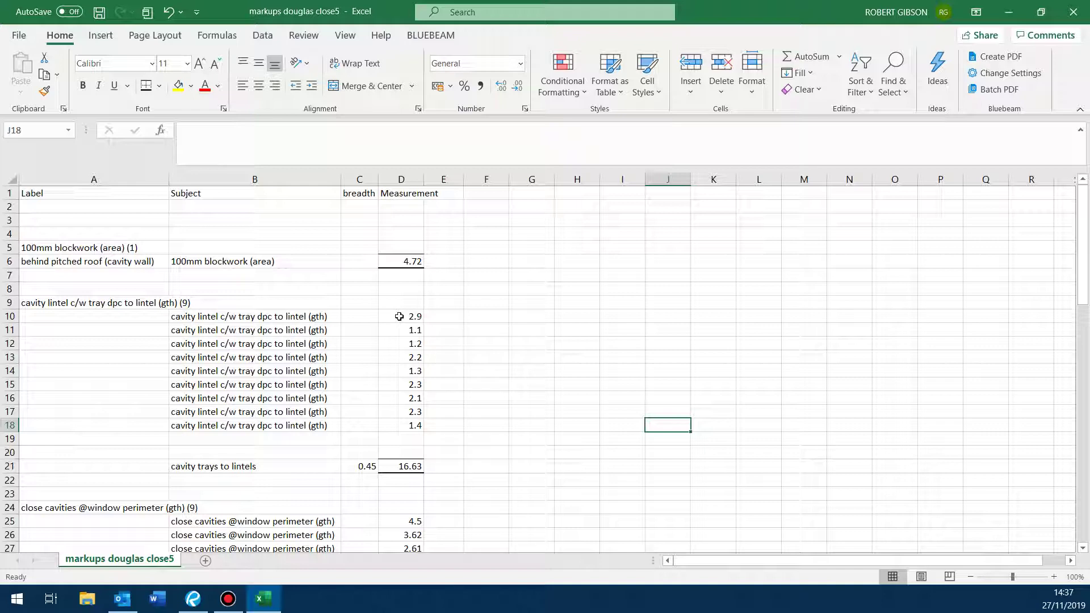
- Sort the cavity lintel lengths in D10:D18 from smallest to largest
drag(399, 316, 395, 424)
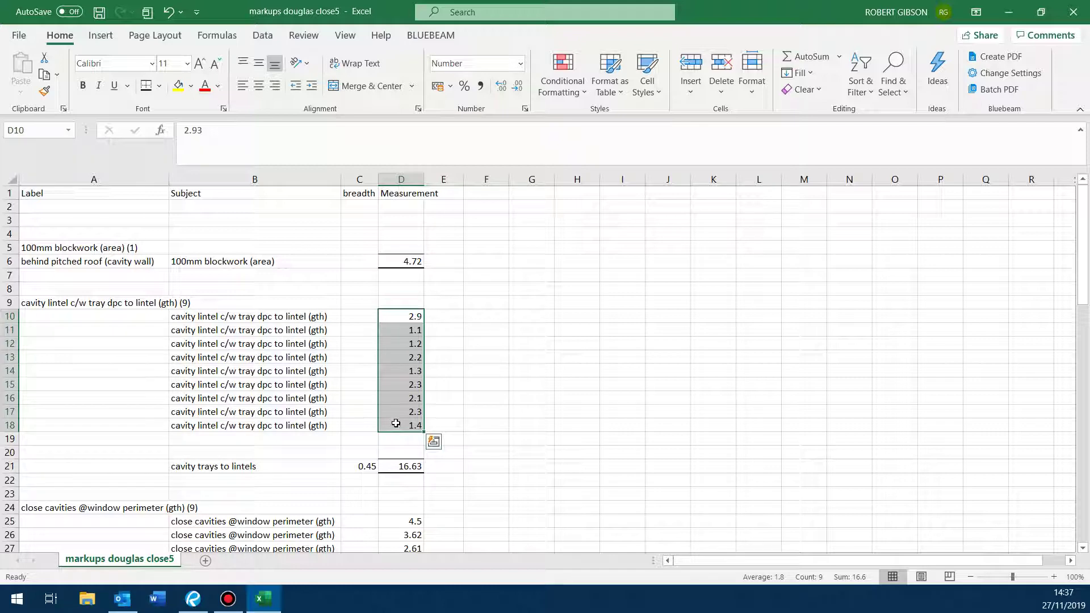
click(261, 40)
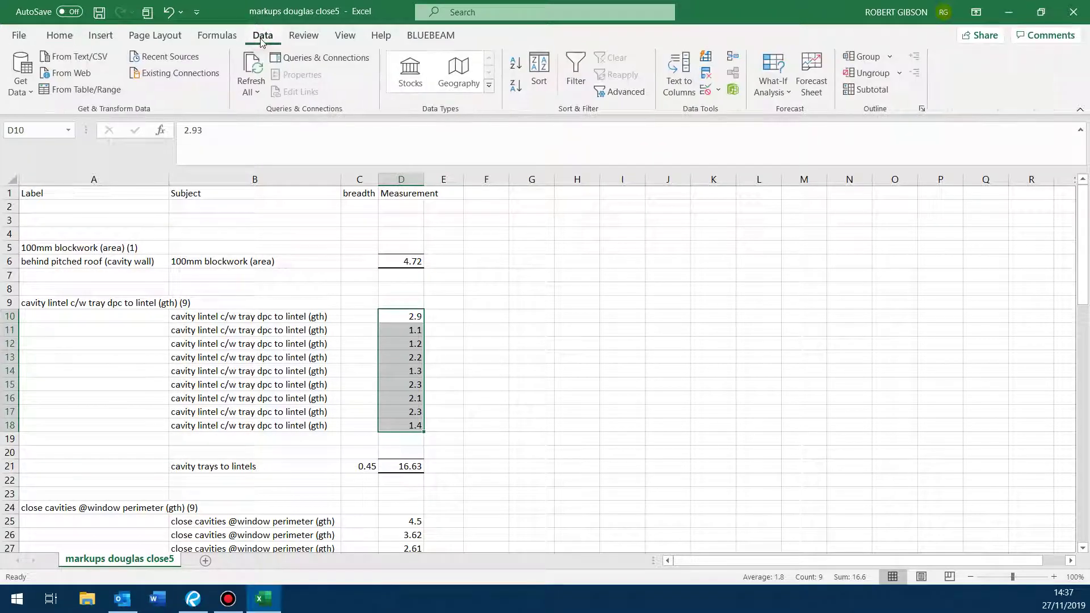
click(517, 66)
click(574, 318)
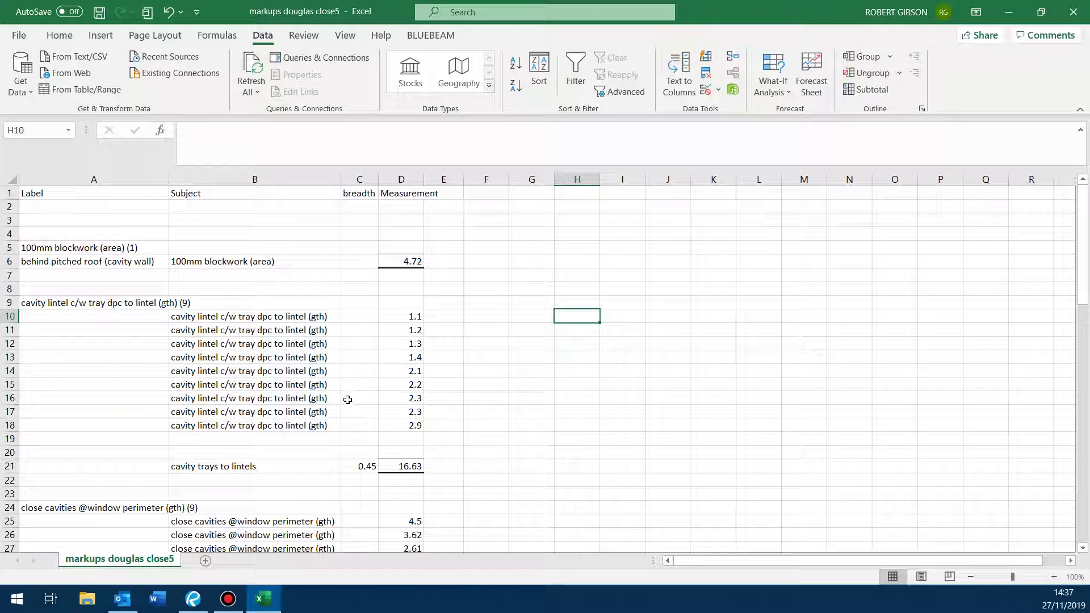
- Insert blank rows above the 2.9, the first 2.3 and the 2.1 lintel lengths to separate the size groups
click(326, 425)
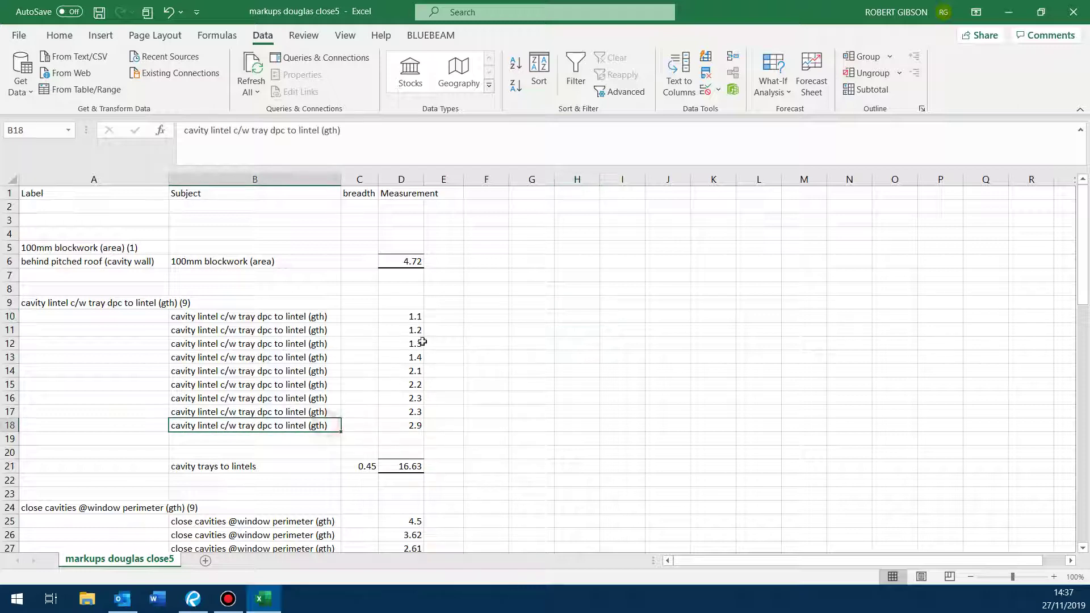
click(100, 36)
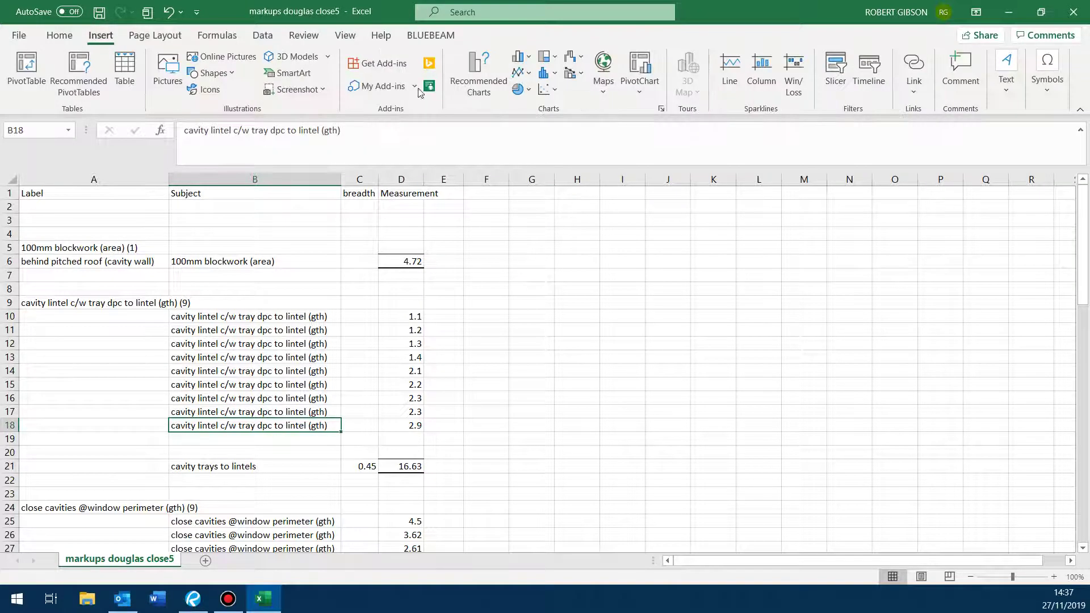
click(57, 36)
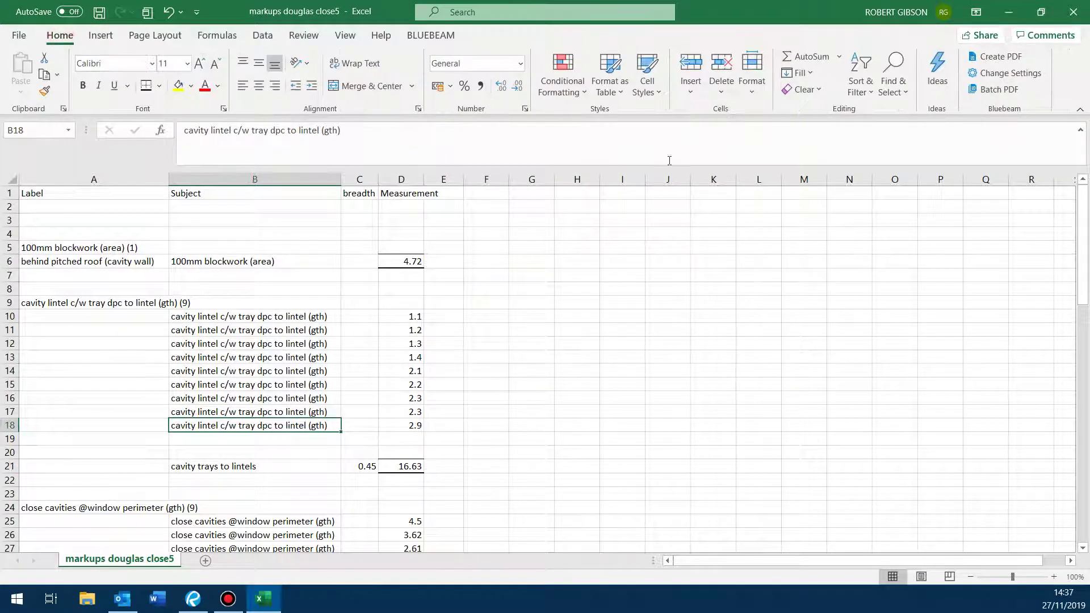
click(691, 93)
click(724, 134)
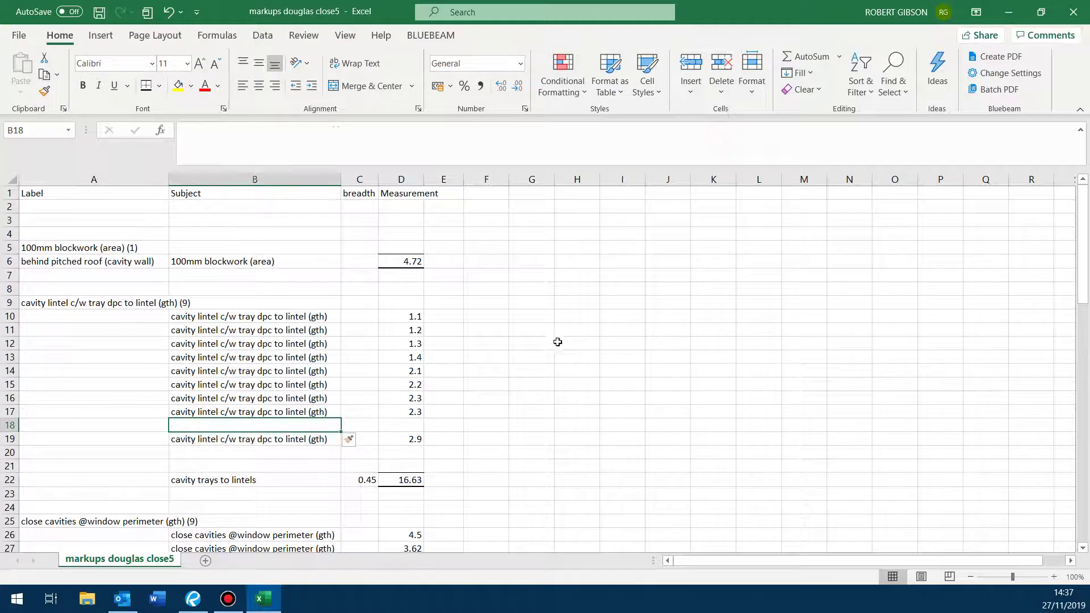
click(559, 346)
click(359, 397)
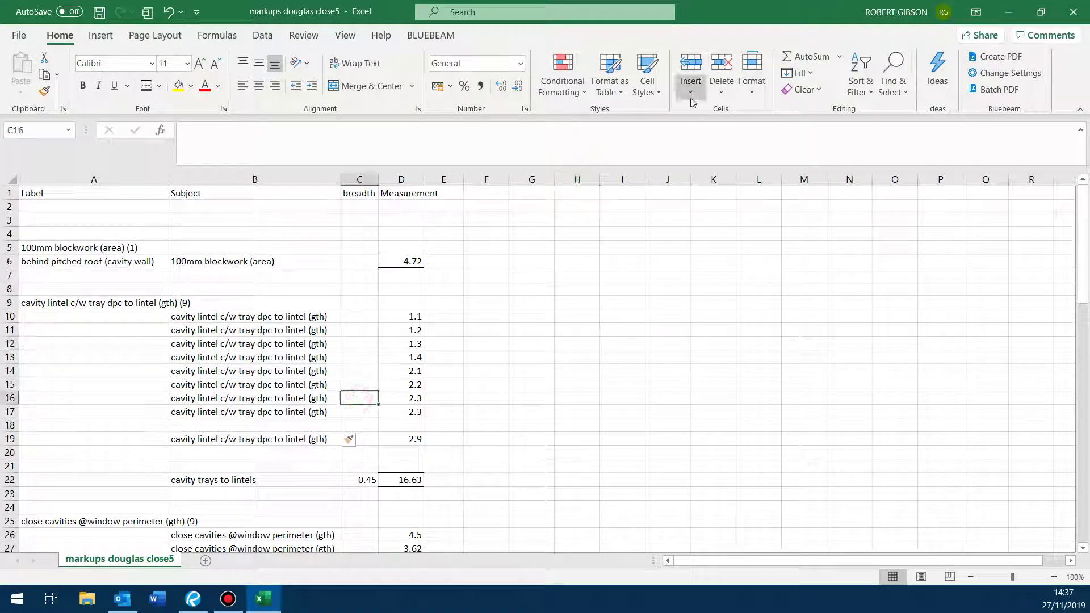
click(691, 90)
click(739, 135)
click(367, 371)
click(691, 91)
click(724, 134)
click(620, 286)
- Round the lintel lengths up to matching sizes by setting D15 to 2.2, D10 to 1.2 and D12 to 1.4
click(418, 384)
text(2.)
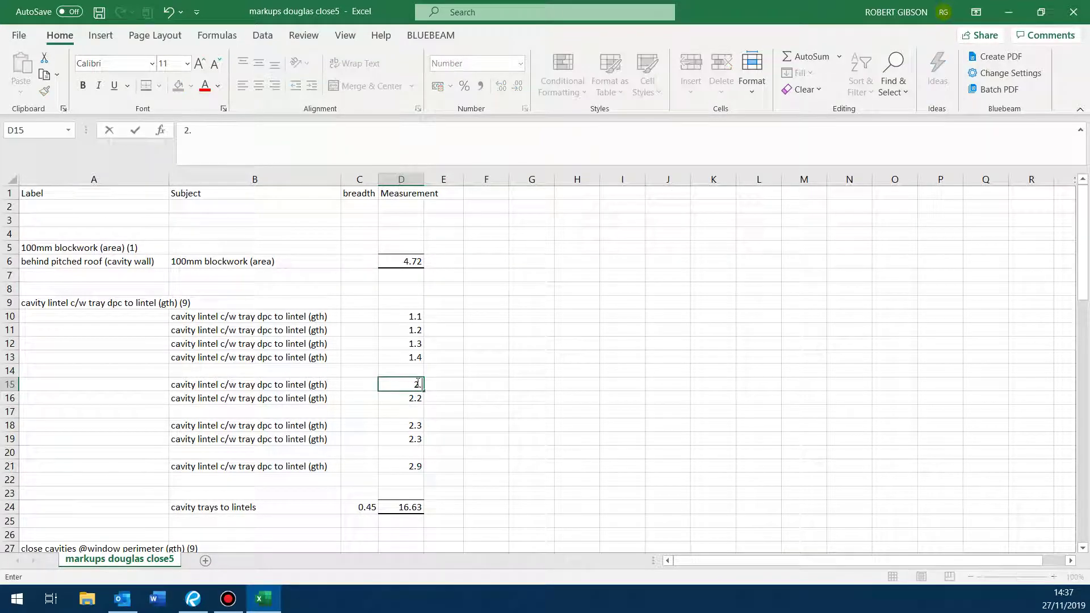
click(500, 415)
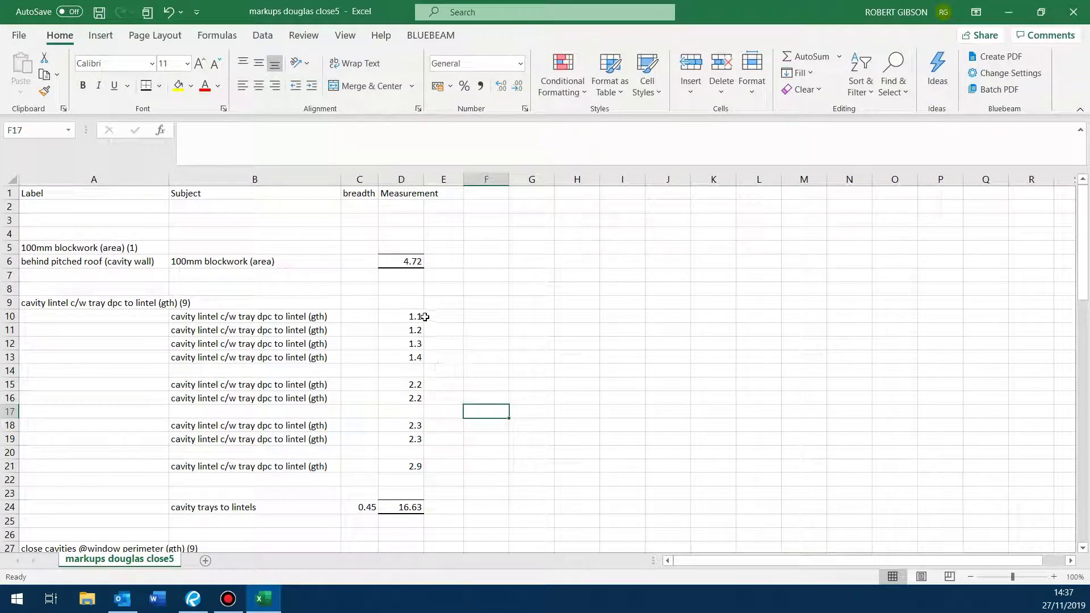
click(409, 343)
double_click(413, 316)
text(.1.2)
click(415, 344)
text(1.)
click(499, 357)
- Insert a blank row above the first 1.4 lintel length in row 12
click(406, 343)
click(689, 93)
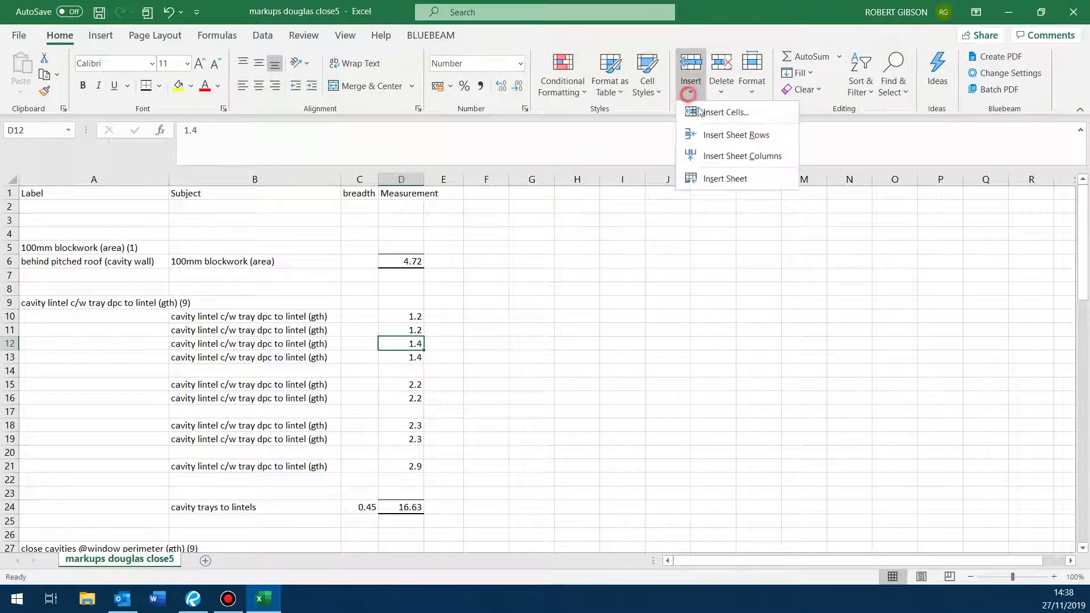
click(736, 135)
click(668, 329)
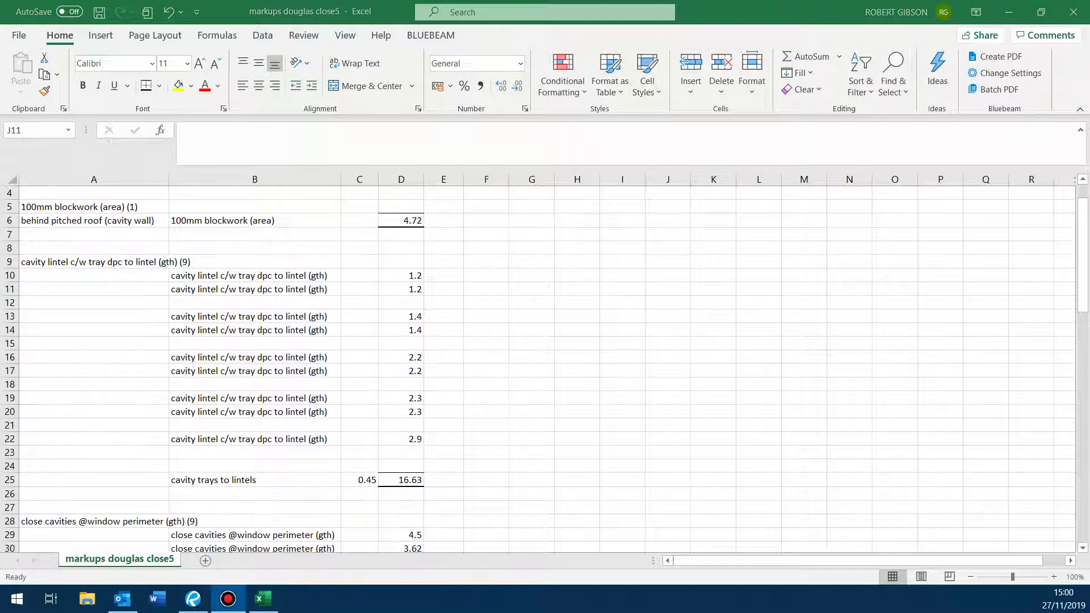
- Count the lintel lengths in D10:D11 with Count Numbers and move the count from D12 to E12
drag(403, 271, 407, 289)
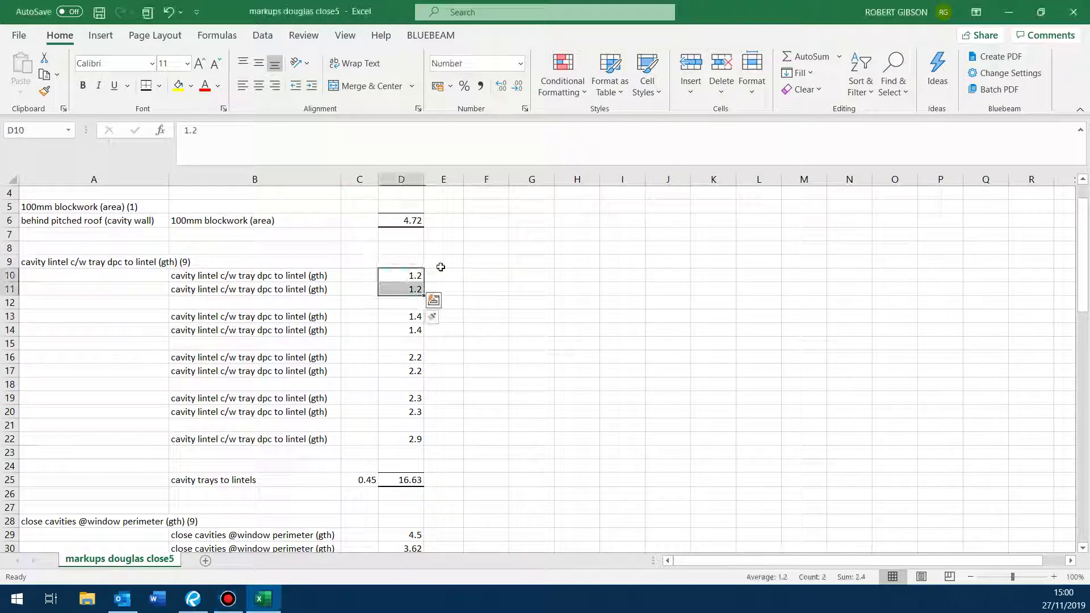
click(838, 56)
click(843, 121)
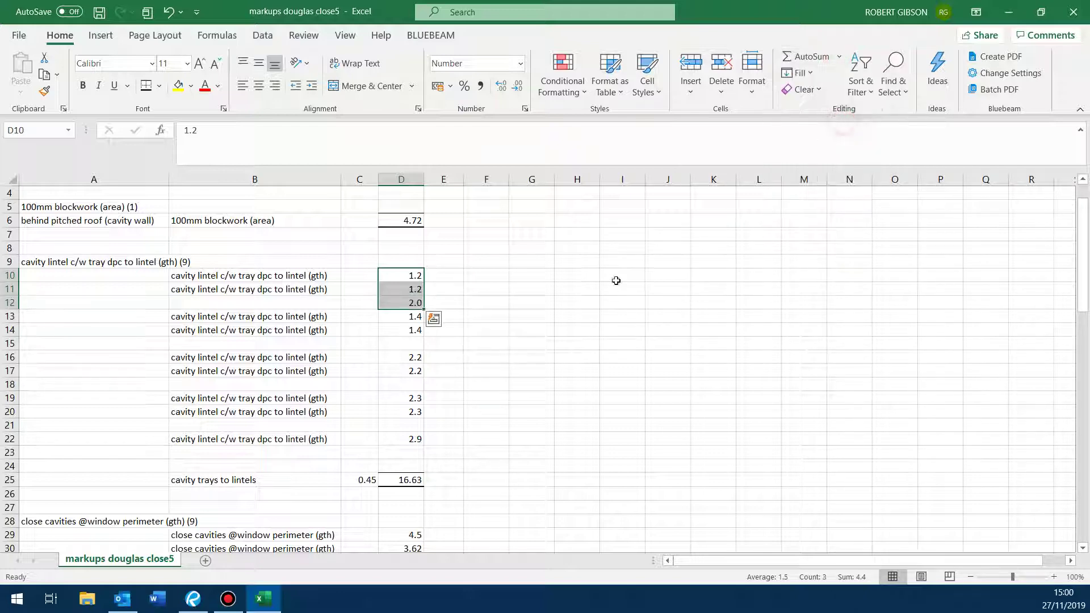
click(416, 304)
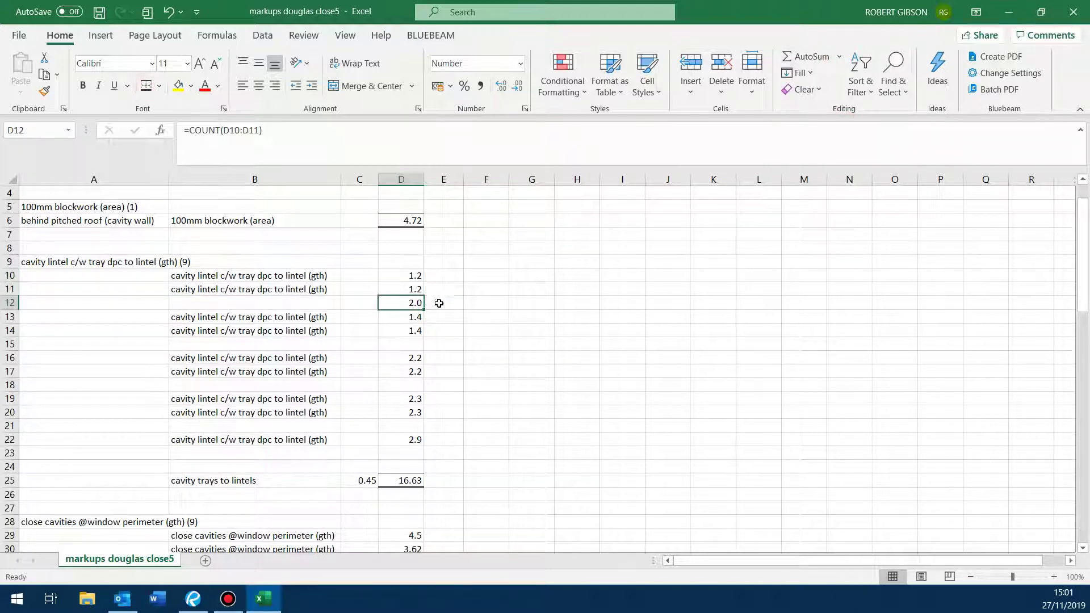
drag(423, 305, 415, 332)
- Count the 1.4 lintel lengths in D13:D14 with Count Numbers and move the count from D15 to E15
click(839, 56)
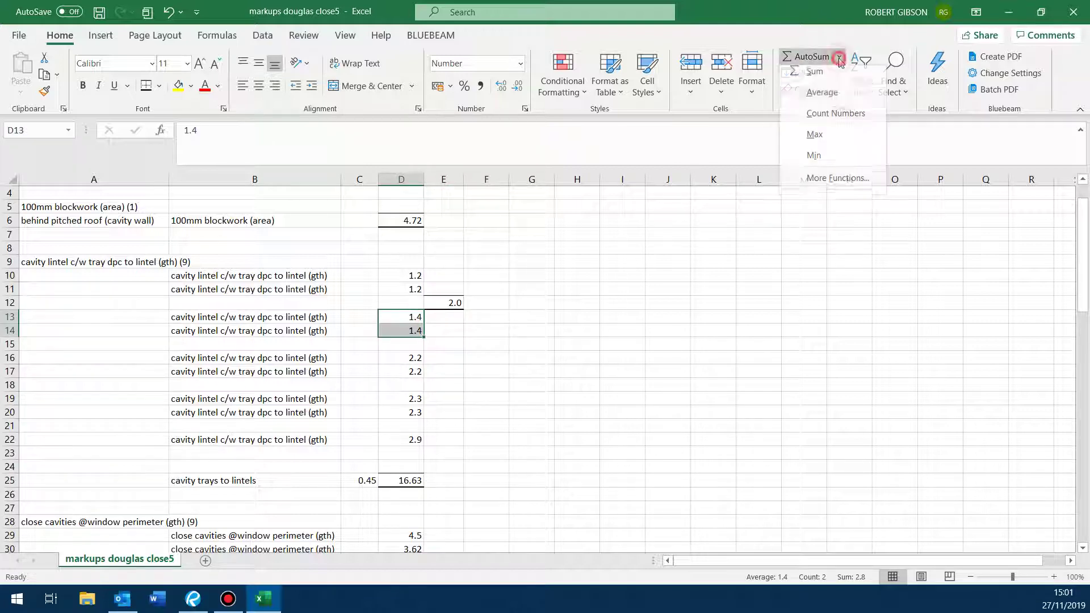
click(832, 120)
click(412, 344)
drag(423, 347, 463, 349)
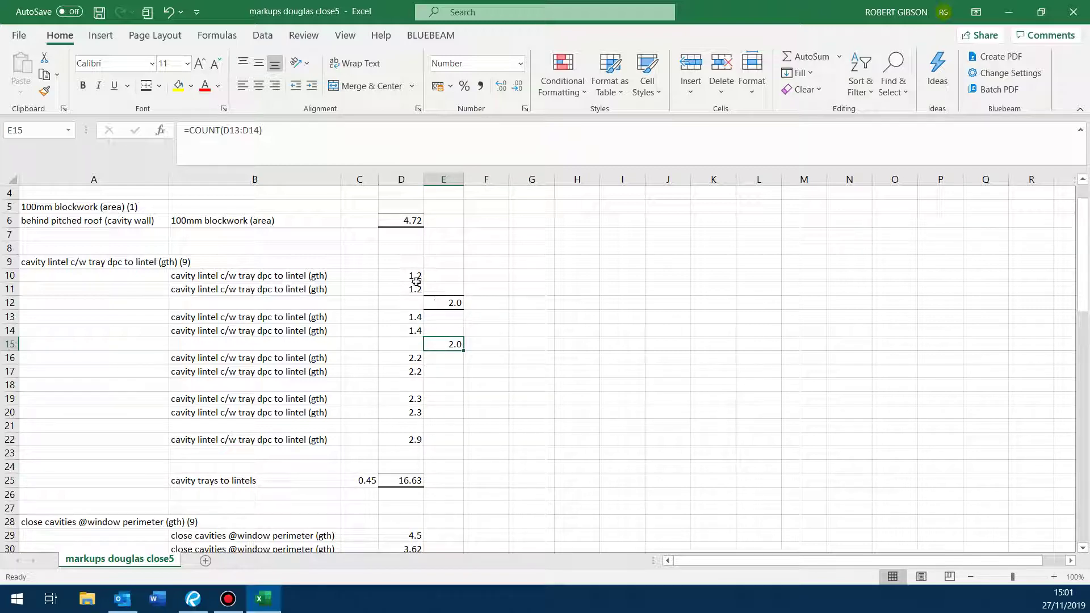
drag(407, 357, 414, 385)
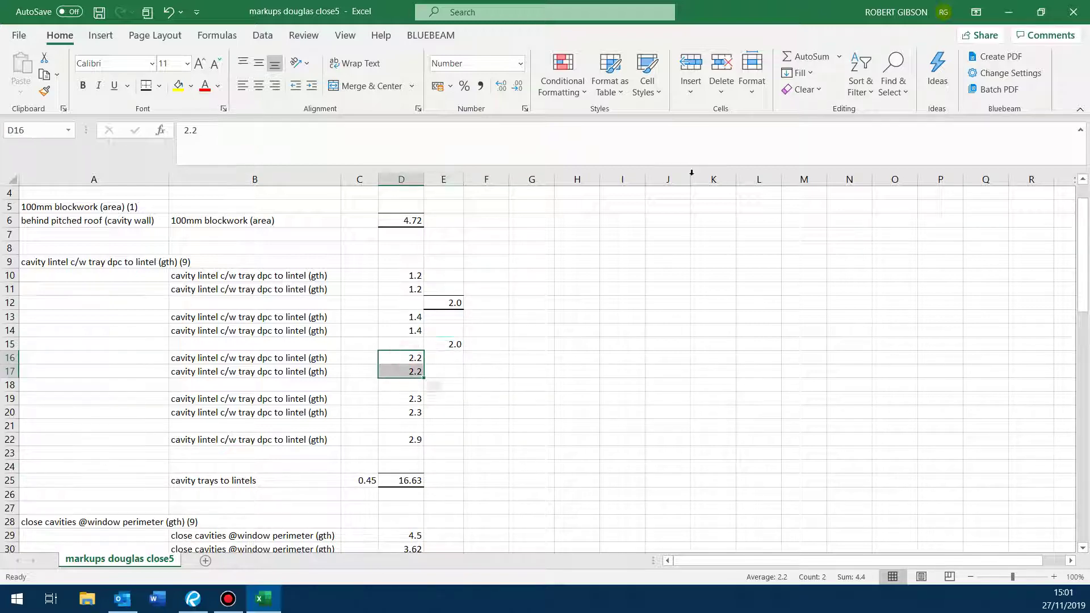
click(811, 56)
click(839, 56)
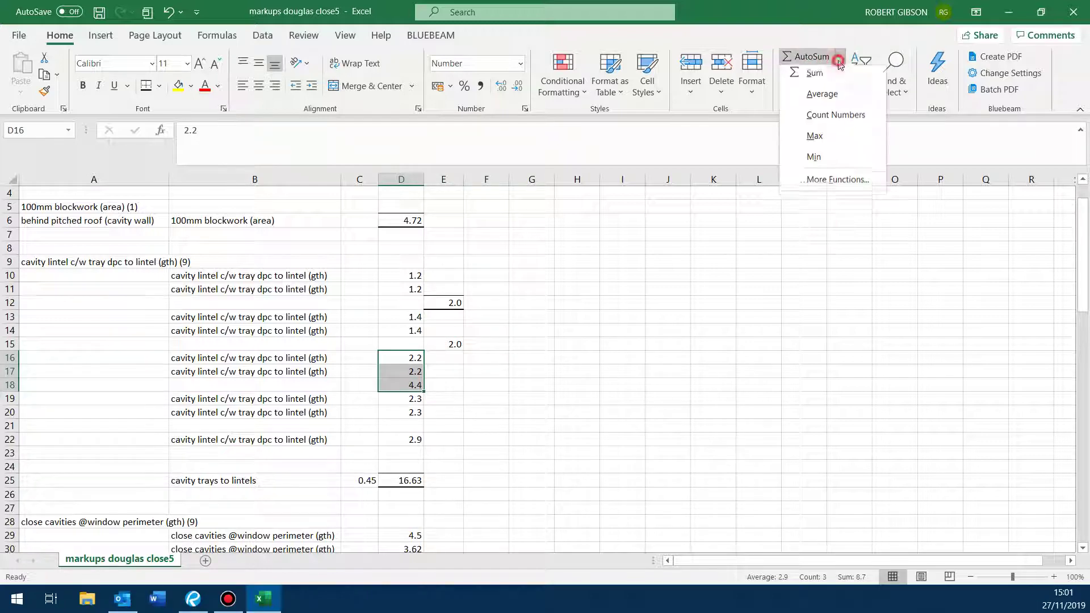
click(557, 369)
click(406, 384)
key(Delete)
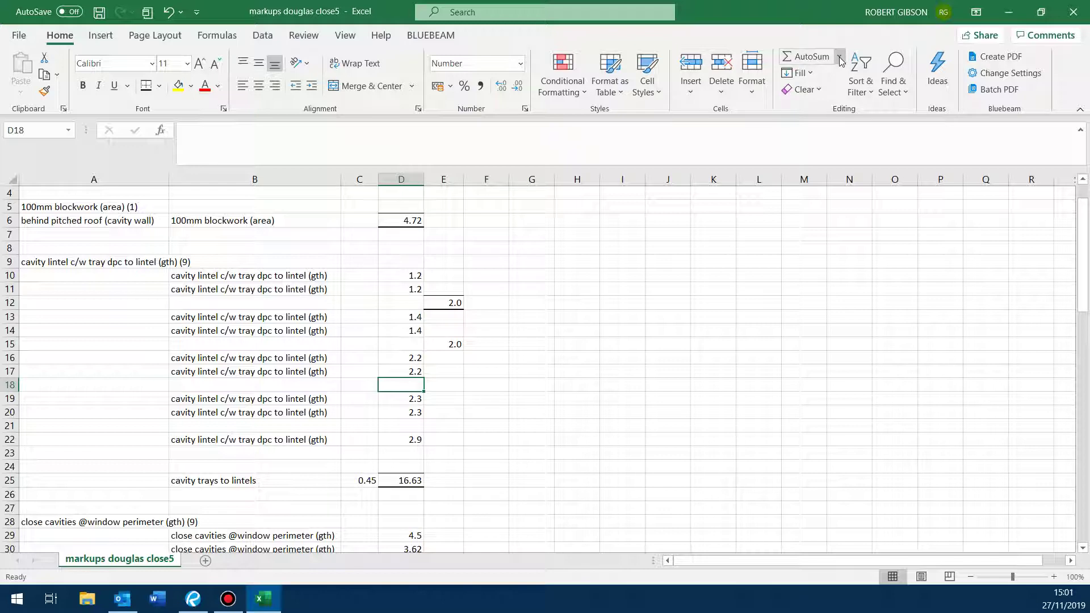
- Count the 2.2 lintel lengths in D16:D17 with Count Numbers and move the count from D18 to E18
drag(408, 358, 408, 371)
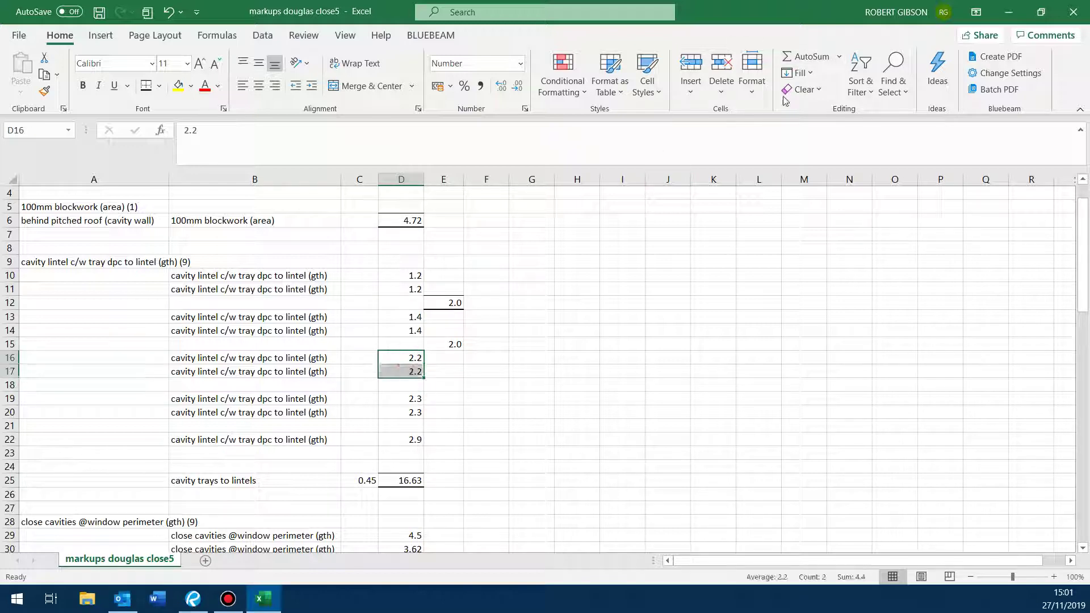
click(840, 57)
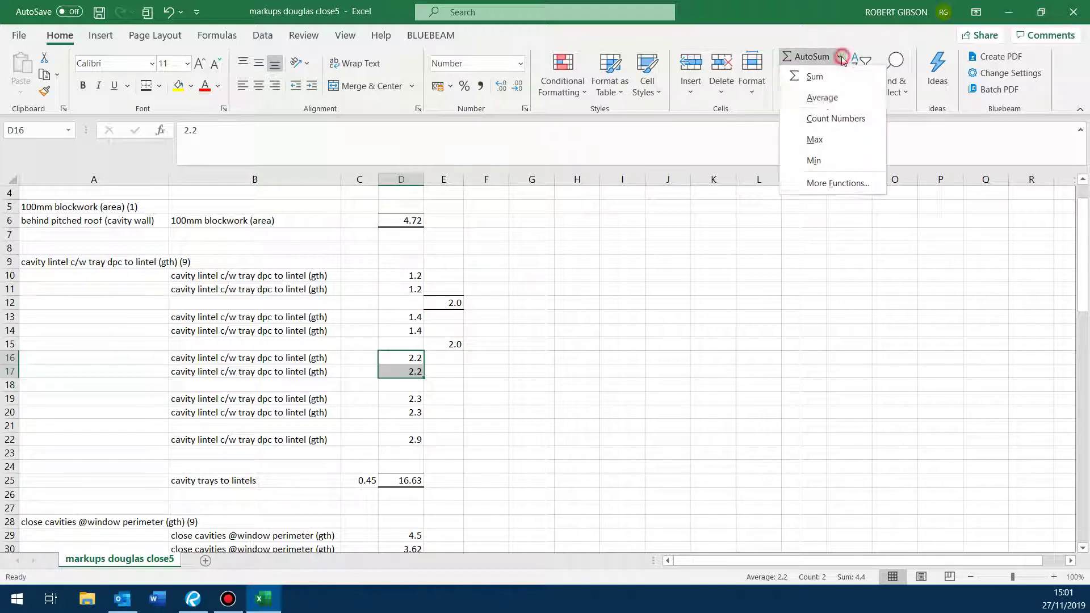
click(823, 120)
click(408, 398)
click(409, 385)
drag(423, 385, 449, 392)
click(449, 425)
scroll(672, 384, up, 1)
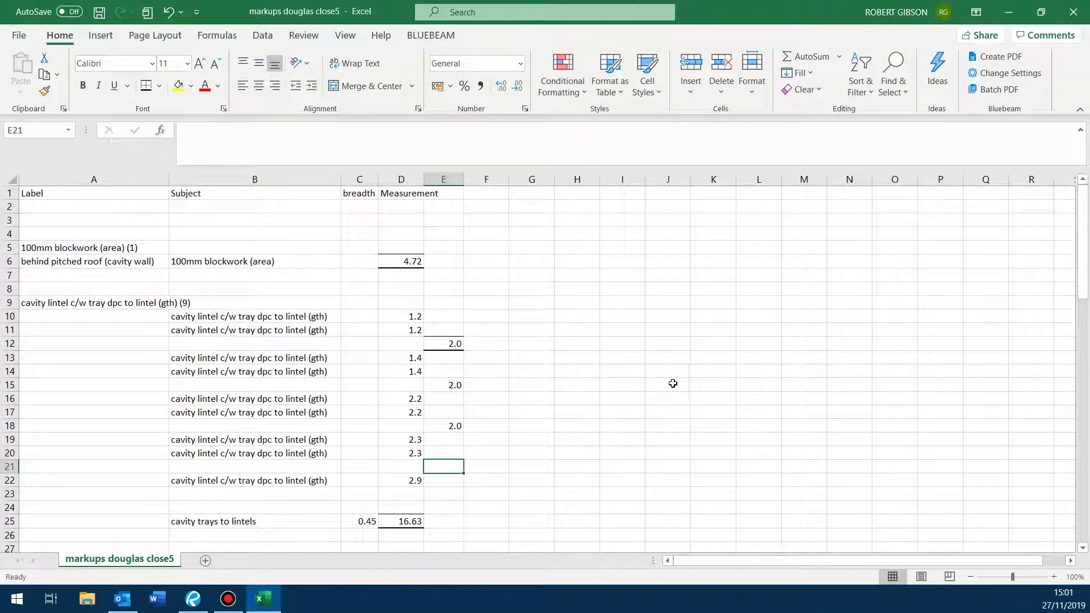
- Apply the top and double bottom border to the lintel counts in E18 and E15
click(452, 426)
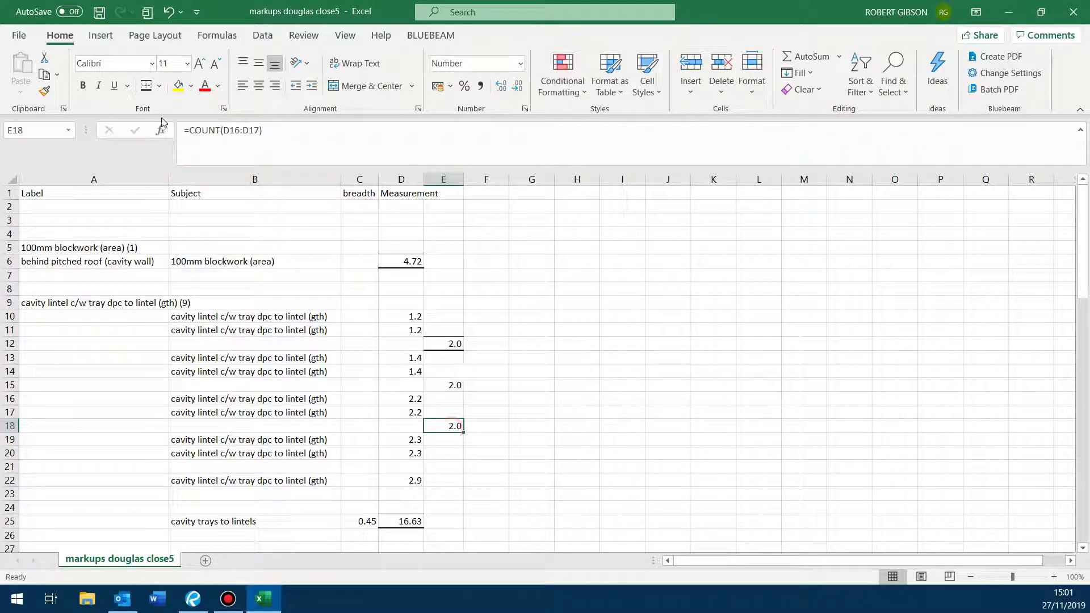
click(146, 85)
click(435, 386)
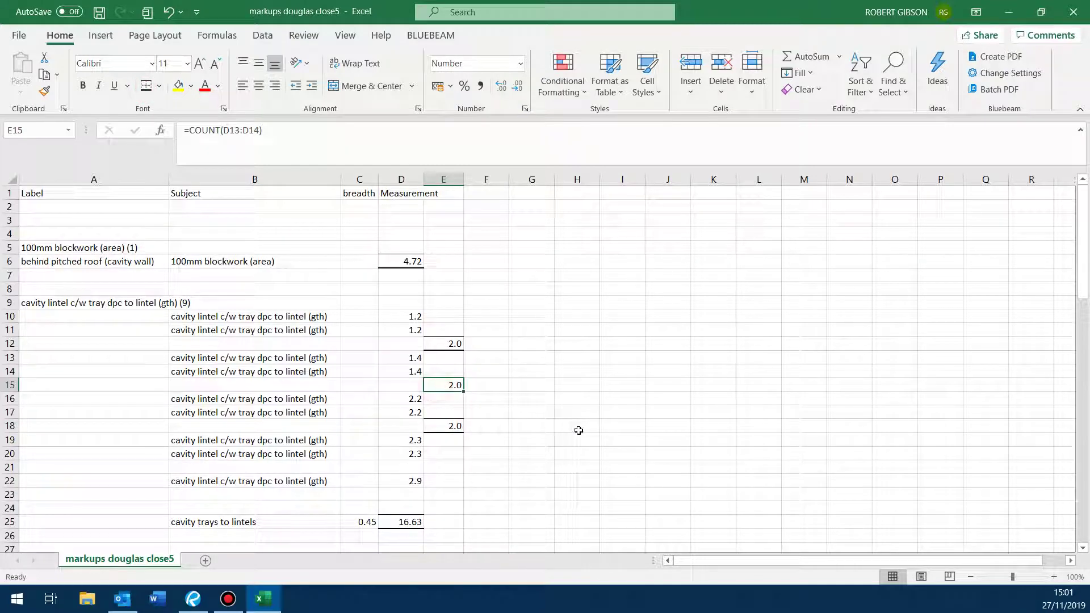
click(146, 85)
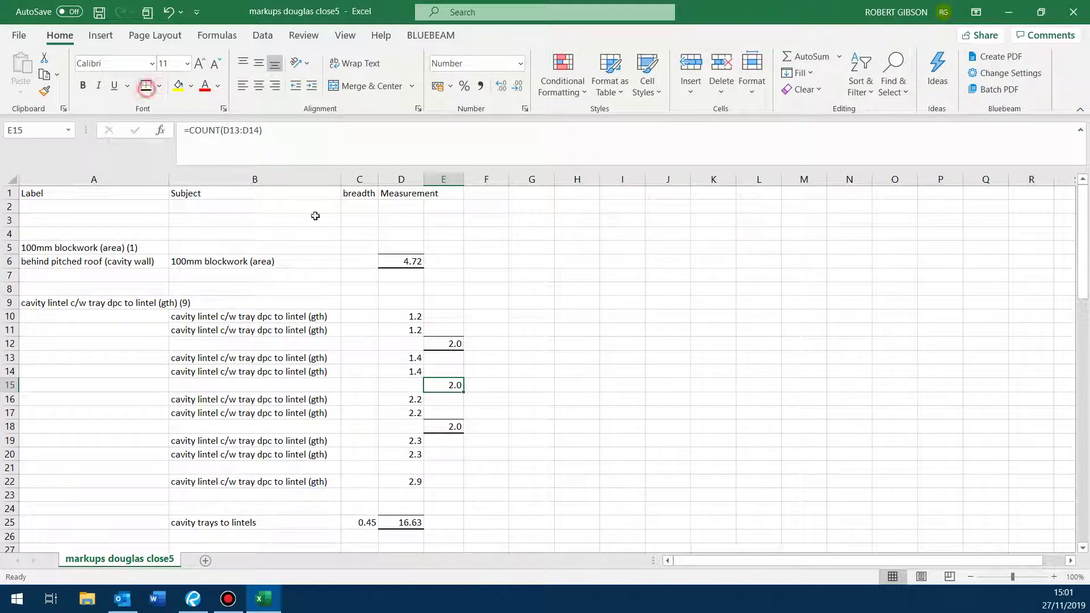
click(554, 352)
- Review the takeoff sections from the lintels down through the window perimeters, half brick walls and dpc items
scroll(569, 361, down, 5)
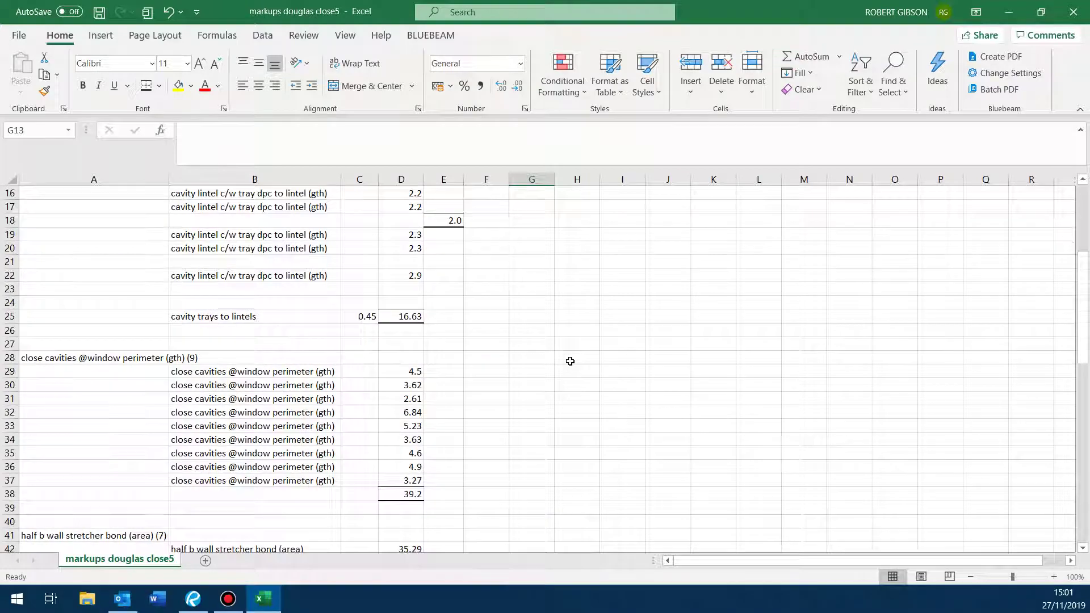
scroll(569, 361, down, 4)
scroll(569, 365, down, 7)
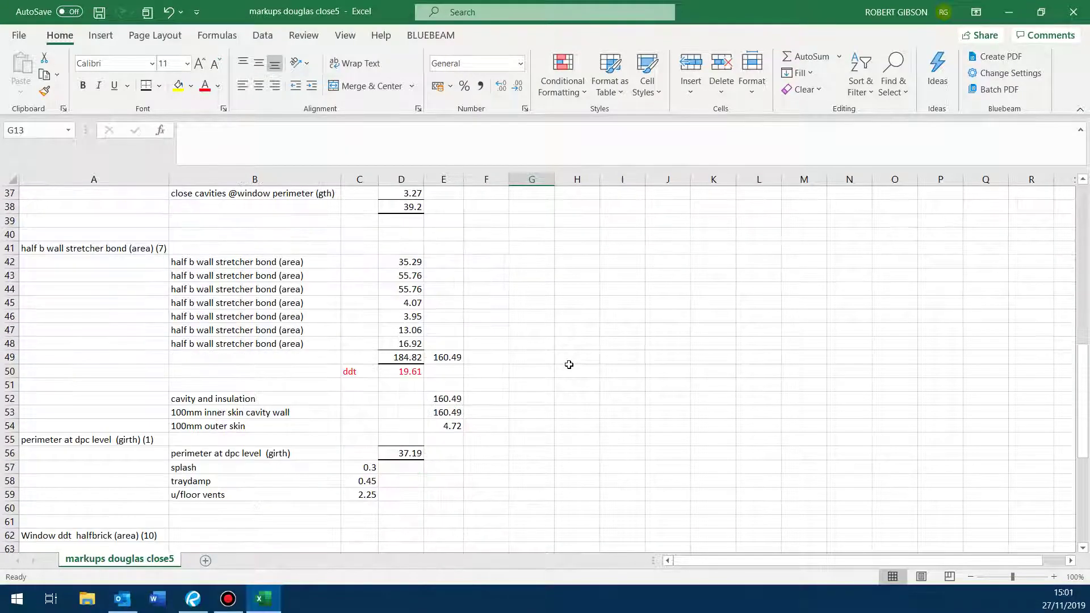
scroll(569, 365, down, 3)
scroll(569, 365, up, 13)
scroll(569, 366, up, 6)
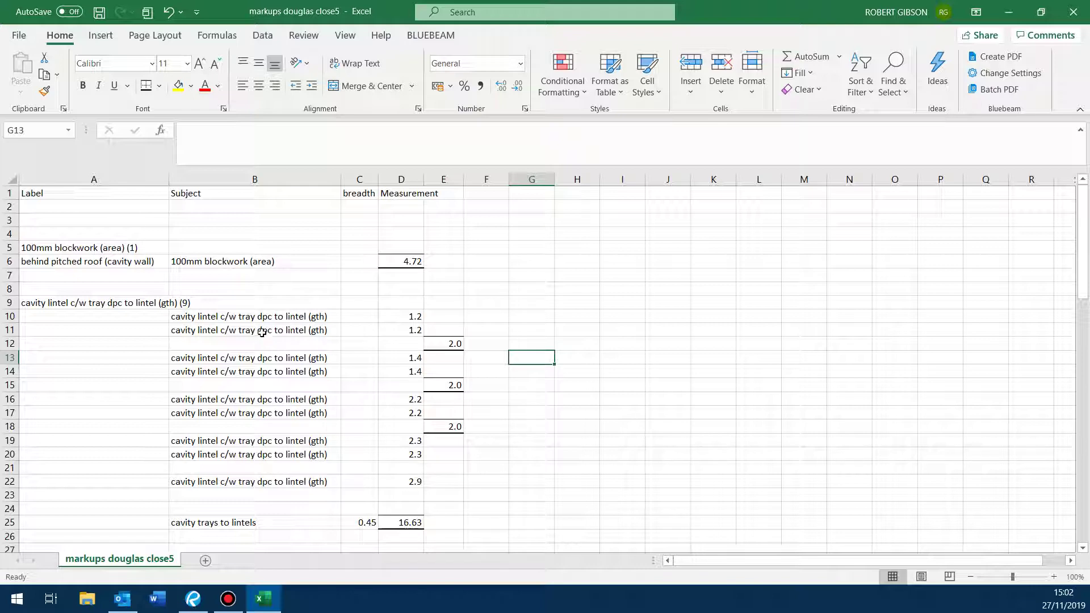
- Save the takeoff to the Desktop as an Excel Workbook (*.xlsx) named markups douglas close5
click(18, 37)
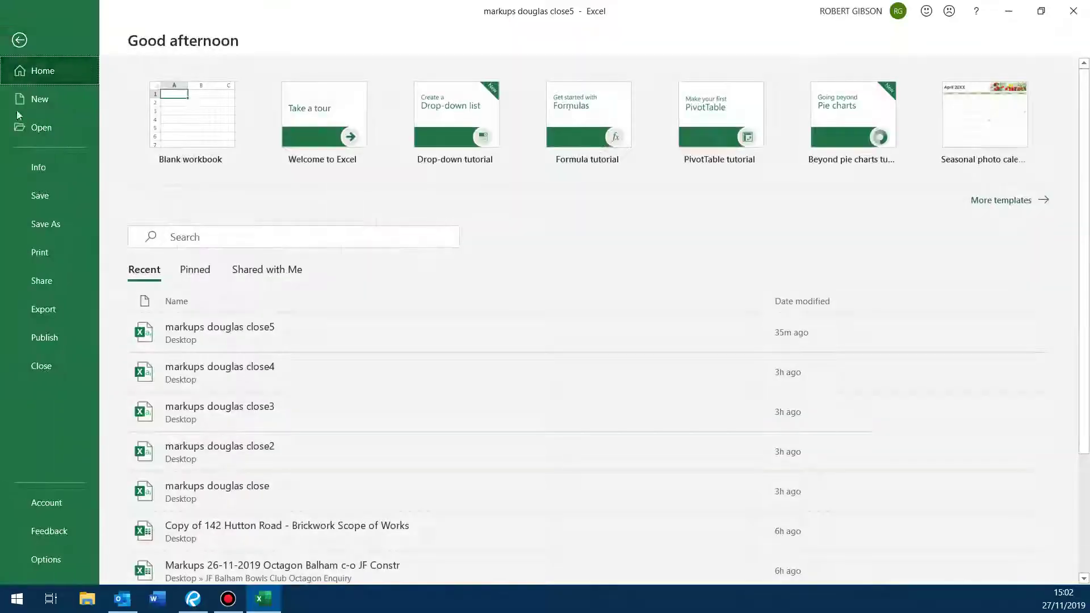
click(35, 226)
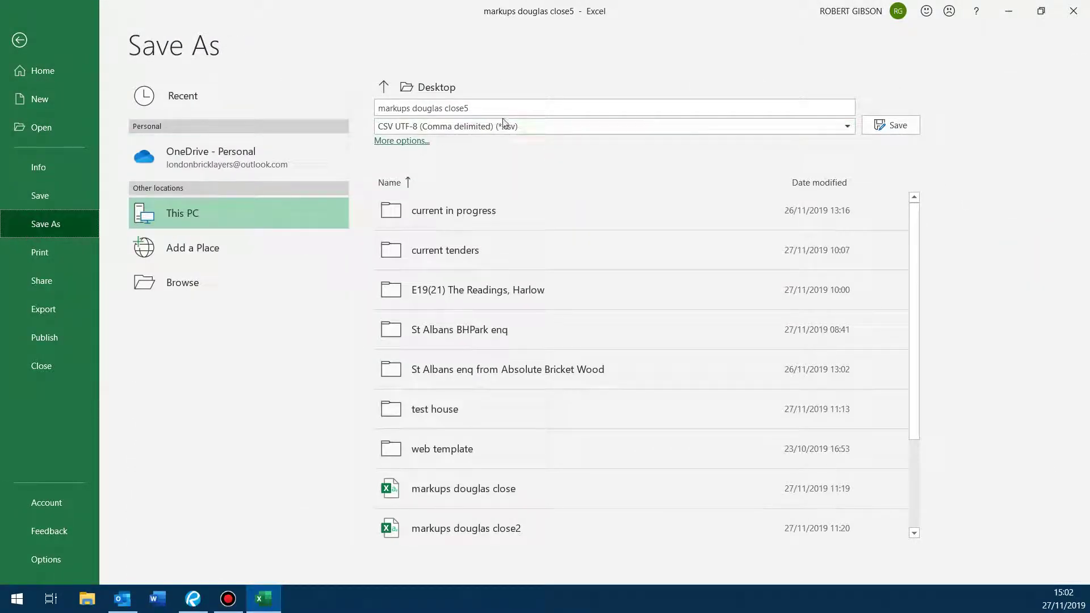
click(847, 128)
click(839, 144)
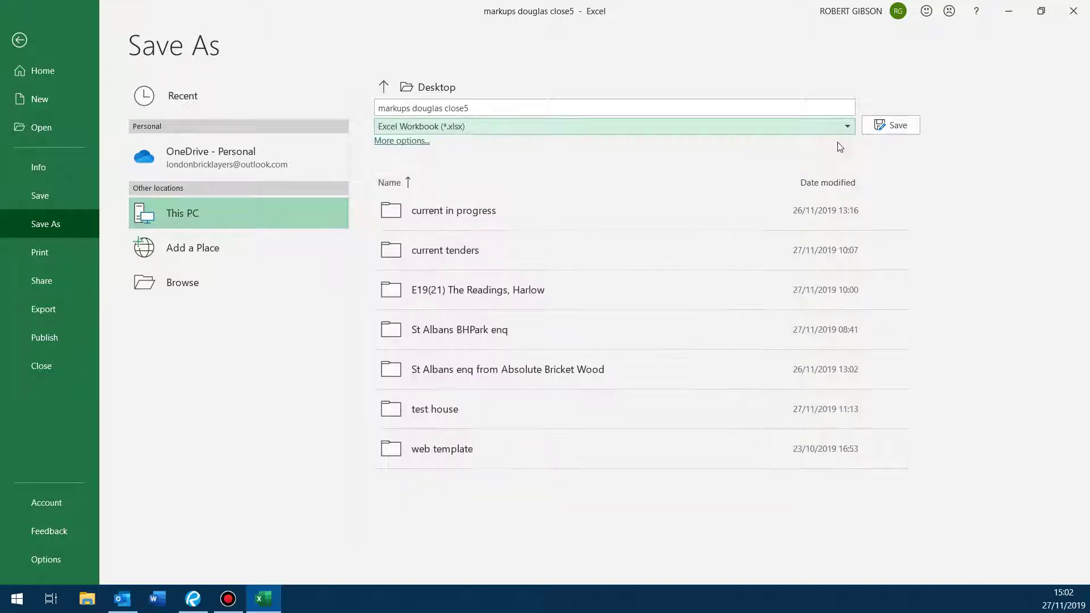
click(890, 126)
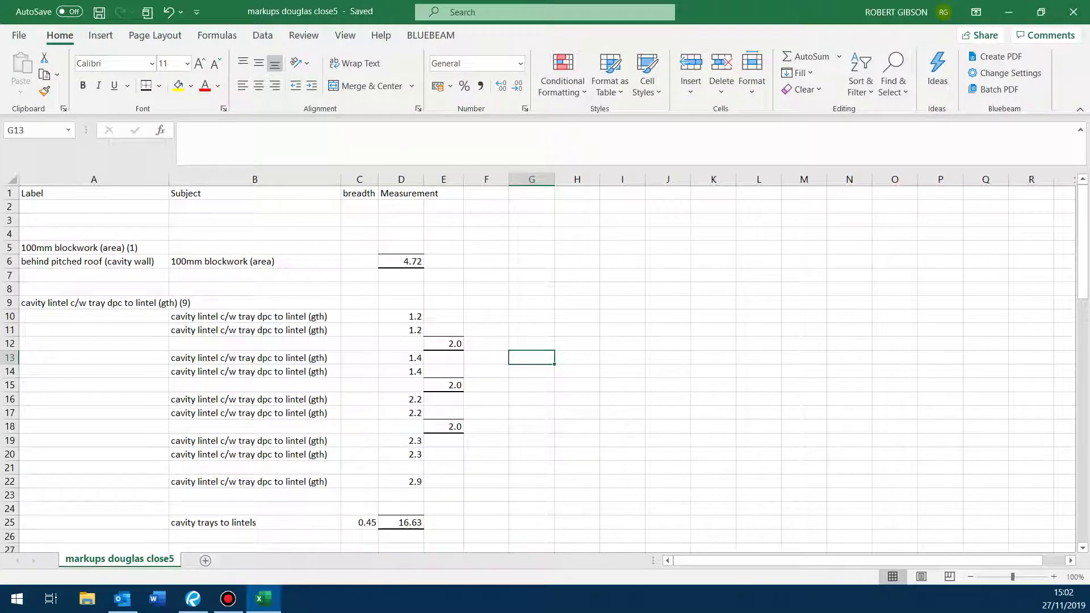
- Switch to File Explorer and preview the markups PDF and CSV files in the test house folder, widening the preview to read the CSV lines
key(super+e)
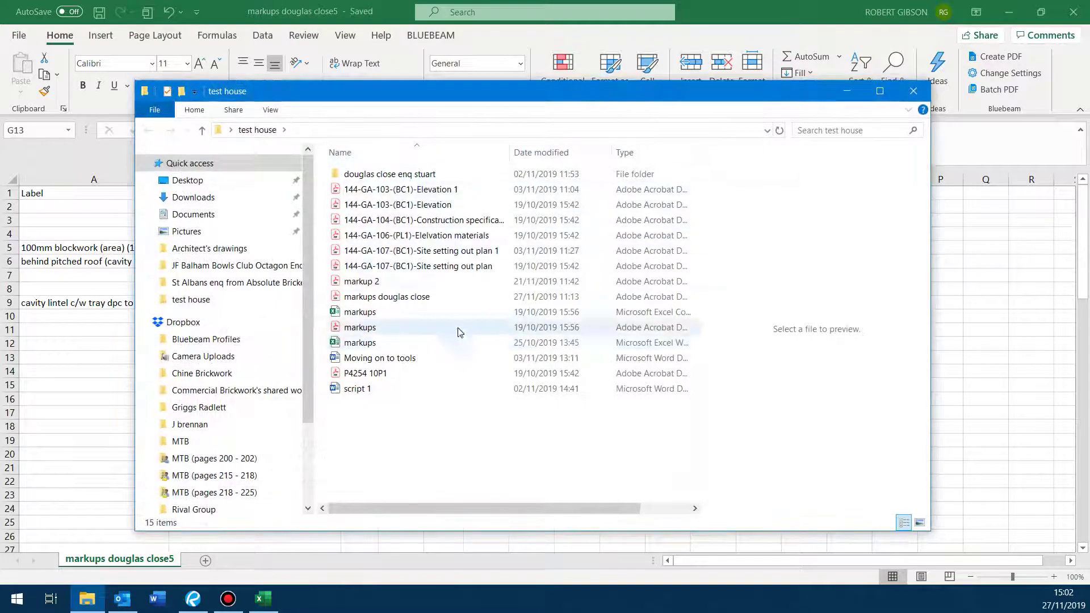
click(372, 327)
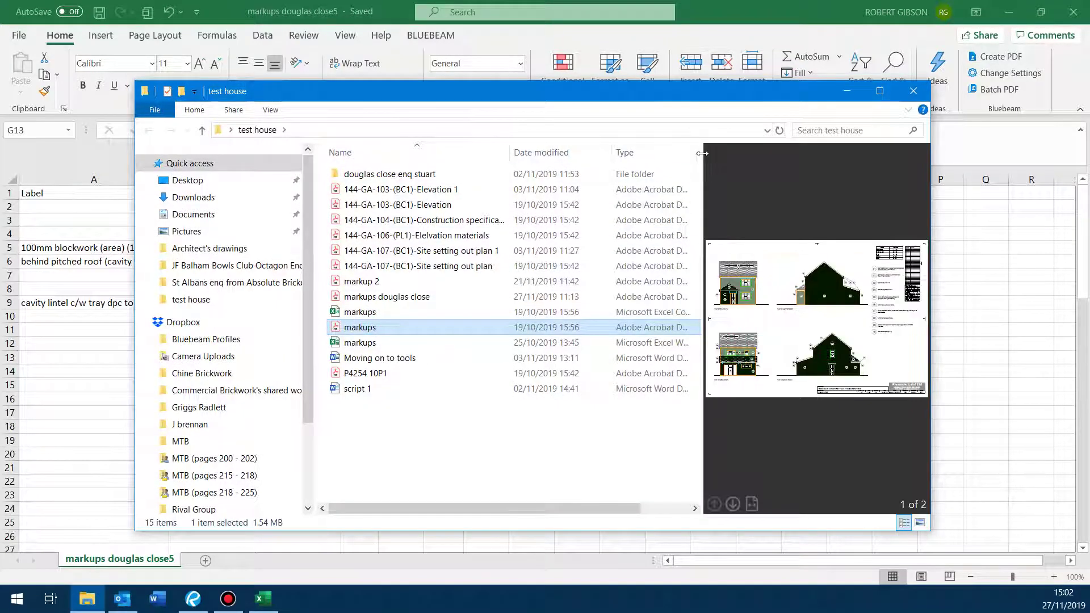
click(404, 311)
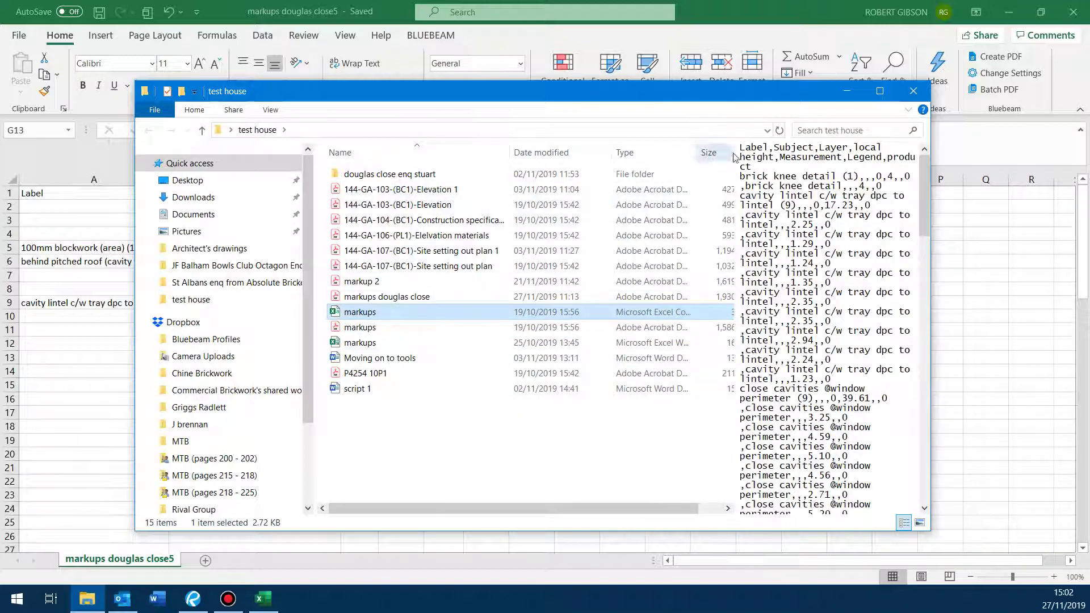
drag(736, 170, 580, 204)
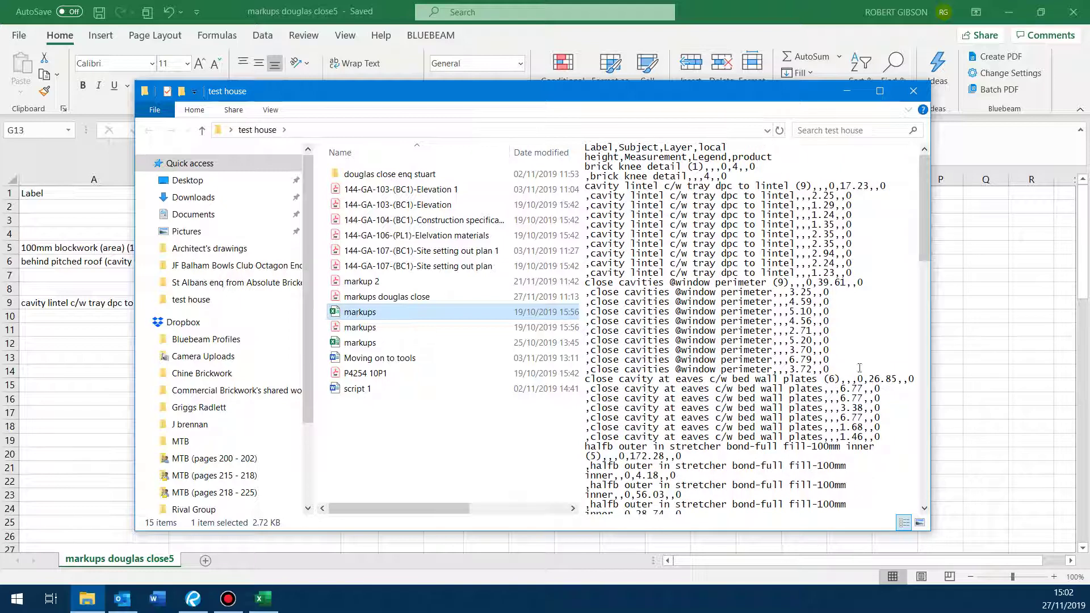
drag(934, 332, 1087, 333)
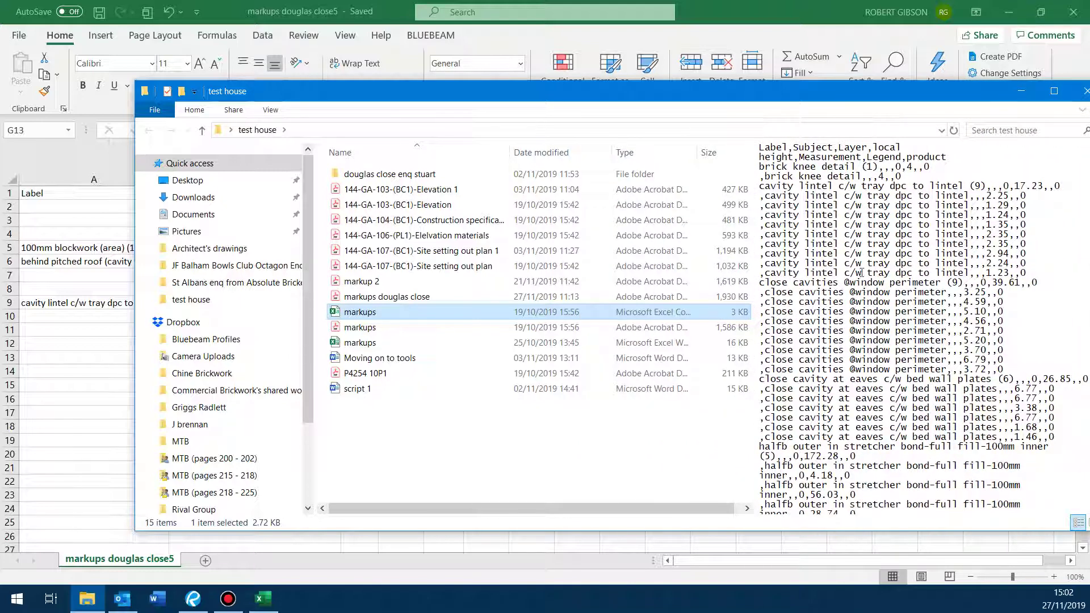
scroll(861, 272, down, 6)
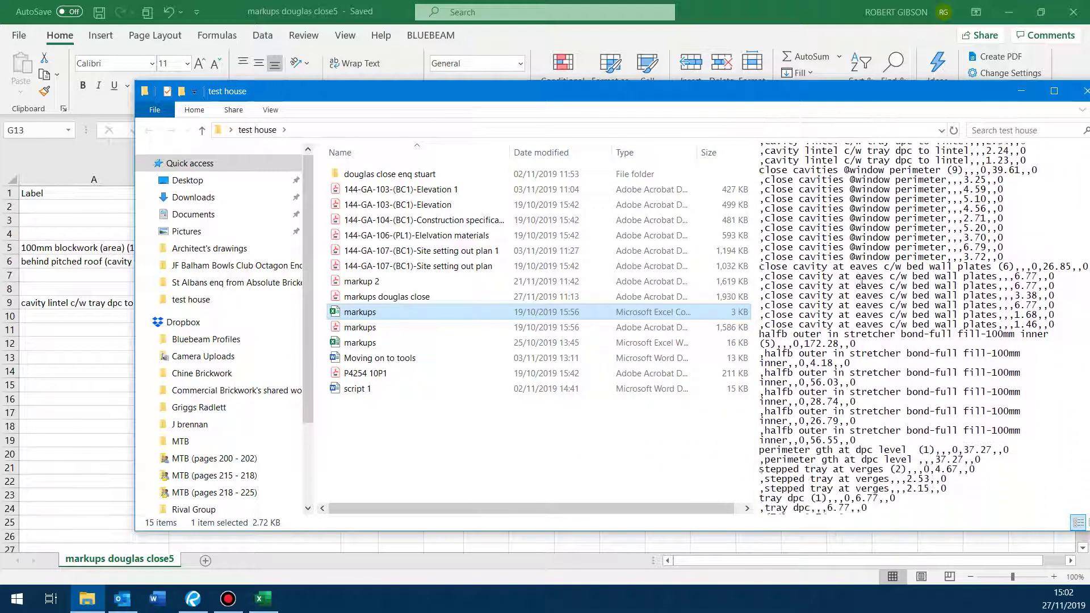
- Open the markups Excel workbook from the test house folder for viewing and return to the markups douglas close5 workbook
click(362, 344)
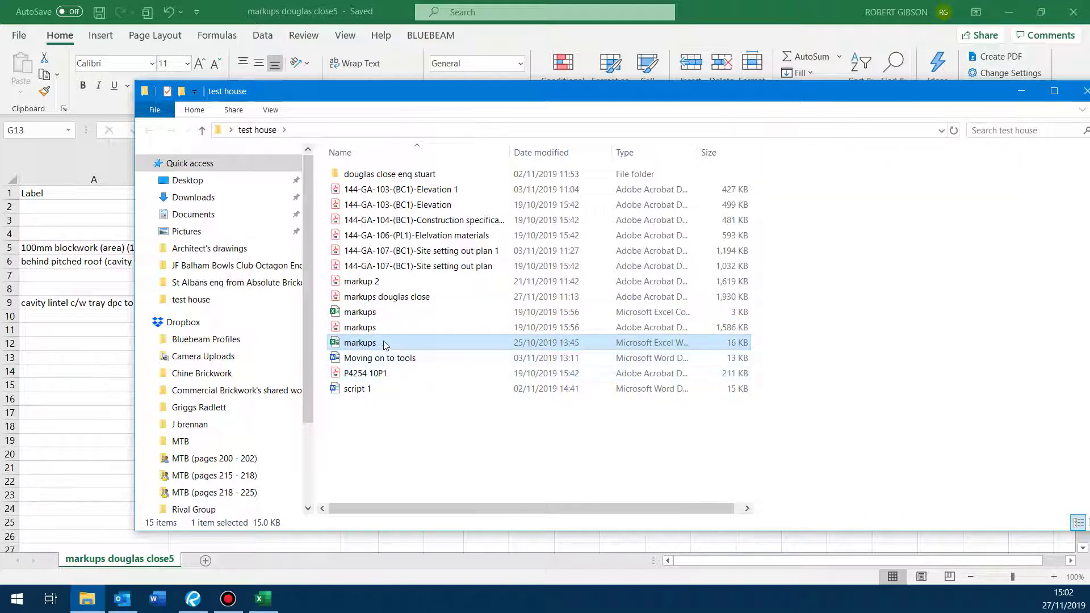
key(alt+Tab)
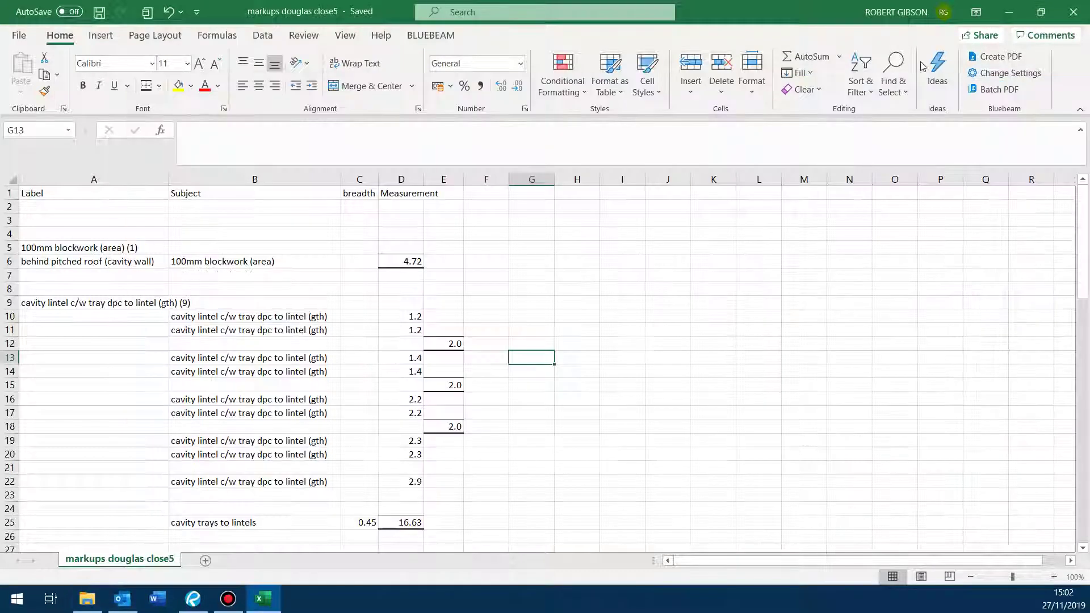
click(1005, 12)
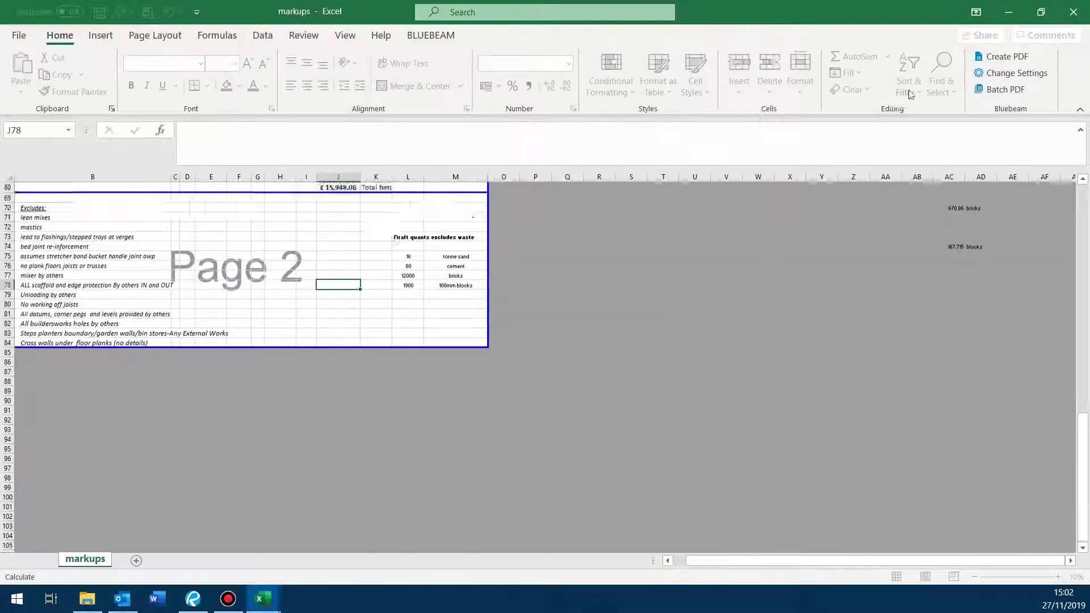
click(1008, 14)
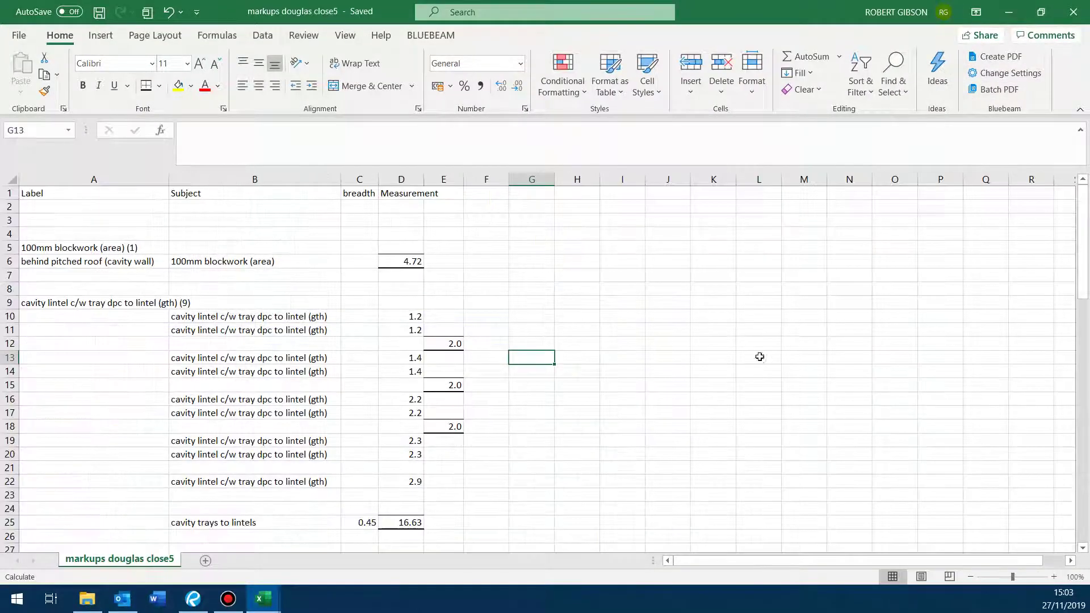
- Review the close cavities and half brick wall measurements in the saved takeoff
scroll(730, 381, down, 3)
scroll(730, 381, down, 3)
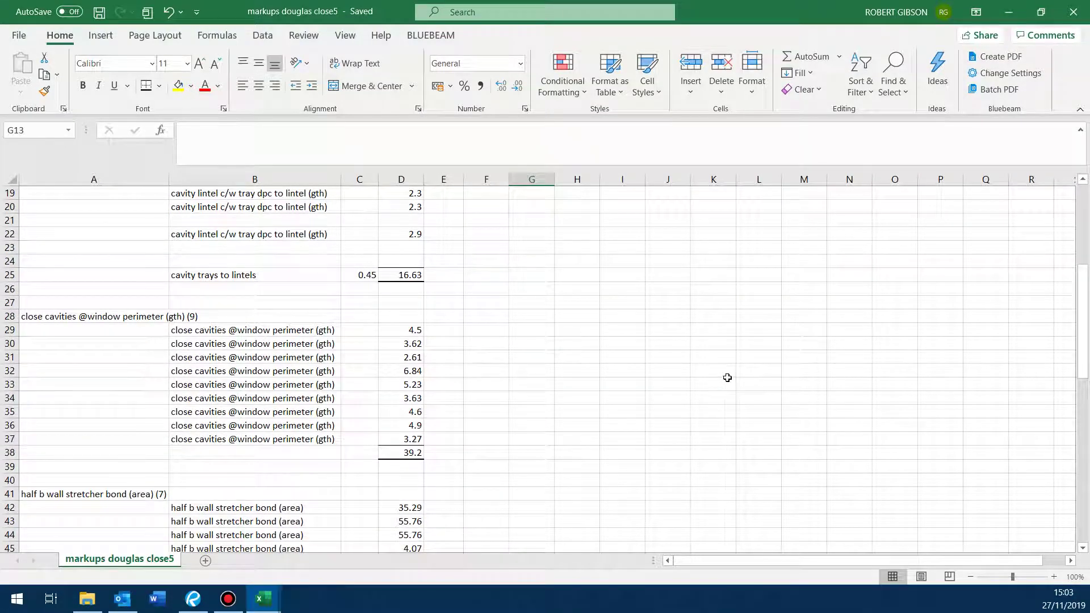
scroll(727, 377, down, 2)
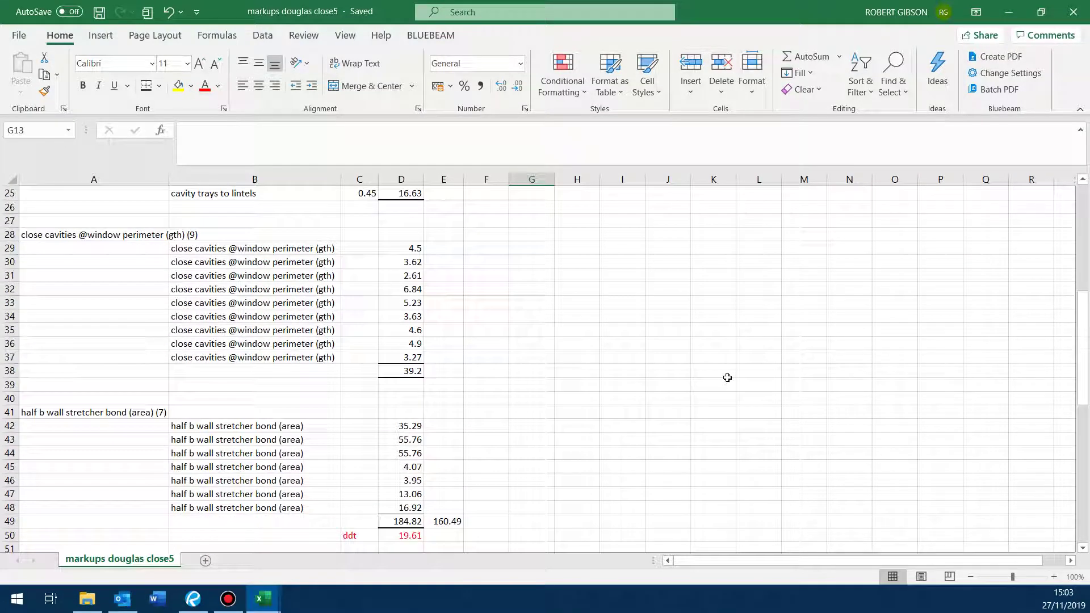